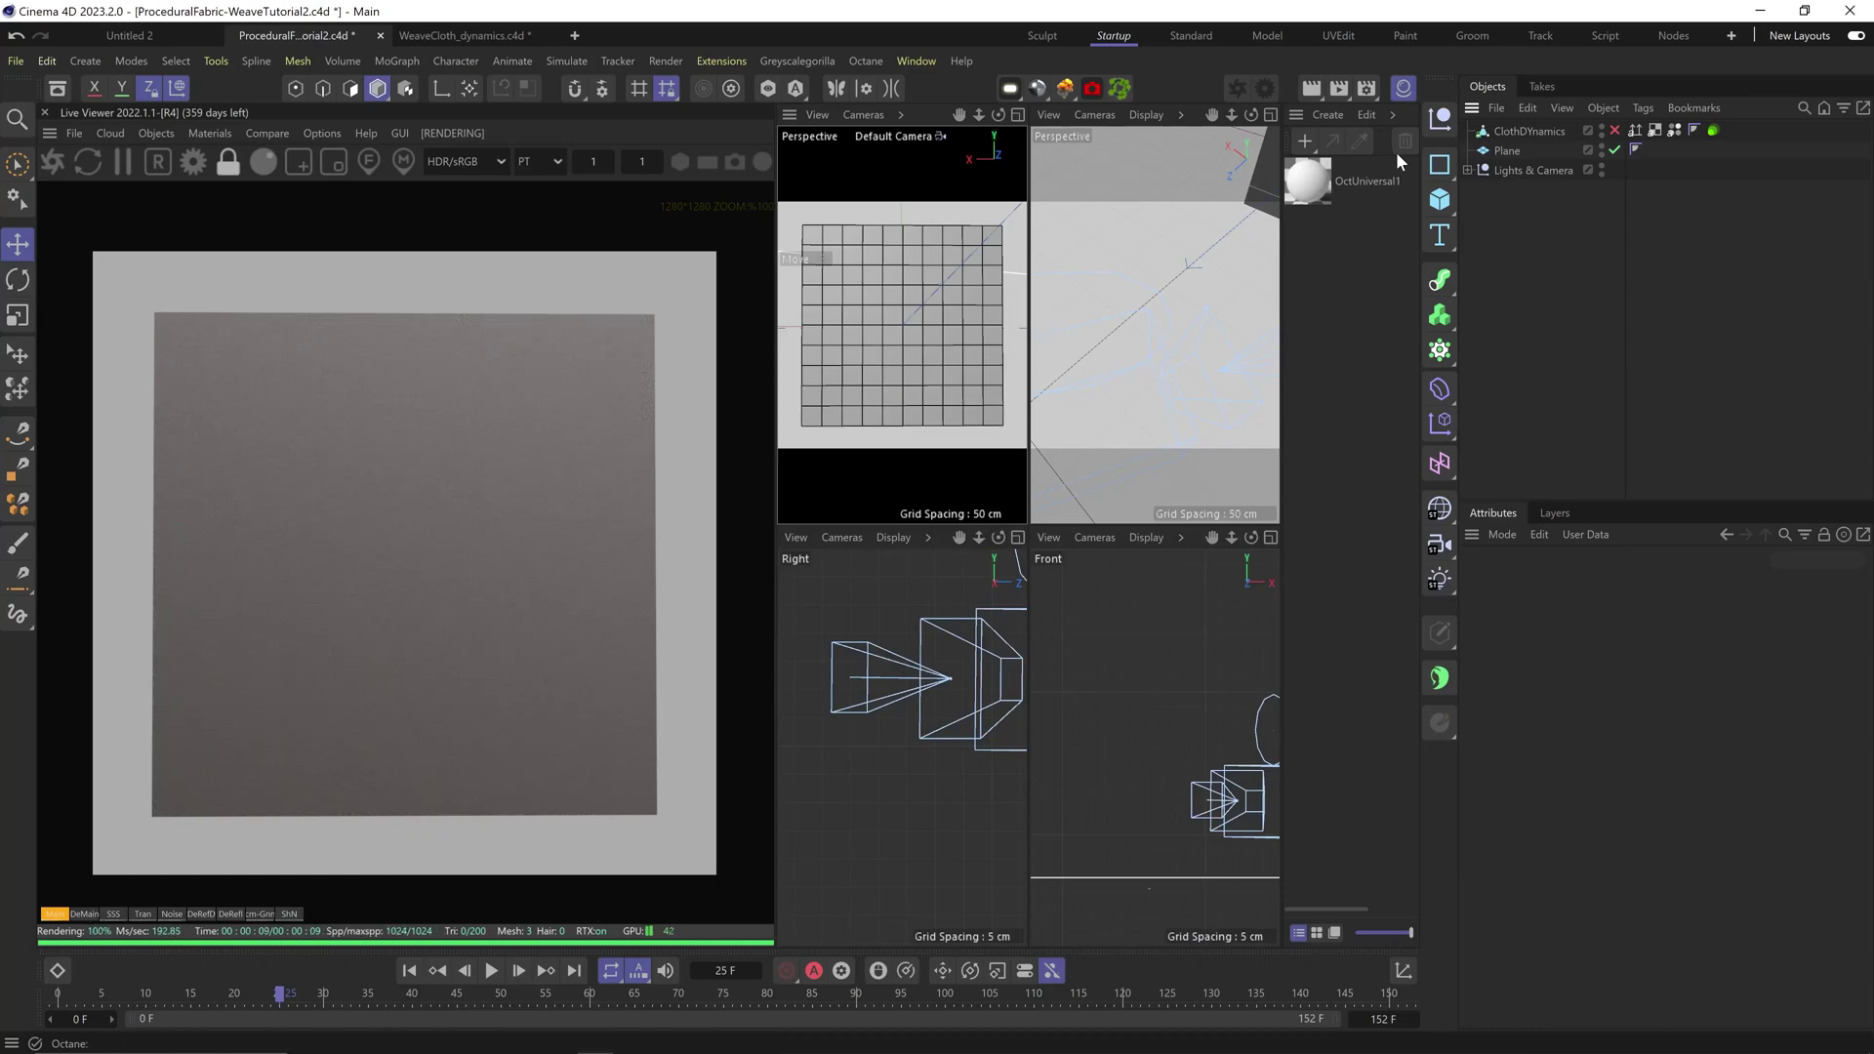
Step: Assign the OctUniversal1 material to the Plane and open that material in the Octane Node Editor
drag(1320, 185, 1507, 150)
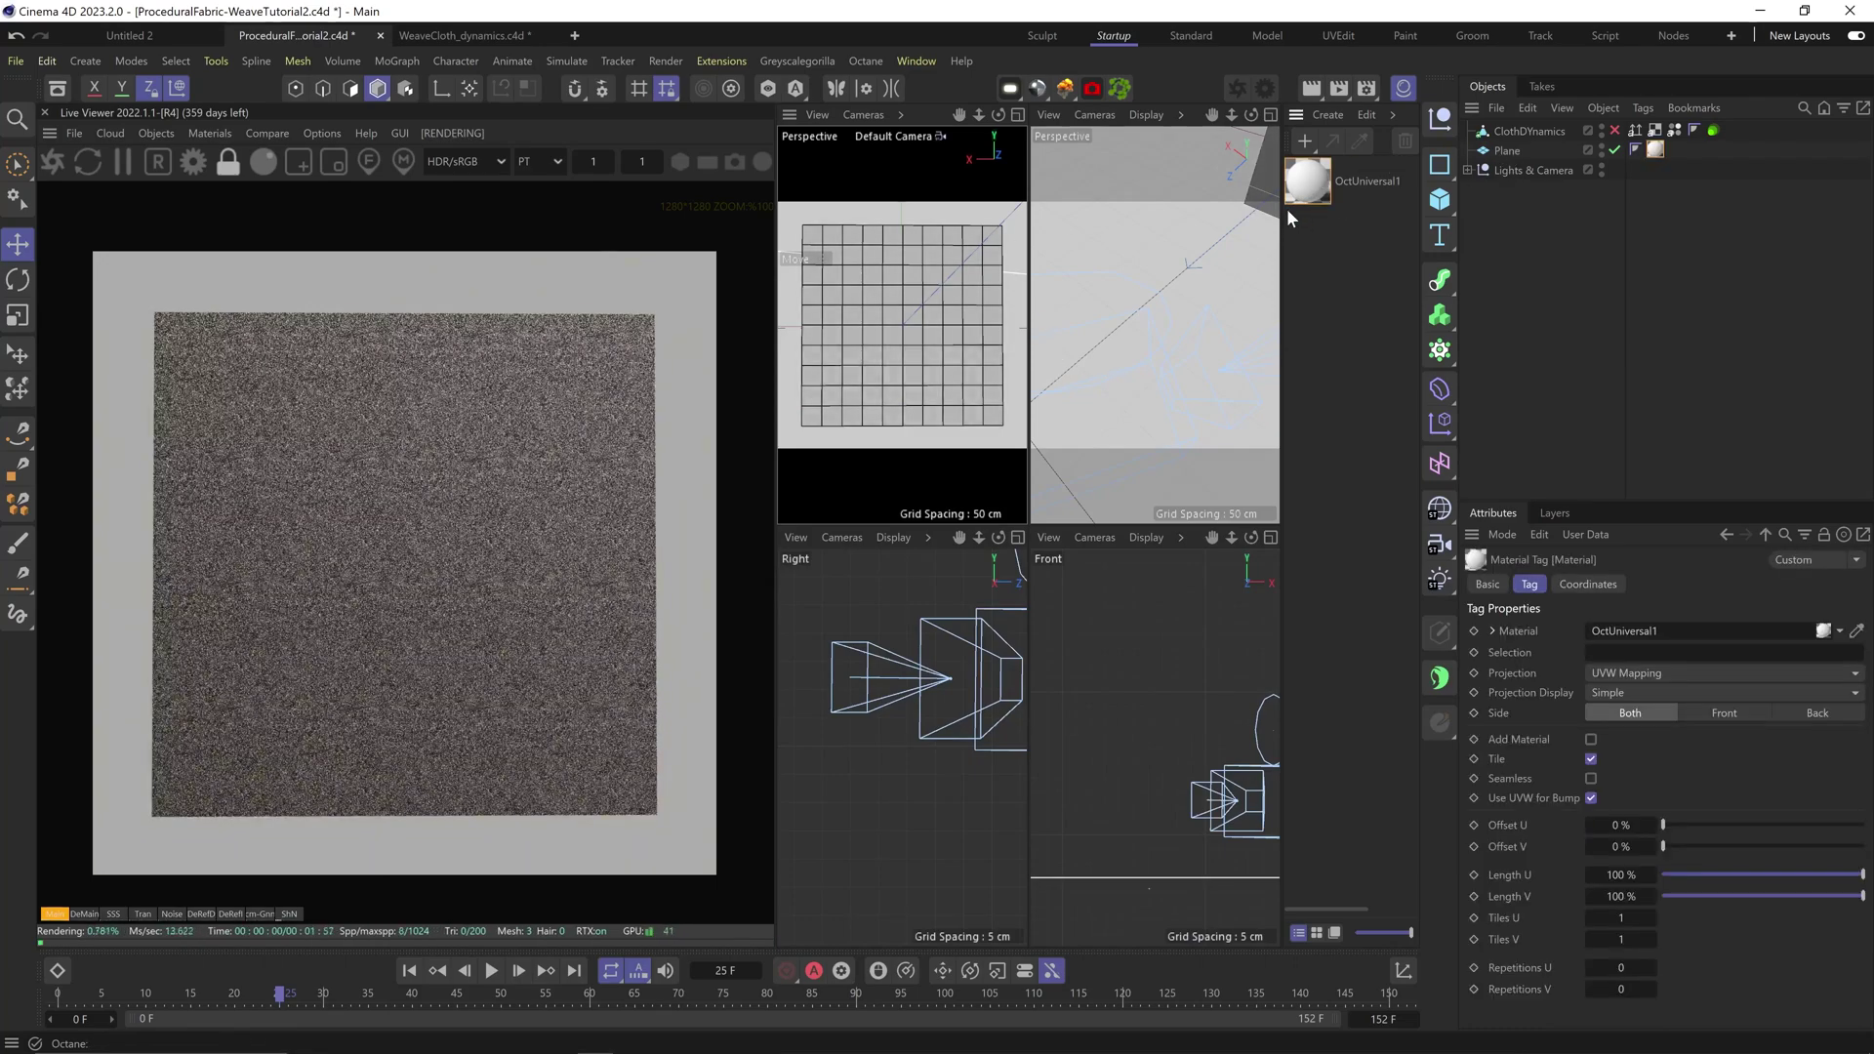
double_click(1321, 191)
click(1332, 392)
click(1357, 517)
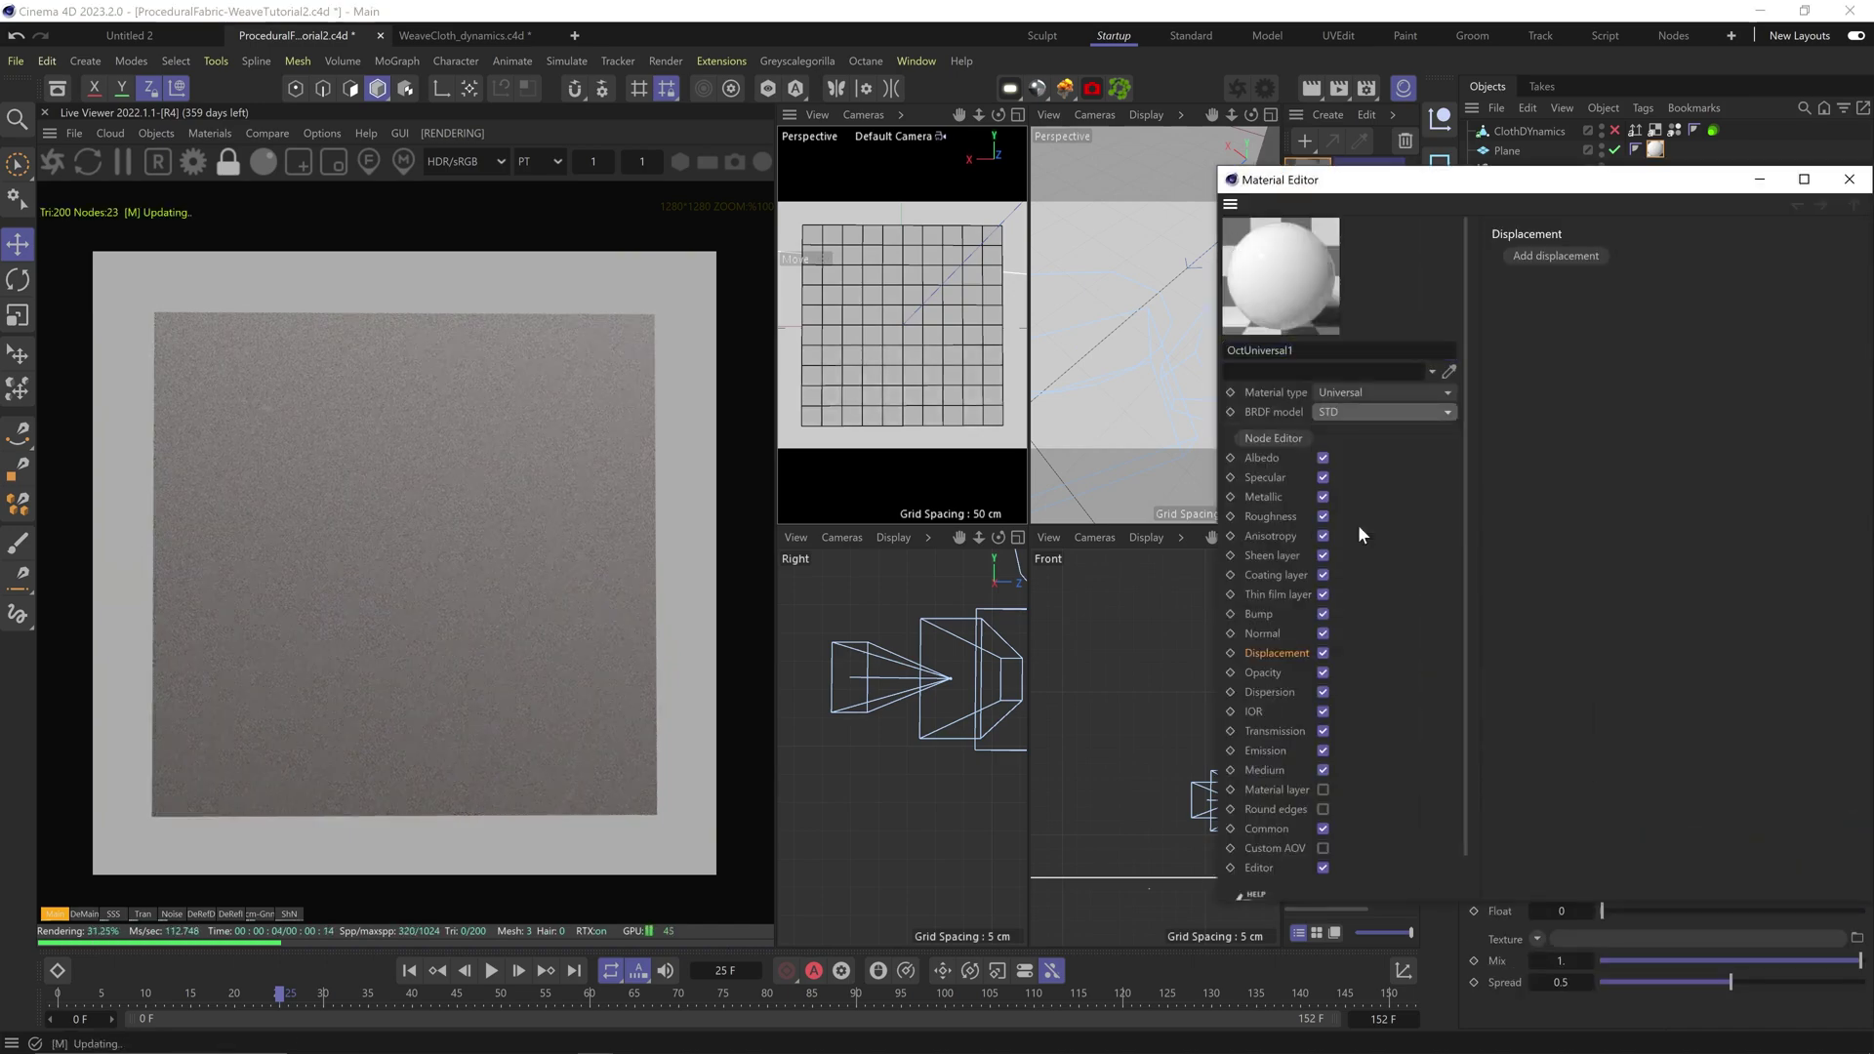
click(1279, 437)
double_click(1230, 181)
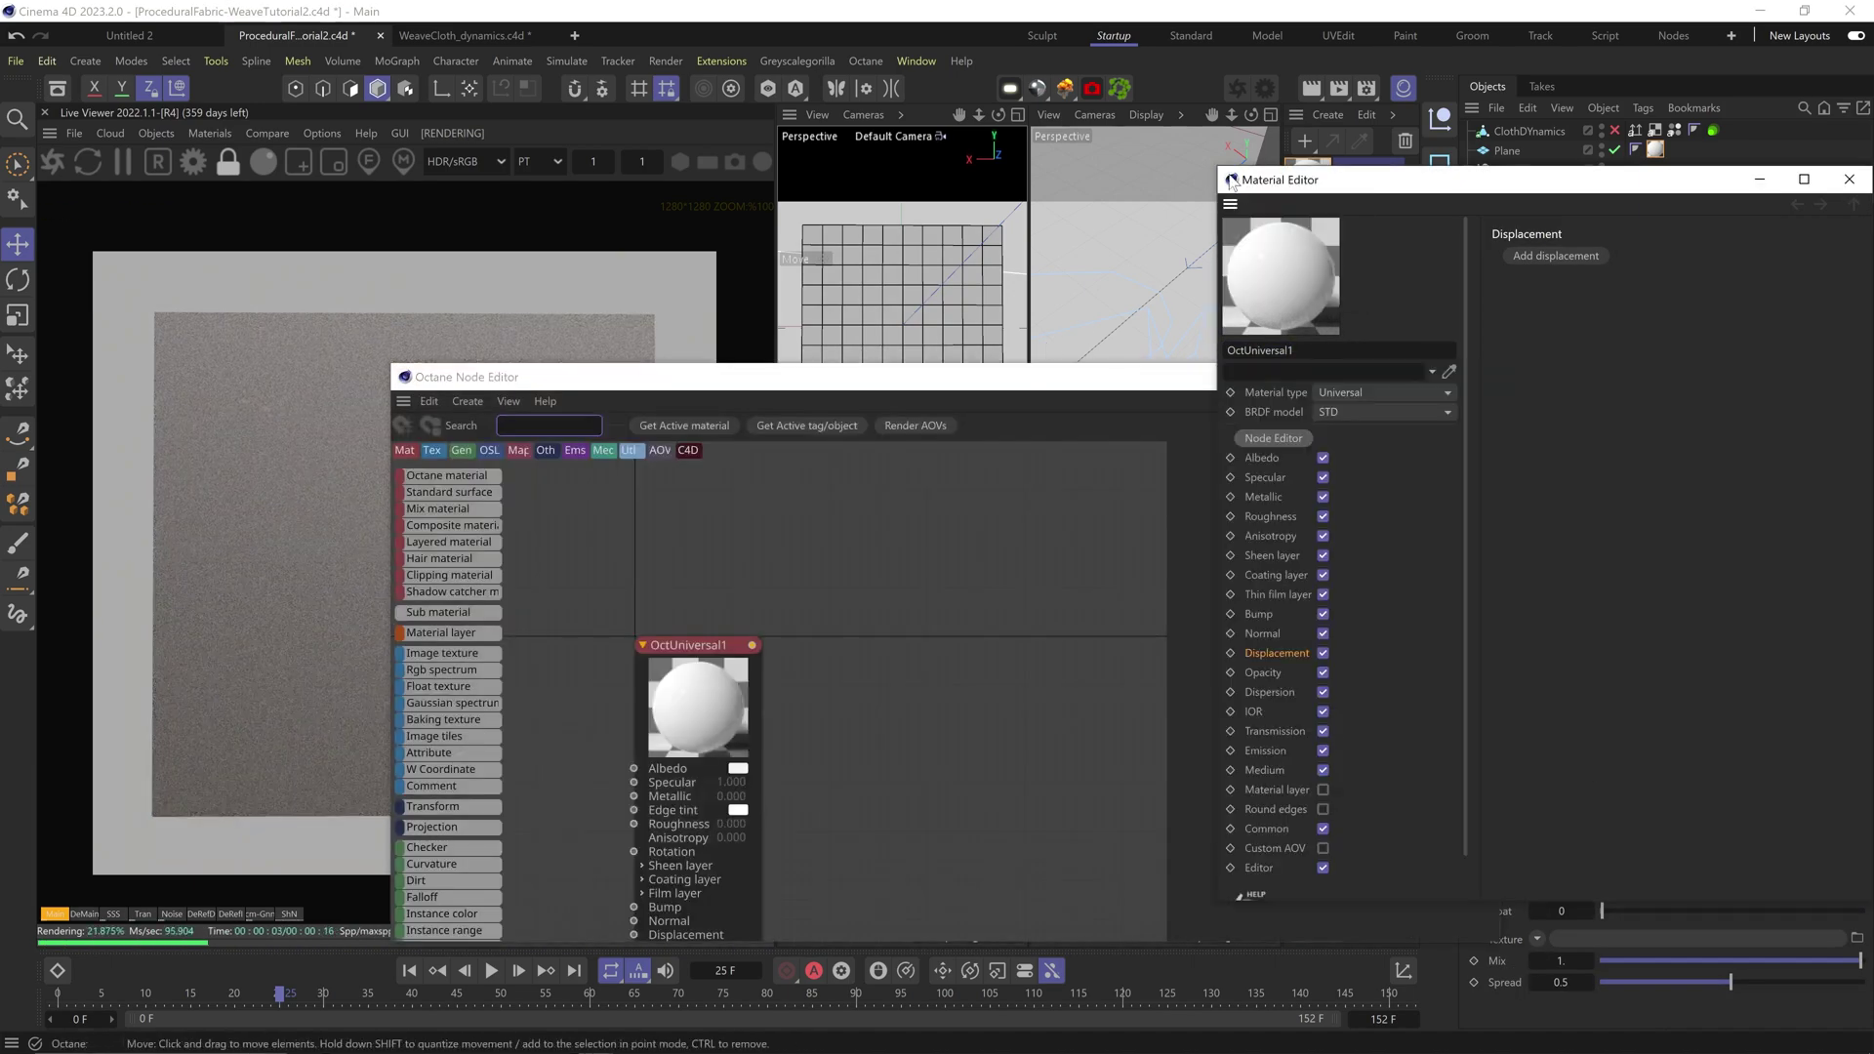
Step: Add an OSL Texture node to the node graph beside the OctUniversal1 material
drag(956, 378, 1255, 227)
middle_drag(1070, 520, 1422, 368)
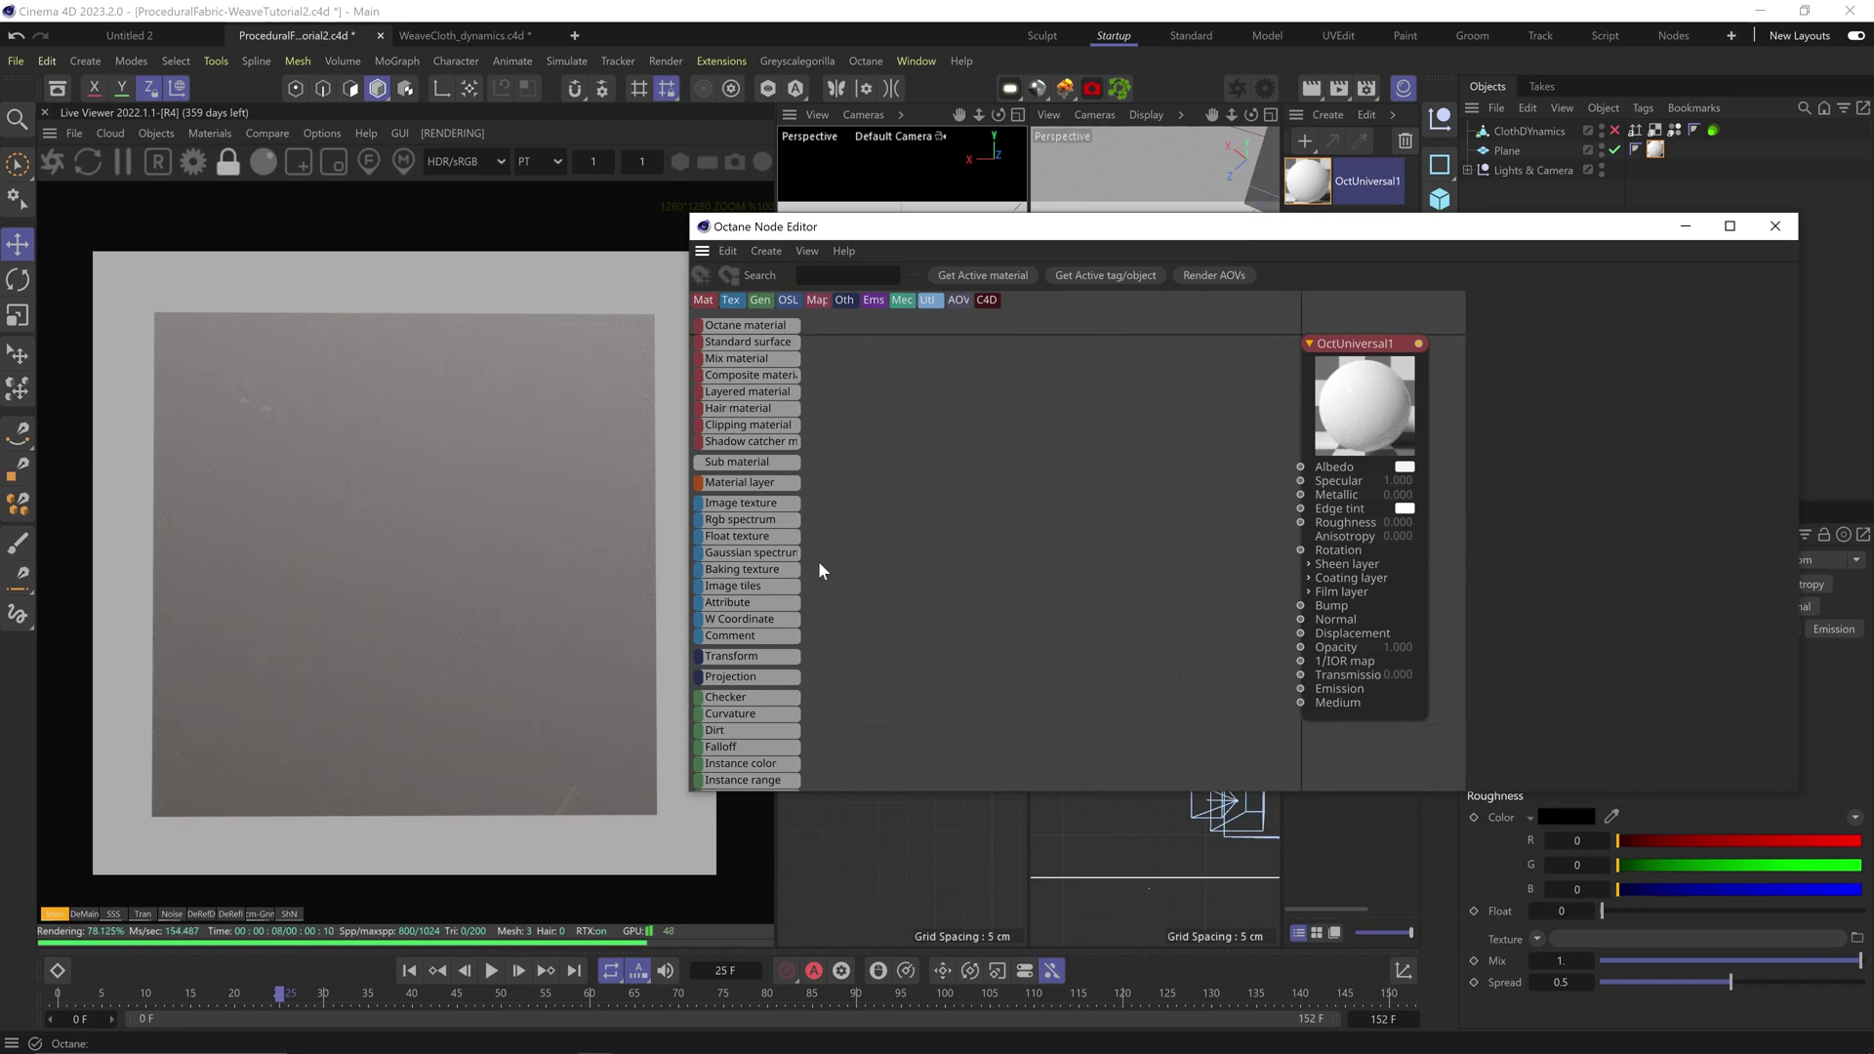
scroll(773, 547, down, 8)
drag(765, 726, 1034, 539)
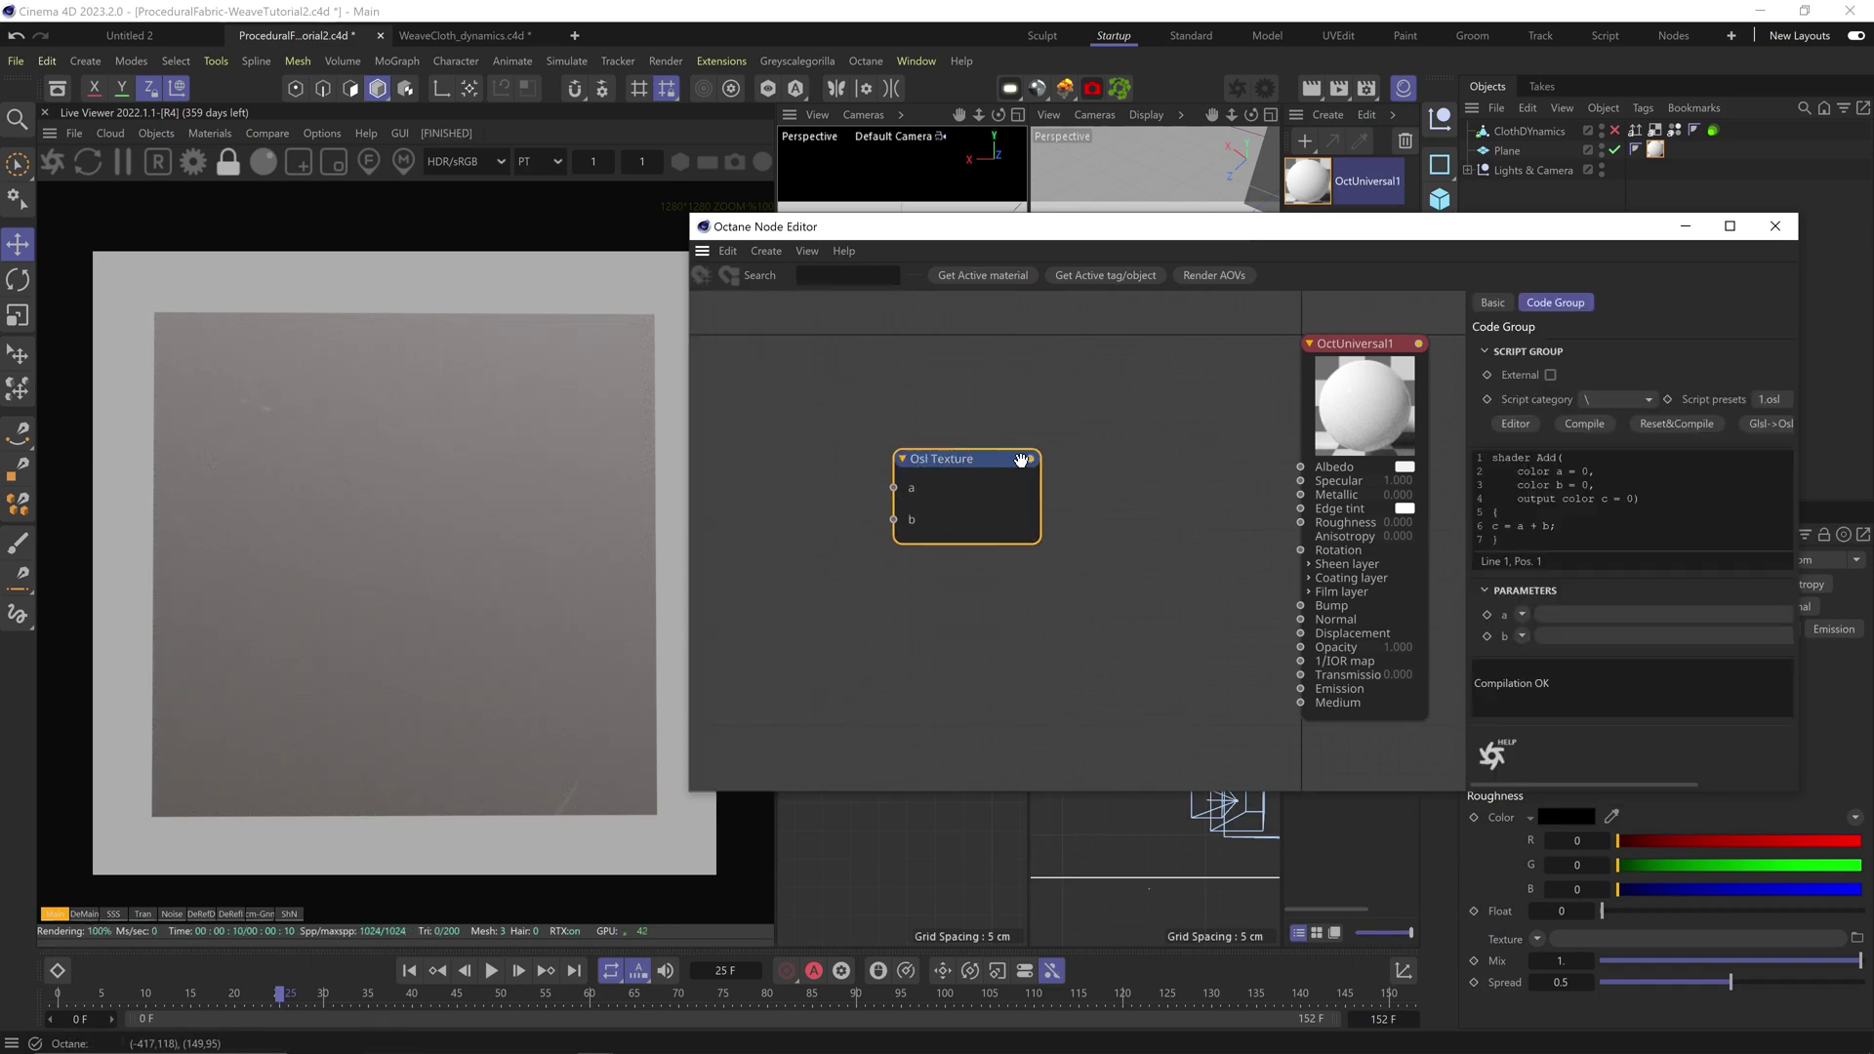
Step: Switch to the browser and copy the entire raw code of the Weave.osl shader from GitHub
key(alt+Tab)
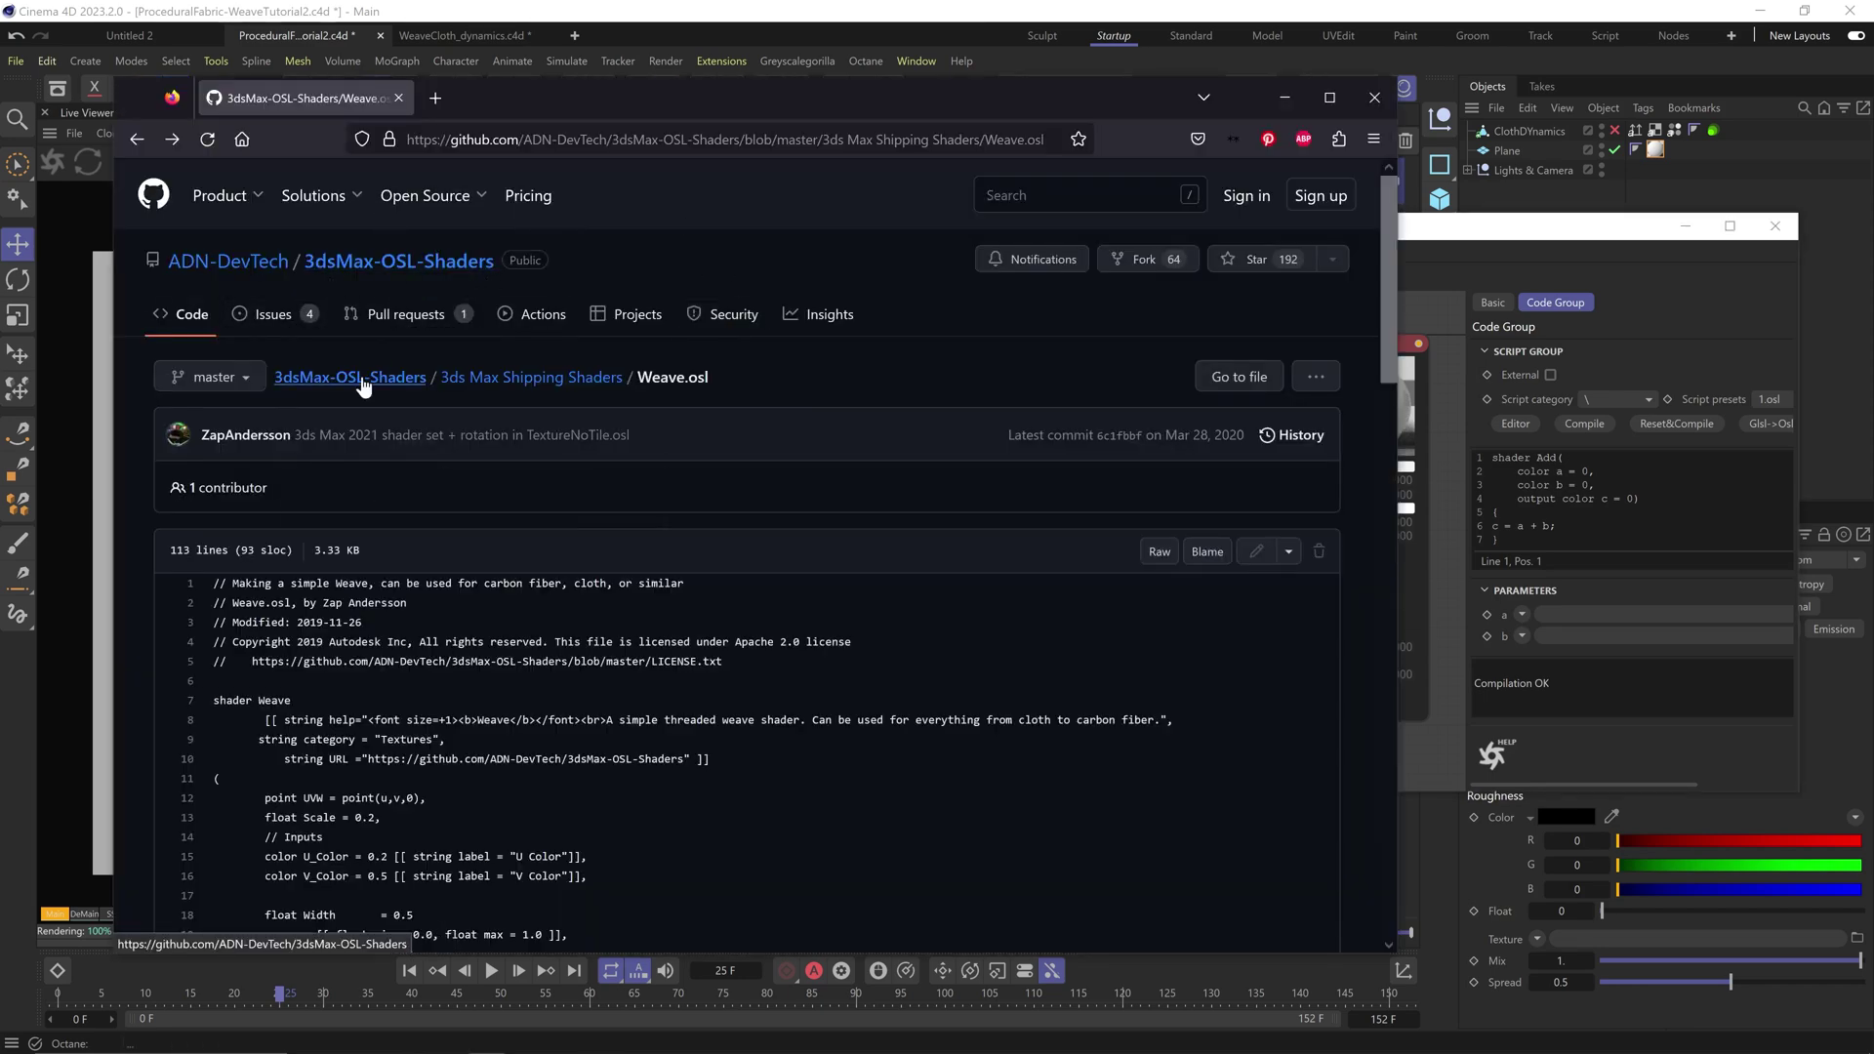
drag(323, 600, 413, 608)
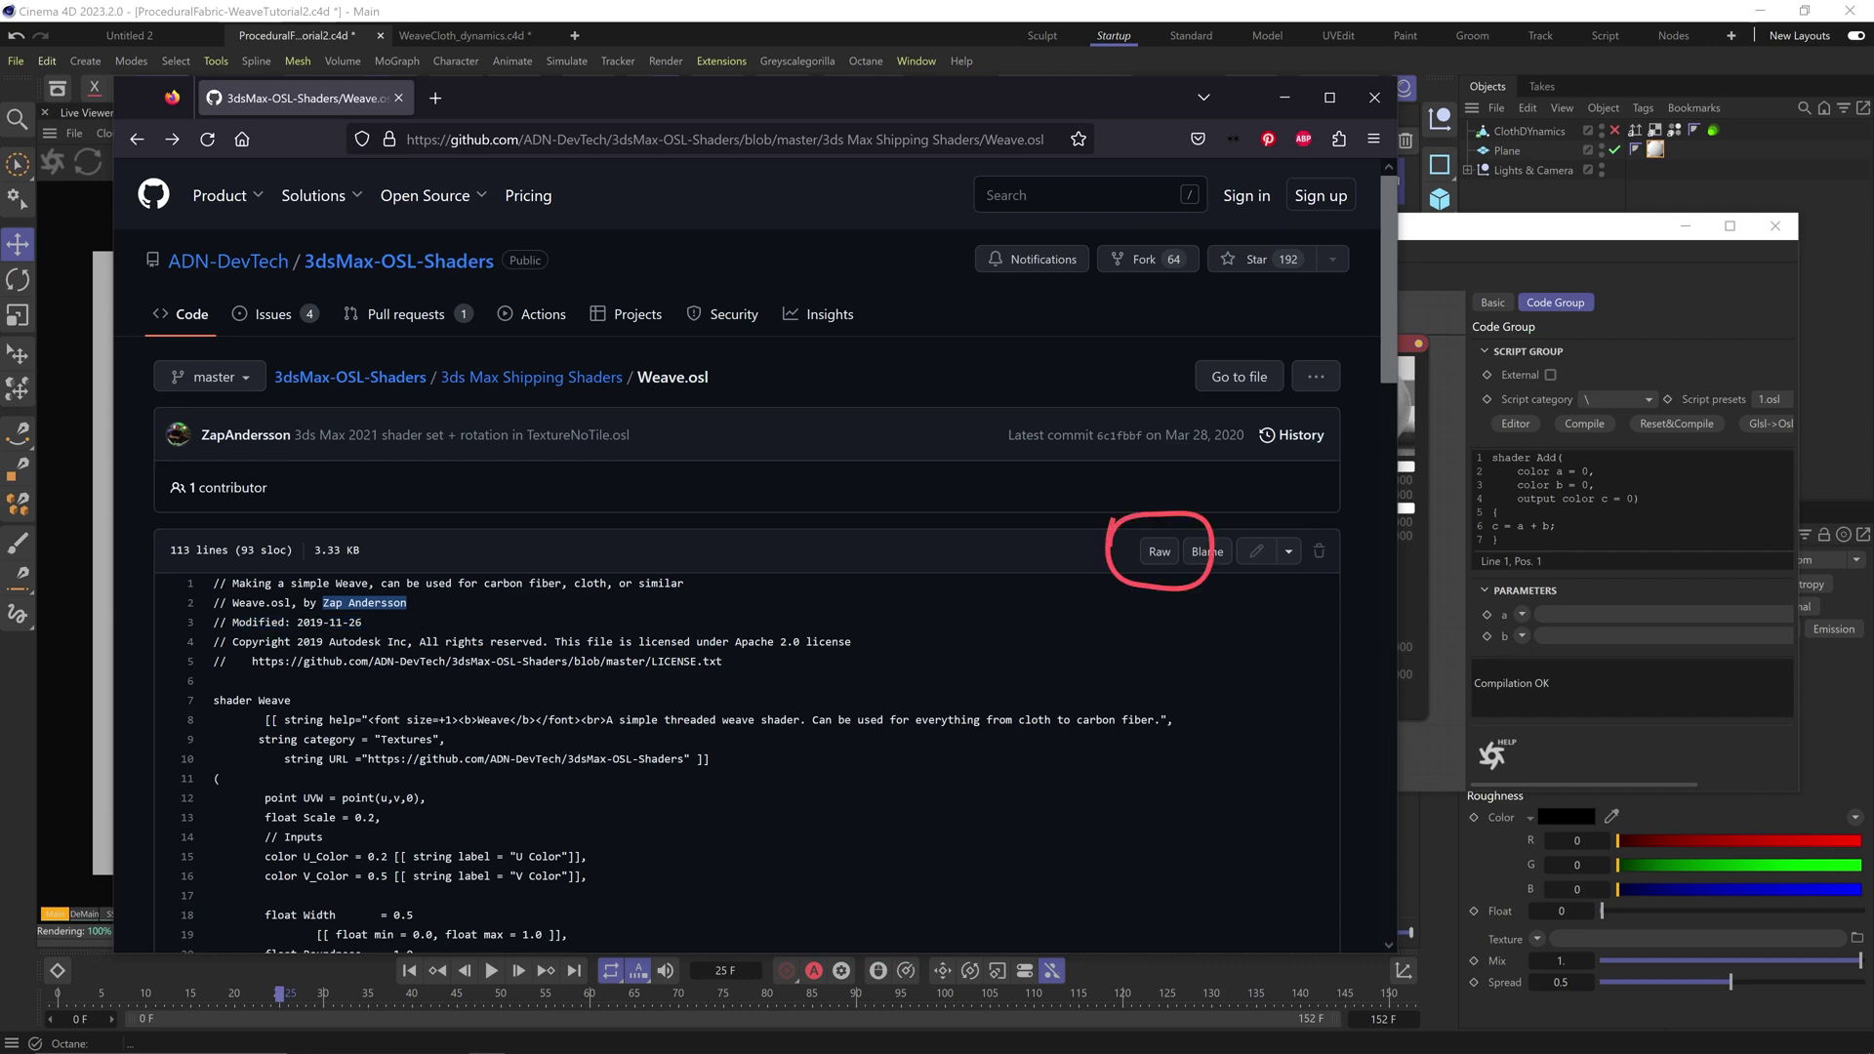
click(1157, 552)
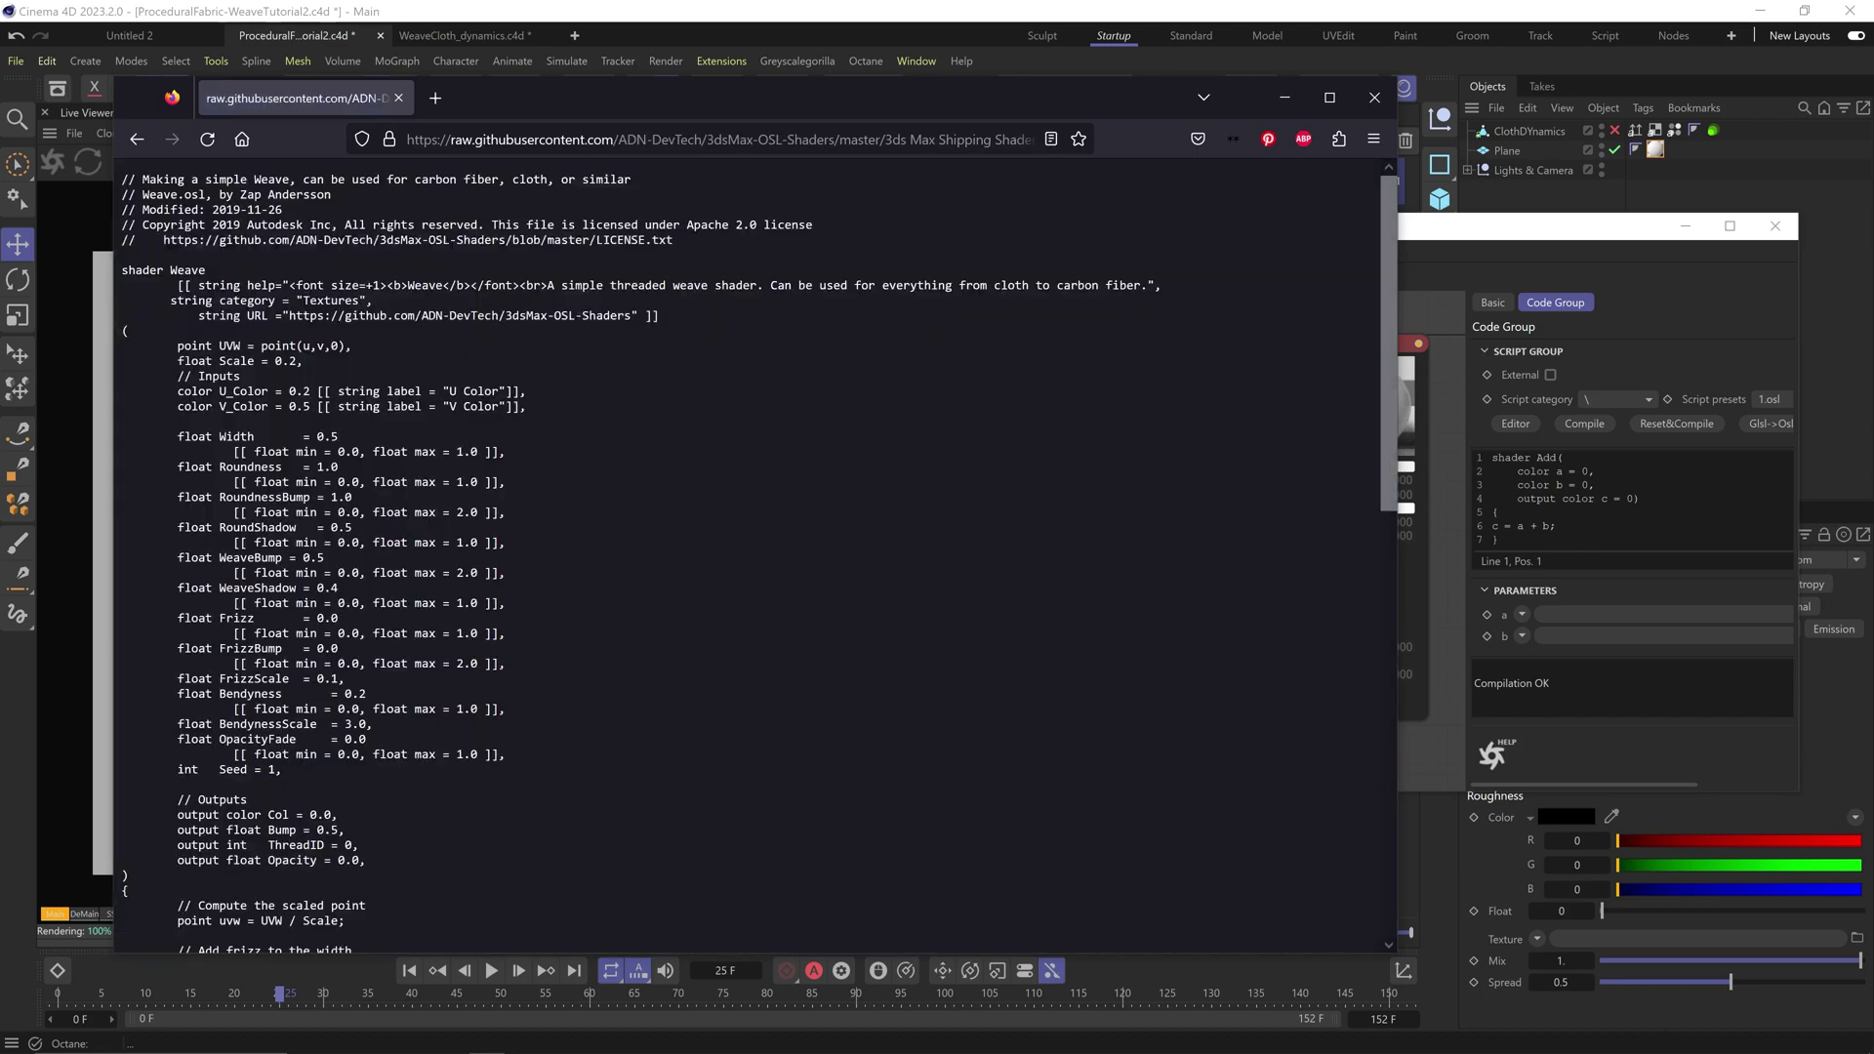
key(ctrl+a)
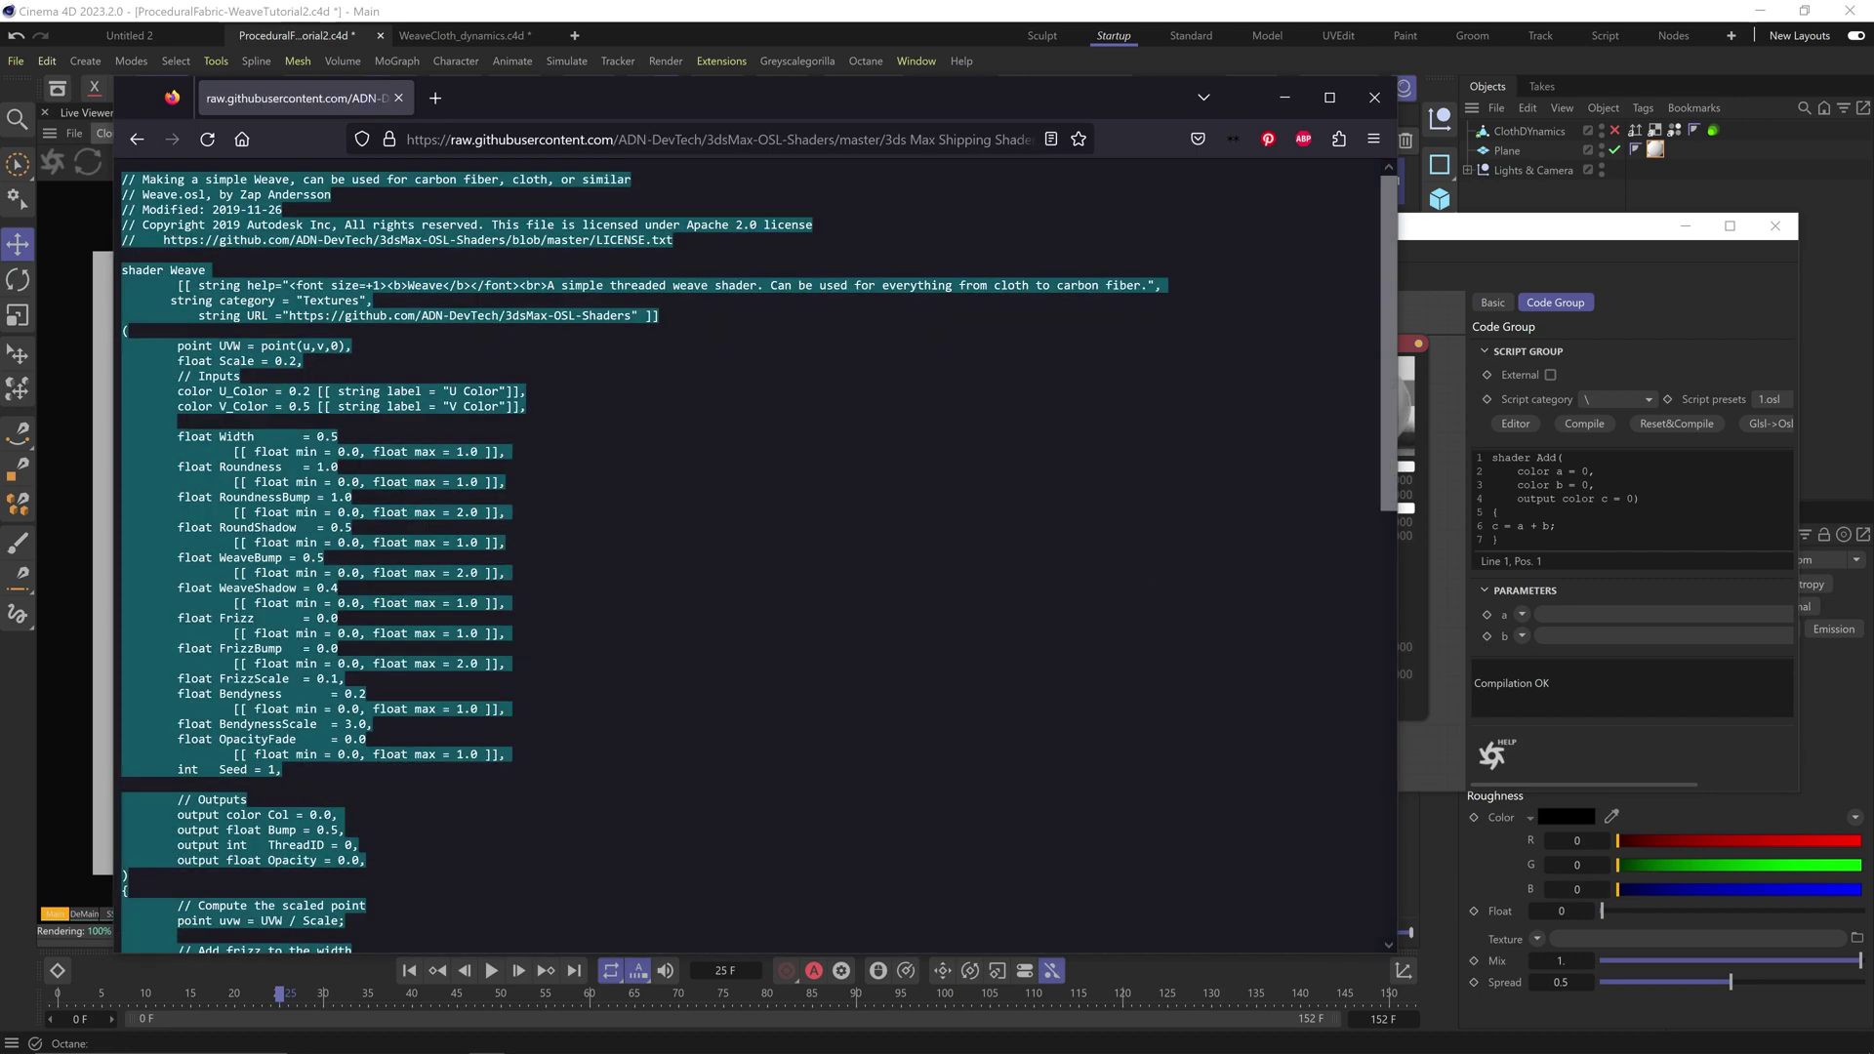
Step: Return to Cinema 4D, replace the OSL Texture node's script with the copied Weave code and compile it
click(681, 4)
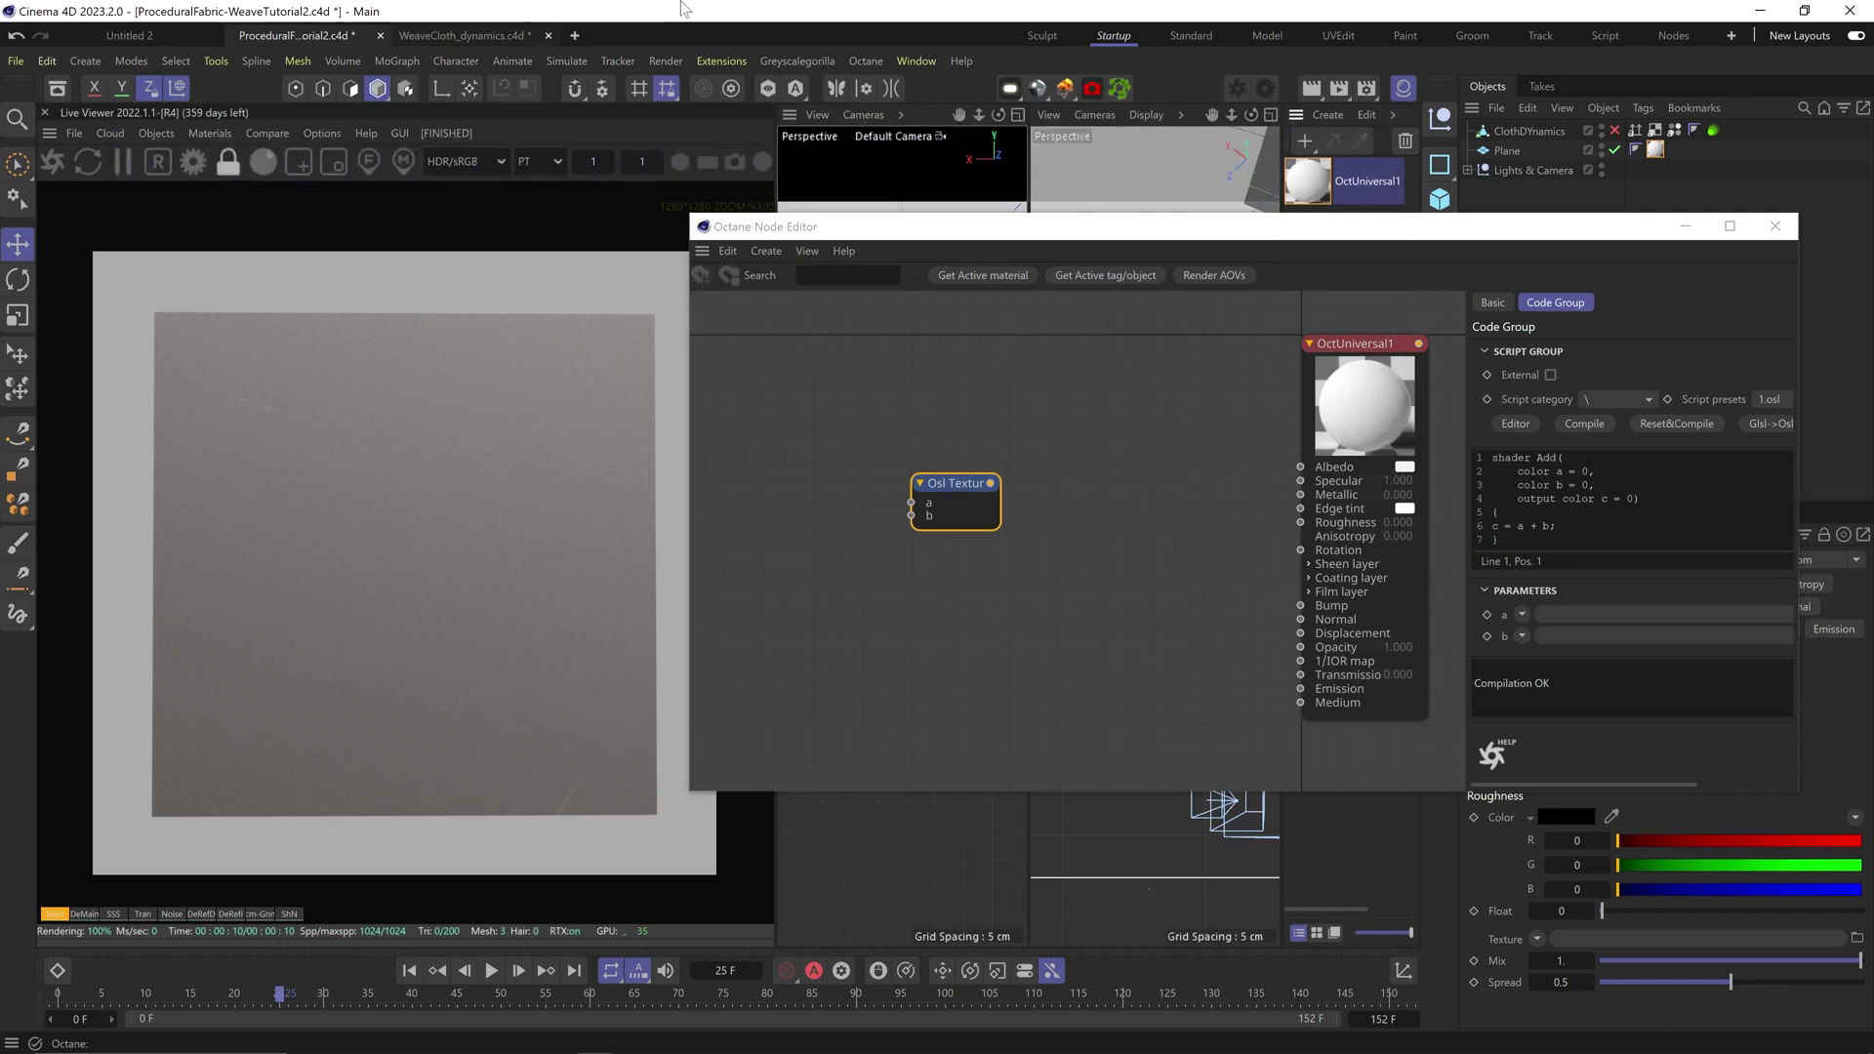
click(1584, 504)
key(ctrl+a)
key(ctrl+v)
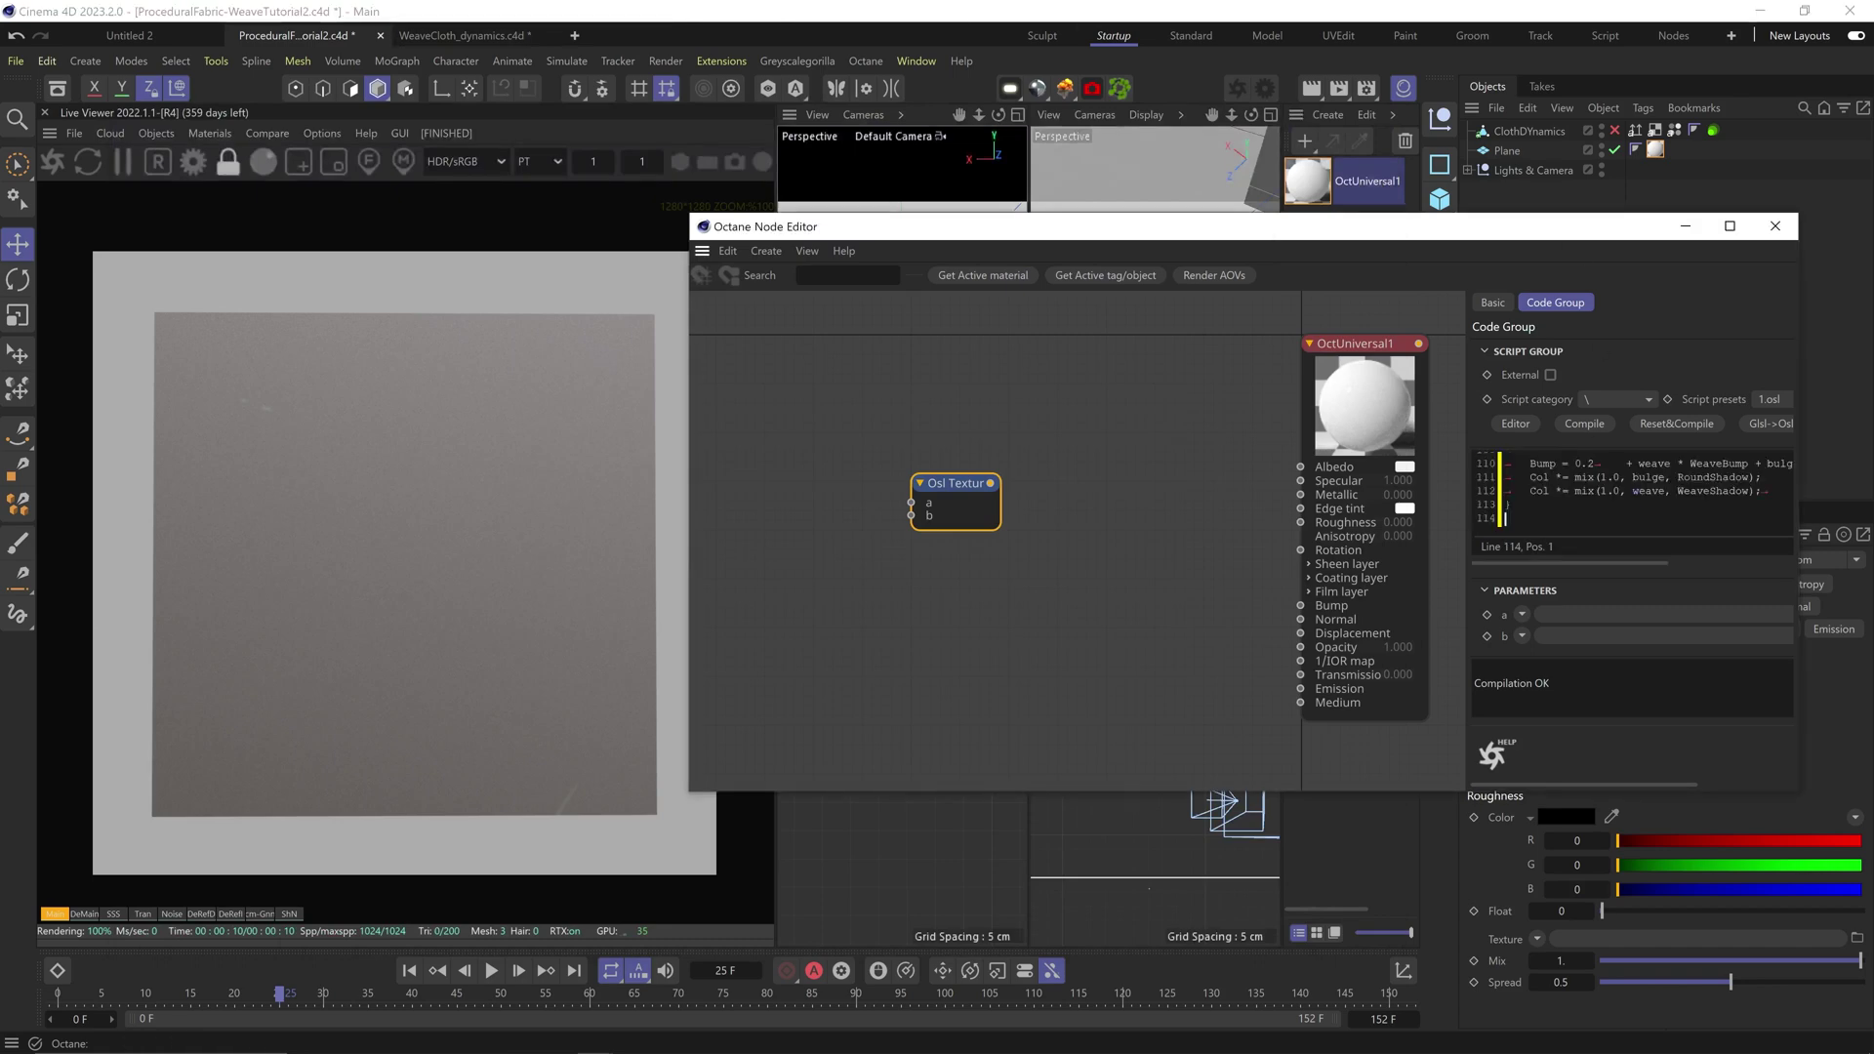
click(1582, 423)
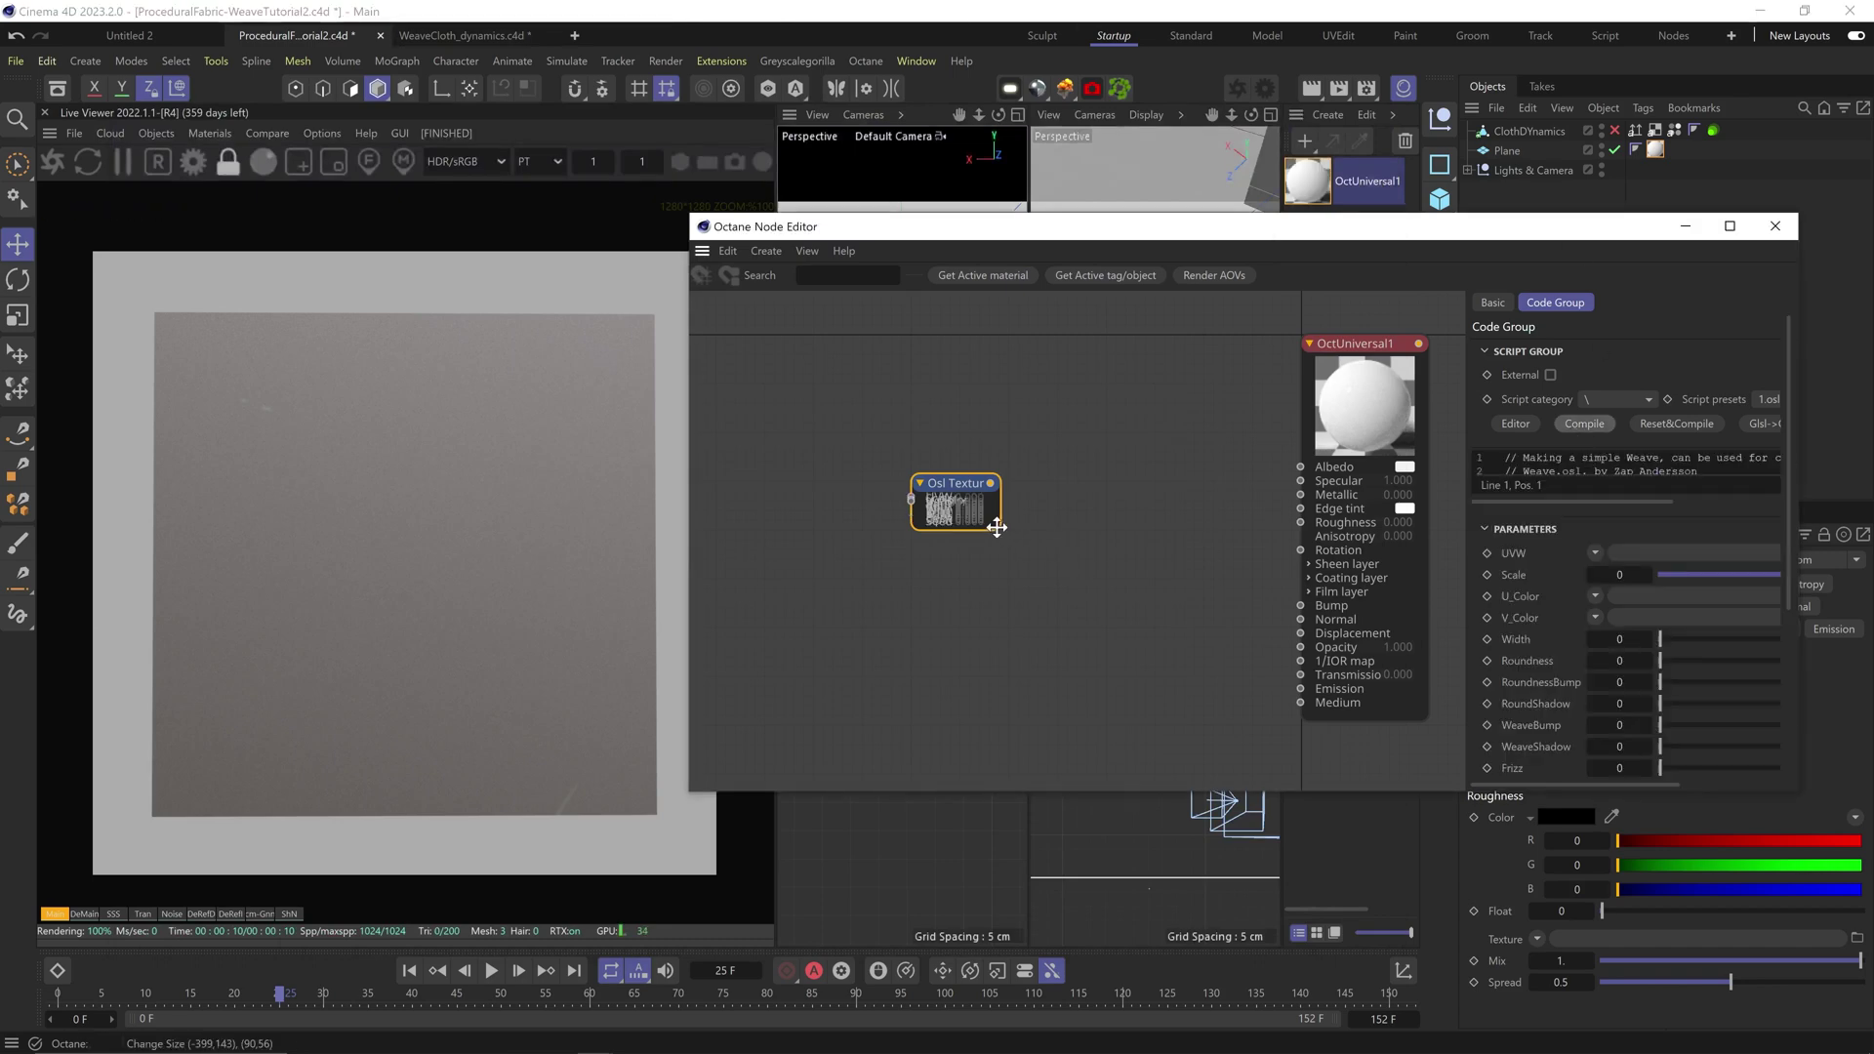
Step: Enlarge the OSL Texture node to show all its inputs and maximize the node editor window
drag(996, 525, 1135, 604)
drag(1007, 483, 901, 431)
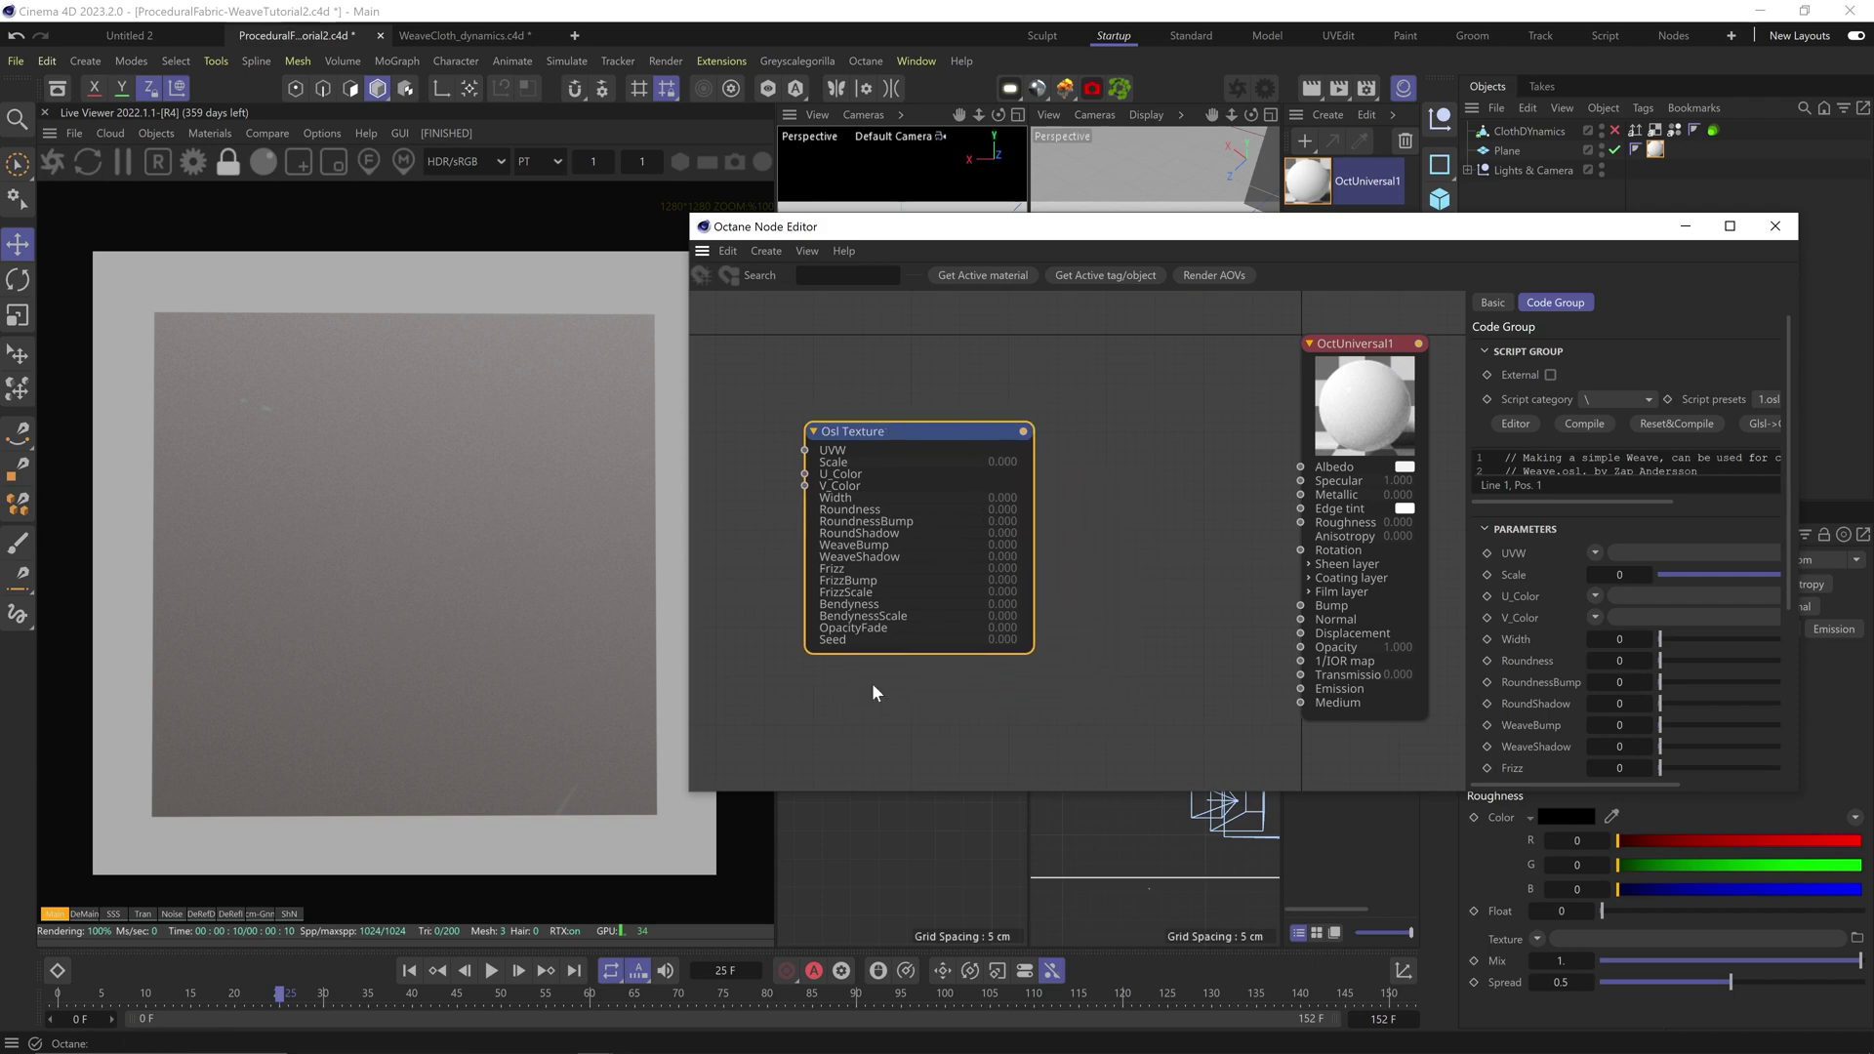
drag(1442, 227, 1442, 69)
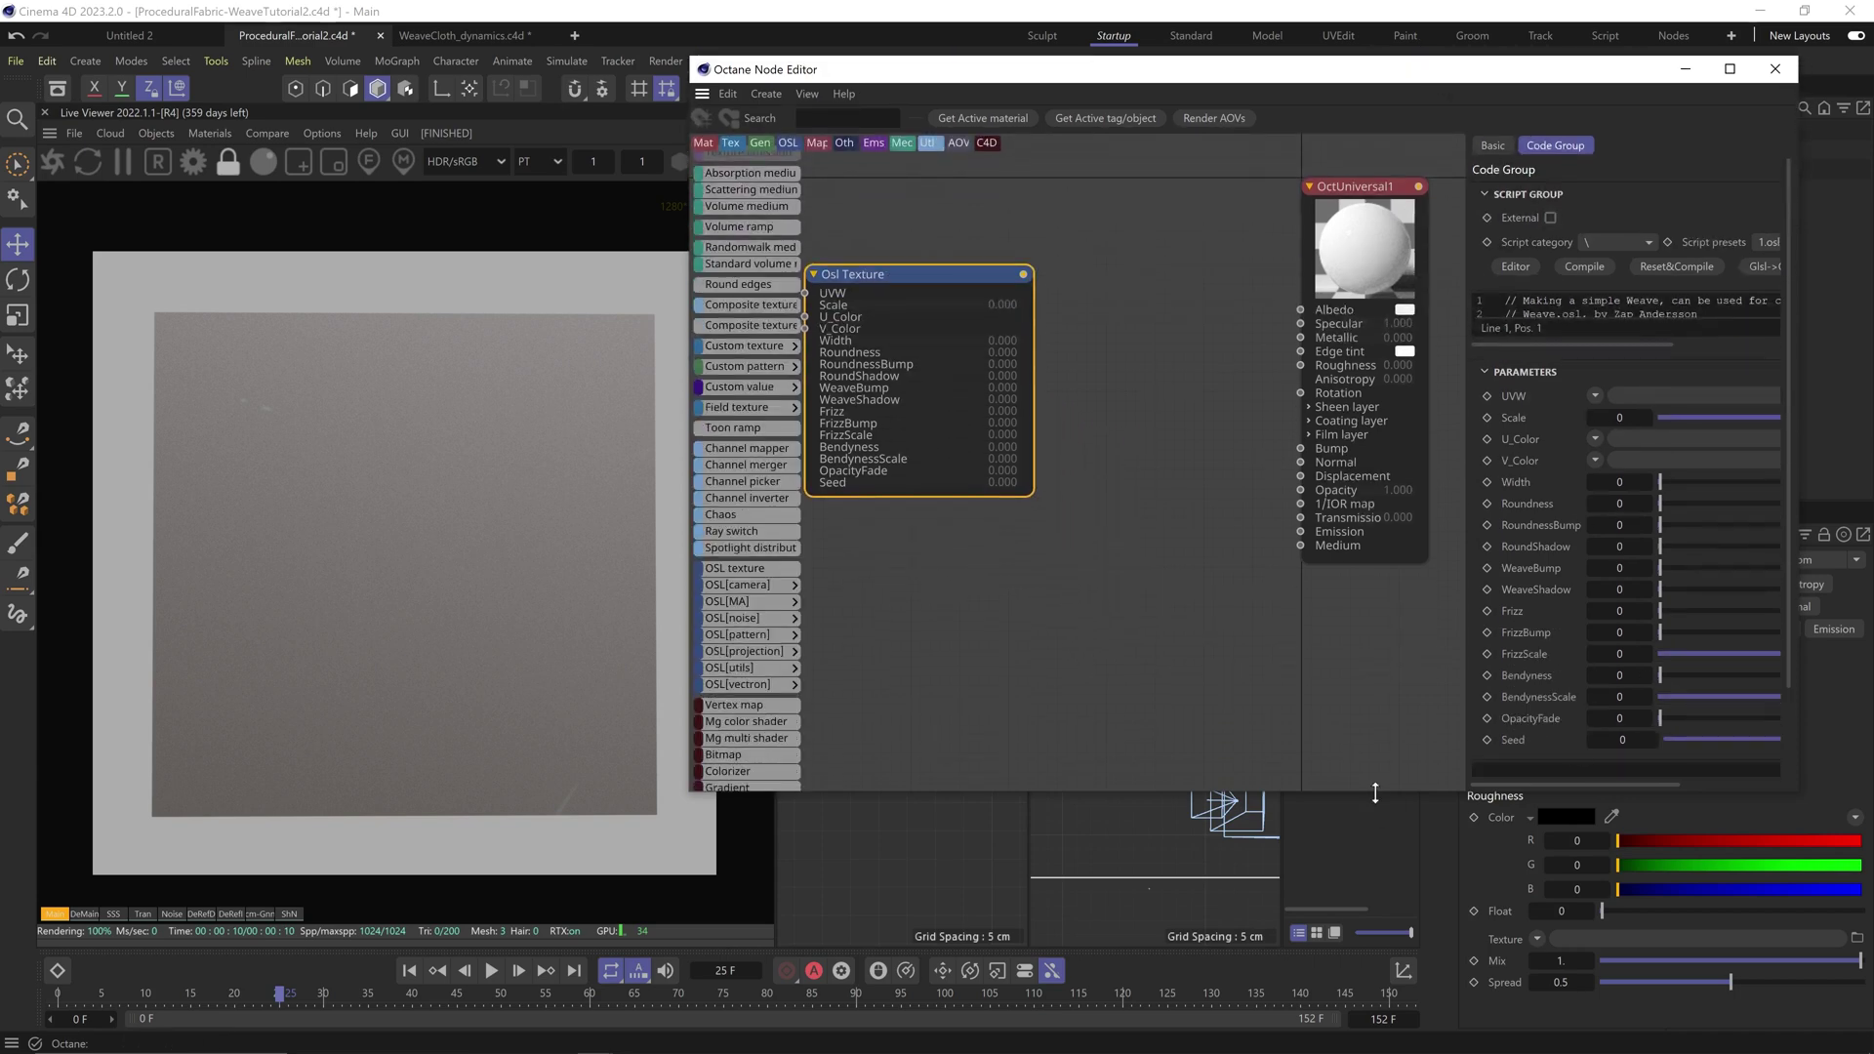
drag(1374, 791, 1361, 975)
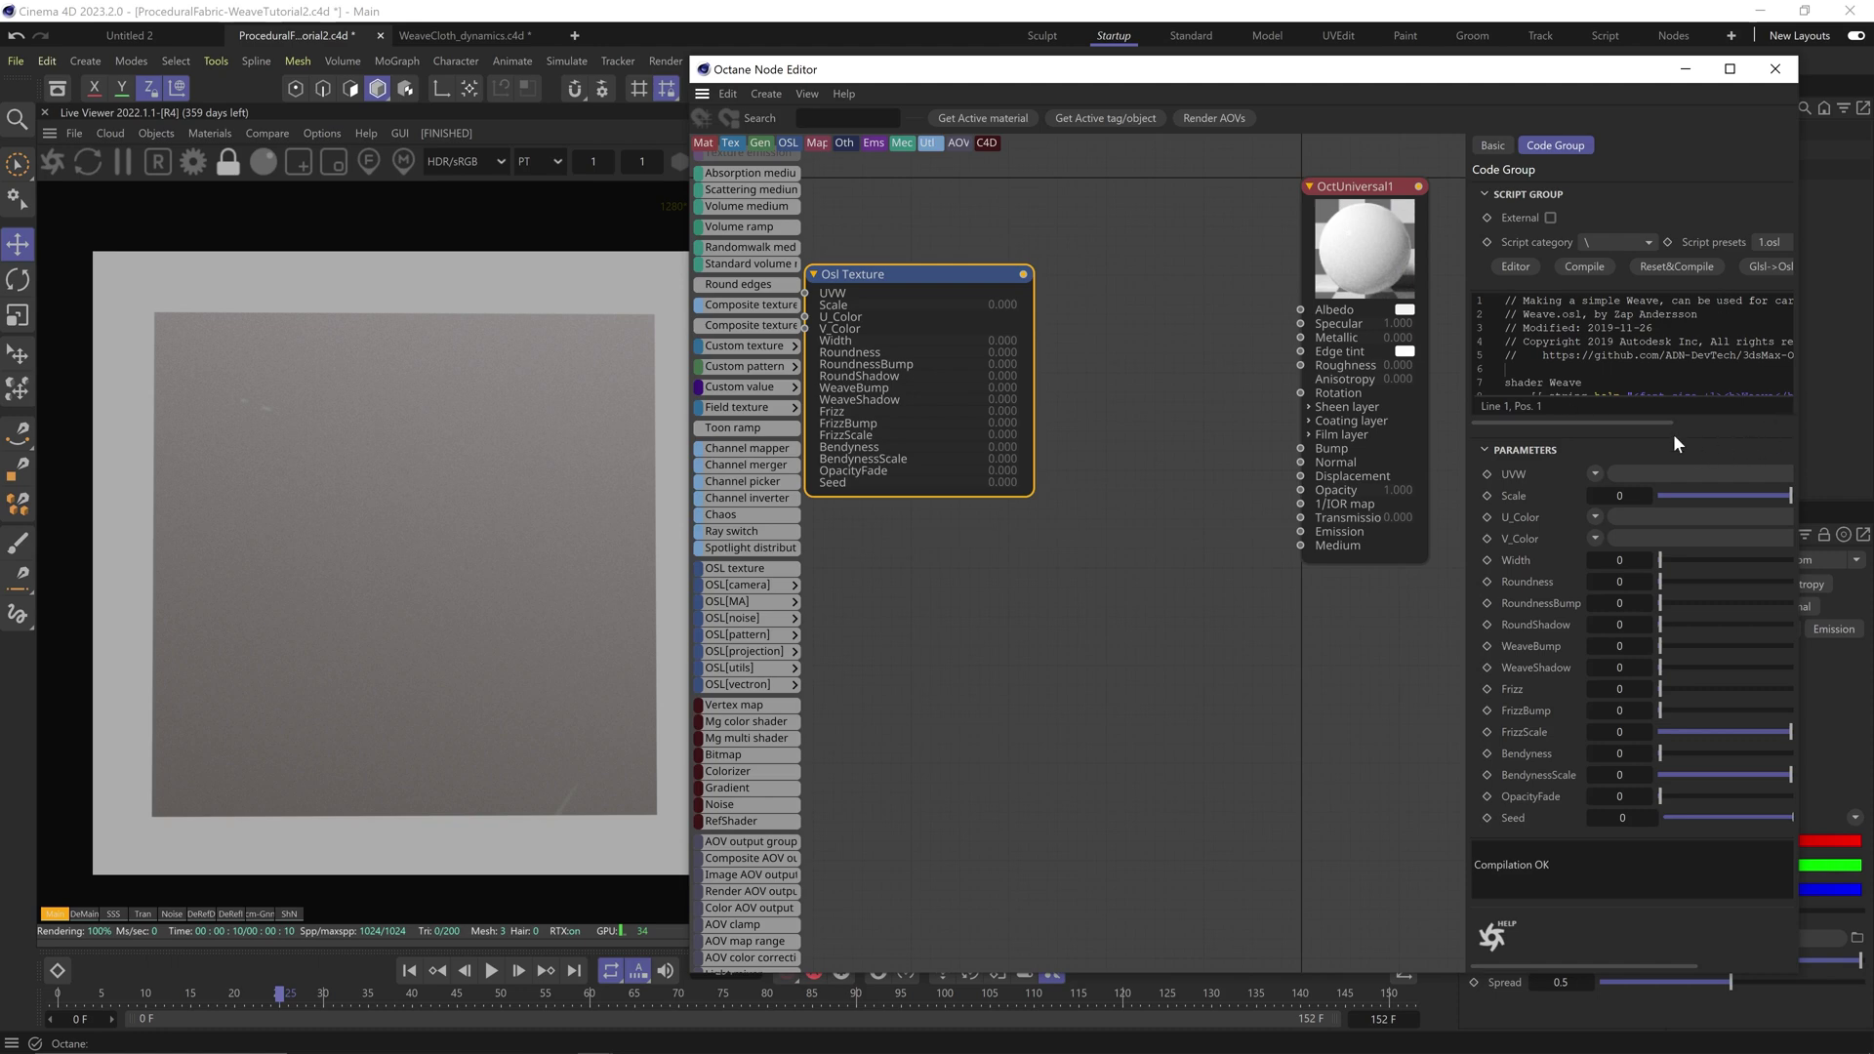
double_click(1474, 70)
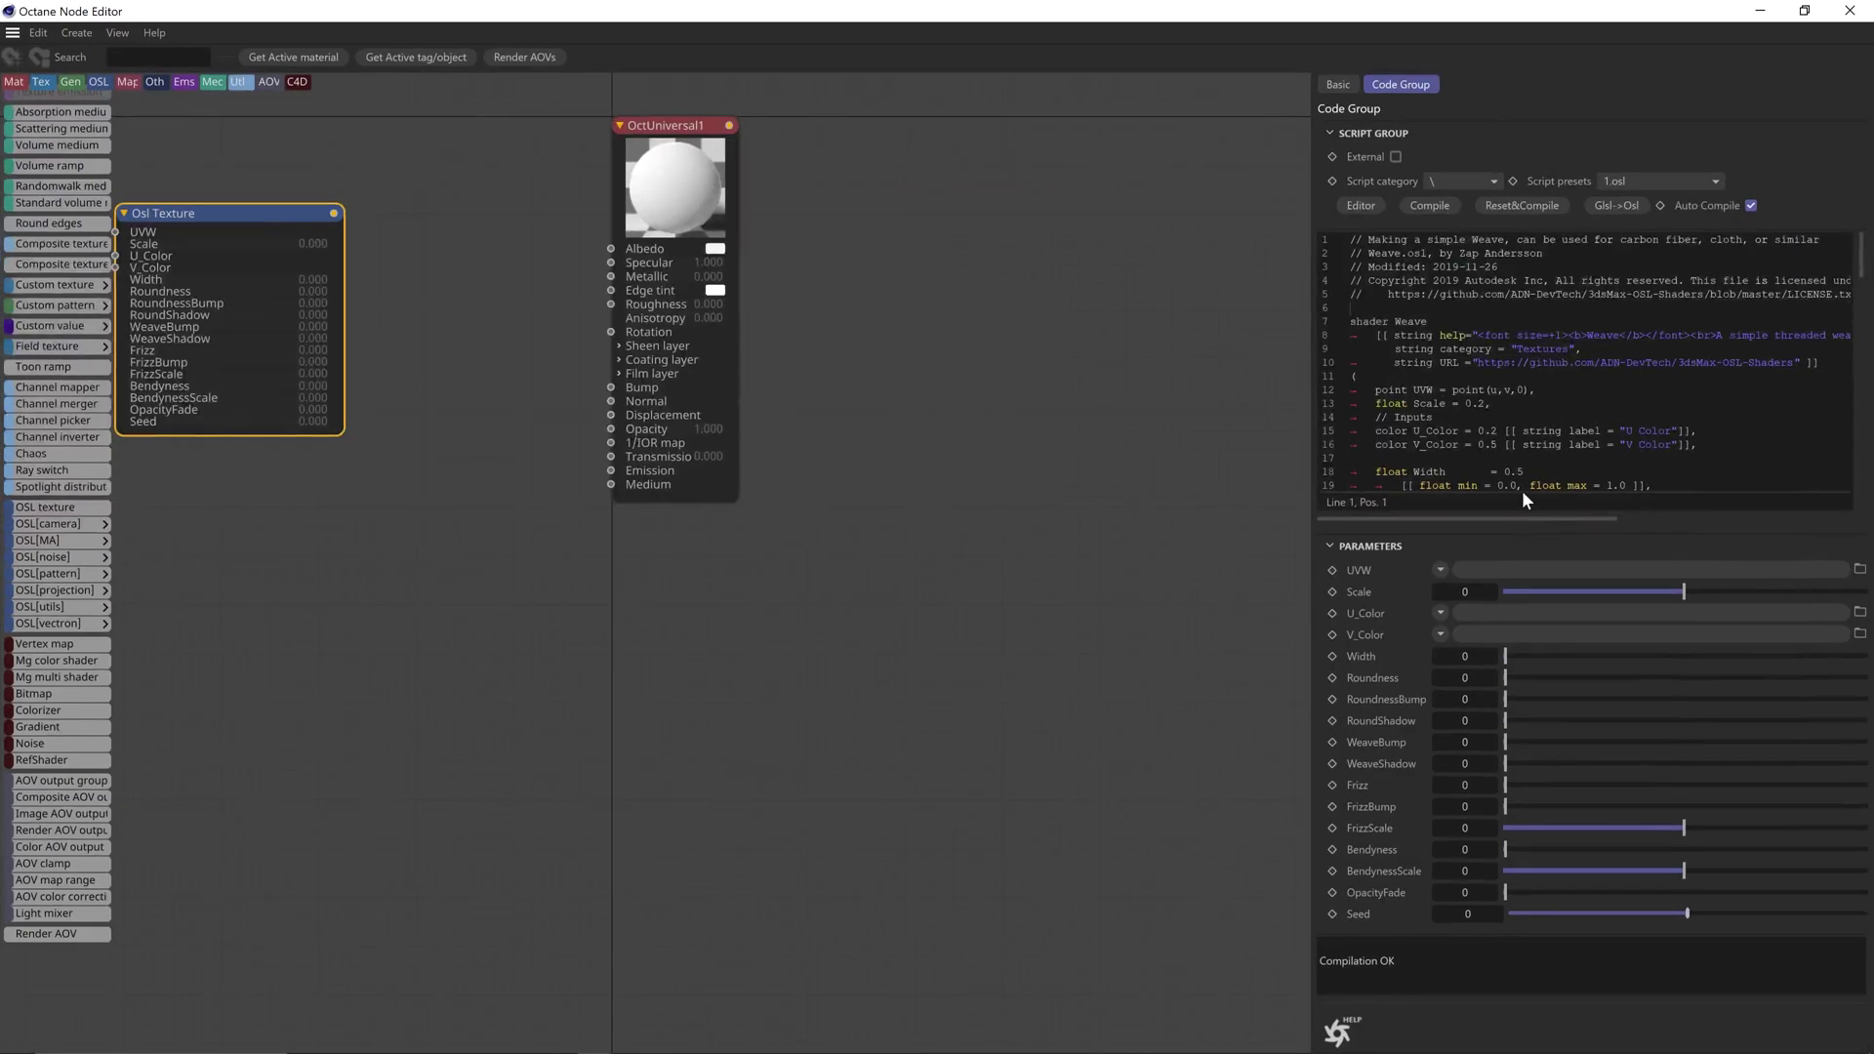
Step: Set the OSL texture's FrizzScale parameter to 1
scroll(1586, 361, down, 6)
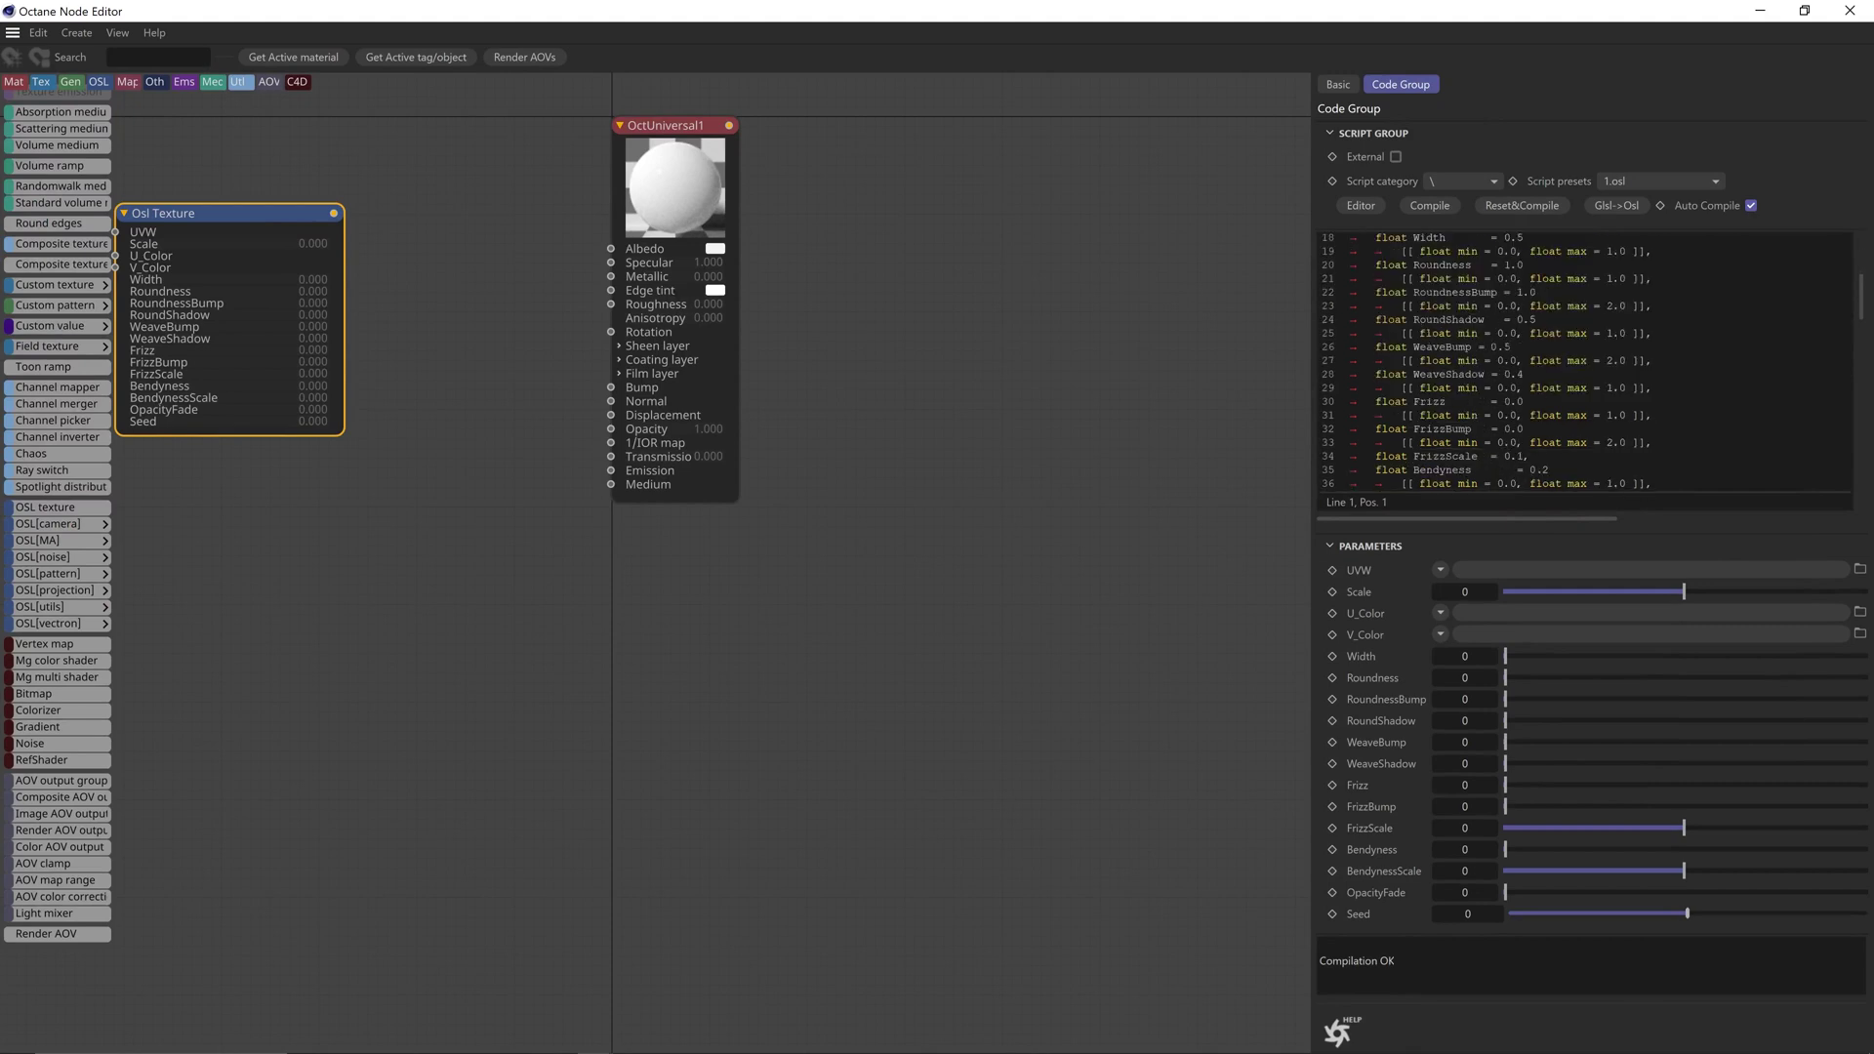
scroll(1586, 361, down, 3)
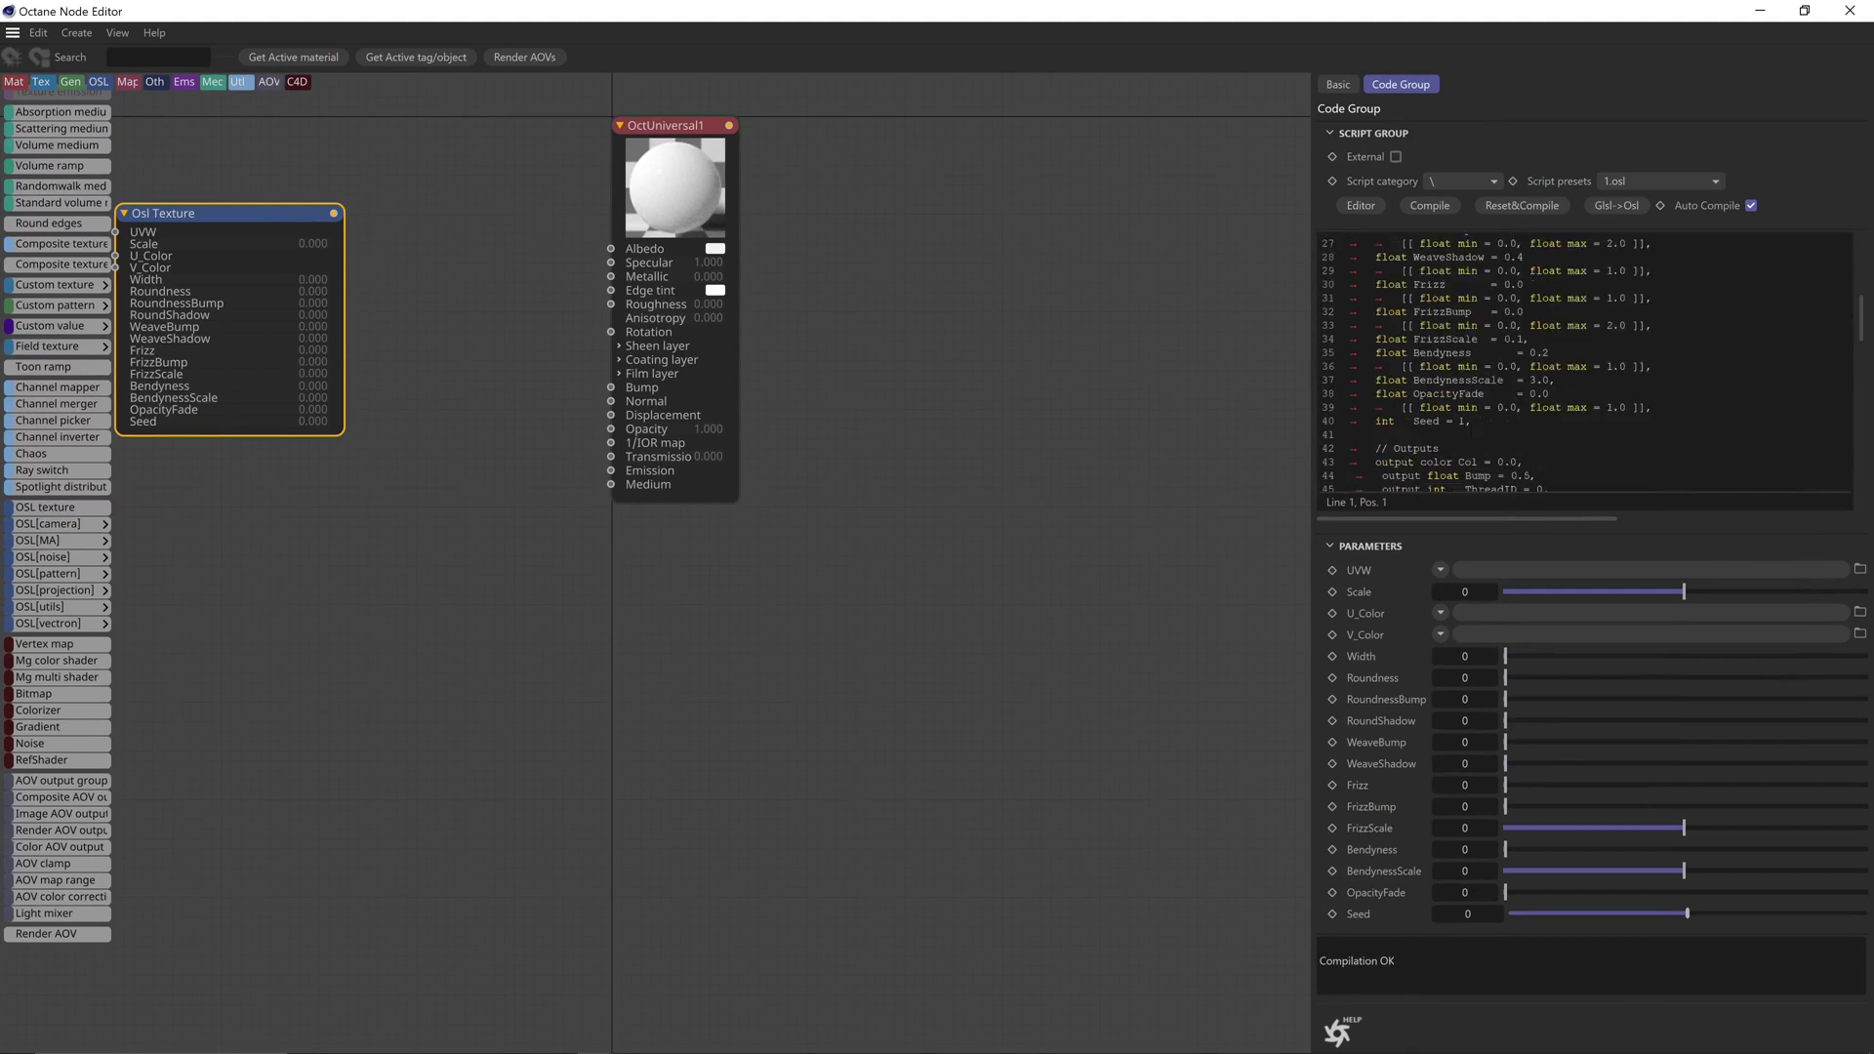
scroll(1586, 361, up, 3)
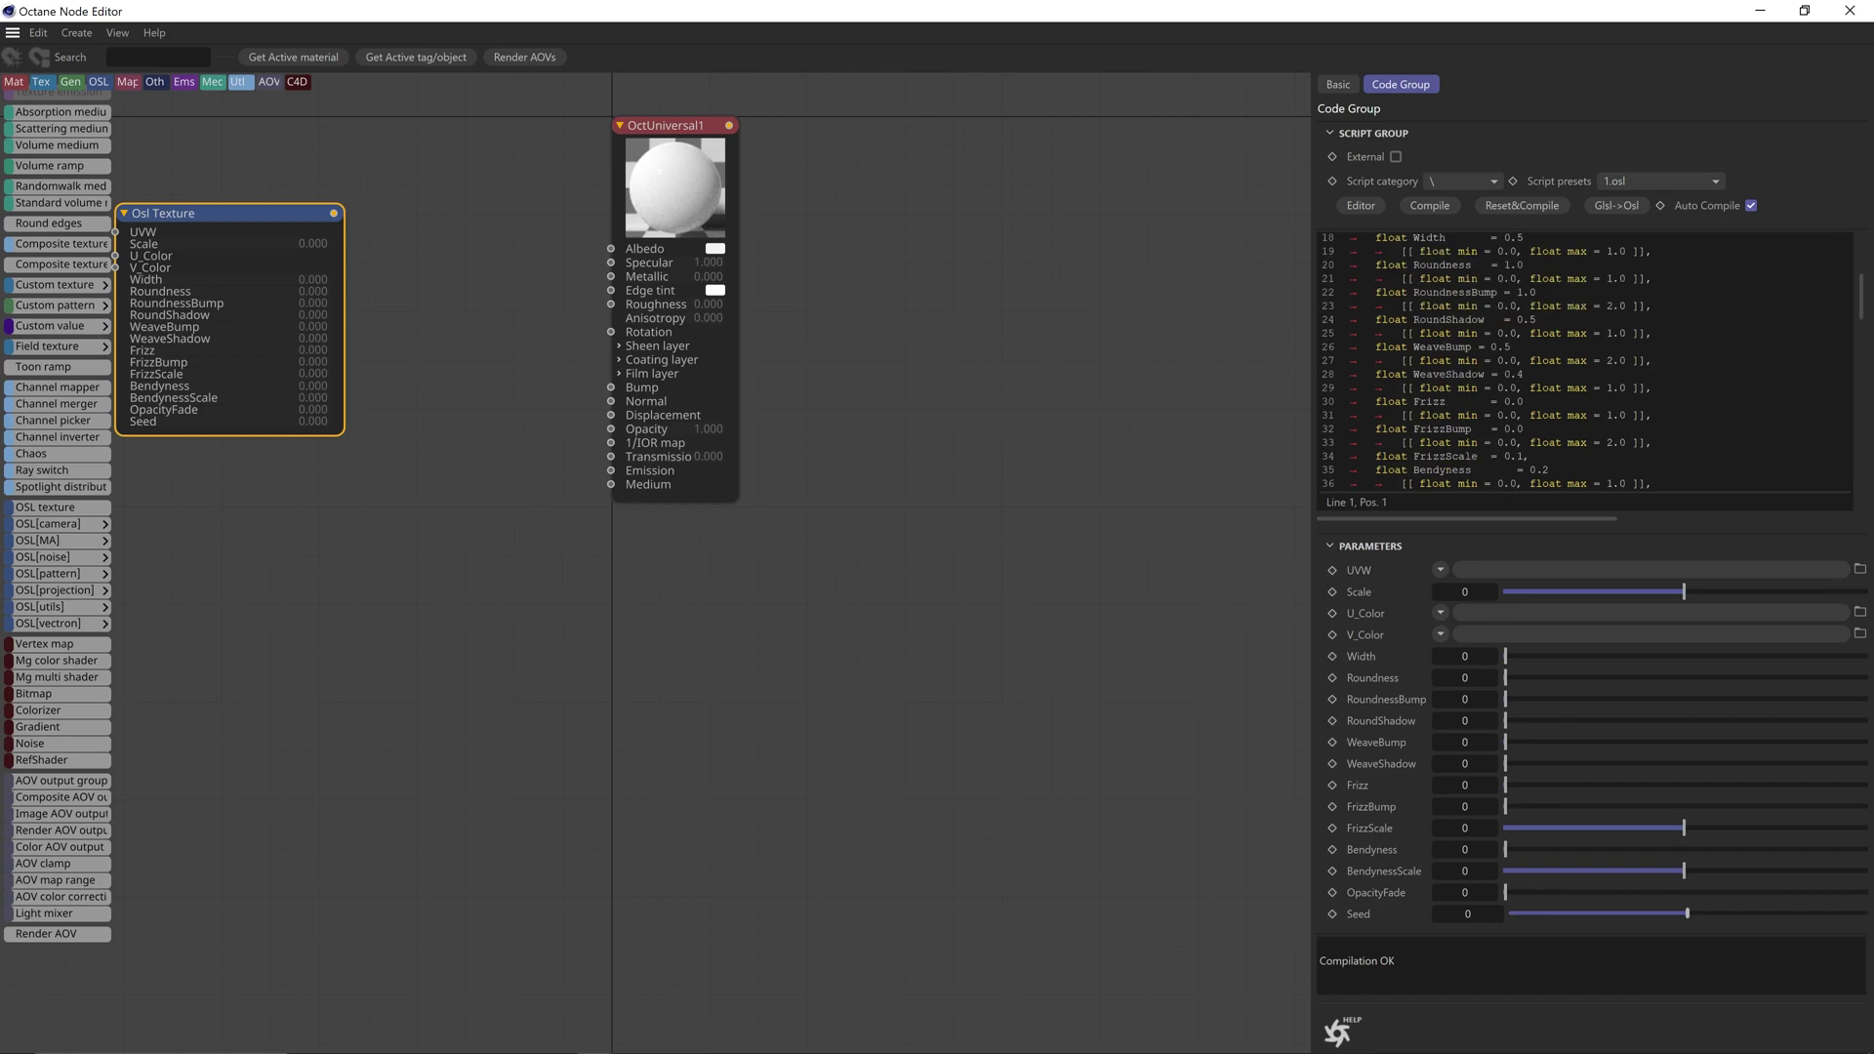
mouse_move(1694, 829)
mouse_down()
mouse_move(1713, 825)
mouse_move(1697, 830)
mouse_up()
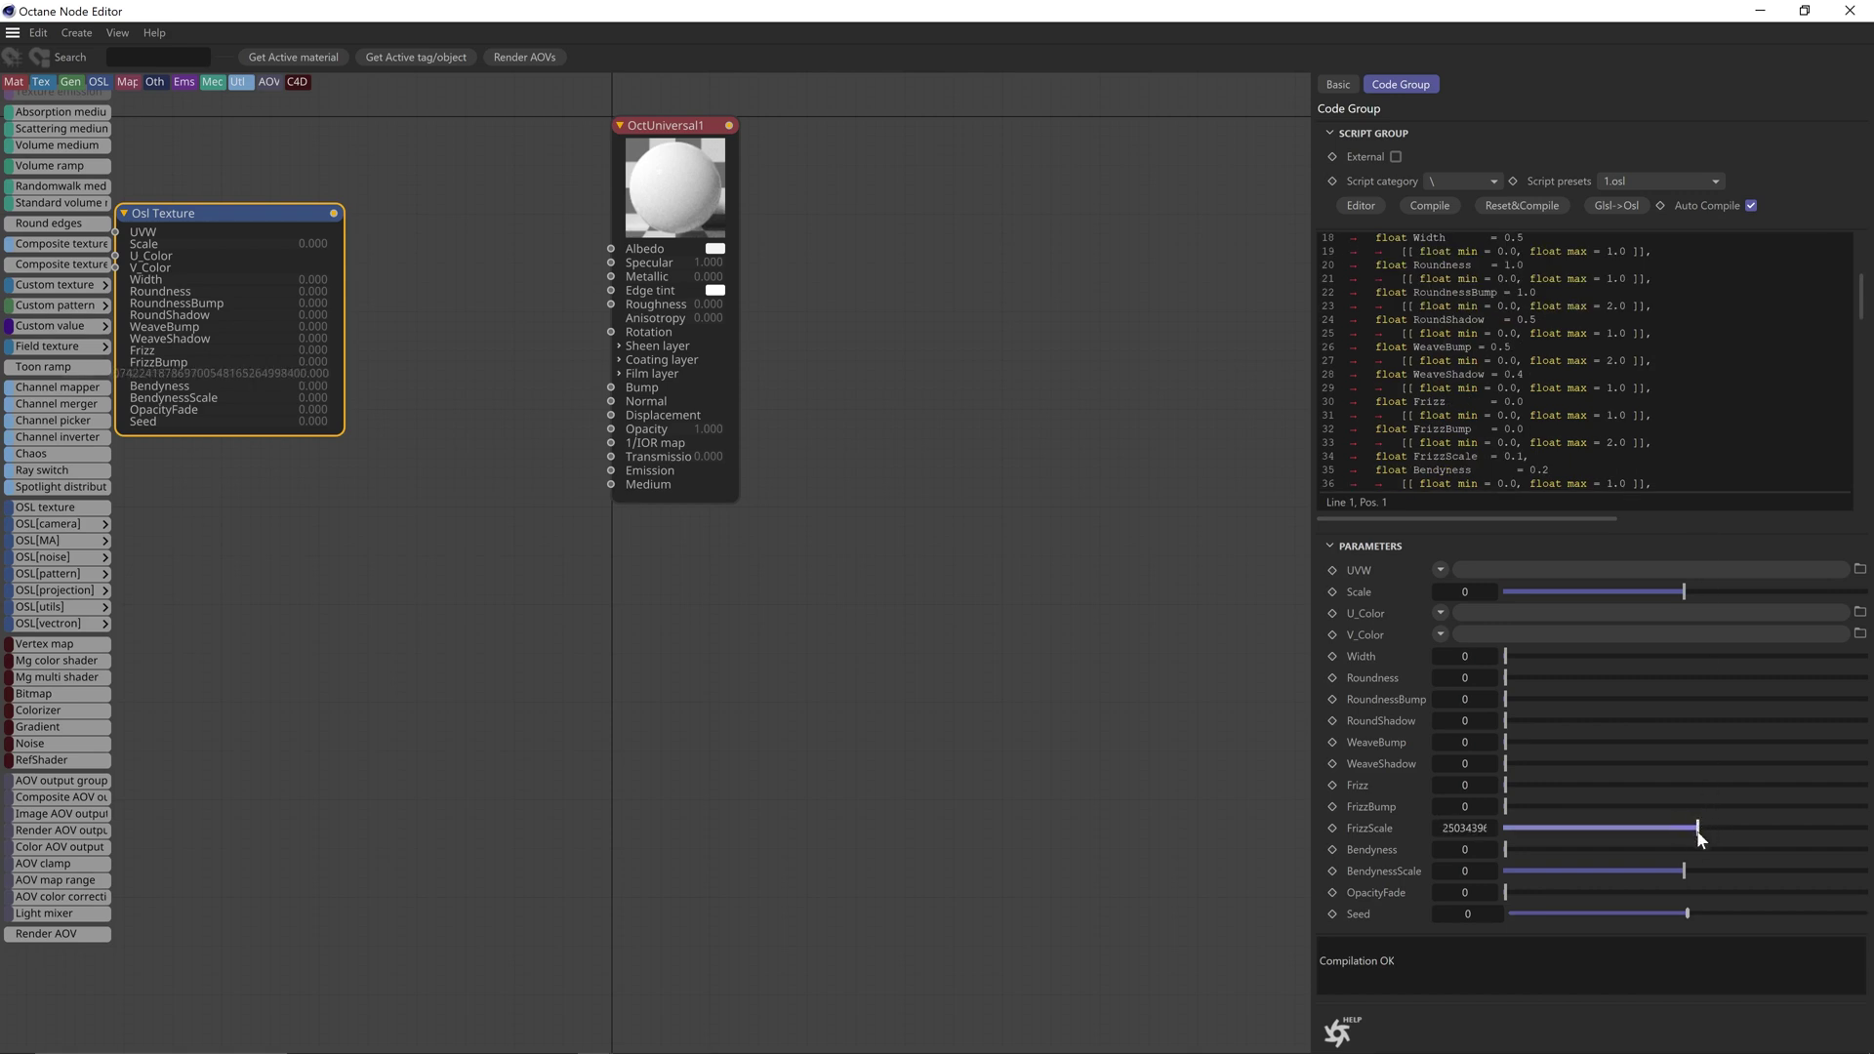
click(1464, 828)
text(1.)
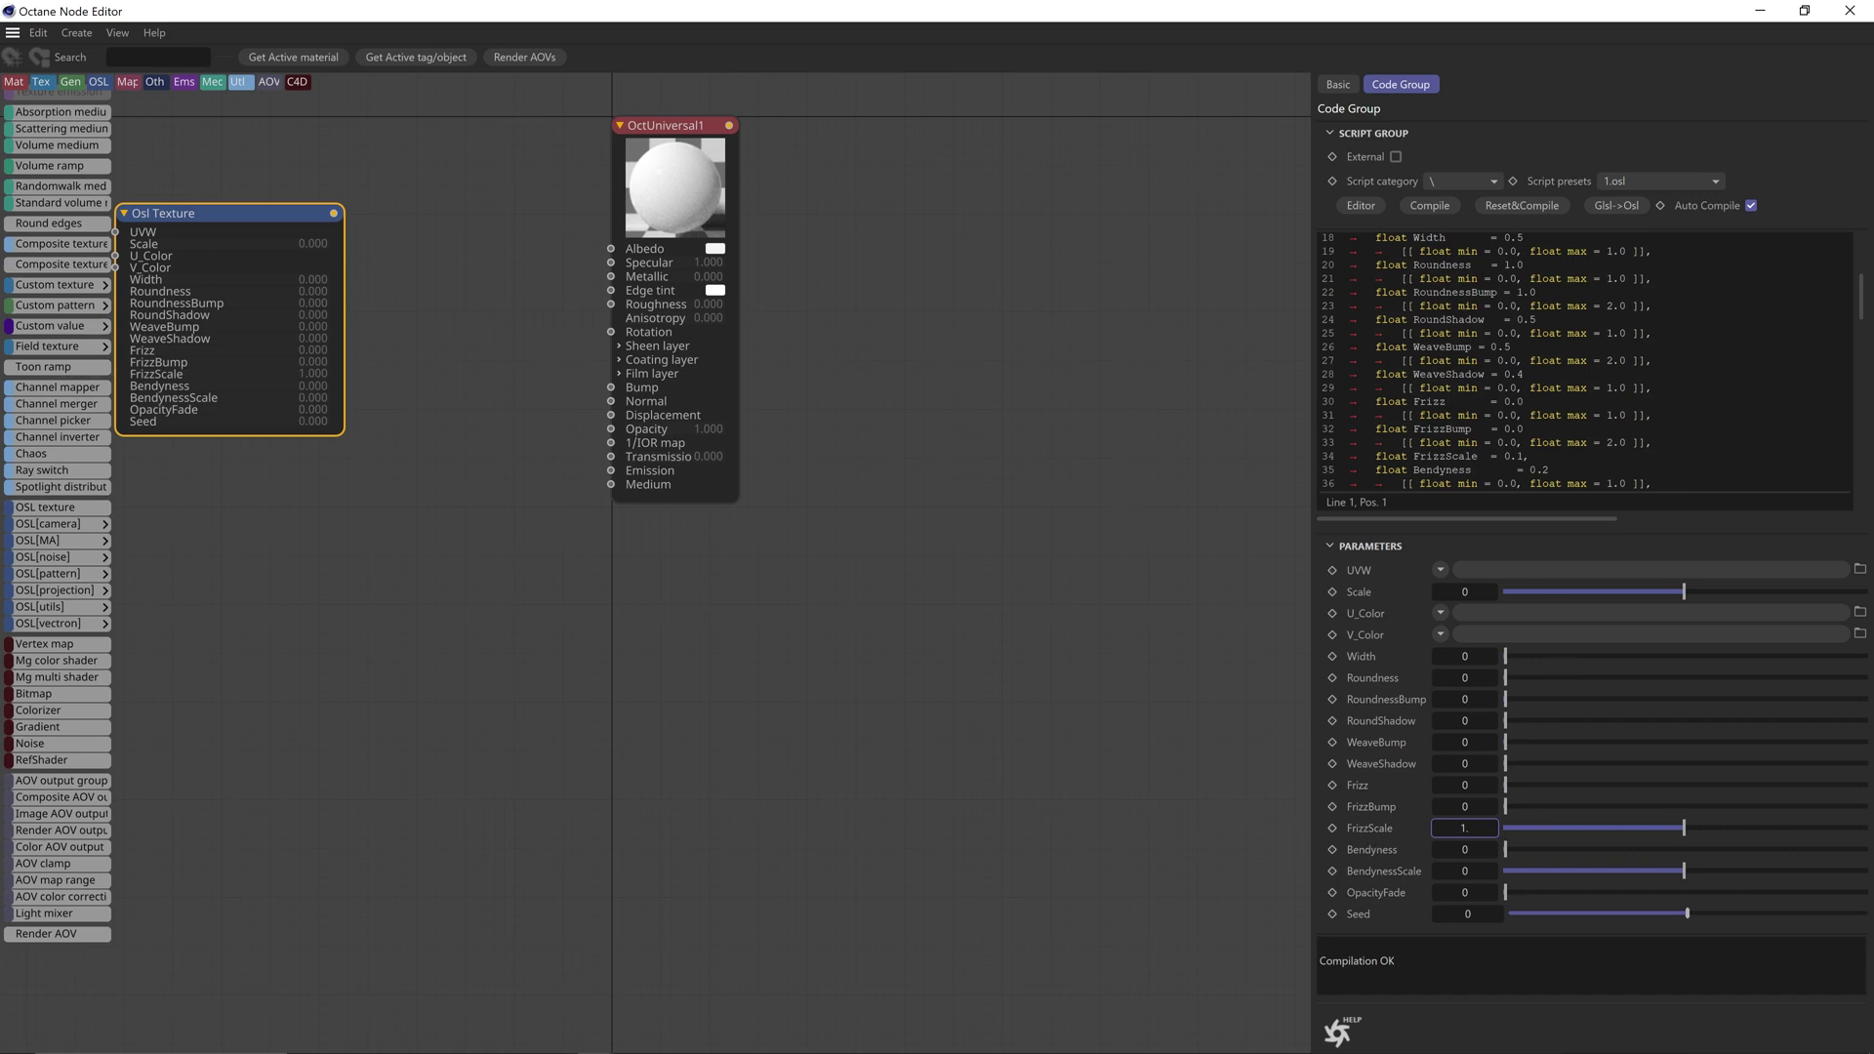
Step: Copy the FrizzBump range line below the FrizzScale declaration in the script and set its maximum to 20.0
click(1452, 456)
scroll(1452, 456, down, 3)
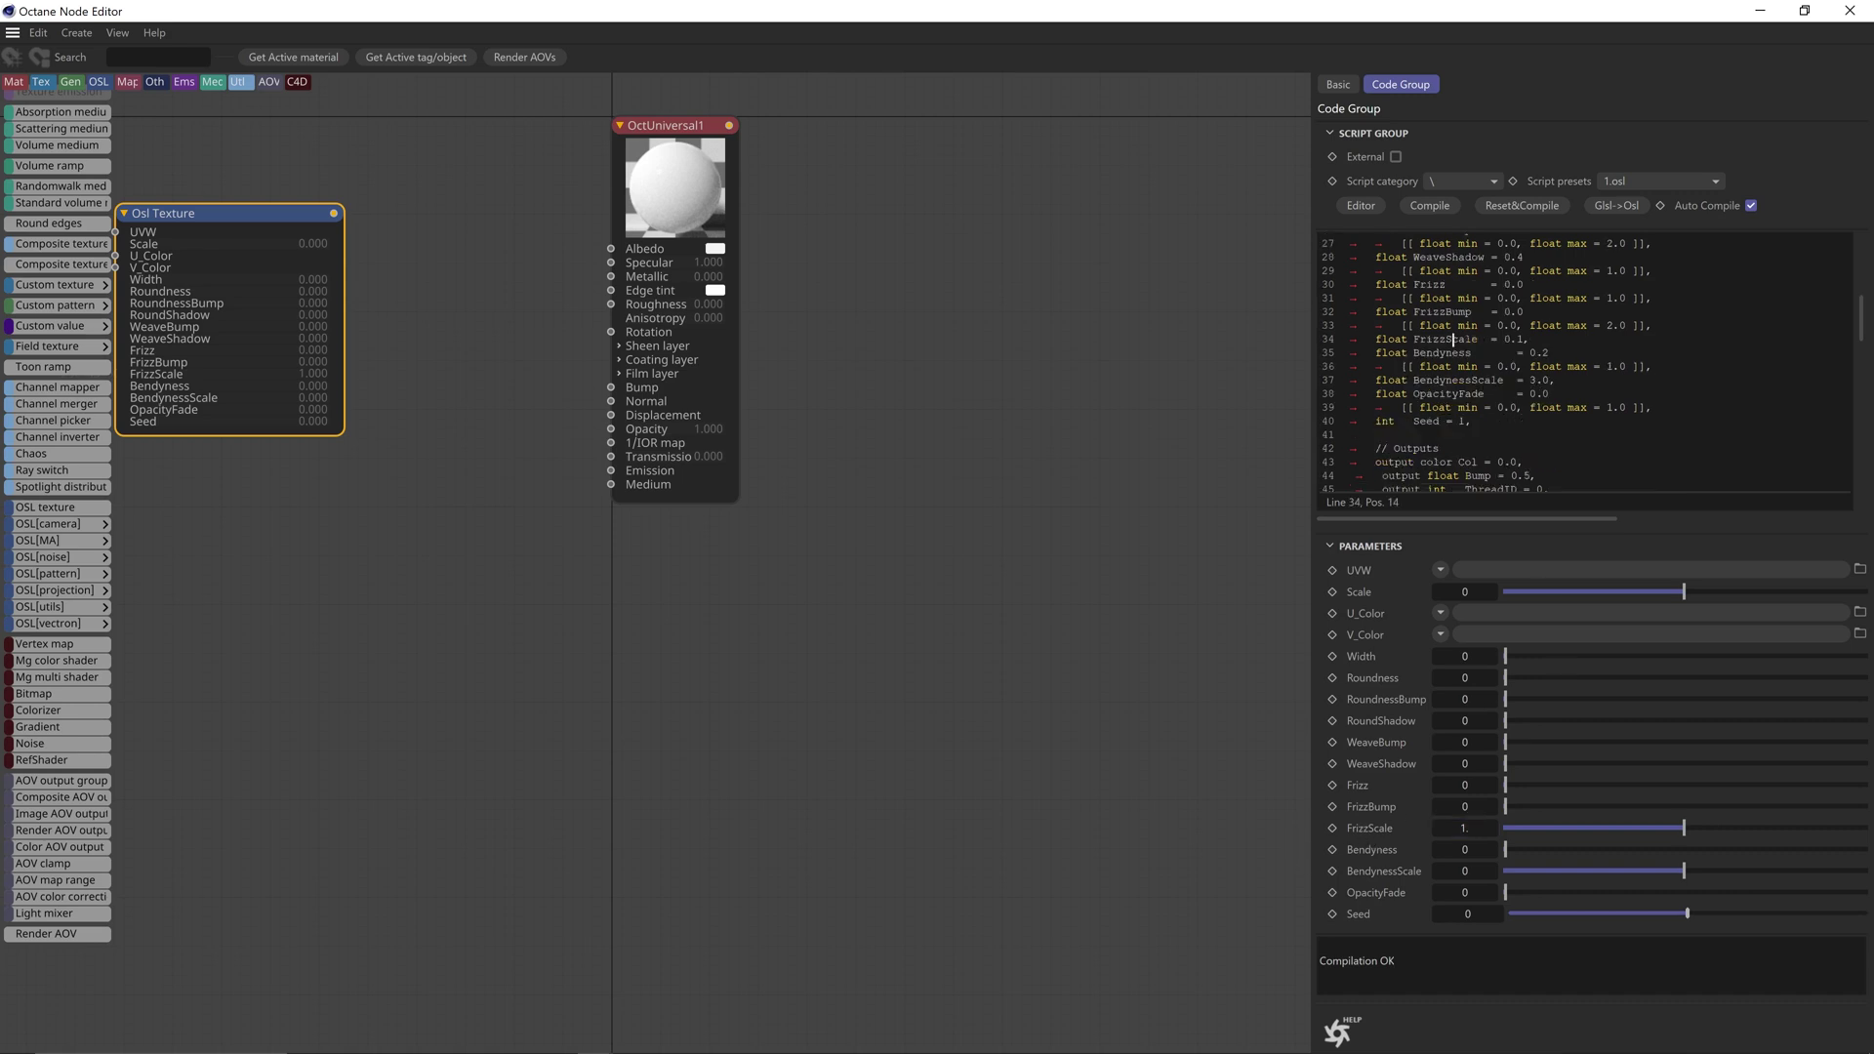
drag(1529, 340, 1376, 340)
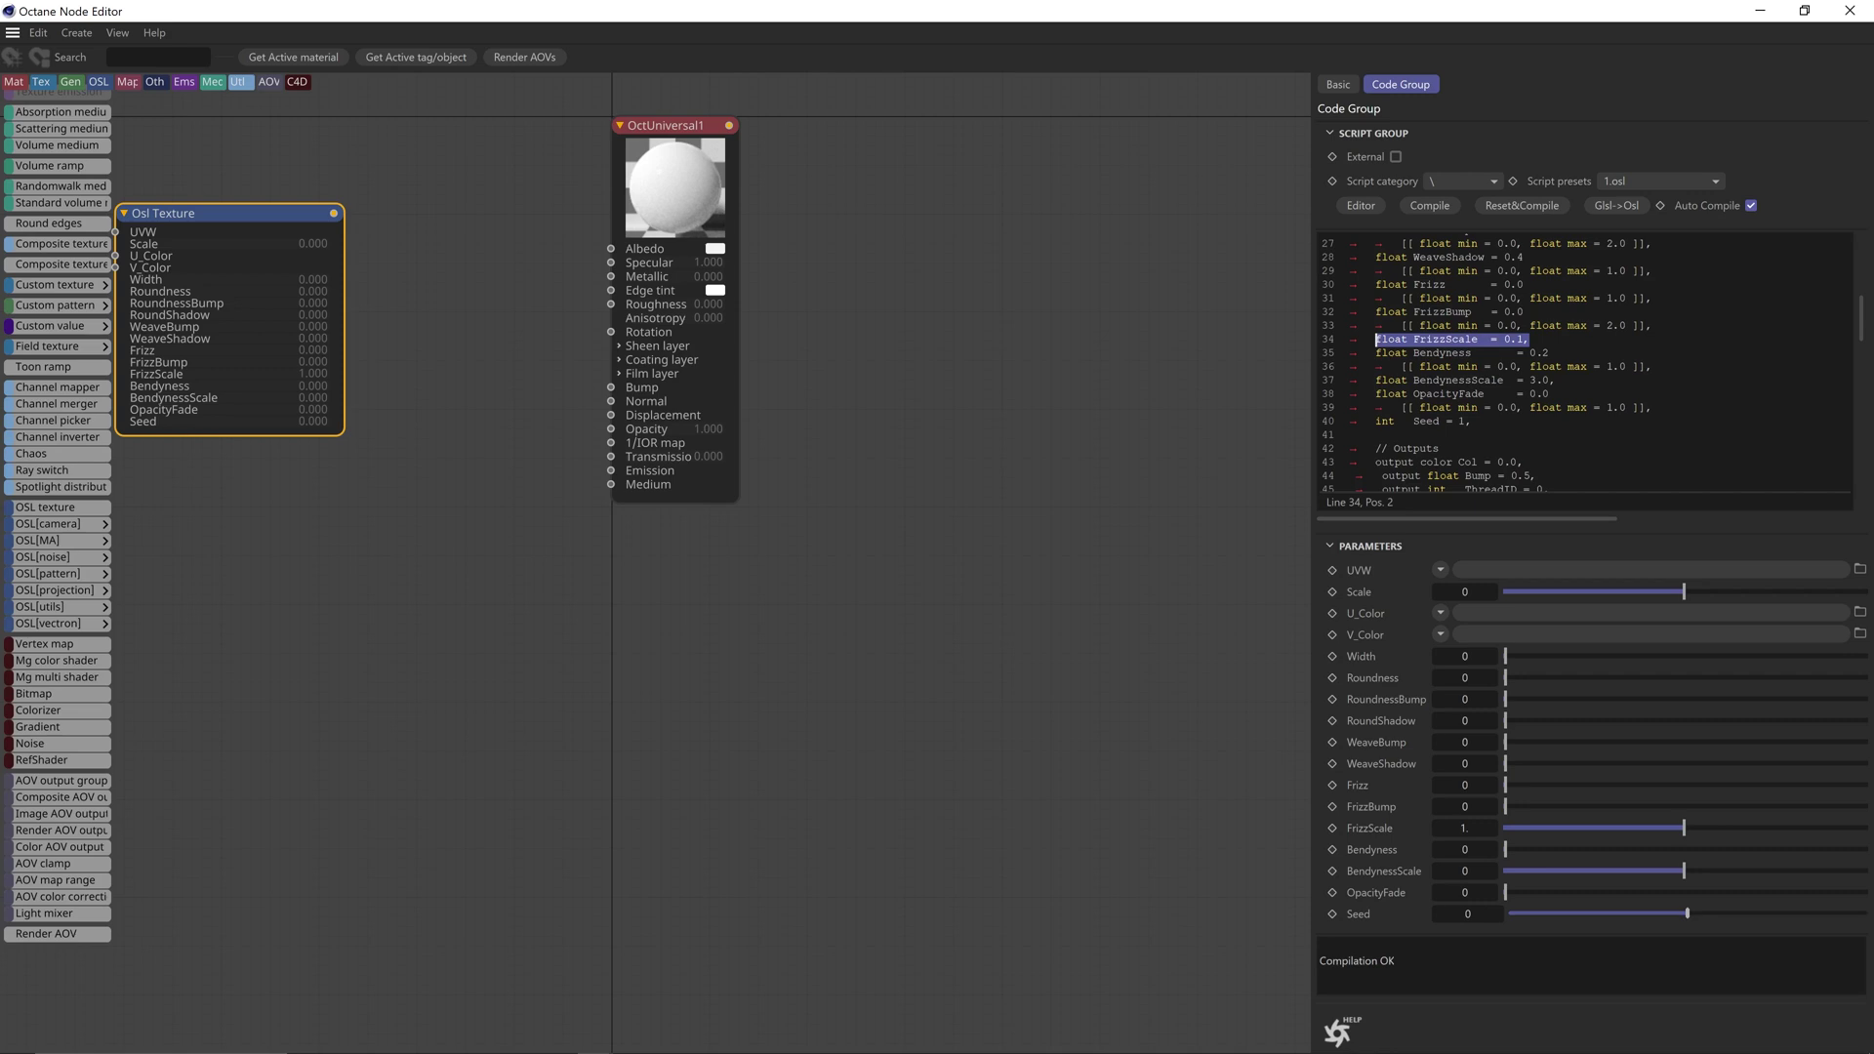
drag(1651, 326, 1402, 326)
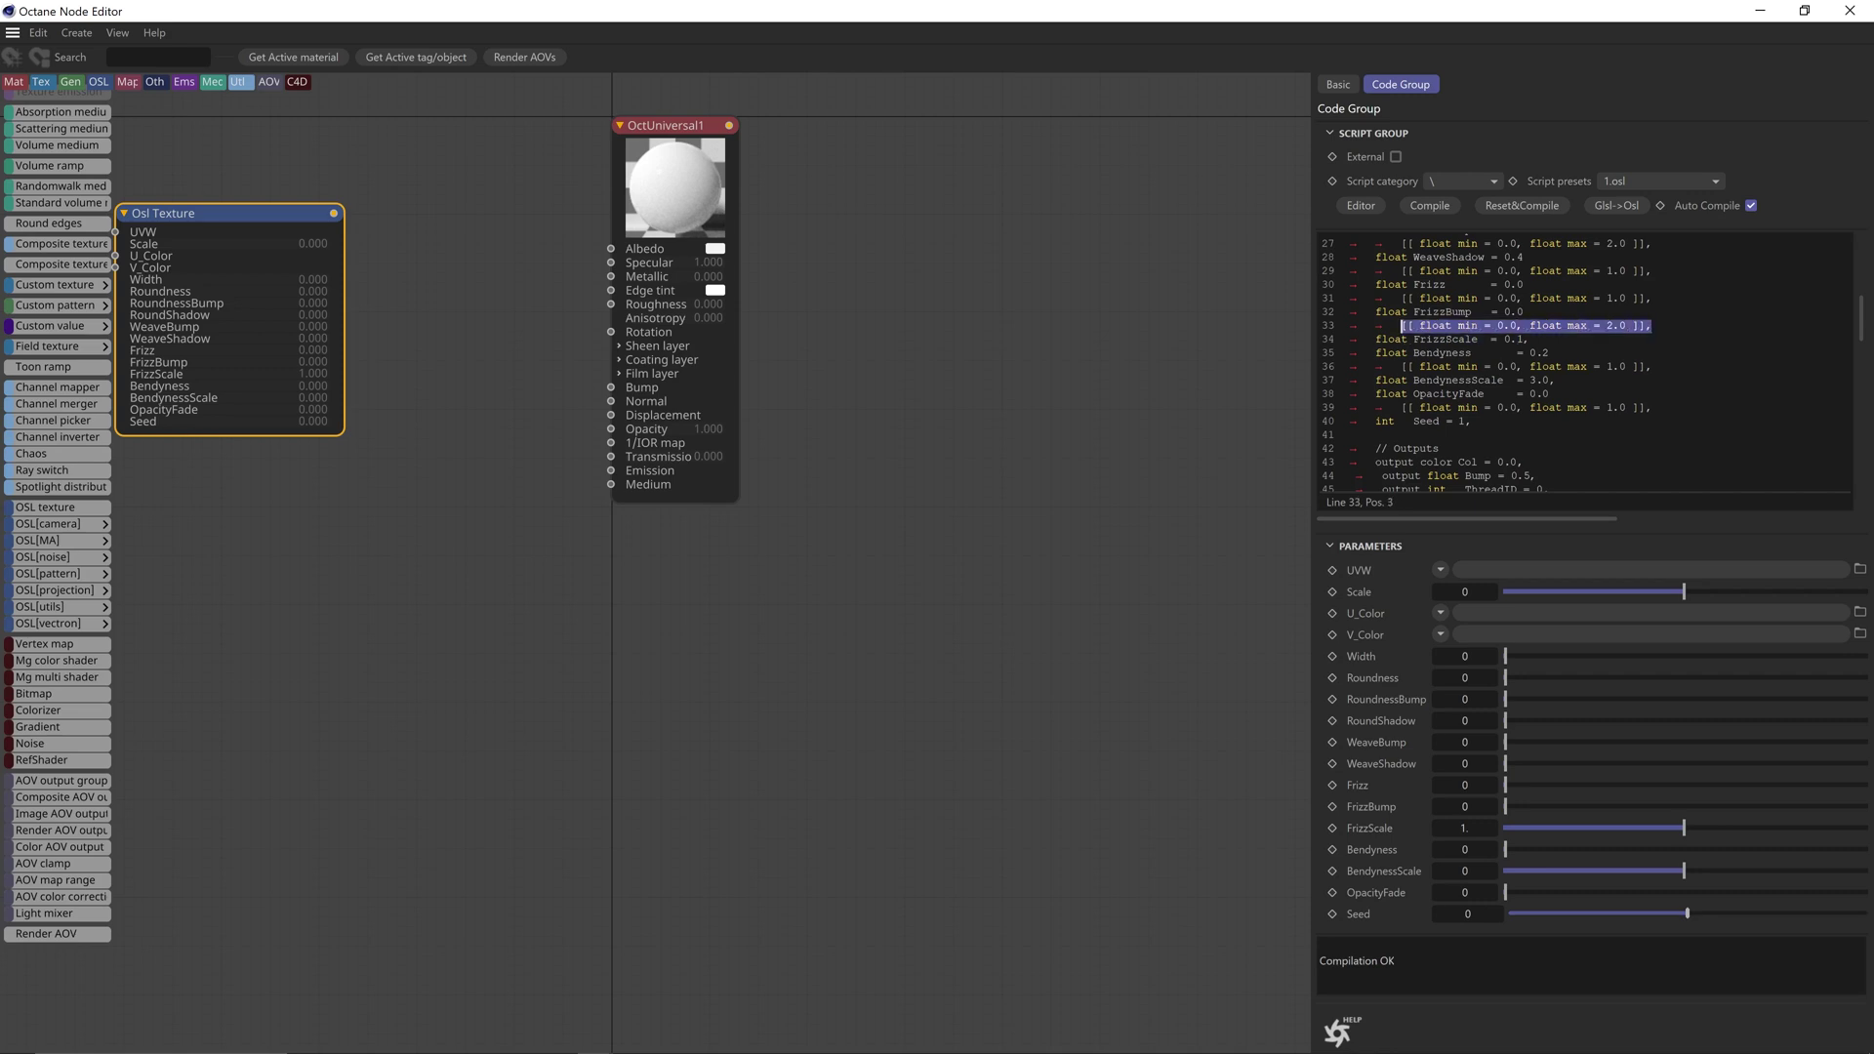
key(shift+Home)
key(ctrl+c)
key(Down)
key(End)
key(Return)
key(ctrl+v)
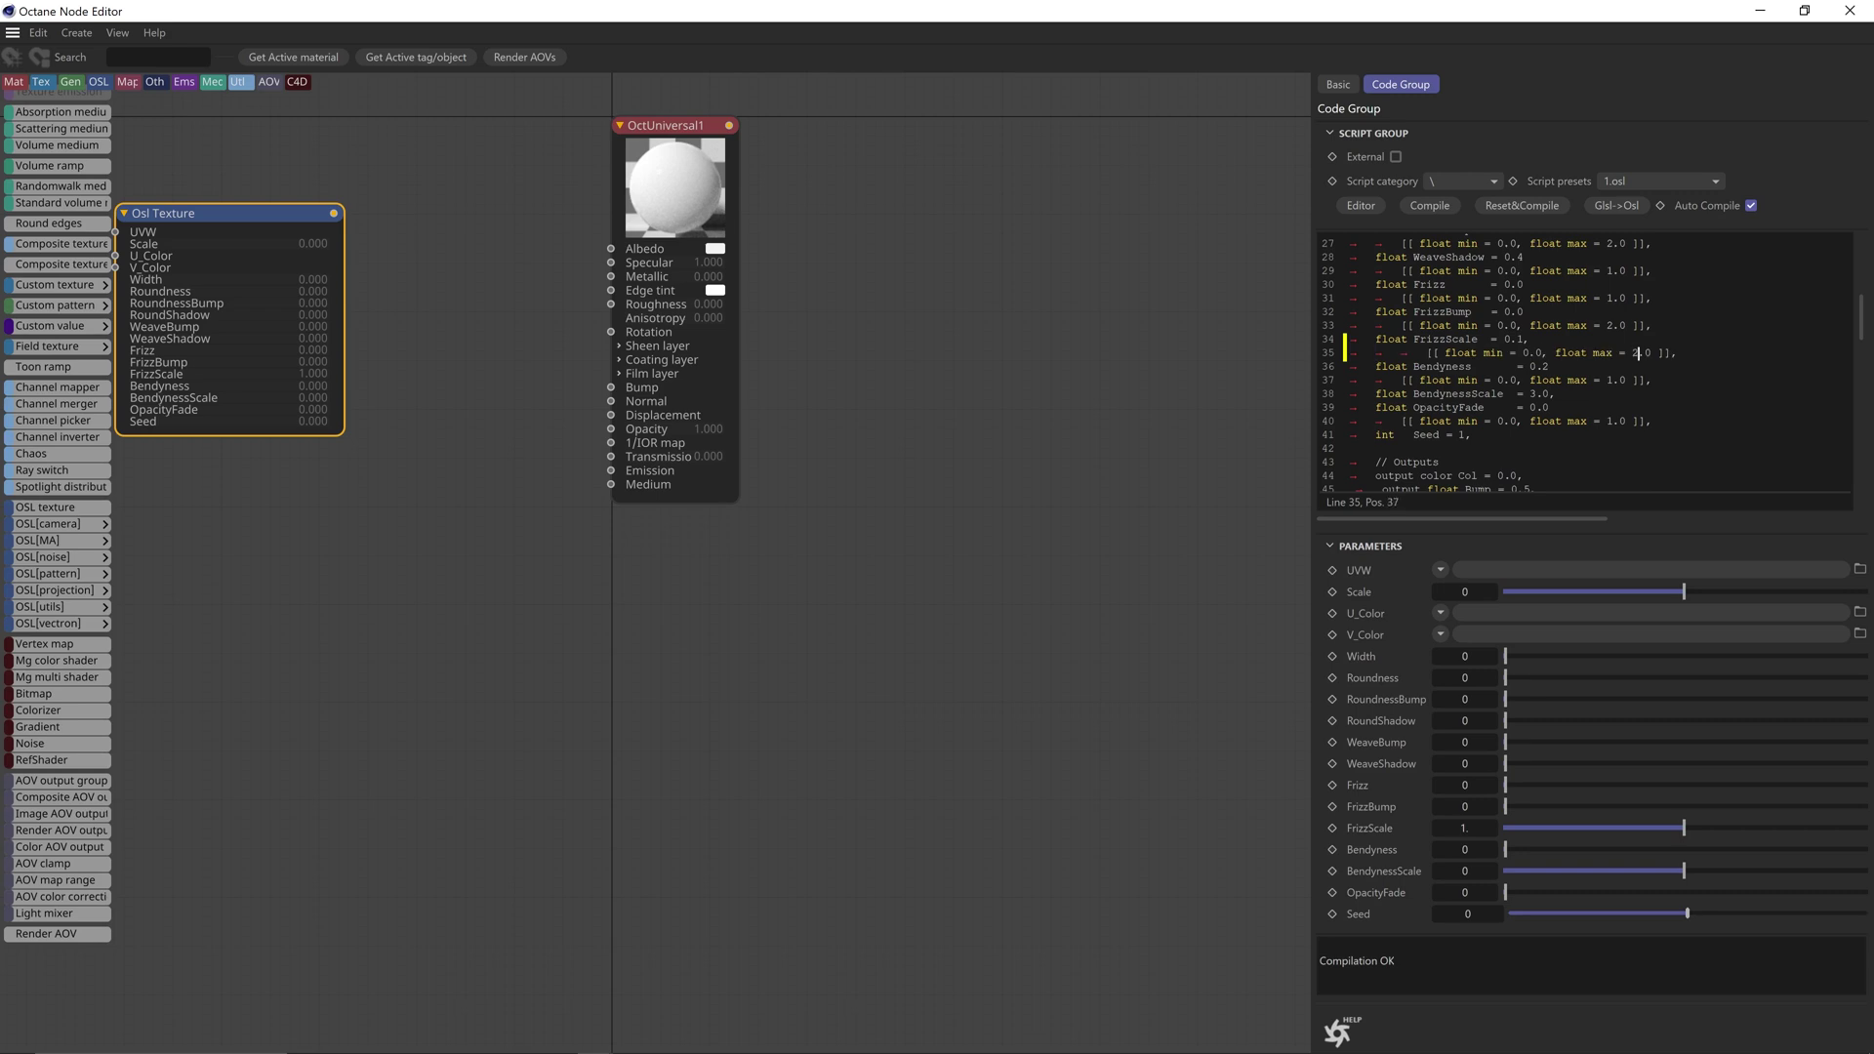
text(0)
Step: Insert the copied range line below the BendynessScale declaration with a maximum of 30.0 and compile the script
key(Return)
key(ctrl+v)
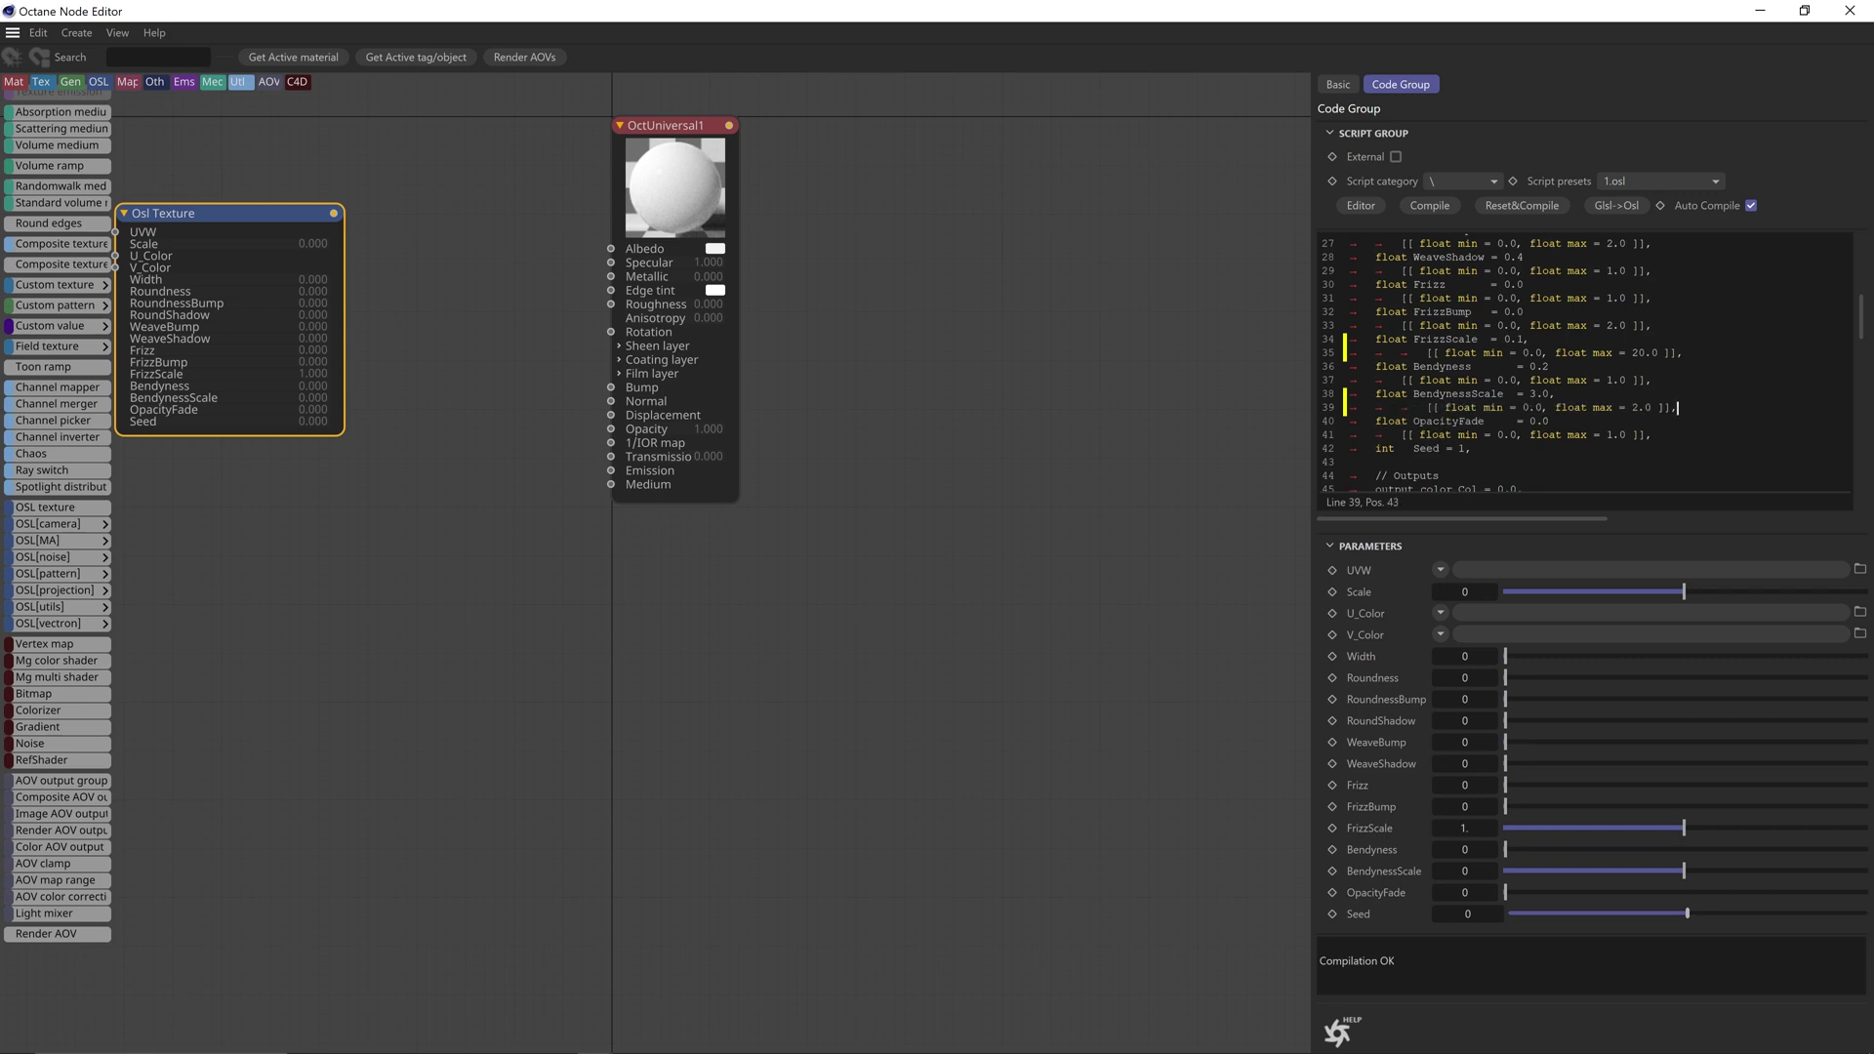
text(0)
scroll(1581, 371, up, 3)
click(1450, 210)
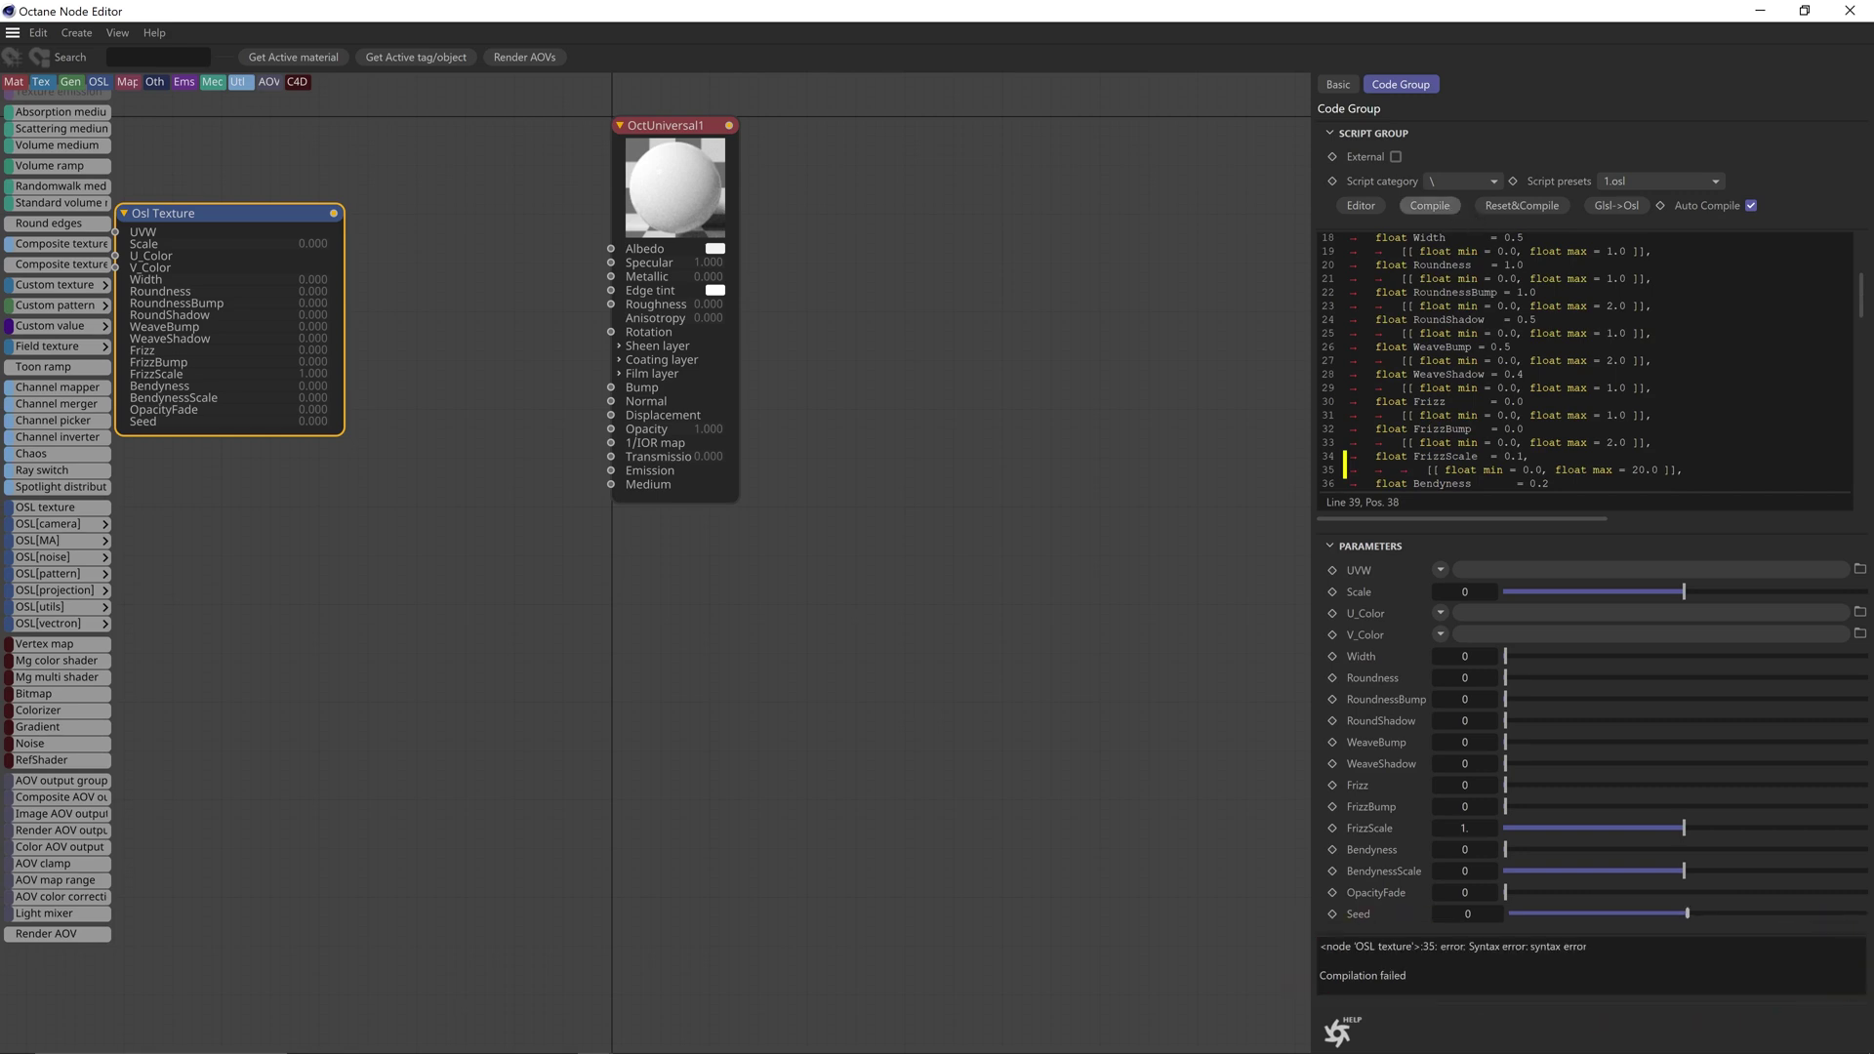
Step: Remove the commas after the FrizzScale and BendynessScale default values and recompile the script
scroll(1586, 361, down, 3)
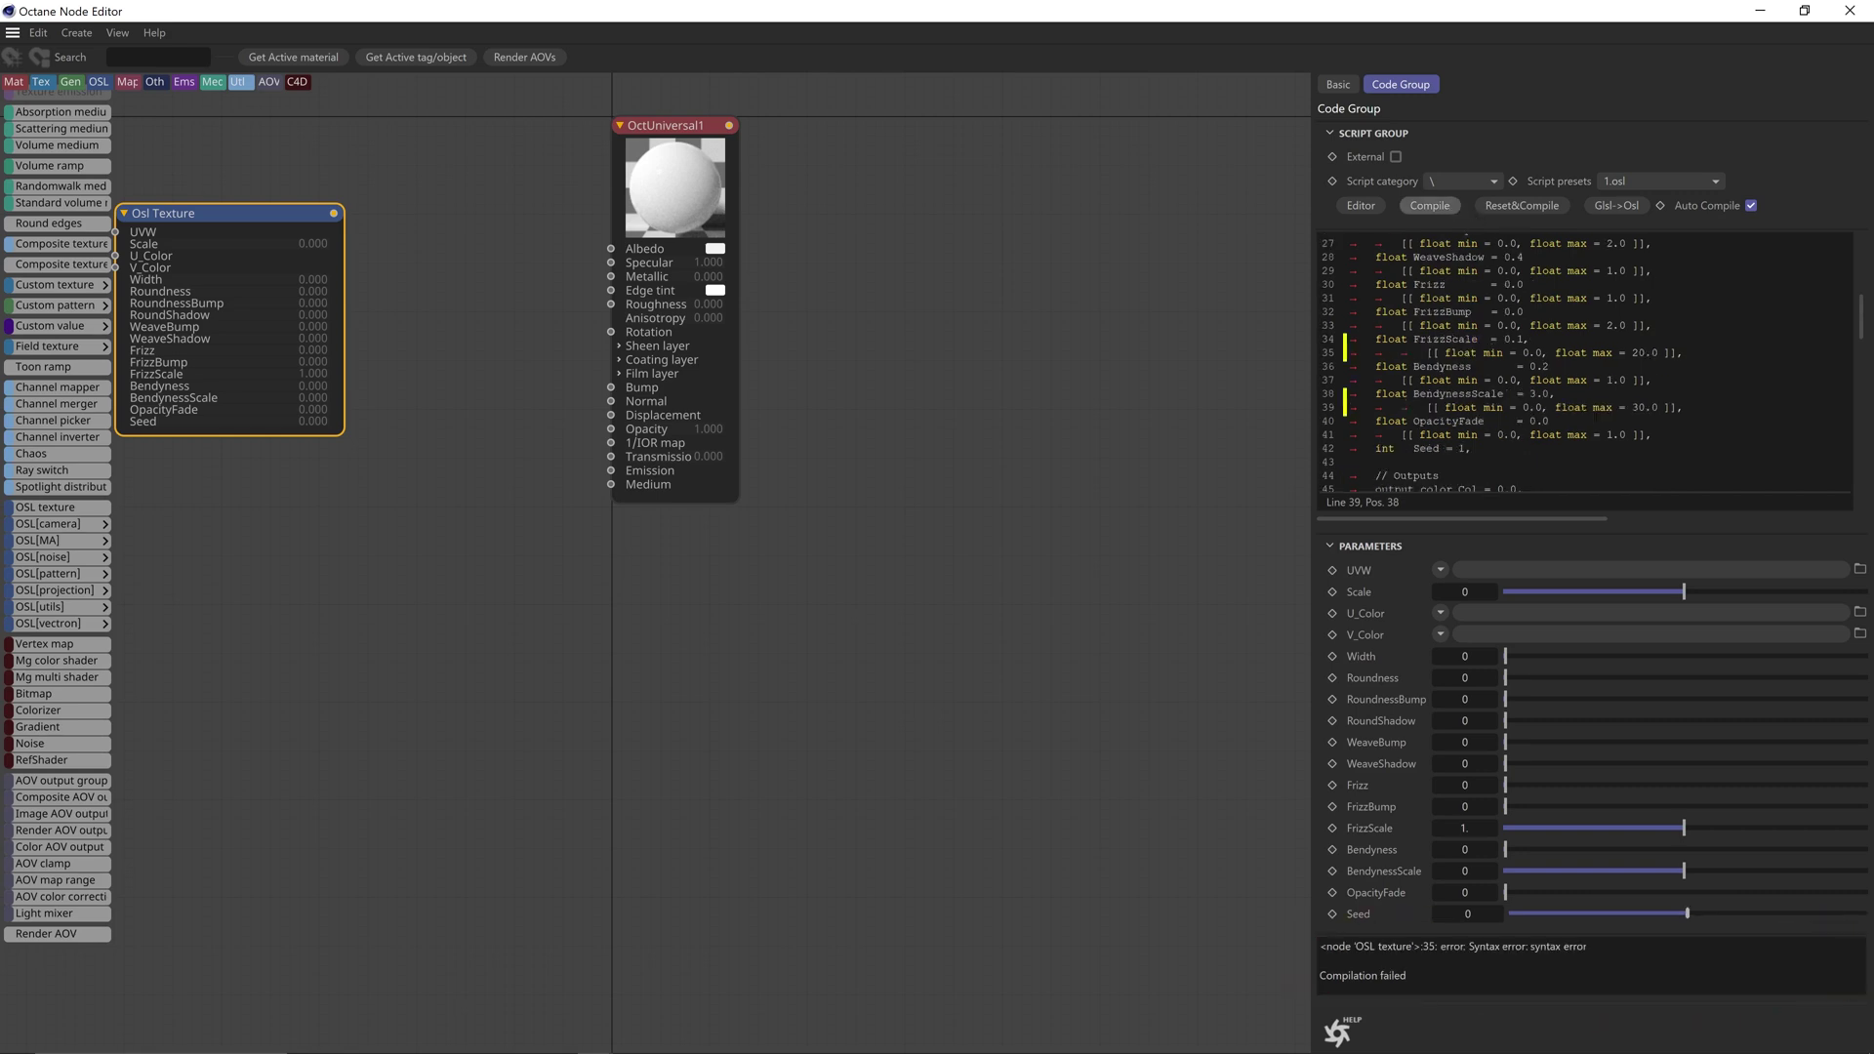
click(1529, 340)
key(BackSpace)
click(1433, 207)
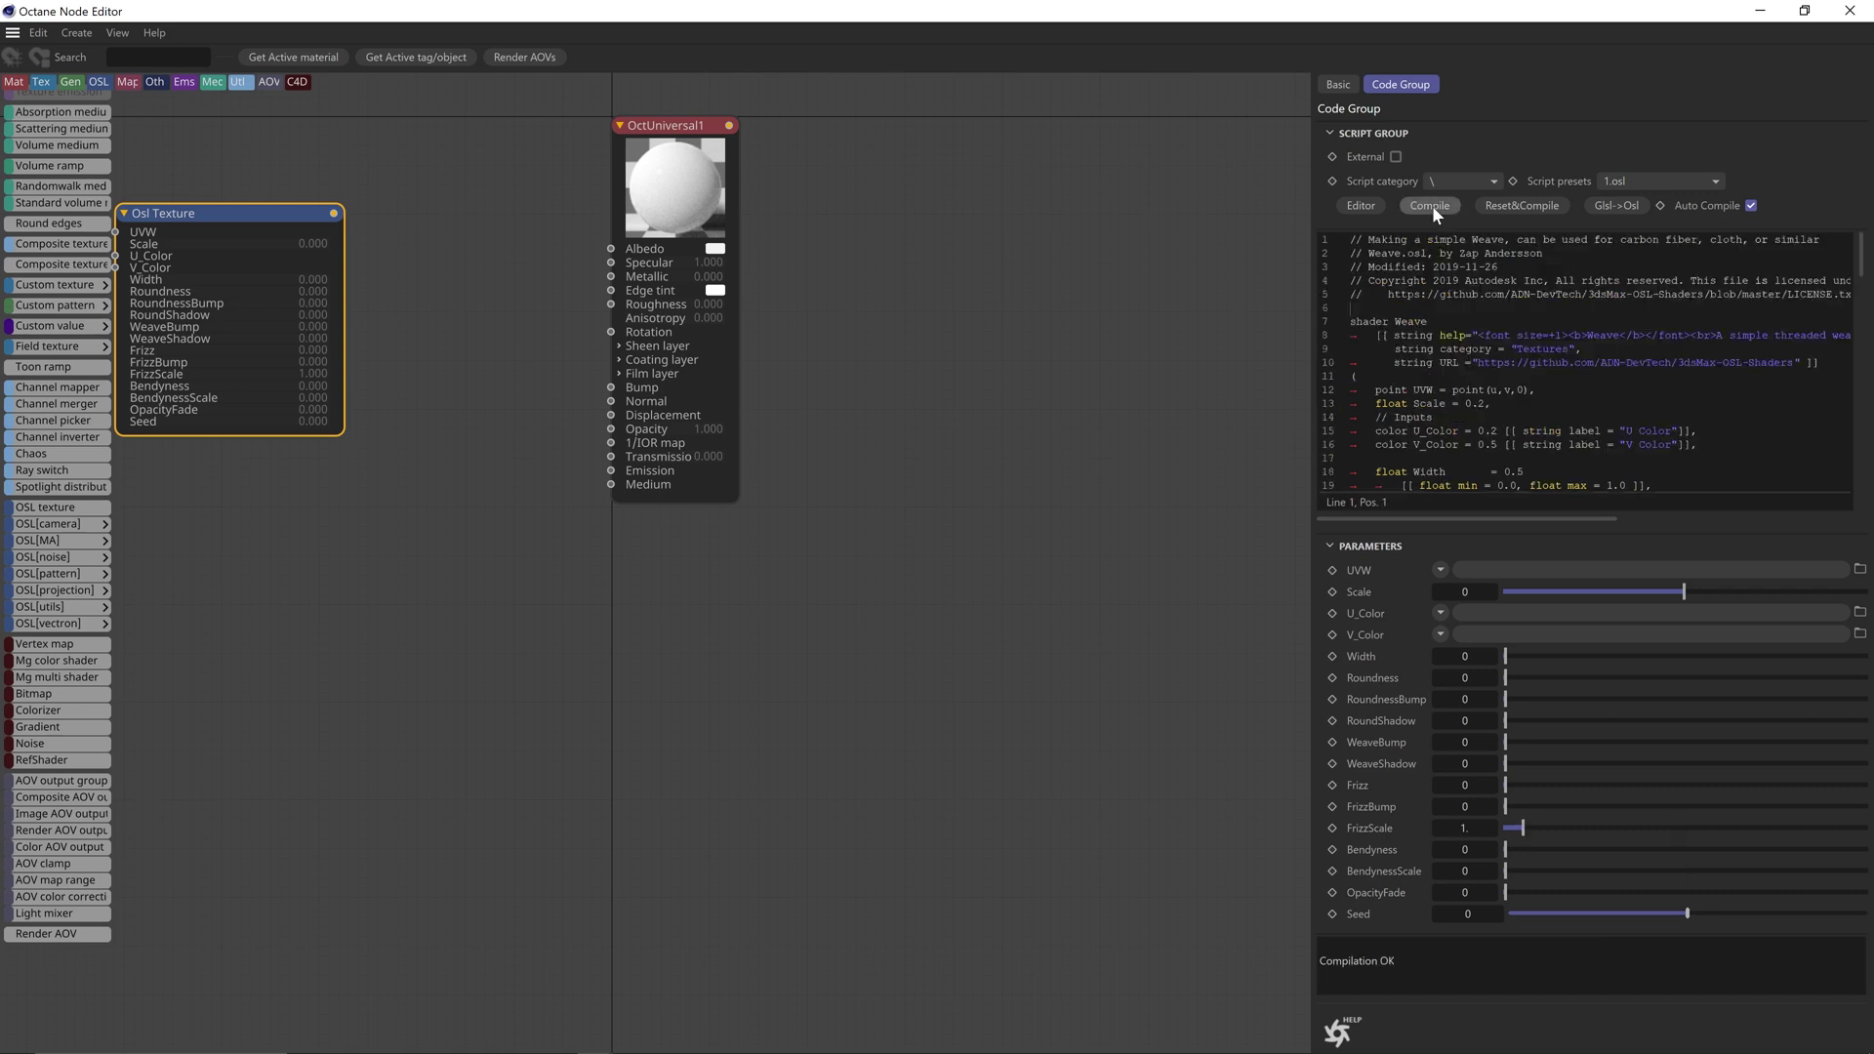
Step: Connect the OSL Texture output to the material's Albedo input and solo the OSL Texture node
middle_drag(291, 183, 535, 418)
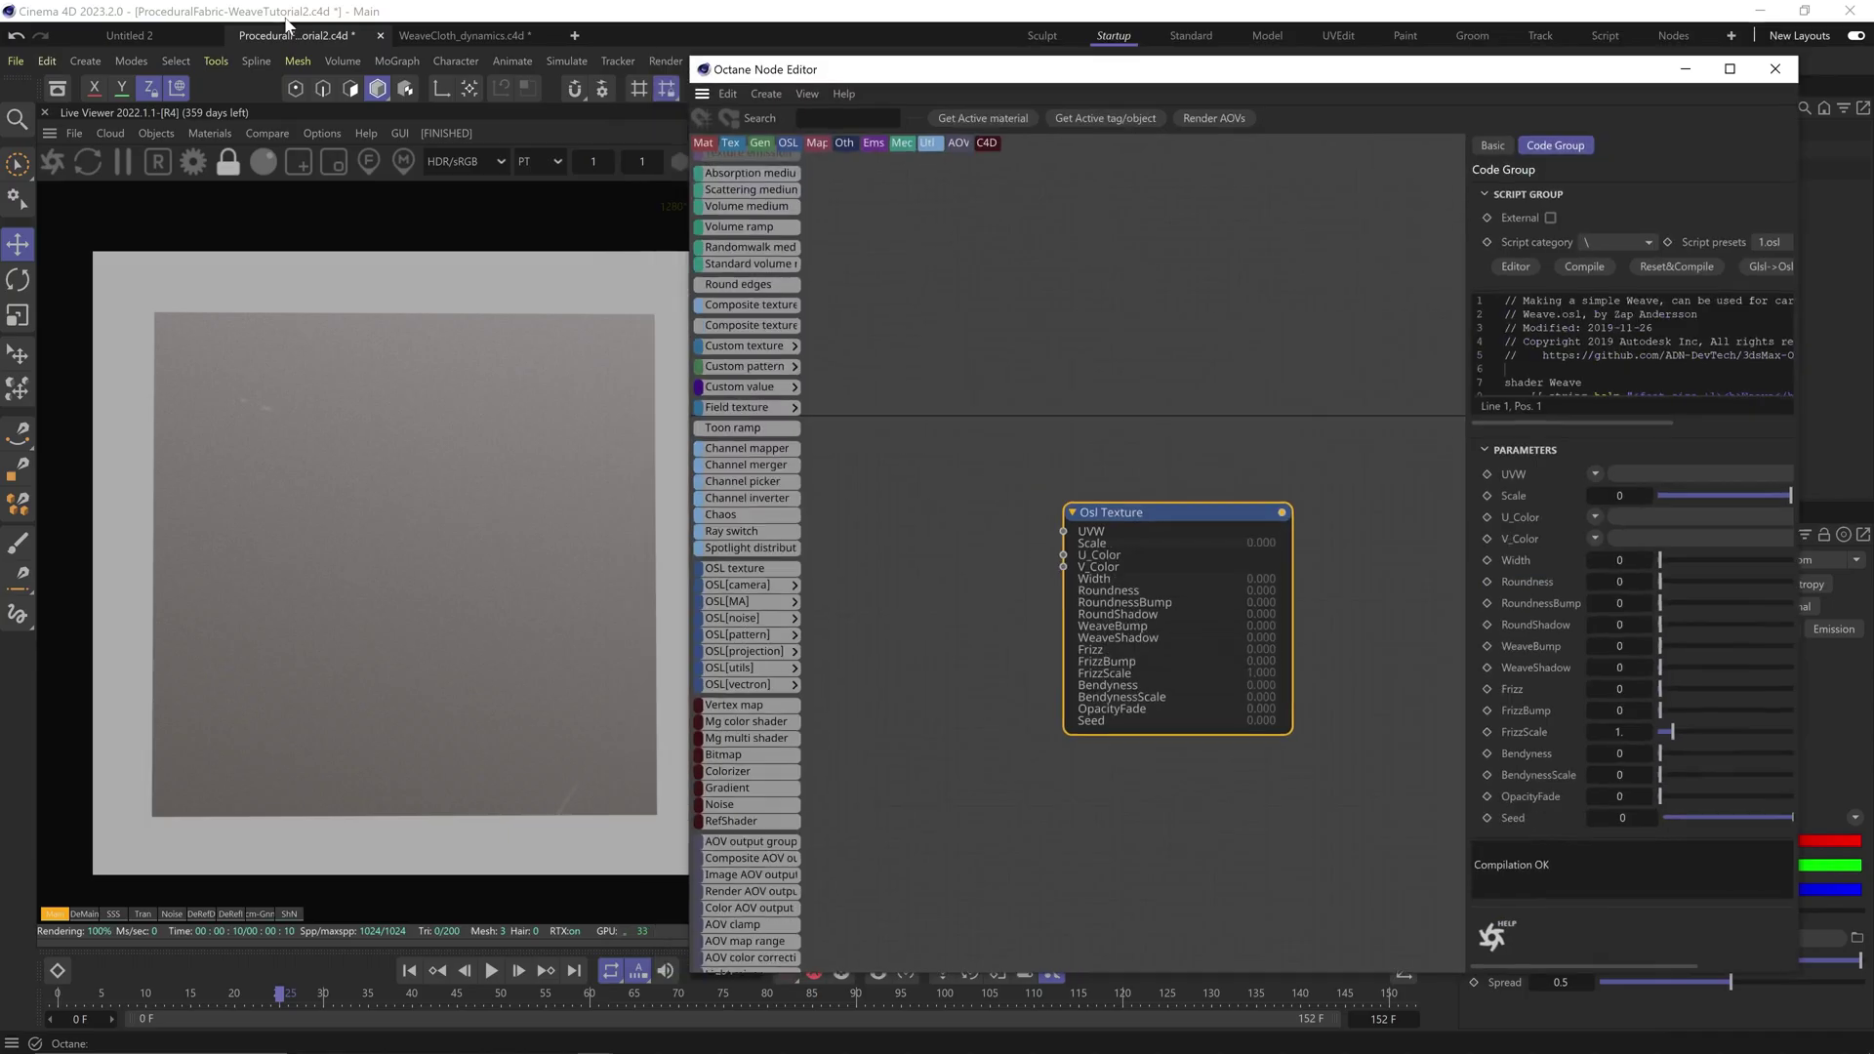
drag(1061, 506, 1338, 541)
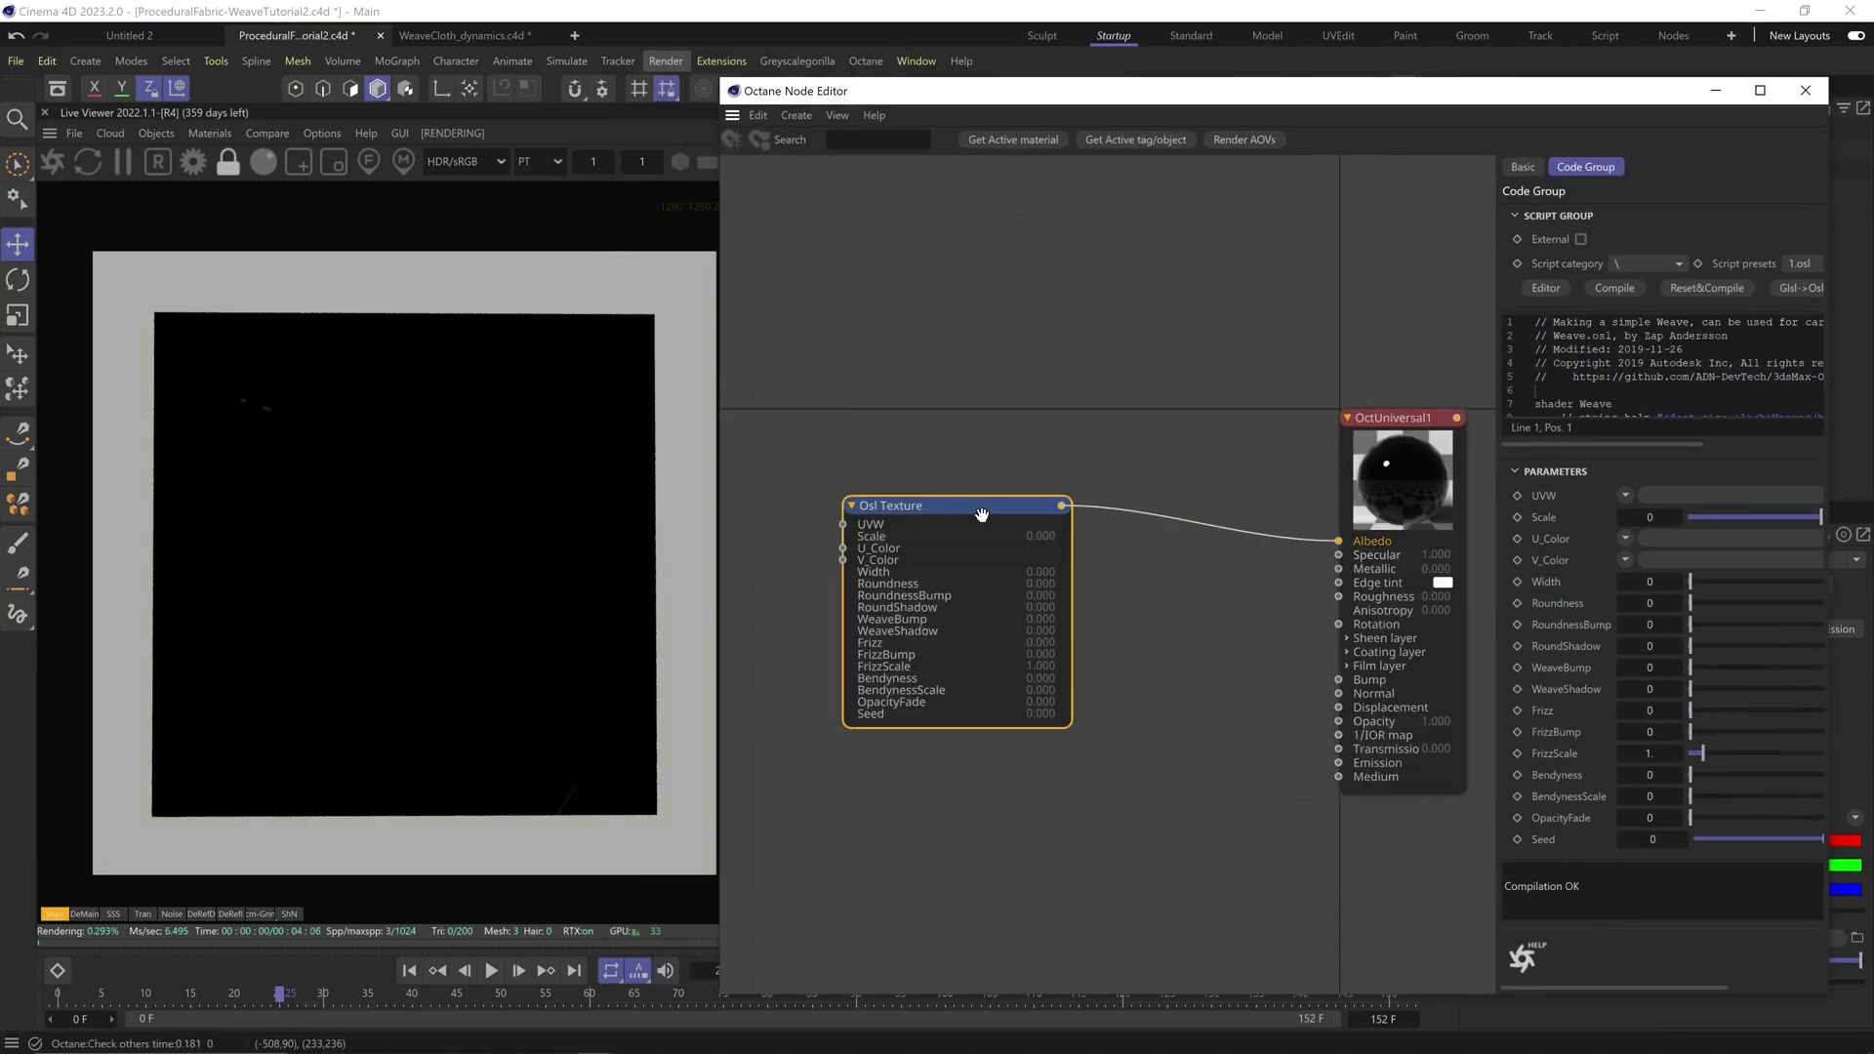
key(s)
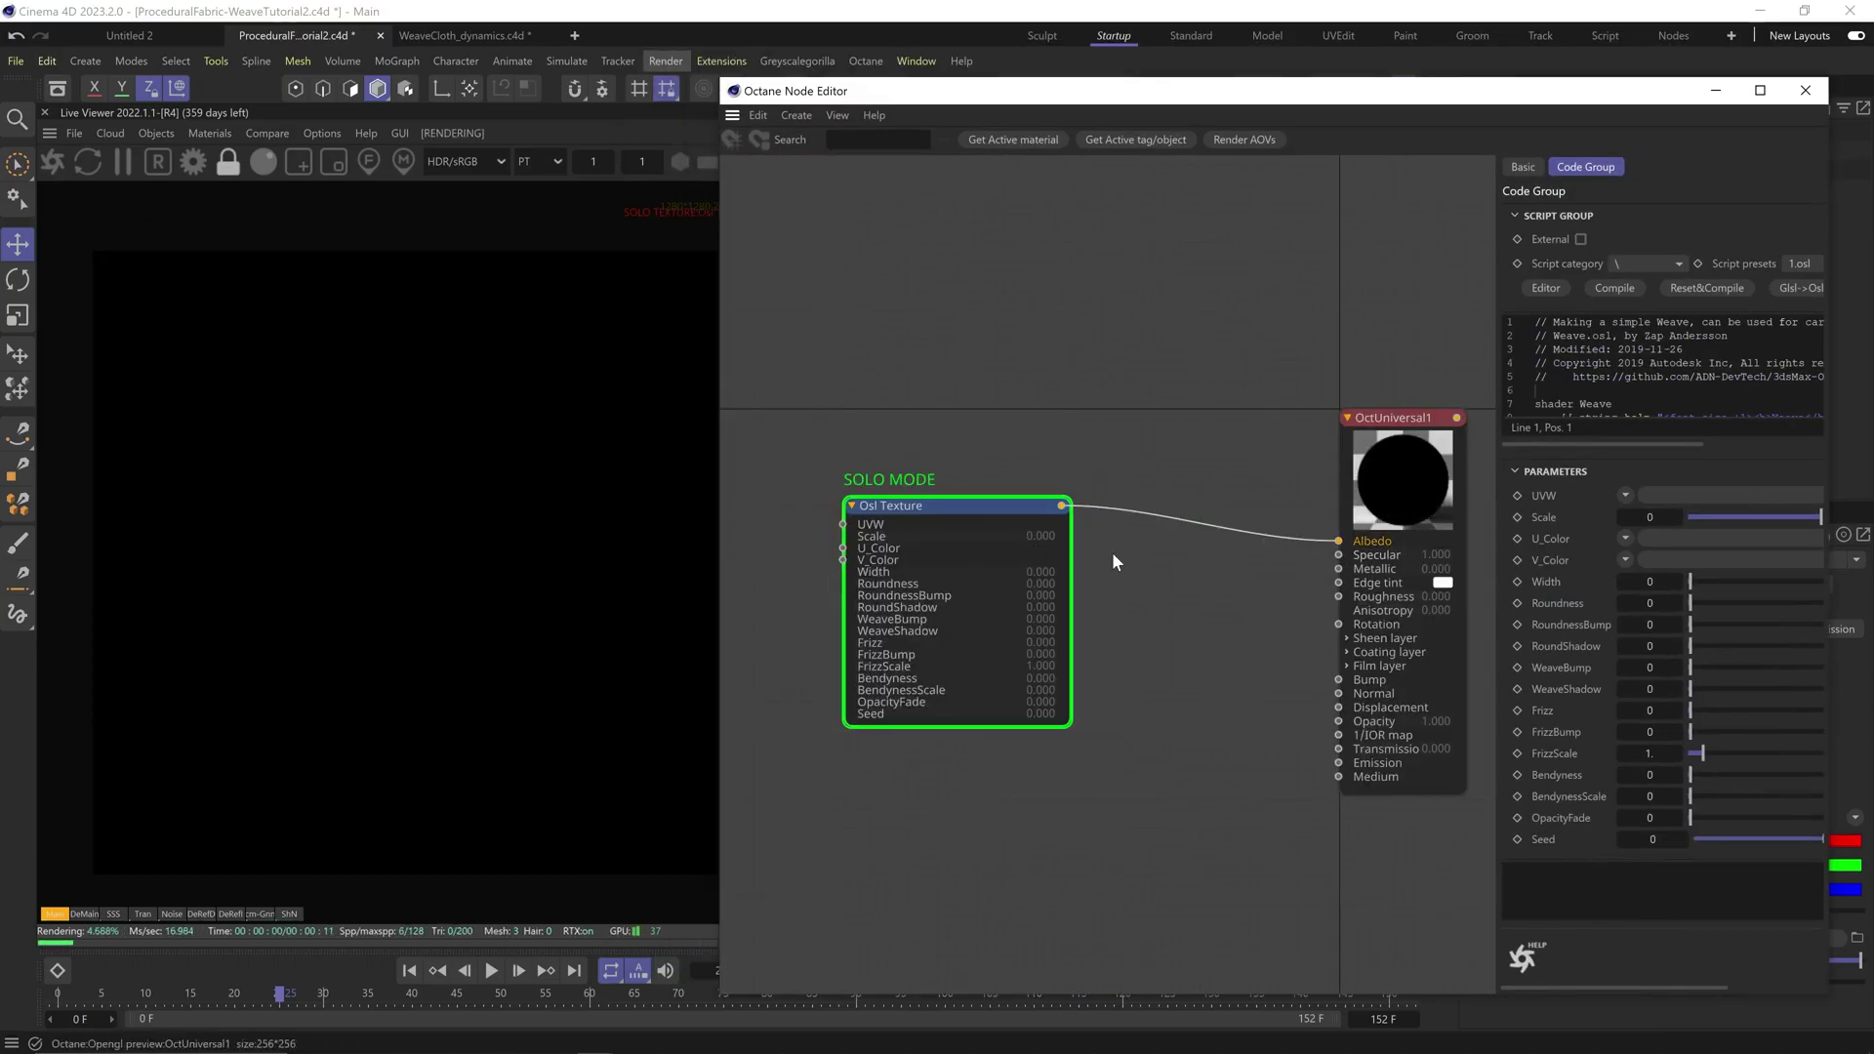
Step: Add an RGB Spectrum node and connect it to the OSL Texture's U_Color input
middle_drag(976, 432, 1128, 426)
scroll(802, 485, down, 5)
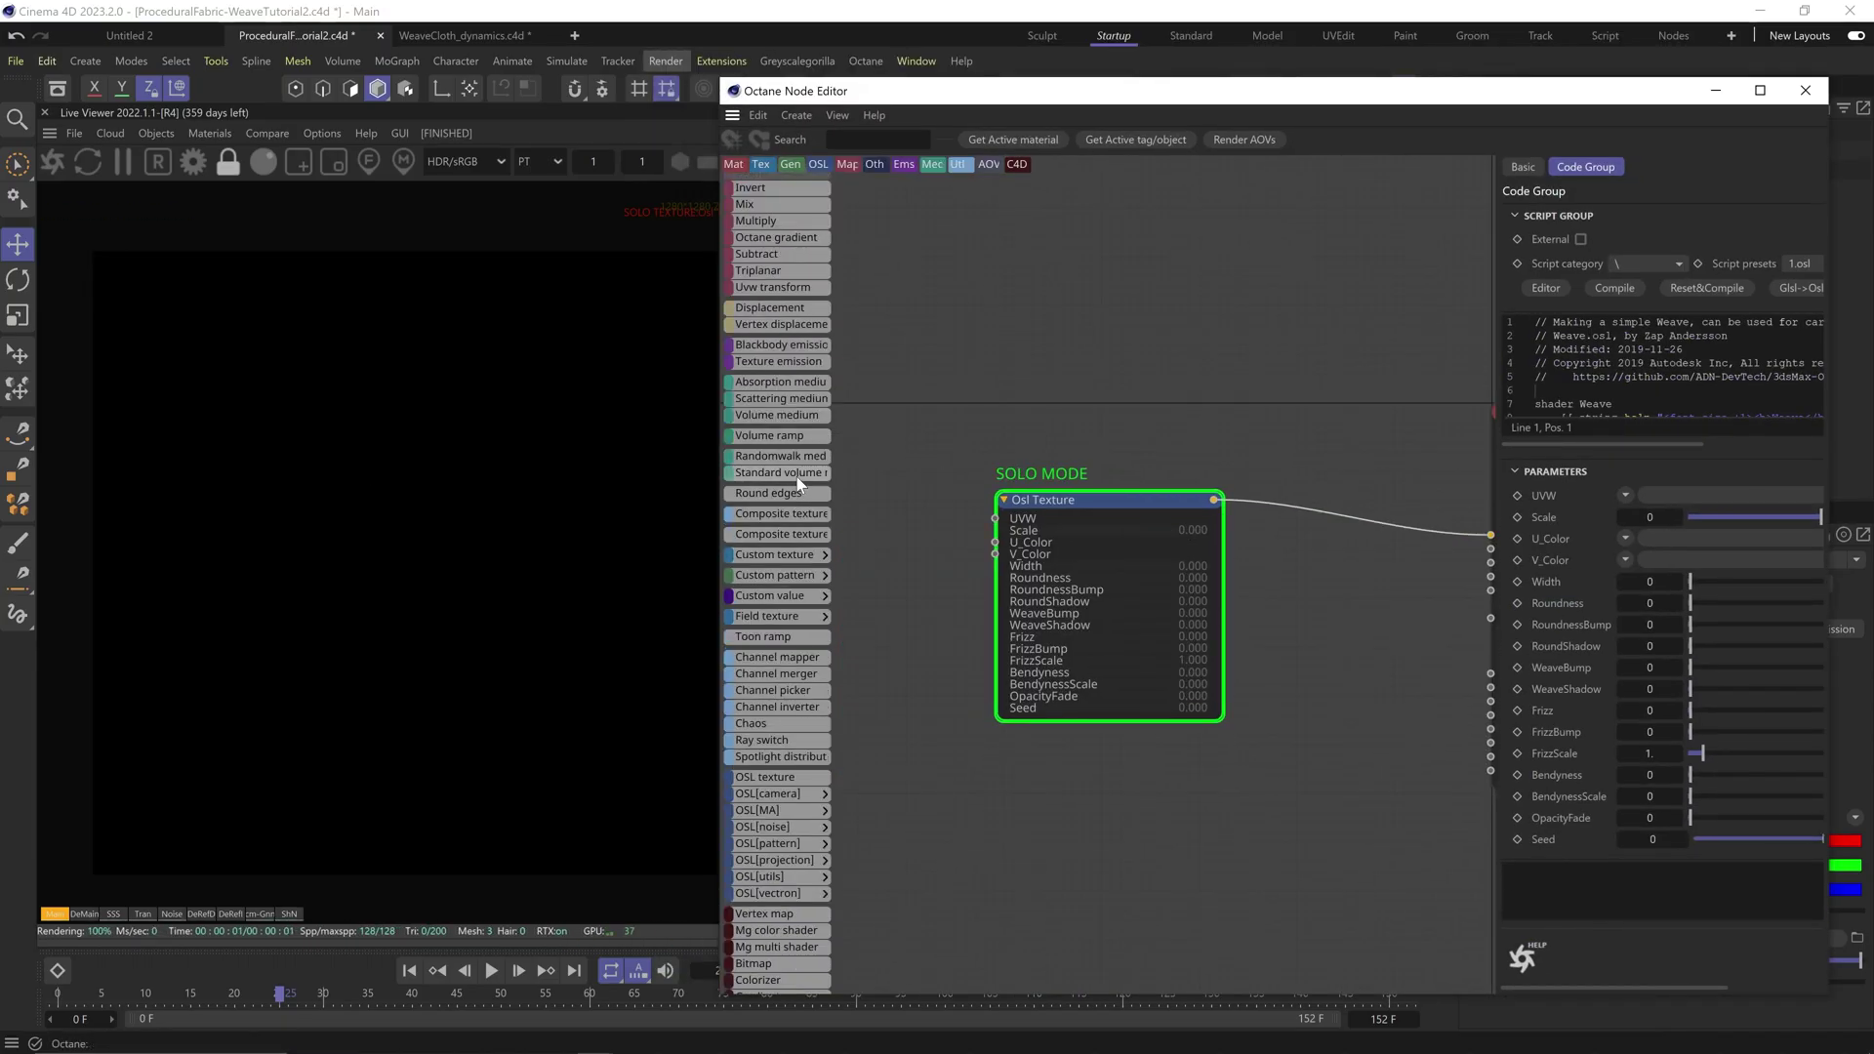
scroll(791, 534, up, 10)
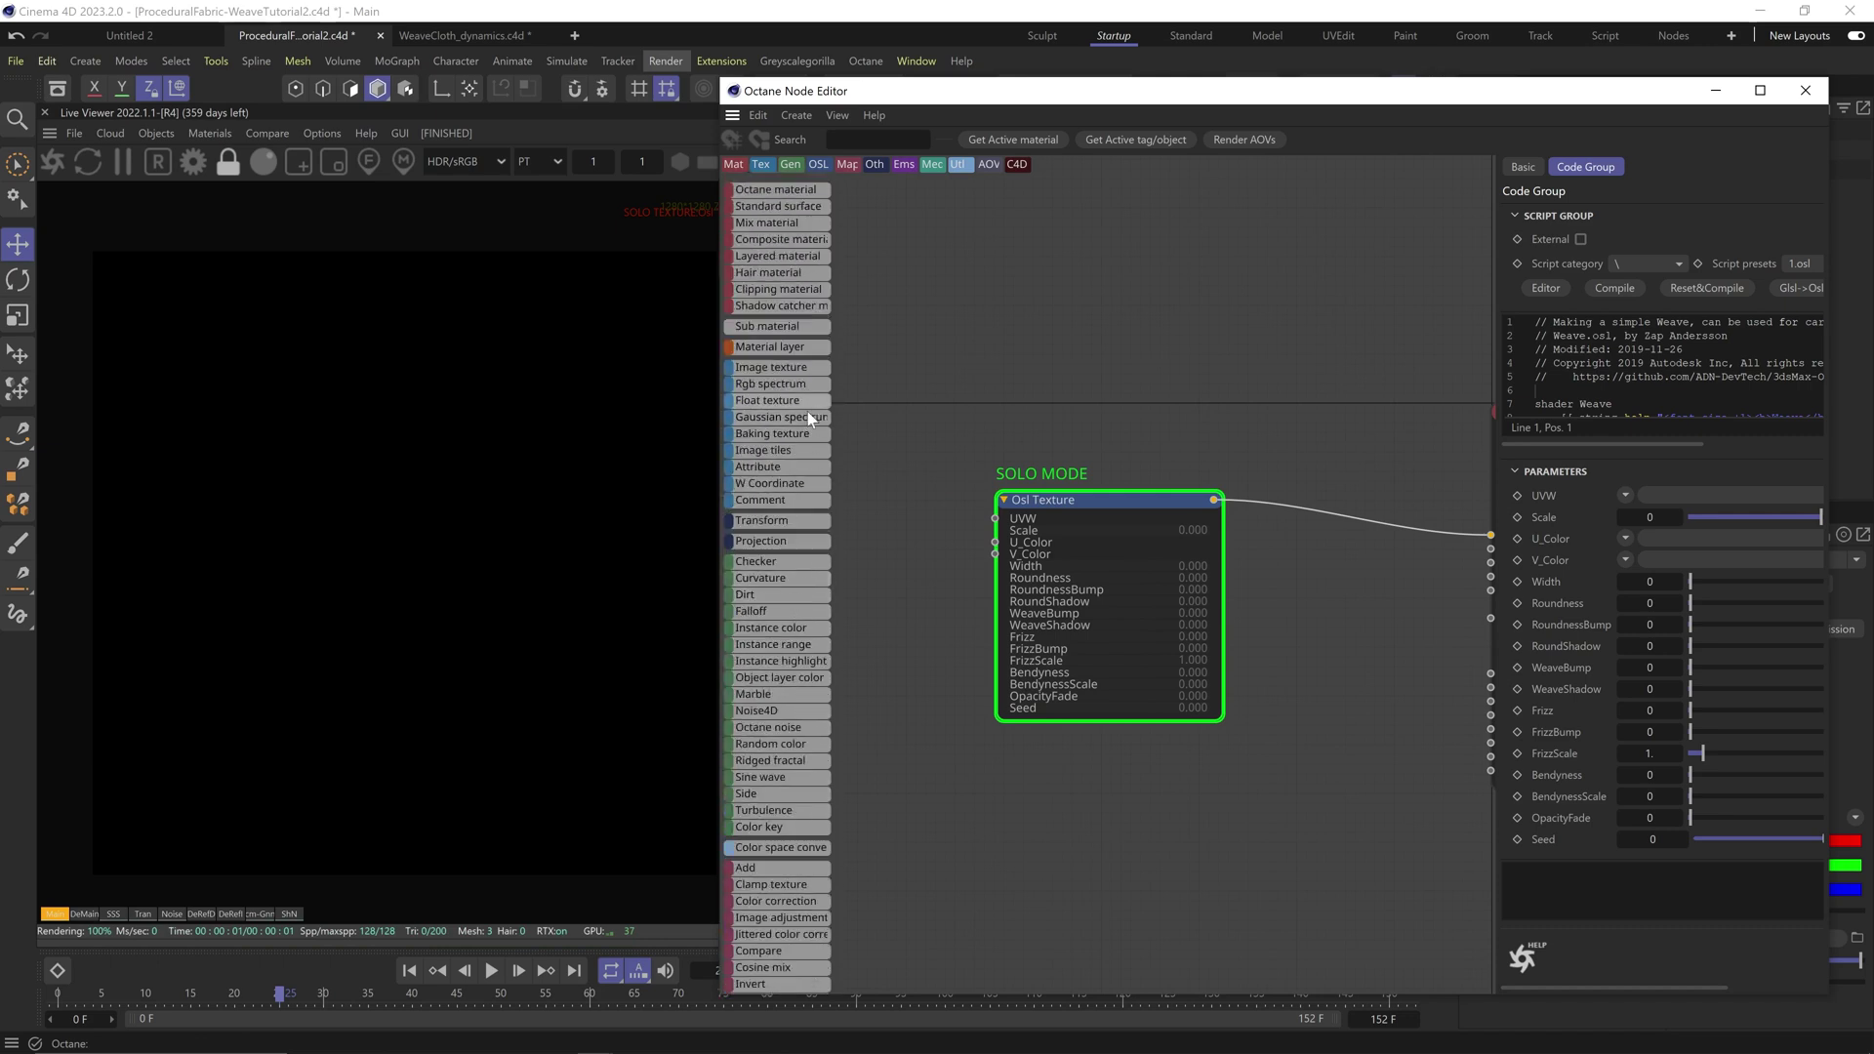
drag(777, 384, 996, 542)
middle_drag(871, 525, 928, 560)
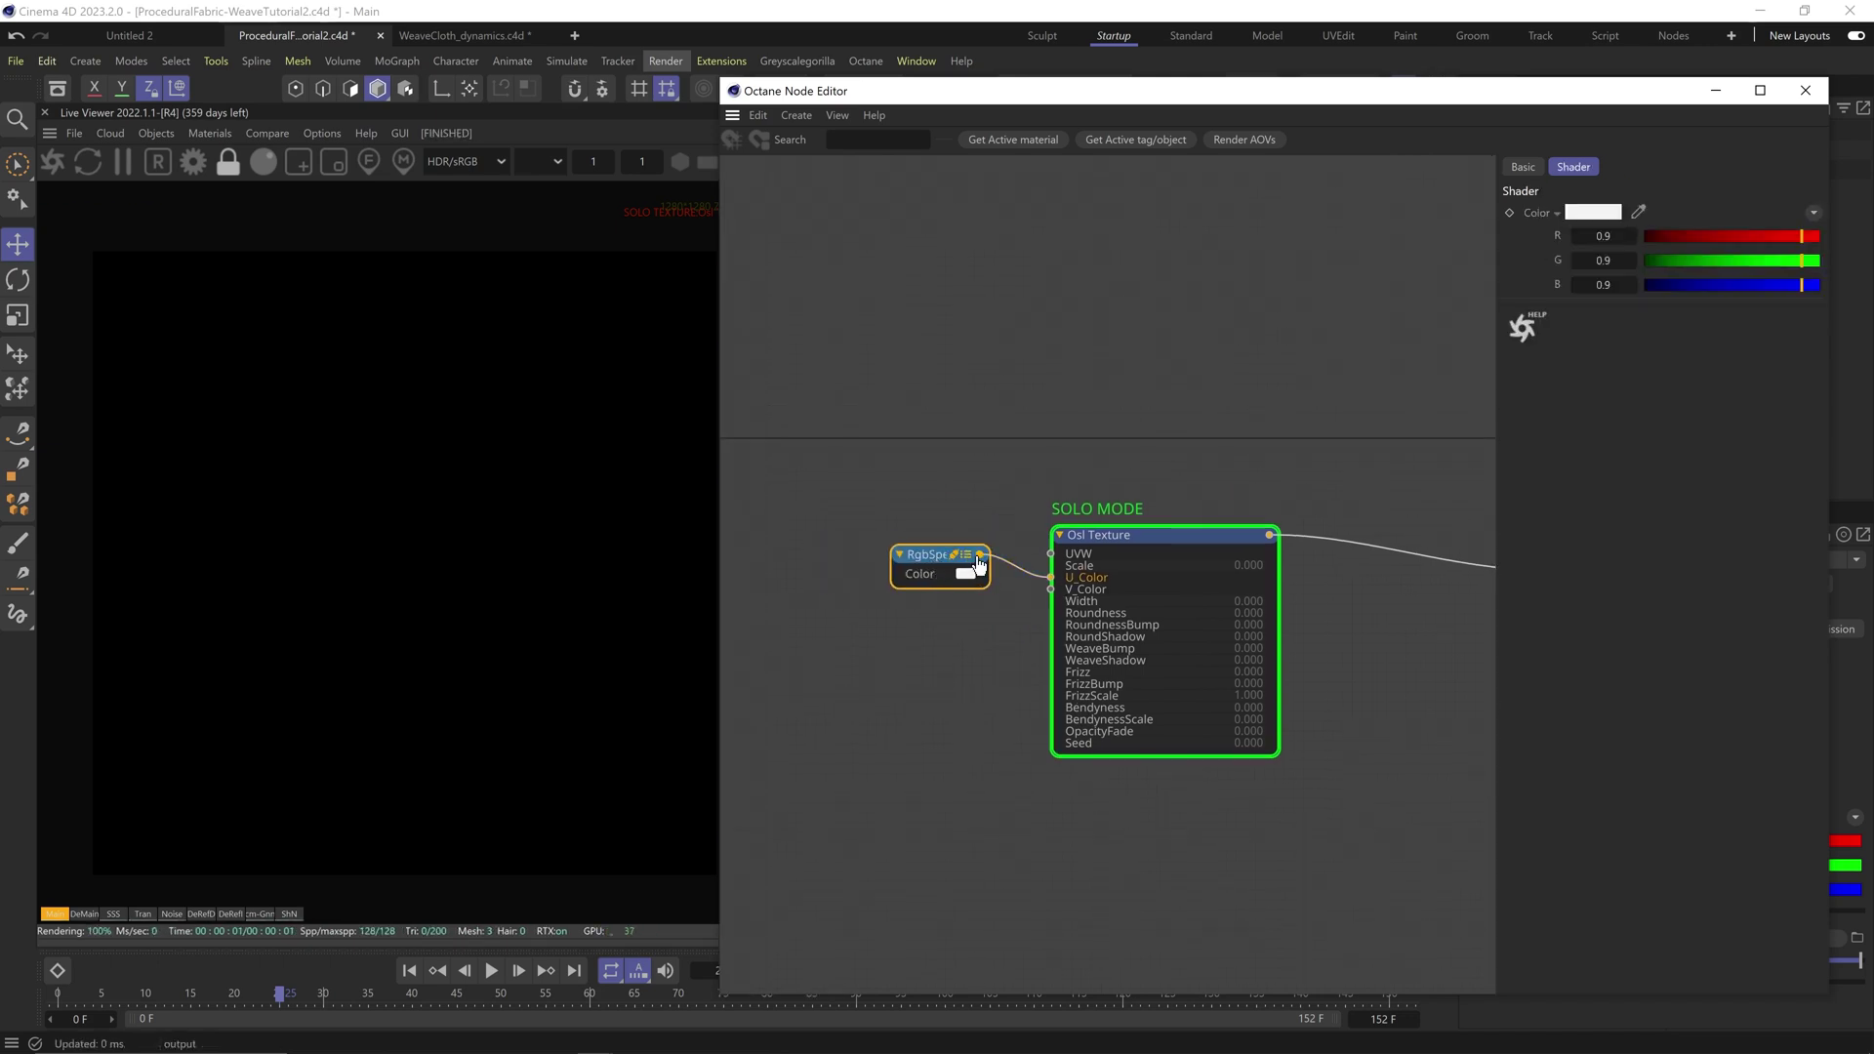
Step: Colour the U_Color RGB Spectrum purple (R about 0.698, G about 0.324) and connect a white duplicate of the node to V_Color
ctrl+drag(924, 553, 937, 639)
click(1766, 237)
drag(1763, 262, 1701, 260)
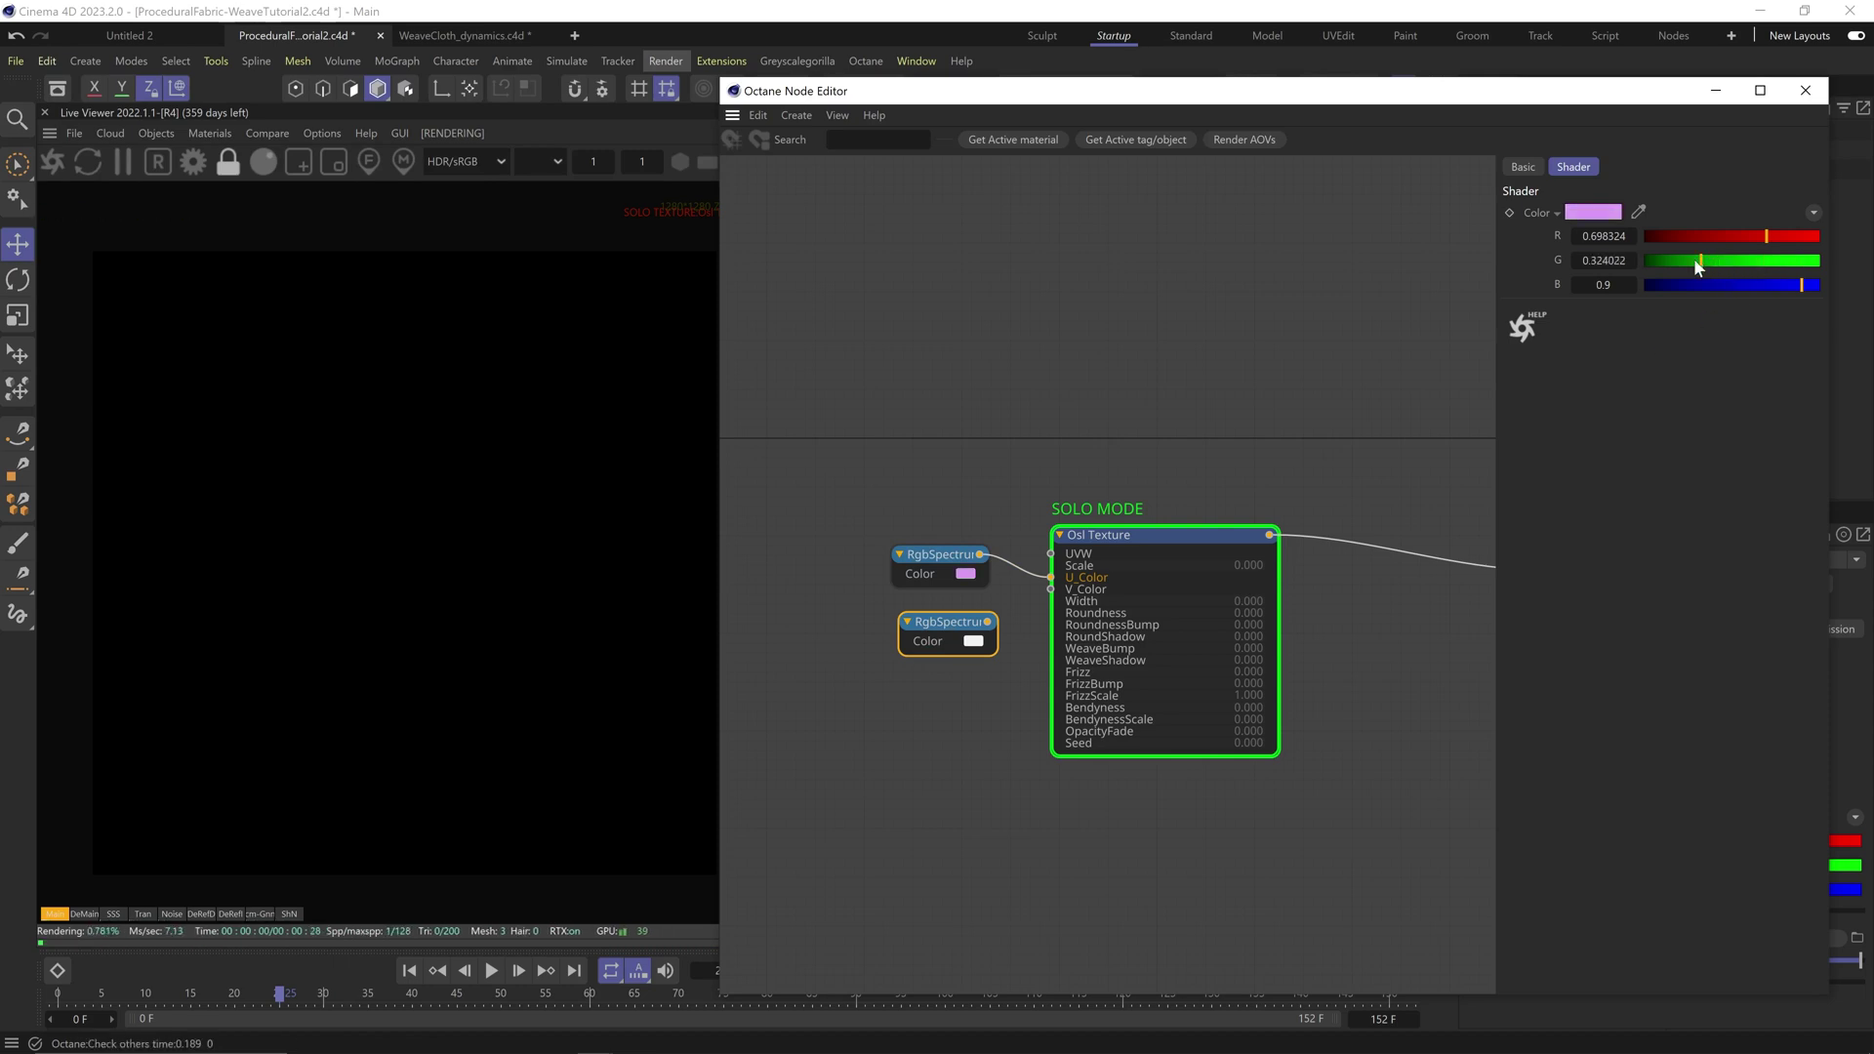
drag(988, 623, 1052, 589)
drag(919, 572, 886, 644)
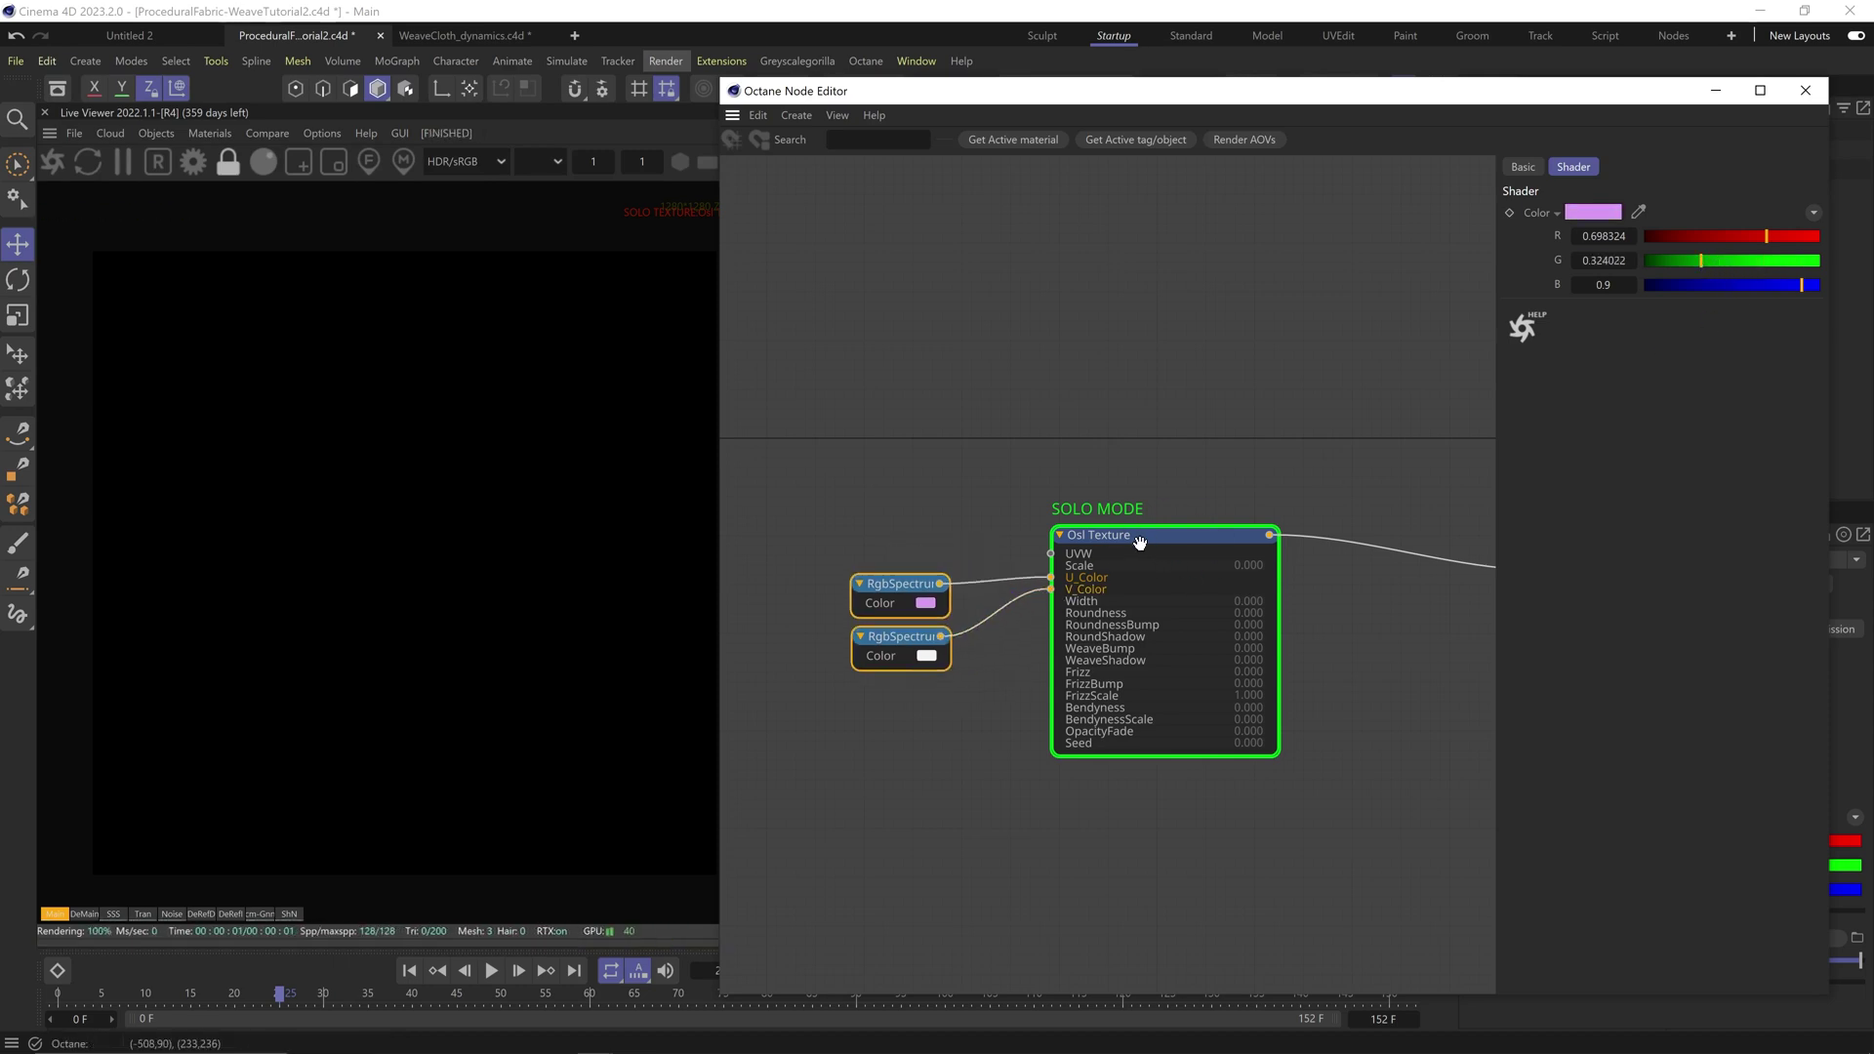
Step: Add a Texture Projection node set to Mesh UV and connect it to the OSL Texture's UVW input
click(1138, 537)
mouse_move(777, 558)
drag(1054, 550, 915, 531)
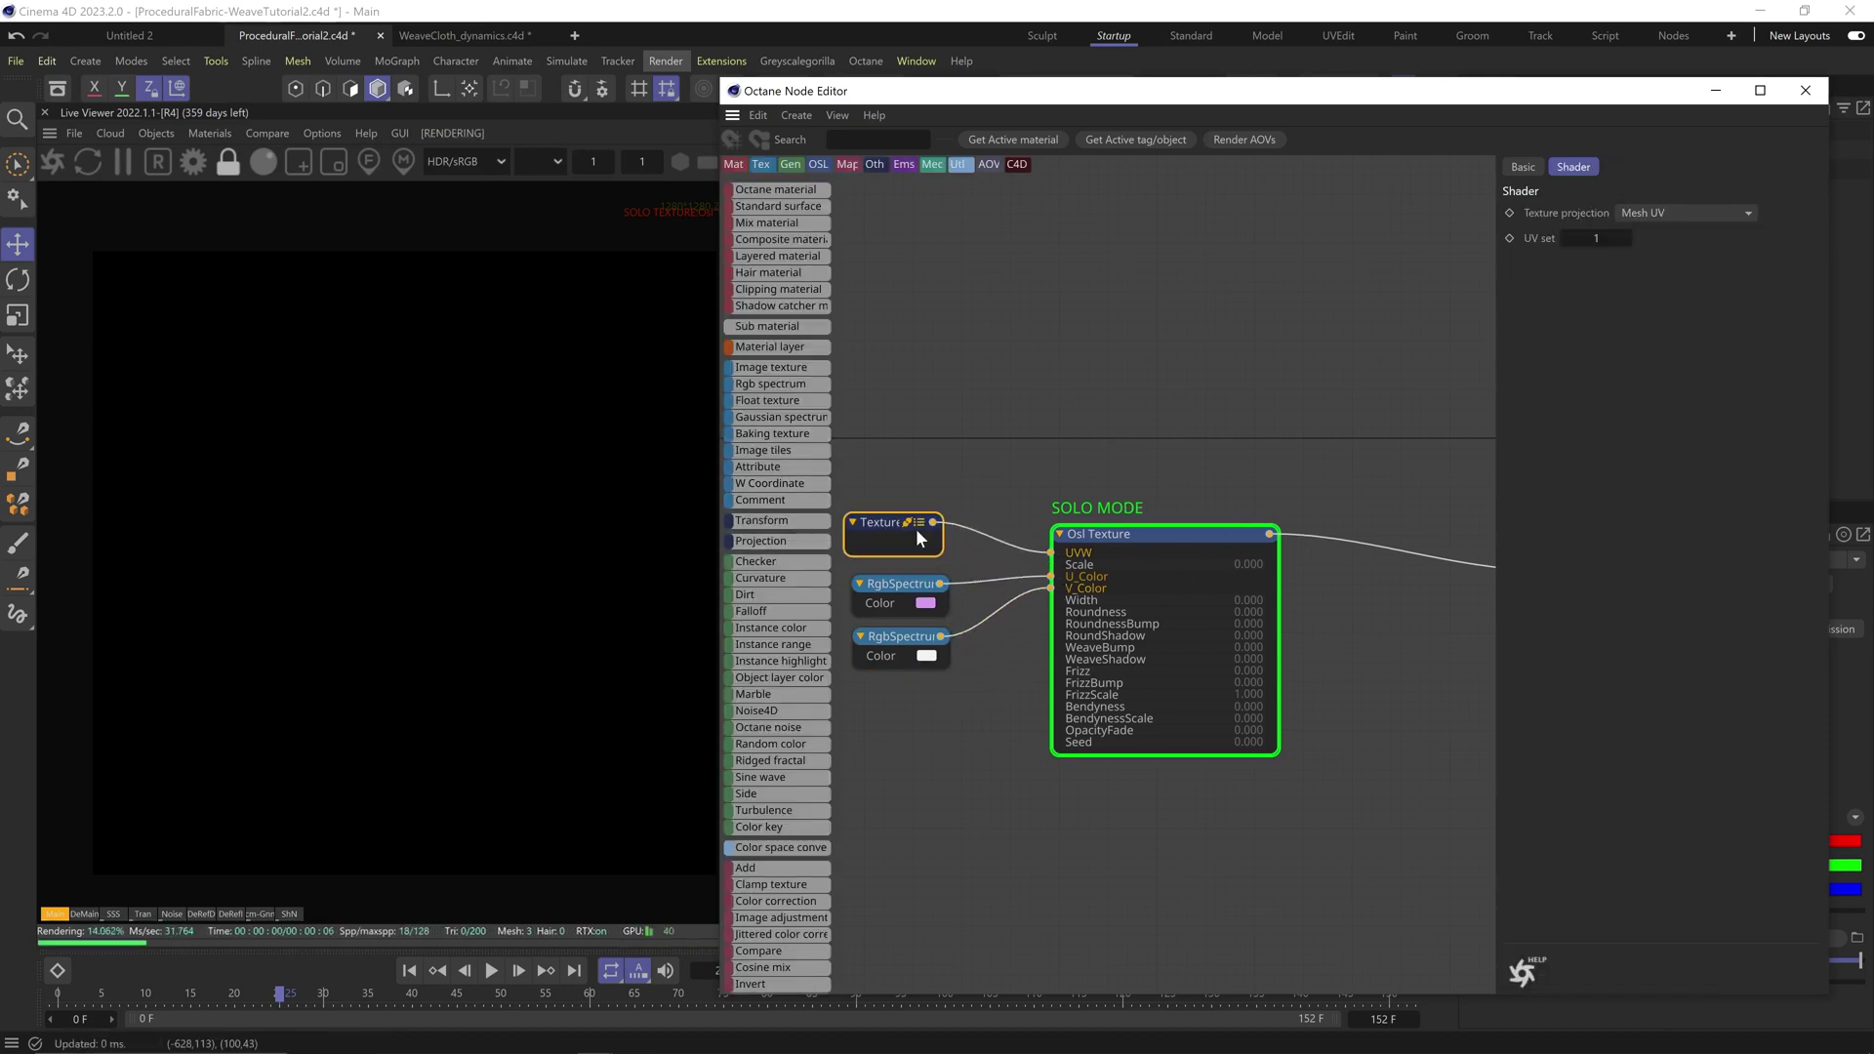
Step: Try a Scale of 0.254 and a Width of about 0.517 on the OSL Texture, then adjust the Scale further
click(1123, 536)
drag(1550, 510, 1528, 508)
drag(1653, 500, 1653, 254)
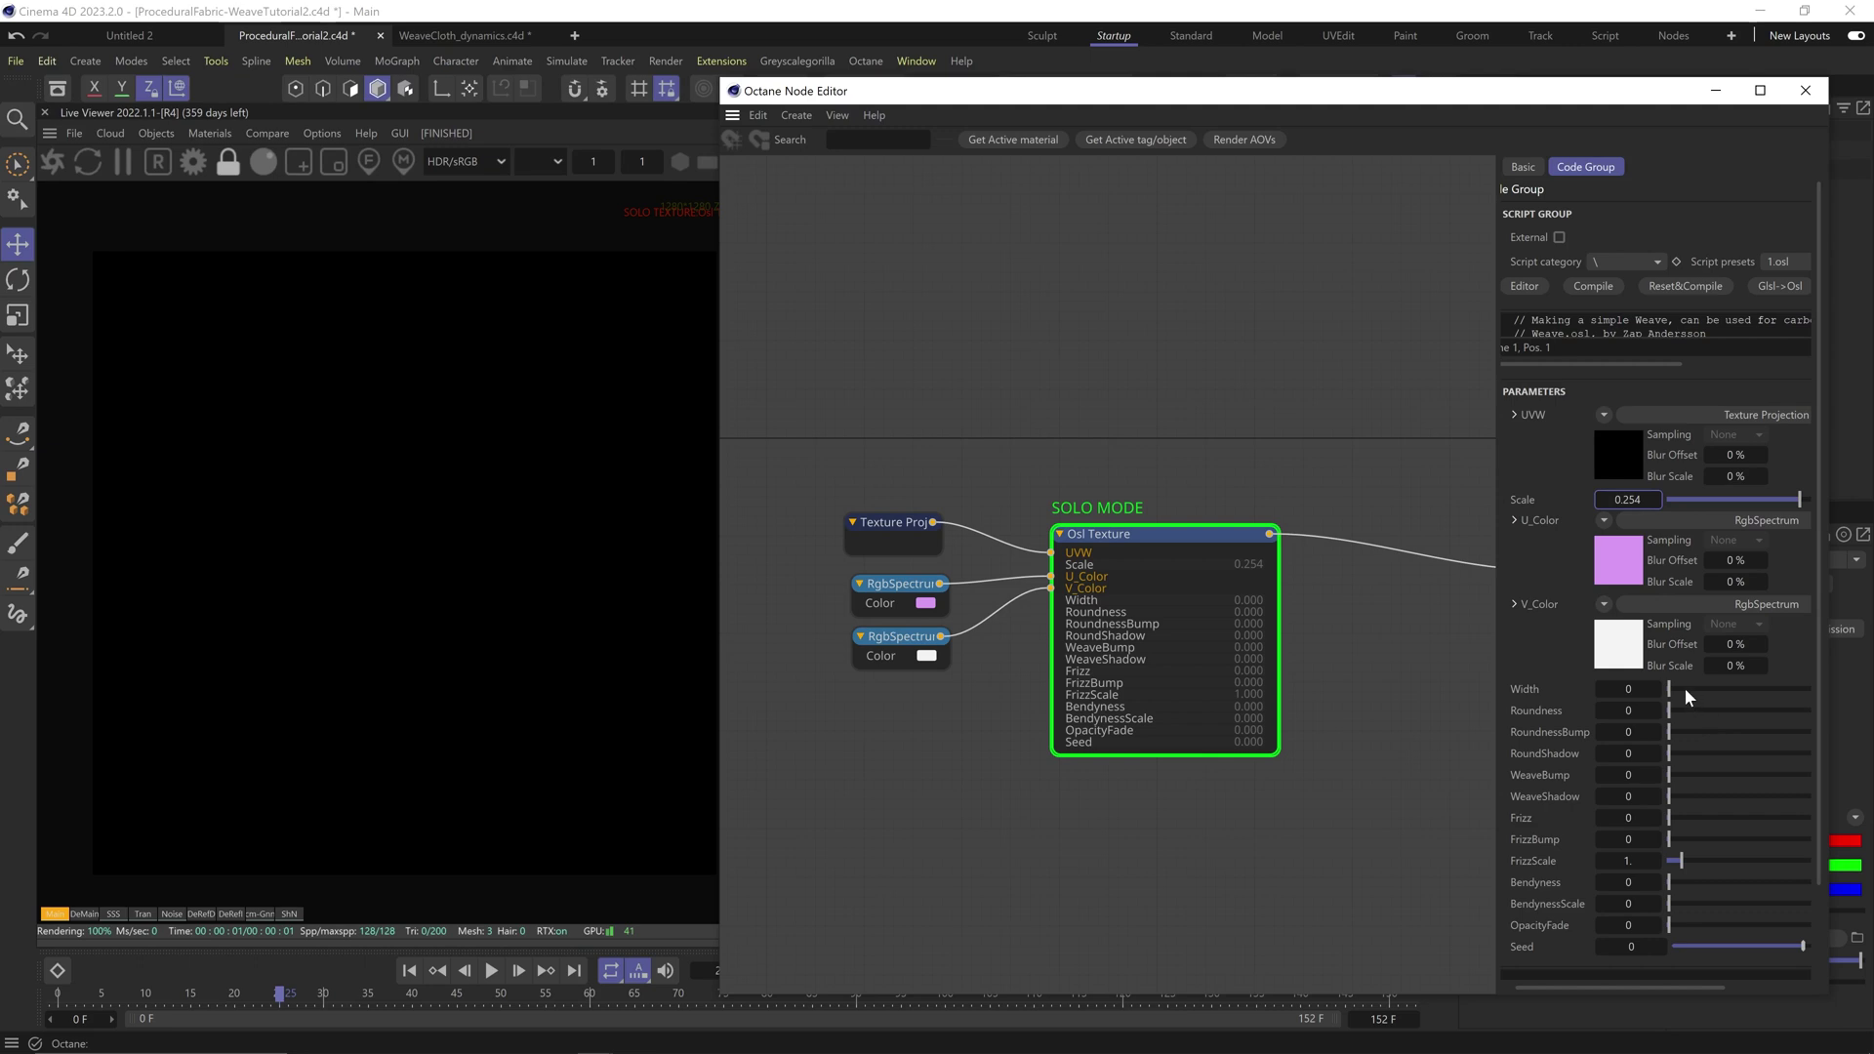
drag(1683, 687, 1860, 680)
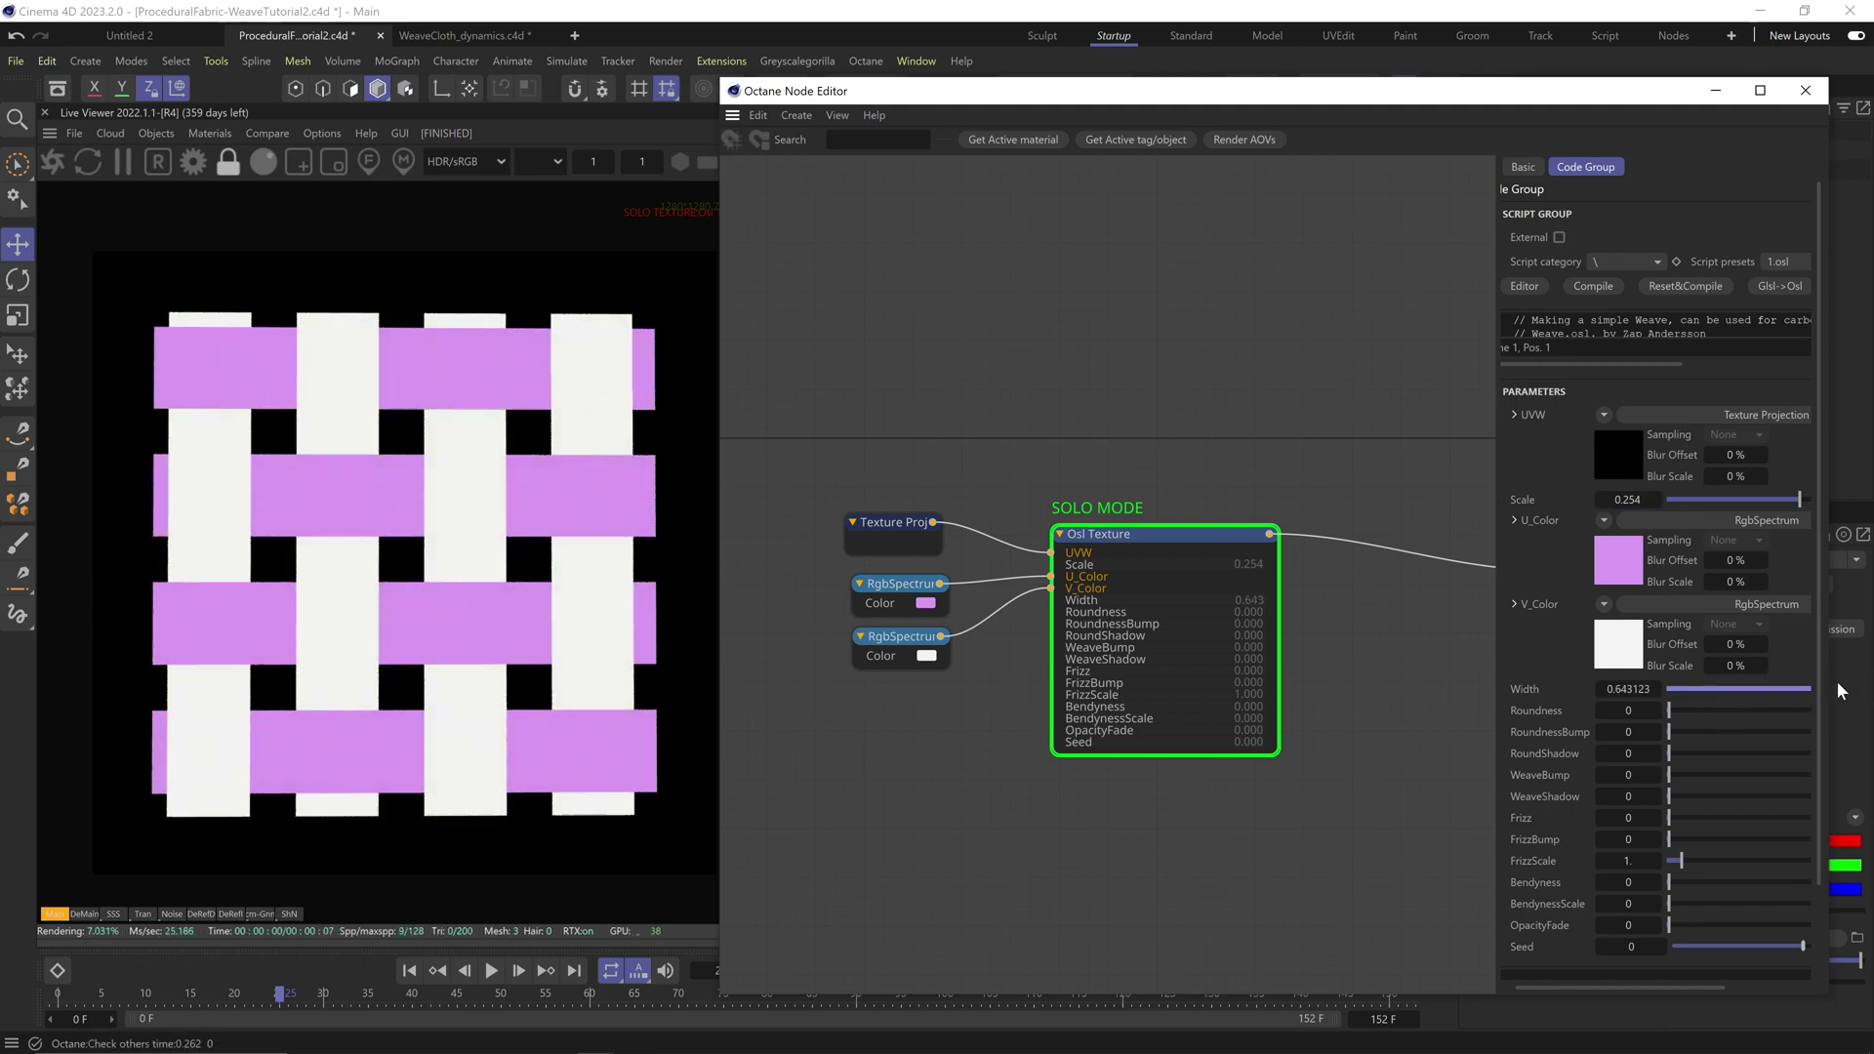
mouse_move(1835, 681)
mouse_down()
mouse_move(1757, 683)
mouse_move(1804, 683)
mouse_up()
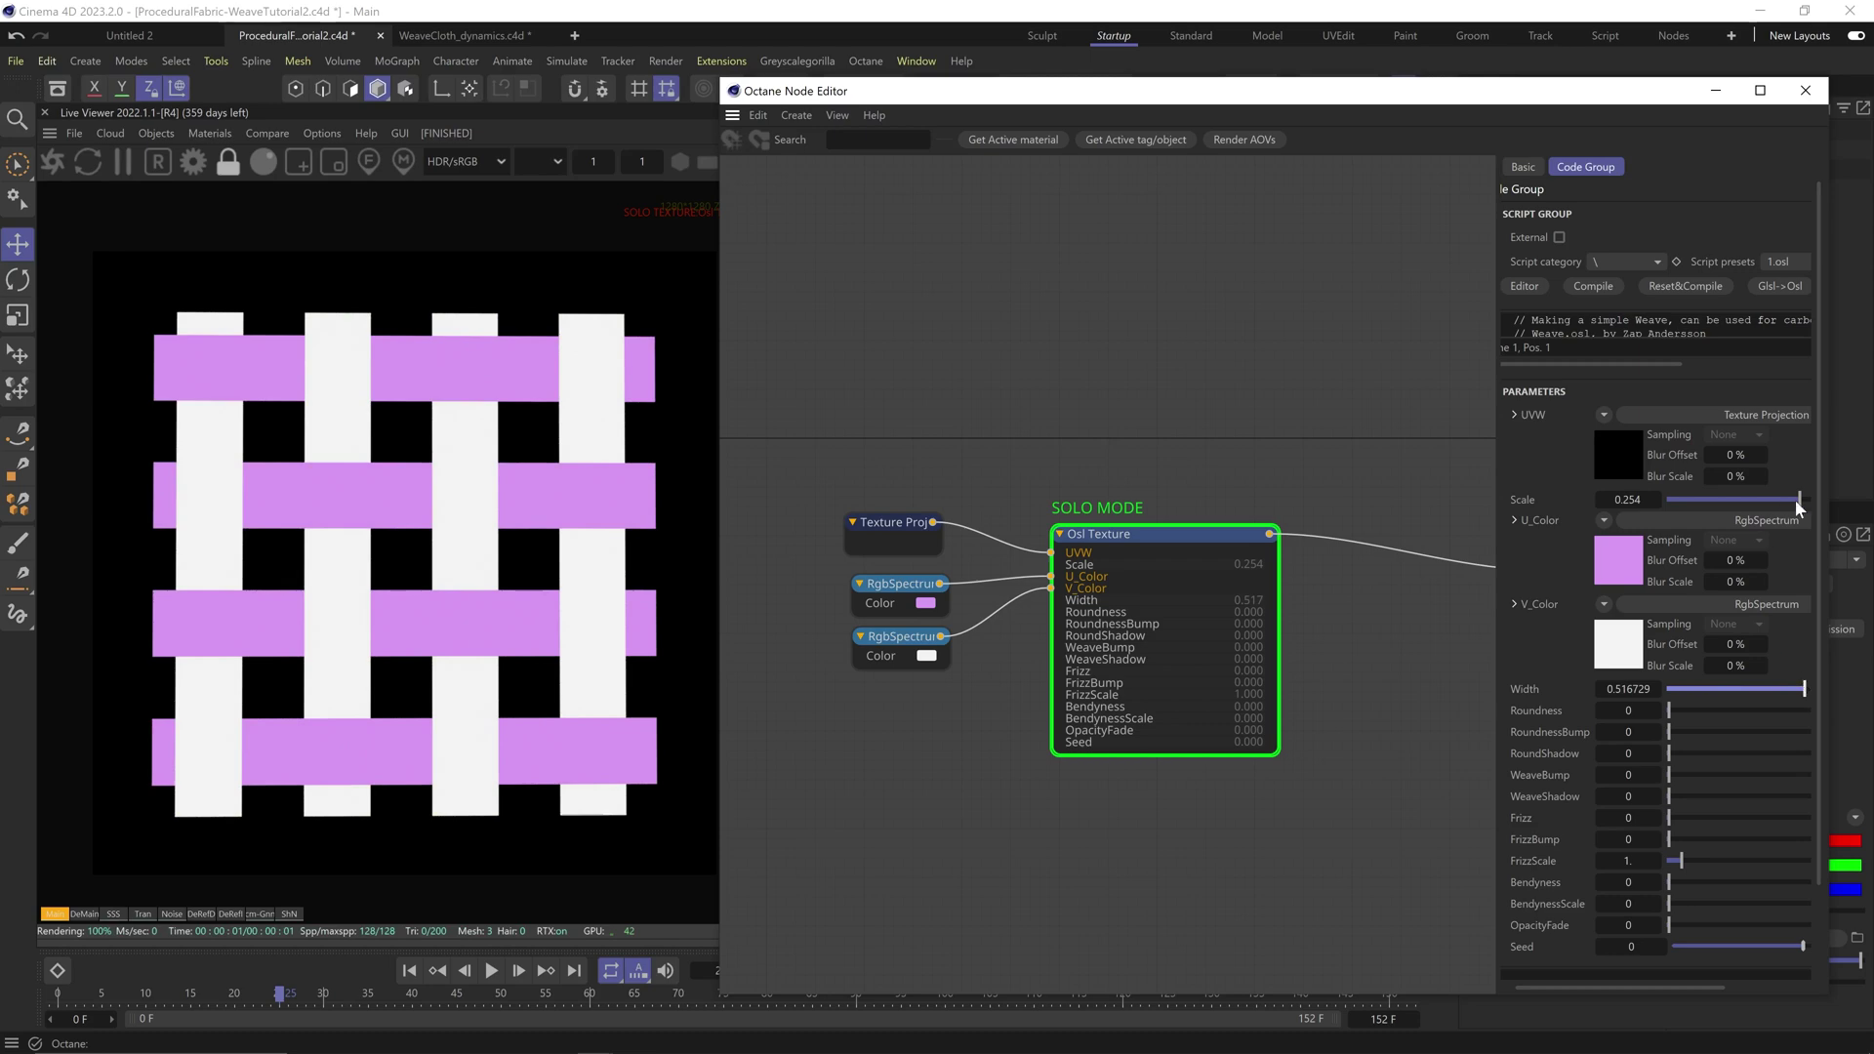
drag(1793, 500, 1776, 499)
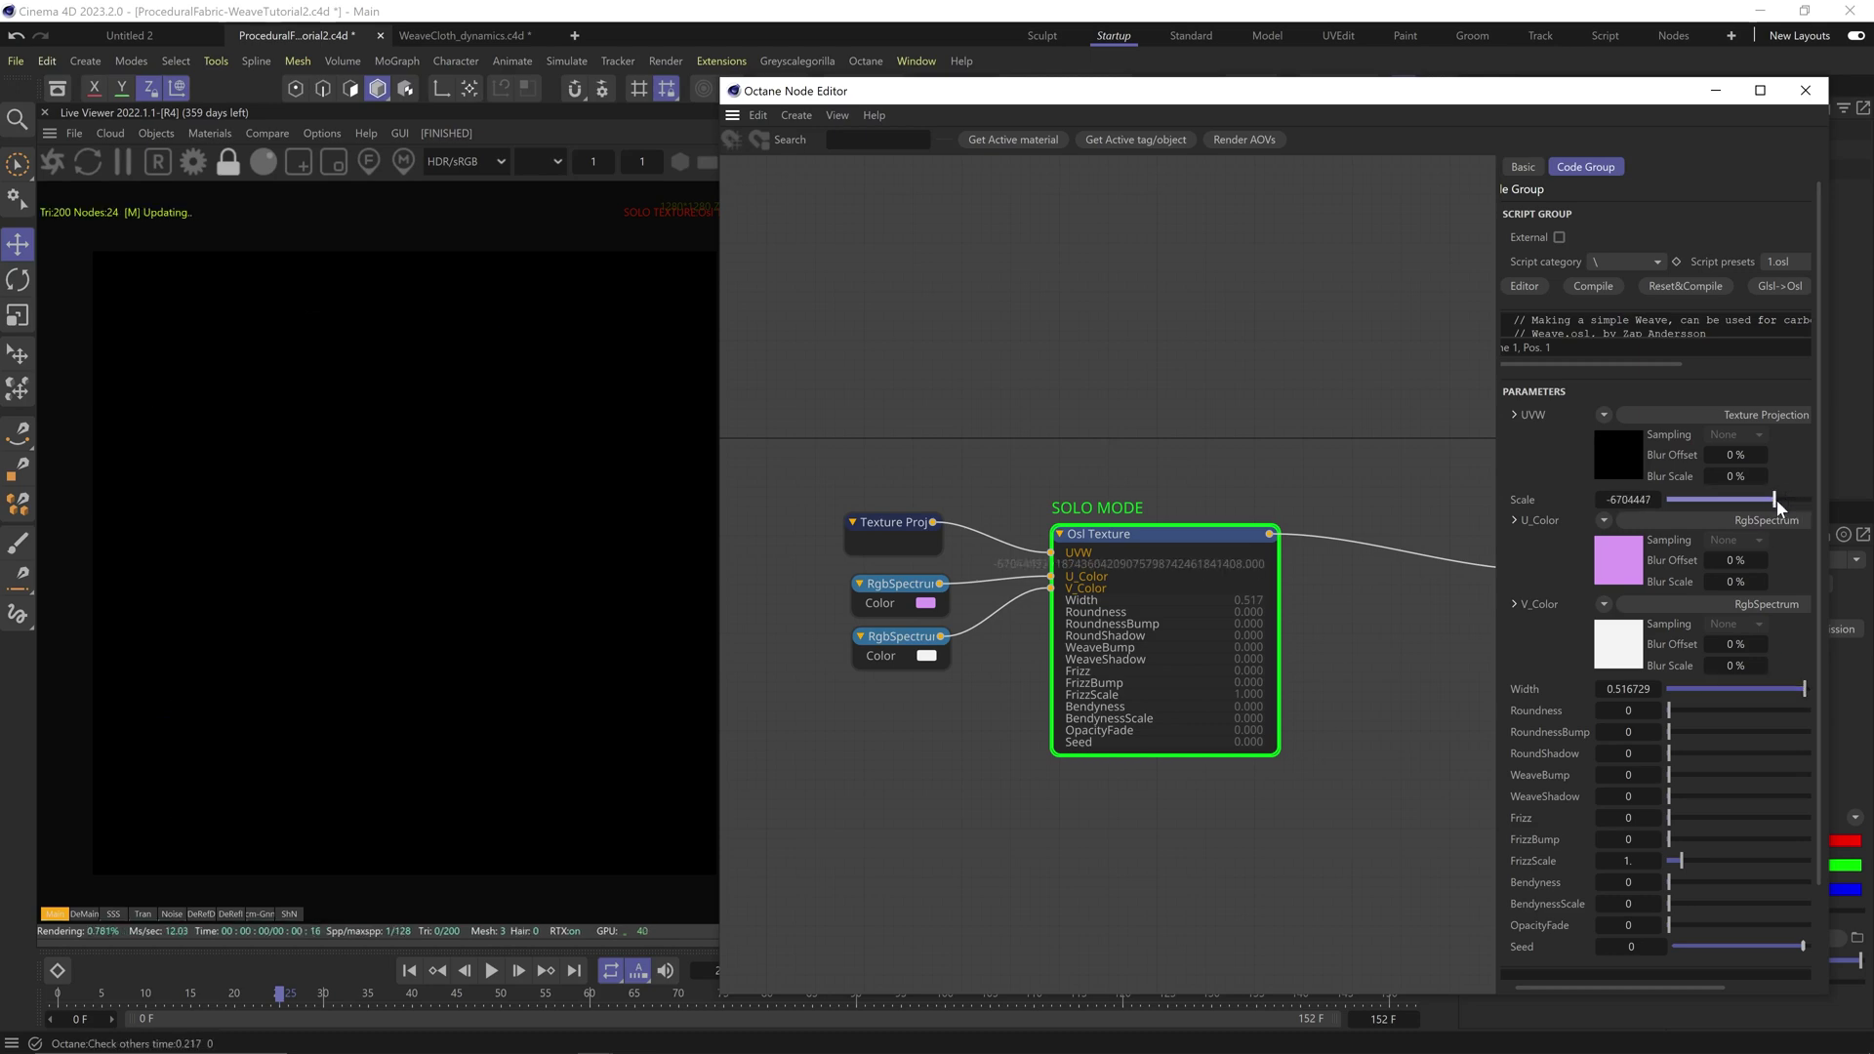
Step: Give the Scale parameter in the OSL script a range of 0.0 to 2.0 and recompile the script
double_click(1520, 94)
scroll(1561, 269, down, 3)
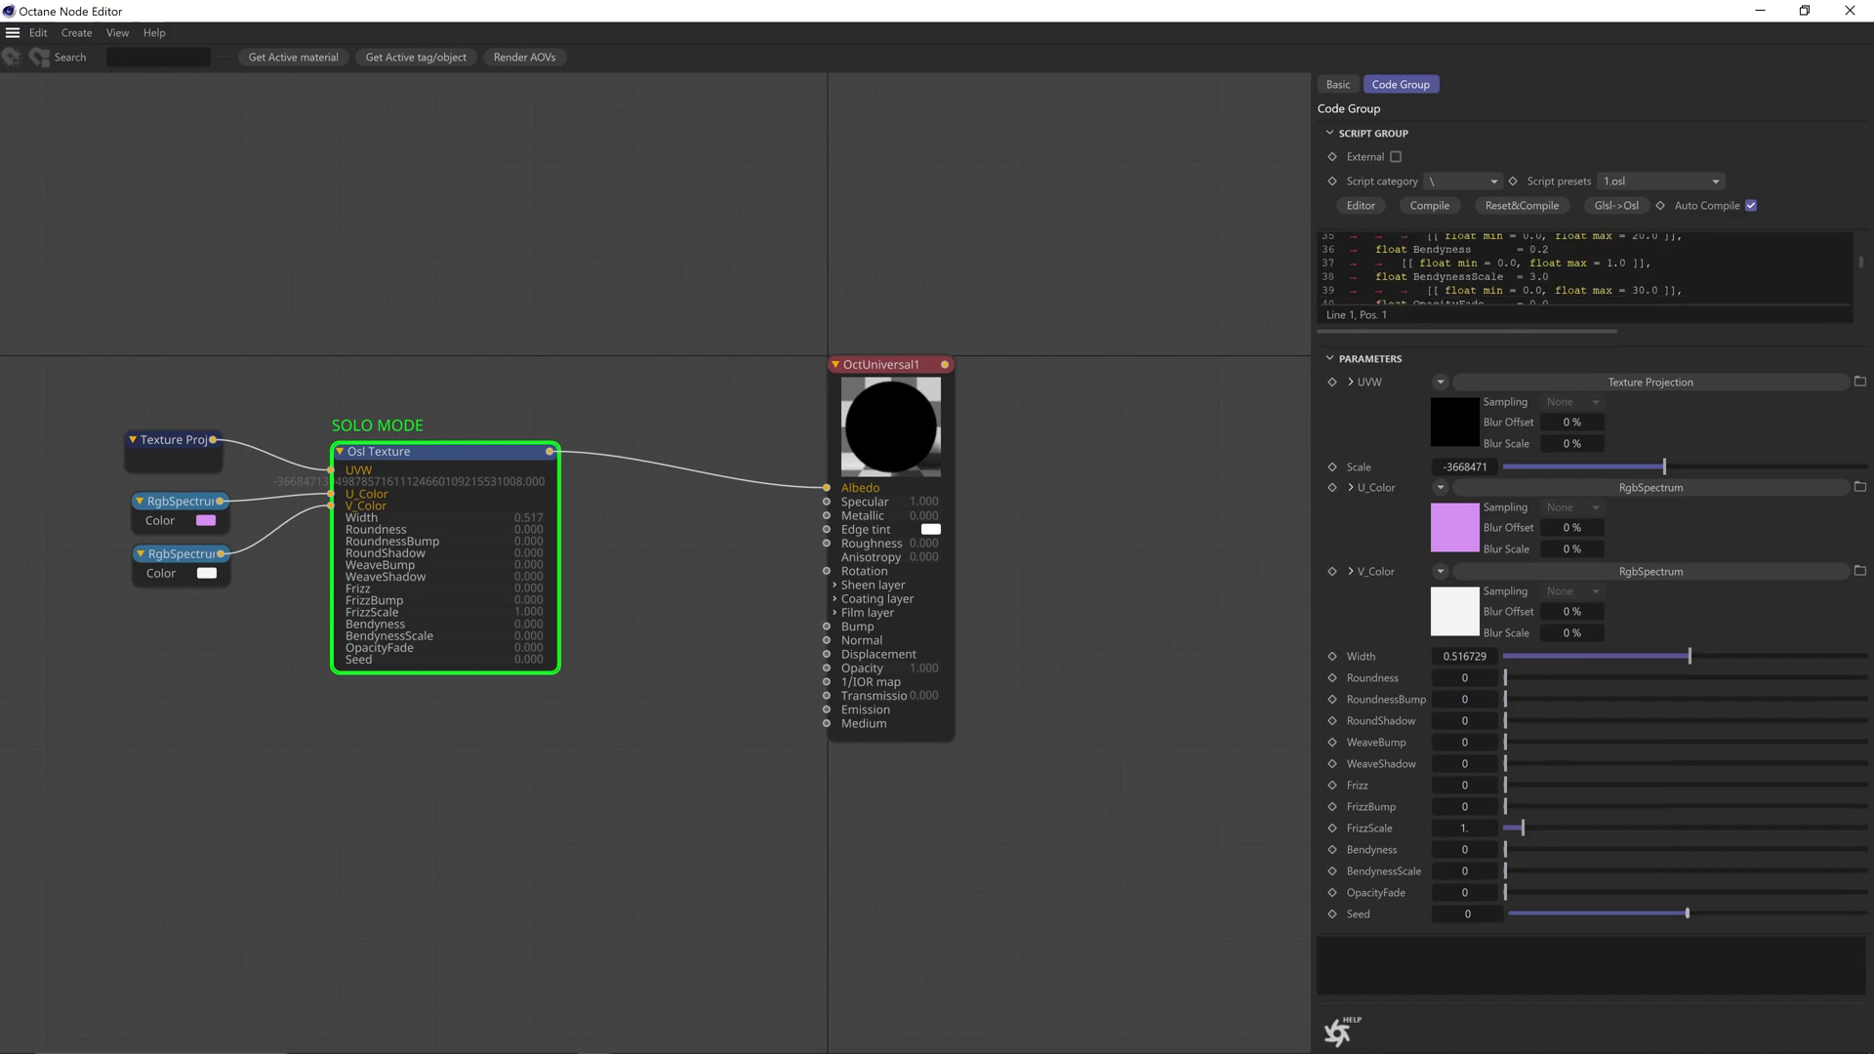
scroll(1561, 268, up, 4)
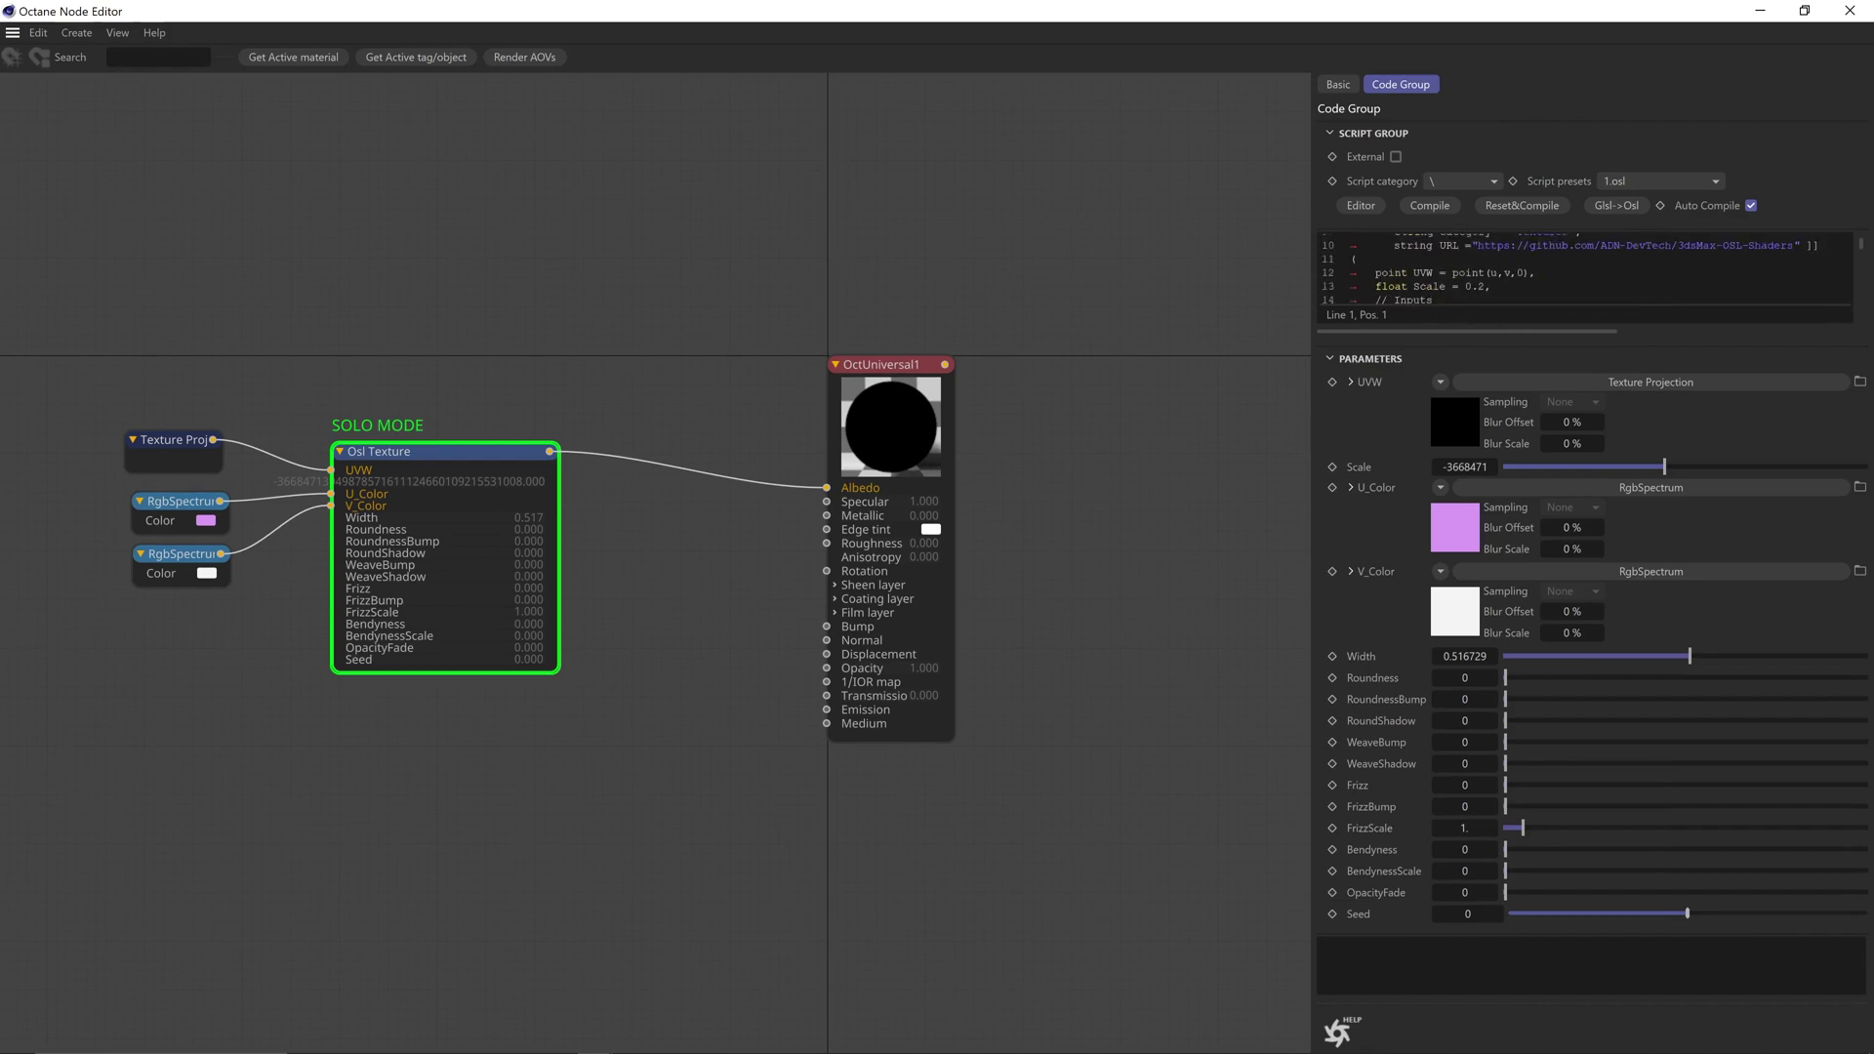
drag(1375, 286, 1491, 286)
text([[ float min = 0.0, float max = 2.0 ]],)
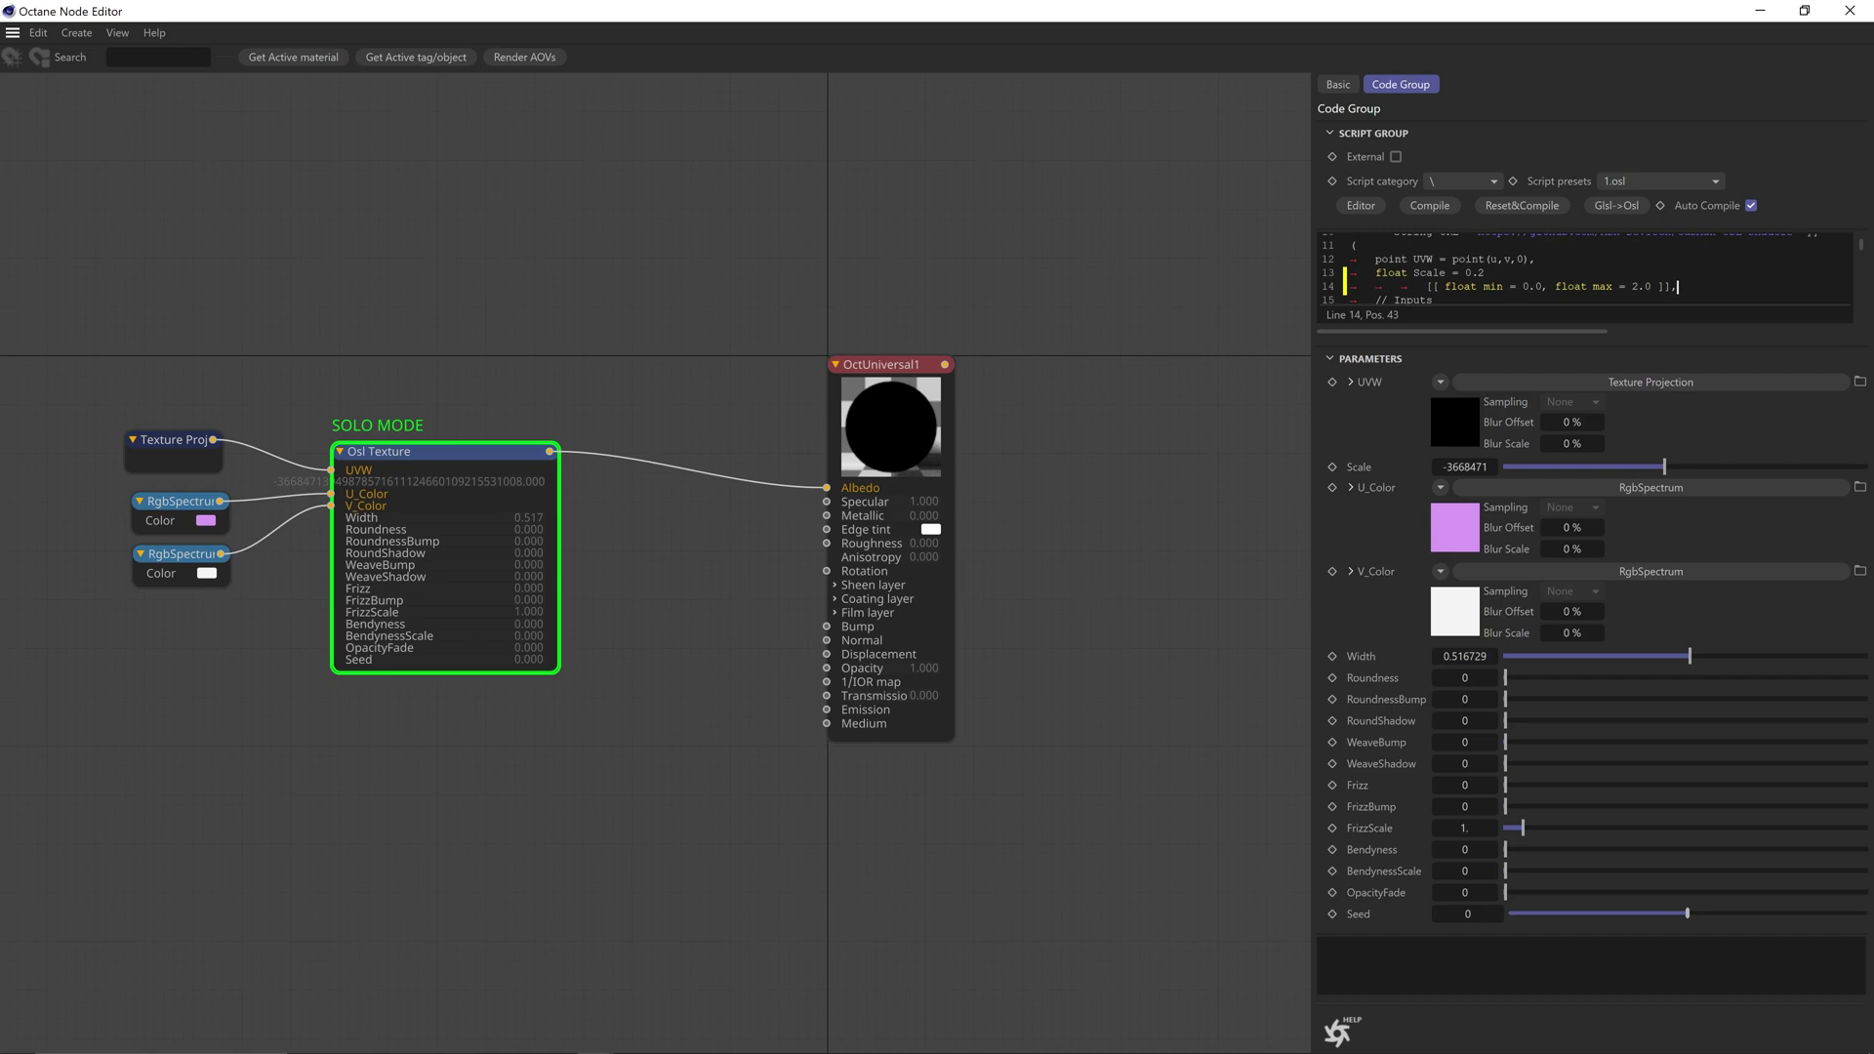
click(1430, 205)
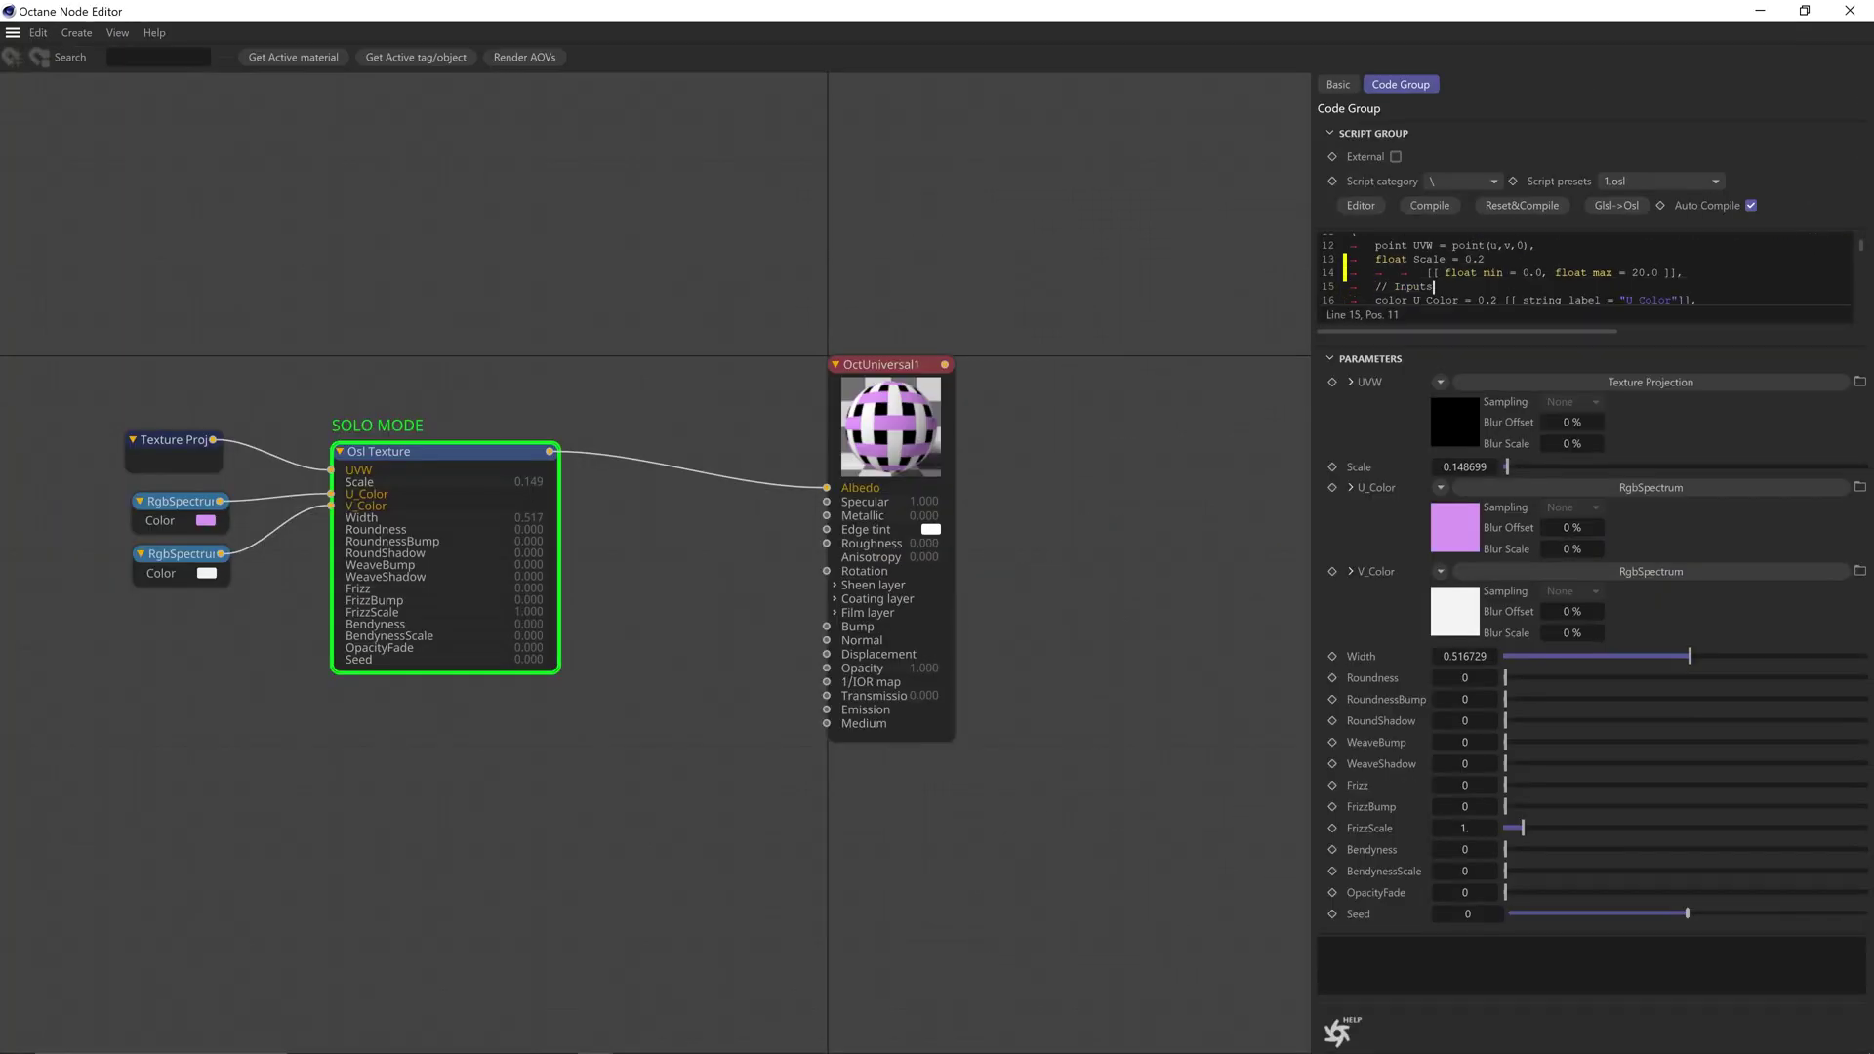
click(1429, 205)
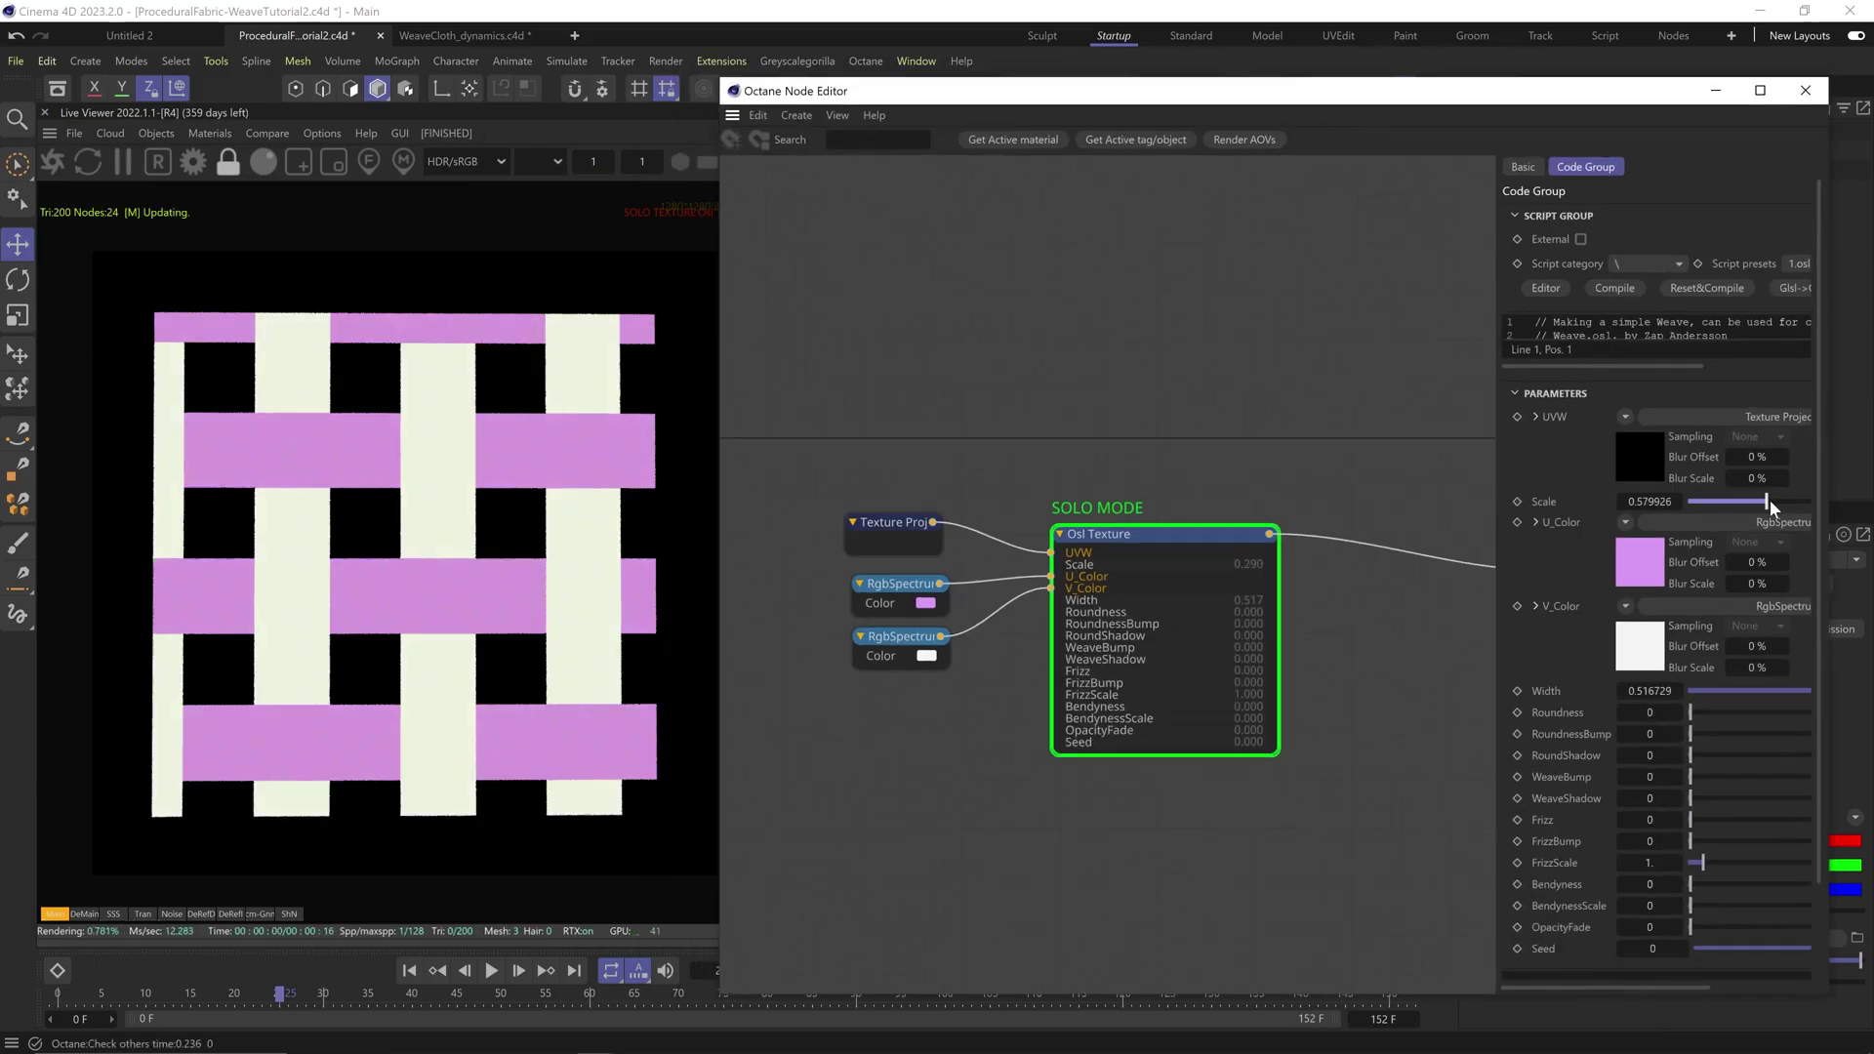
Step: Set the weave's Scale to about 0.245 and Width to about 0.387, and raise Roundness to about 0.848
drag(1769, 500, 1692, 502)
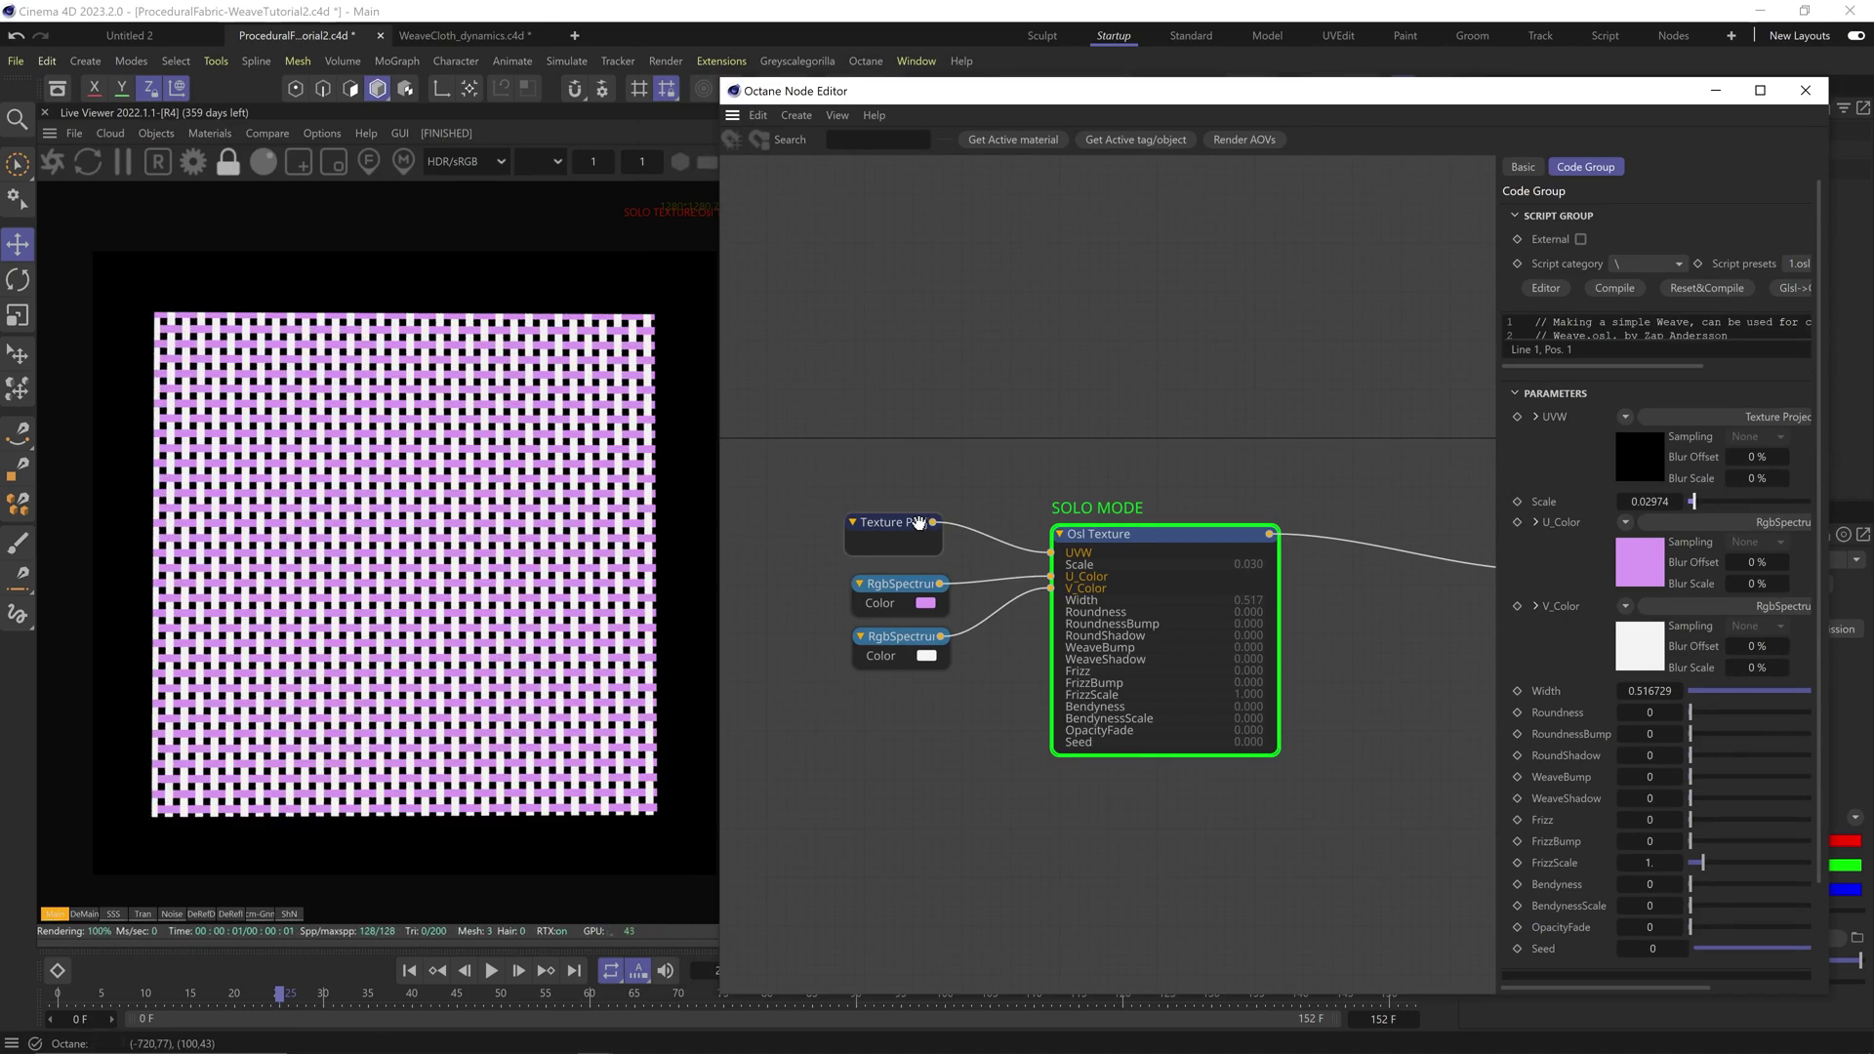
drag(1692, 502, 1718, 589)
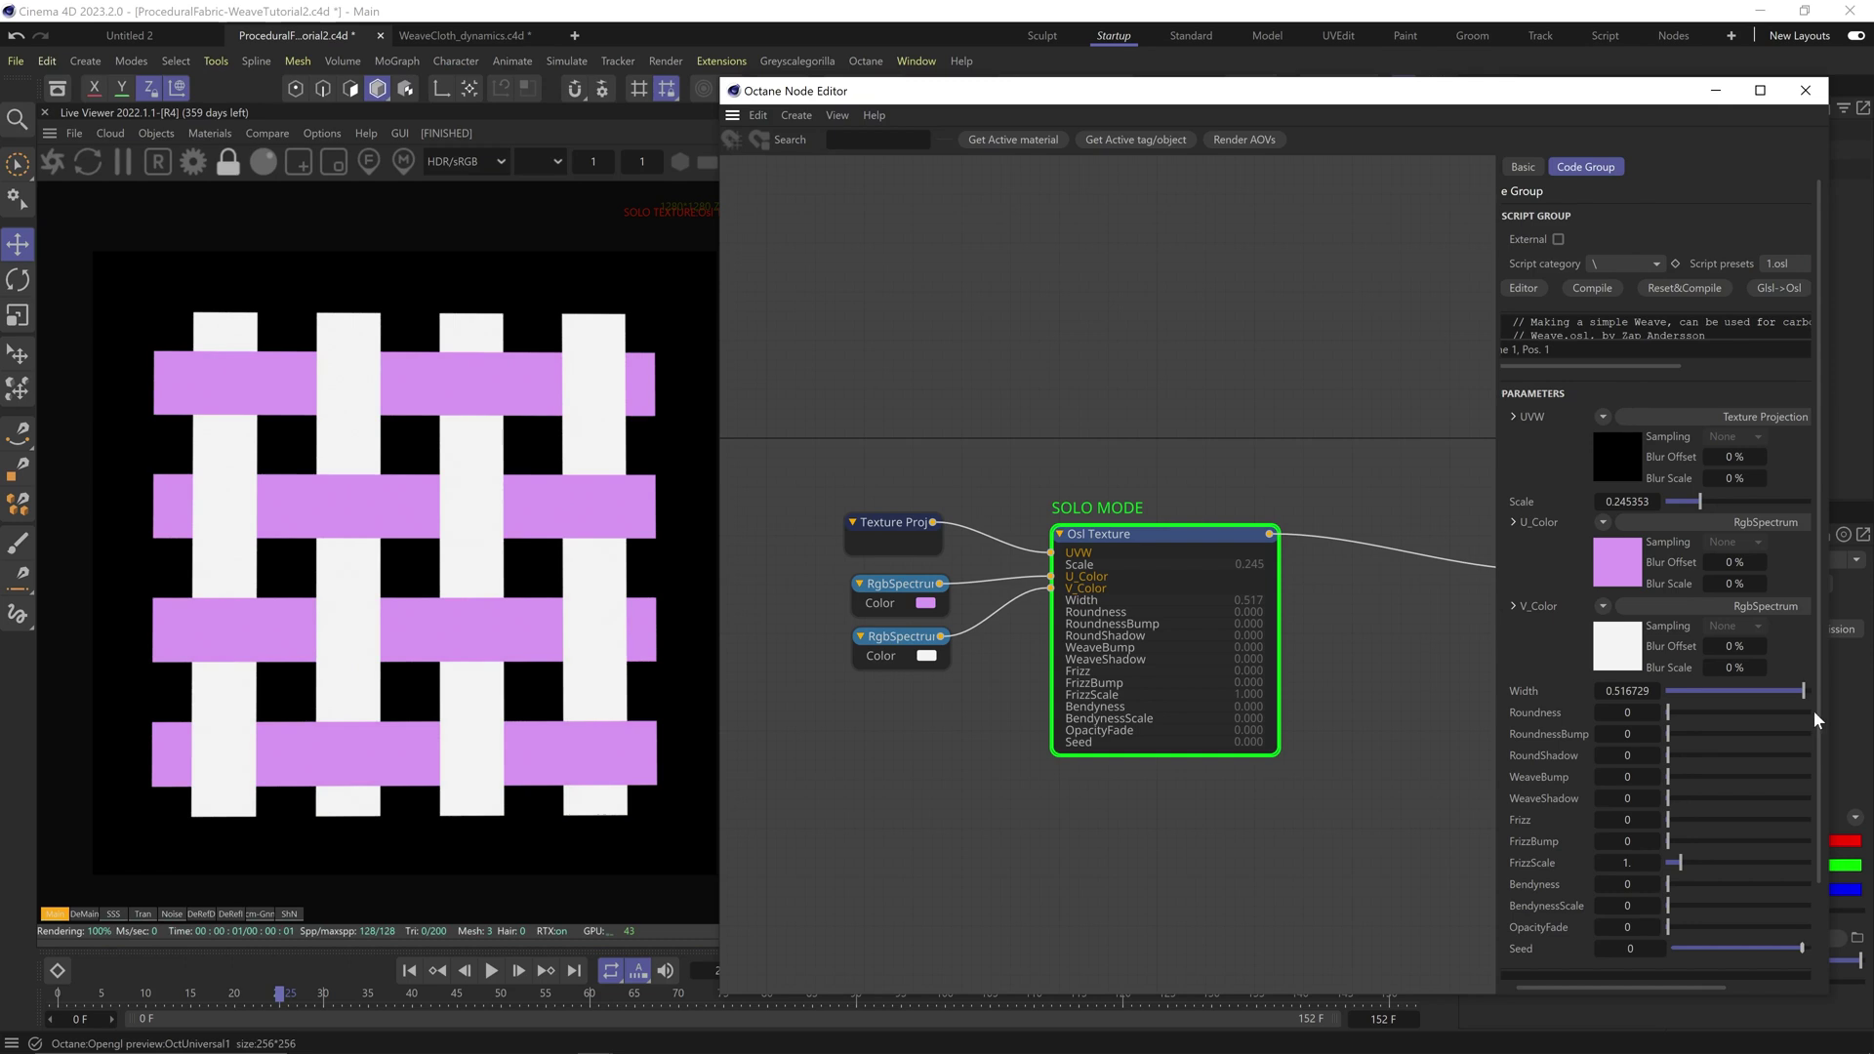
mouse_move(1803, 691)
mouse_down()
mouse_move(1696, 694)
mouse_move(1813, 693)
mouse_move(1786, 691)
mouse_up()
drag(1669, 712, 1275, 716)
drag(1782, 691, 1859, 714)
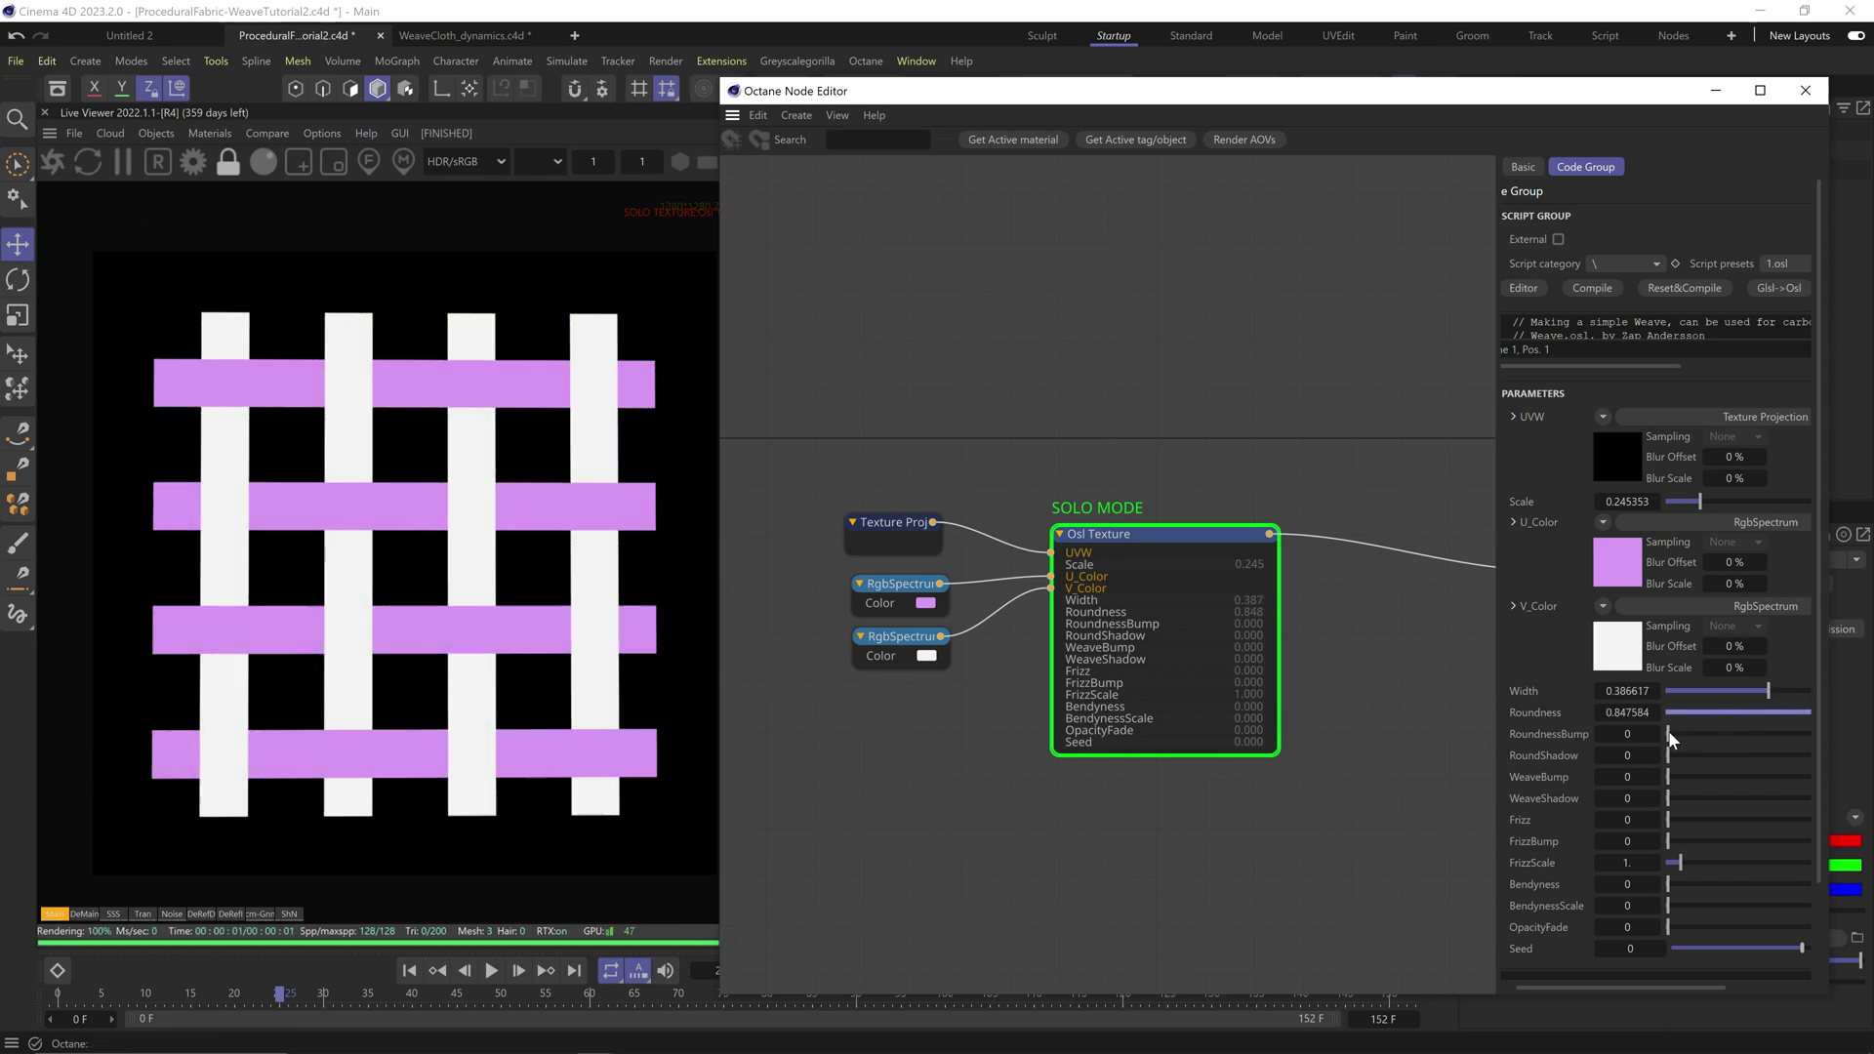
Step: Try RoundnessBump at 2 and RoundShadow at about 0.84 with varying Roundness, then reset all three parameters to 0
drag(1670, 734, 1869, 708)
drag(1725, 714, 1872, 734)
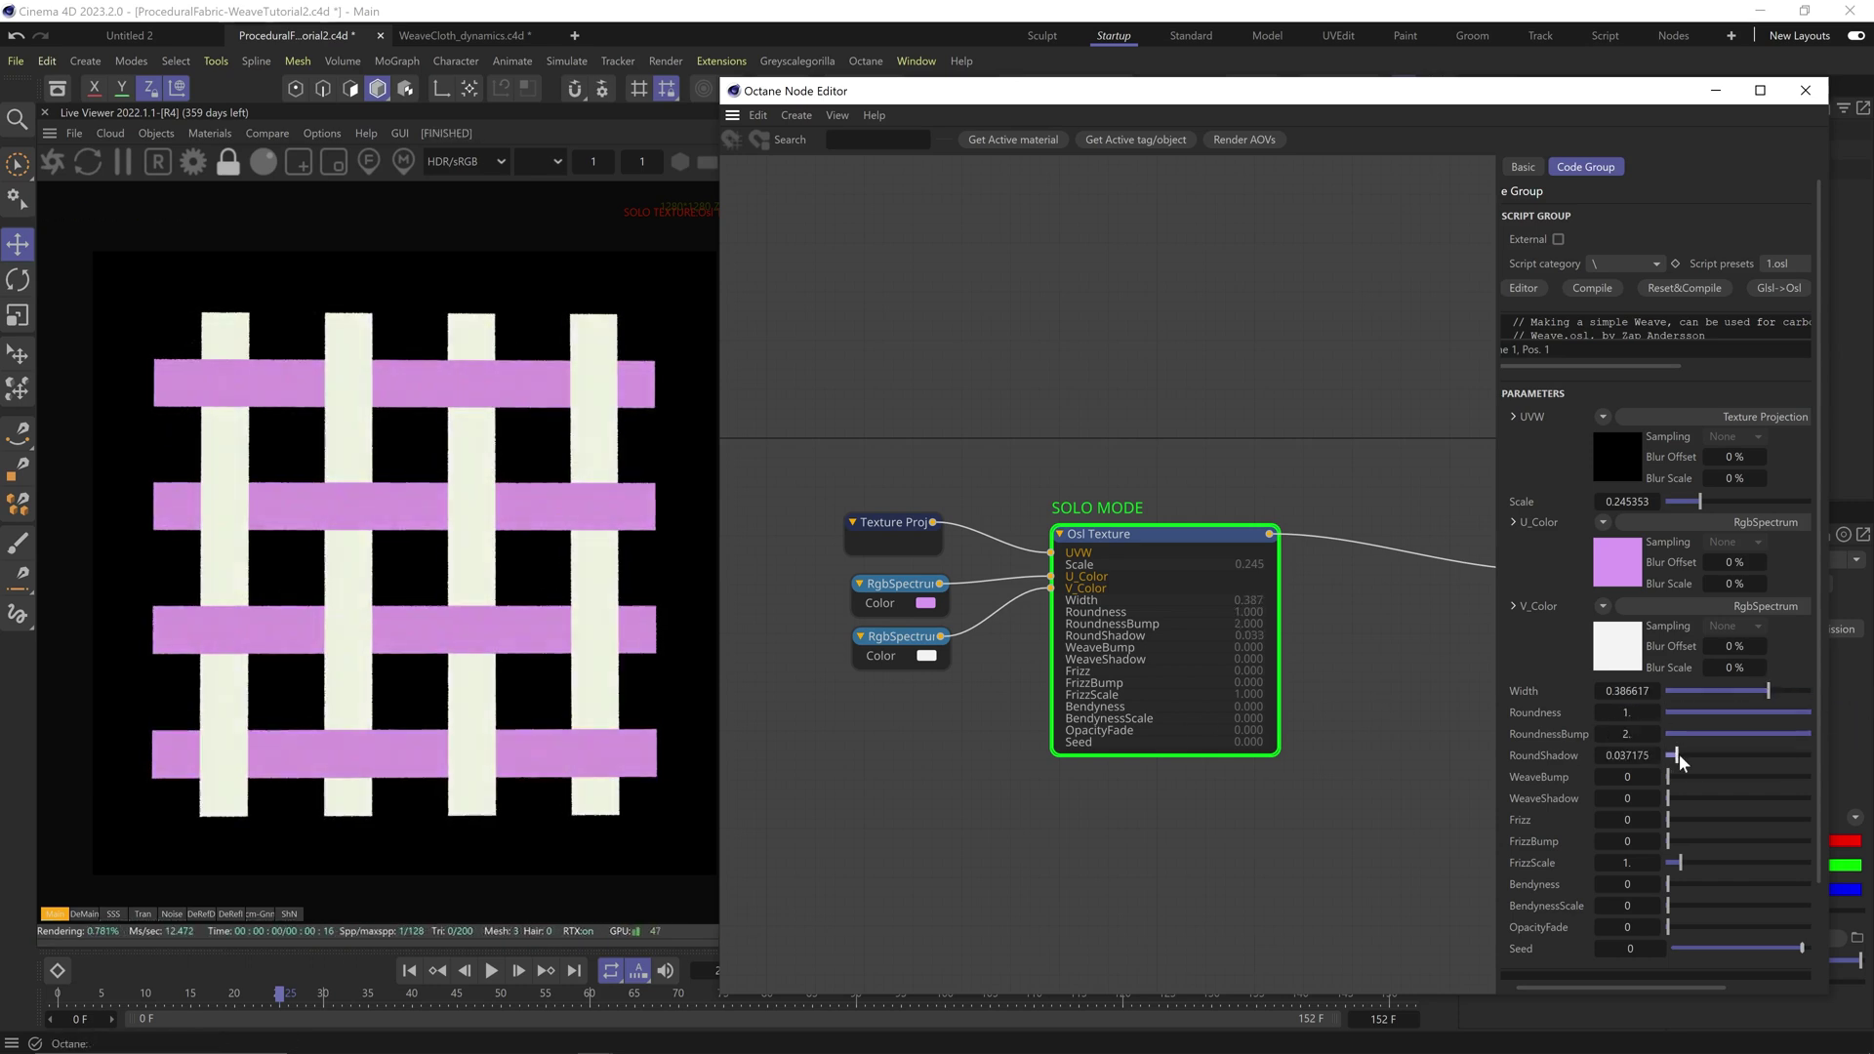
mouse_move(1679, 755)
mouse_down()
mouse_move(1810, 755)
mouse_move(1613, 713)
mouse_move(1870, 717)
mouse_move(1510, 710)
mouse_move(1872, 718)
mouse_move(1673, 712)
mouse_move(1781, 709)
mouse_move(1716, 750)
mouse_up()
click(1712, 712)
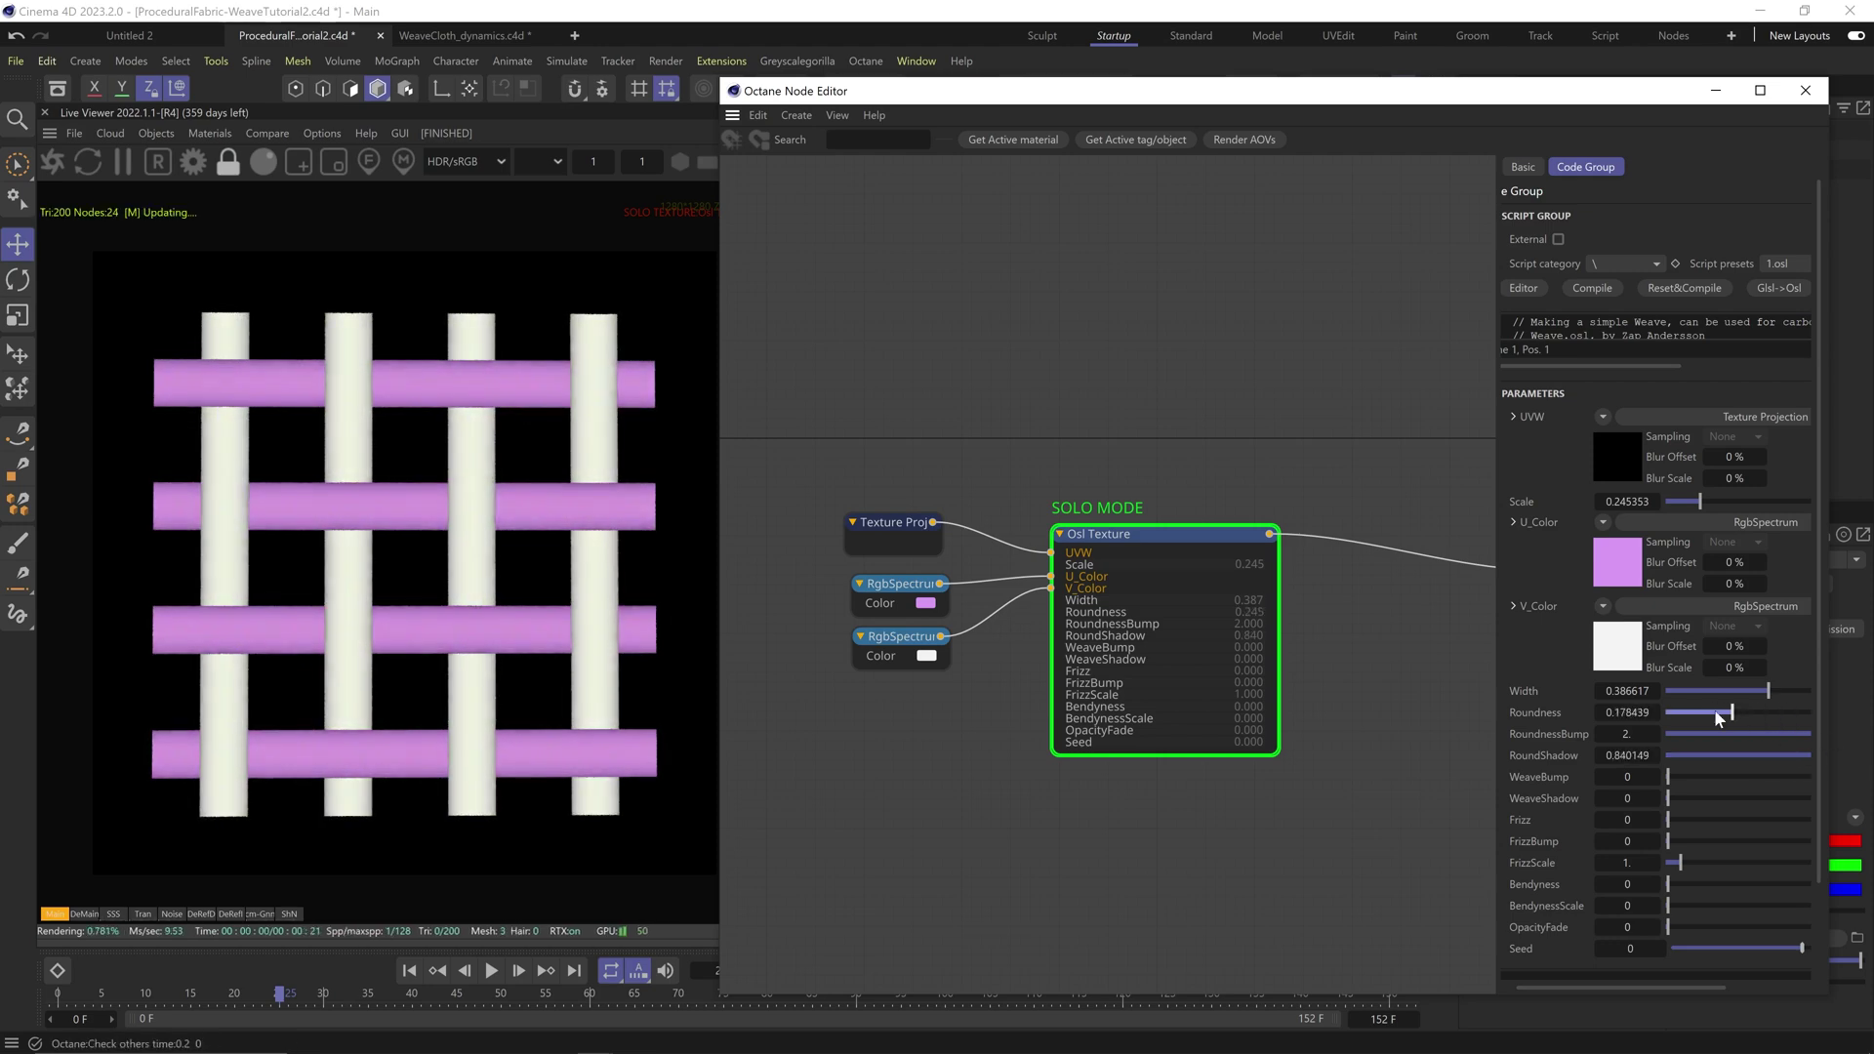
drag(1734, 714, 1773, 715)
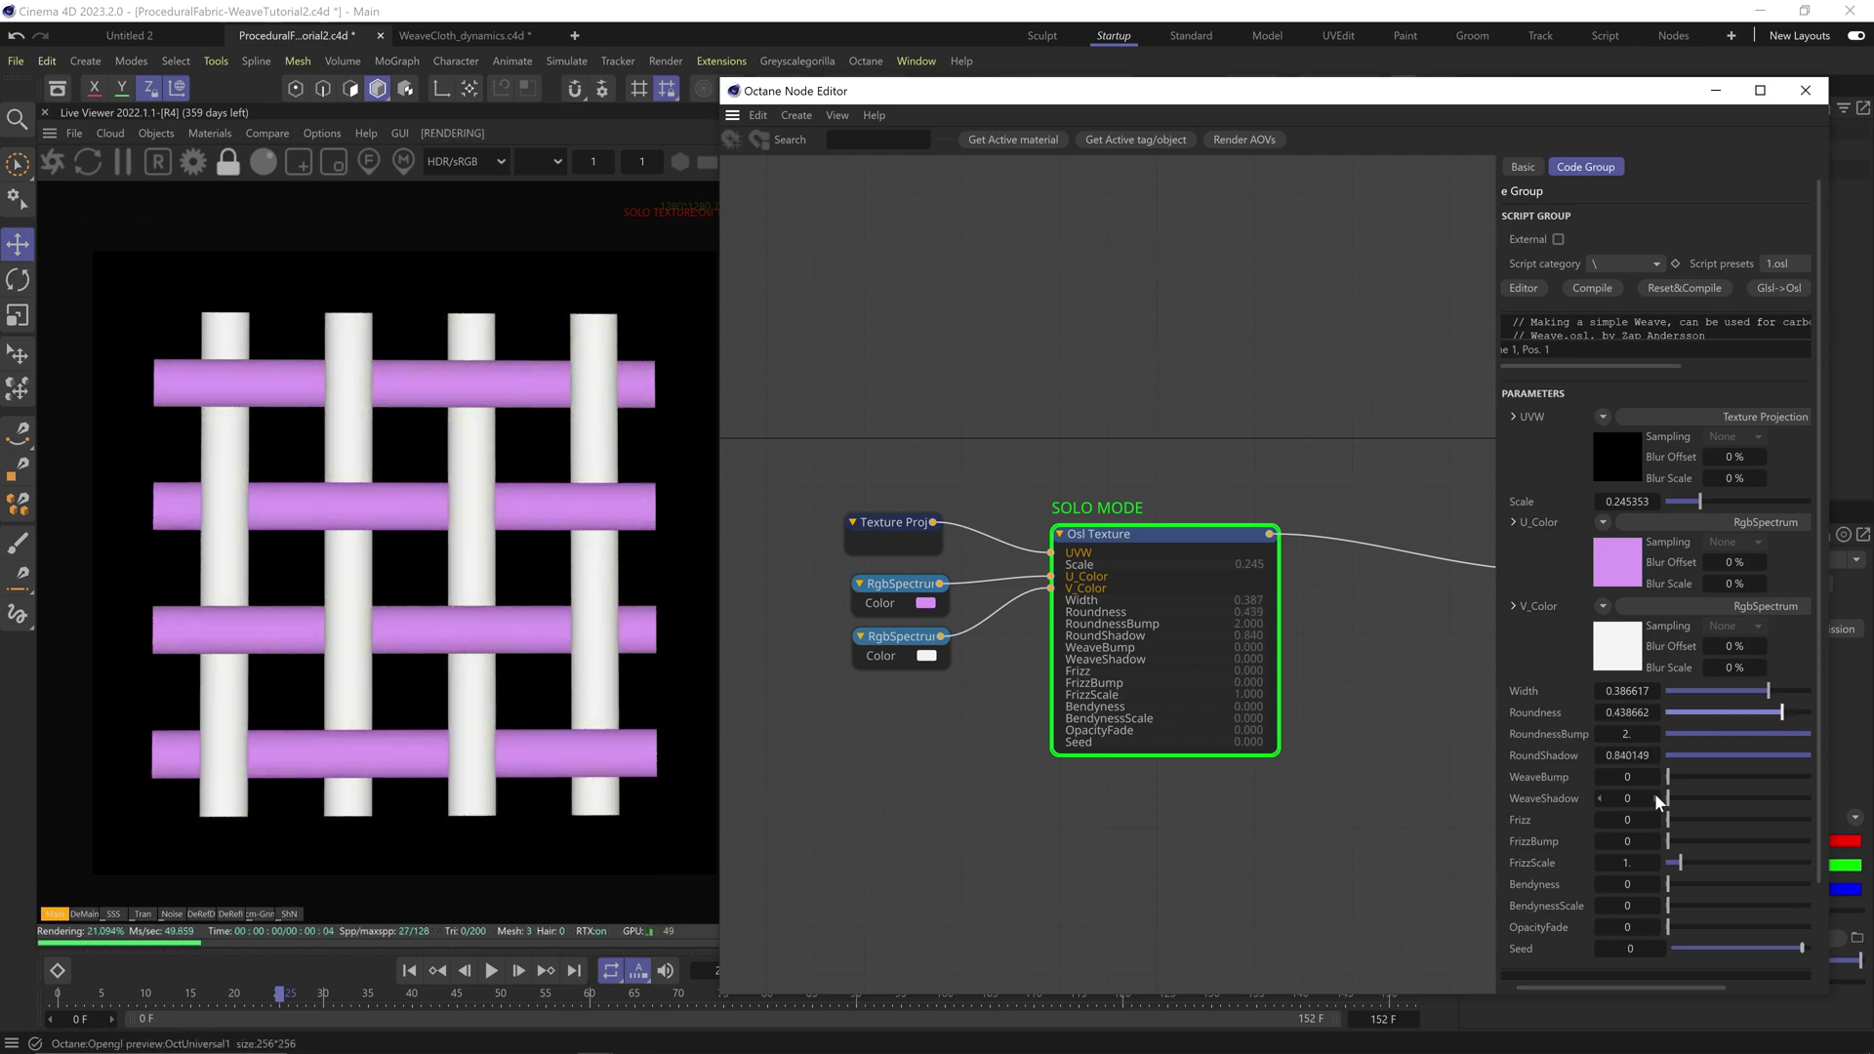
right_click(1706, 714)
right_click(1703, 735)
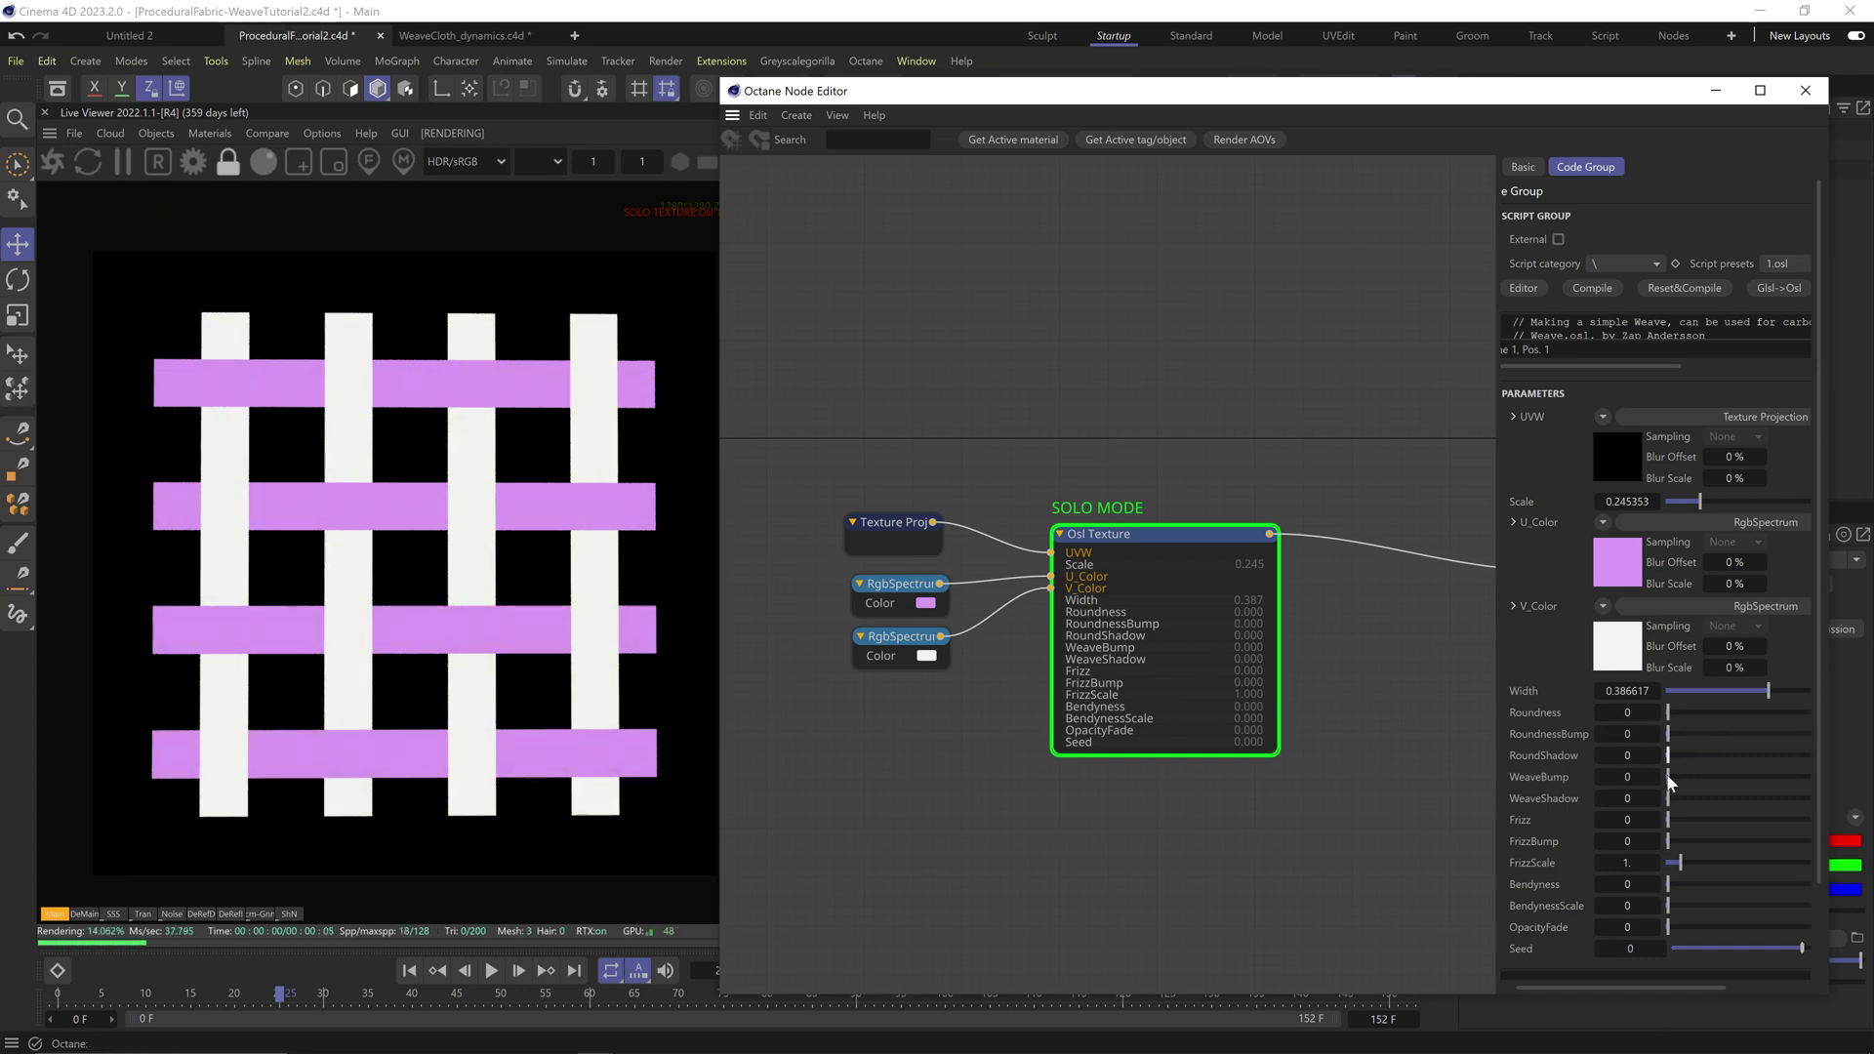
Step: Try WeaveBump at 2 with some WeaveShadow, then Frizz at about 0.338 with FrizzBump at 2, resetting each parameter to 0
drag(1676, 796, 1773, 790)
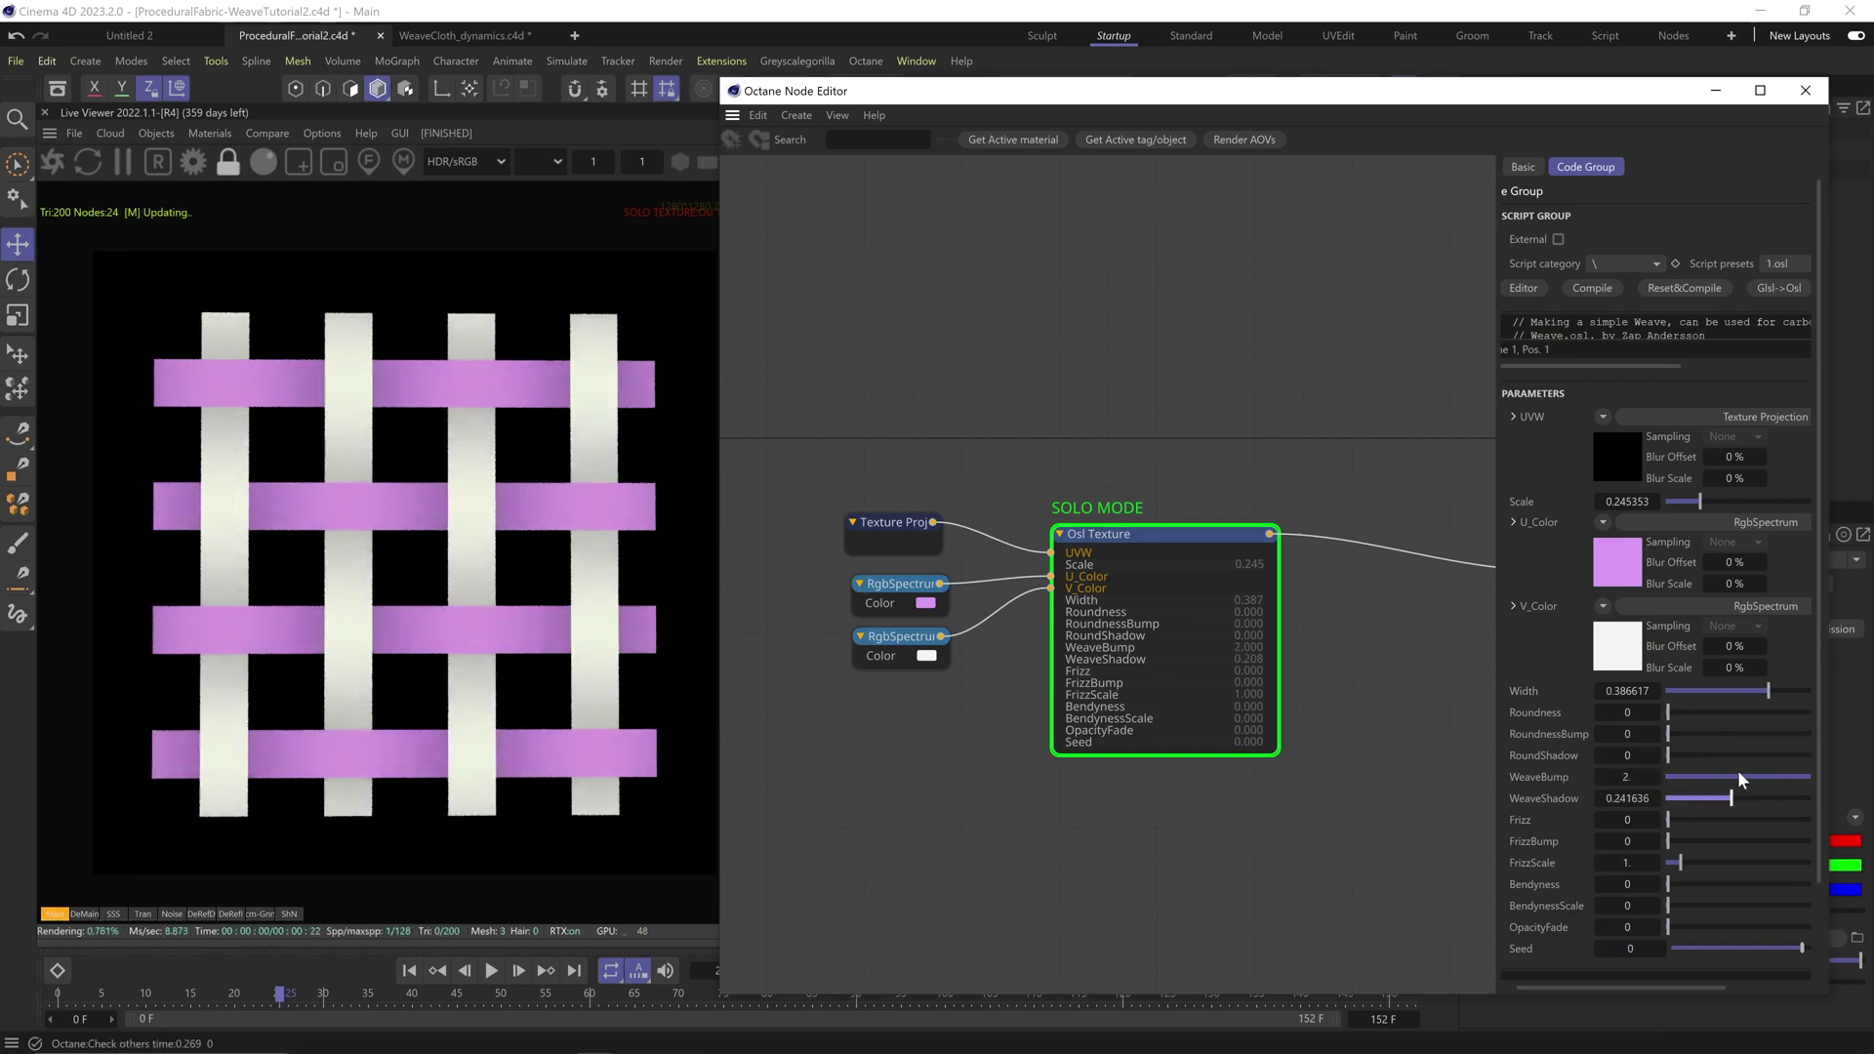
drag(1782, 771, 1623, 753)
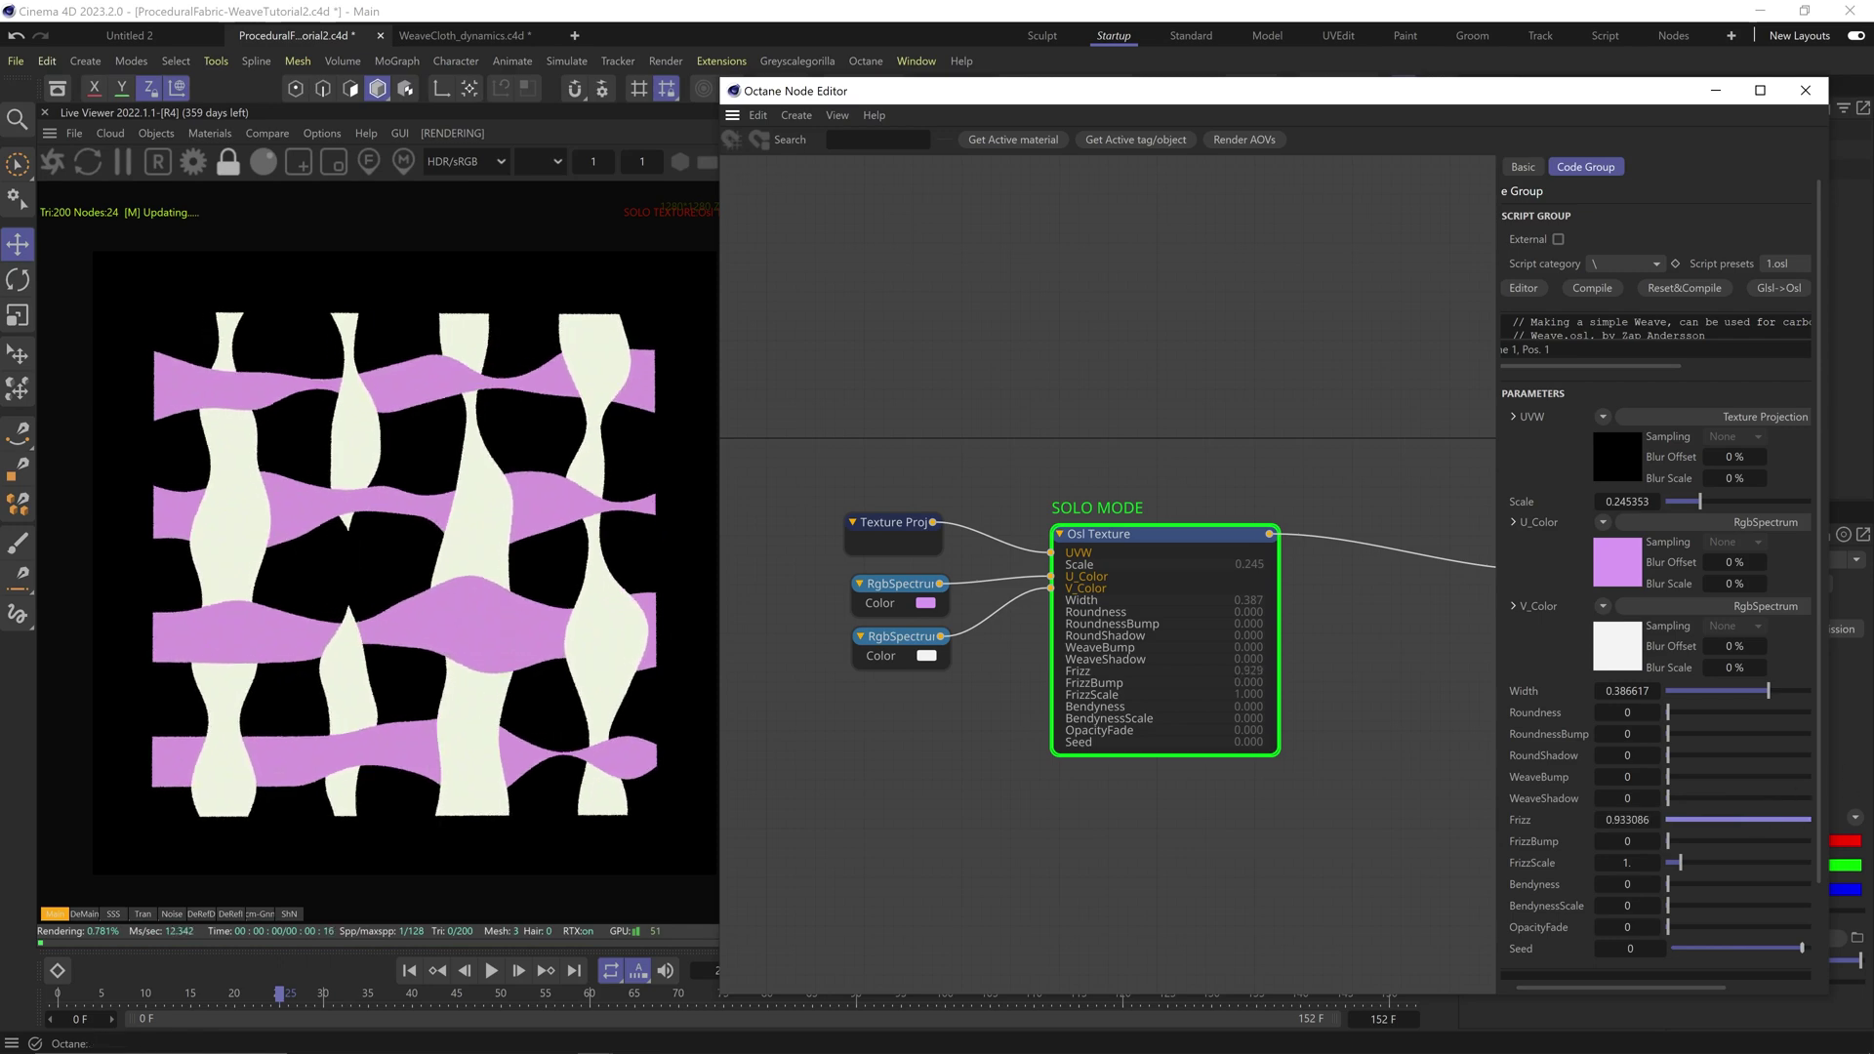
drag(1809, 820, 1746, 771)
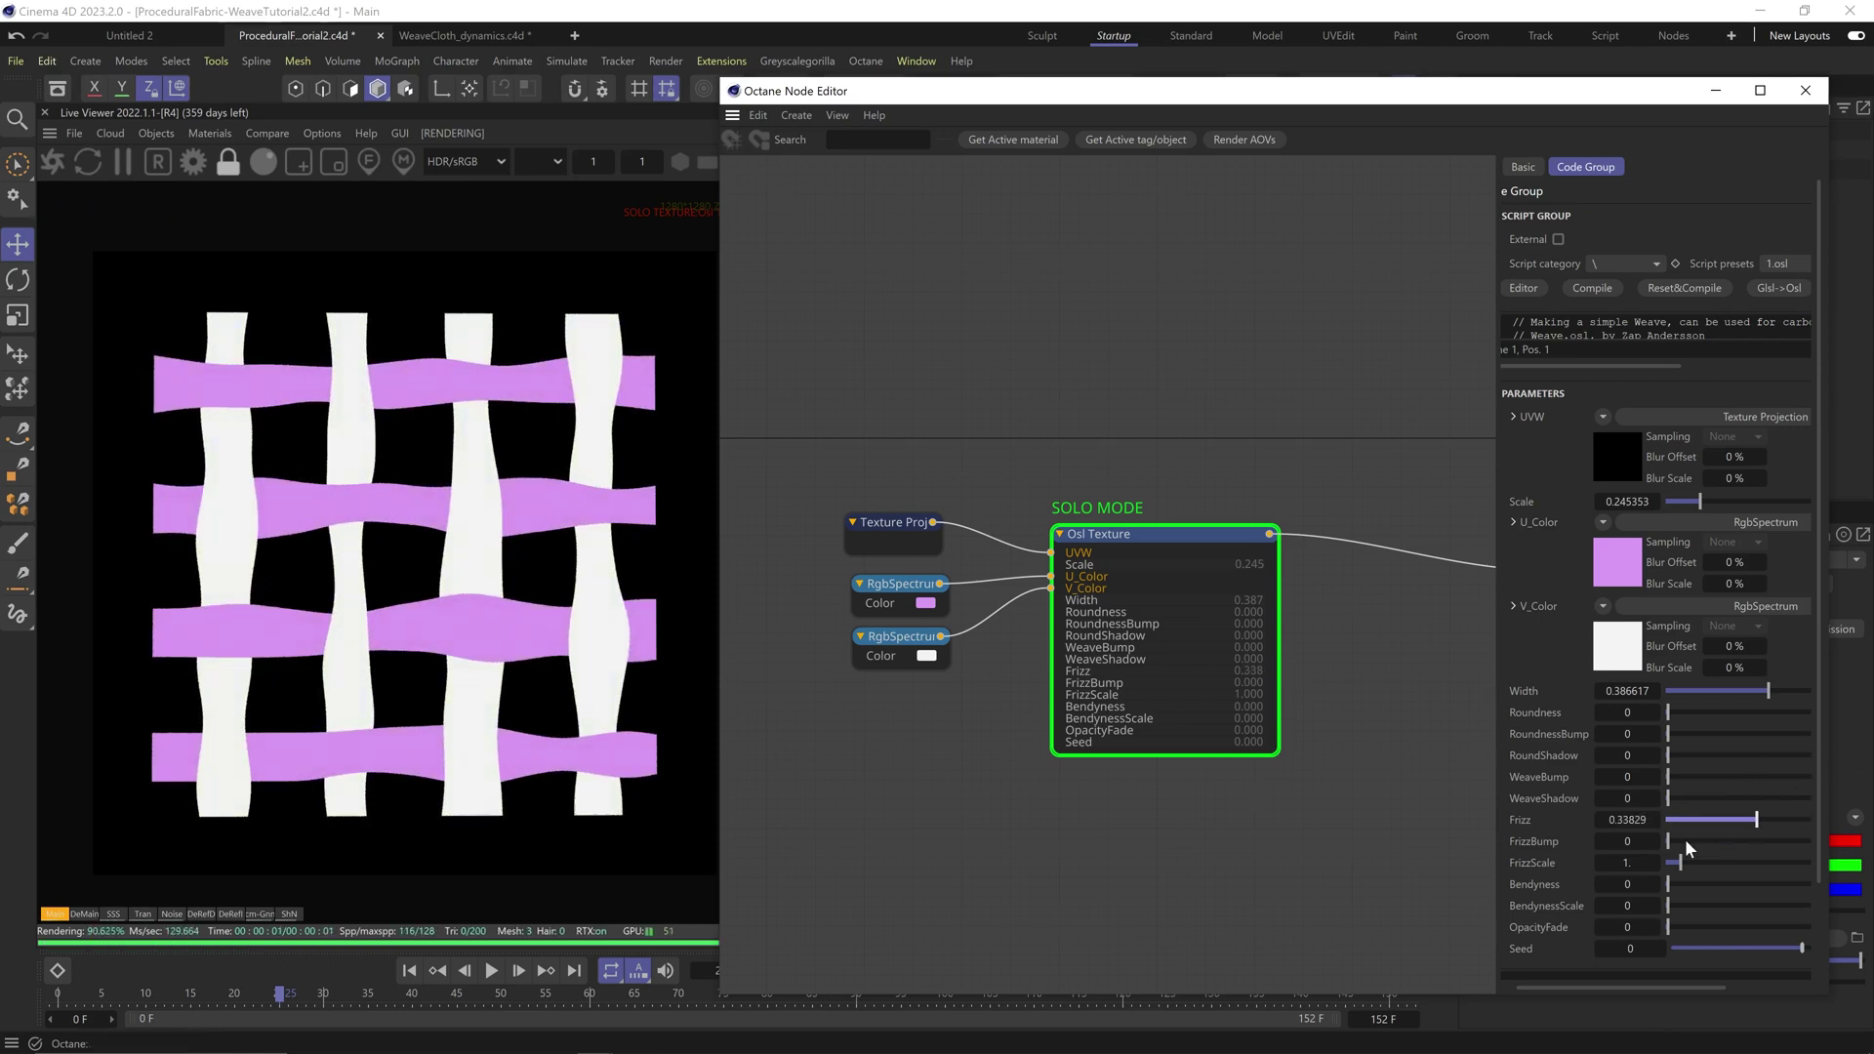
drag(1685, 840, 1811, 840)
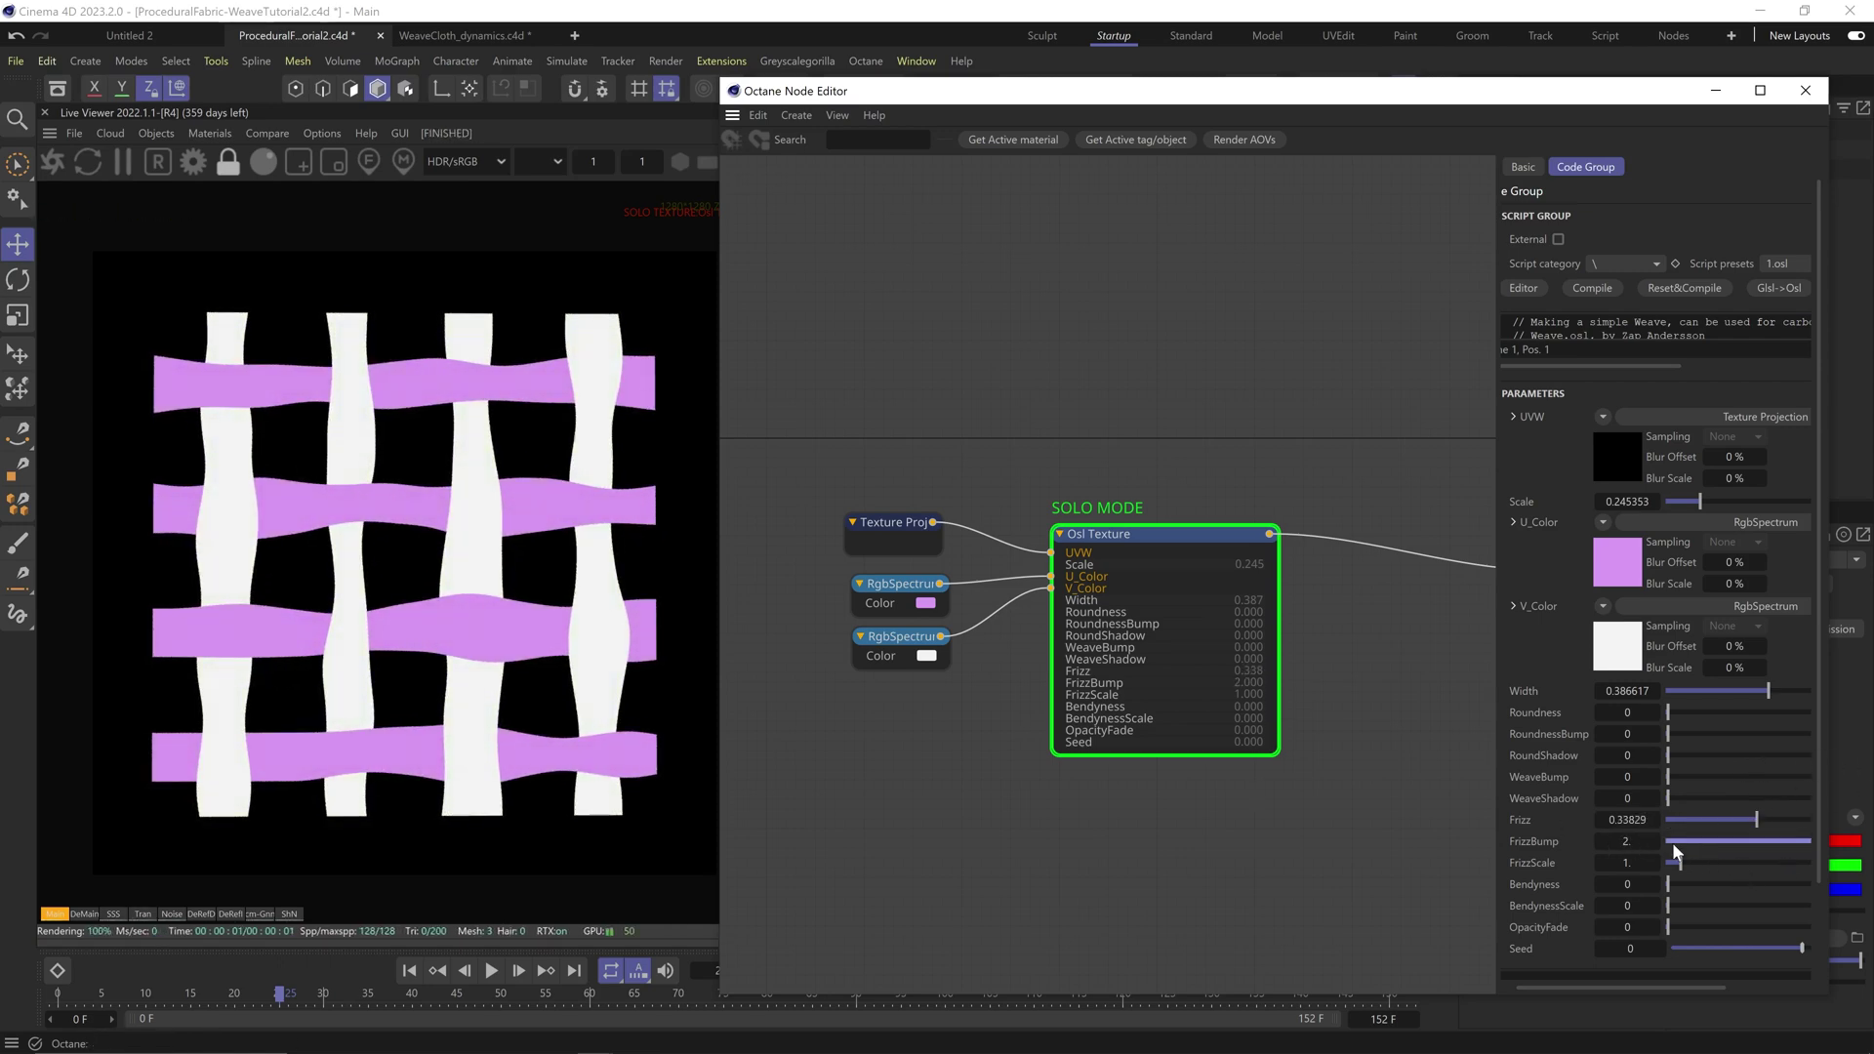
drag(1681, 863, 1687, 819)
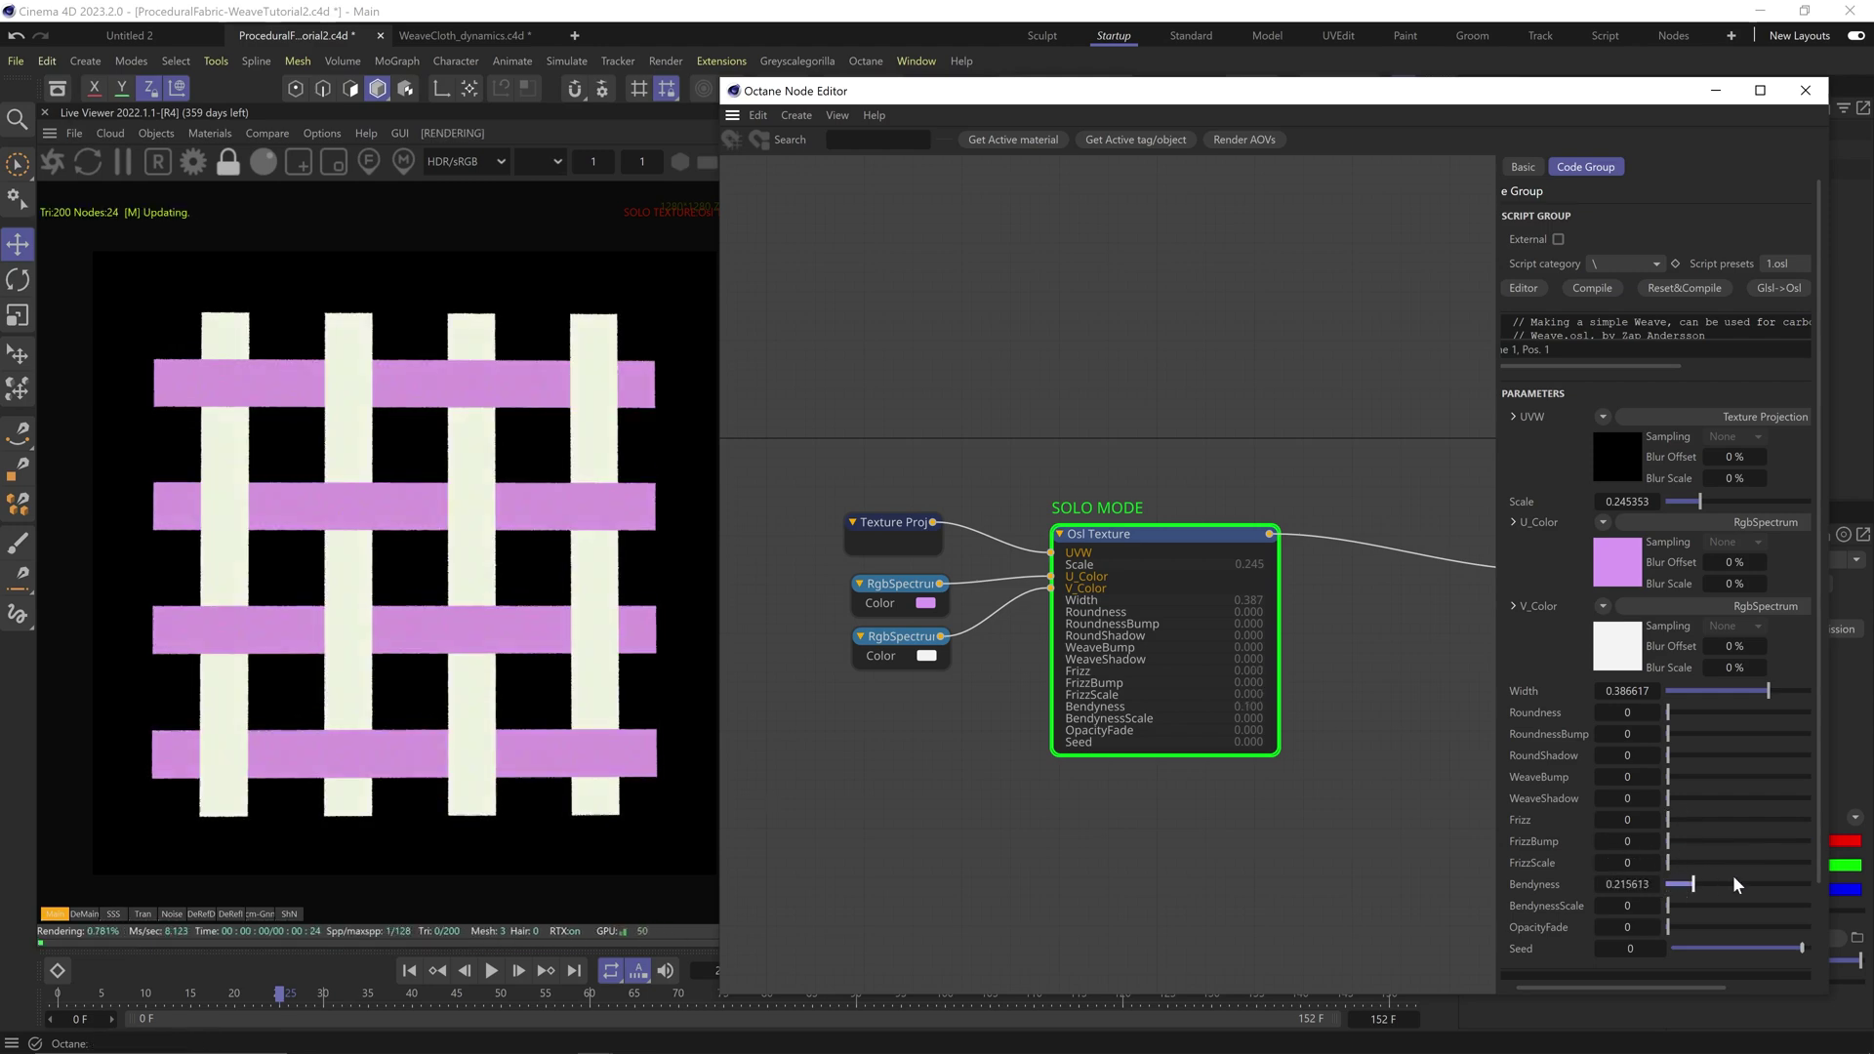
Step: Try Bendyness up to 1 with BendynessScale up to about 7.36, reset both, and raise OpacityFade to 1
drag(1668, 905, 1753, 904)
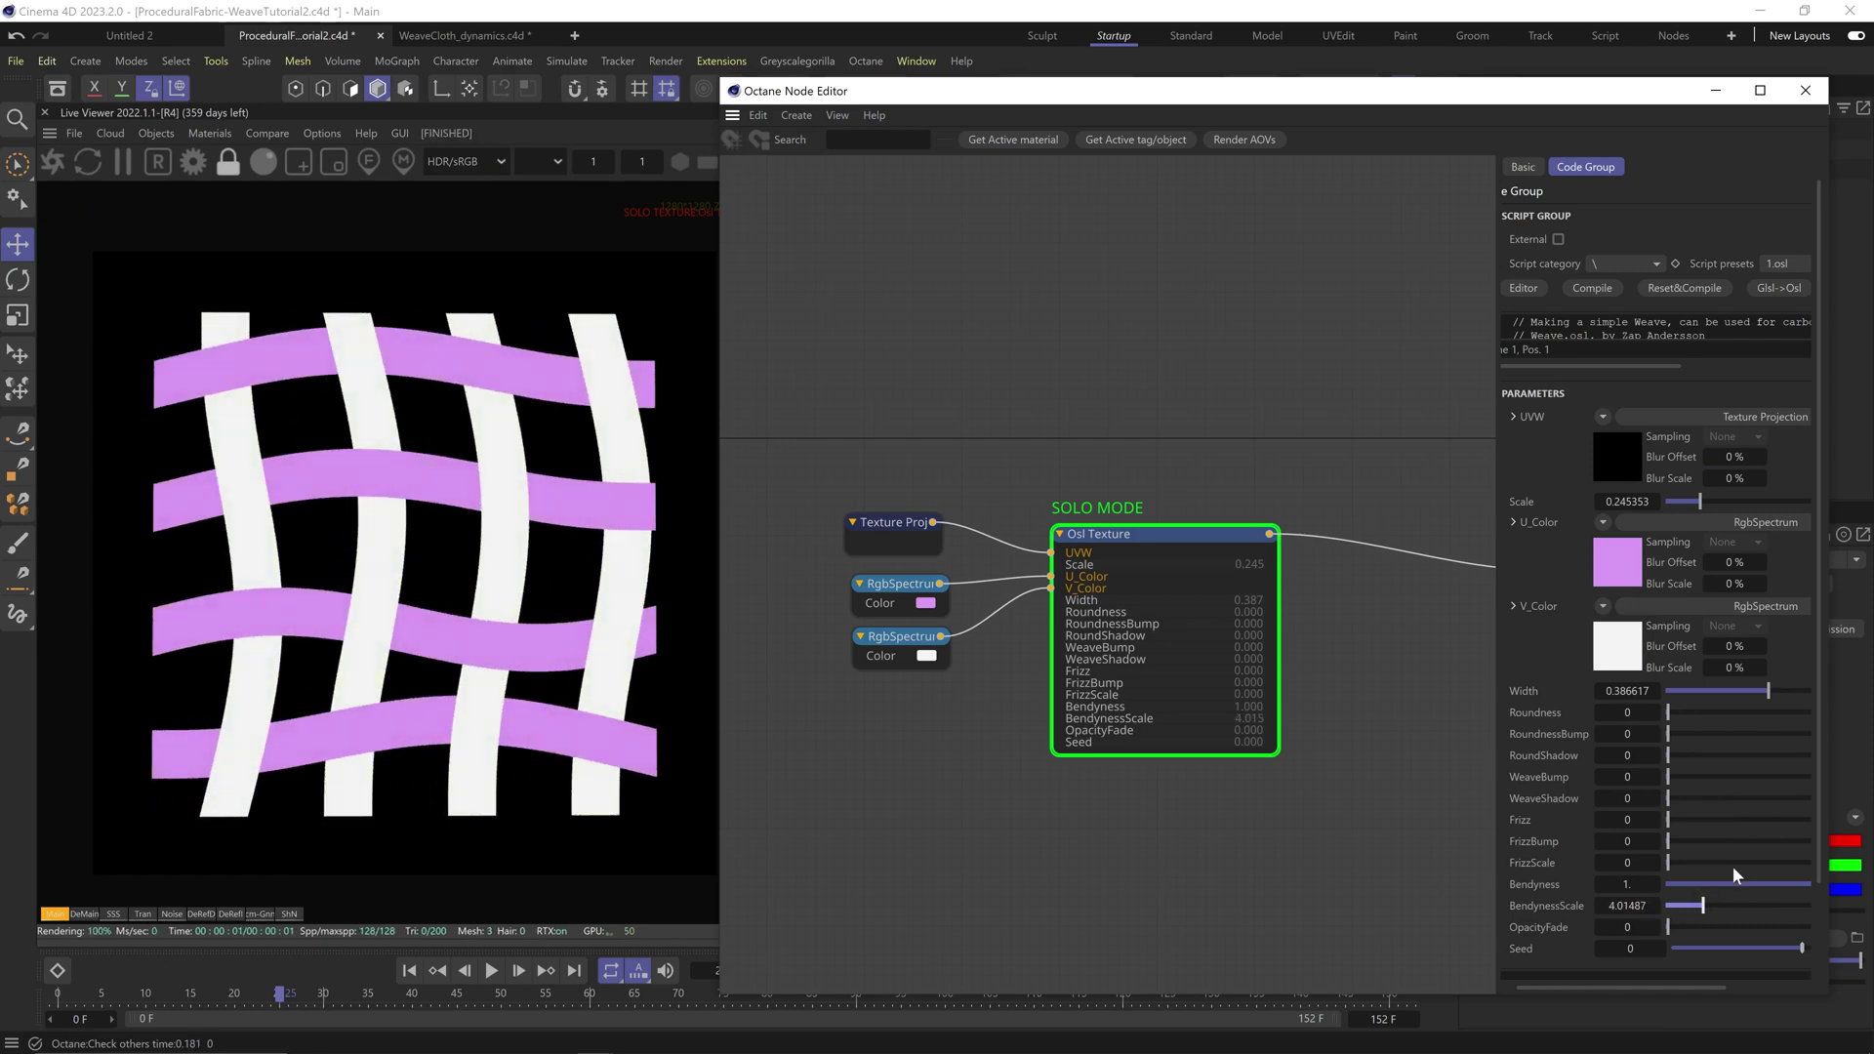
mouse_move(1736, 875)
mouse_down()
mouse_move(1795, 883)
mouse_move(1673, 906)
mouse_move(1707, 910)
mouse_move(1689, 905)
mouse_up()
drag(1668, 820, 1805, 818)
drag(1700, 863, 1661, 821)
drag(1720, 903, 1697, 865)
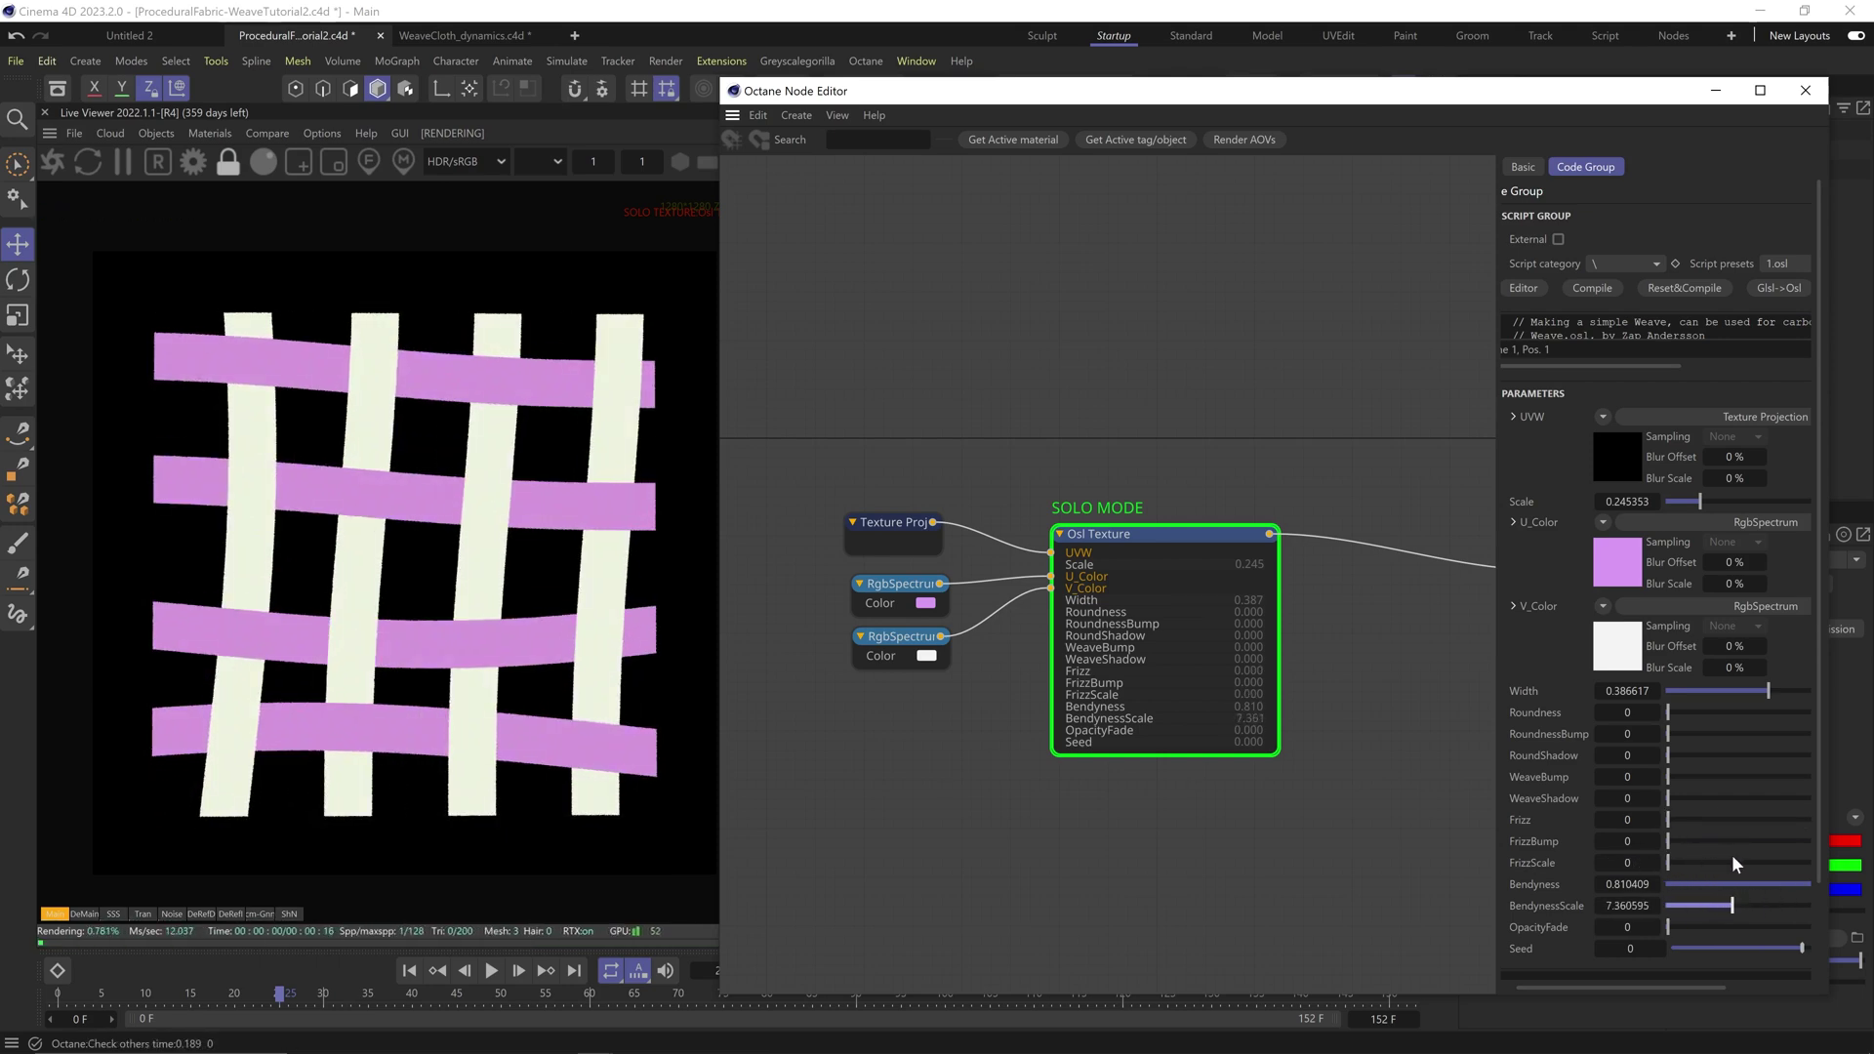
drag(1667, 927, 1812, 927)
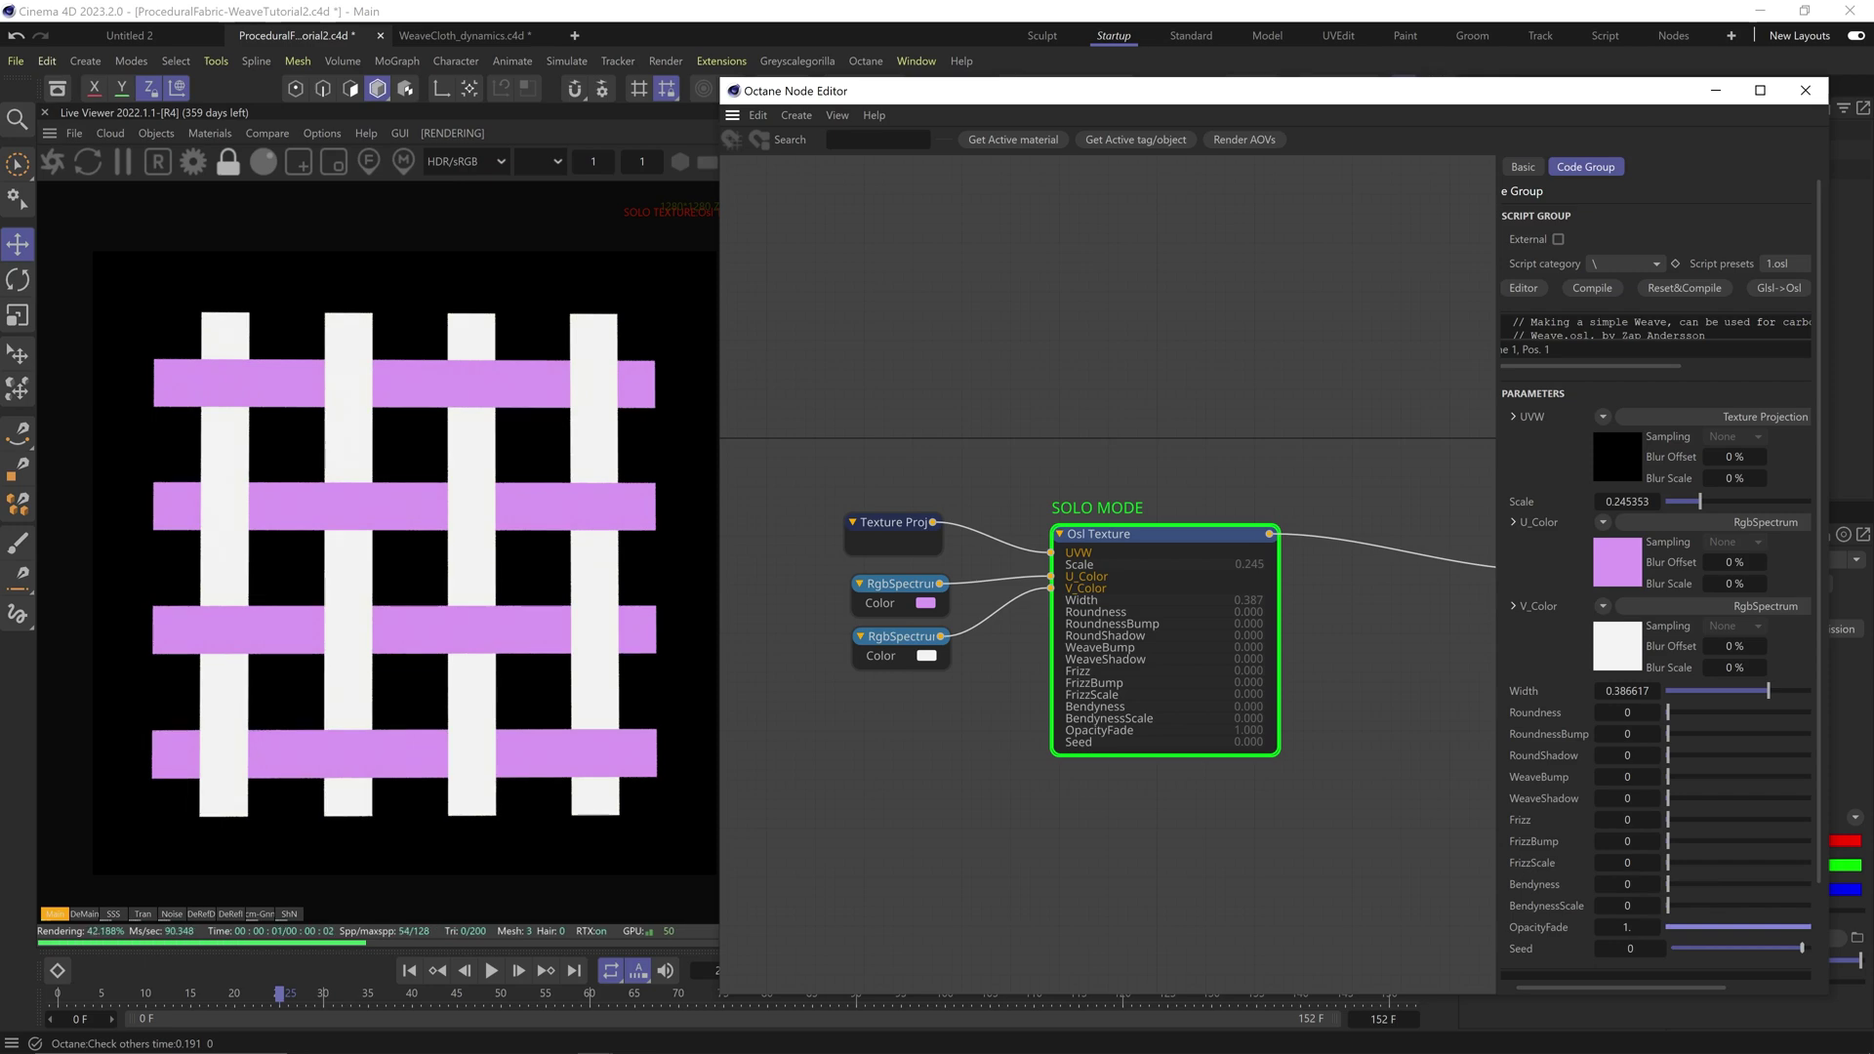
Step: Set Frizz to about 0.346 and Seed to 310192082, keeping FrizzBump, FrizzScale, Bendyness, BendynessScale and OpacityFade at 0
drag(1669, 863, 1761, 808)
mouse_move(1801, 948)
mouse_down()
mouse_move(1675, 934)
mouse_move(1805, 928)
mouse_up()
drag(1698, 905, 1657, 903)
drag(1678, 884, 1656, 883)
drag(1679, 862, 1656, 862)
drag(1672, 841, 1656, 839)
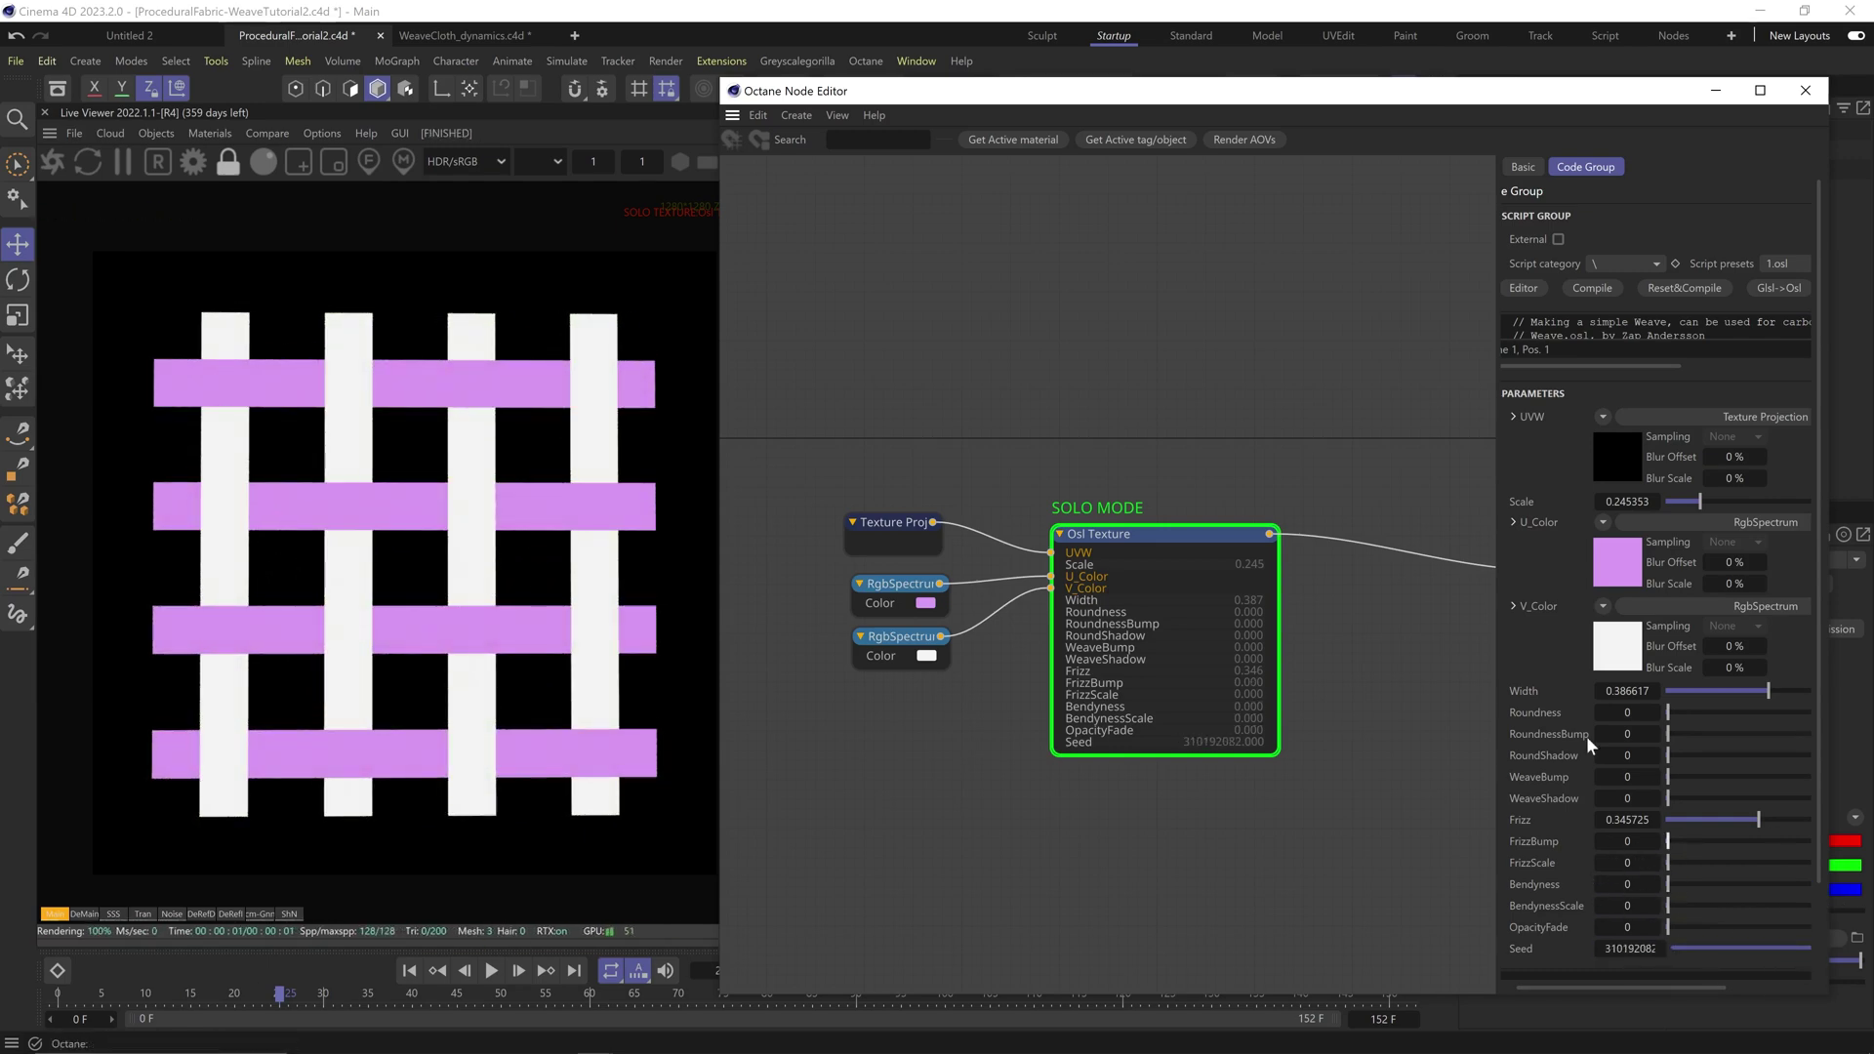
Step: Set Roundness to about 0.7, RoundShadow 0.53, WeaveShadow 0.1, Frizz 0.11, FrizzScale 0.97, Bendyness 0.02 and BendynessScale 0.67
drag(1669, 712, 1852, 708)
drag(1763, 755, 1807, 752)
click(1690, 798)
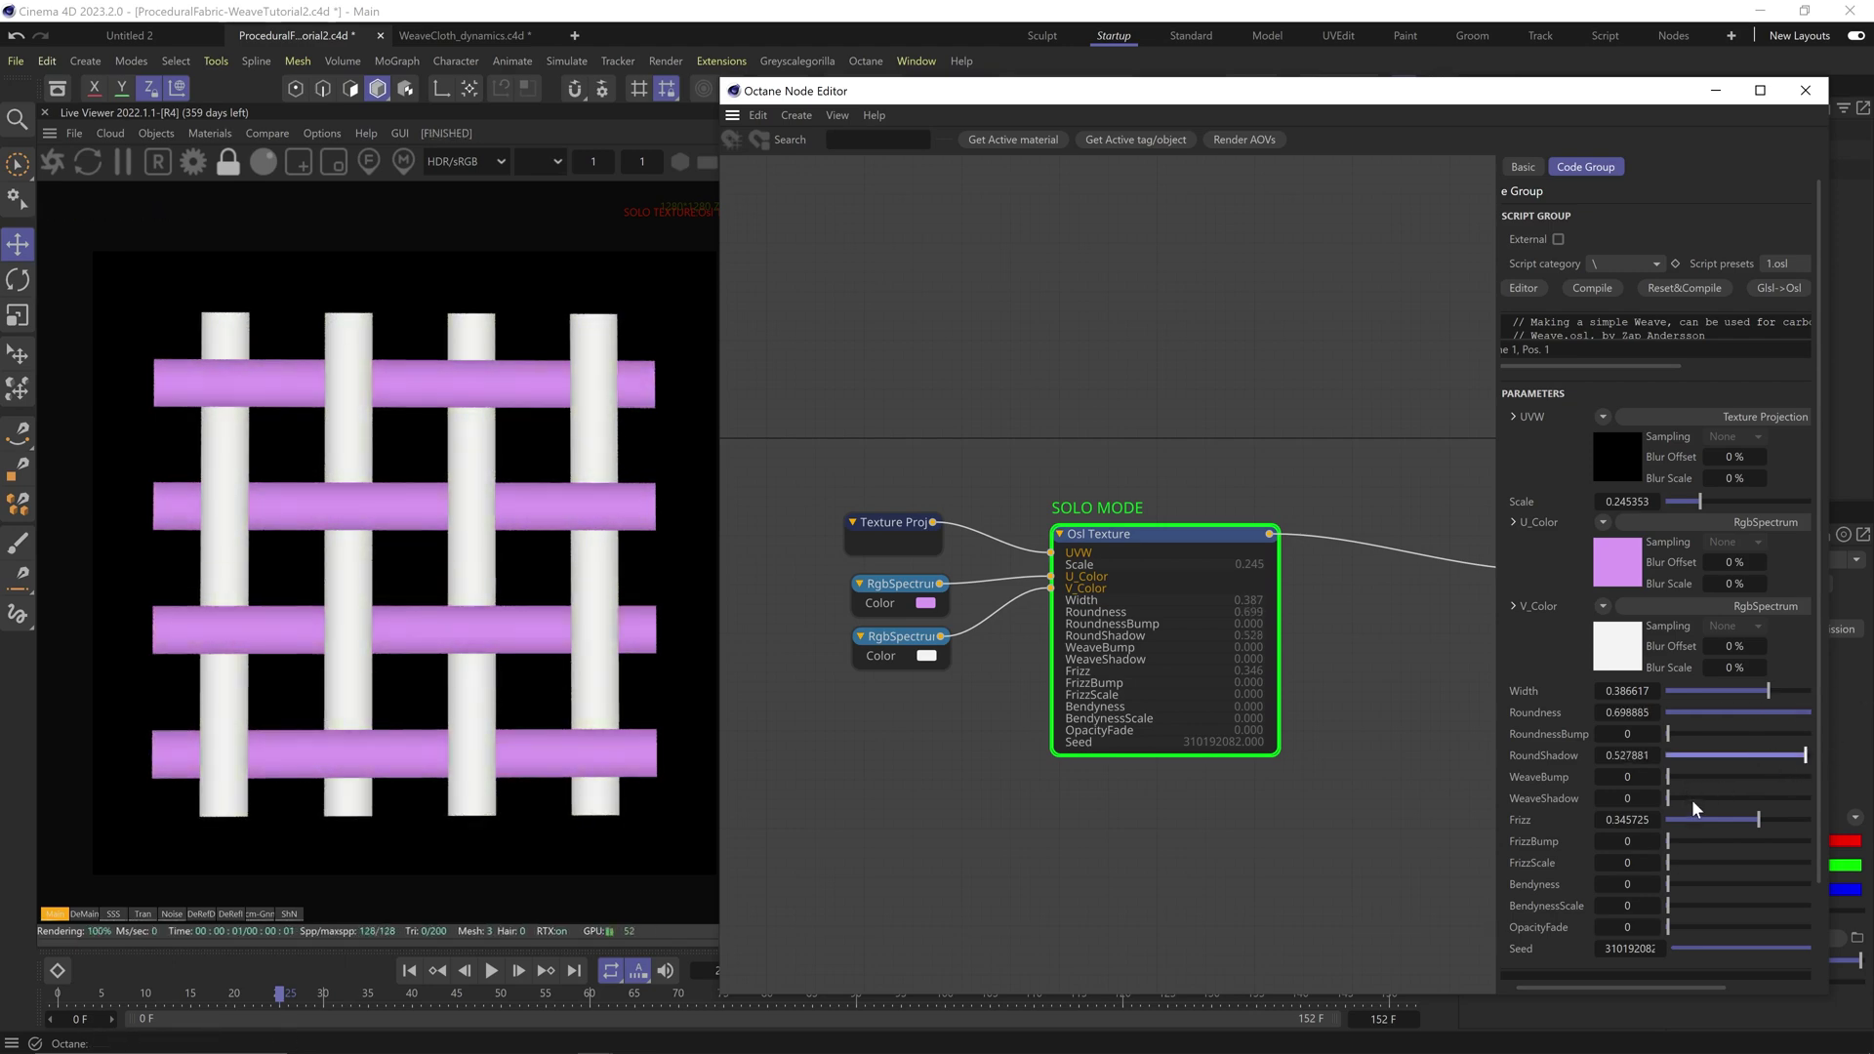
drag(1754, 820, 1673, 908)
drag(1688, 884, 1674, 881)
Step: Add an Octane noise node beside the OSL Texture's input nodes
mouse_move(775, 391)
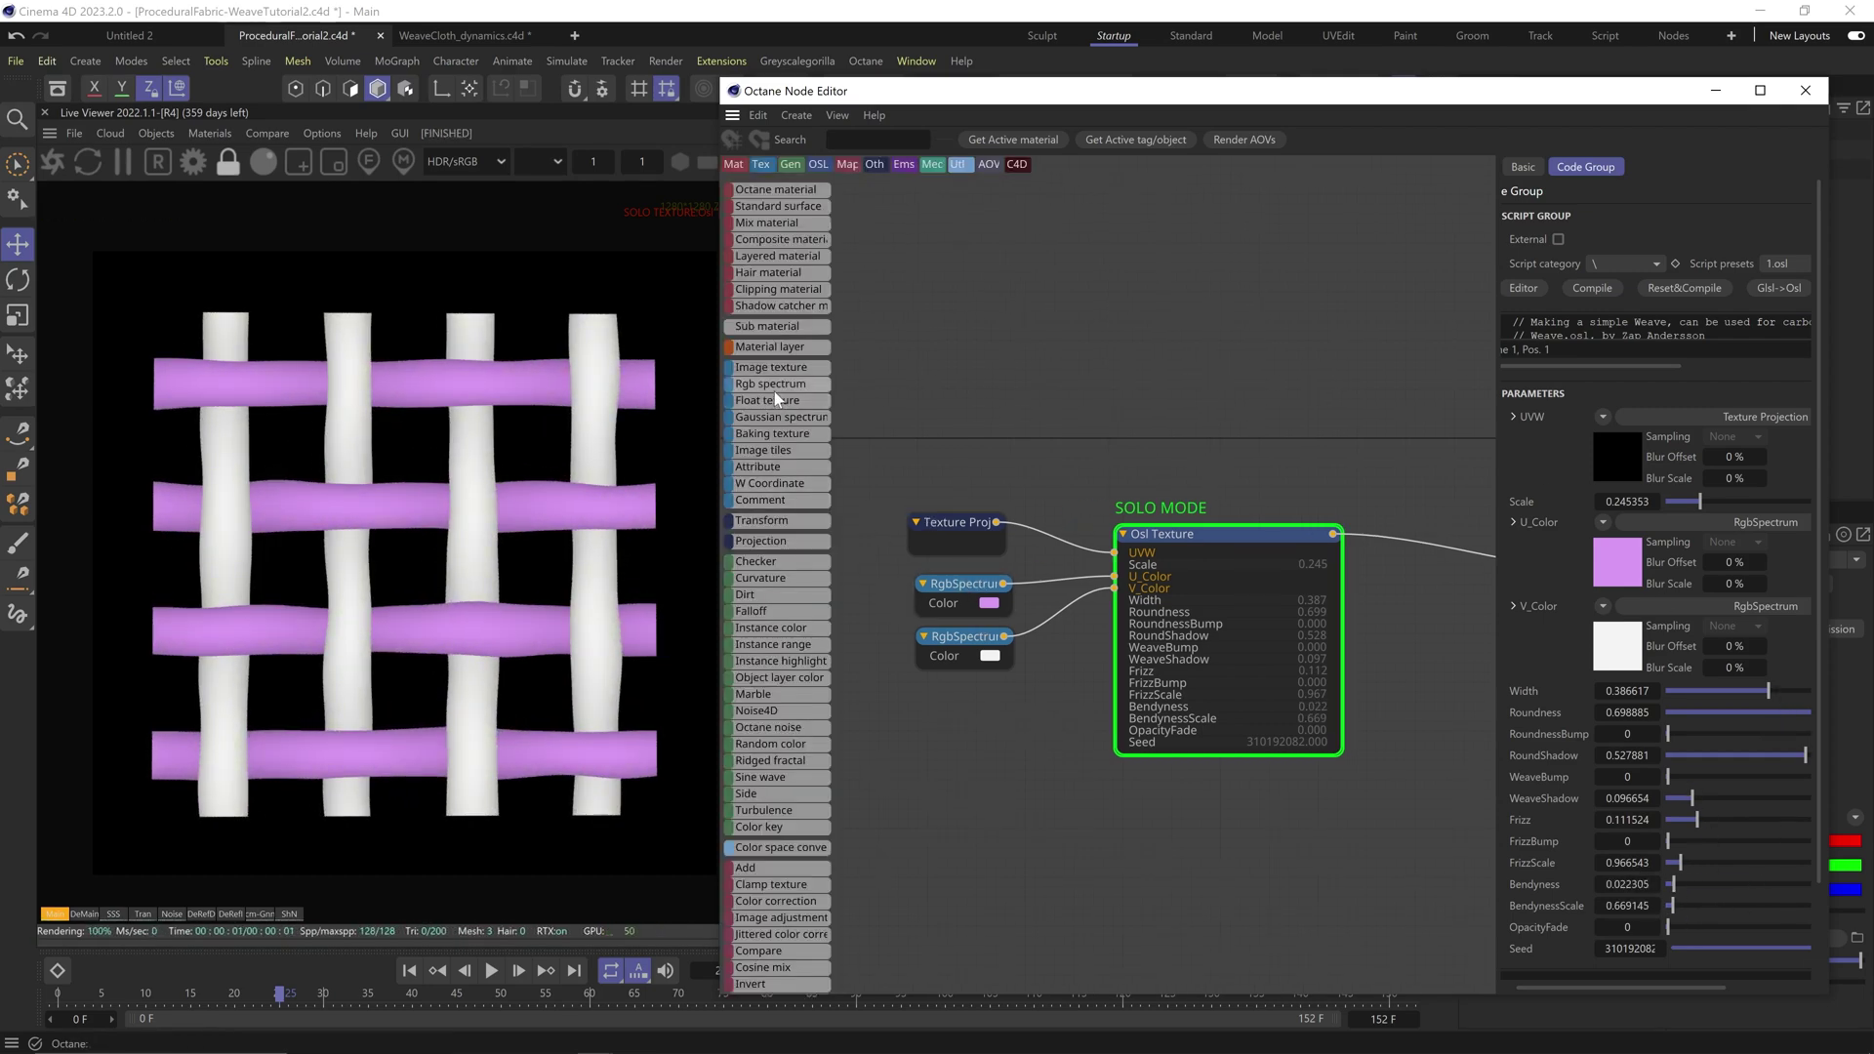
drag(775, 728, 952, 752)
middle_drag(1018, 721, 1119, 754)
drag(1097, 788, 1011, 617)
Step: Add a UVW Transform node below the noise and feed the noise output into its Texture input
double_click(927, 619)
click(1069, 641)
key(Delete)
text(uvw)
key(Return)
drag(1036, 757, 983, 720)
middle_drag(982, 720, 1128, 693)
drag(1136, 751, 1014, 605)
drag(1132, 635, 1089, 811)
Step: Route the noise through a Gradient into U_Color and the UVW Transform through a second Gradient into V_Color, replacing the RGB Spectrum inputs
drag(980, 530, 1177, 587)
text(grad)
key(Return)
drag(1206, 649, 1260, 725)
drag(1128, 753, 1164, 663)
click(1303, 681)
drag(1265, 721, 1257, 798)
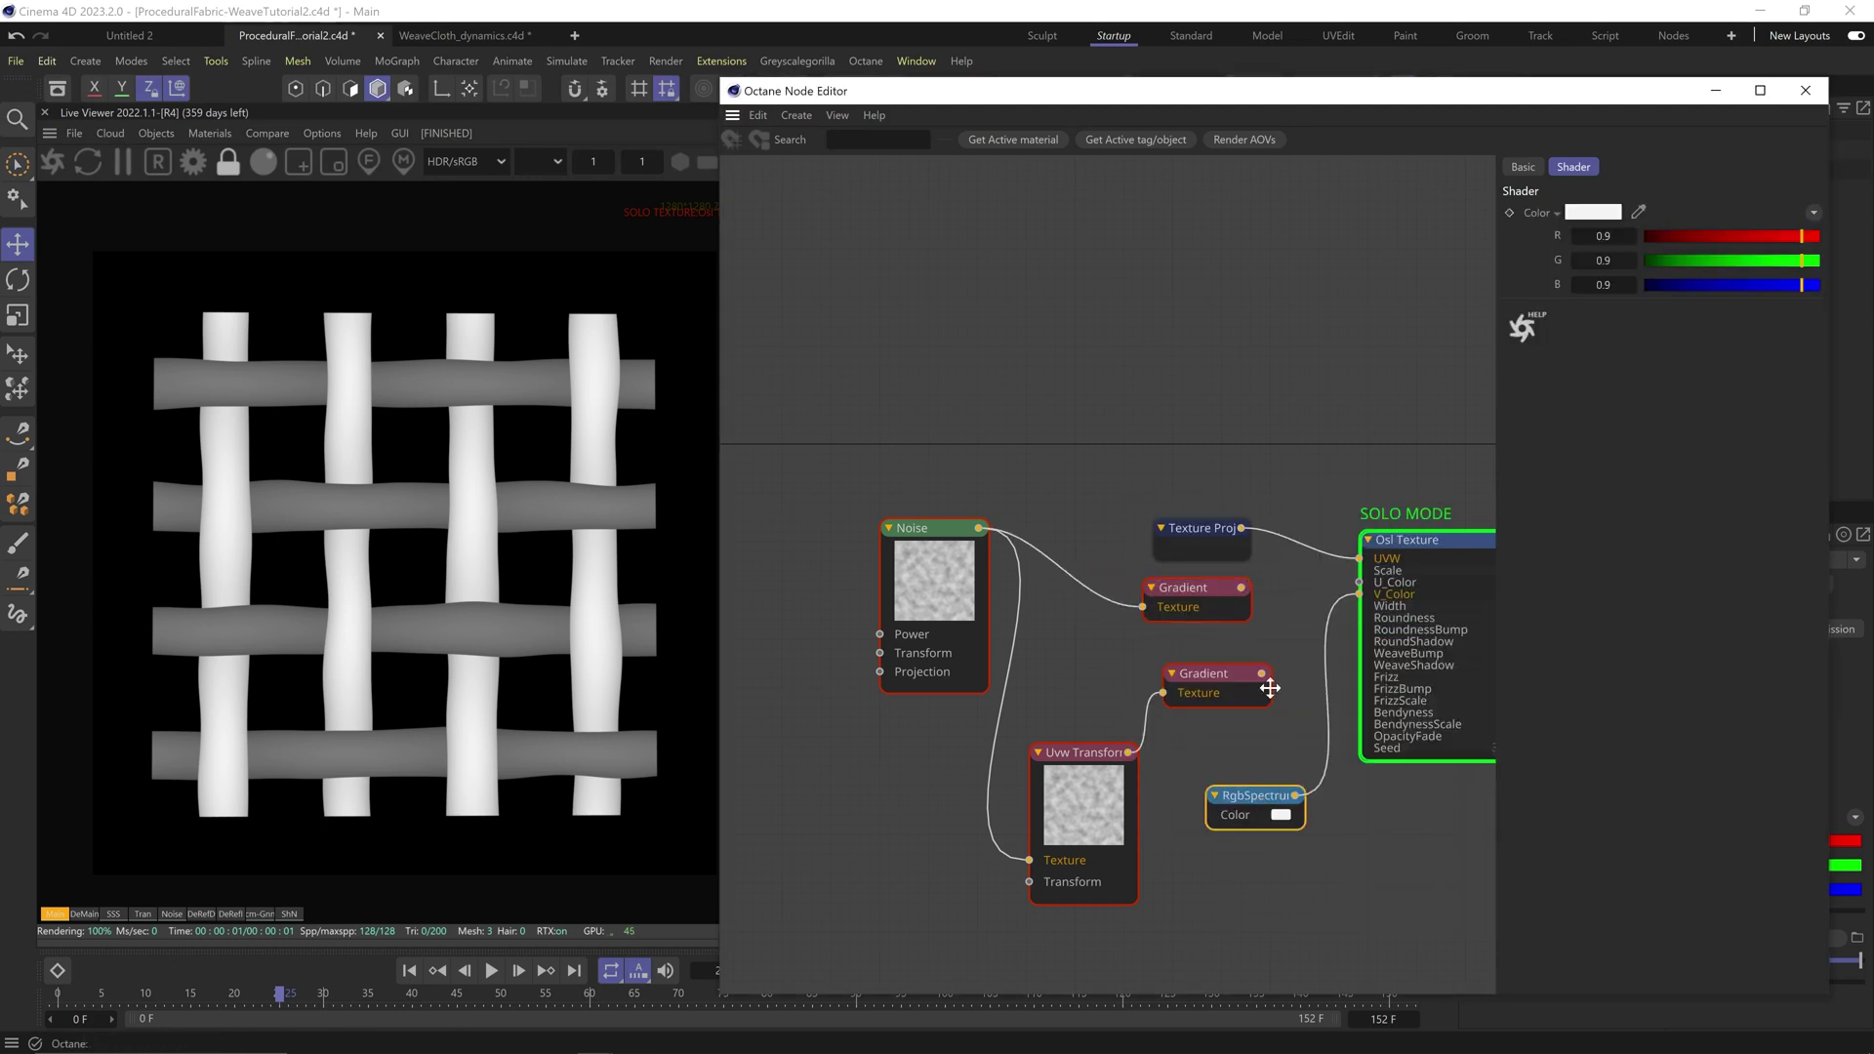
drag(1242, 587, 1262, 673)
Step: Add a Transform to the noise and stretch it into fibres with S.X and S.Z about 2.073 and S.Y about 0.04, aspect ratio locked
click(934, 580)
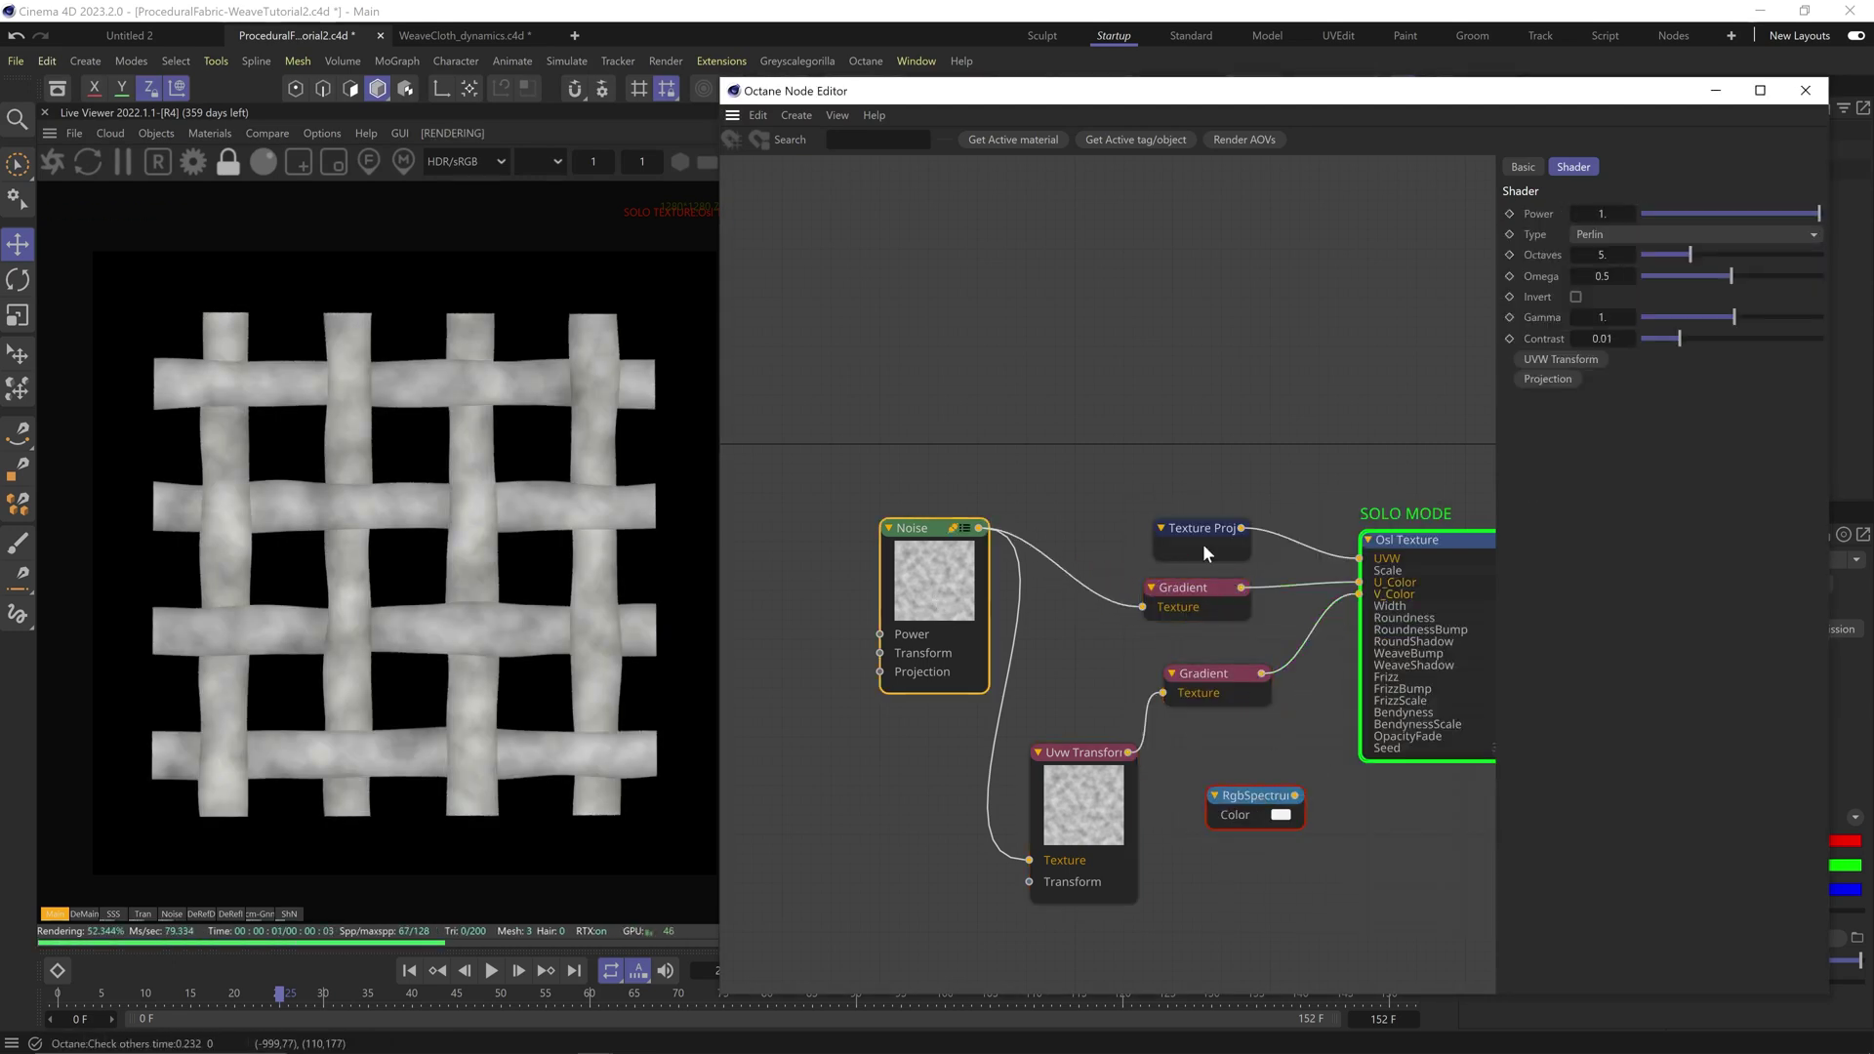
drag(879, 653, 832, 651)
click(761, 520)
drag(1628, 416, 1791, 399)
click(1627, 376)
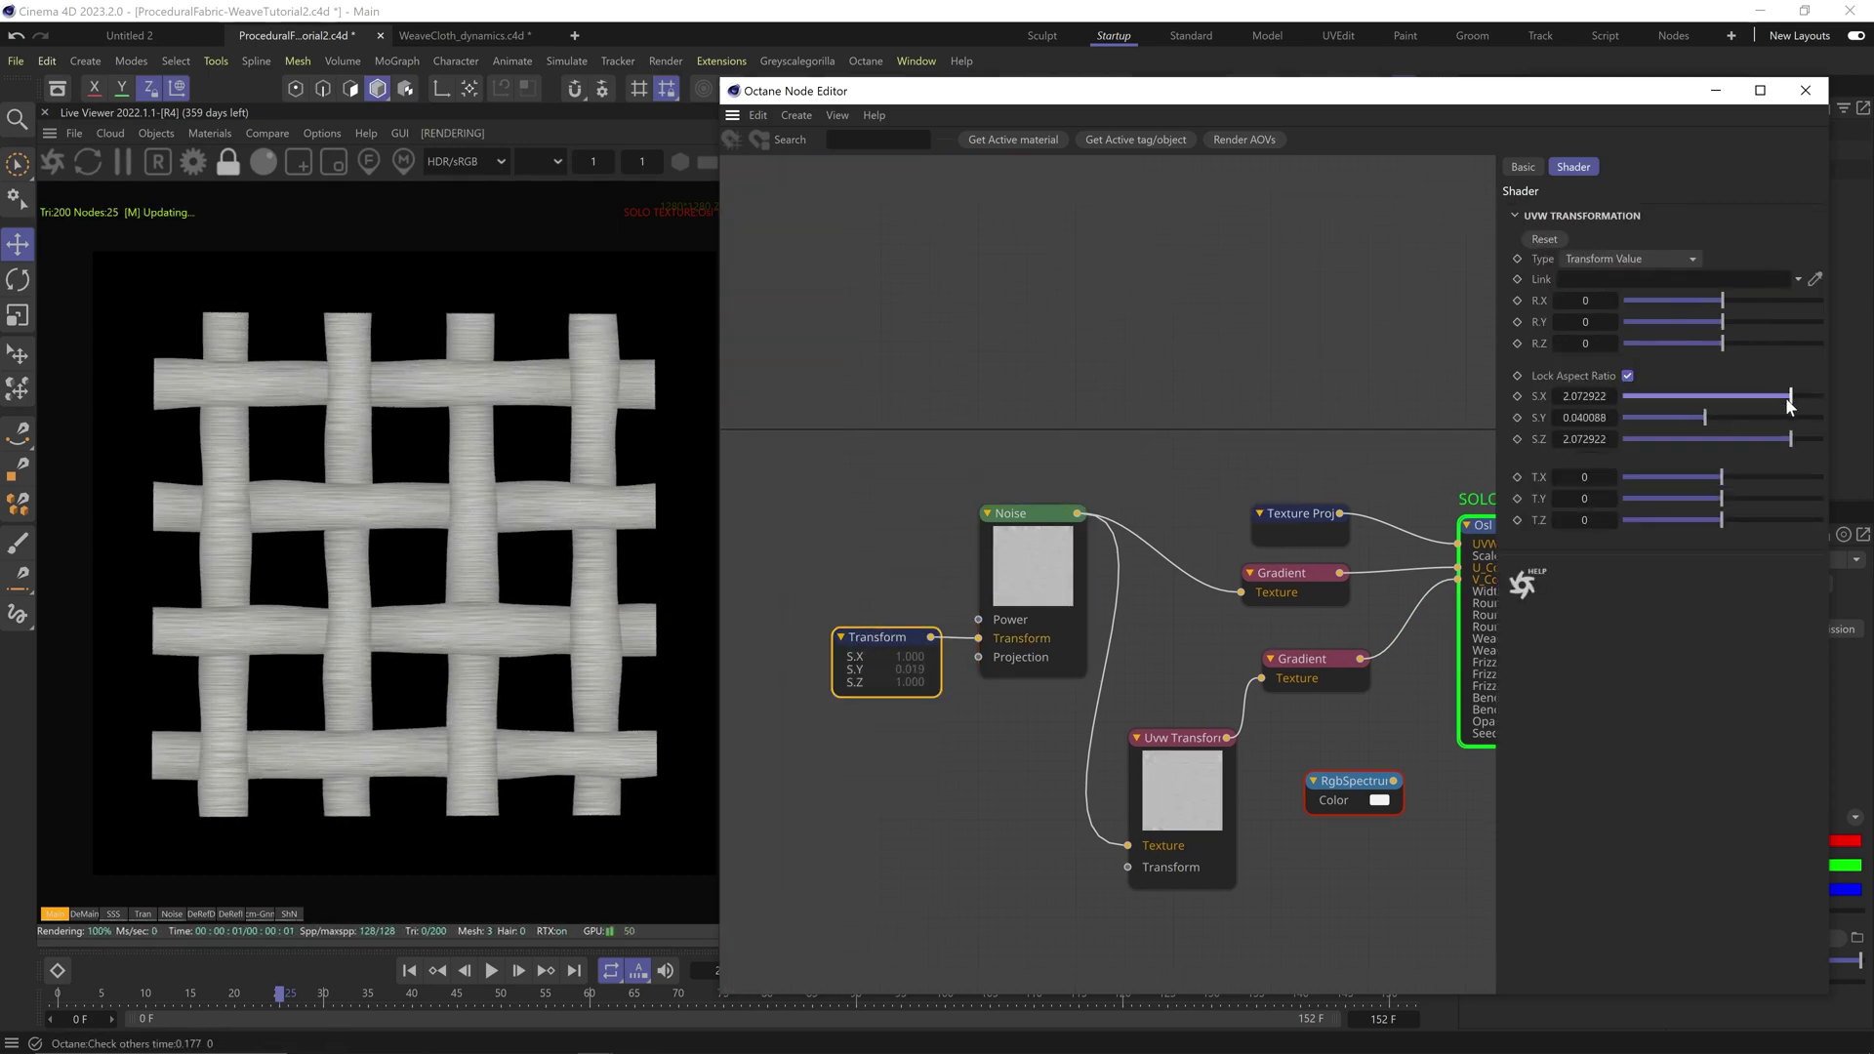
Step: Add a Transform to the UVW Transform node and set its R.Z rotation to 90
click(1182, 738)
click(1564, 298)
click(1048, 866)
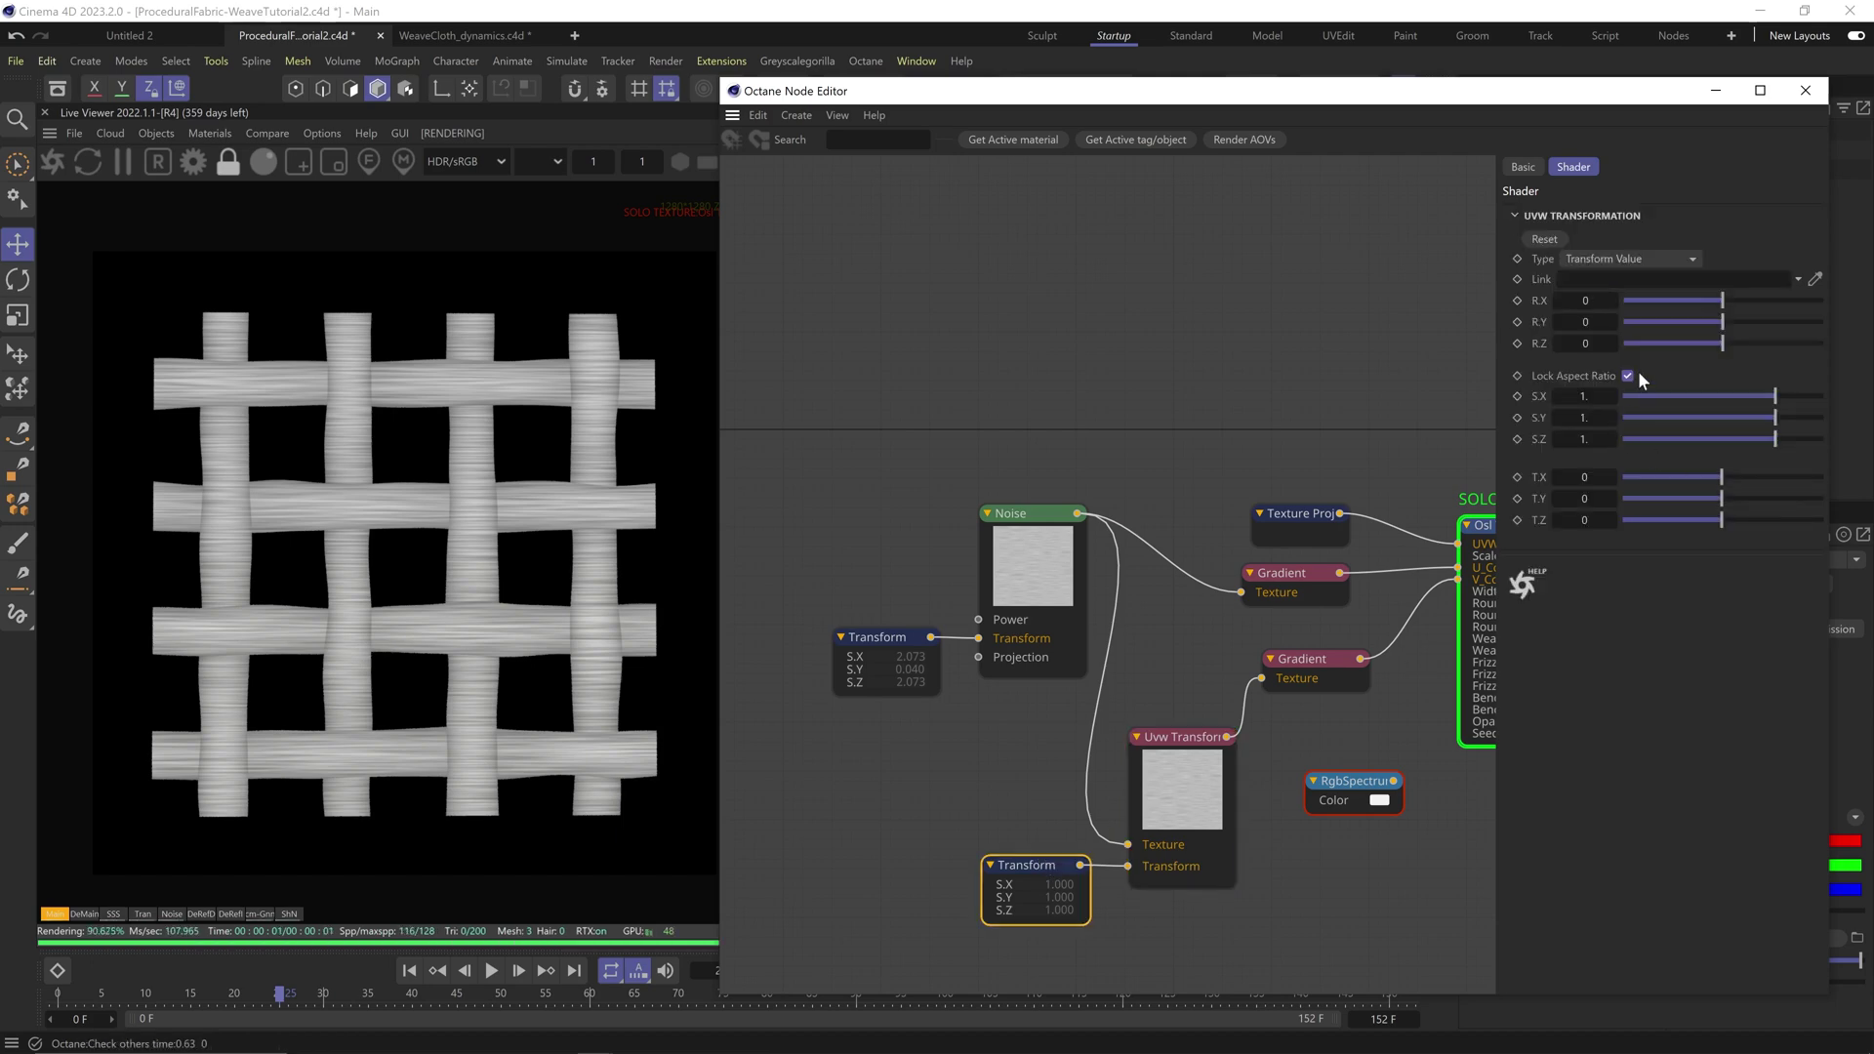
drag(1569, 344, 1635, 352)
text(90)
key(Return)
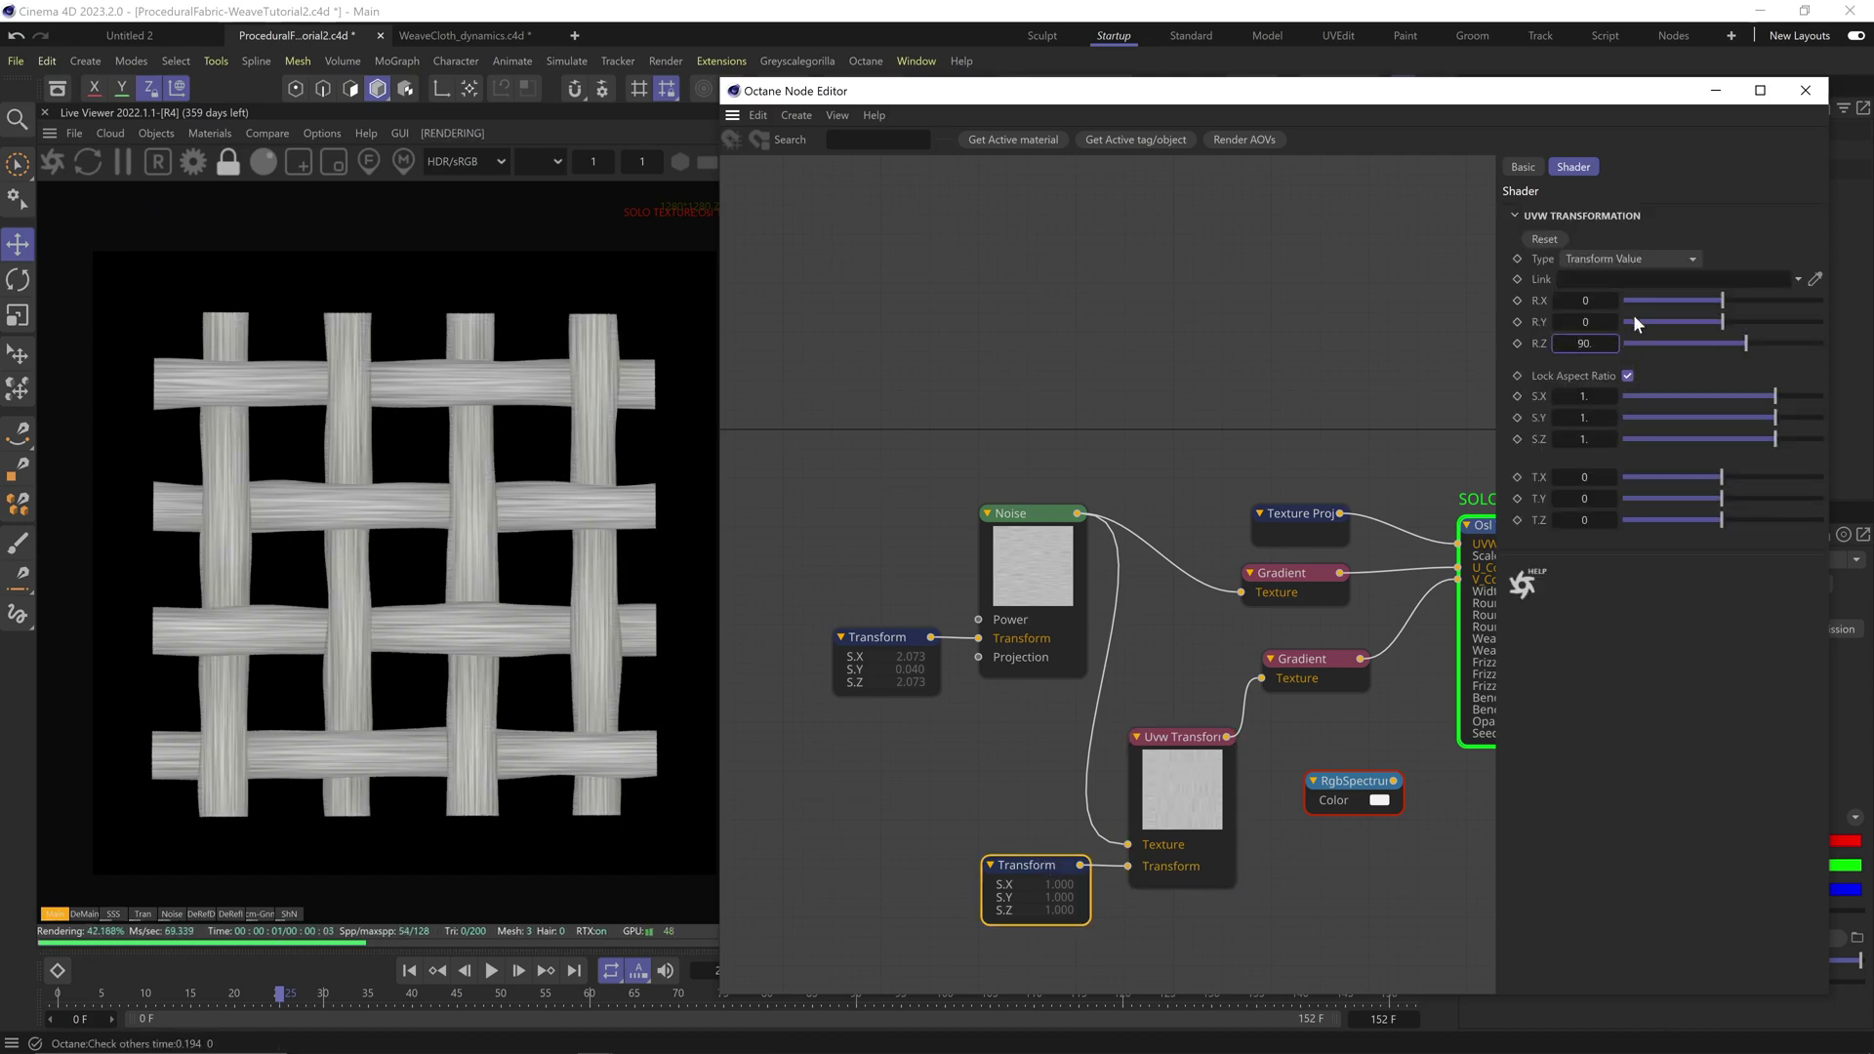
Step: Set the R.Z rotation of the Transform feeding the noise to 90
click(1591, 344)
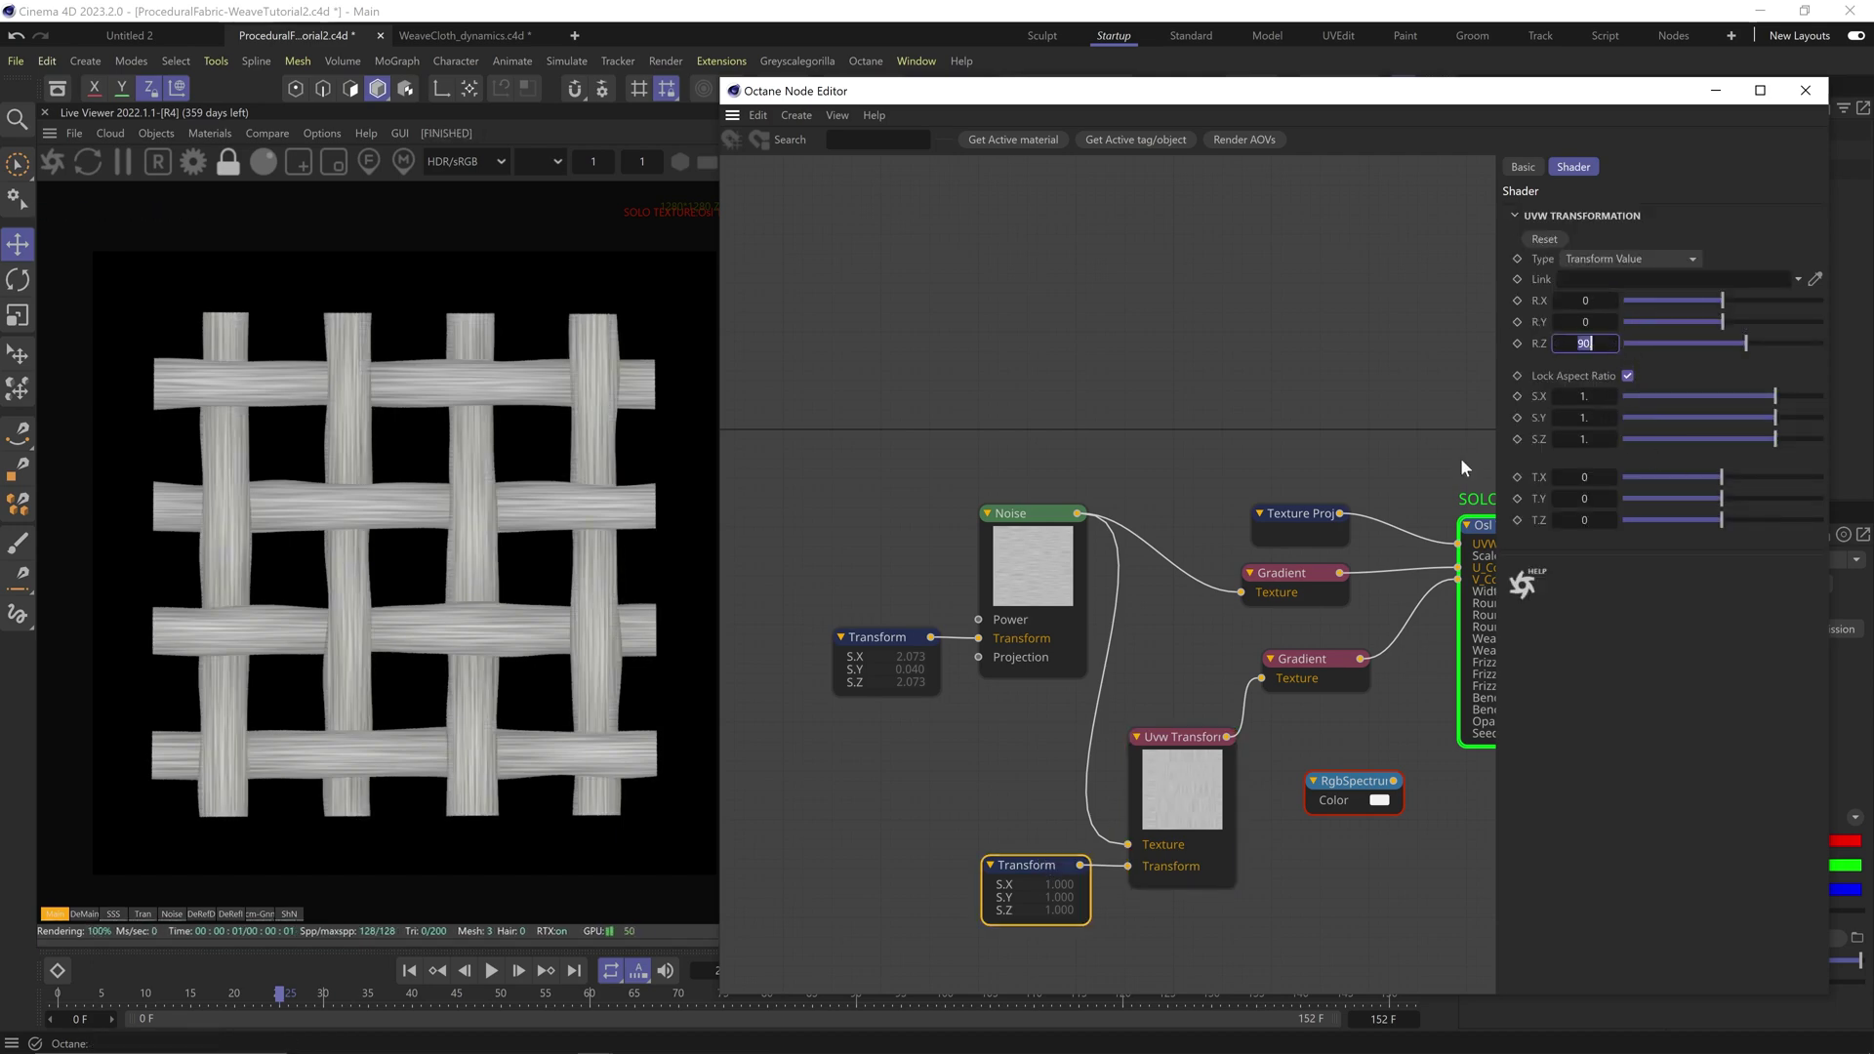
click(875, 644)
text(90)
key(Return)
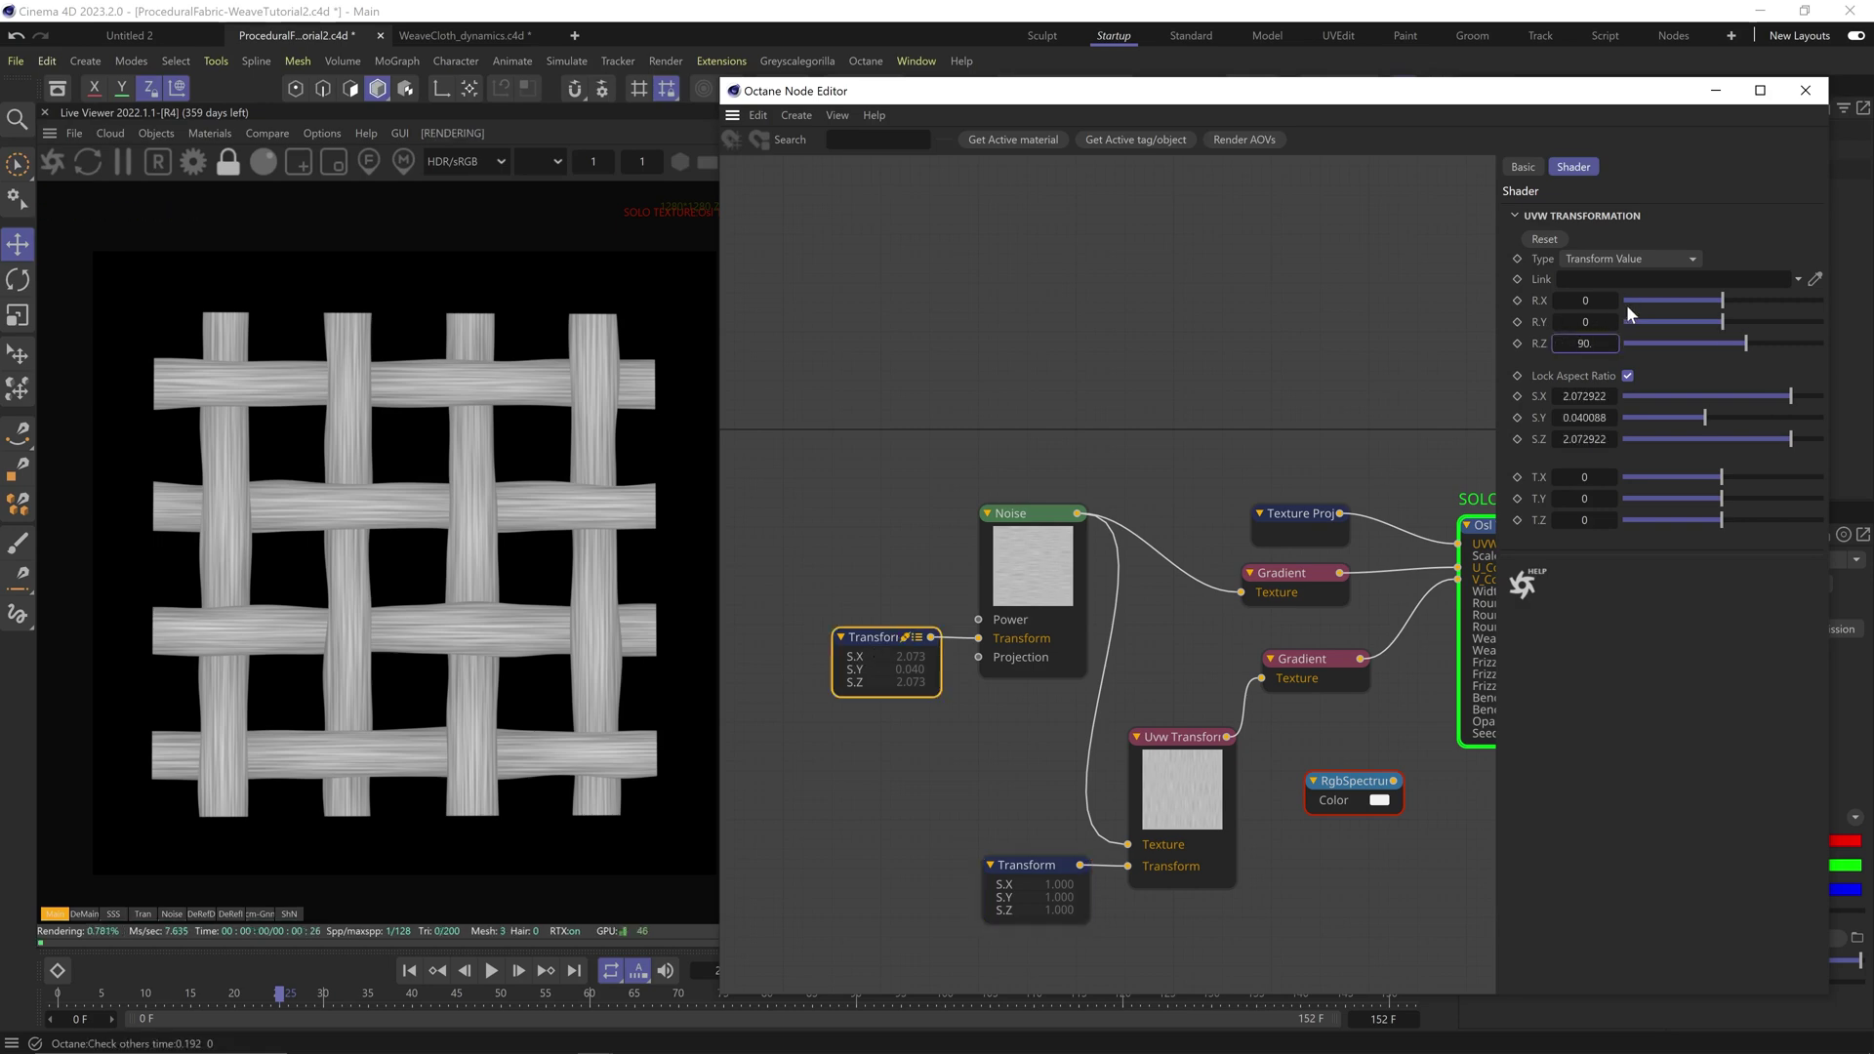
Step: Set the OSL weave texture's Scale to 0.05, Width to about 0.762 and WeaveShadow to about 0.353
middle_drag(1345, 392, 1063, 410)
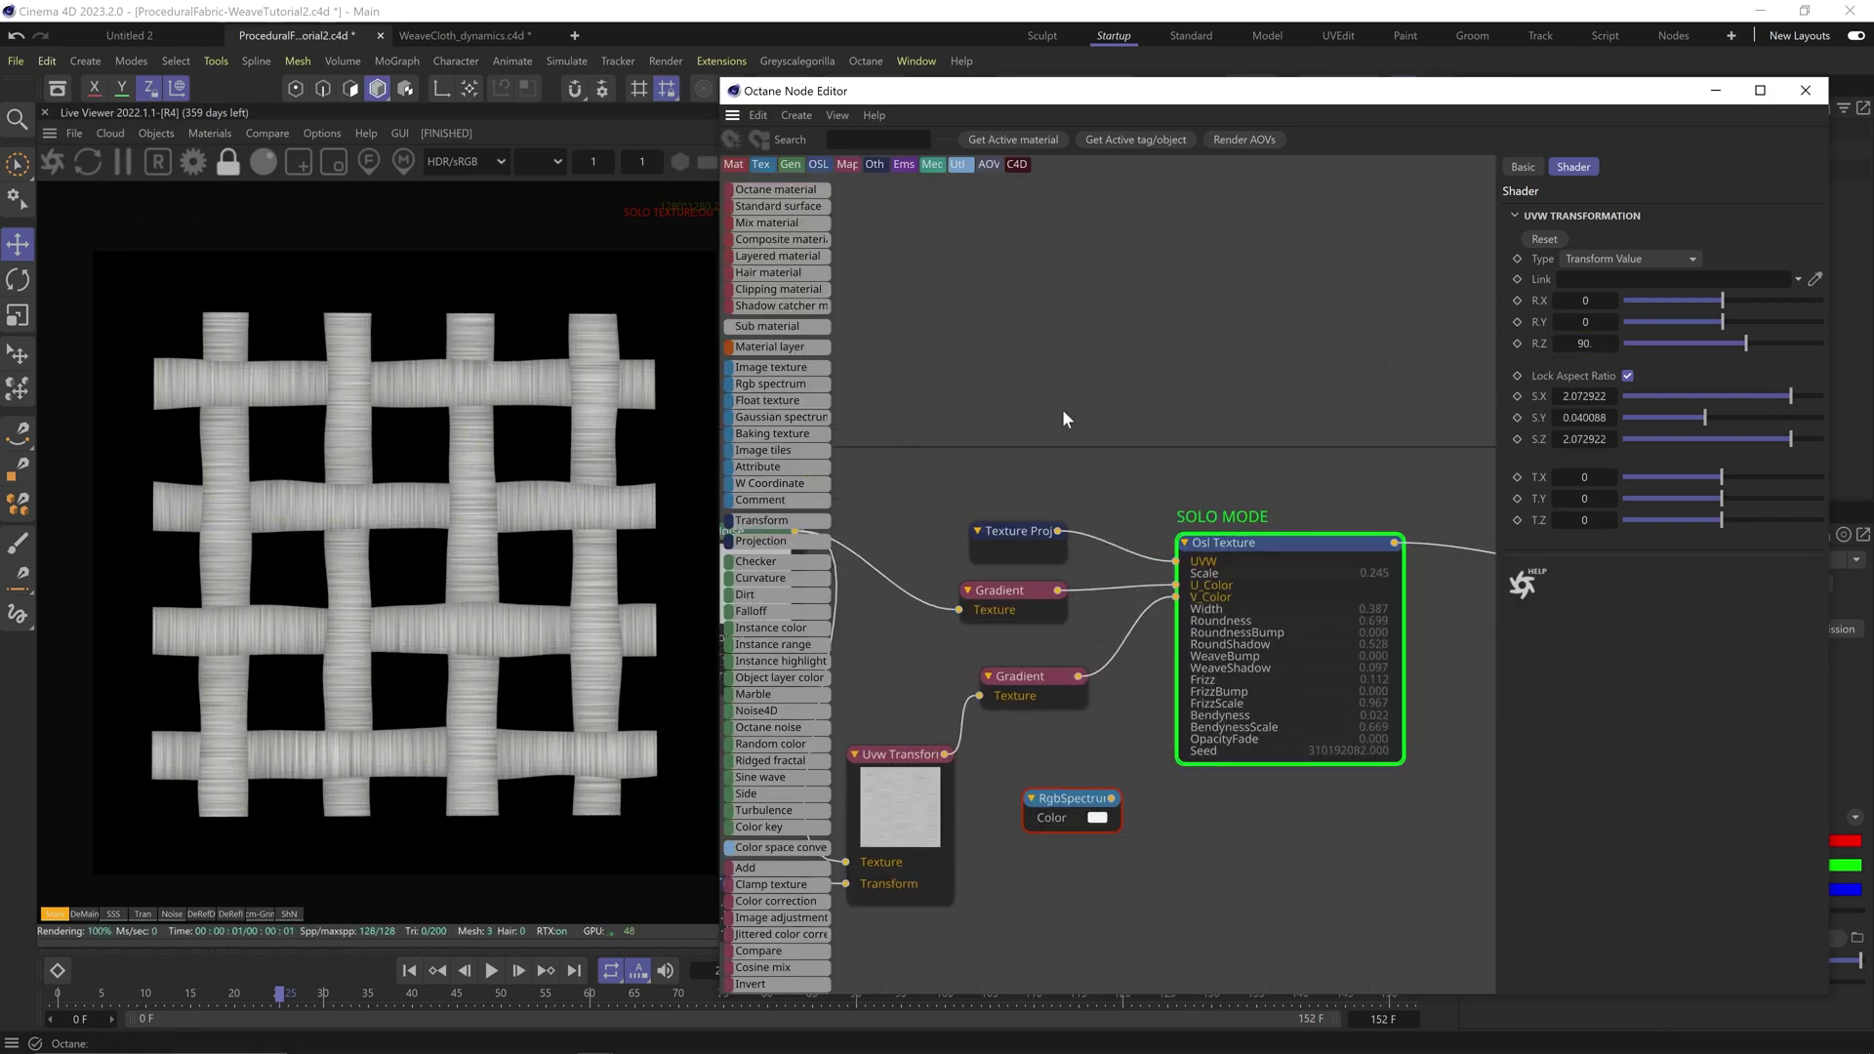
middle_drag(1366, 454, 753, 451)
click(1275, 416)
middle_drag(1152, 547, 1327, 547)
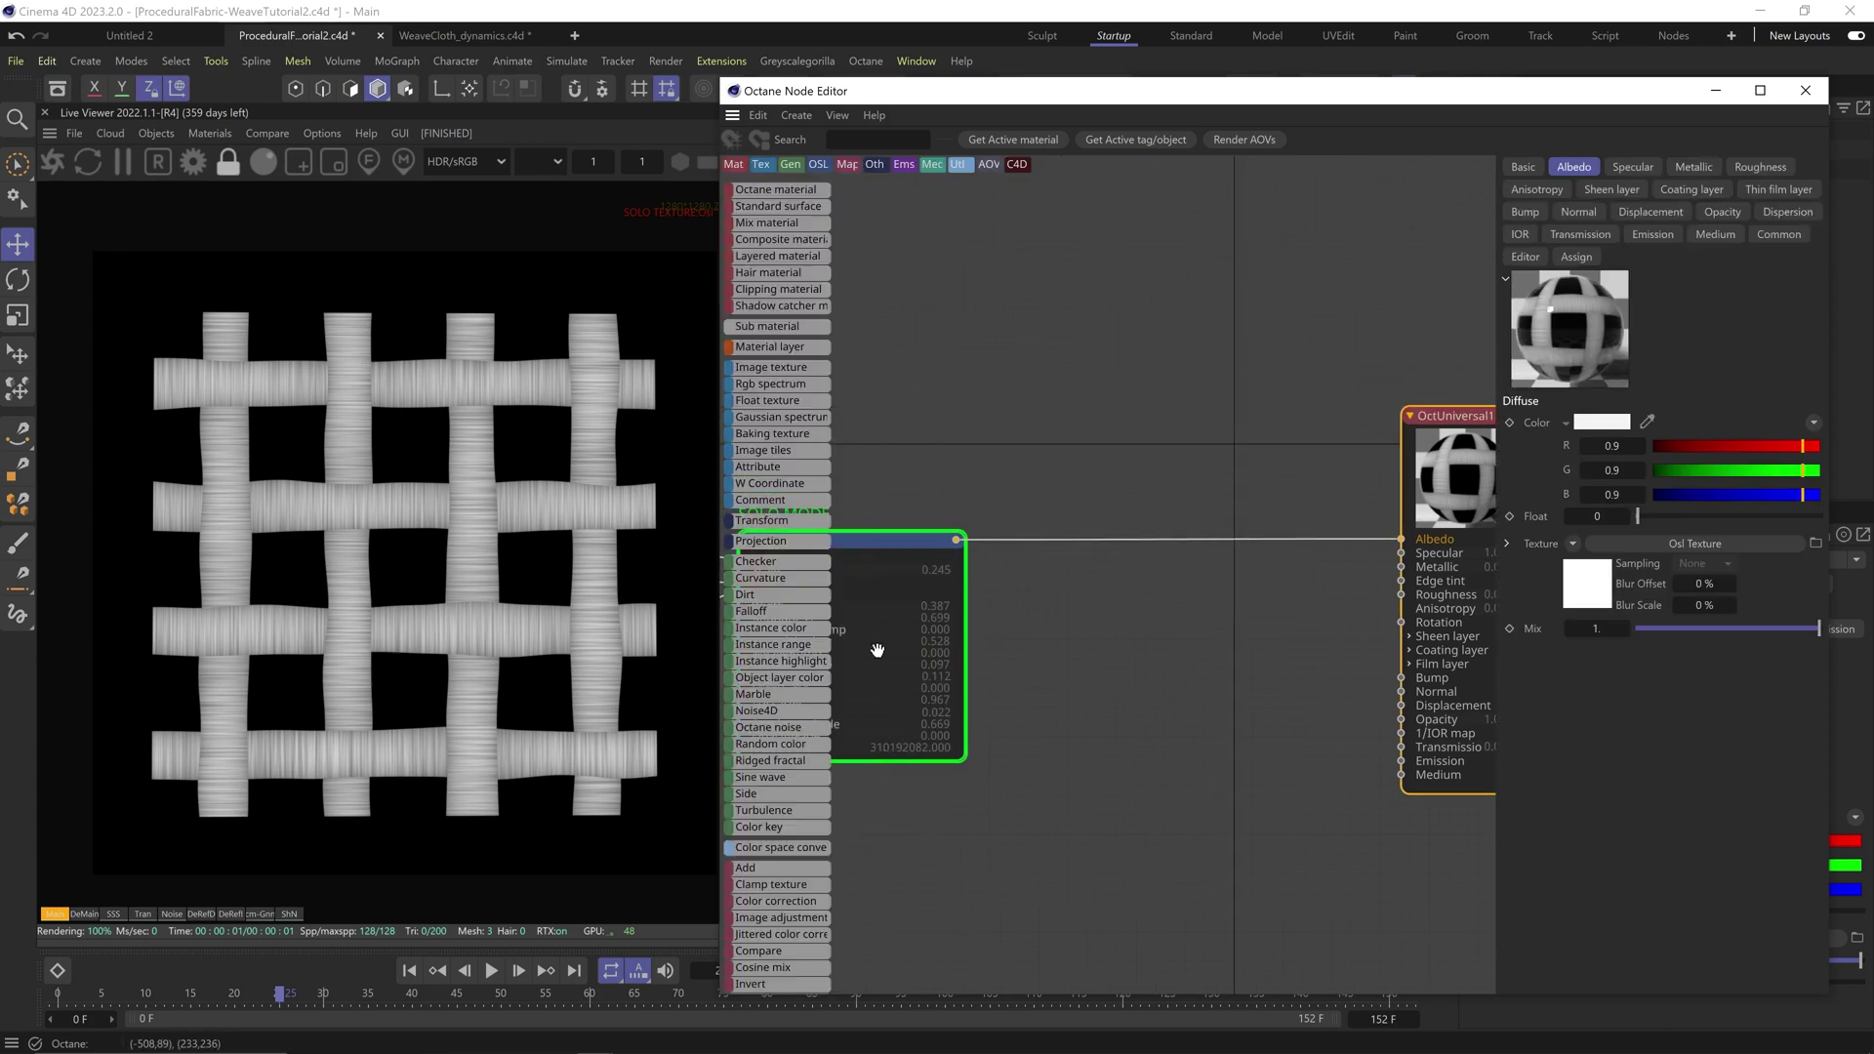
click(908, 538)
text(0.05)
key(Return)
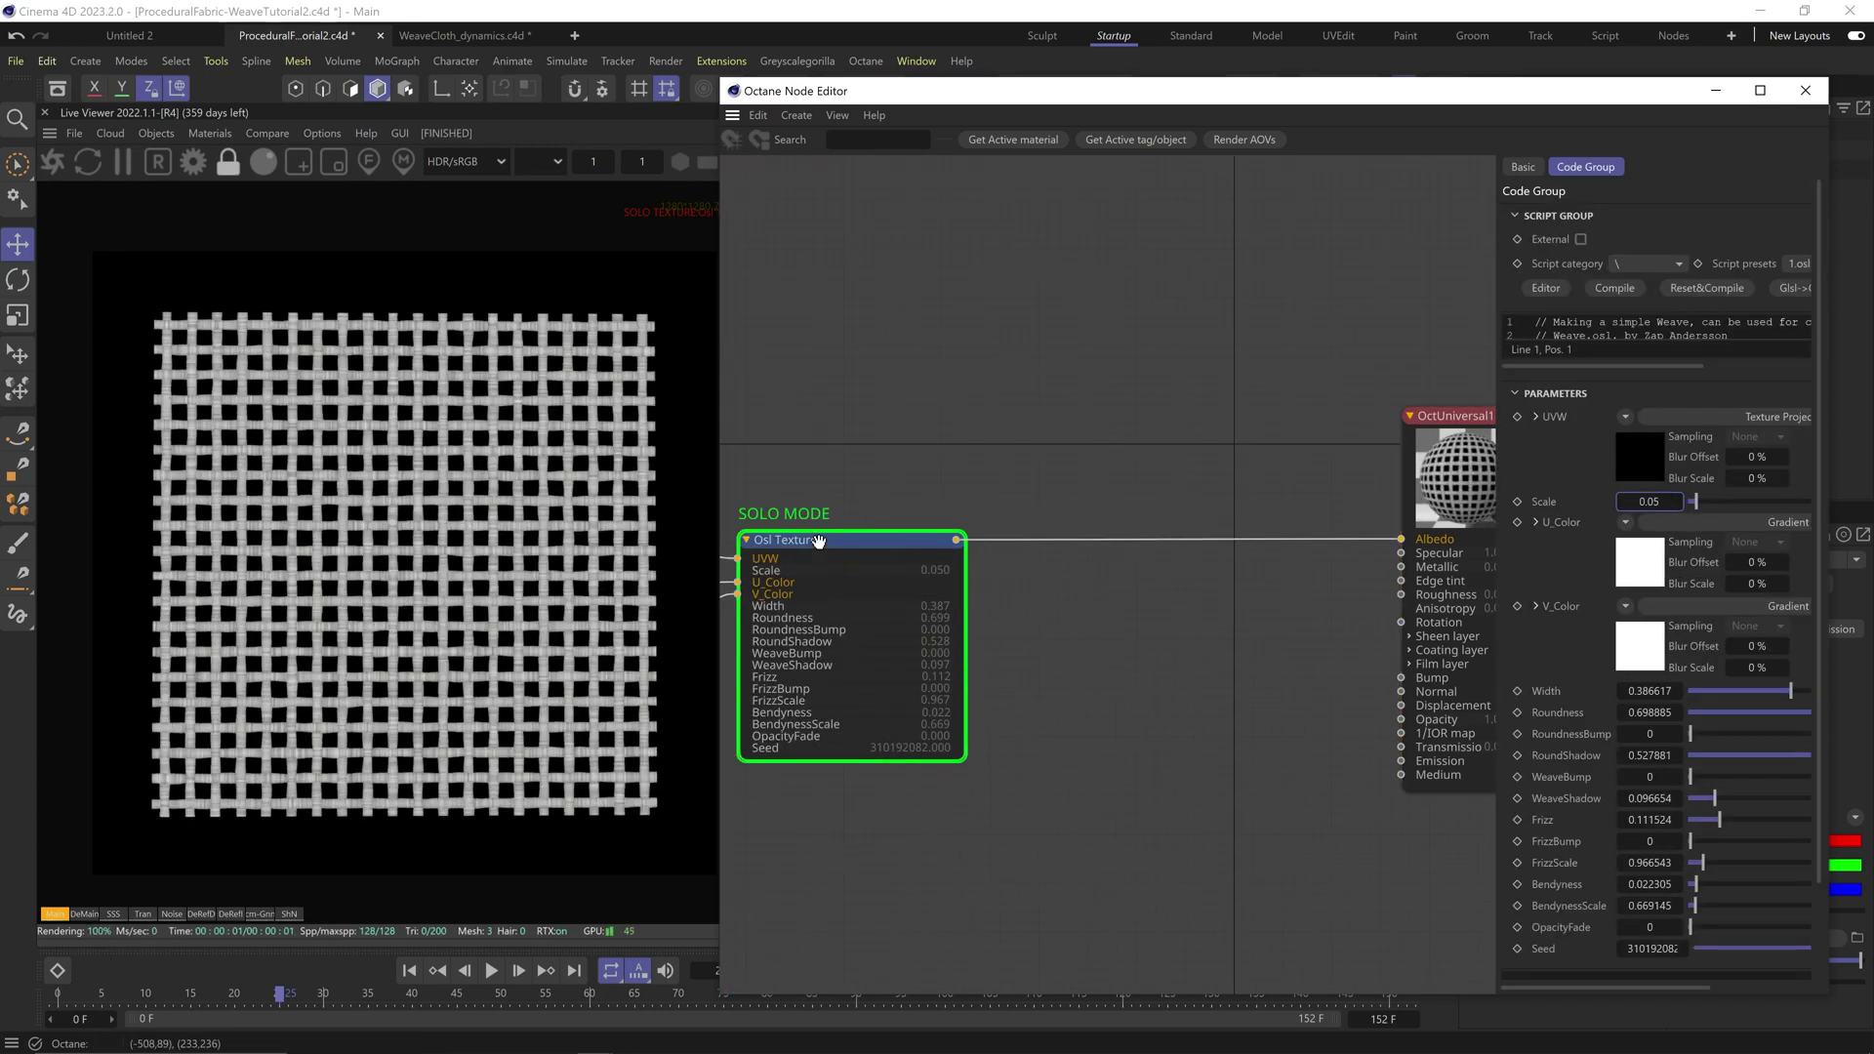
drag(1789, 690, 1872, 681)
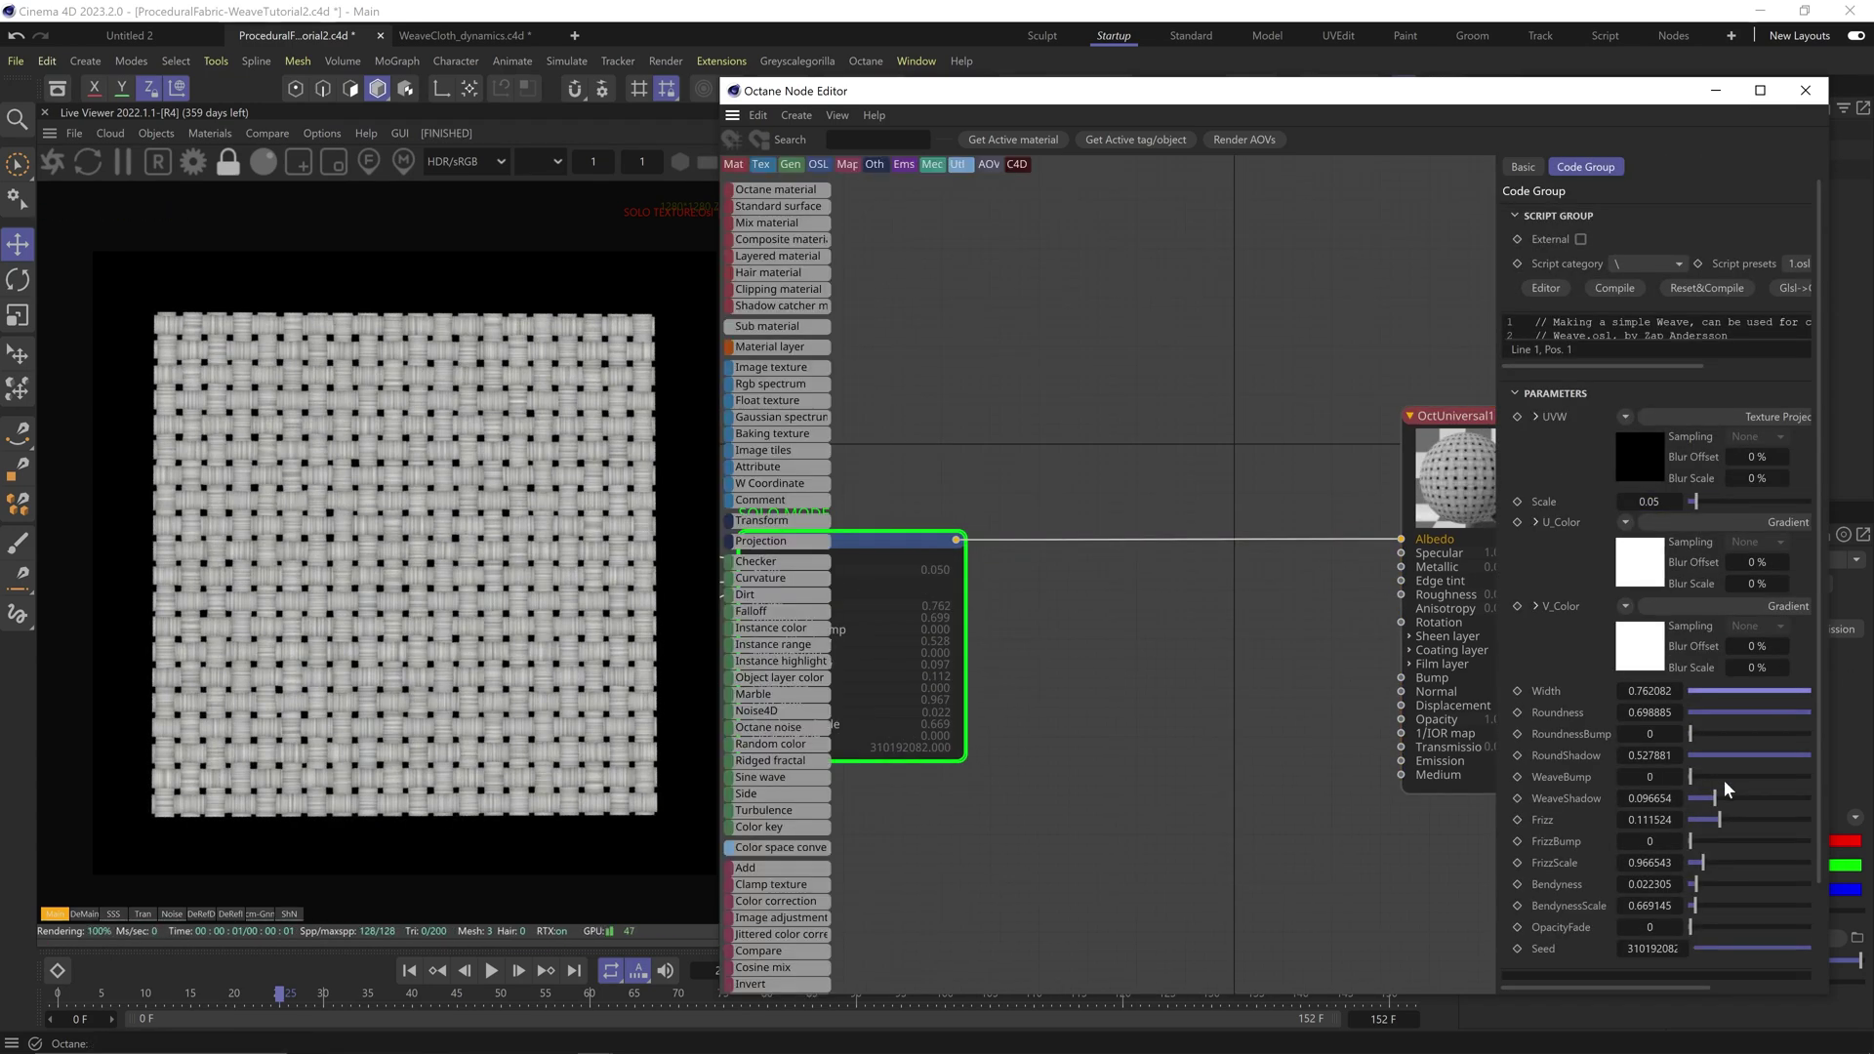
drag(1716, 794, 1782, 791)
Step: Add a Composite texture node between the weave texture and the material, and give it four layers
drag(1449, 417, 1595, 420)
middle_drag(916, 527, 854, 574)
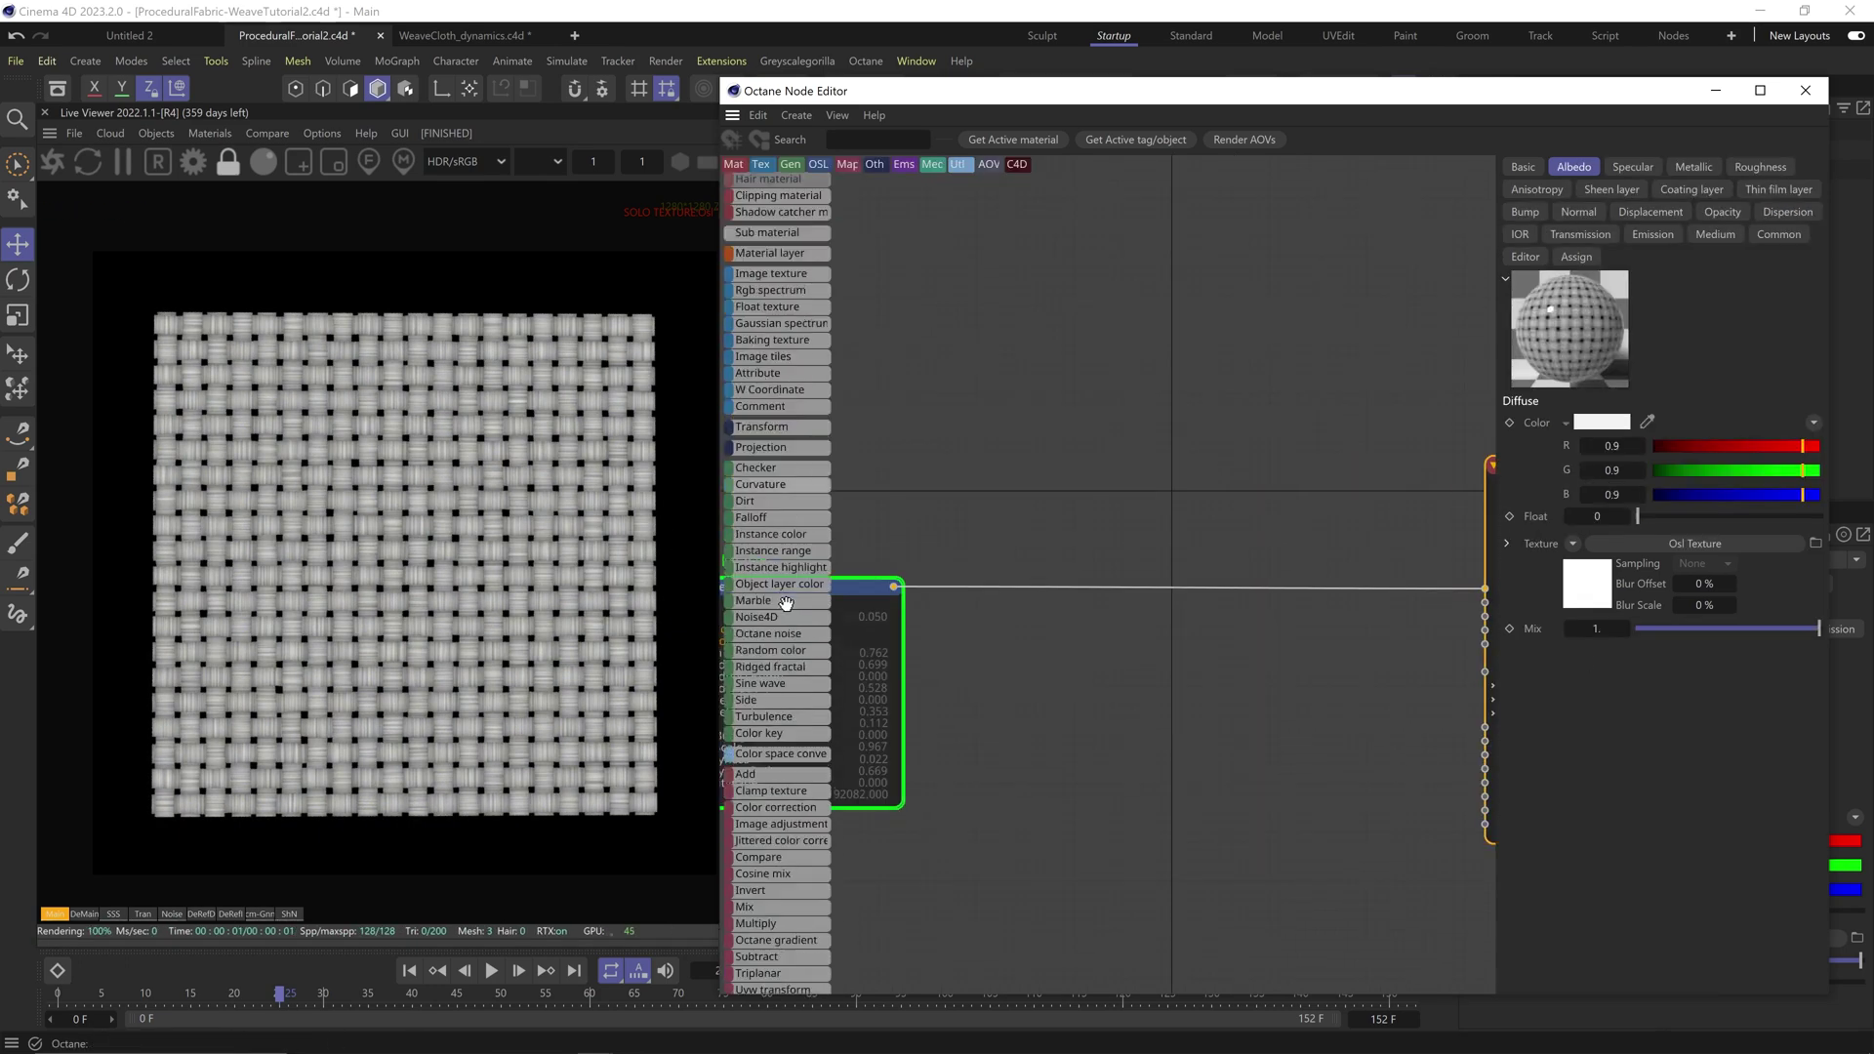
scroll(783, 610, down, 10)
drag(781, 421, 1176, 446)
click(1545, 213)
click(1546, 213)
click(1545, 213)
click(1545, 213)
Step: Arrange the composite layers beside the weave, feed the OSL Texture into Layer2's Texture input and set Layer1 apart below
drag(1351, 673, 986, 429)
drag(1059, 479, 1097, 396)
drag(894, 588, 1032, 517)
drag(1109, 565, 1116, 635)
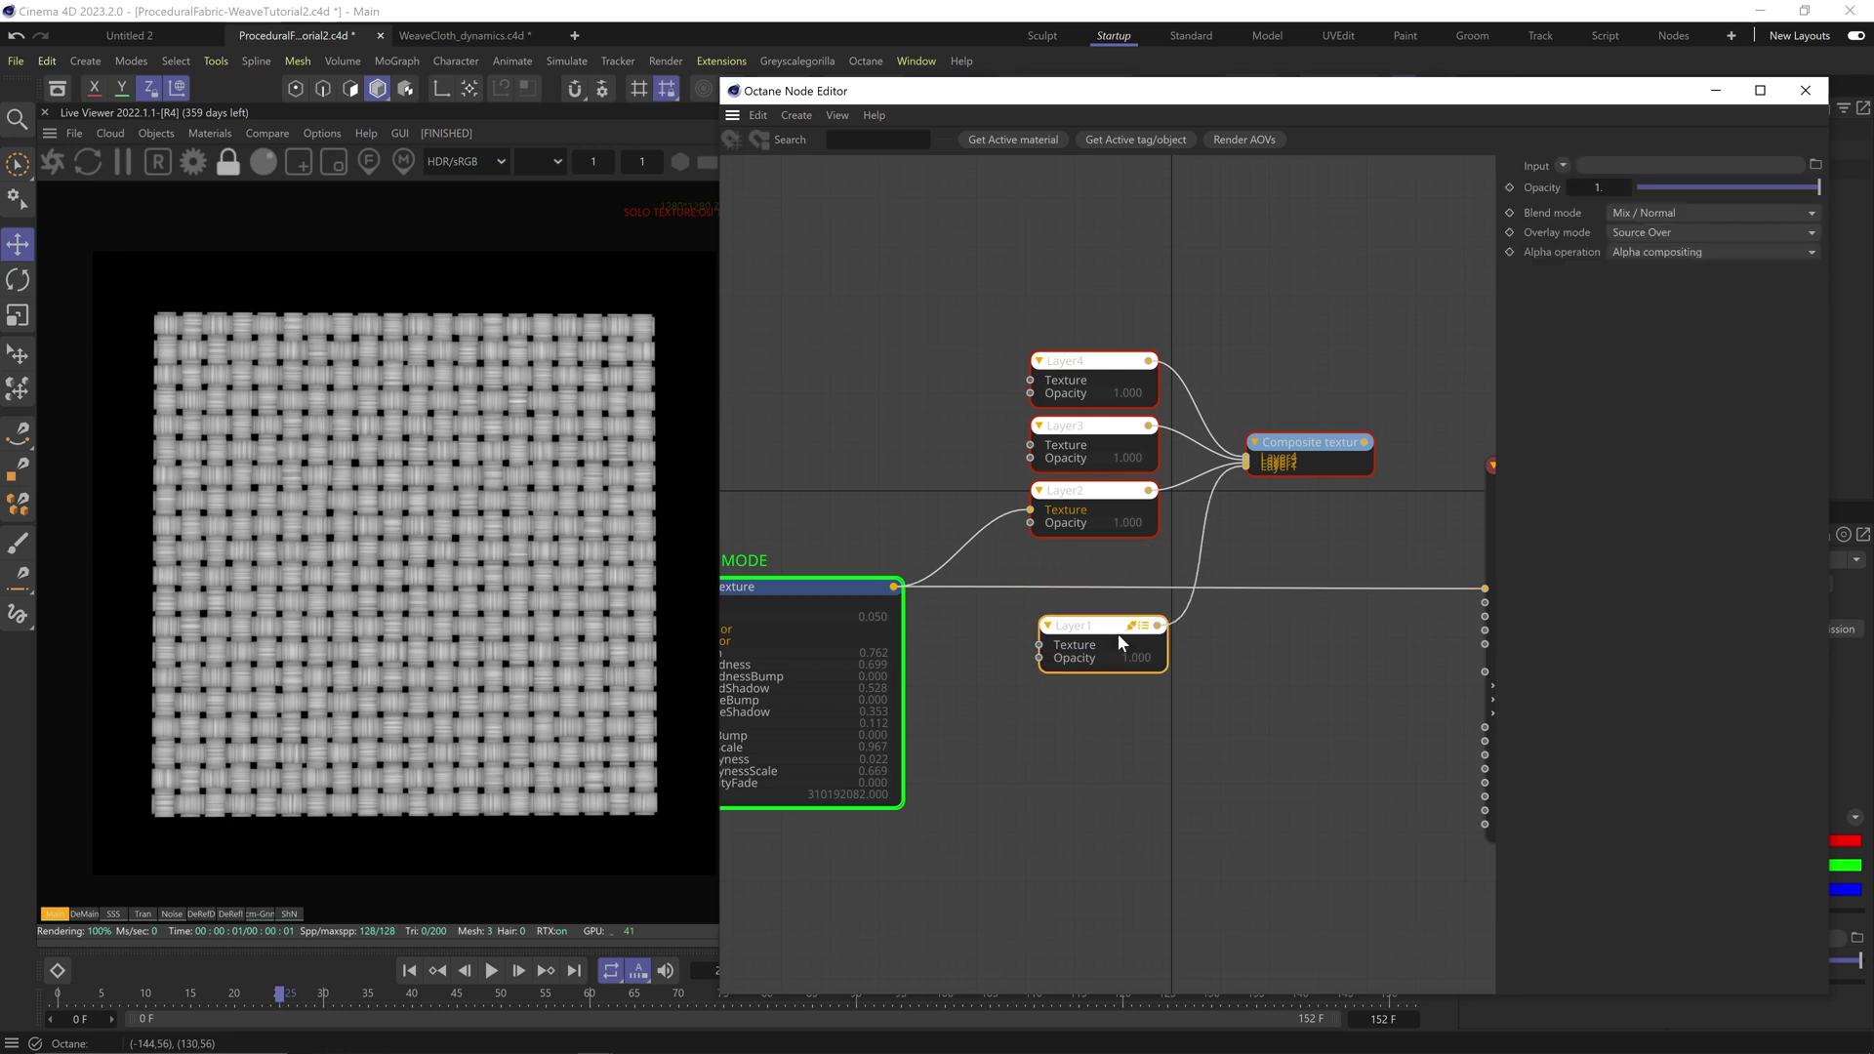
Step: Create a second UVW Transform from the noise output, feed it into Layer1's Texture input and add a Transform to it
mouse_move(779, 435)
scroll(781, 400, up, 4)
middle_drag(1047, 671, 1415, 604)
scroll(1366, 625, down, 4)
drag(899, 557, 1198, 761)
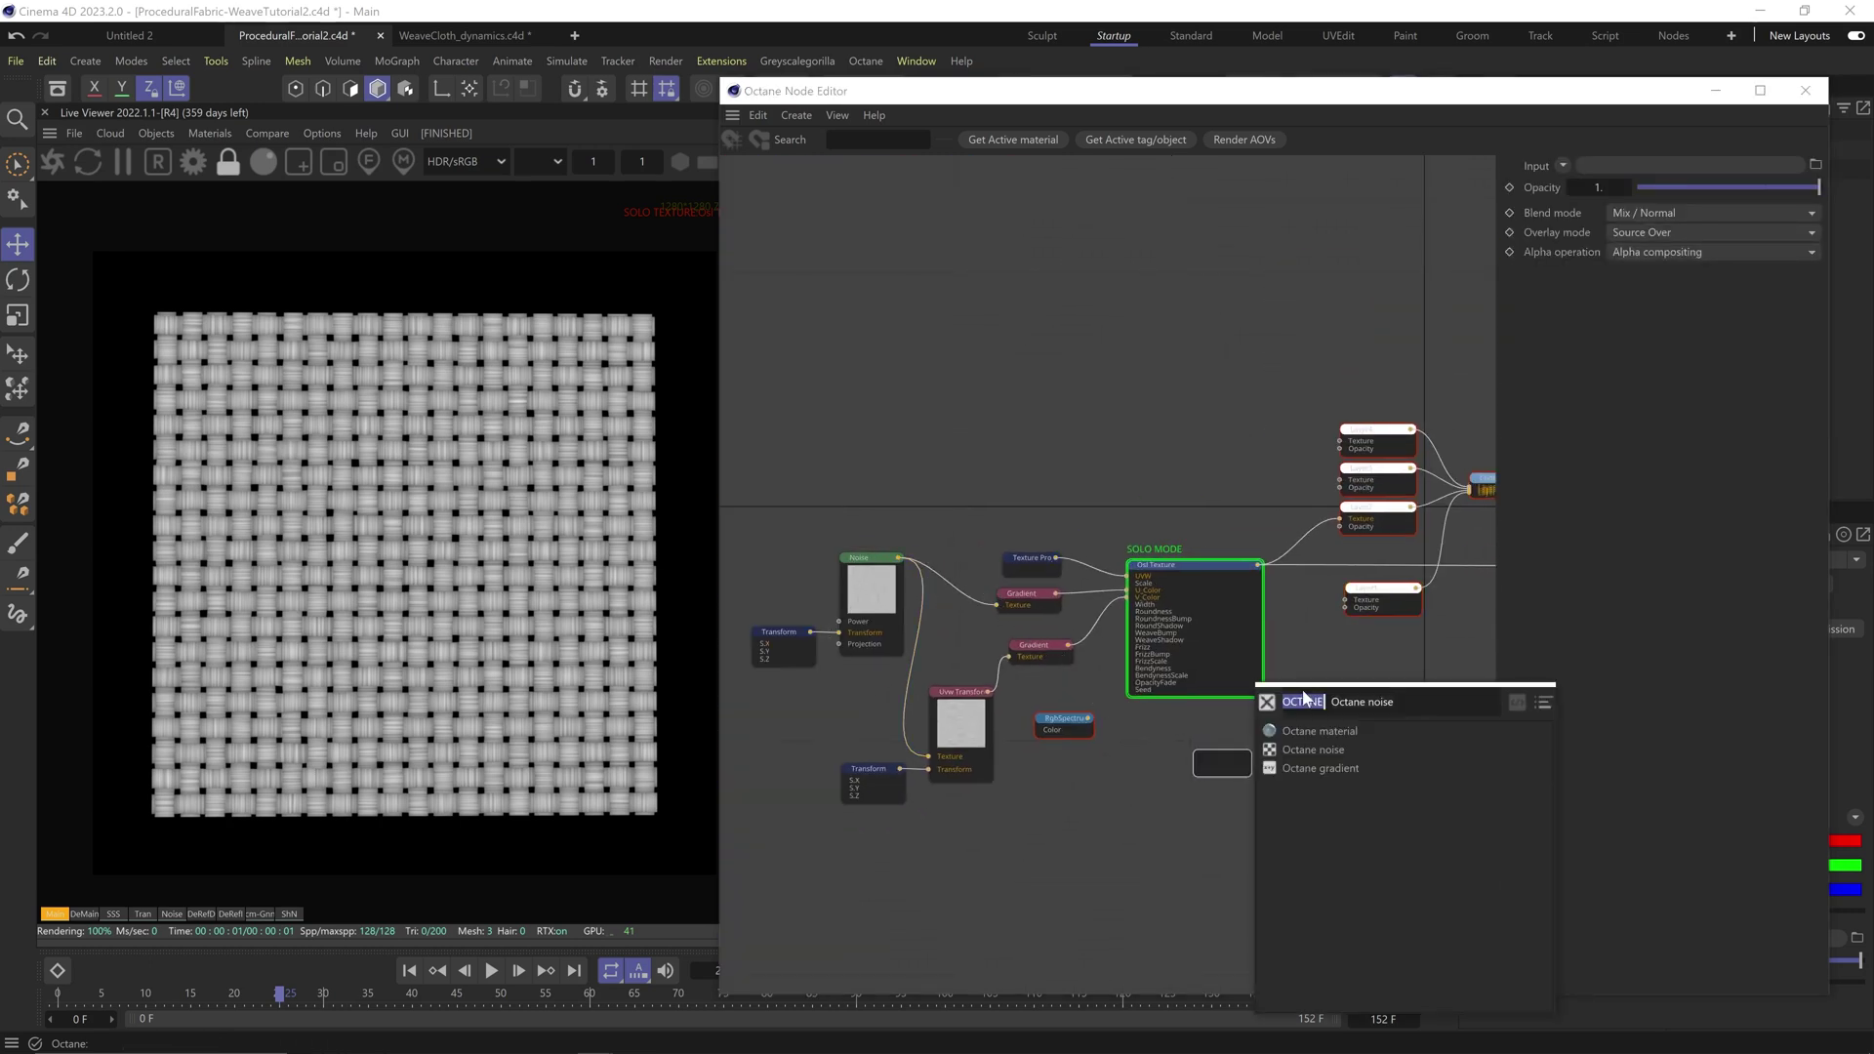
text(uvw)
key(Return)
scroll(1325, 648, up, 3)
middle_drag(1326, 648, 1168, 669)
drag(1197, 606, 1197, 606)
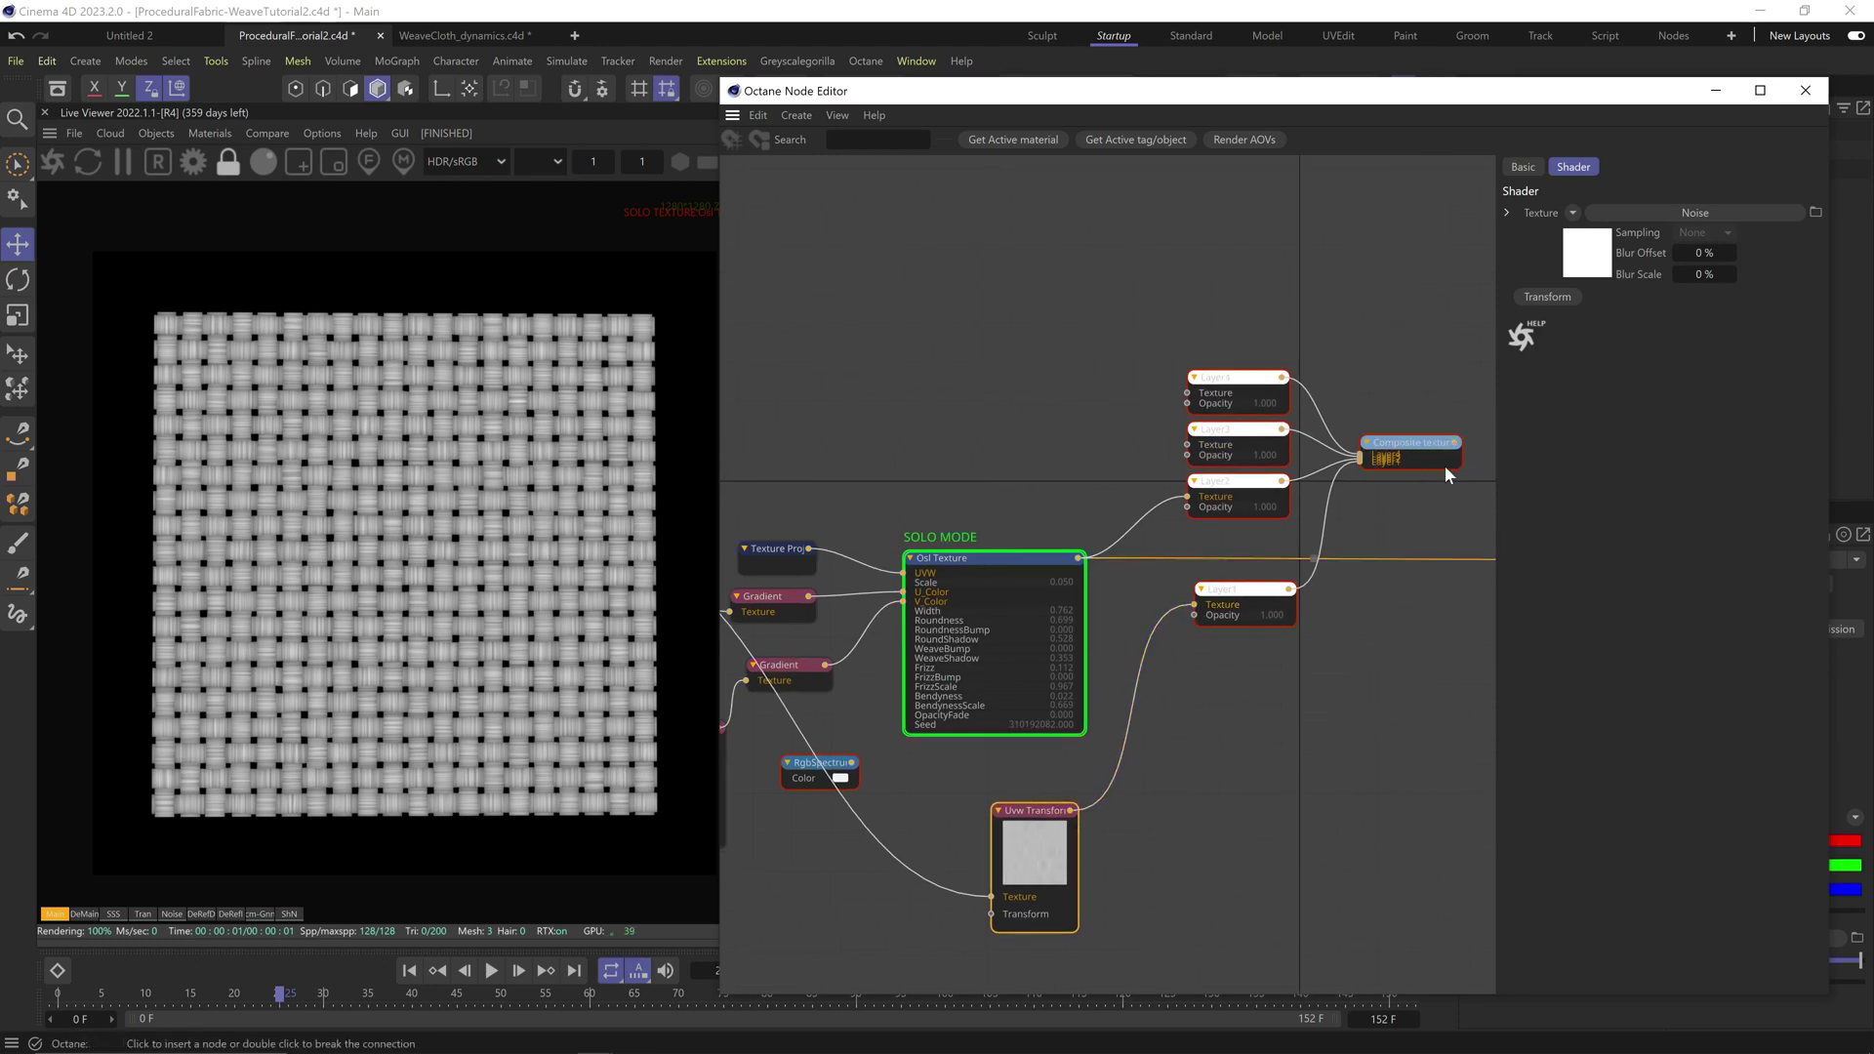
click(1546, 296)
click(921, 911)
Step: Connect the Composite texture to the material's Albedo, separate Layer2 from the unused layers and solo the composite node
middle_drag(1205, 787, 985, 800)
drag(1235, 456, 1330, 575)
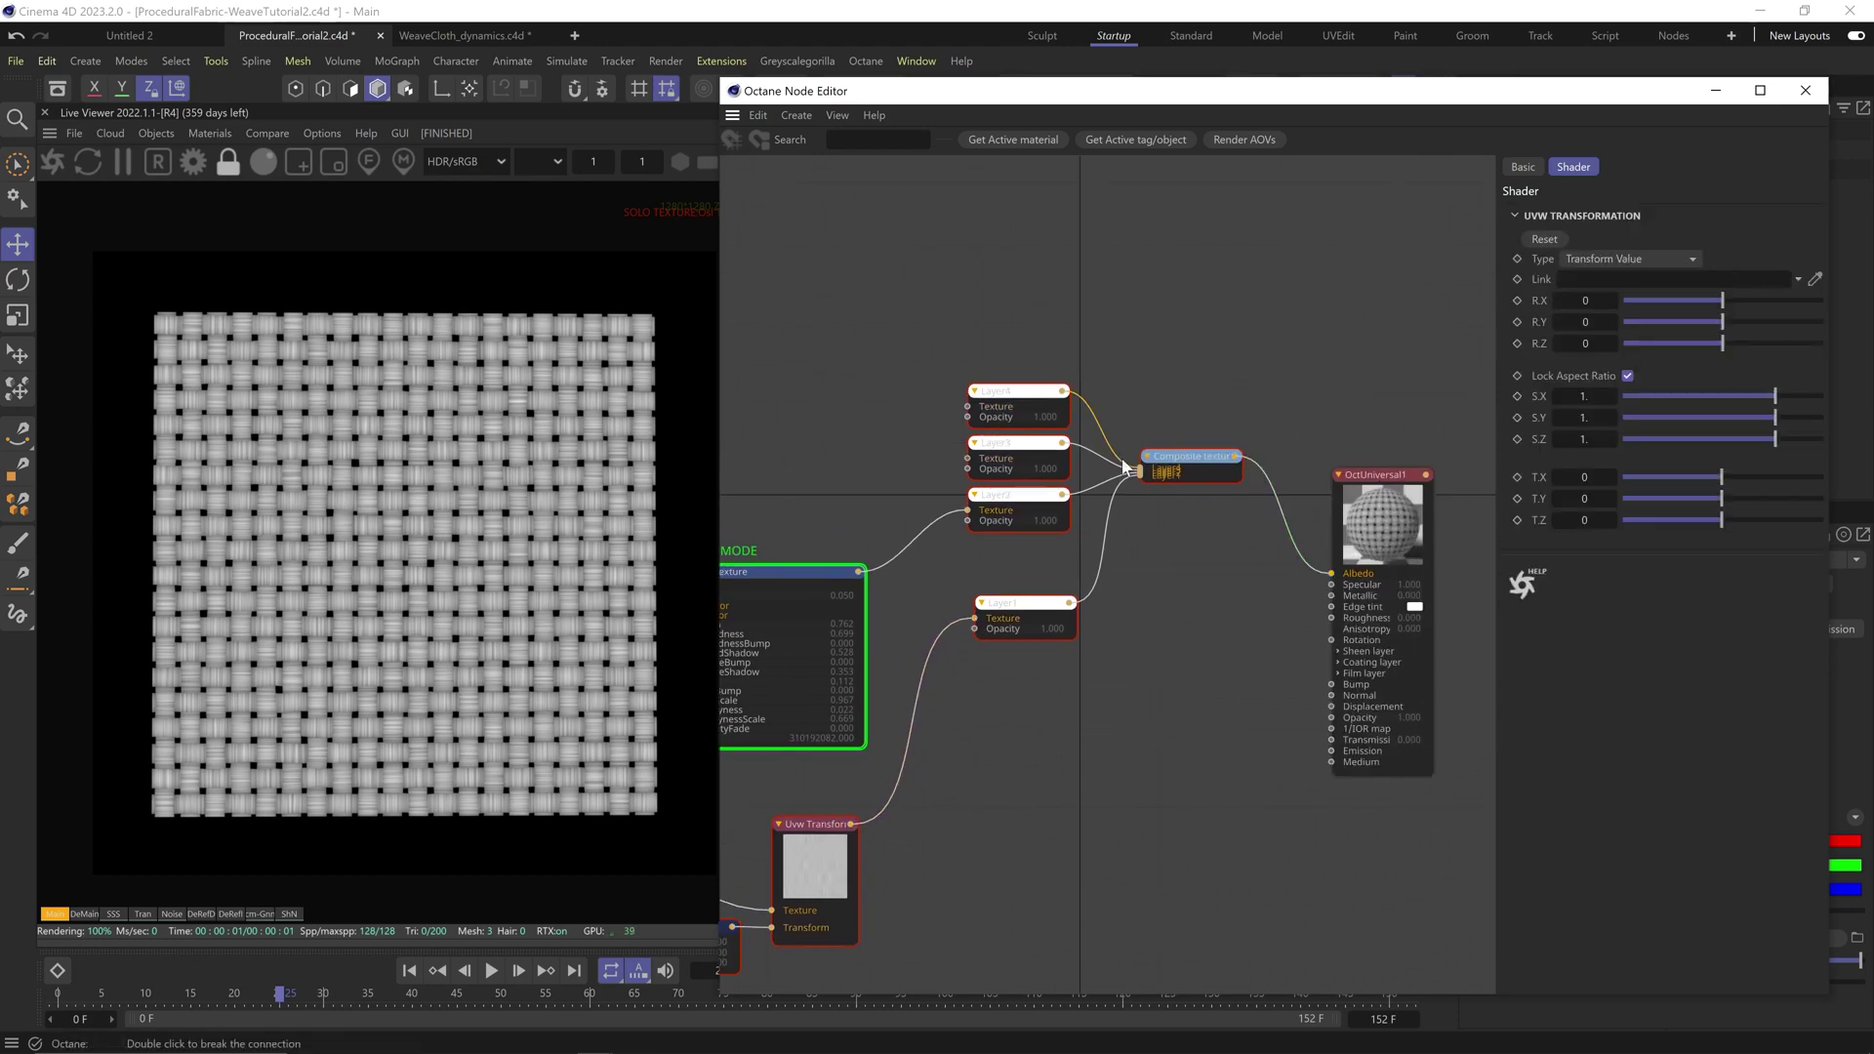
drag(1023, 498, 1027, 525)
click(1192, 458)
key(s)
middle_drag(1095, 568, 1221, 551)
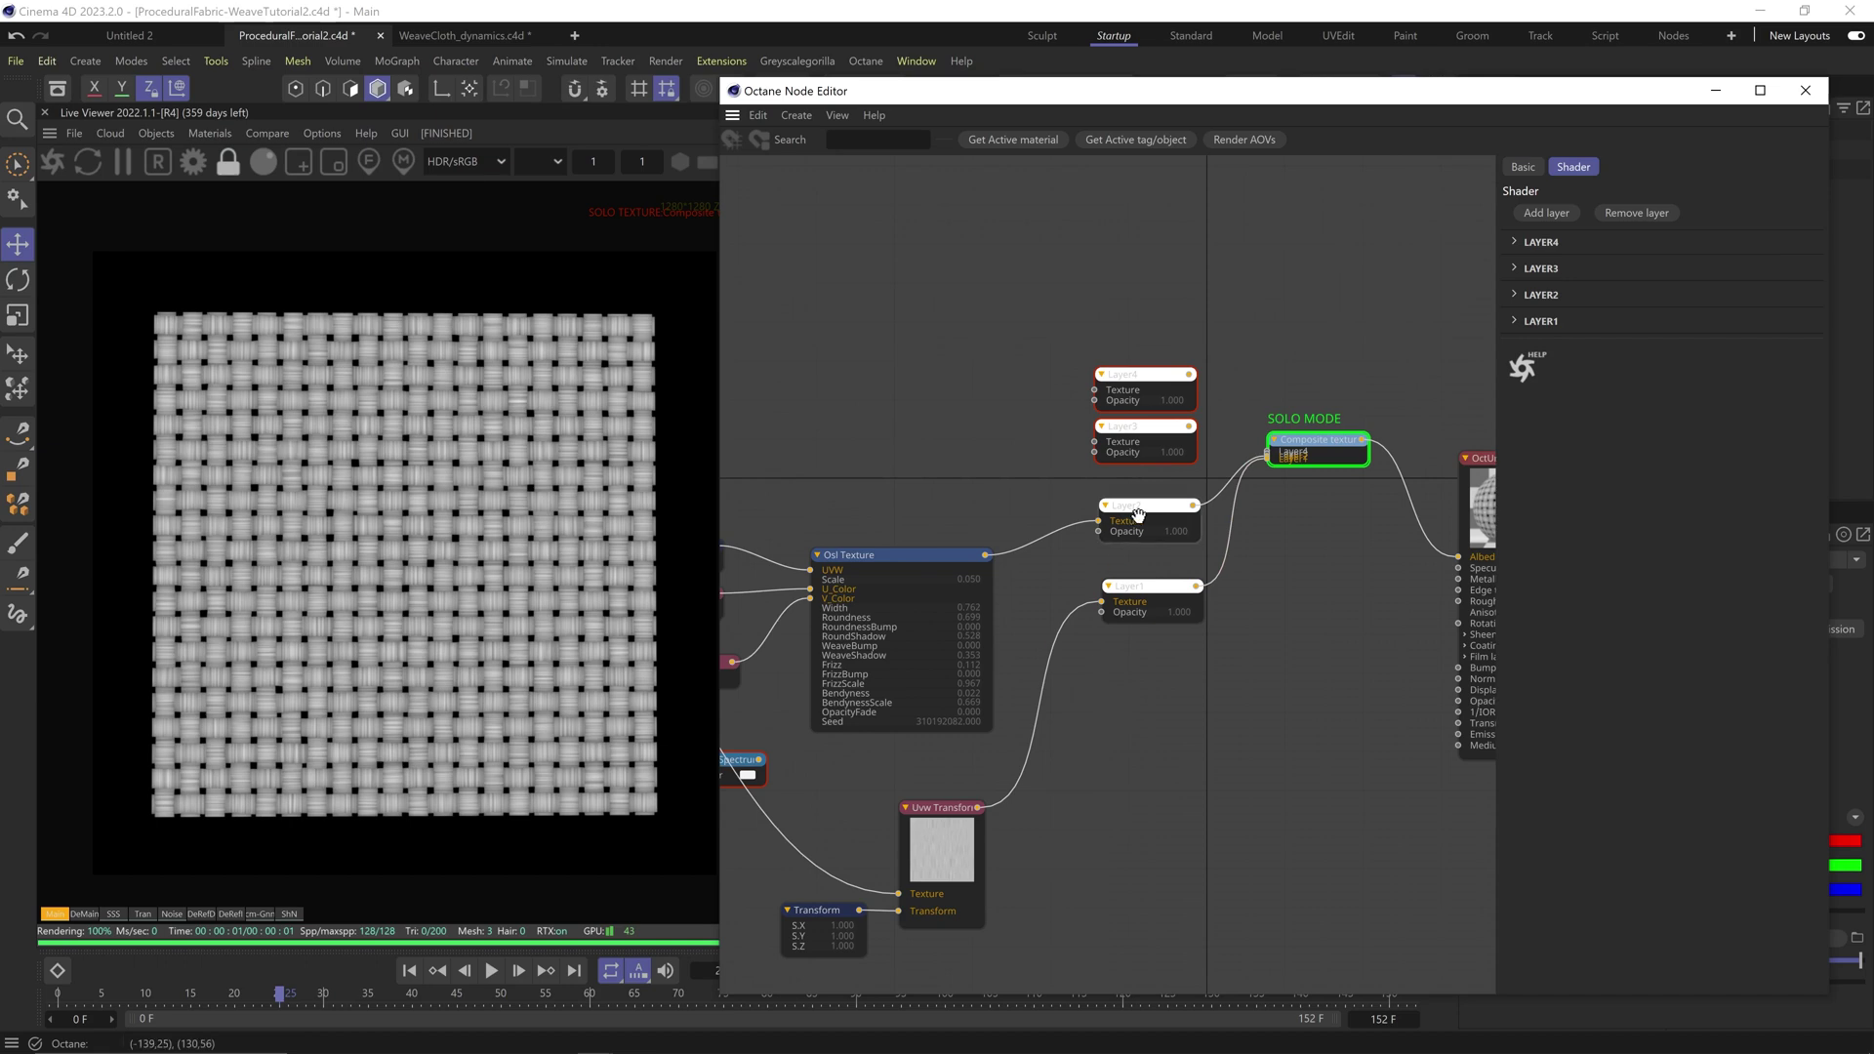
Step: Insert a Gradient between the new UVW Transform and Layer1, with the white knot at 25% value and the black knot dark grey
mouse_move(762, 559)
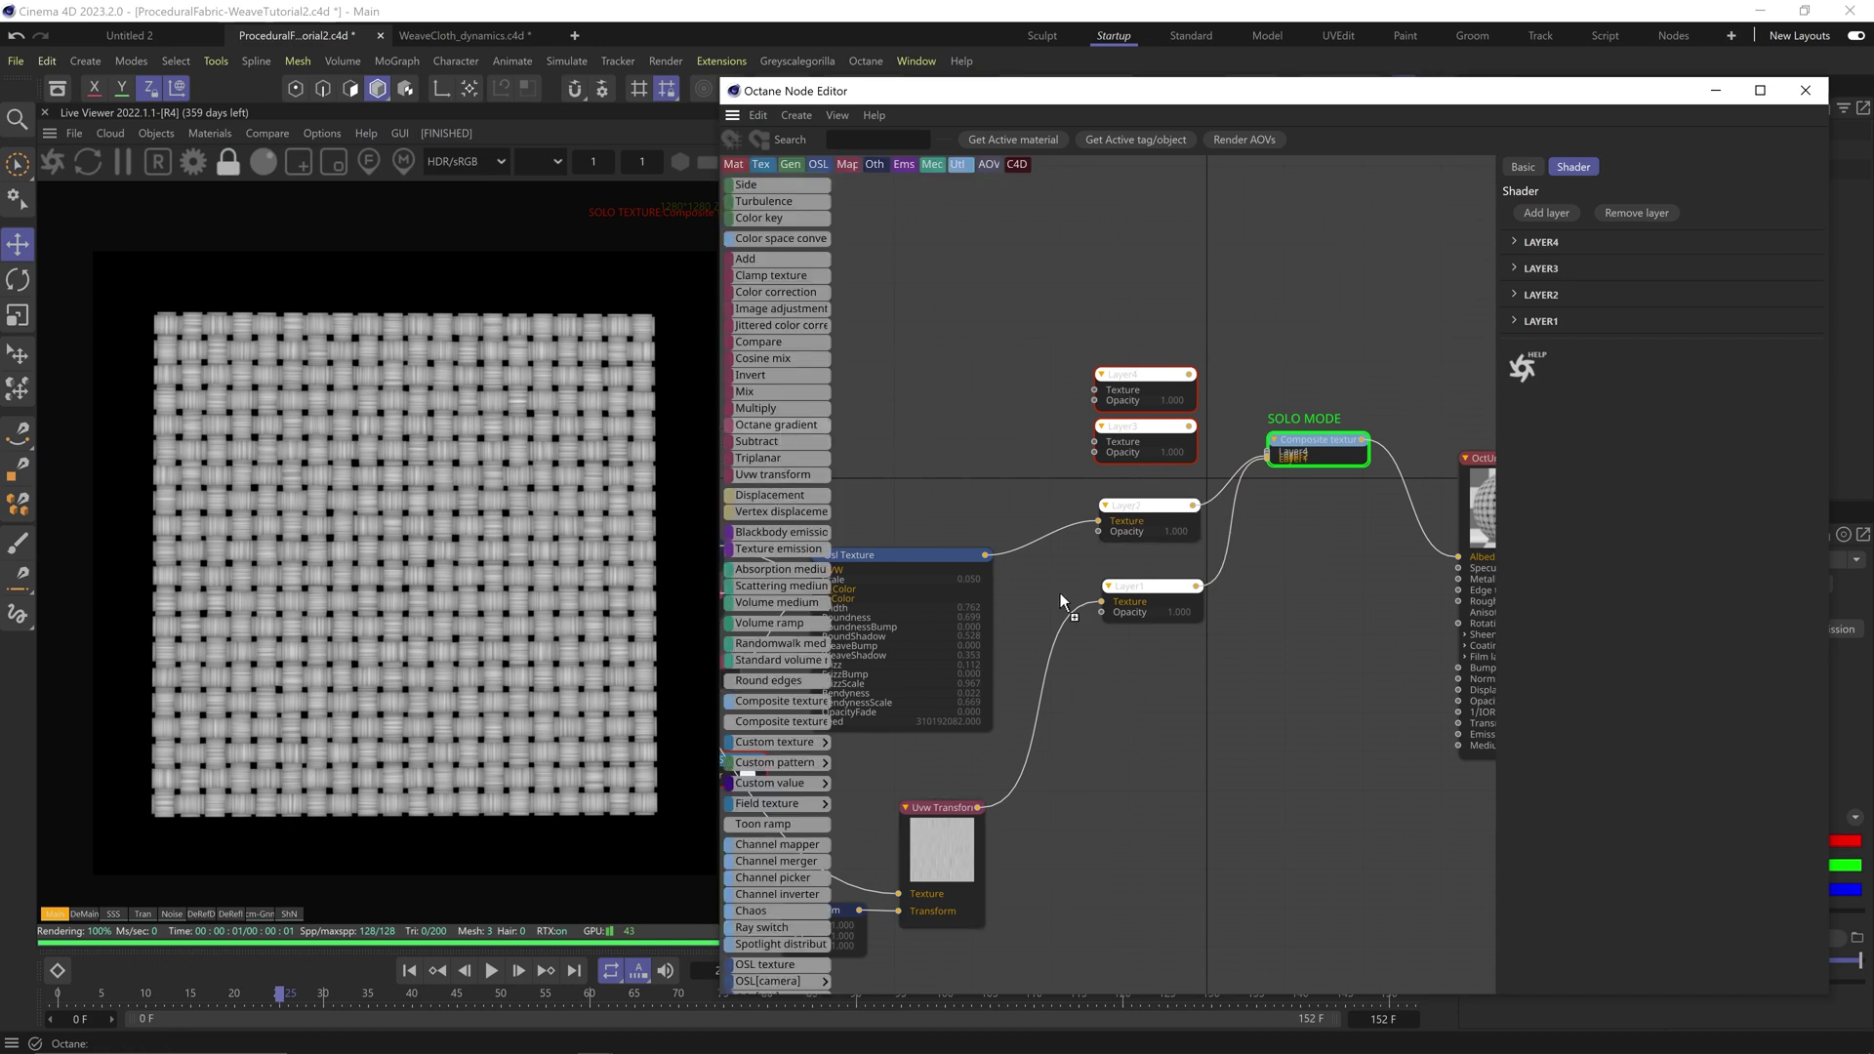
drag(1037, 705, 1049, 800)
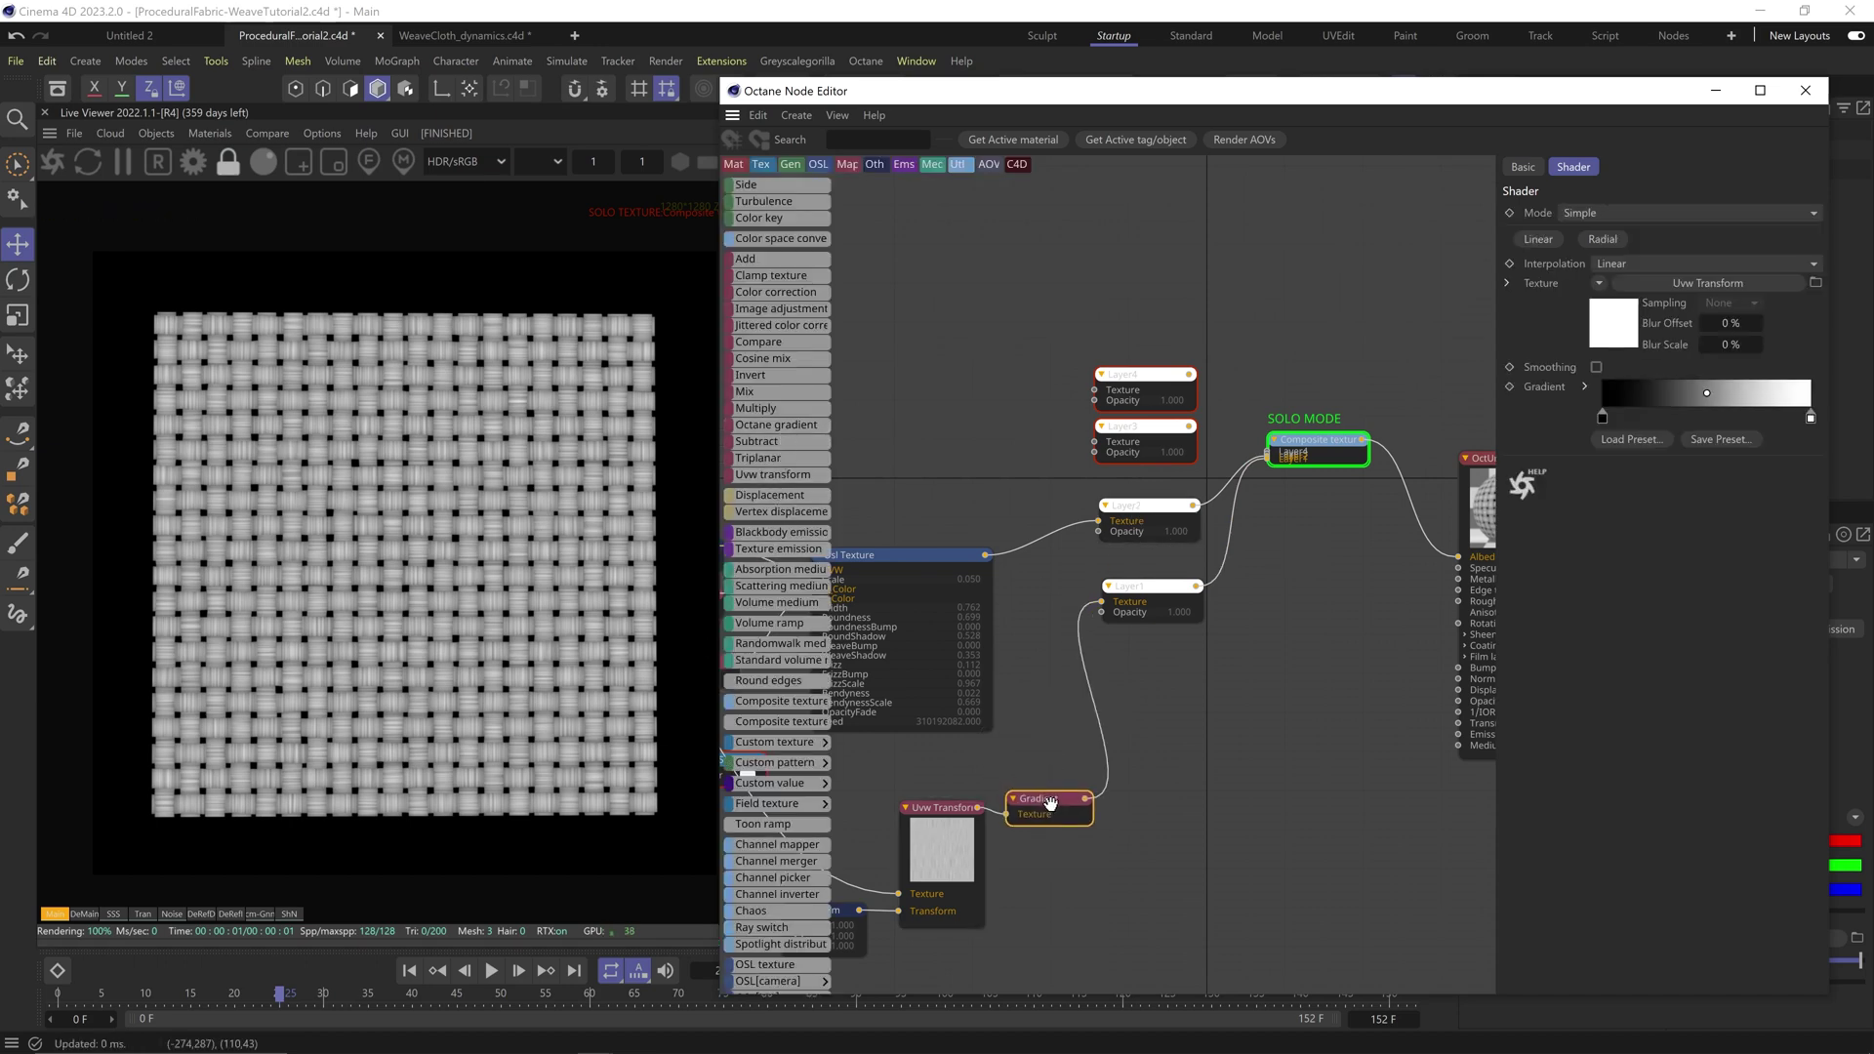
double_click(1810, 417)
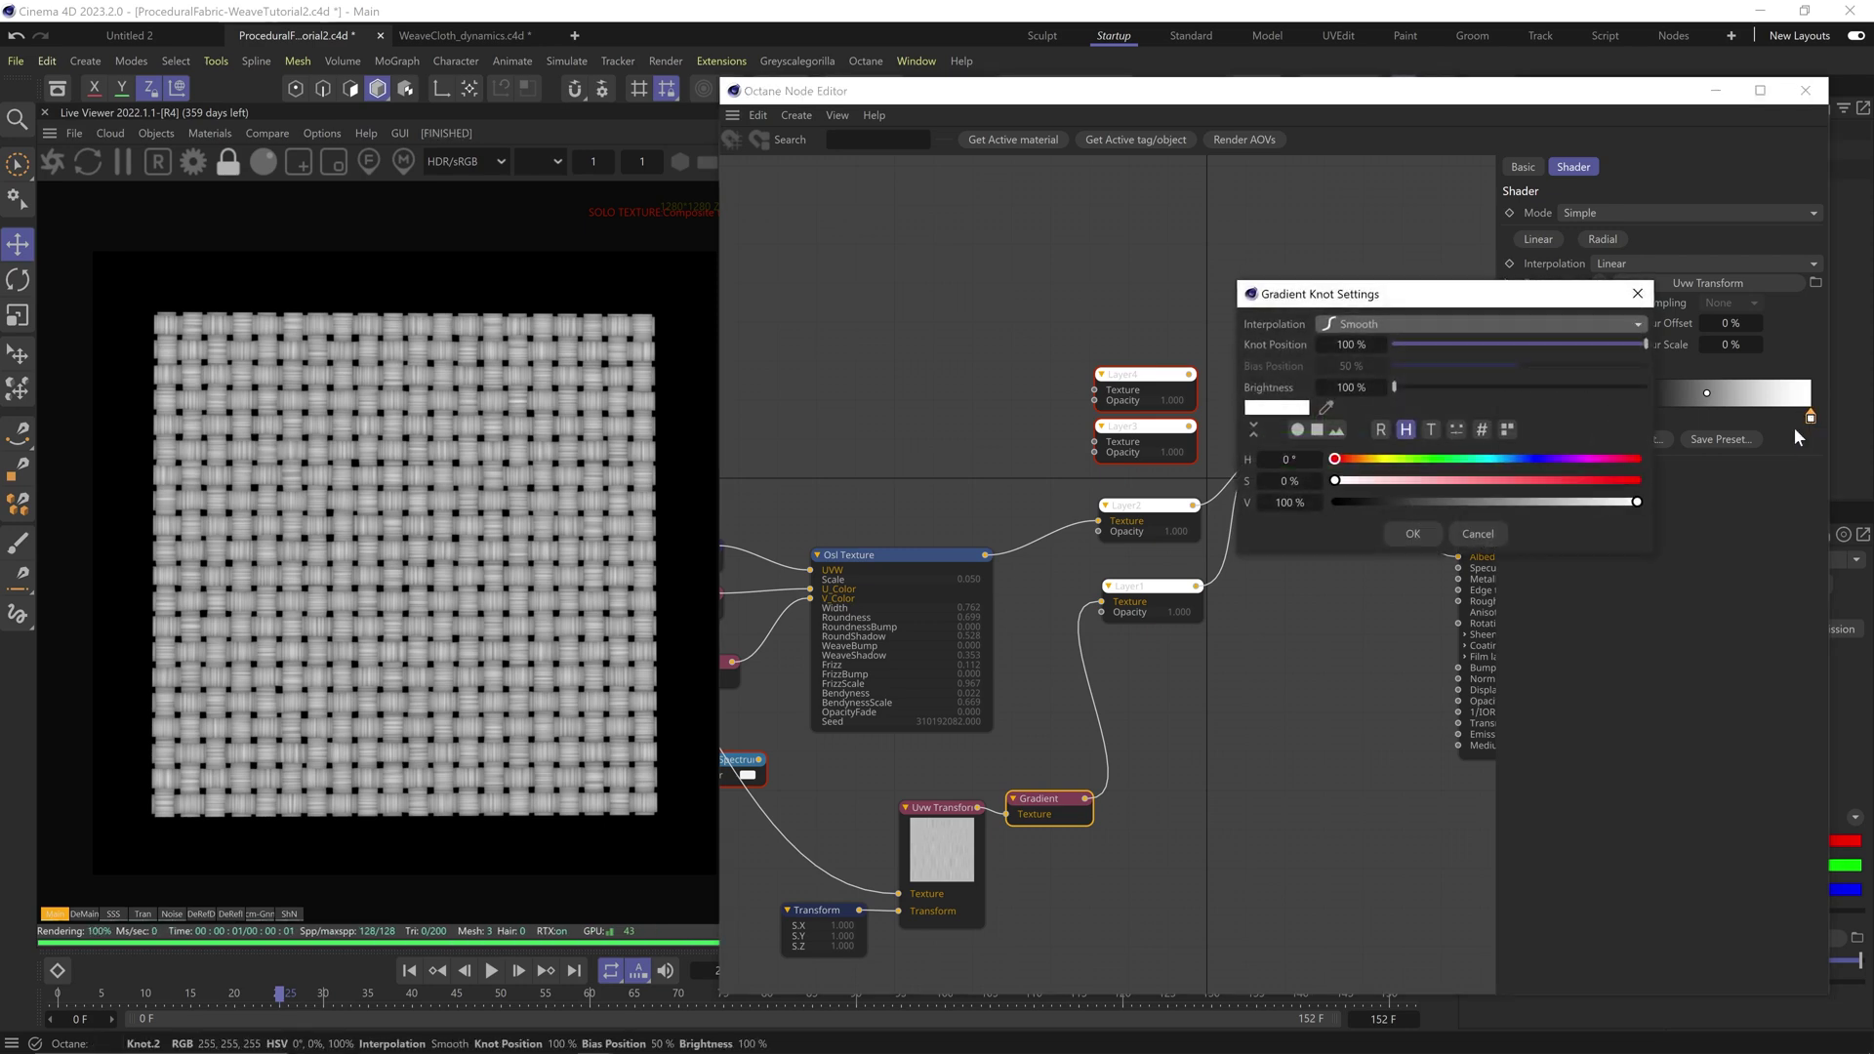
click(1410, 502)
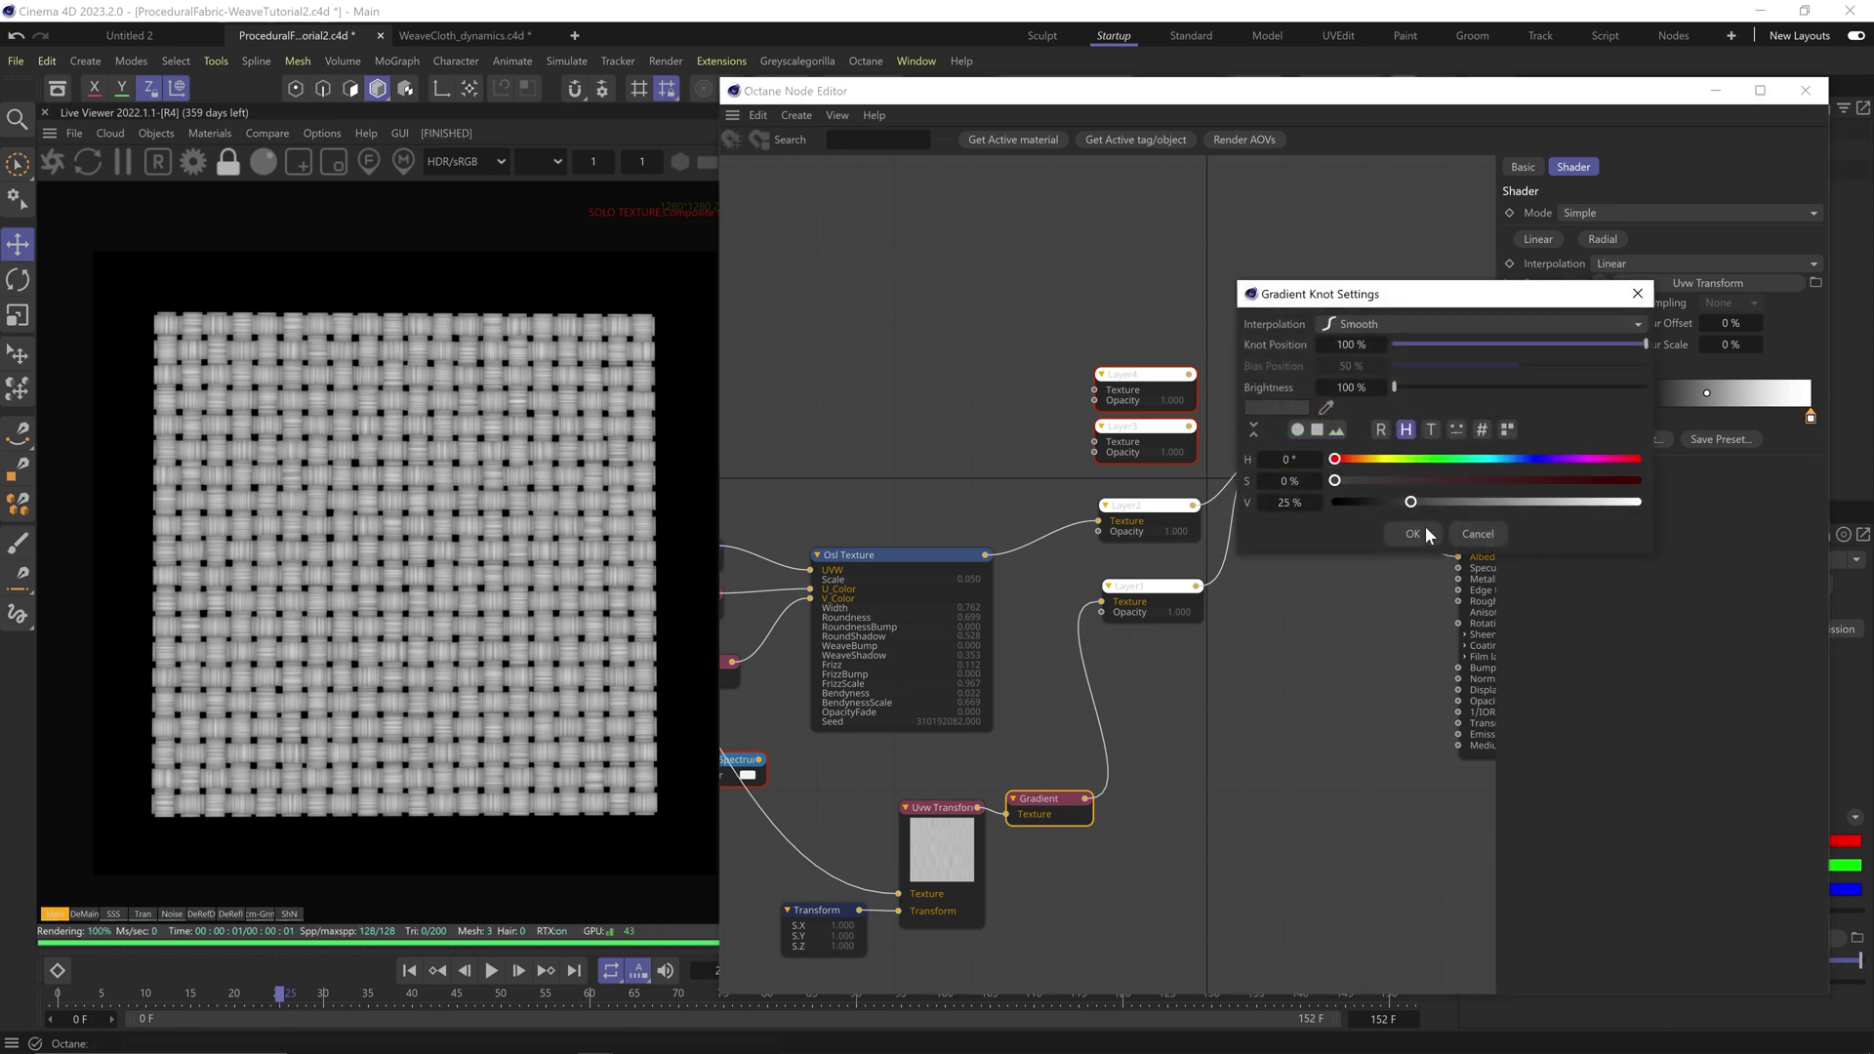
click(1425, 532)
click(1603, 421)
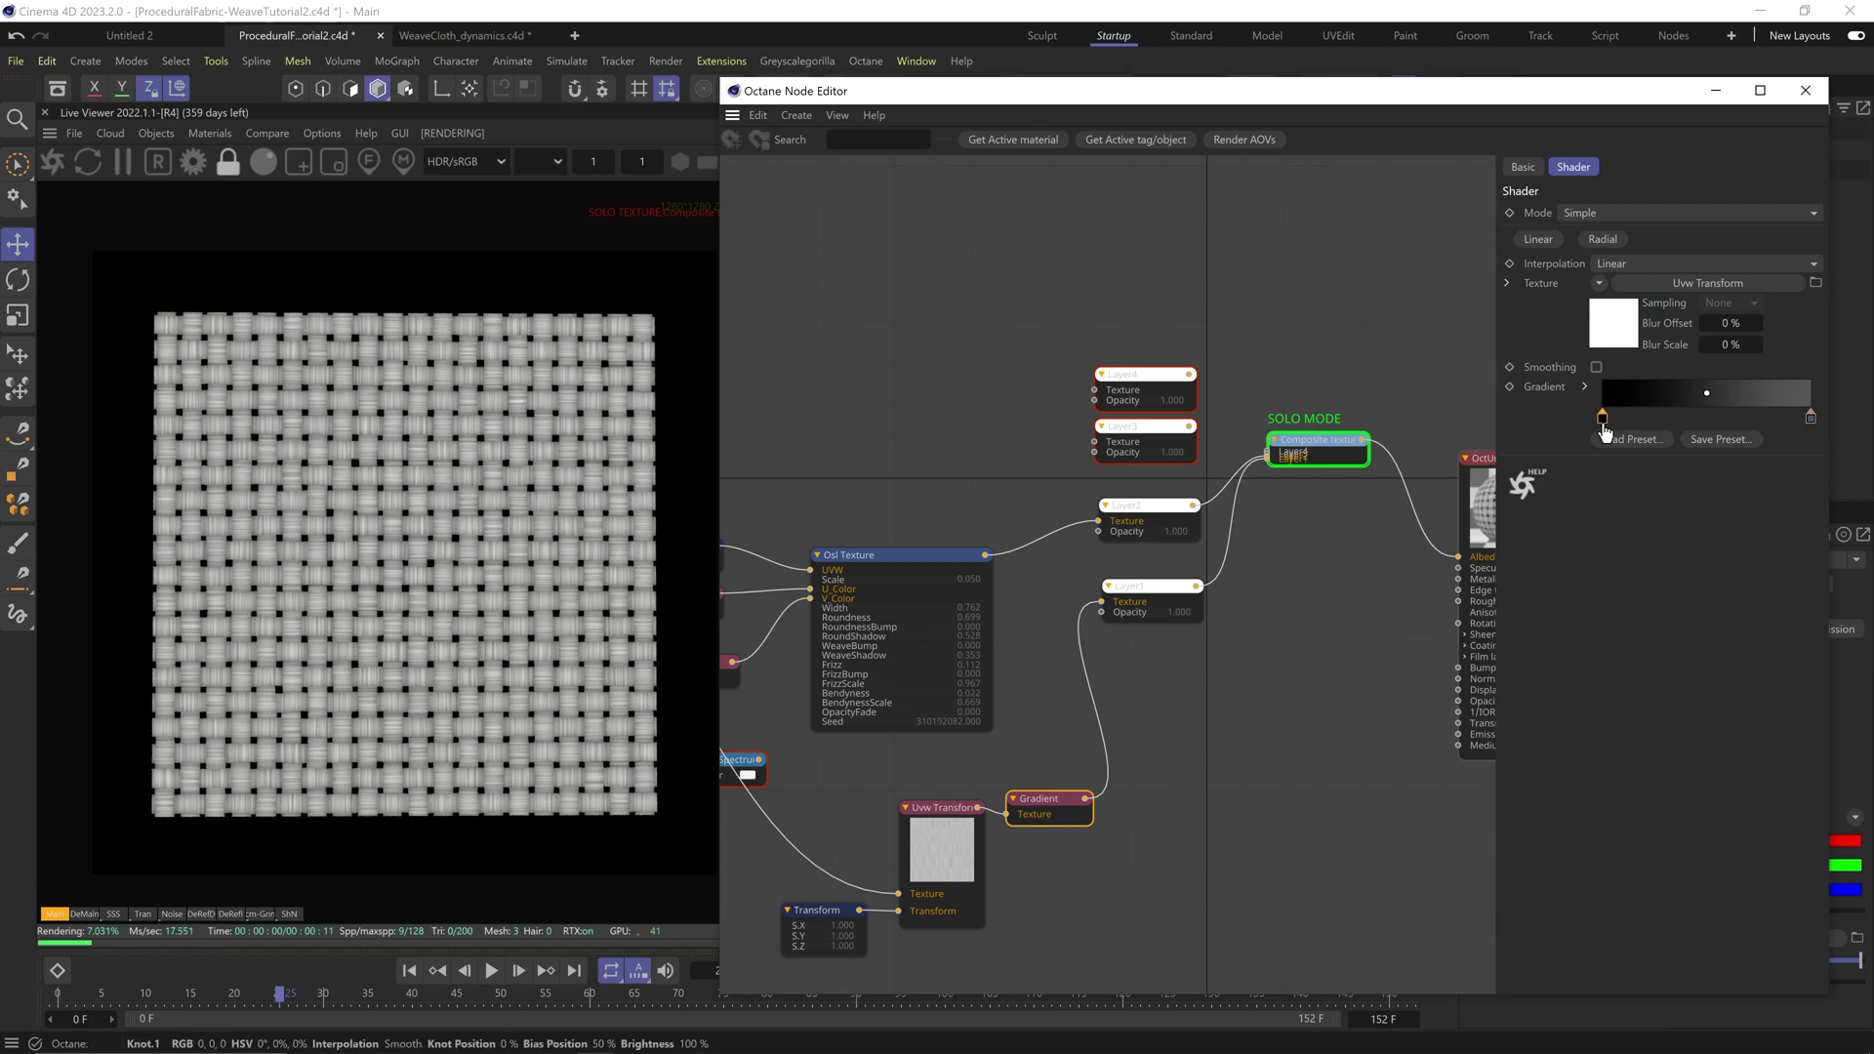
double_click(1602, 420)
click(1368, 503)
click(1417, 538)
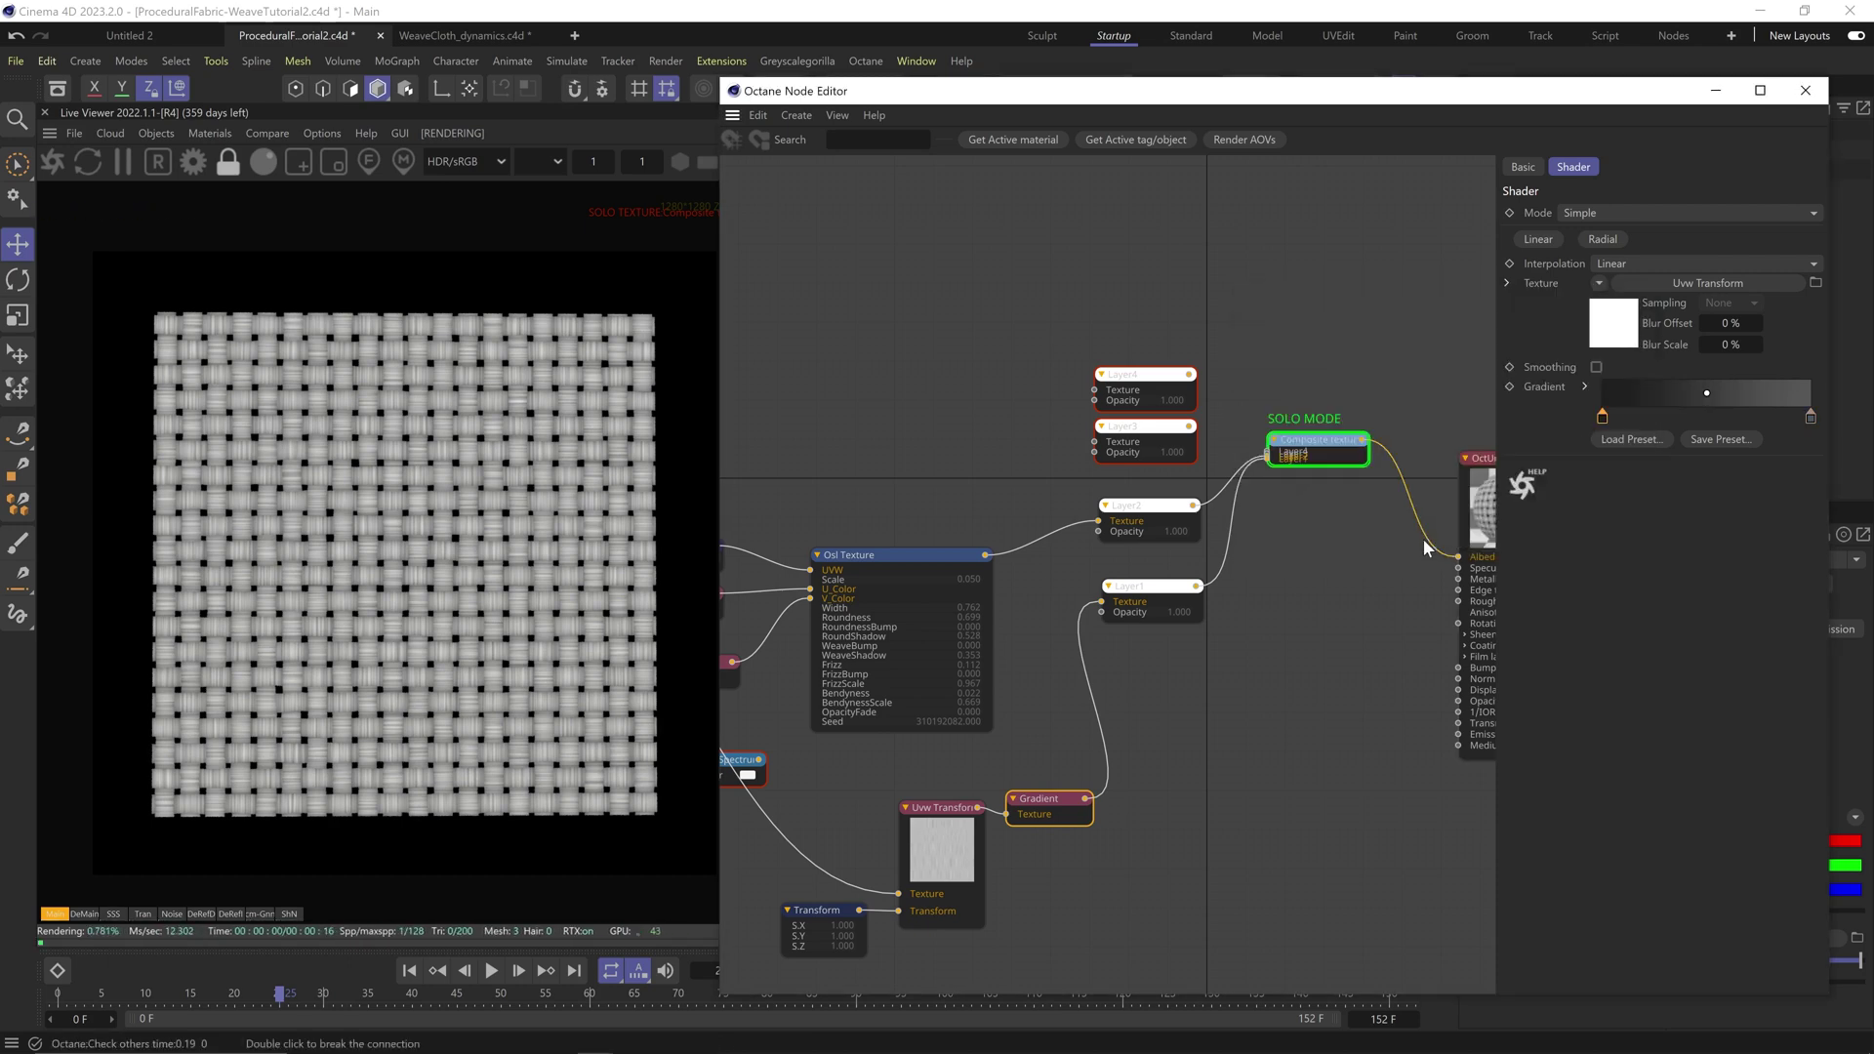
Step: Branch the OSL Texture output through a new Gradient into Layer2's Opacity input
middle_drag(1056, 559, 1039, 595)
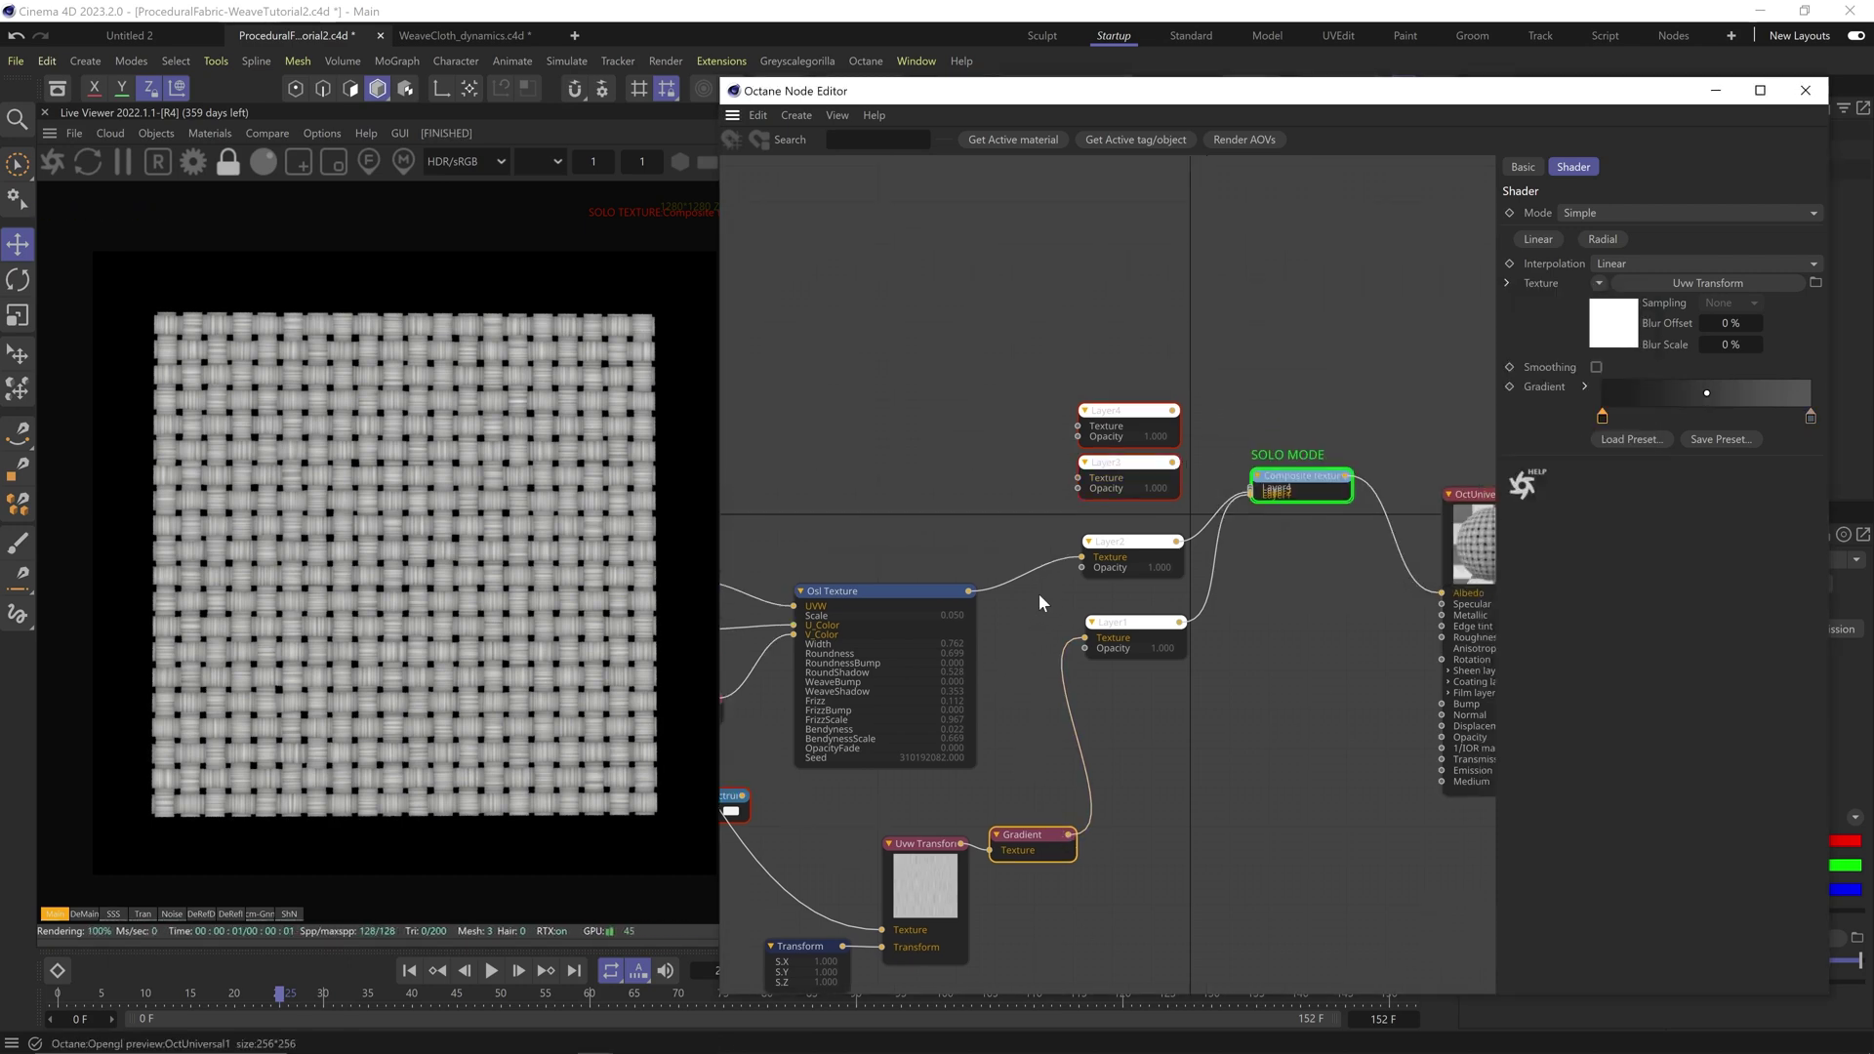
scroll(1039, 594, up, 3)
drag(931, 591, 1024, 587)
text(grad)
key(Return)
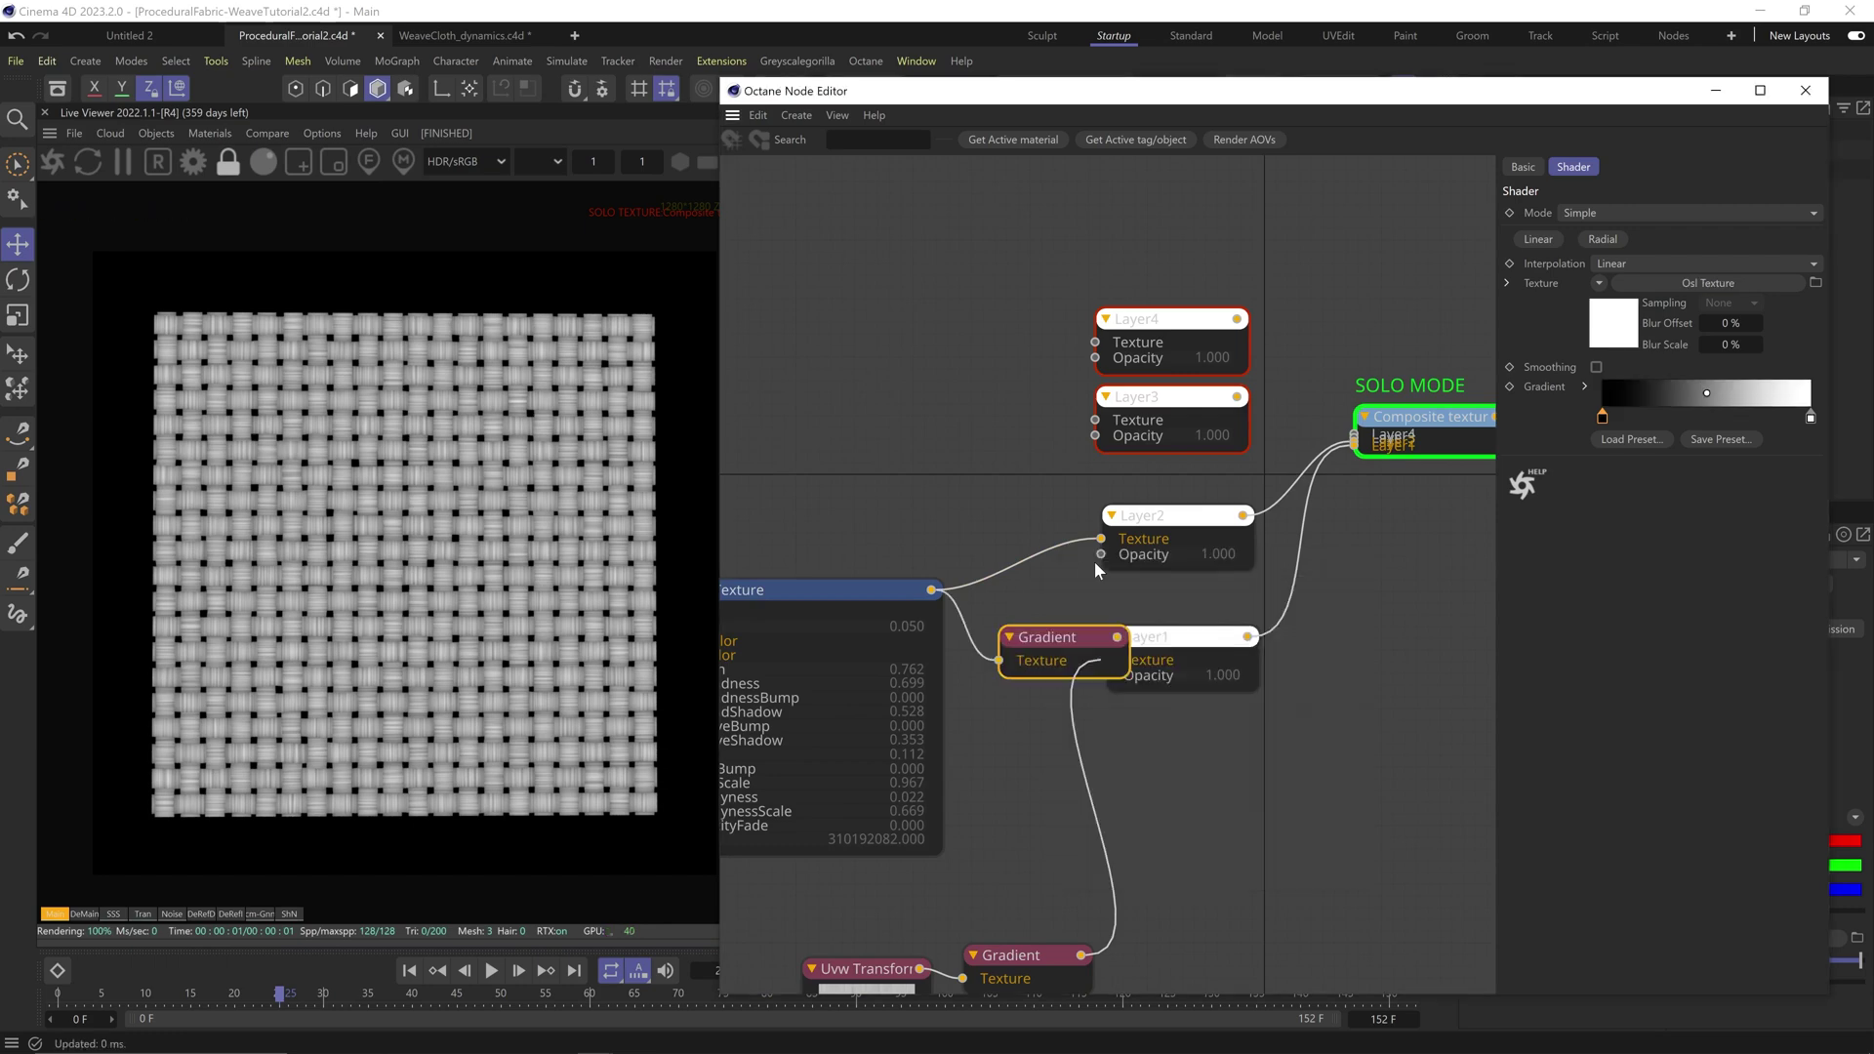
drag(1045, 657, 1017, 616)
drag(1088, 596, 1100, 555)
drag(1033, 613, 961, 596)
Step: Solo the opacity Gradient, move its white knot close to the black knot for a sharp mask, and return solo to the composite
right_click(973, 603)
click(1017, 623)
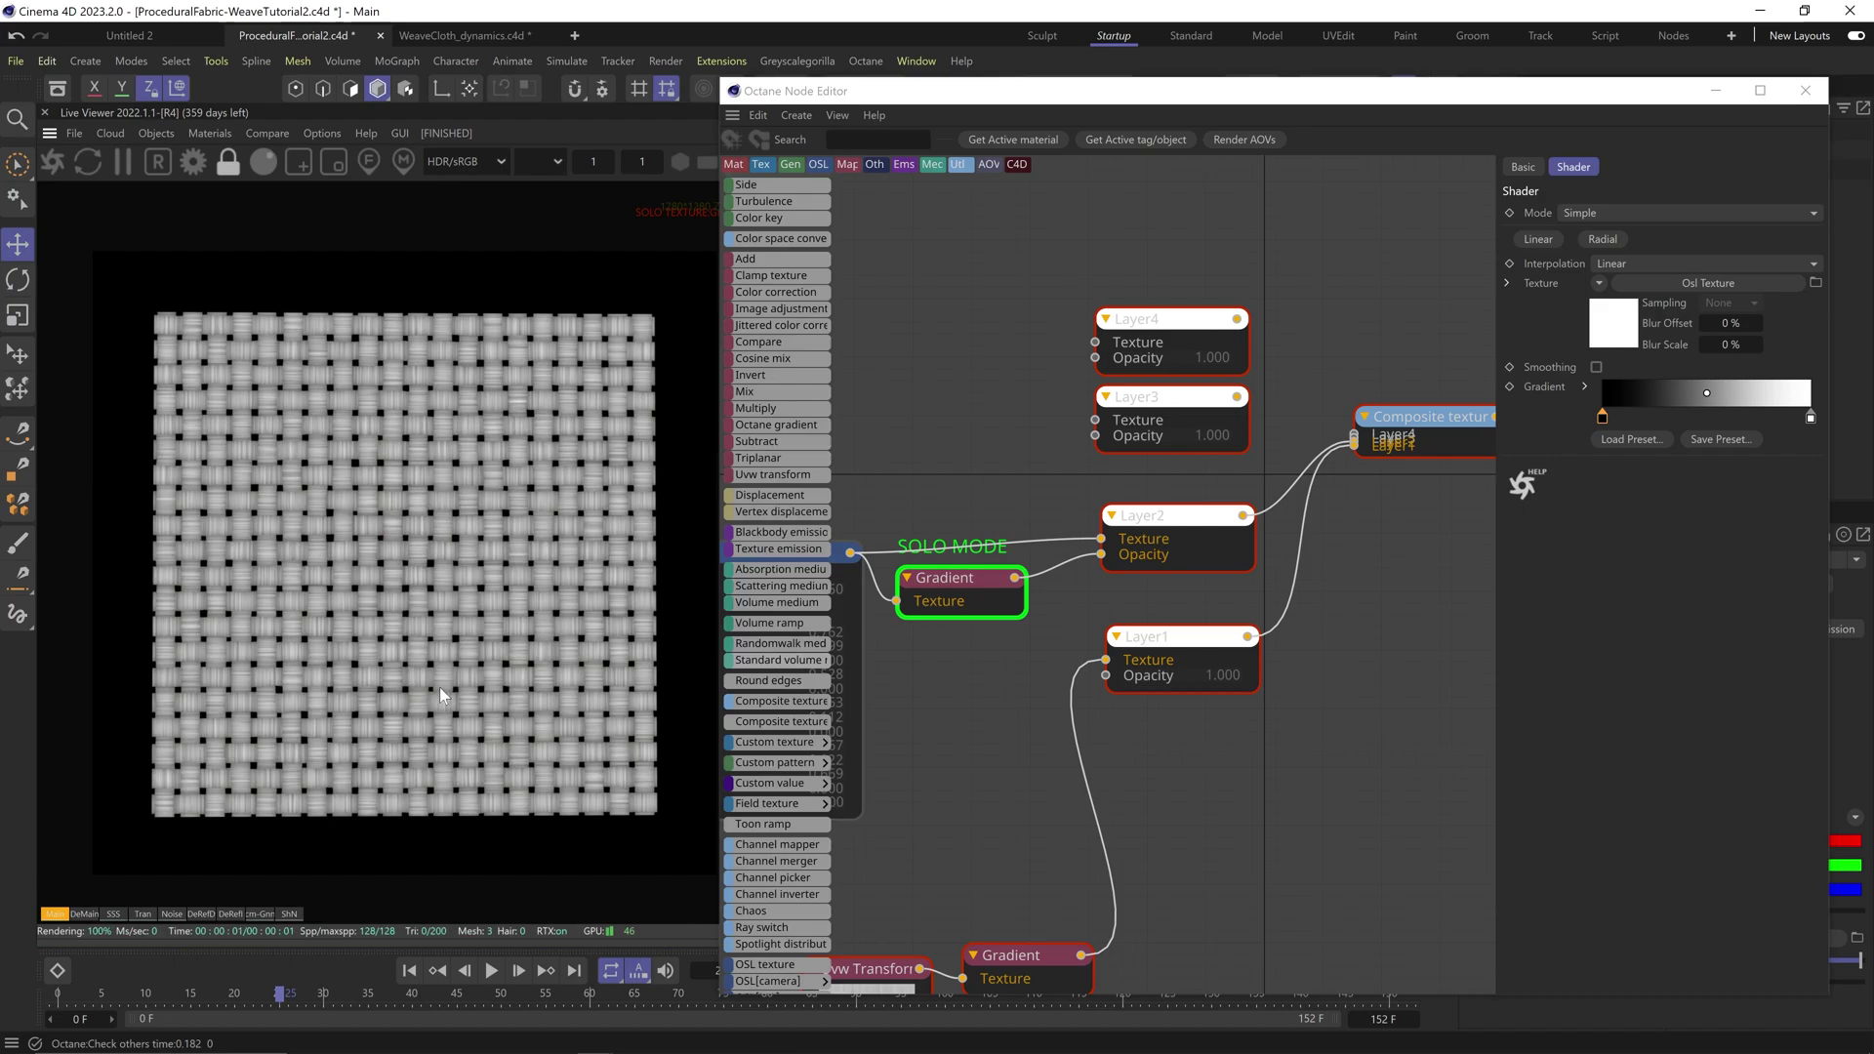
drag(1811, 417, 1636, 419)
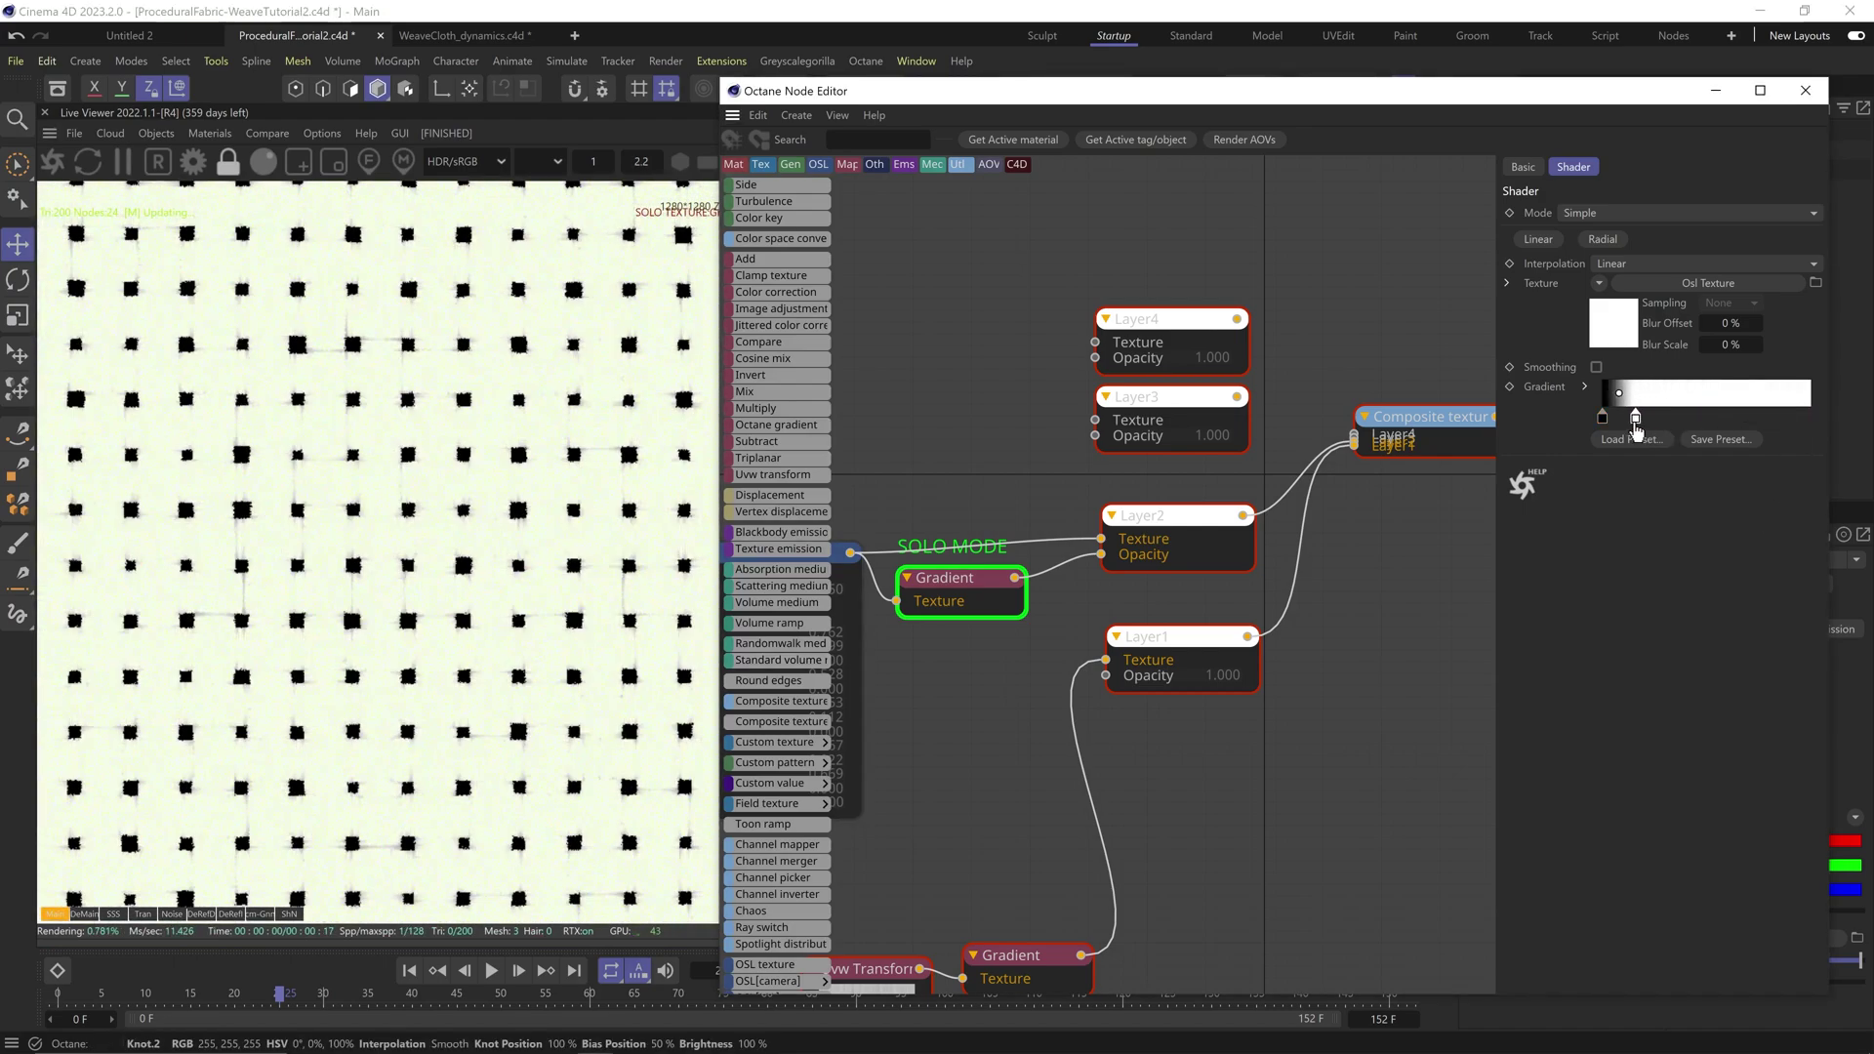
right_click(1004, 607)
click(1035, 626)
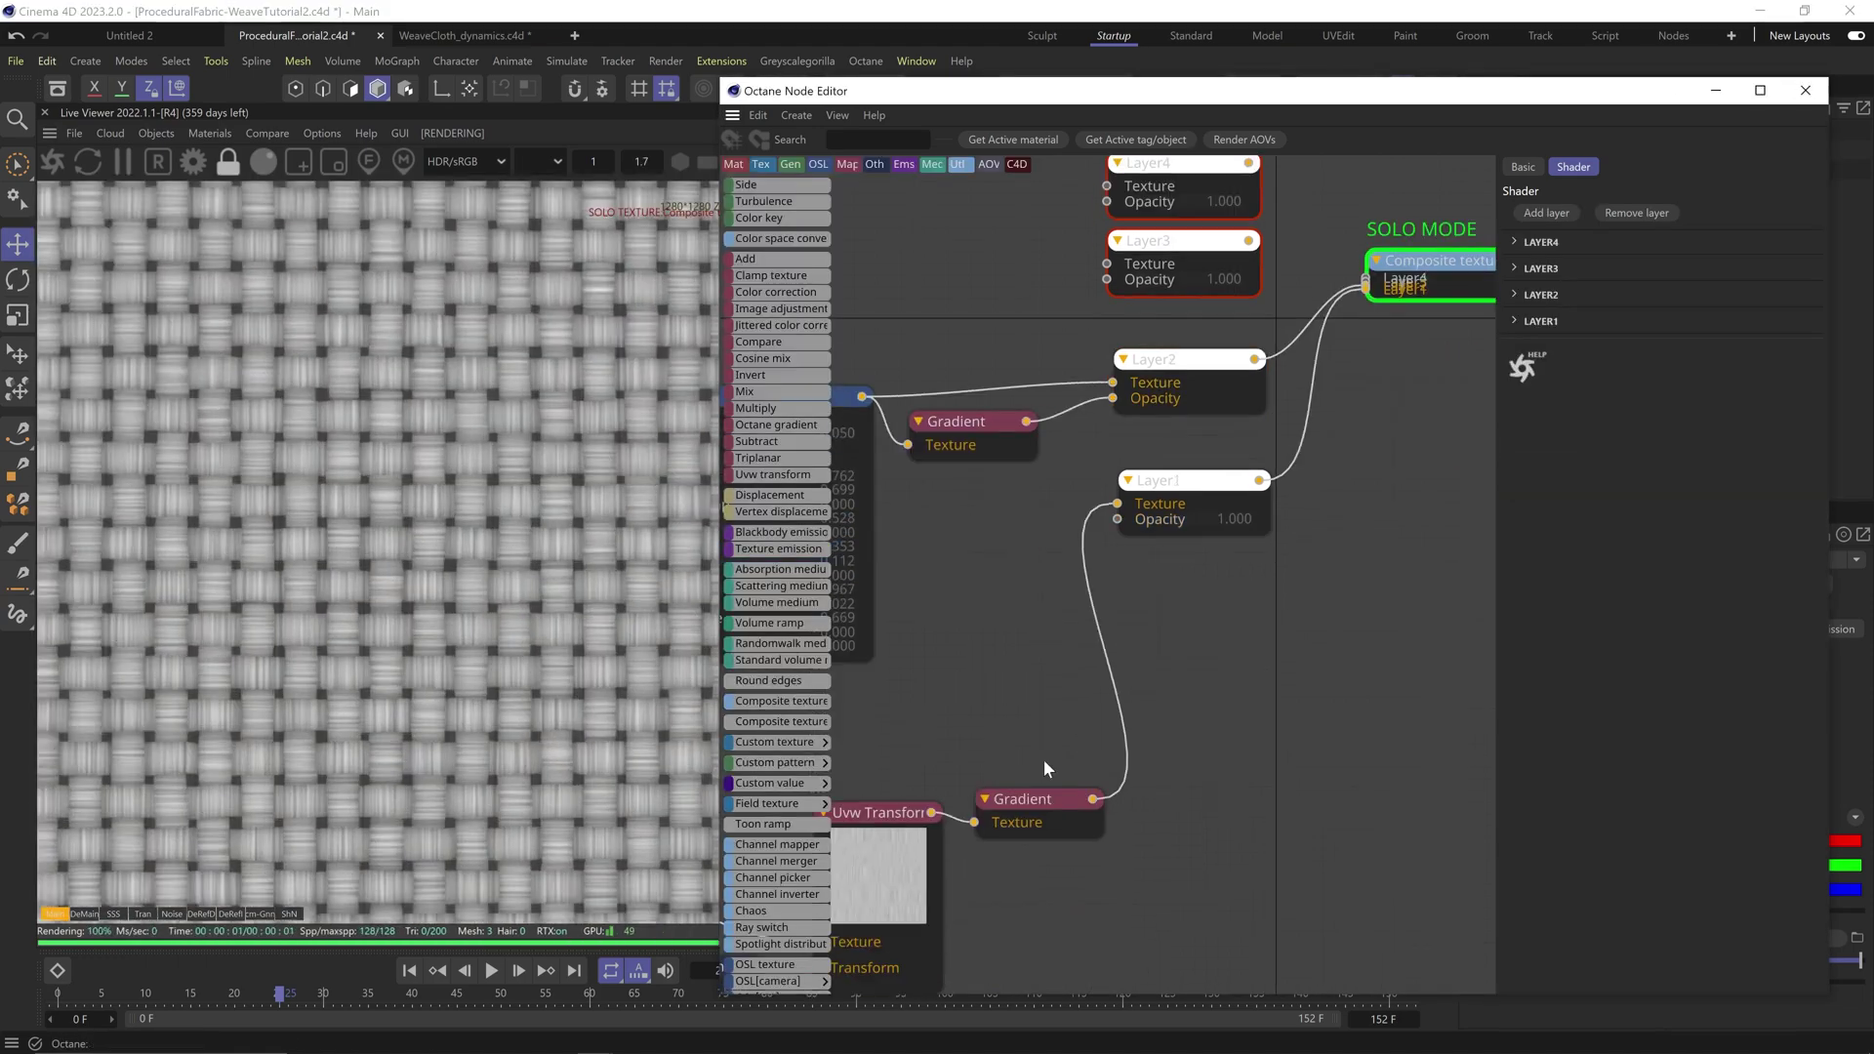
Step: Recolour Layer1's Gradient to run from dark purple to medium purple
double_click(1774, 417)
click(1413, 522)
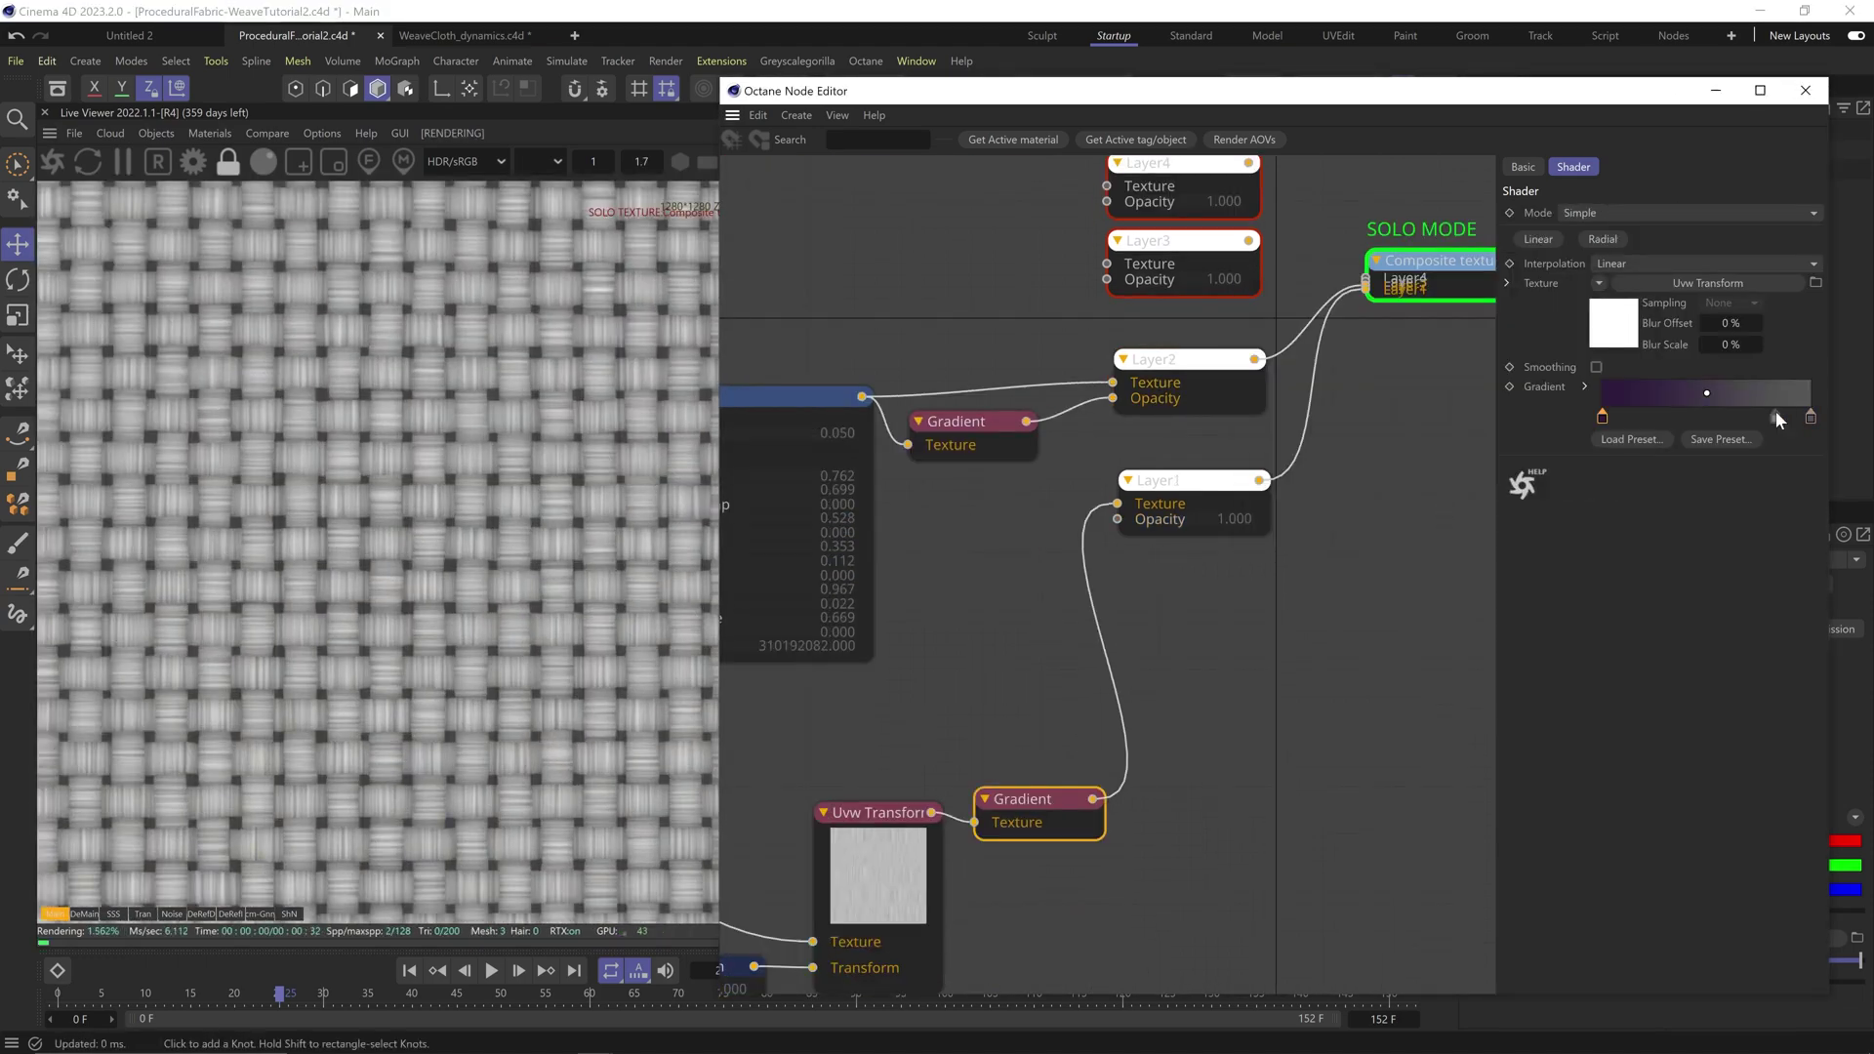
double_click(1774, 418)
click(1415, 534)
Step: Solo Layer1's UVW Transform, set its Transform's S.Y to about 0.064 with the aspect ratio unlocked, and leave solo mode
middle_drag(1419, 531, 1623, 343)
right_click(1085, 675)
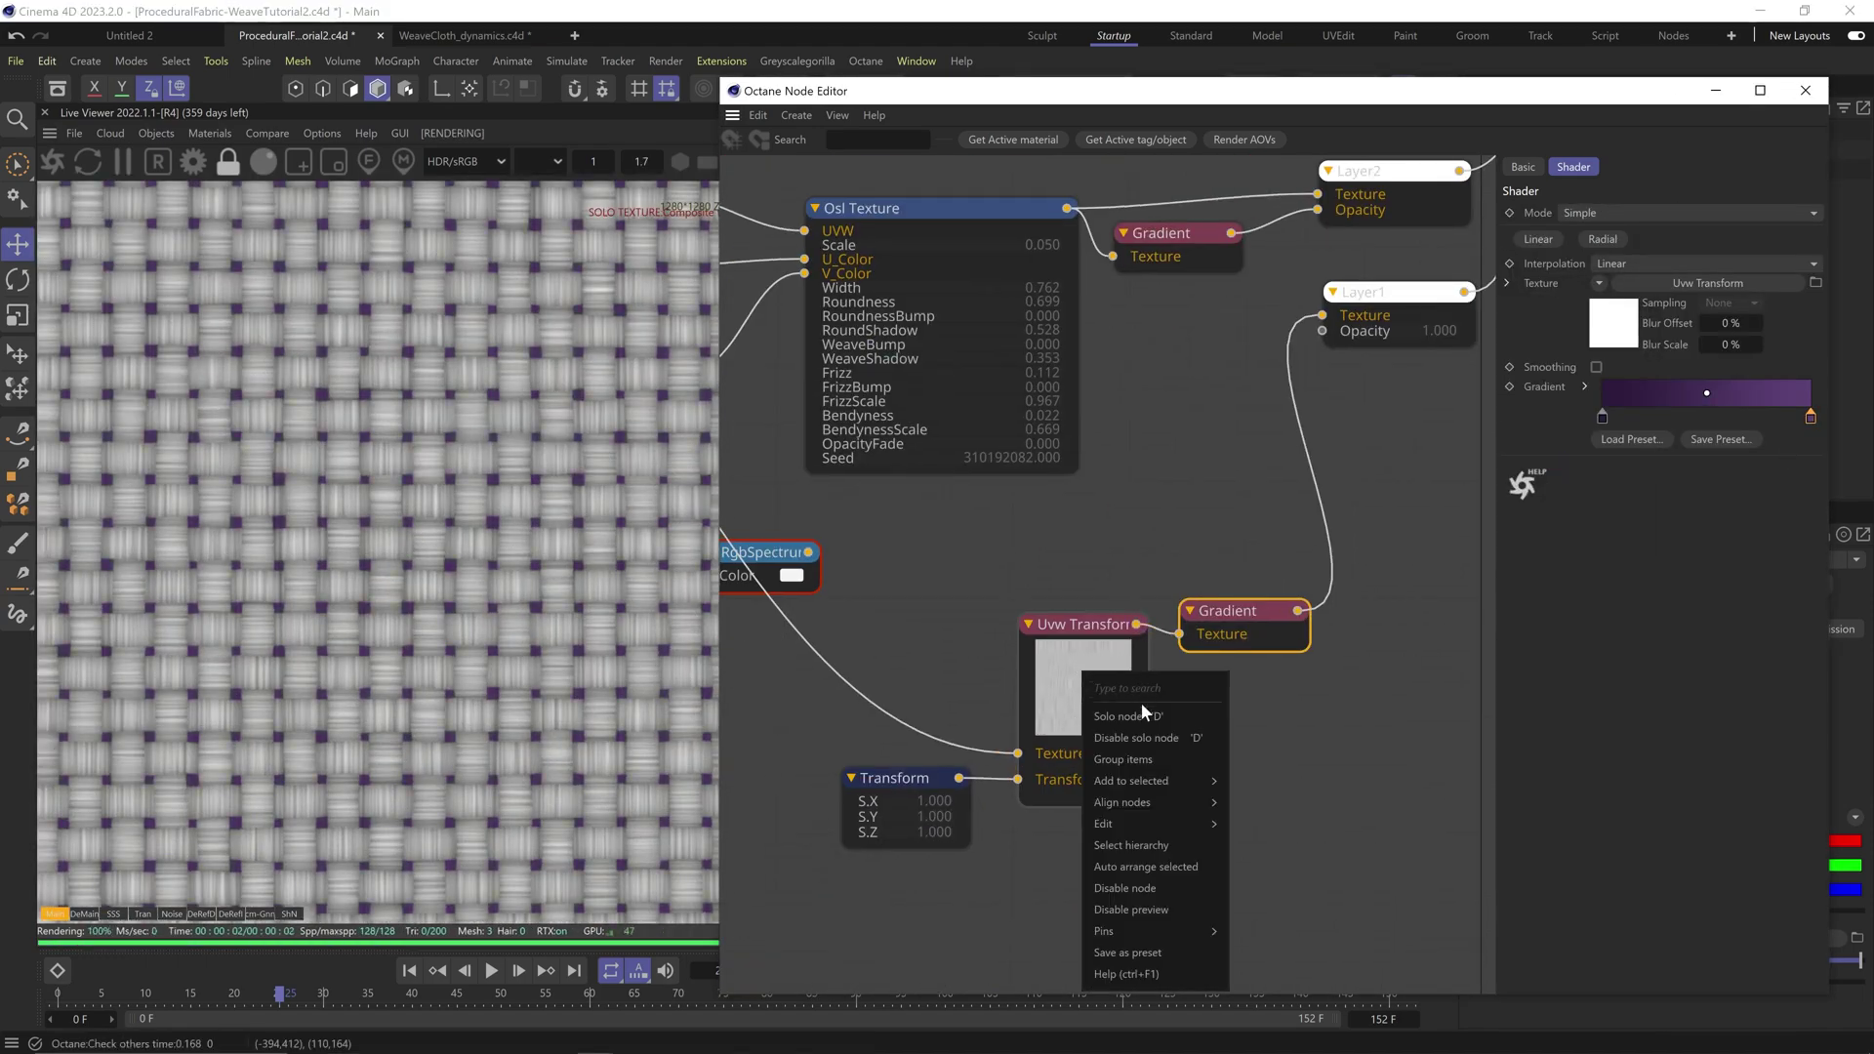
click(1132, 716)
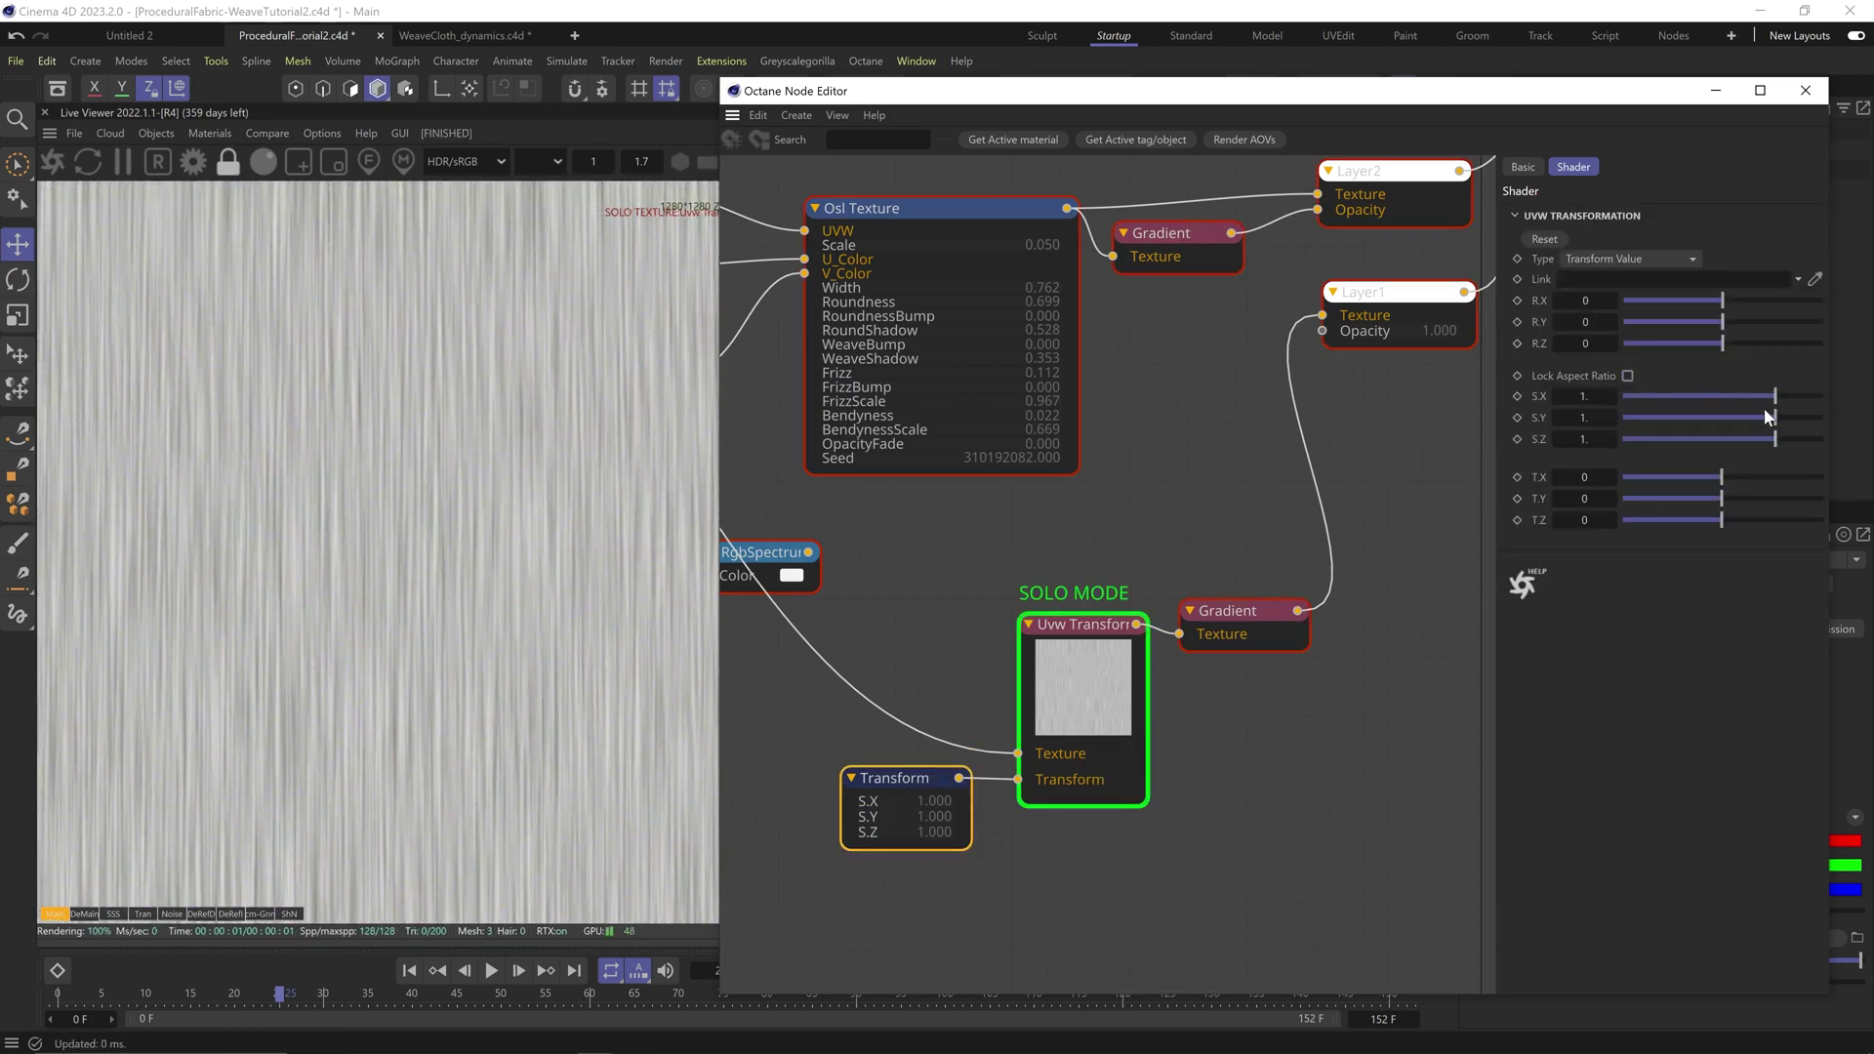
drag(1764, 410, 1712, 424)
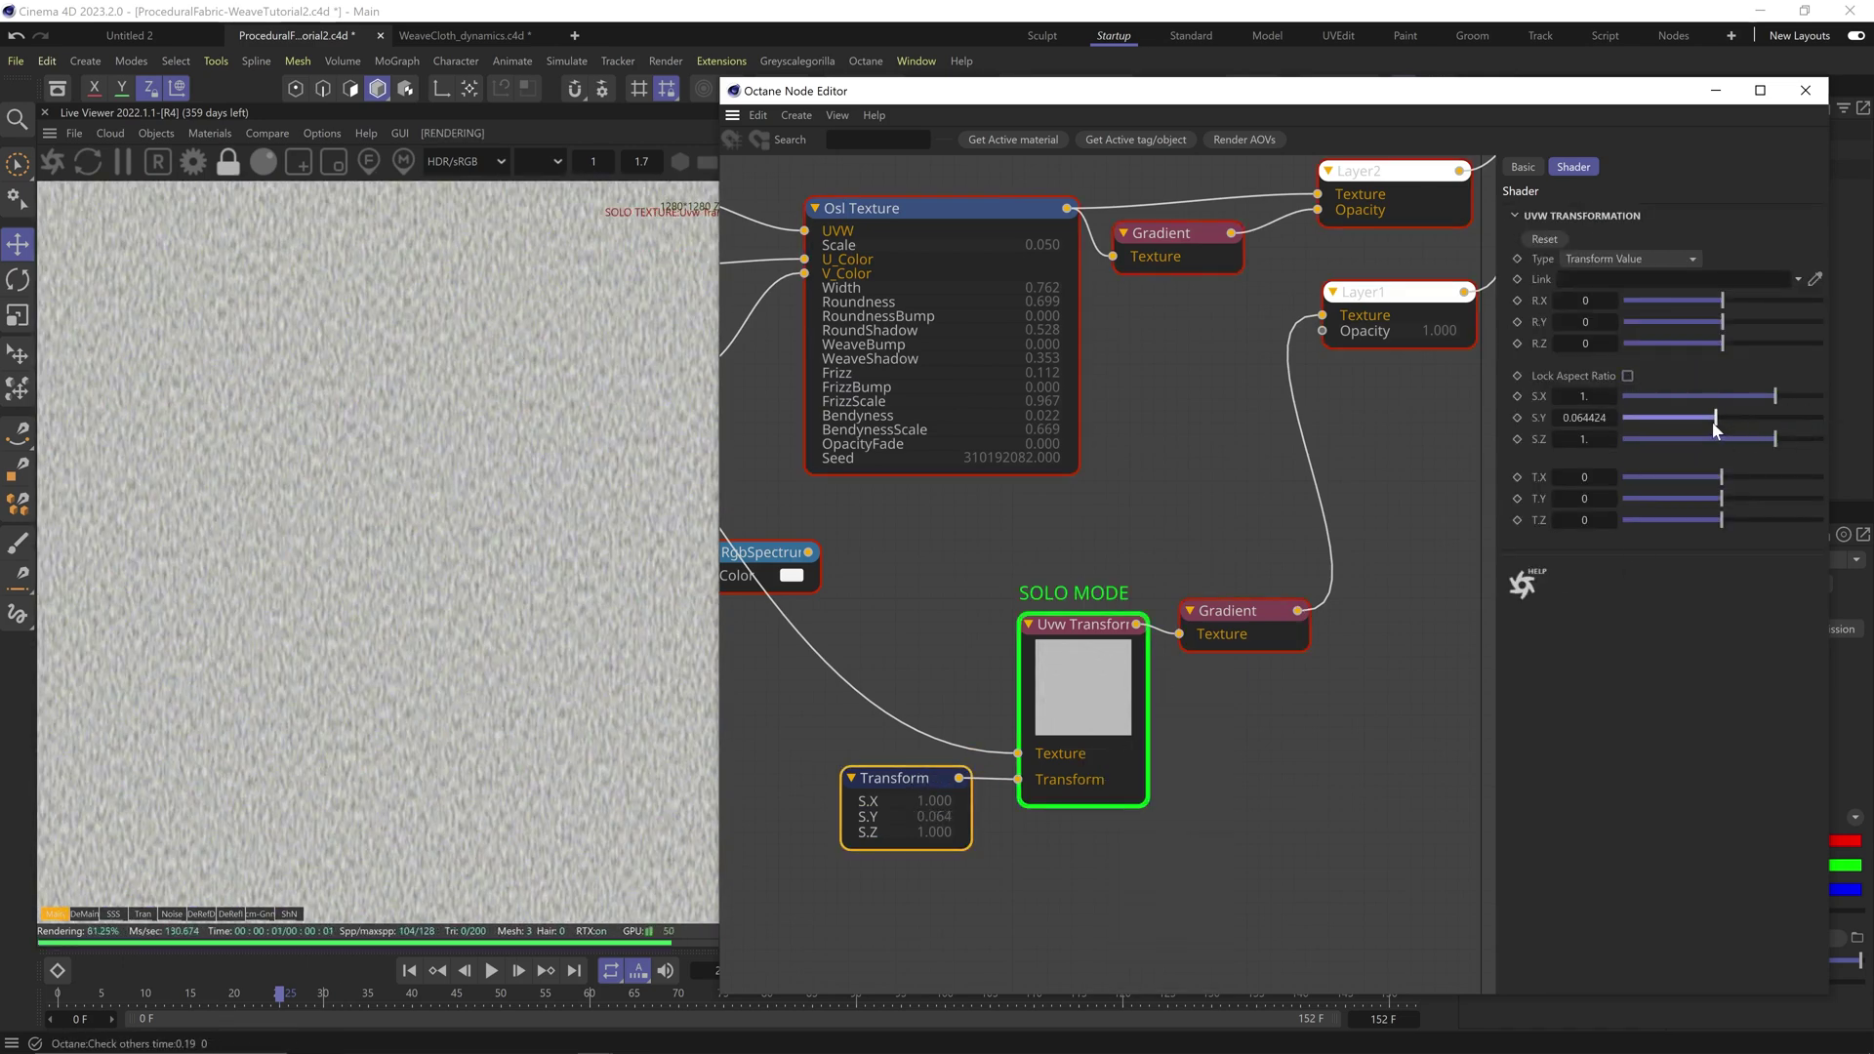
click(1091, 708)
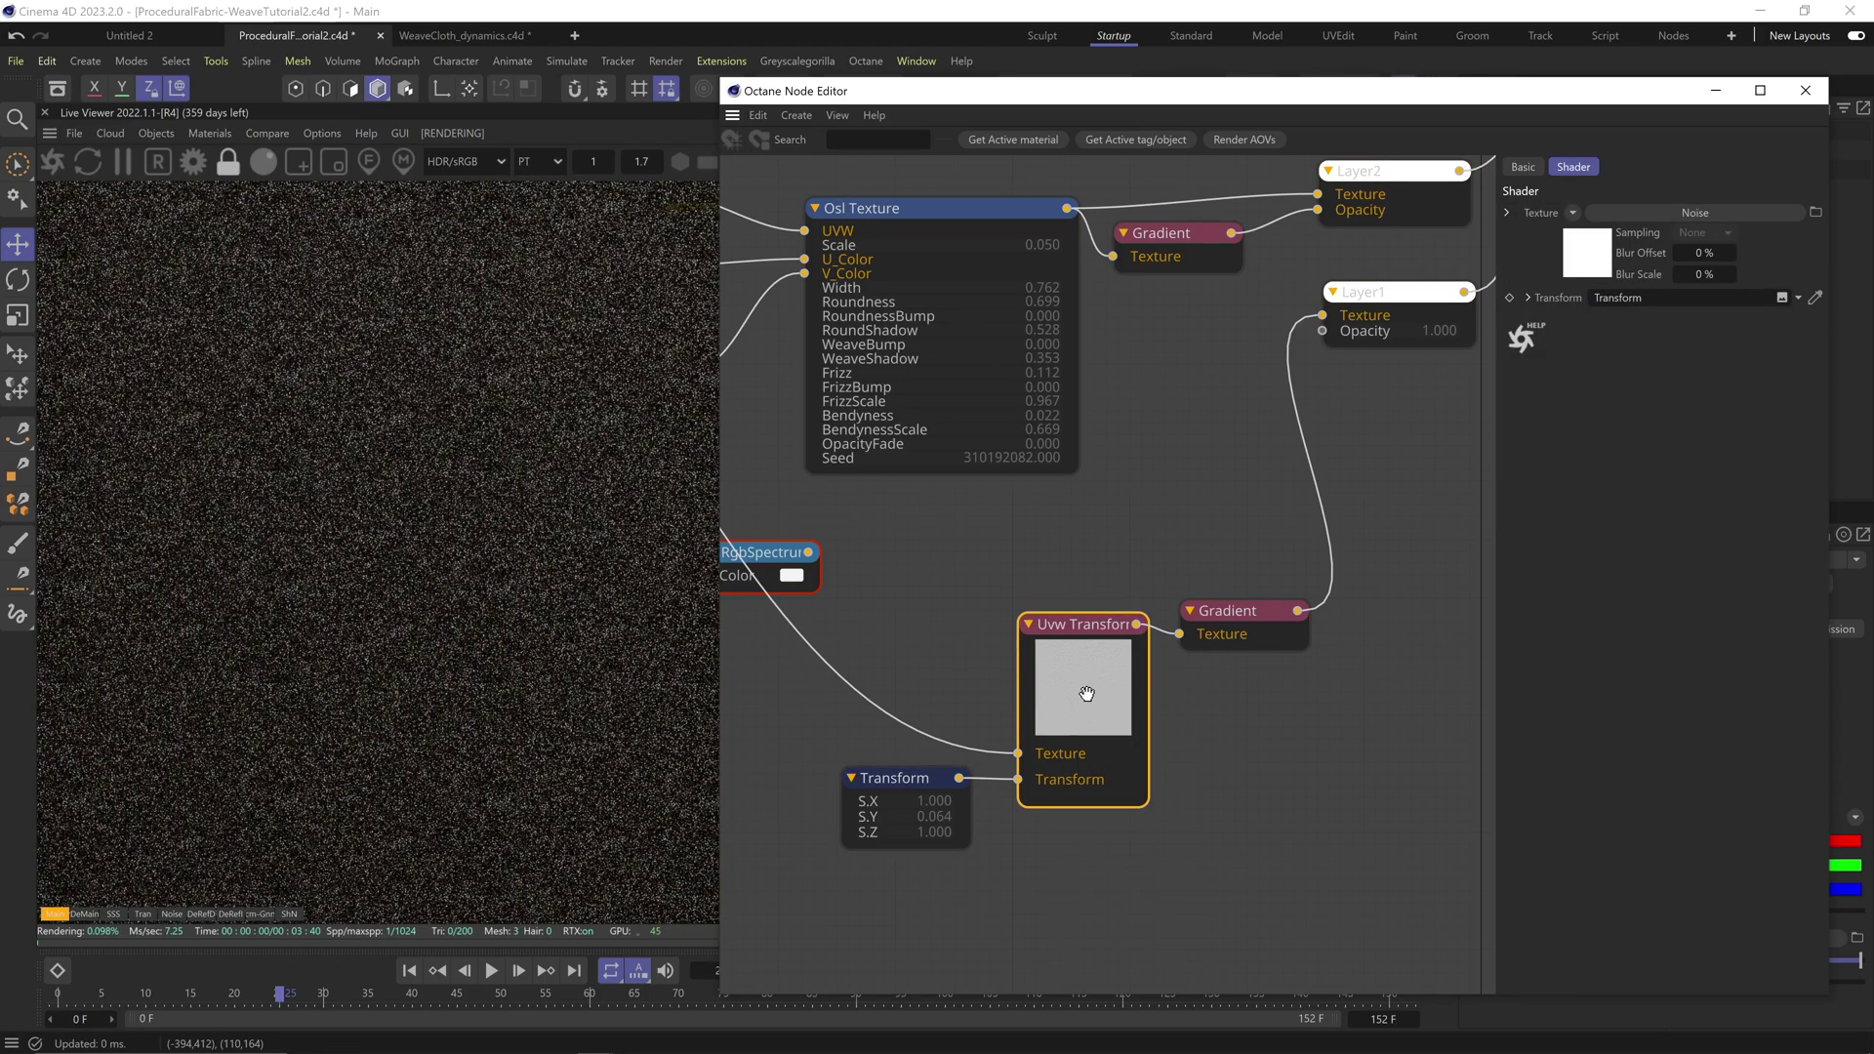
Step: Copy the purple ramp from Layer1's Gradient and paste it into the Gradient feeding U_Color
right_click(1349, 761)
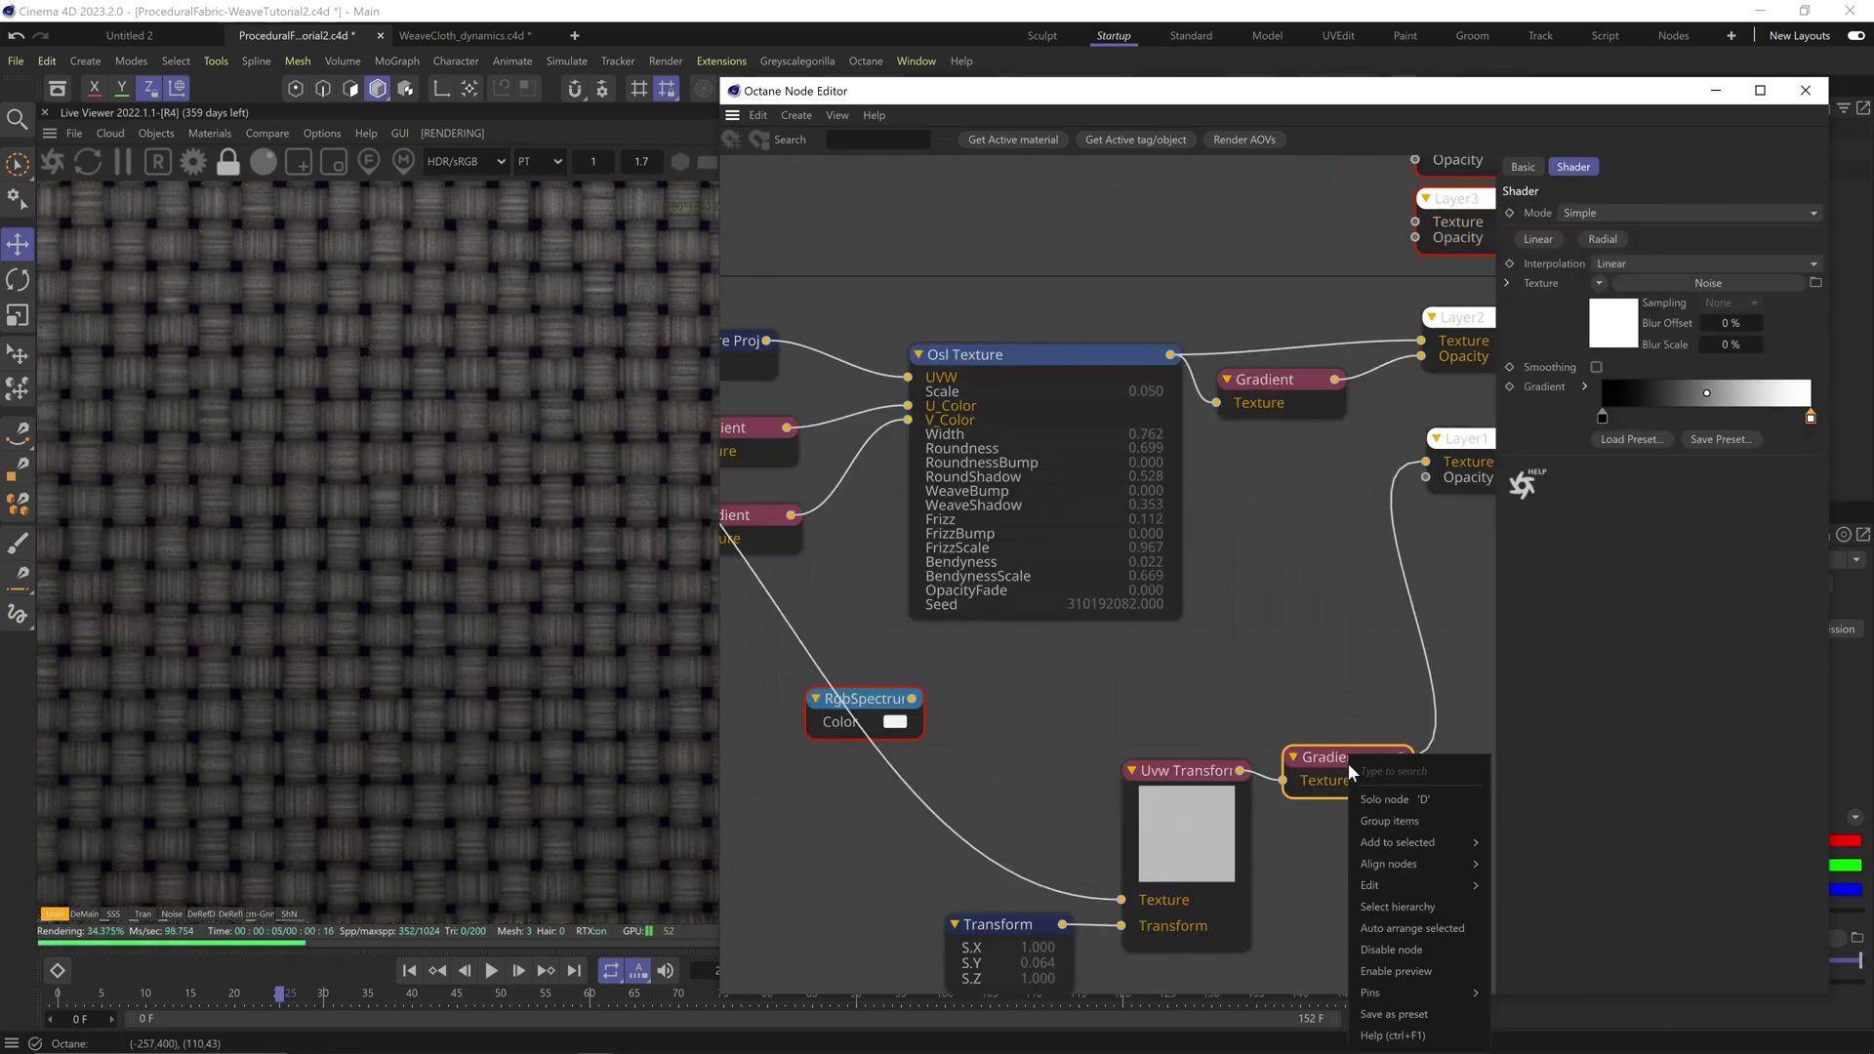
click(1348, 761)
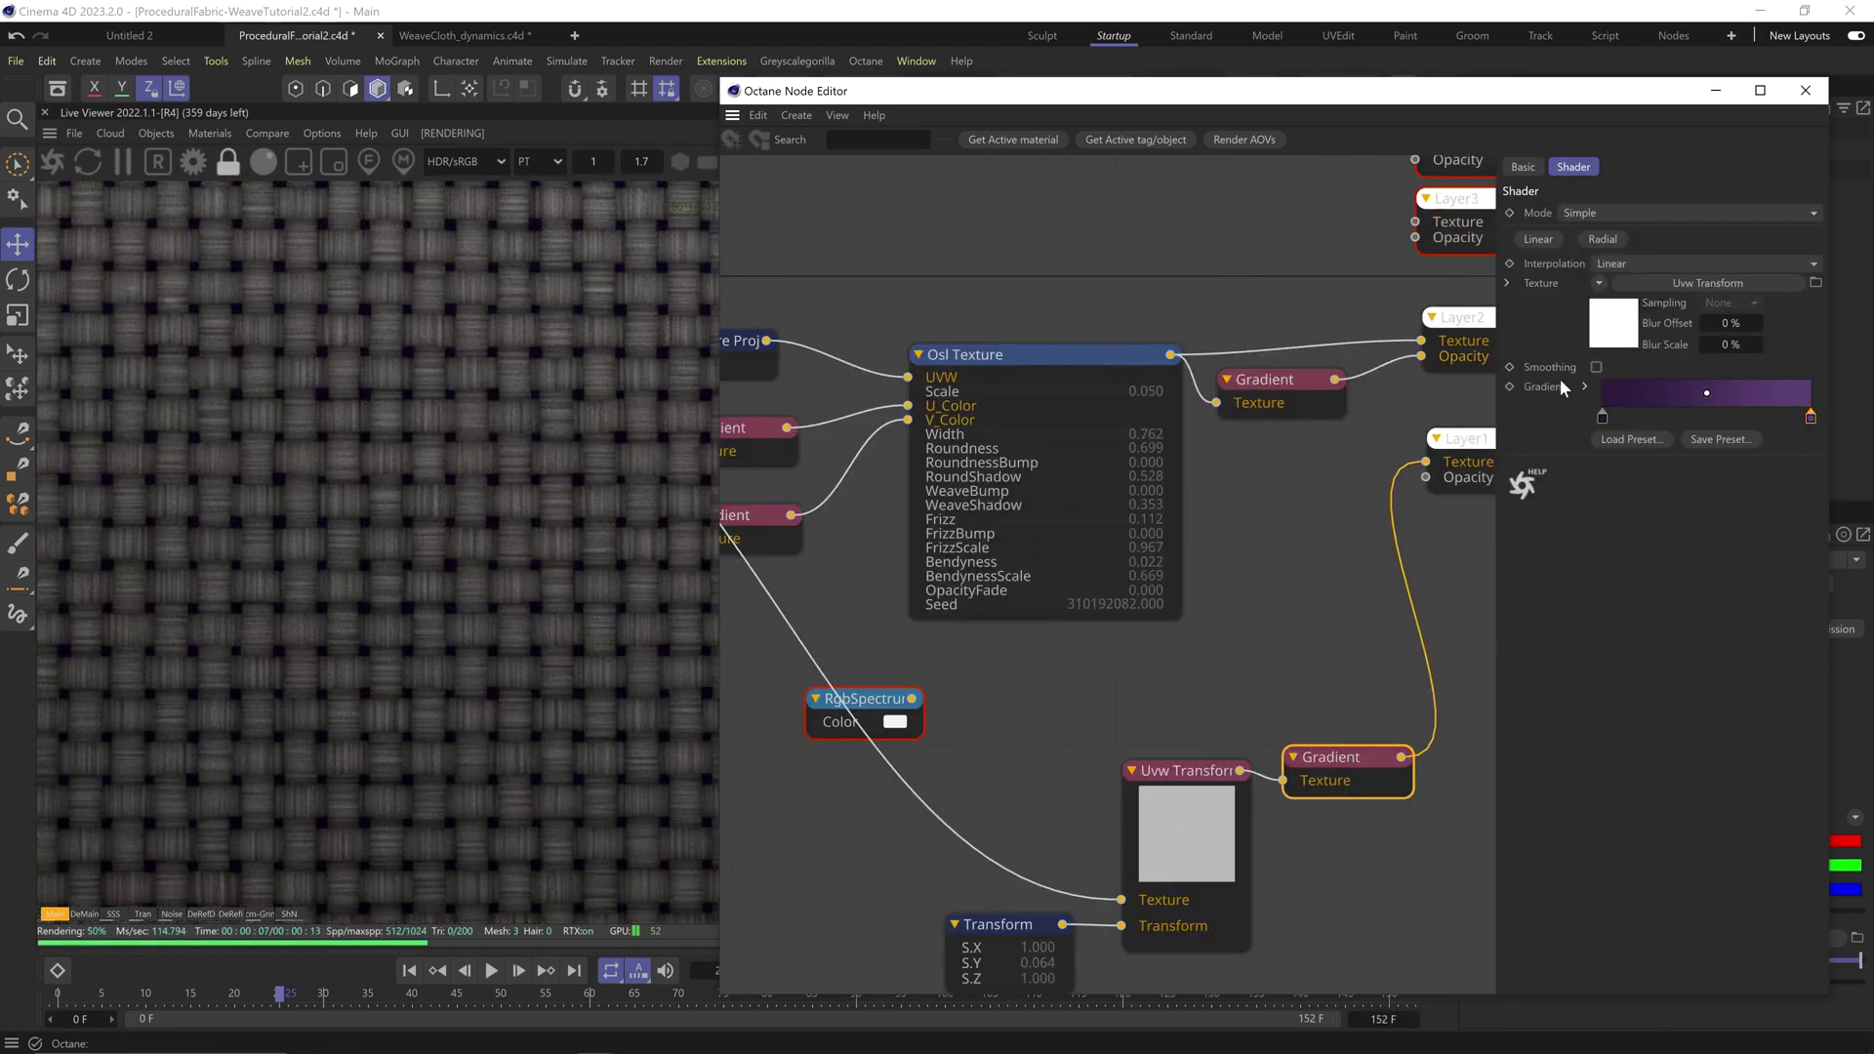
right_click(1550, 391)
click(1600, 511)
middle_drag(1083, 574, 1300, 612)
click(945, 467)
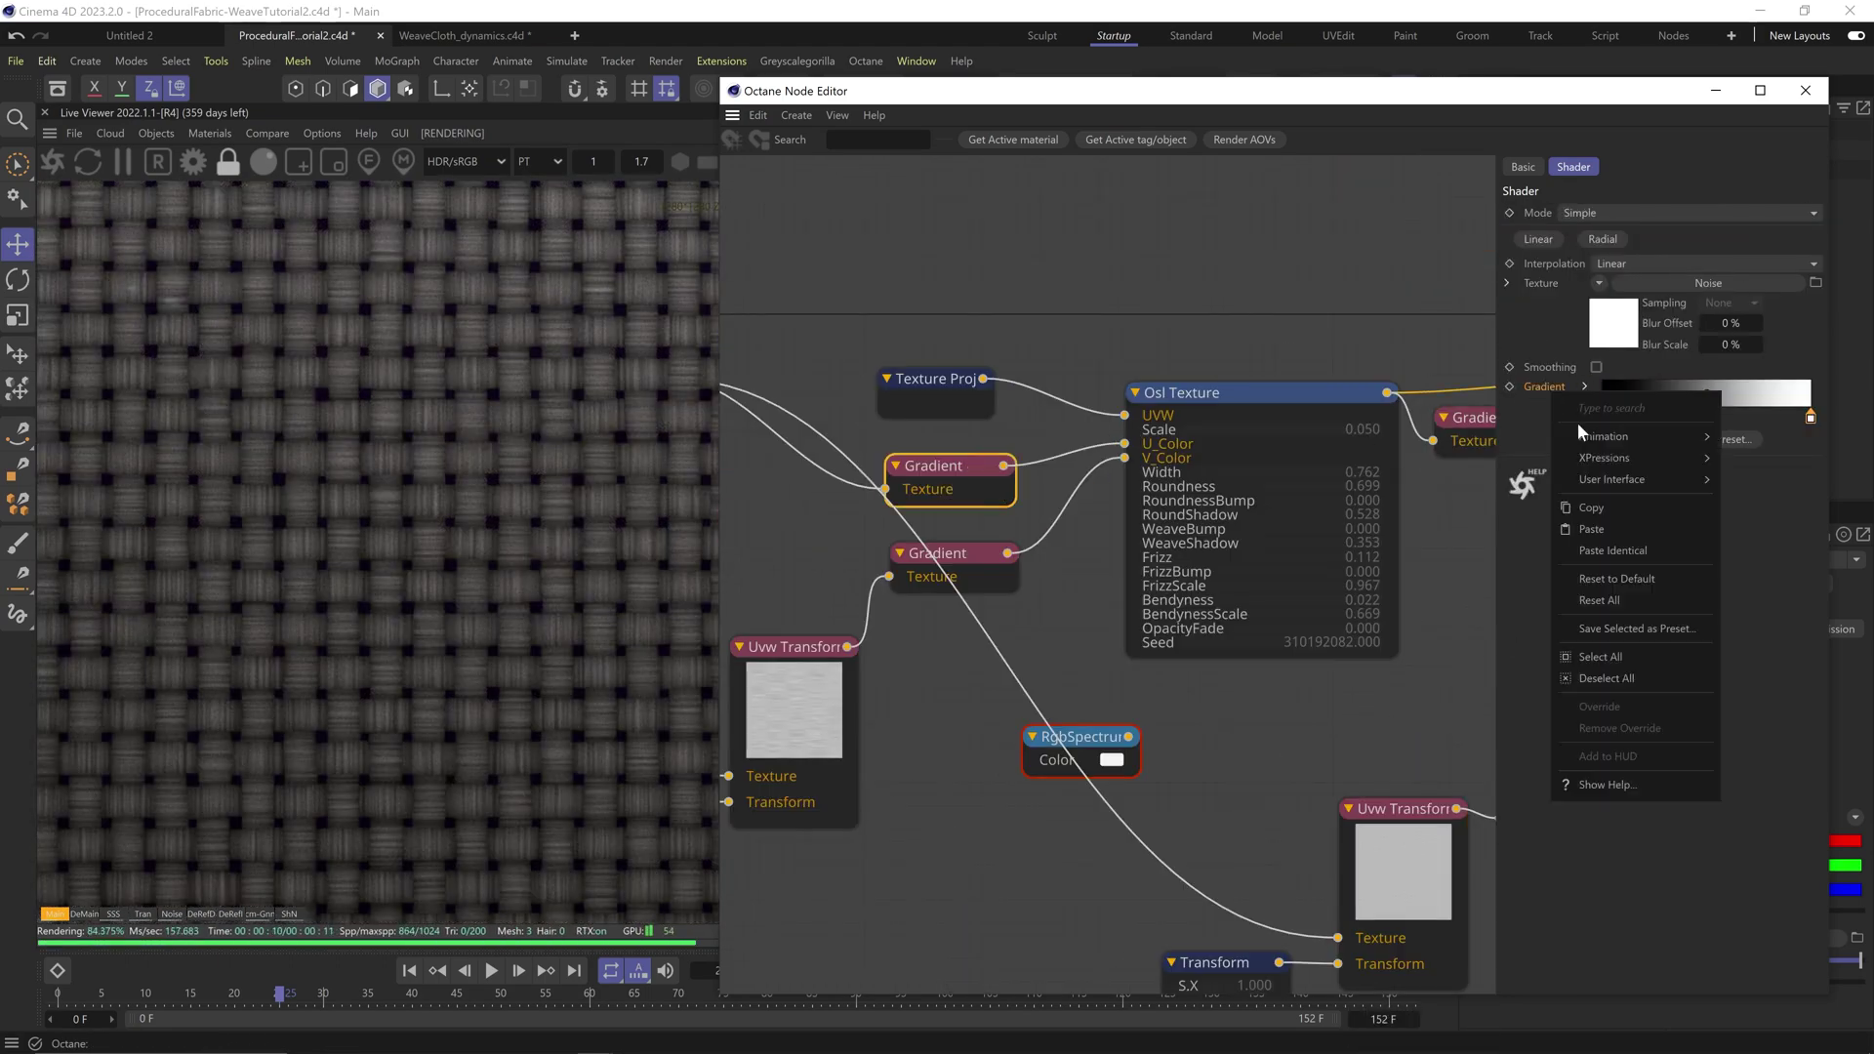
click(1591, 528)
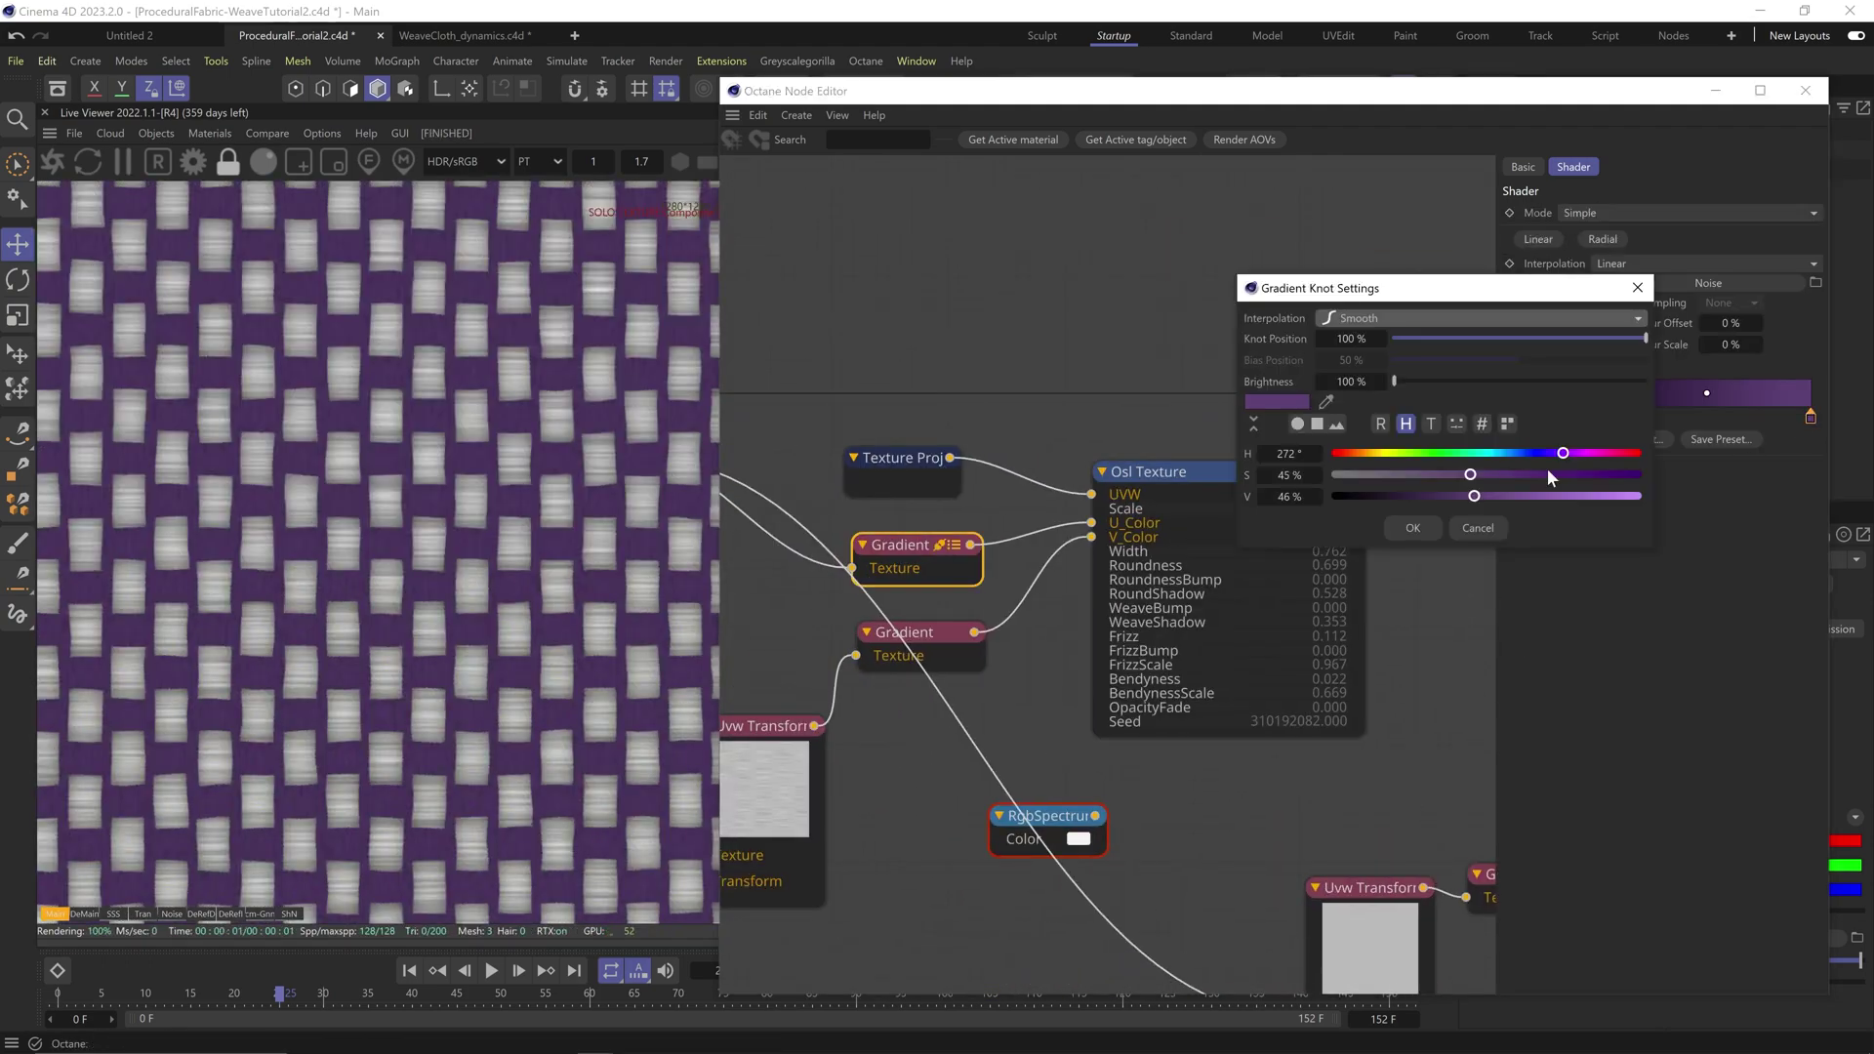
Step: Brighten the U_Color Gradient's knots so the ramp runs from dark purple to light purple
click(1414, 528)
double_click(1603, 417)
click(1419, 536)
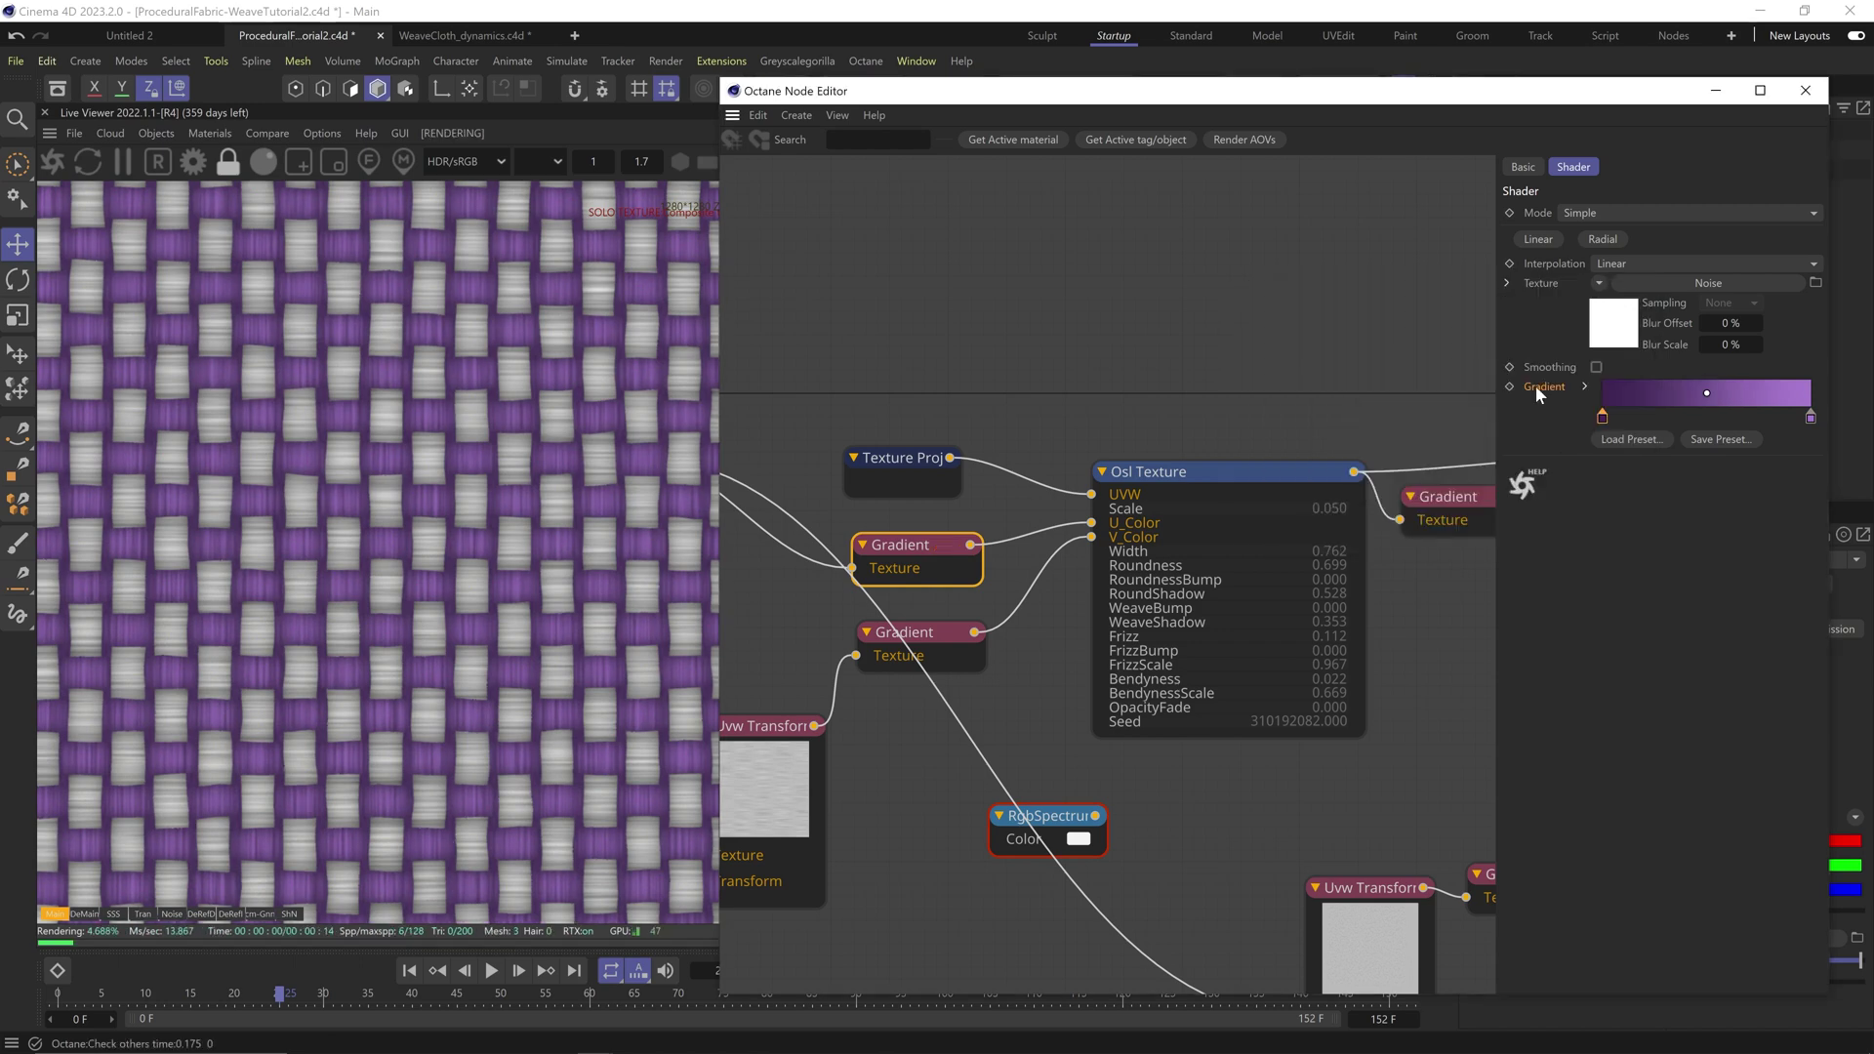
Step: Copy the U_Color Gradient's ramp and paste it into the Gradient feeding V_Color
right_click(1536, 387)
click(1569, 503)
click(878, 636)
right_click(1561, 386)
click(1622, 522)
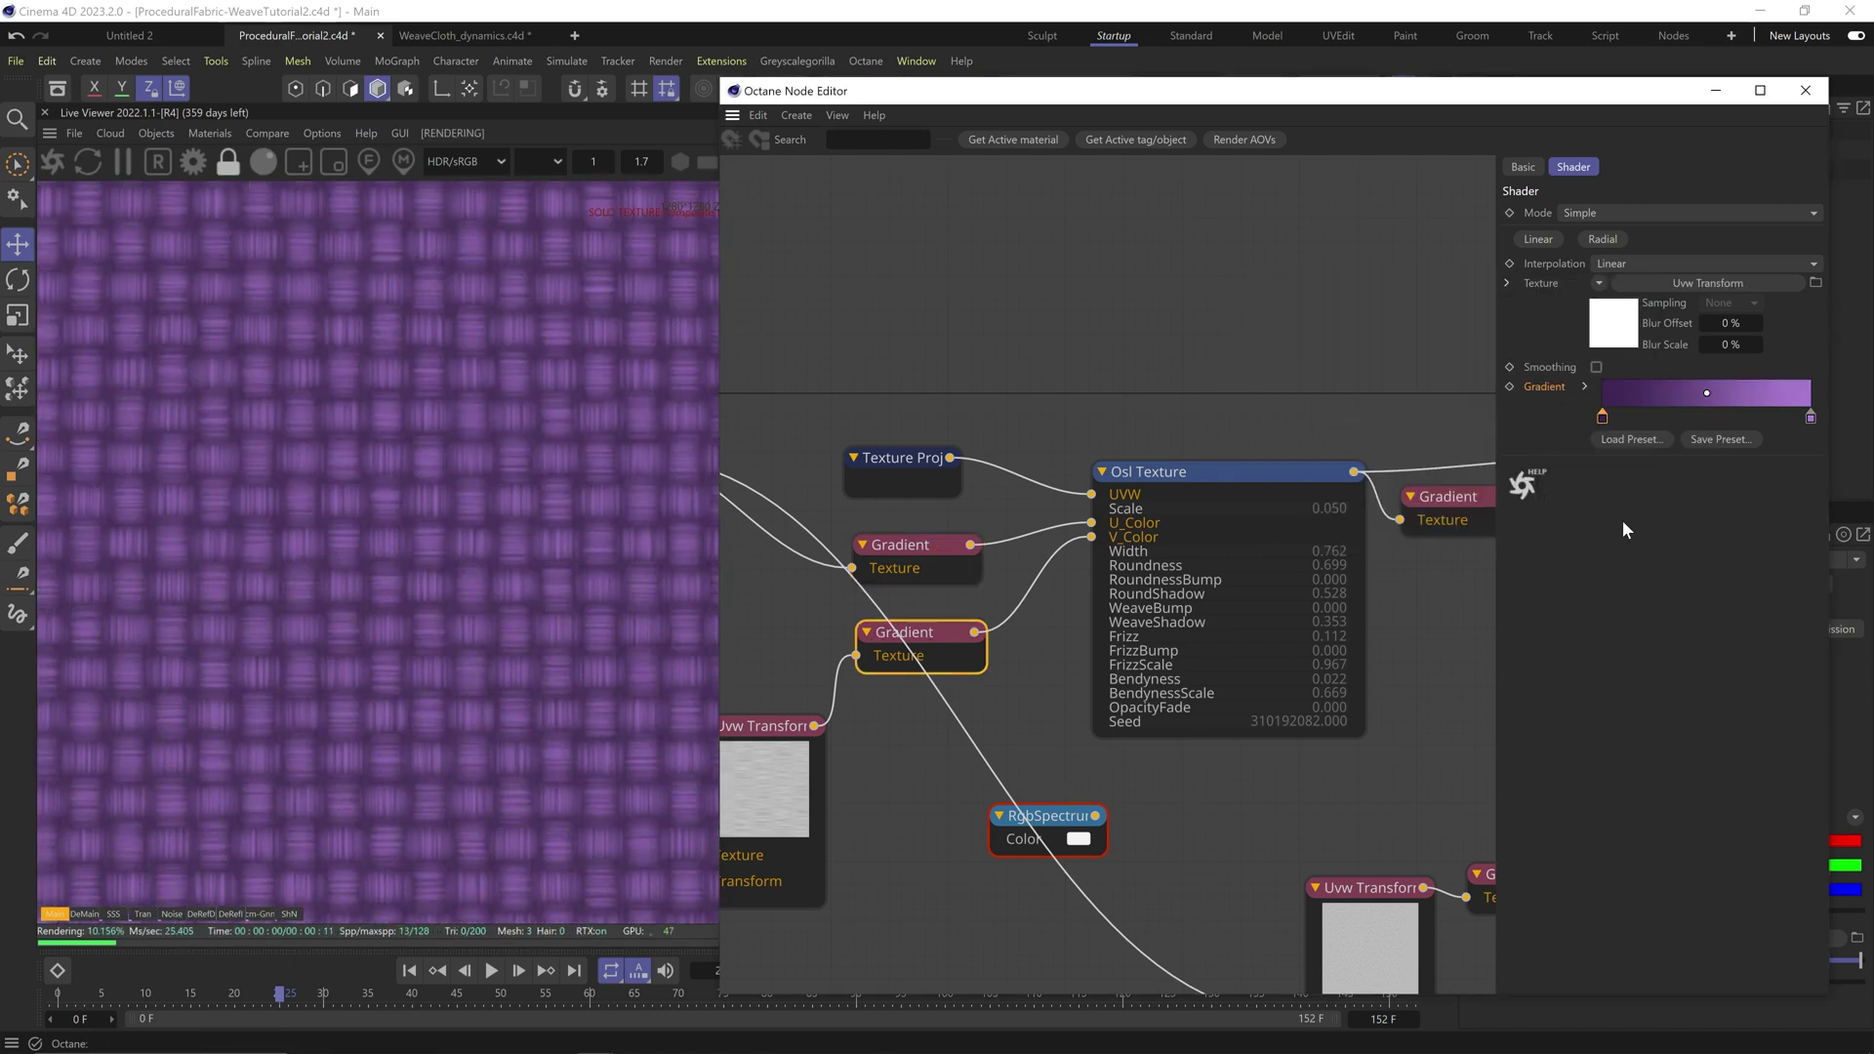
Step: Shift the V_Color Gradient's light knot toward blue and add a blue-violet middle knot to the U_Color Gradient
double_click(1811, 419)
click(1413, 534)
click(935, 547)
click(1409, 518)
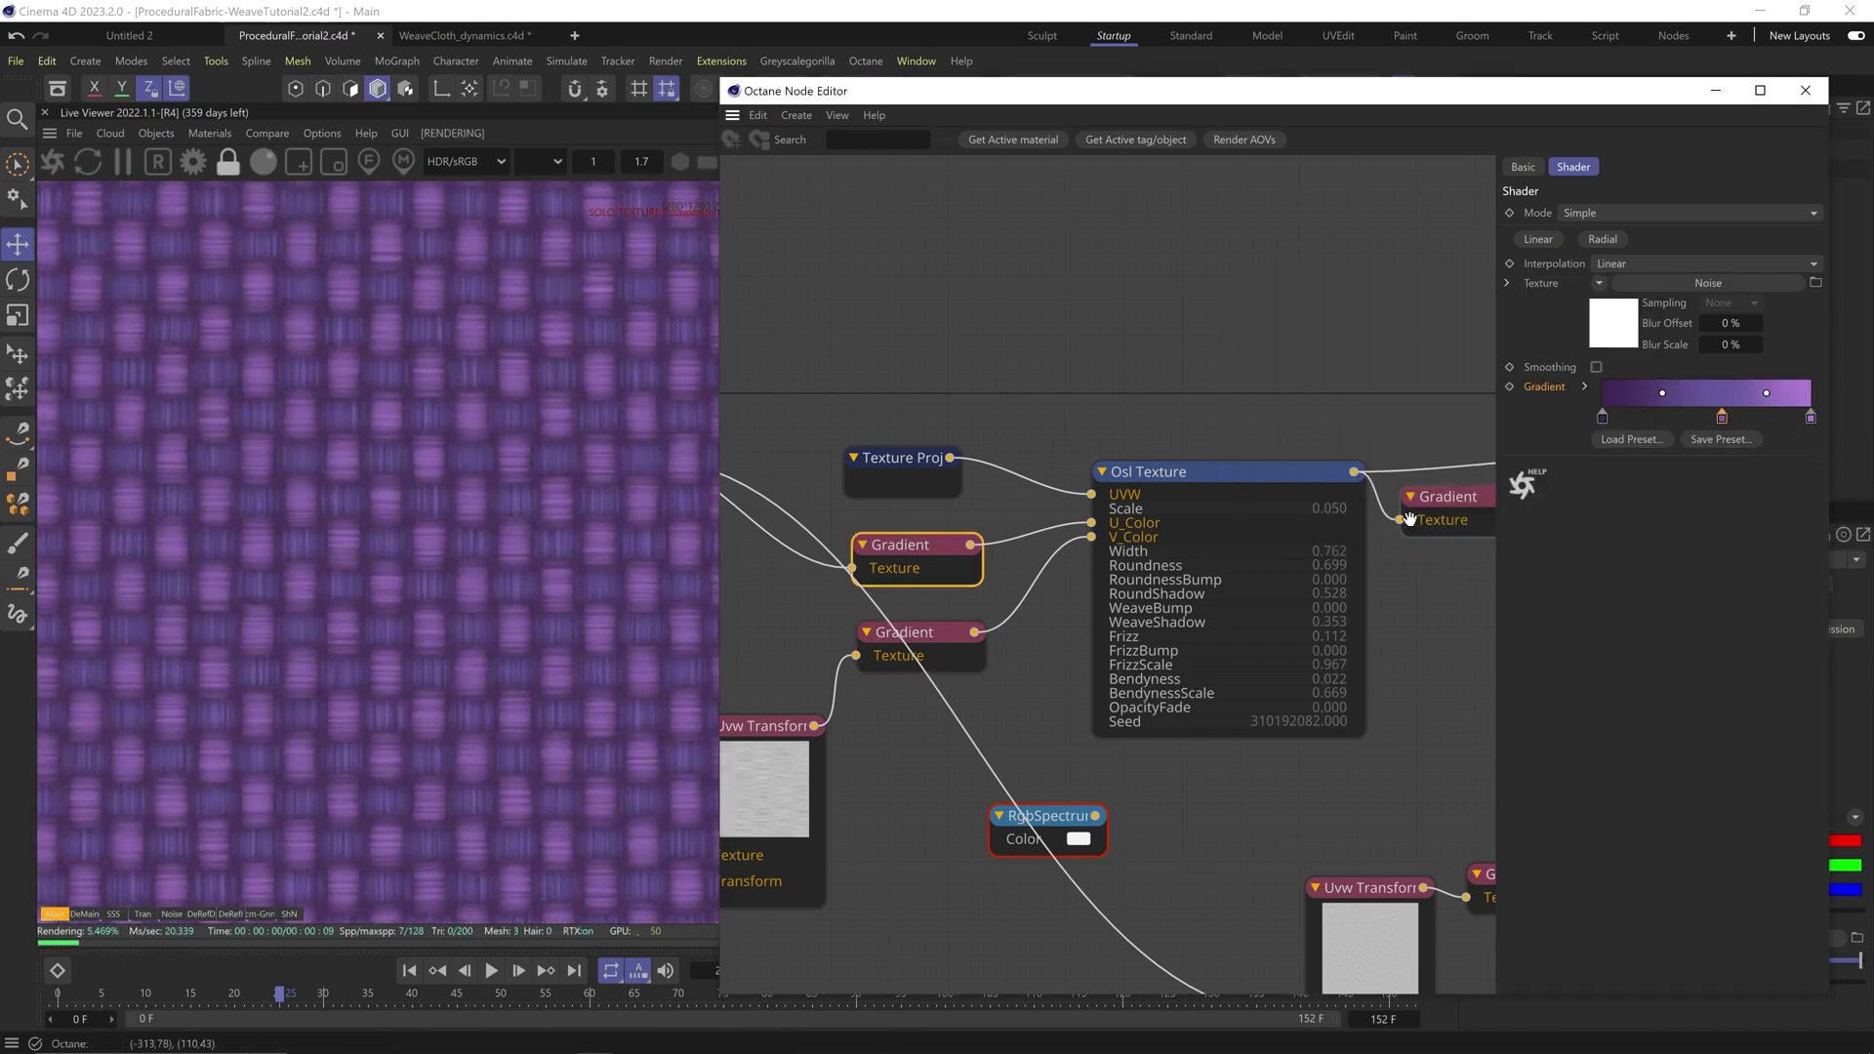
Step: Shift the hue of the U_Color Gradient's middle knot slightly toward purple
double_click(1700, 418)
click(1405, 533)
double_click(1700, 418)
drag(1564, 458, 1575, 457)
click(1412, 533)
scroll(410, 547, down, 2)
Step: Adjust the V_Color Gradient's light end knot to a bright purple
click(908, 632)
double_click(1809, 418)
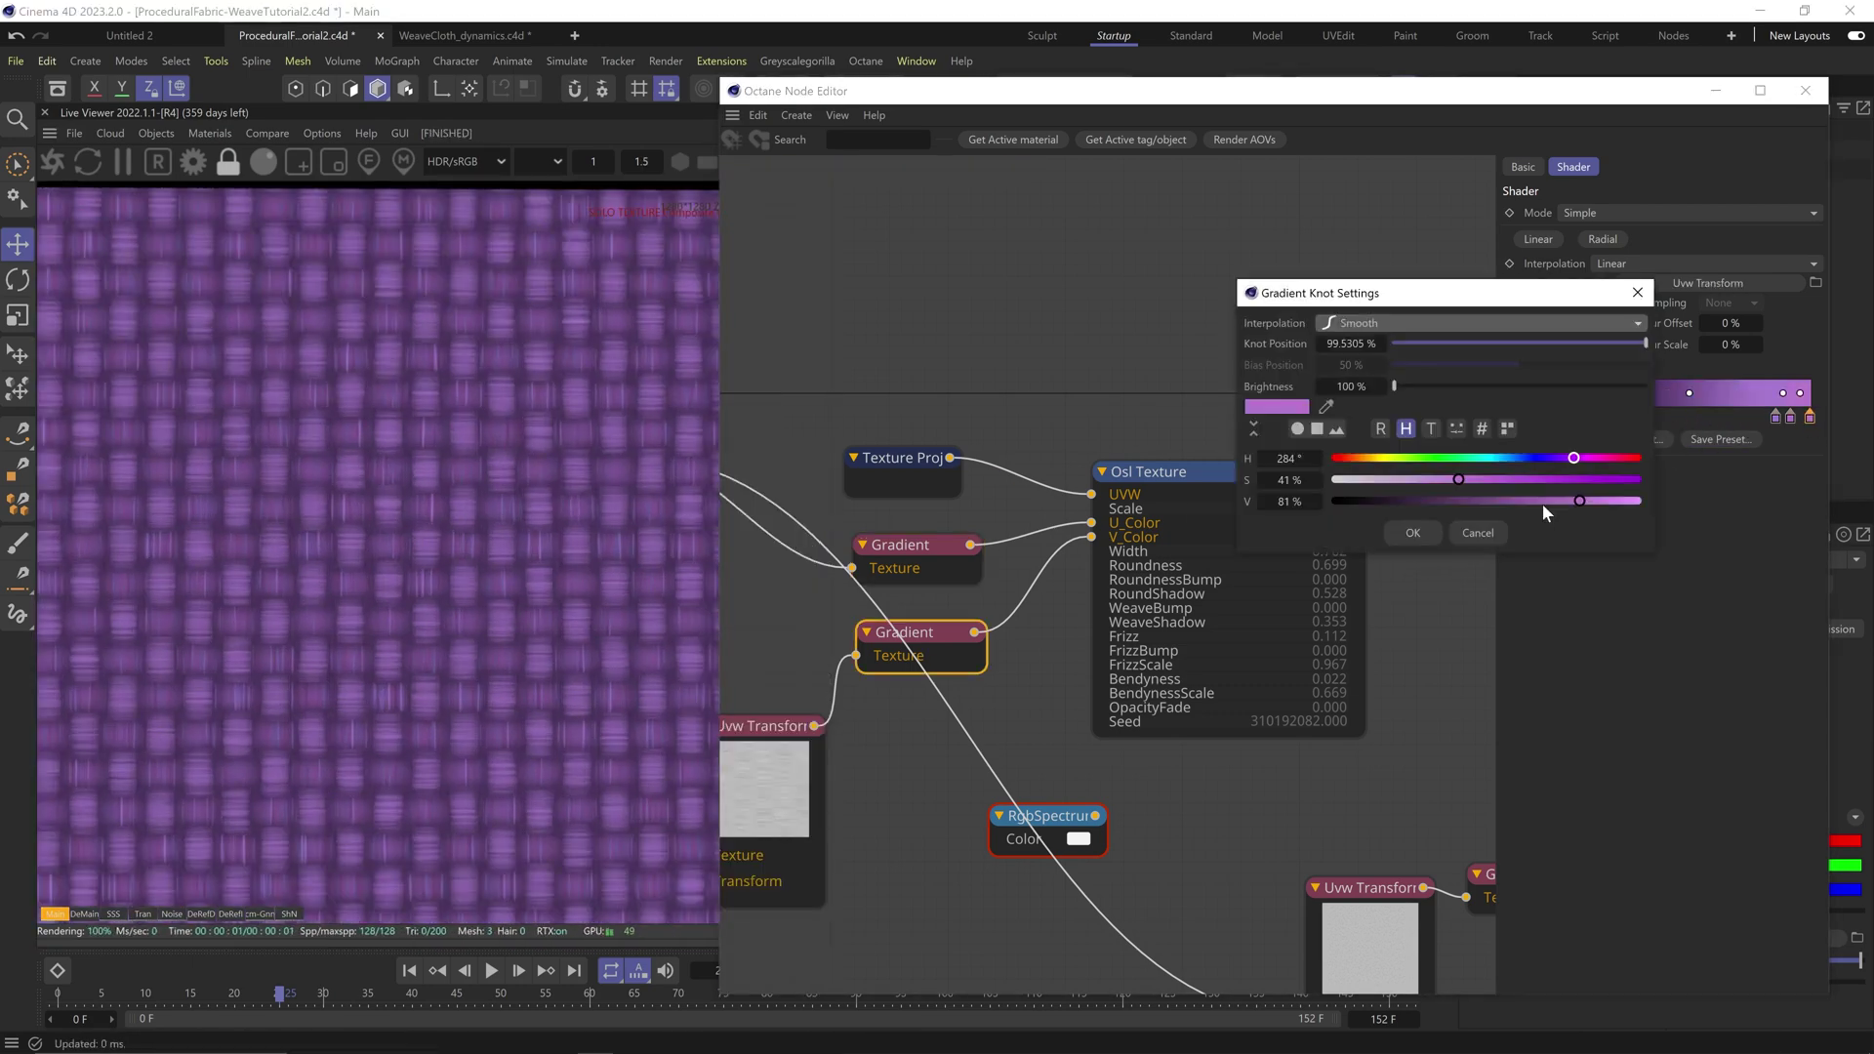
click(1412, 533)
click(1776, 418)
scroll(561, 696, down, 5)
scroll(550, 711, up, 3)
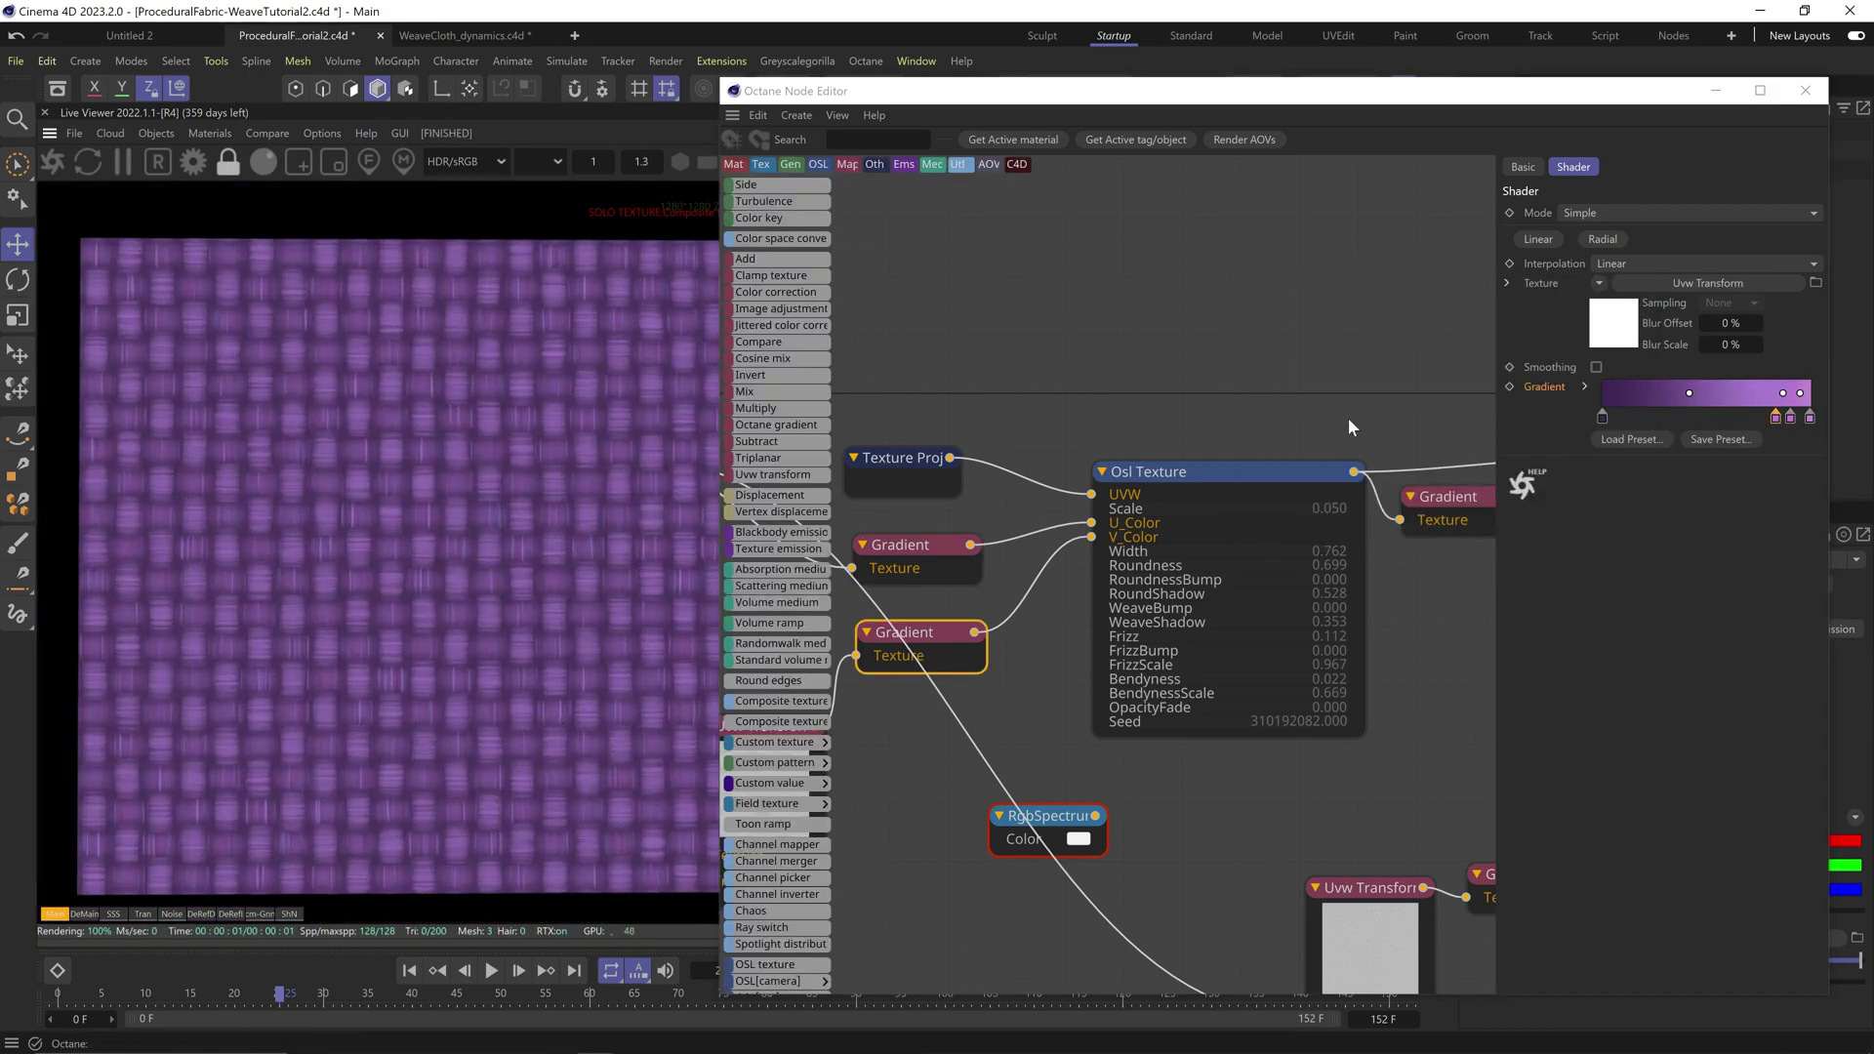
Step: Recolour the light end knot of Layer1's Gradient to green to make the backing layer stand out
middle_drag(1334, 421, 1068, 476)
middle_drag(1150, 401, 1058, 435)
middle_drag(1104, 872, 1128, 677)
click(1186, 768)
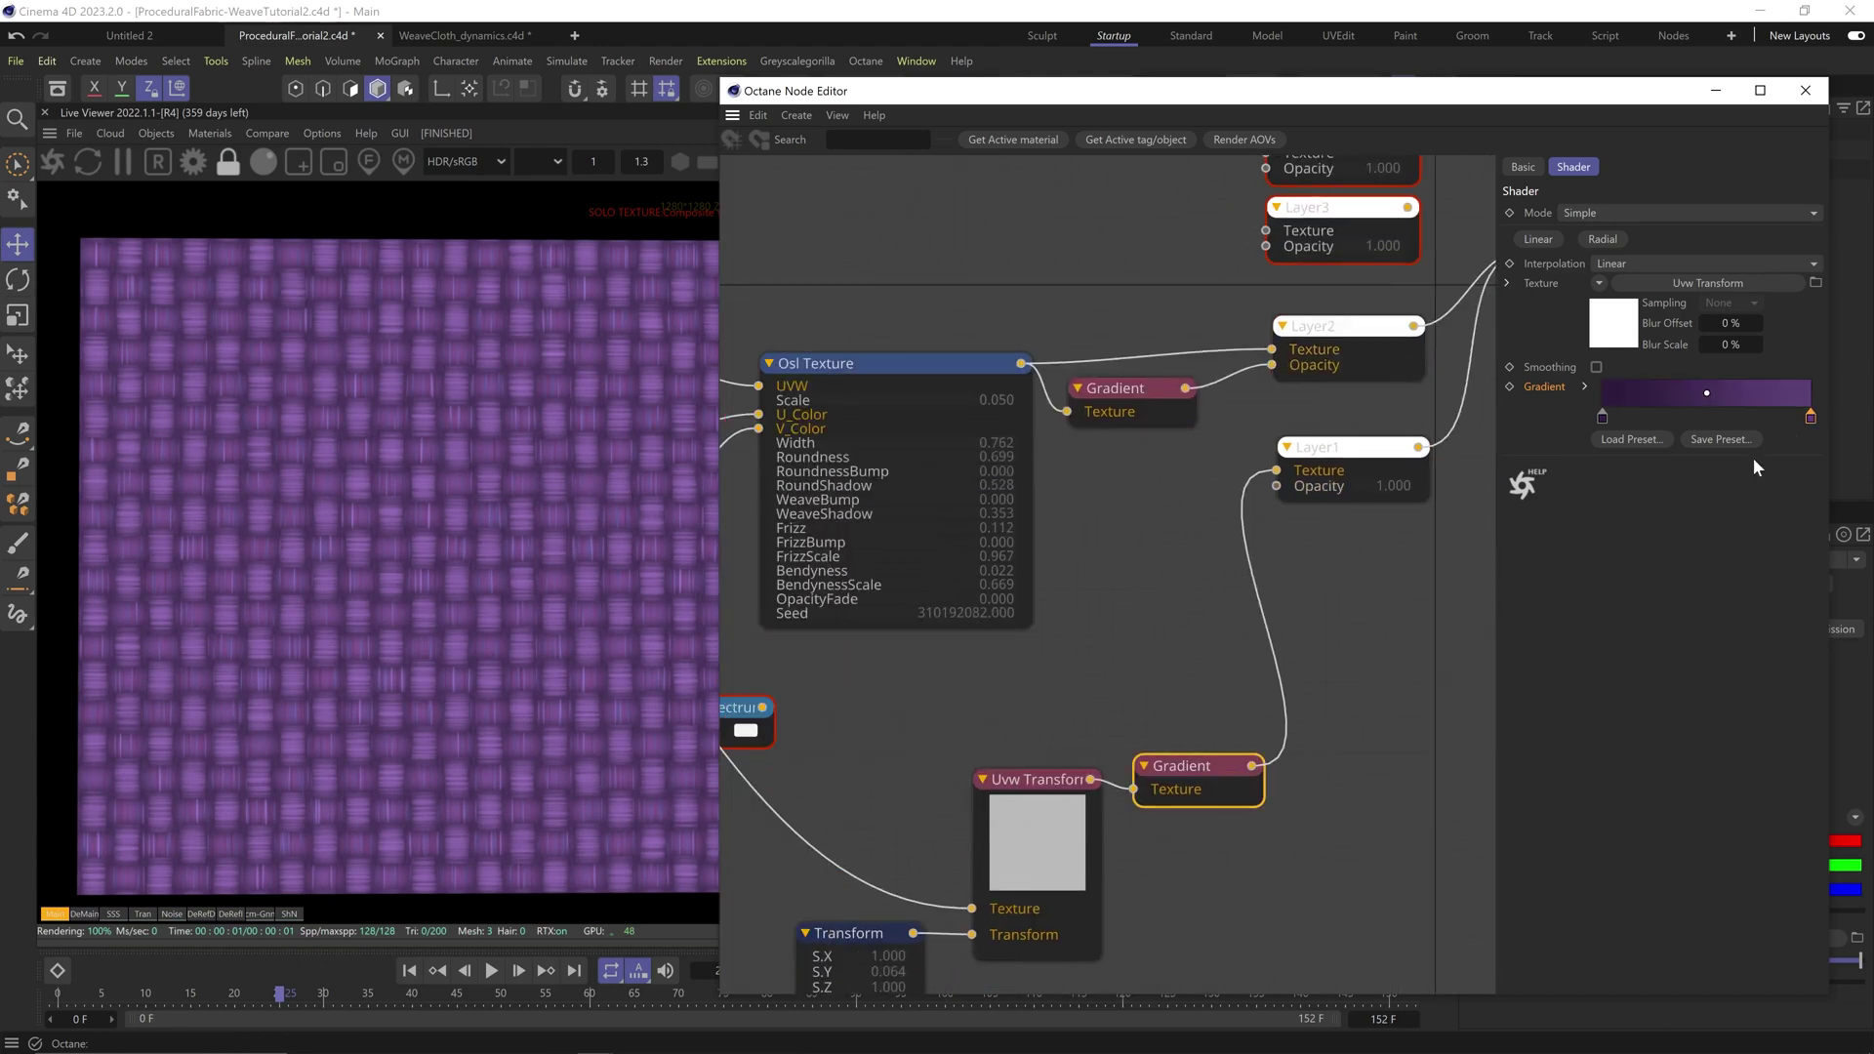
double_click(1810, 419)
click(1418, 460)
click(1413, 537)
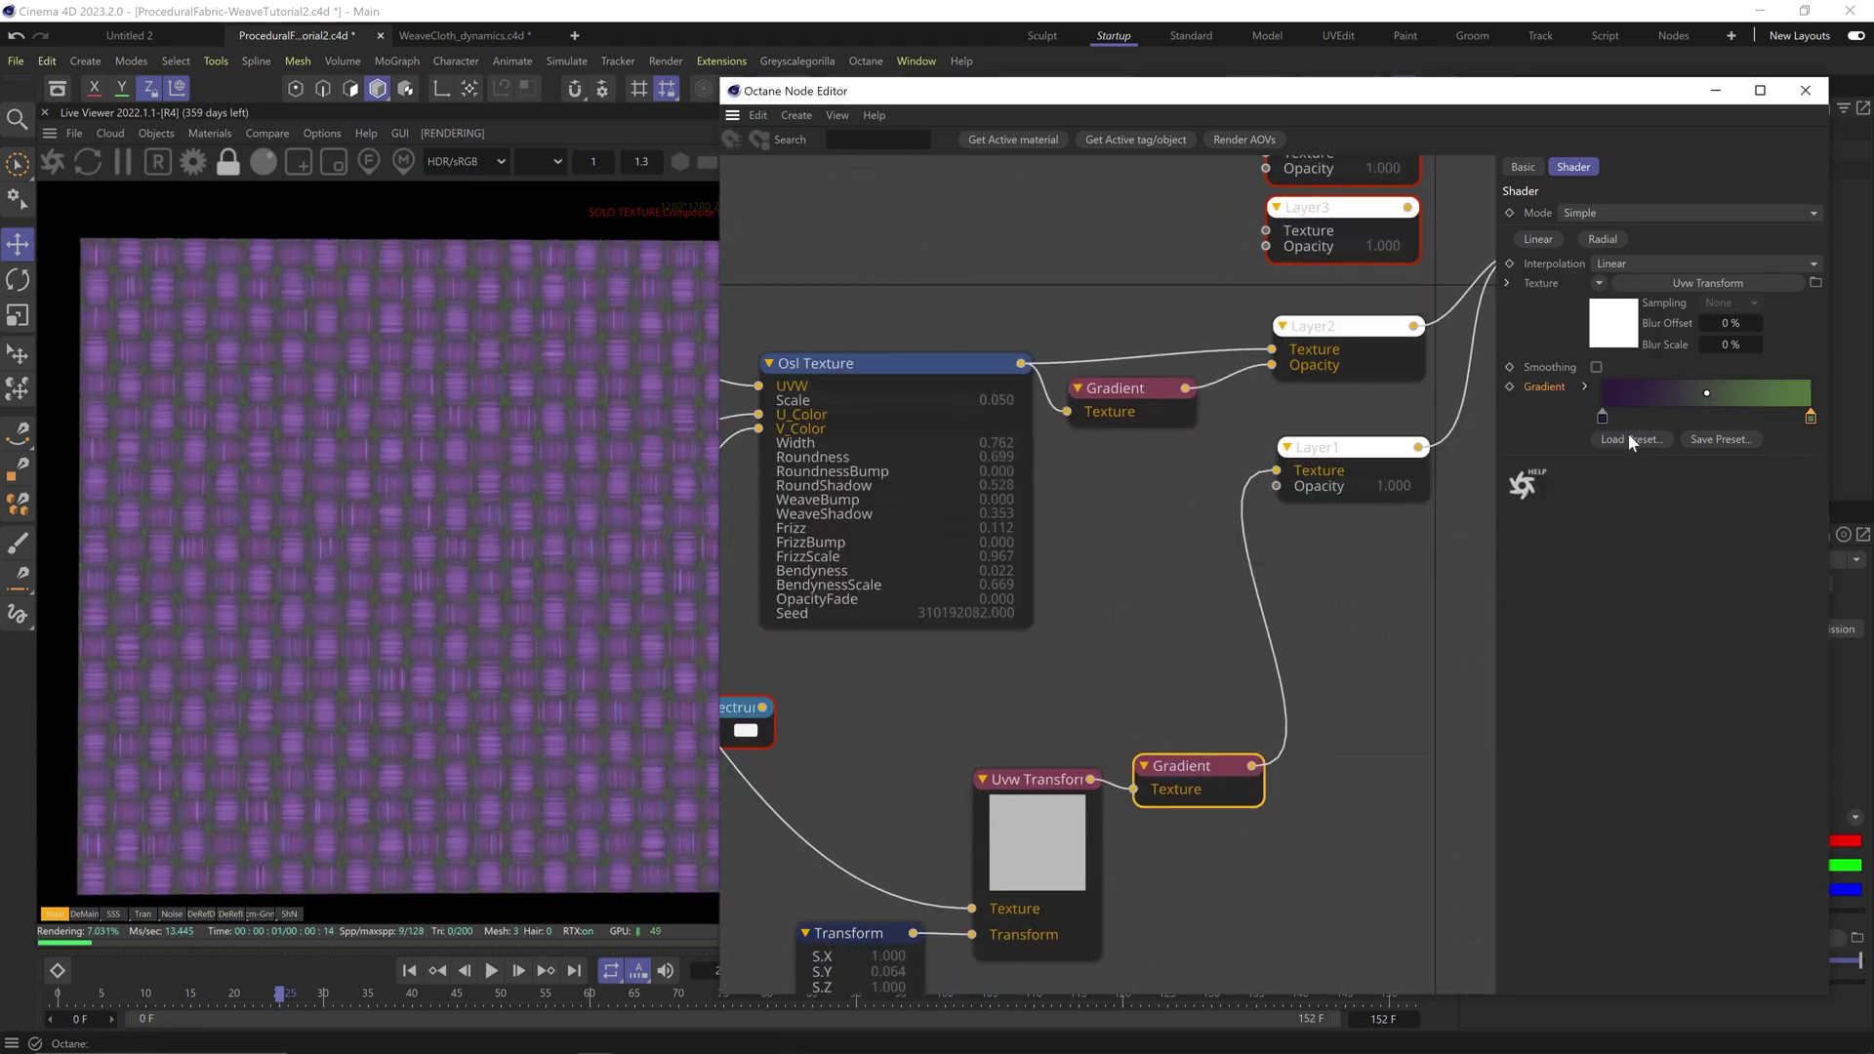
Step: Solo the Gradient feeding Layer2's Opacity and move its white knot closer to the black knot
scroll(459, 677, up, 5)
mouse_move(727, 483)
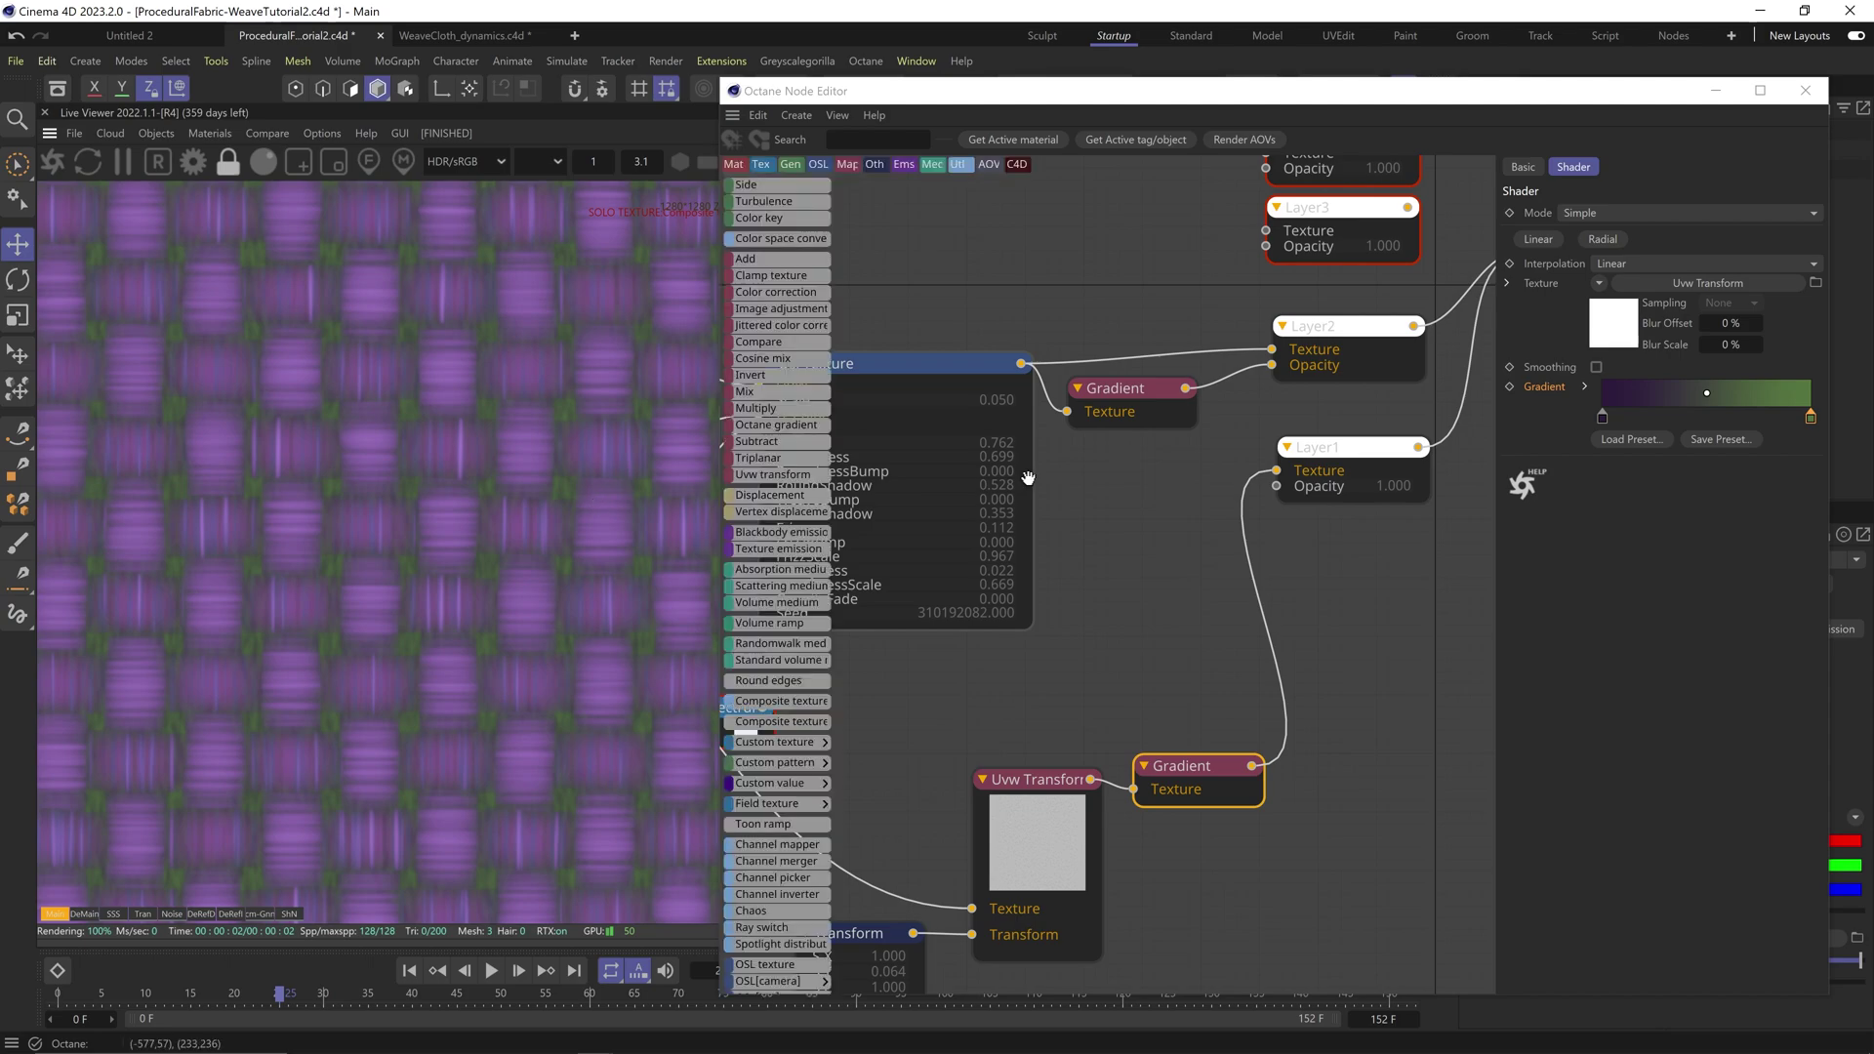
click(1155, 392)
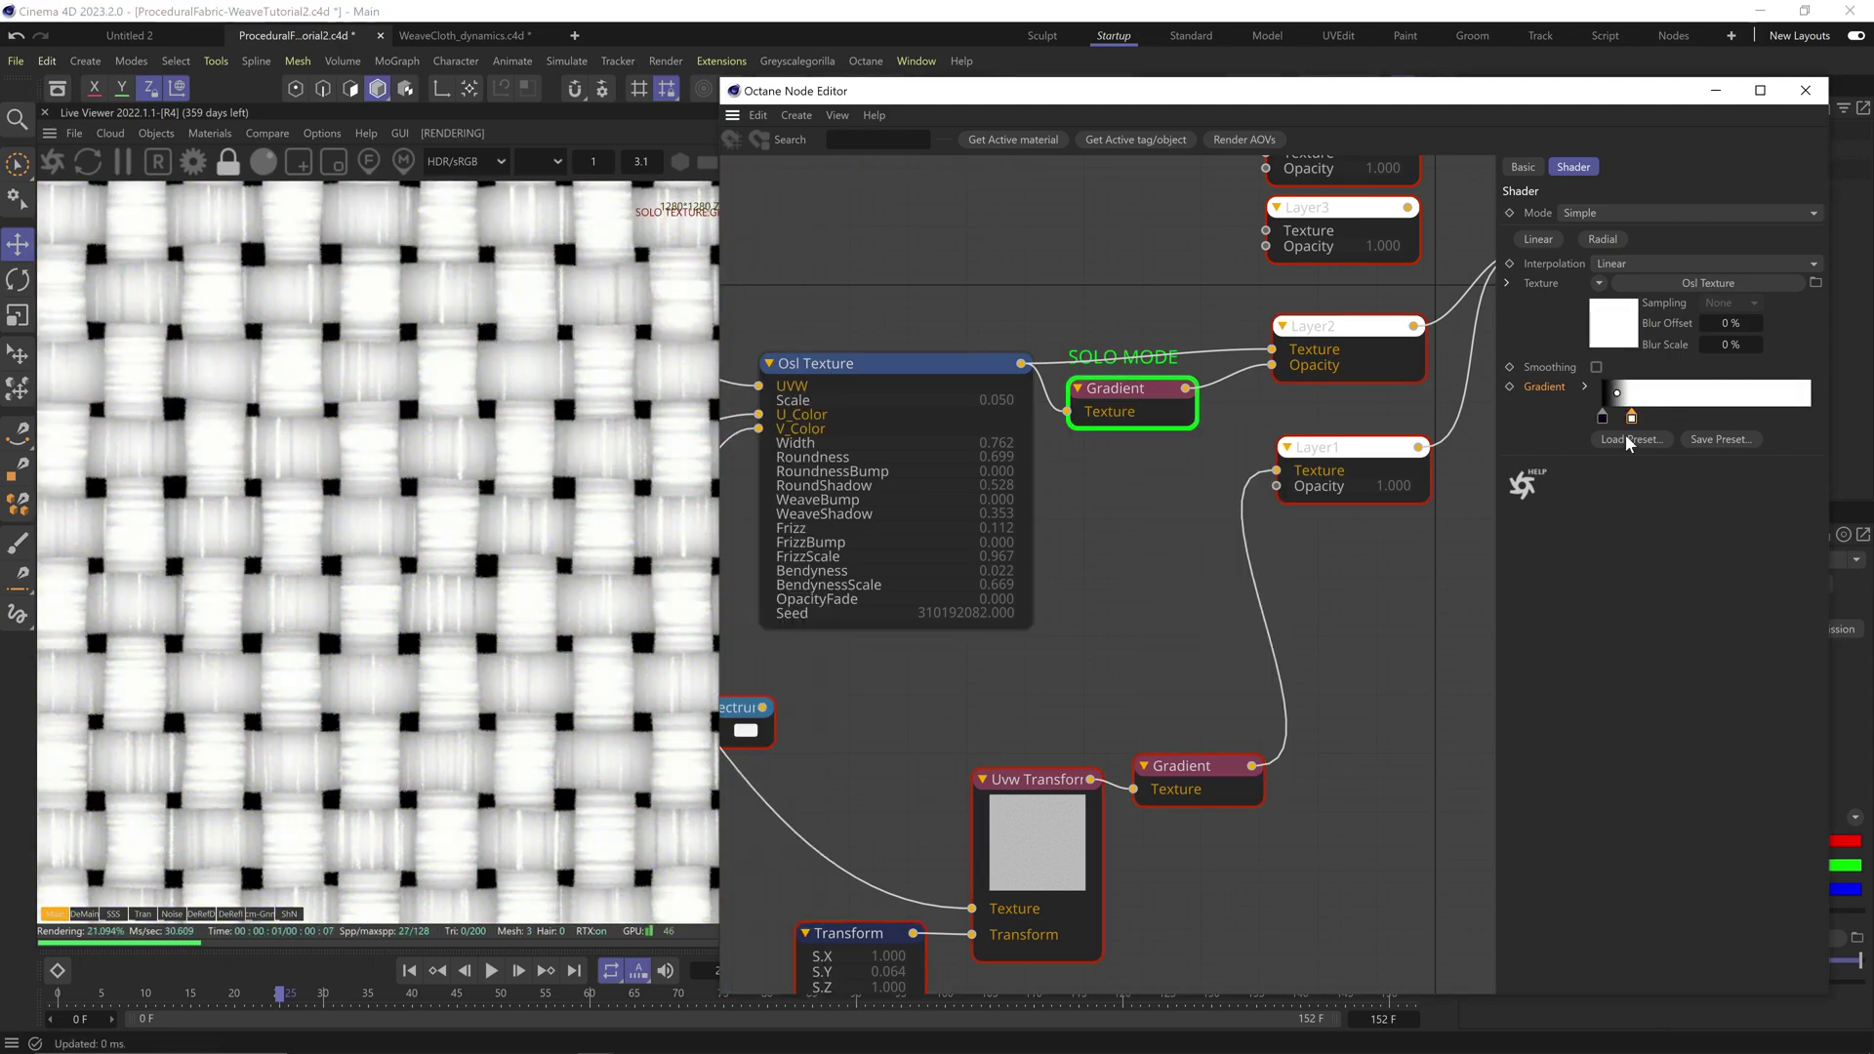
drag(1625, 425, 1610, 419)
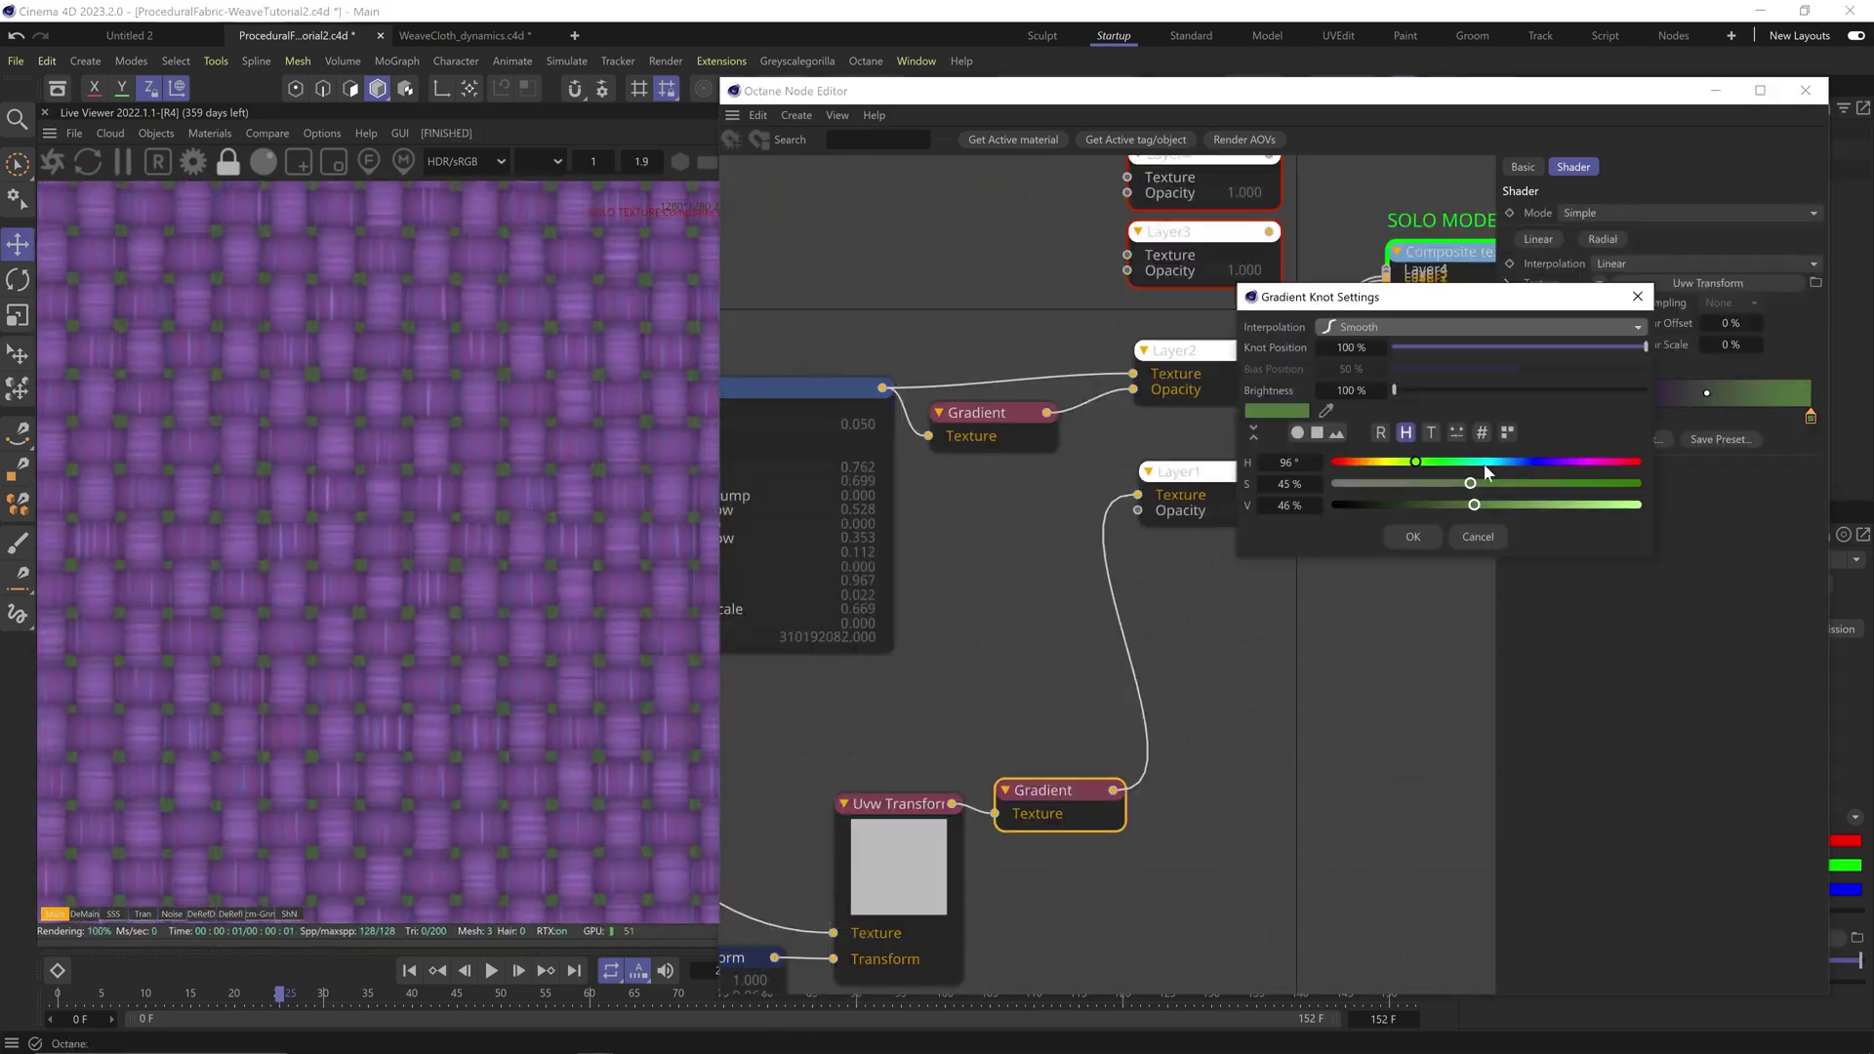
Step: Replace the green in Layer1's Gradient with blue-violet at hue 252° and give the ramp a lighter purple end
click(1477, 537)
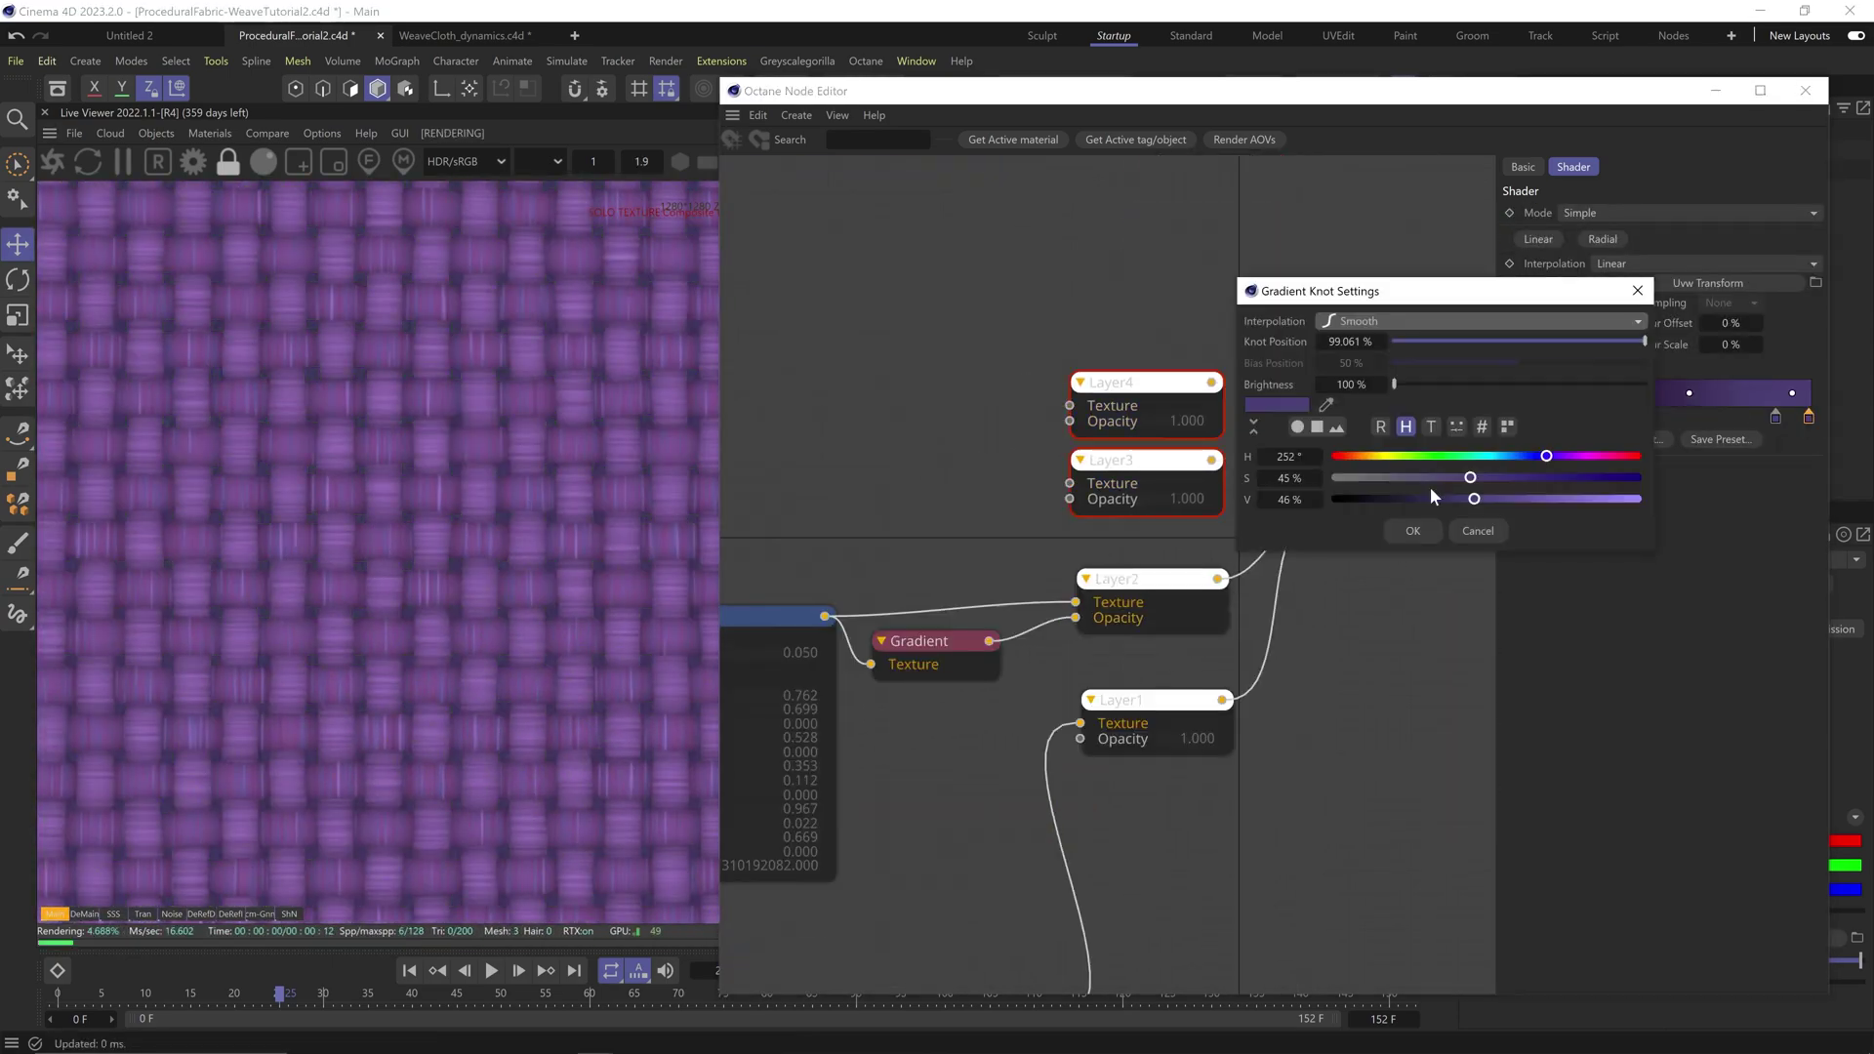
click(1415, 535)
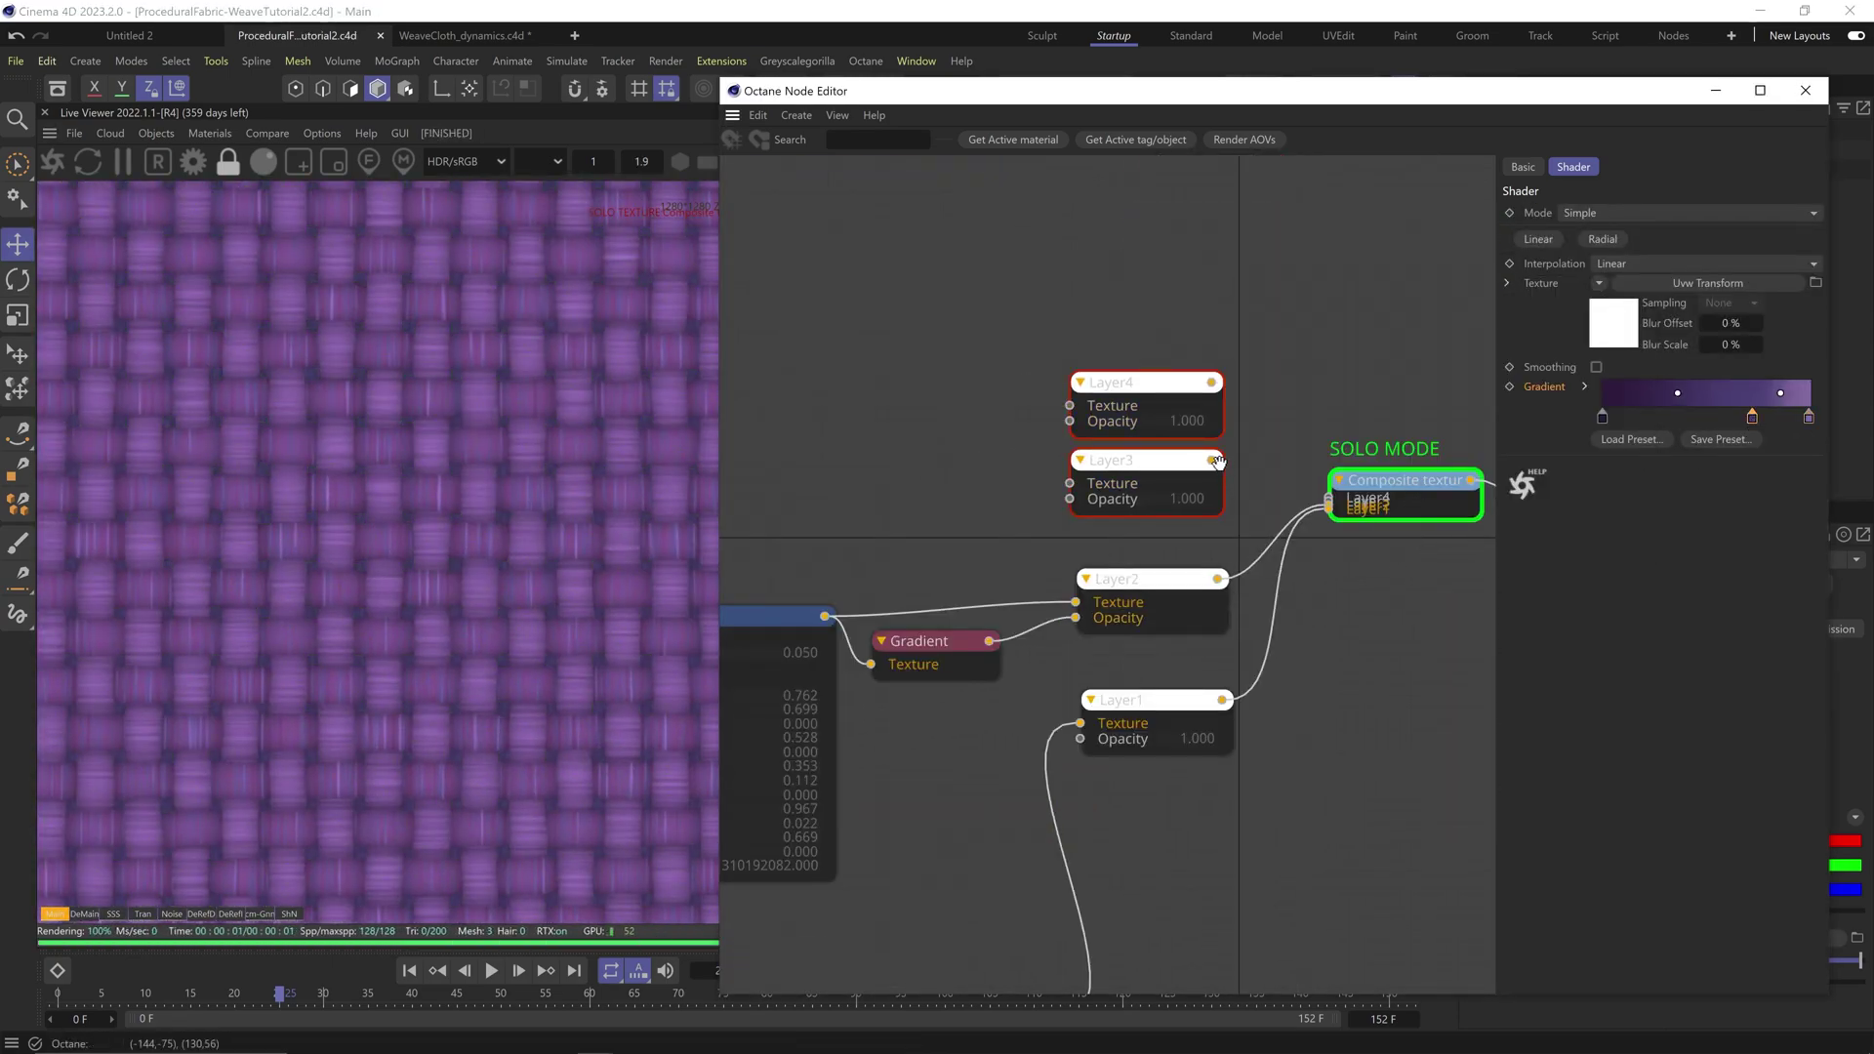
Step: Connect Layer3 to the Composite texture and feed a new Octane Noise into Layer3's Texture input
drag(1424, 513, 1425, 496)
middle_drag(1073, 469, 1330, 472)
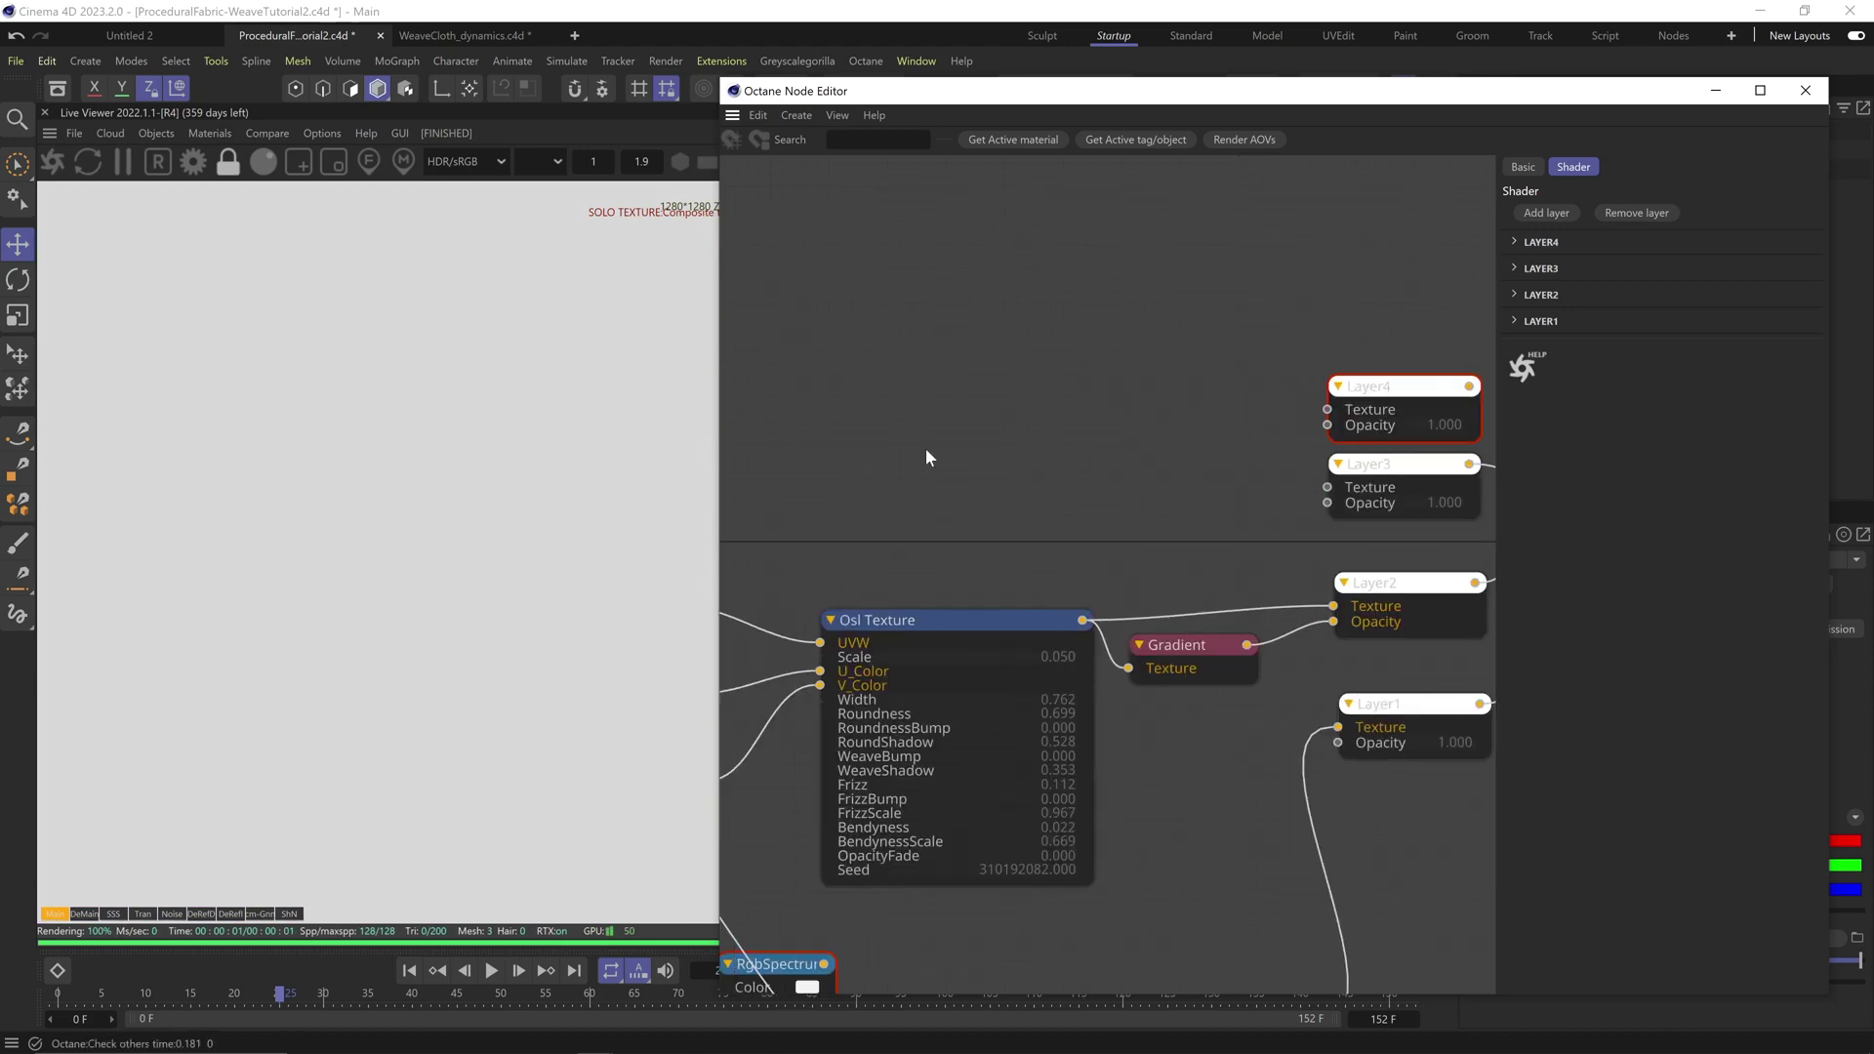
mouse_move(794, 511)
drag(794, 510, 1040, 431)
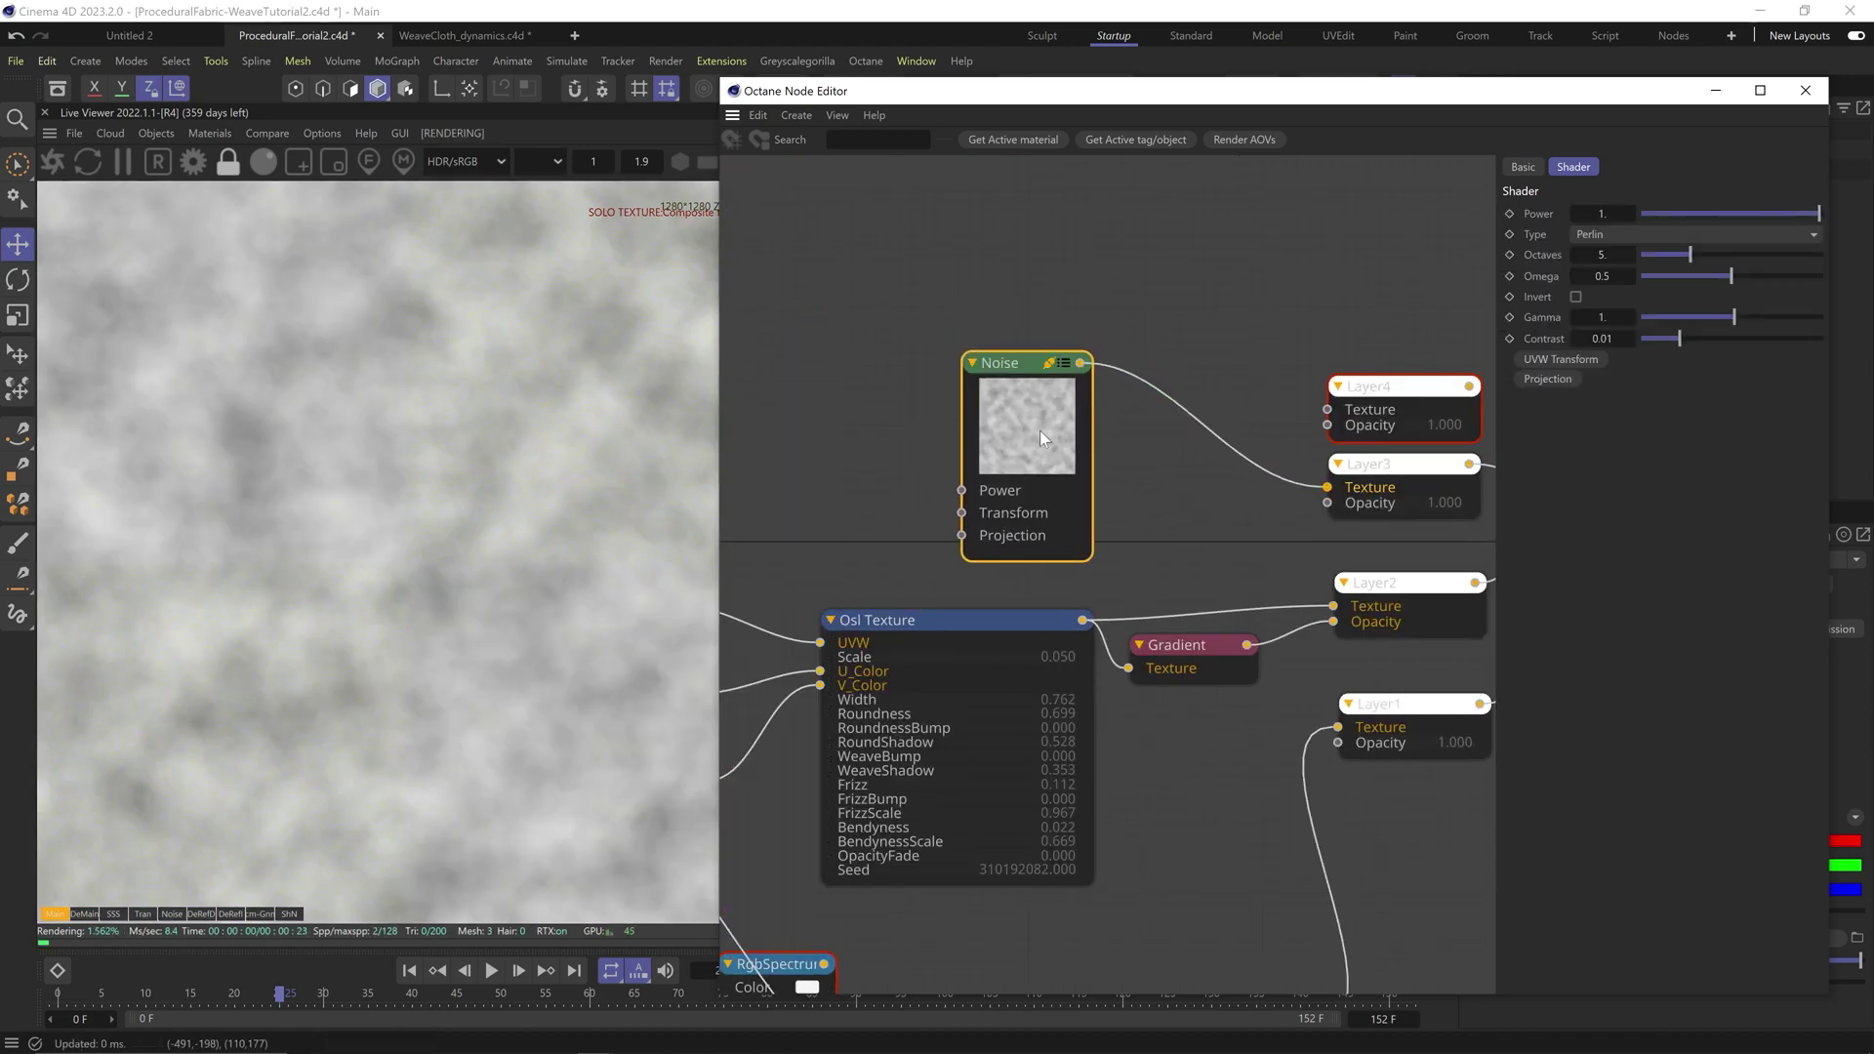
Step: Set Layer3's blend mode to Photometric / Darken
middle_drag(1479, 333, 1426, 334)
click(1298, 463)
click(1660, 278)
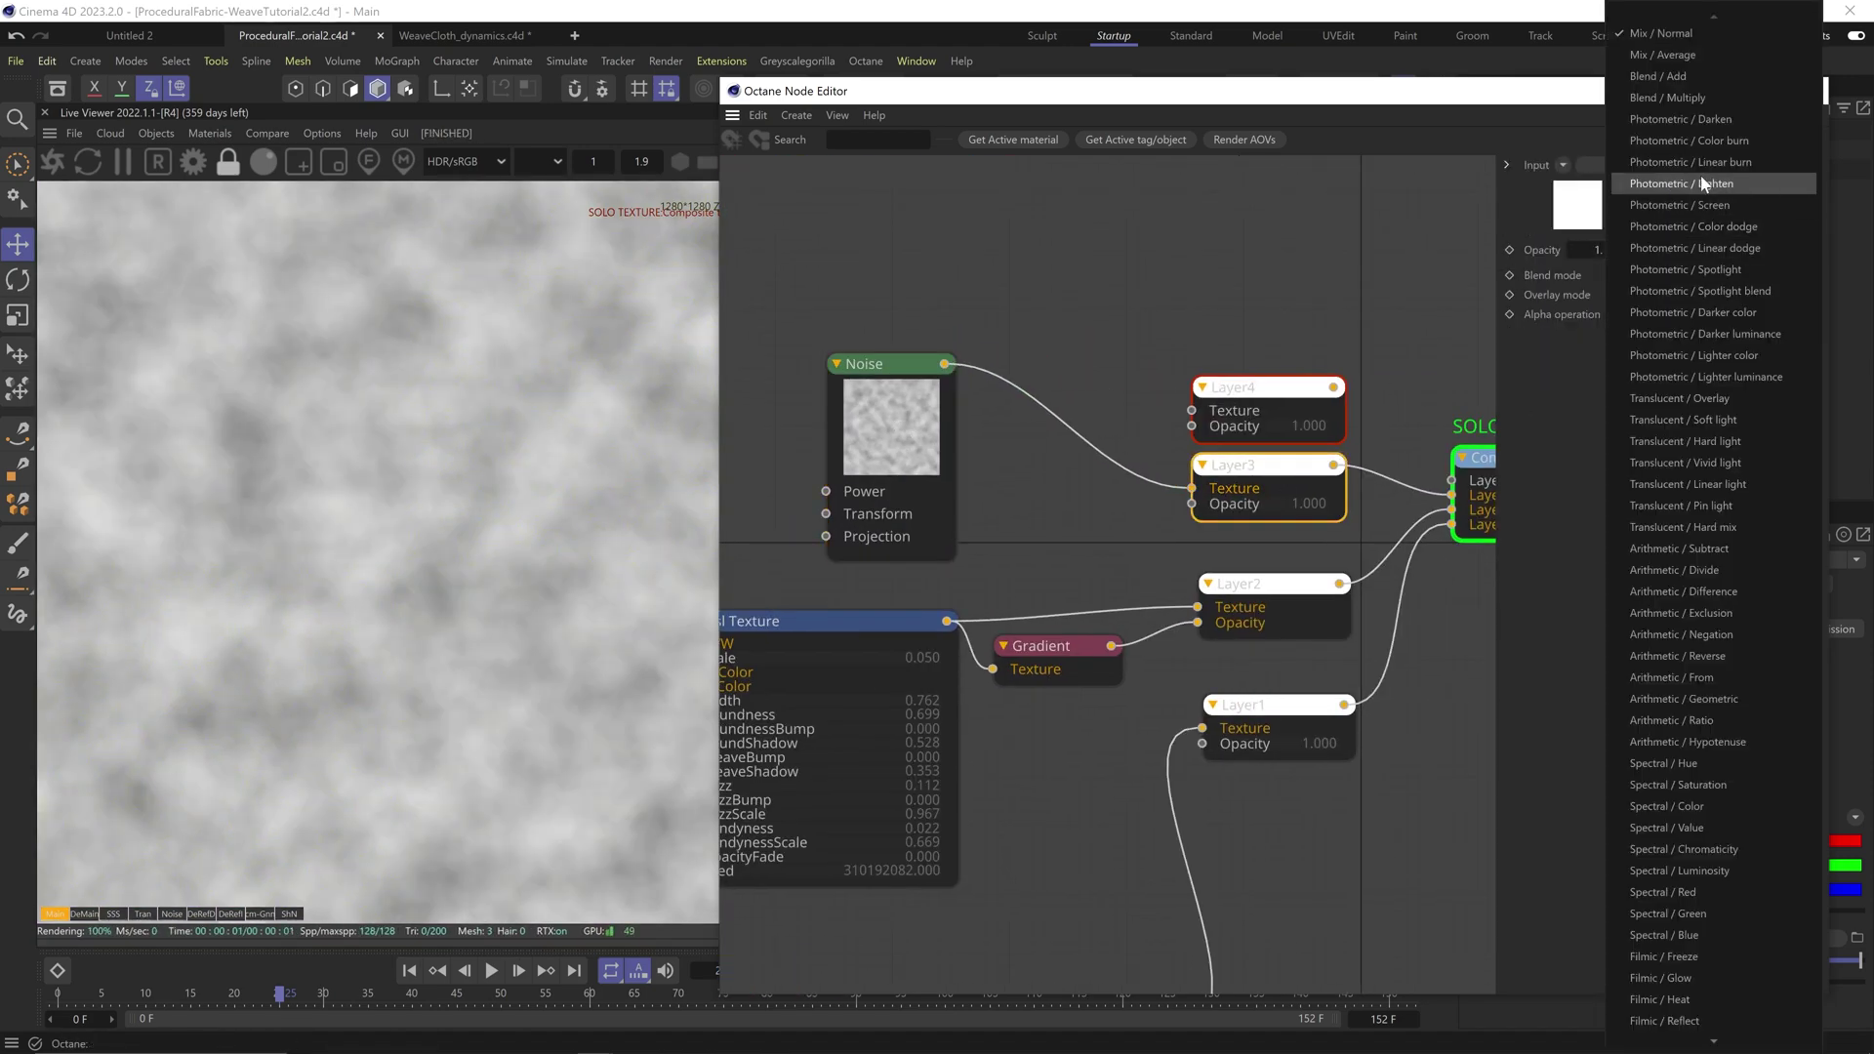
click(1732, 121)
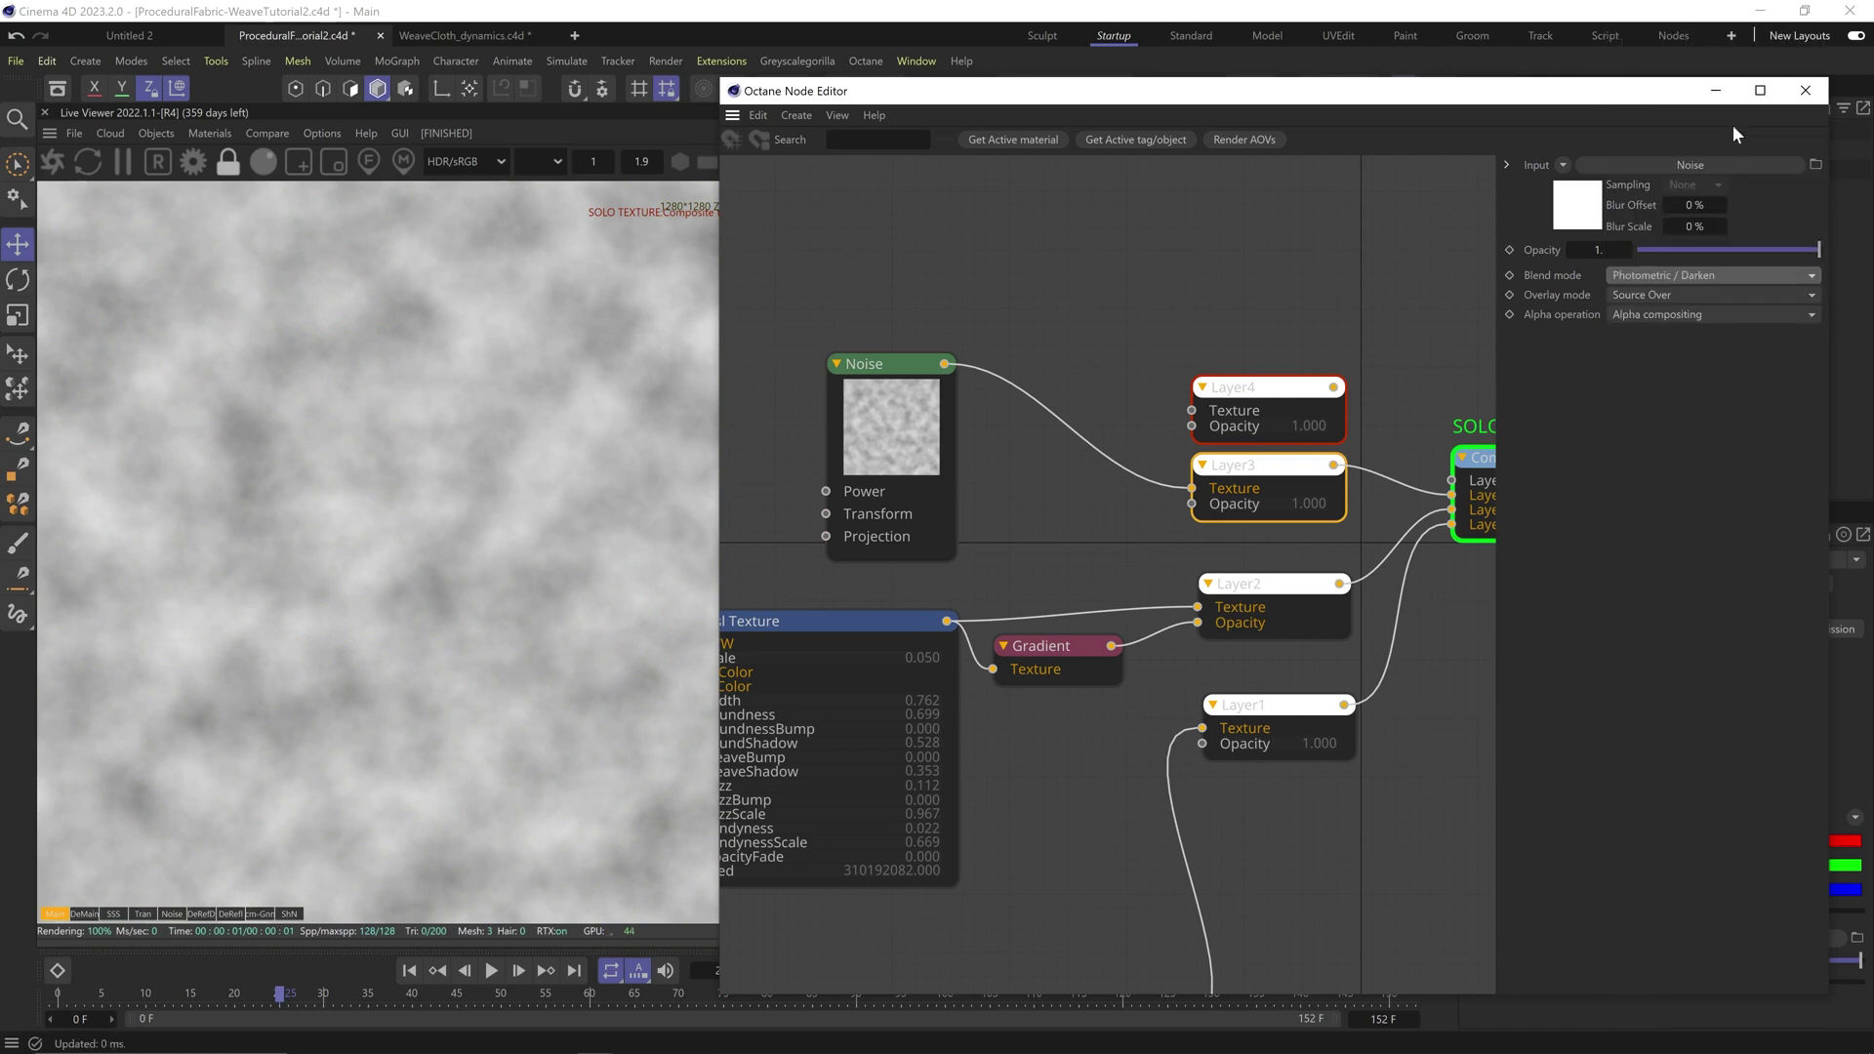
Step: Insert a Gradient between the new Noise and Layer3's Texture input
click(918, 405)
mouse_move(787, 777)
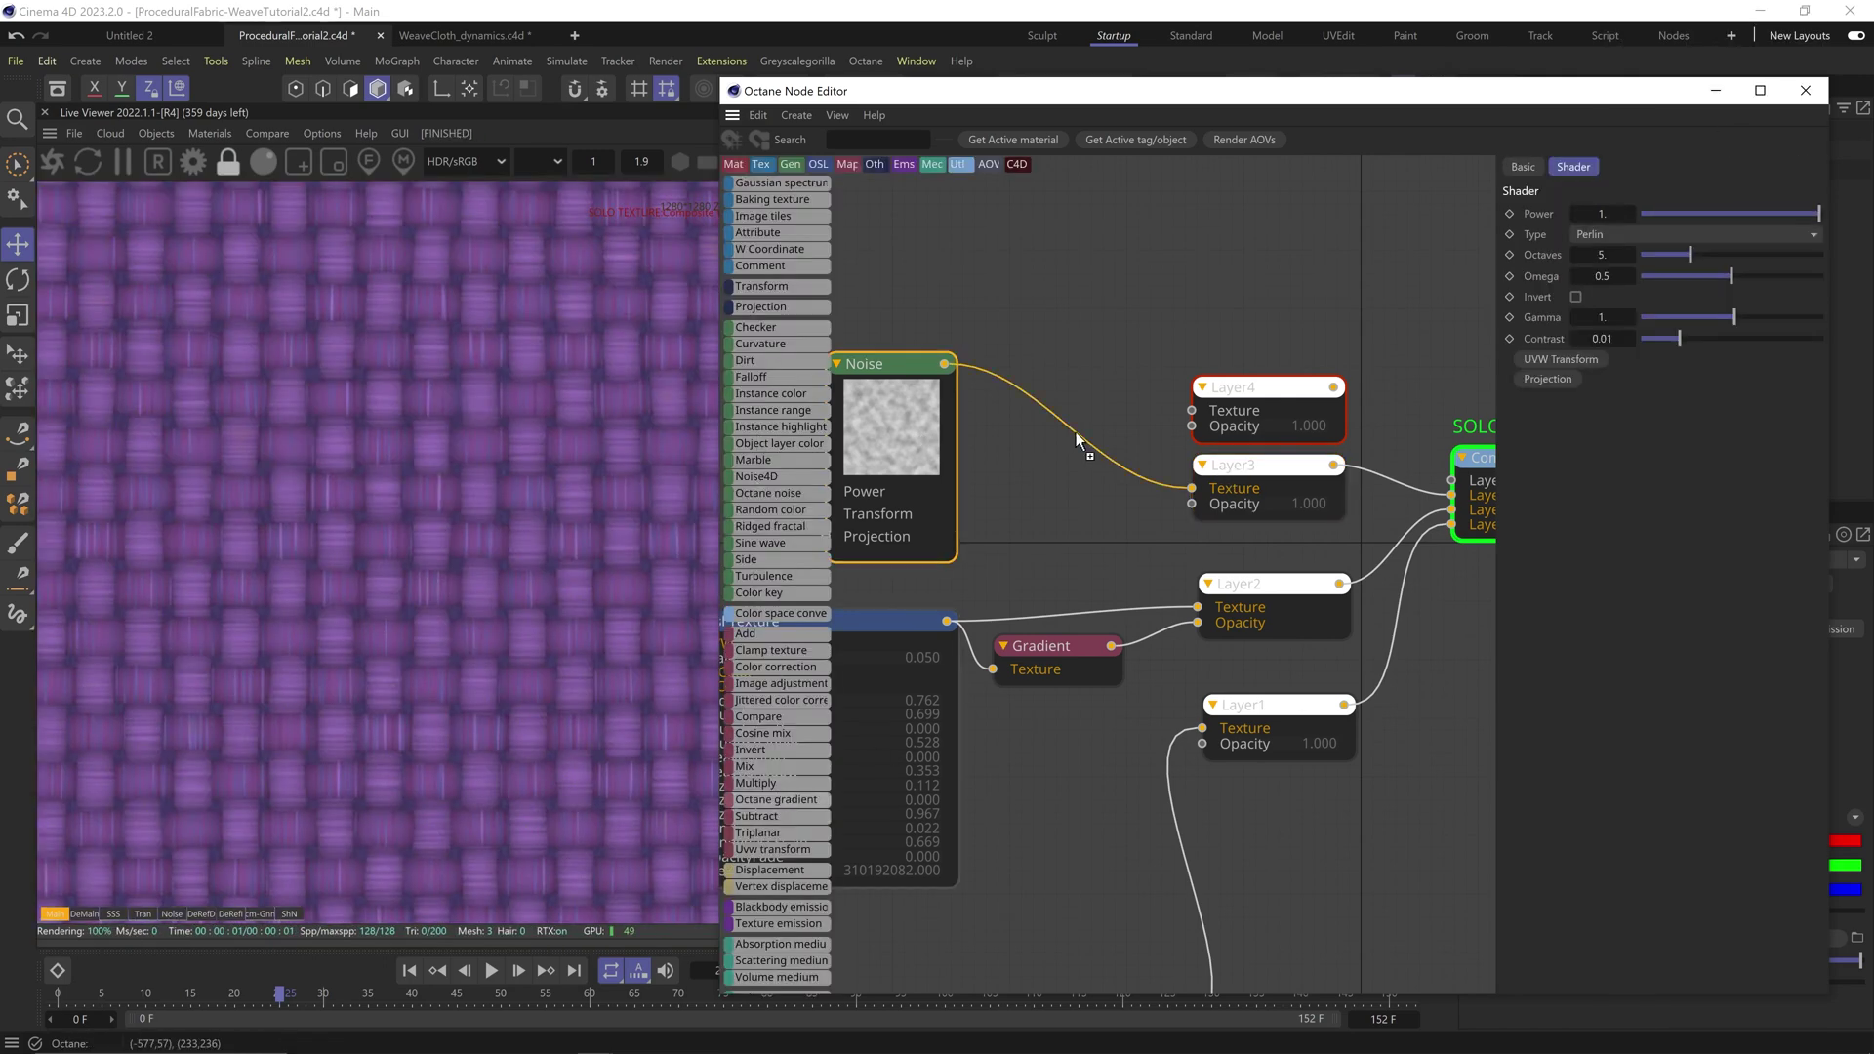
drag(1077, 440, 1074, 436)
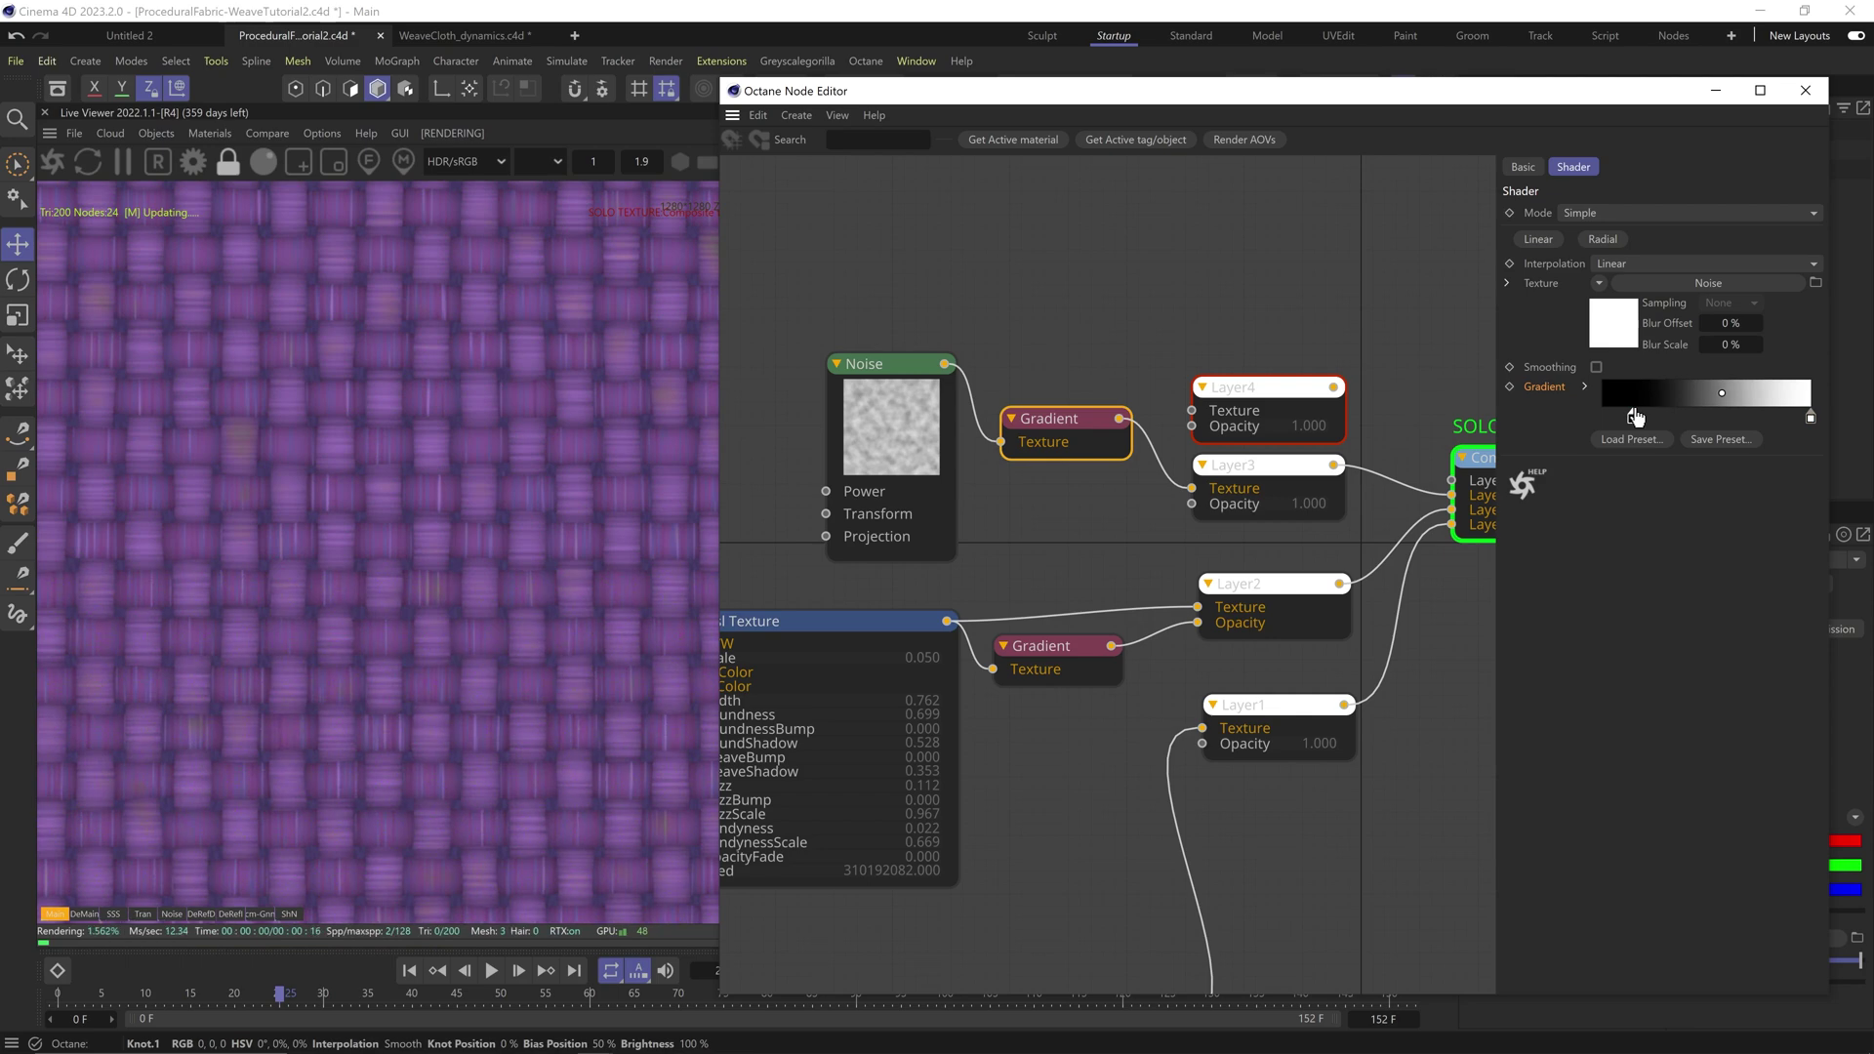
Step: Raise the Noise's Omega to 0.816667 and add a UVW Transform to it, scaled uniformly to 0.128989
click(955, 438)
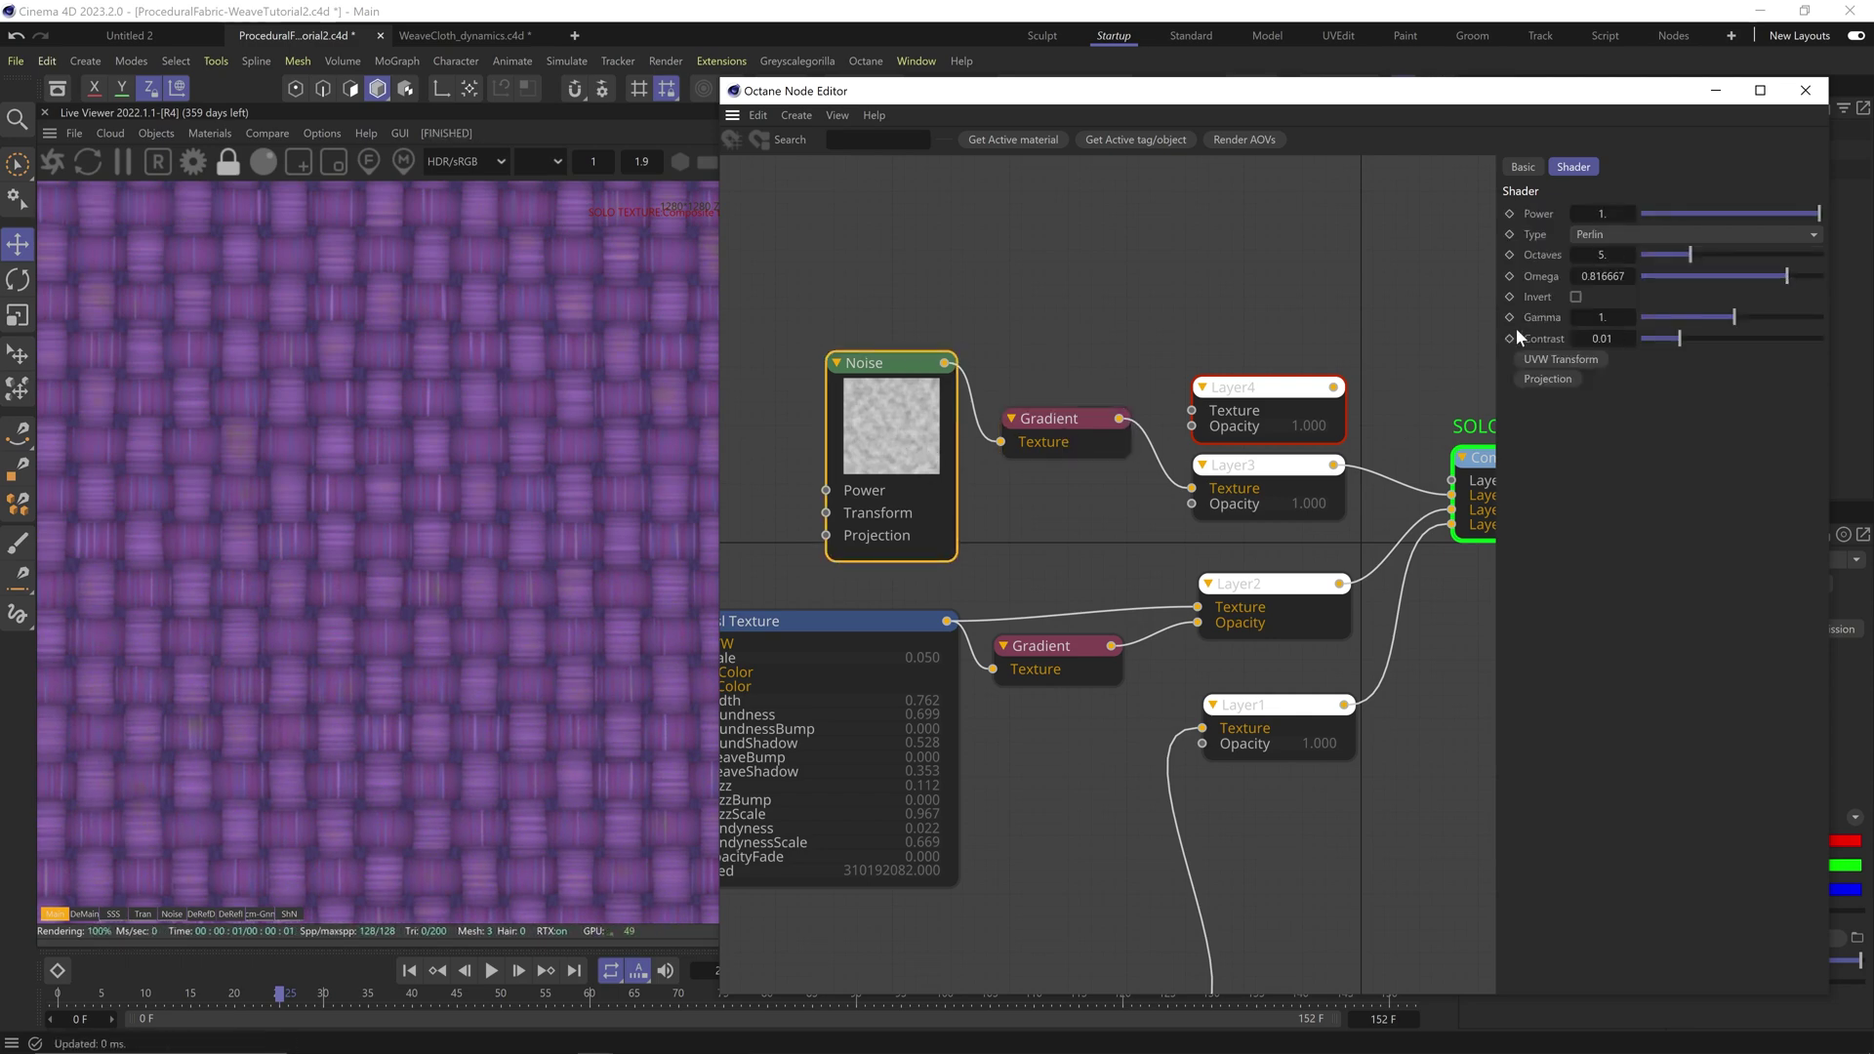
click(1559, 359)
middle_drag(794, 521, 916, 510)
click(847, 504)
drag(1773, 397, 1733, 401)
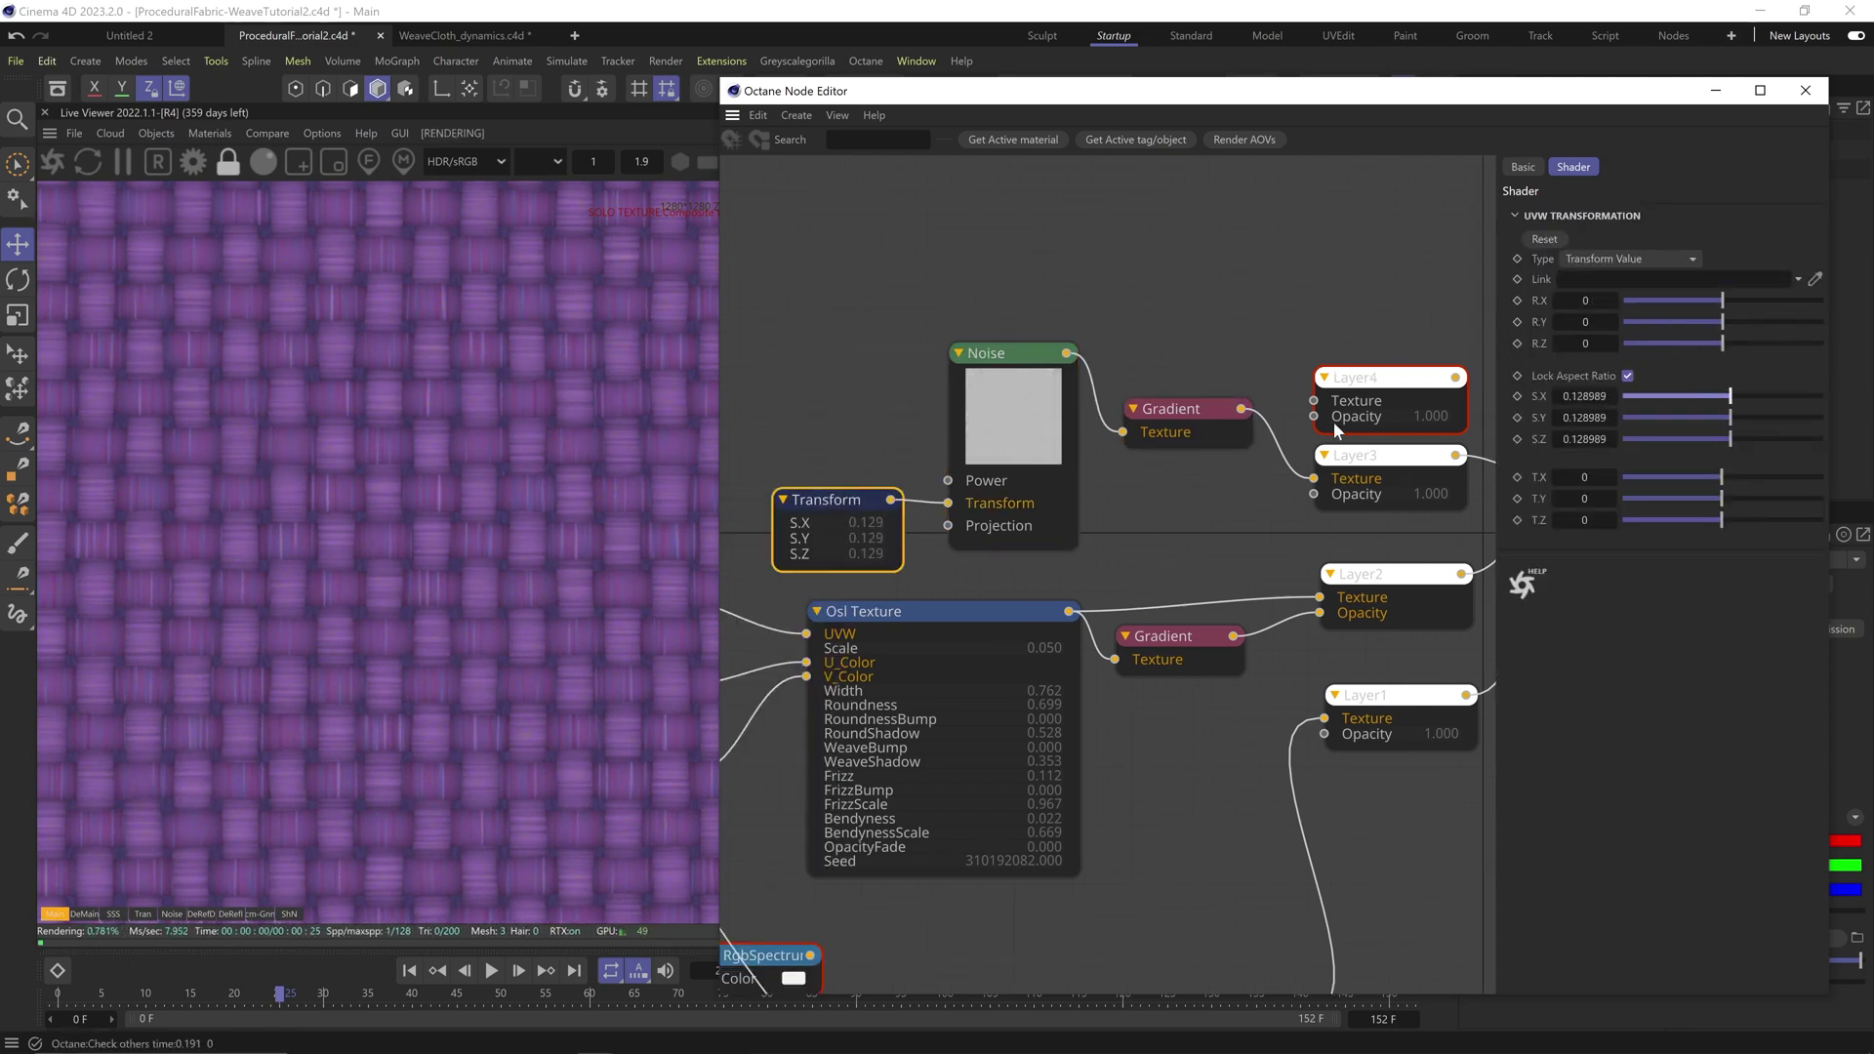
Step: Set Layer3's blend mode to Translucent / Overlay
middle_drag(1333, 422, 1227, 427)
click(1269, 460)
click(1670, 277)
click(1715, 381)
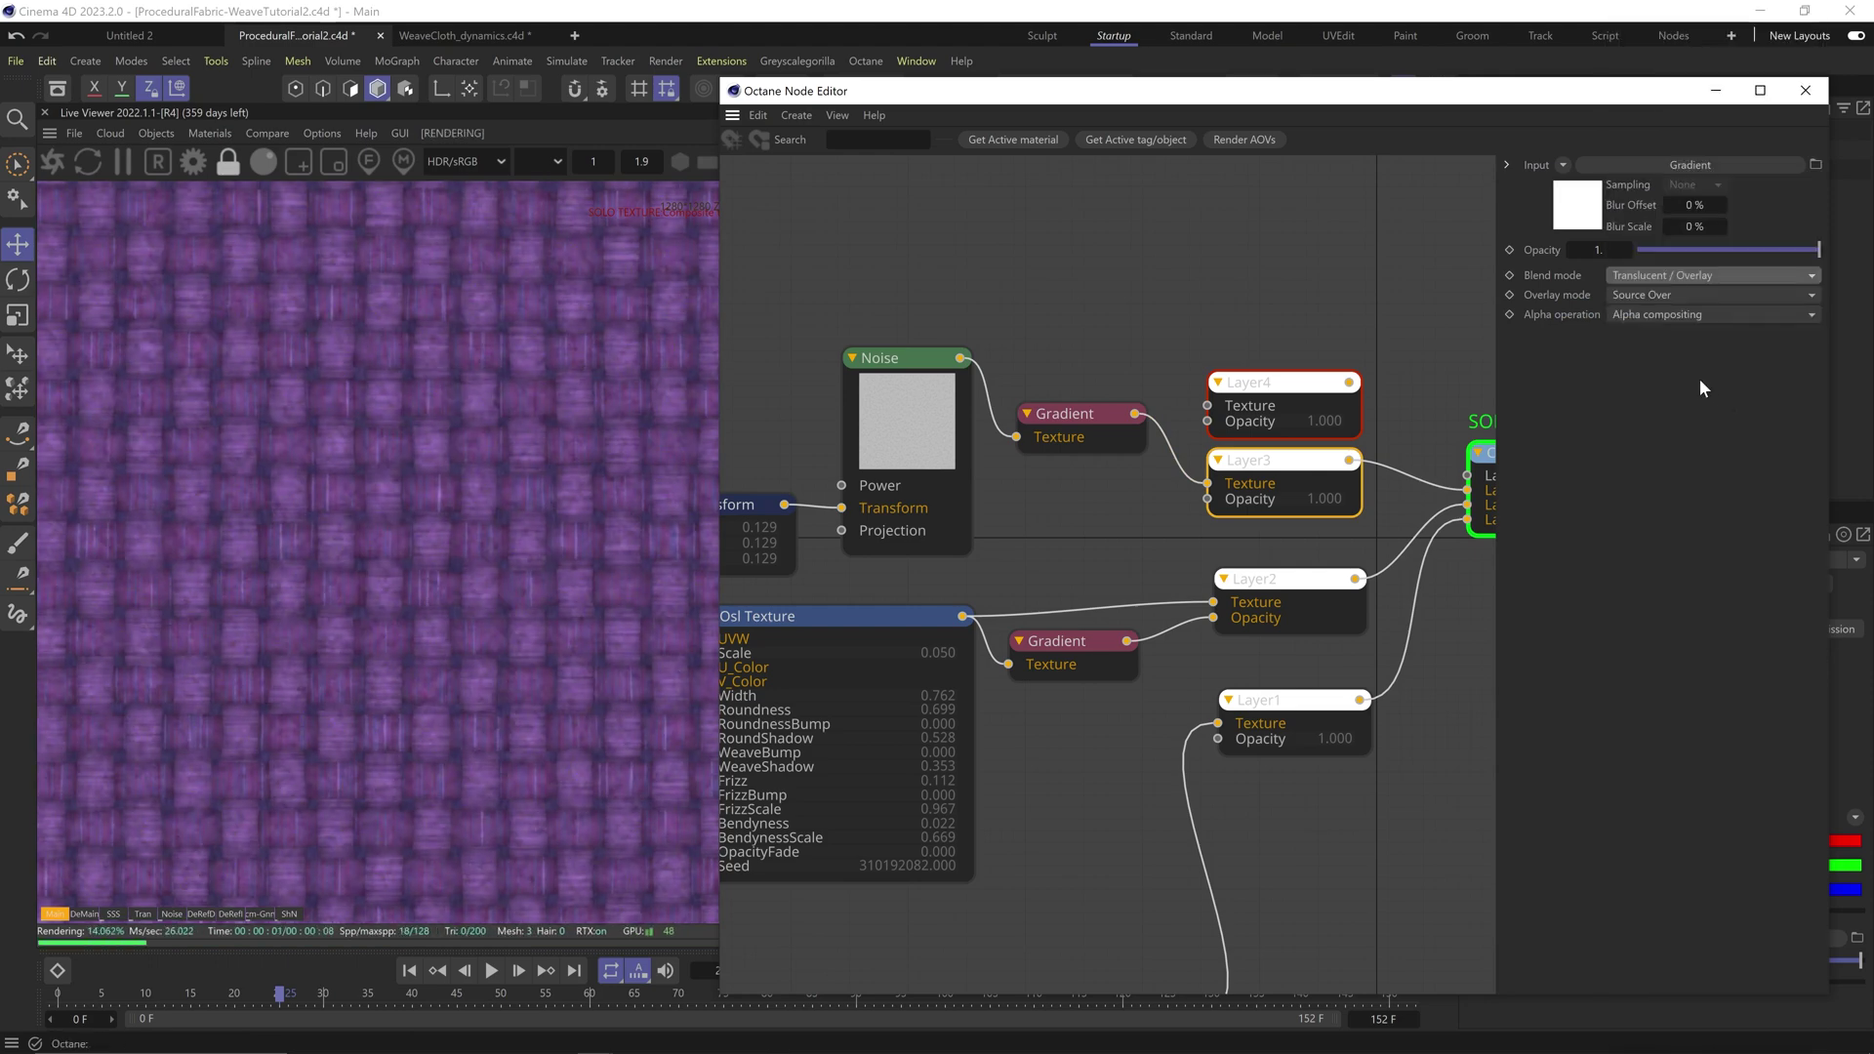
Step: Enlarge the uniform scale of the Transform feeding Layer3's Noise to 0.784282
middle_drag(882, 511, 1033, 466)
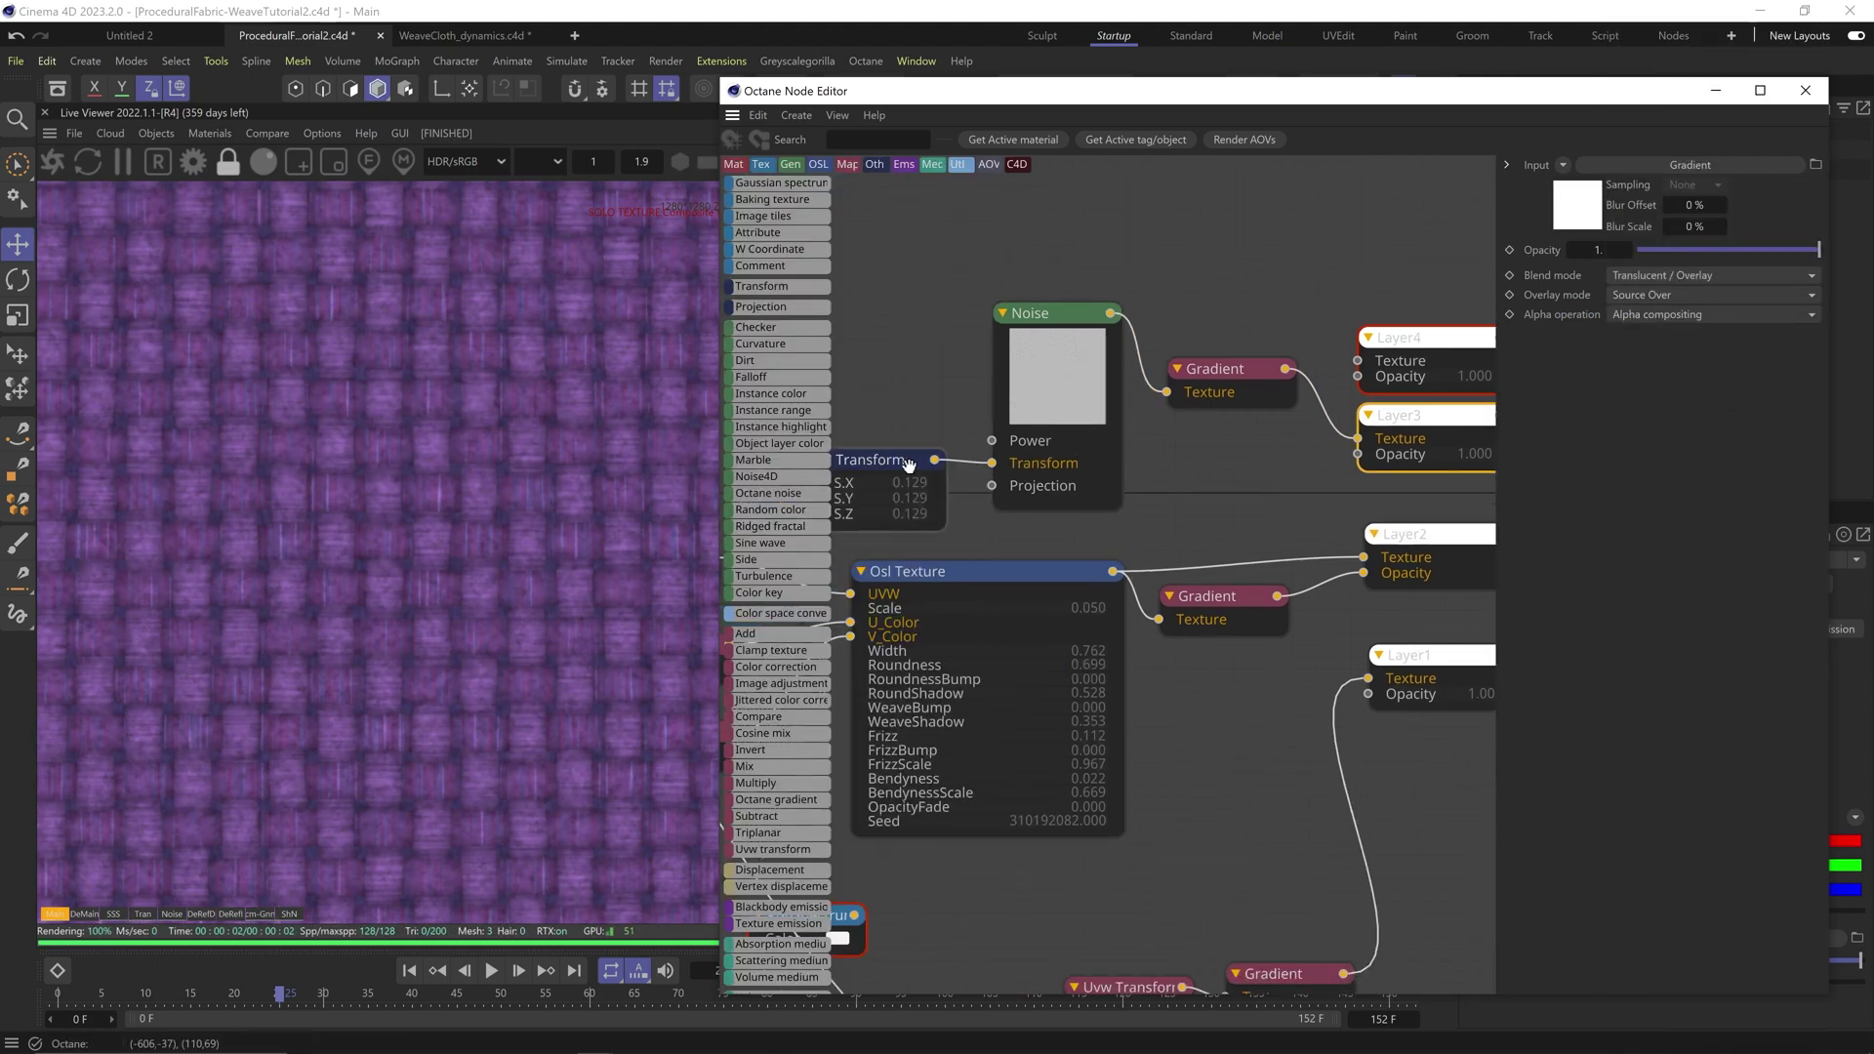
click(908, 463)
drag(1729, 397, 1764, 400)
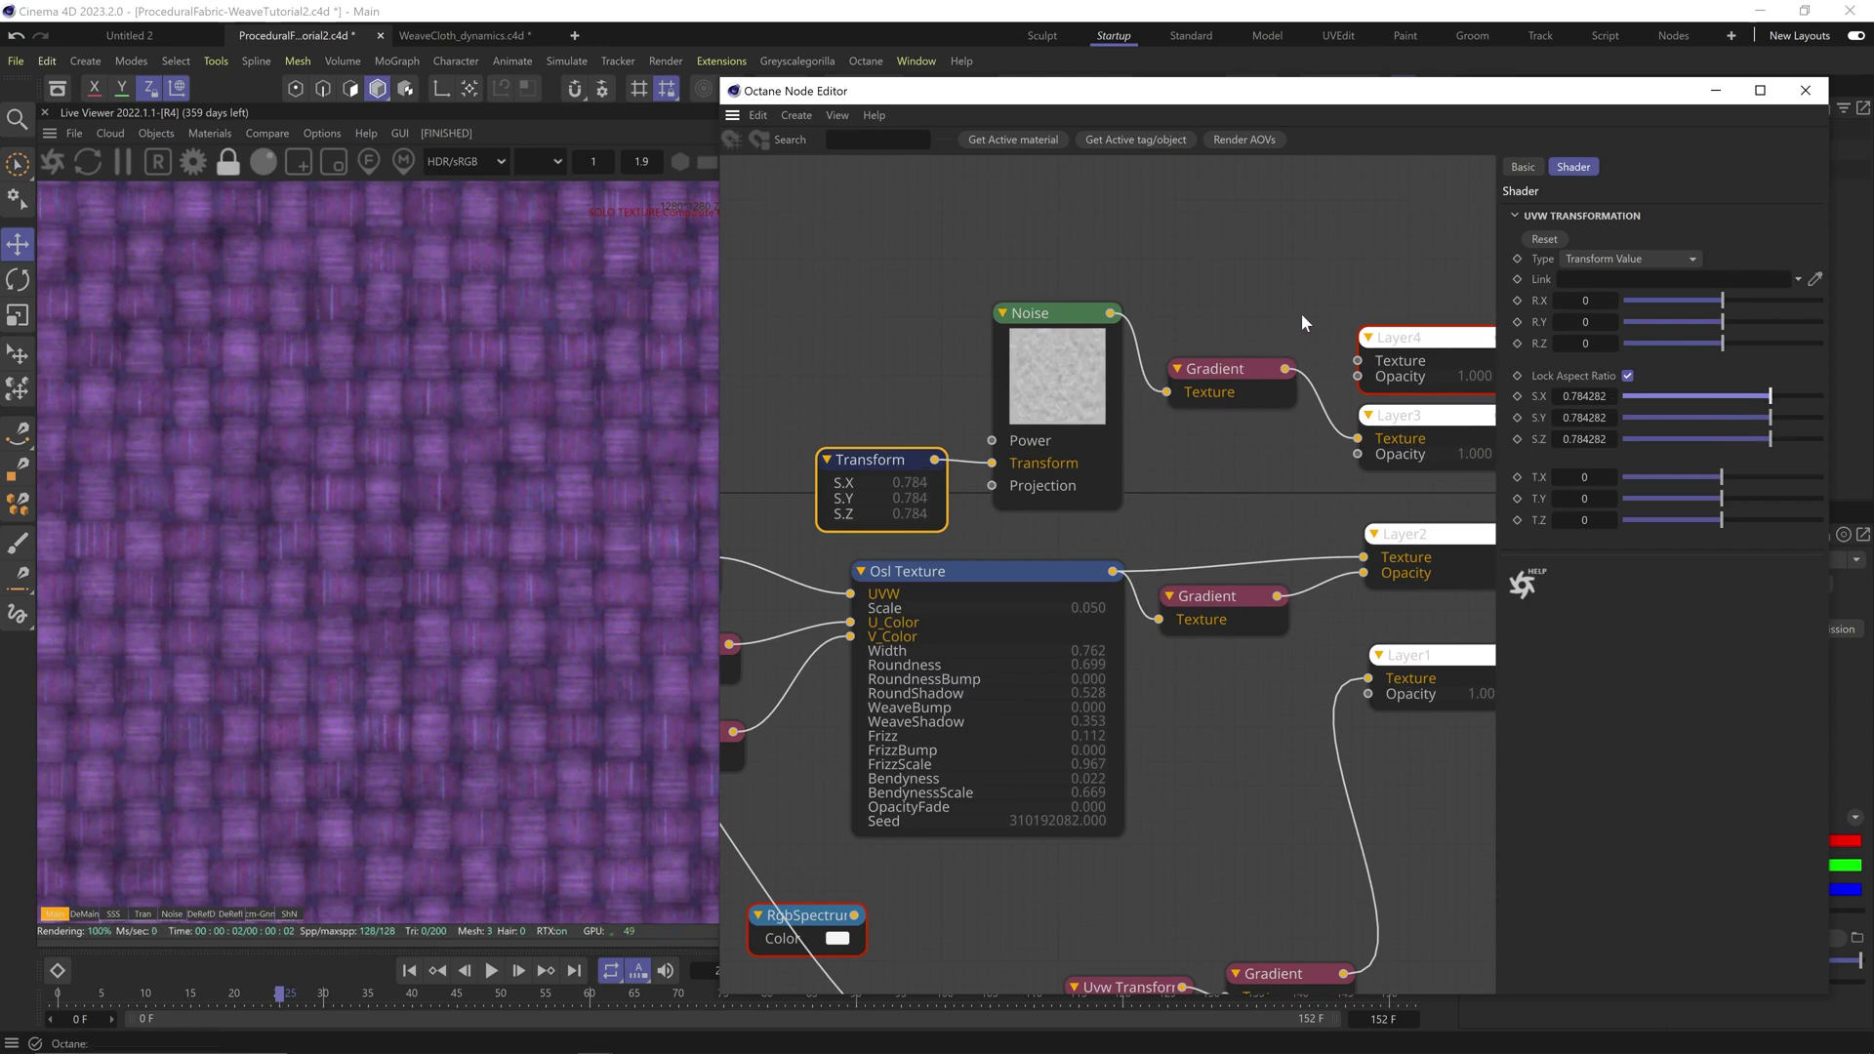
Step: Connect Layer4 to the Composite texture and feed a Scratches custom pattern into Layer4's Texture input
middle_drag(1333, 278, 1155, 488)
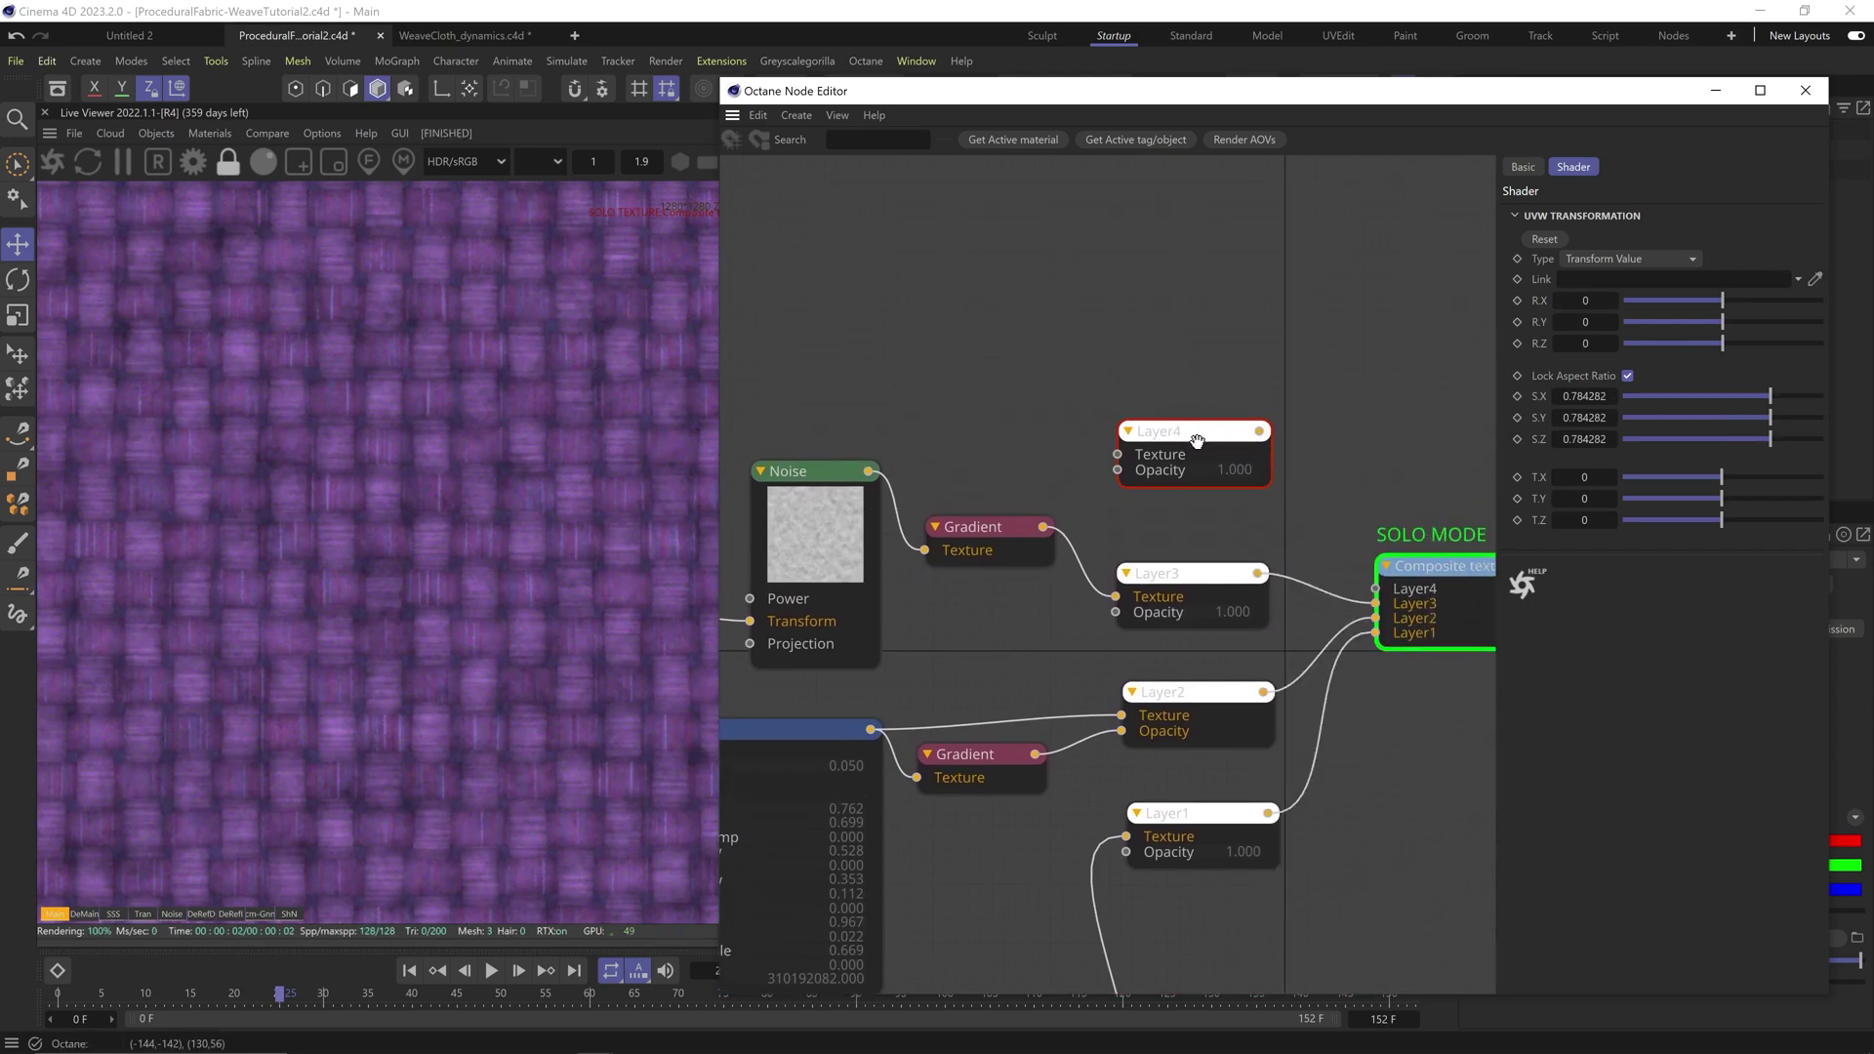
drag(1196, 441, 1215, 420)
mouse_move(786, 588)
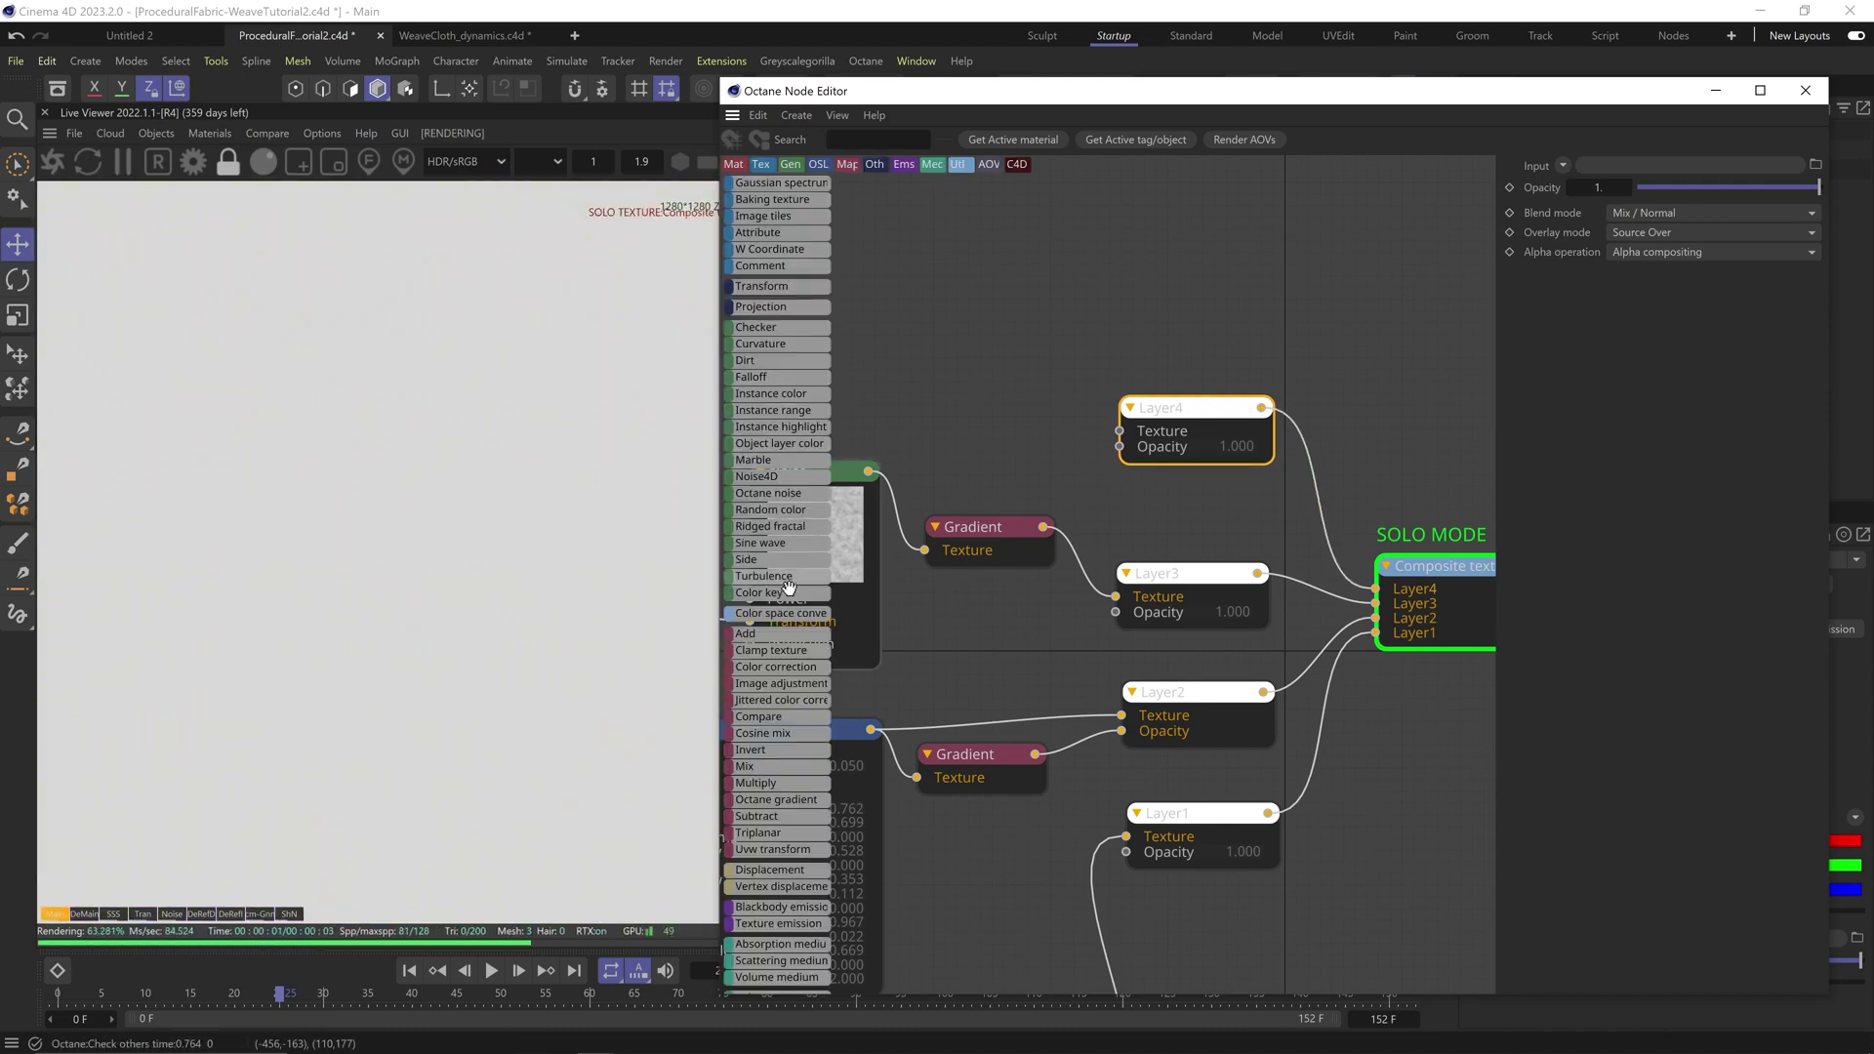
scroll(802, 639, down, 5)
click(781, 720)
scroll(893, 771, down, 3)
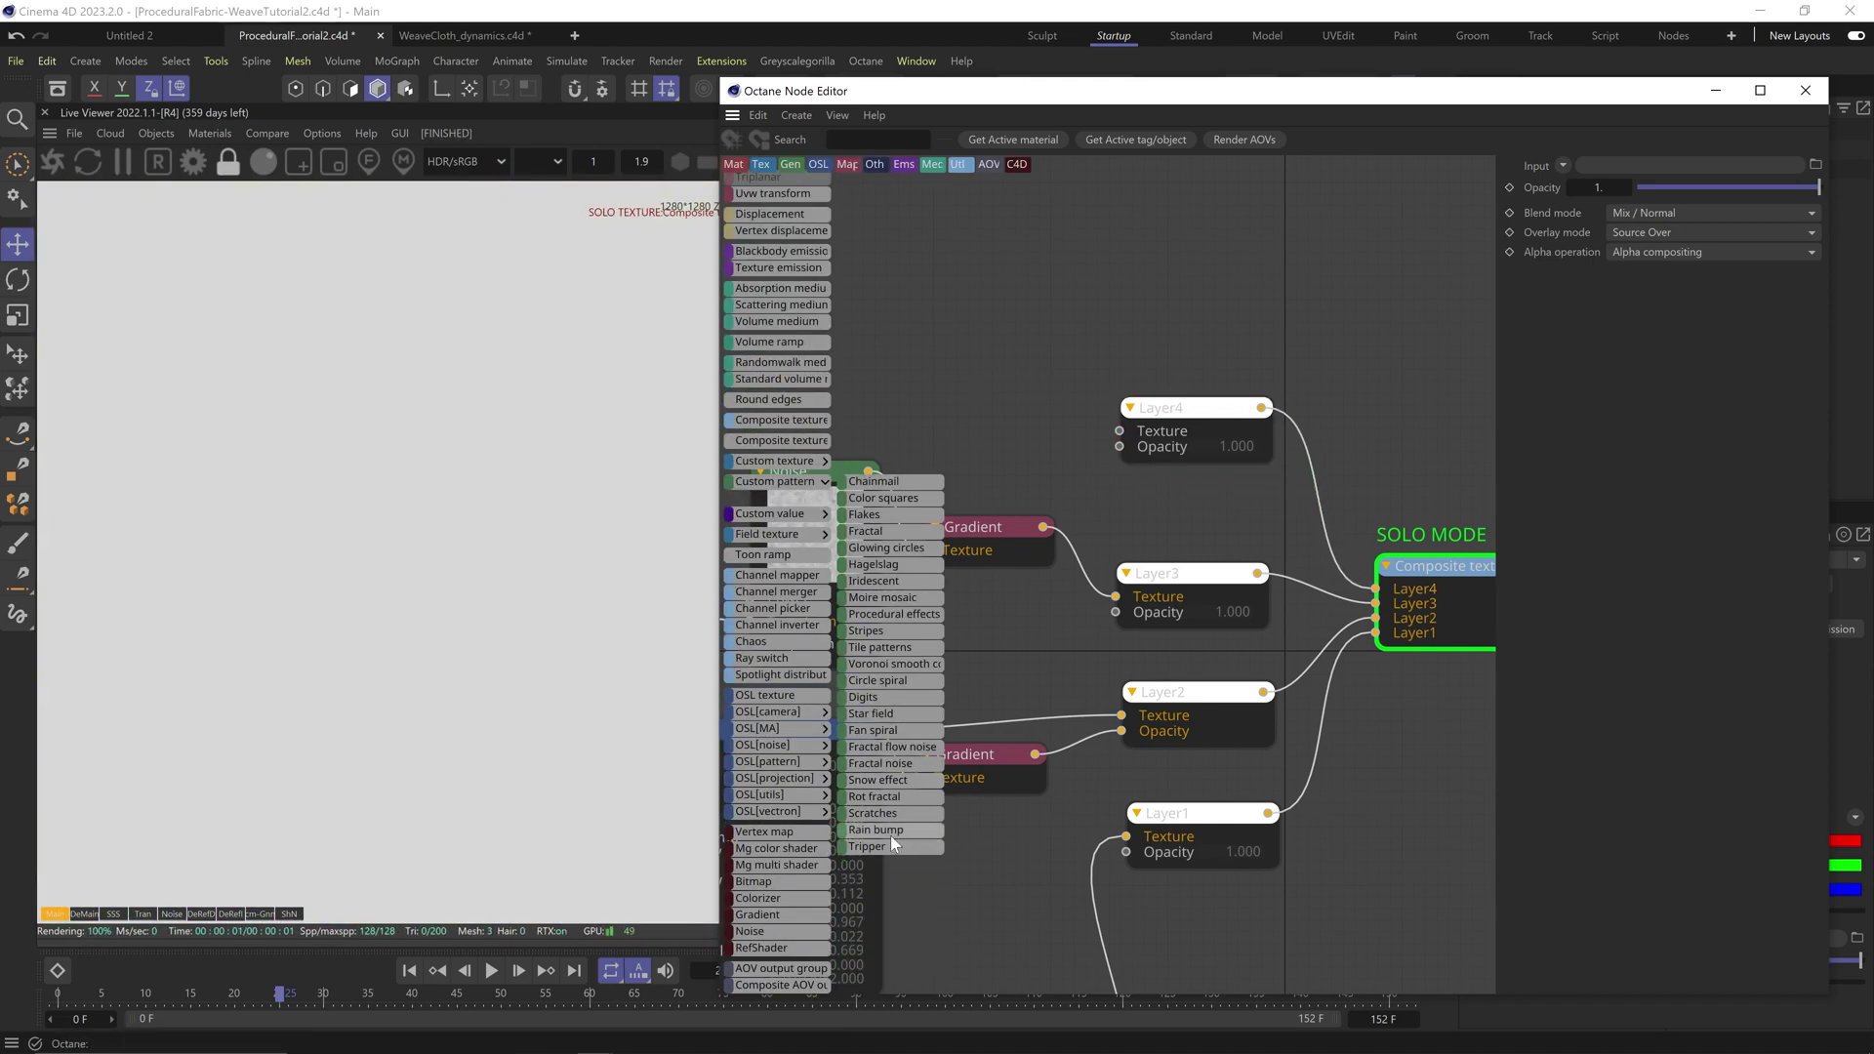
drag(1014, 413, 978, 205)
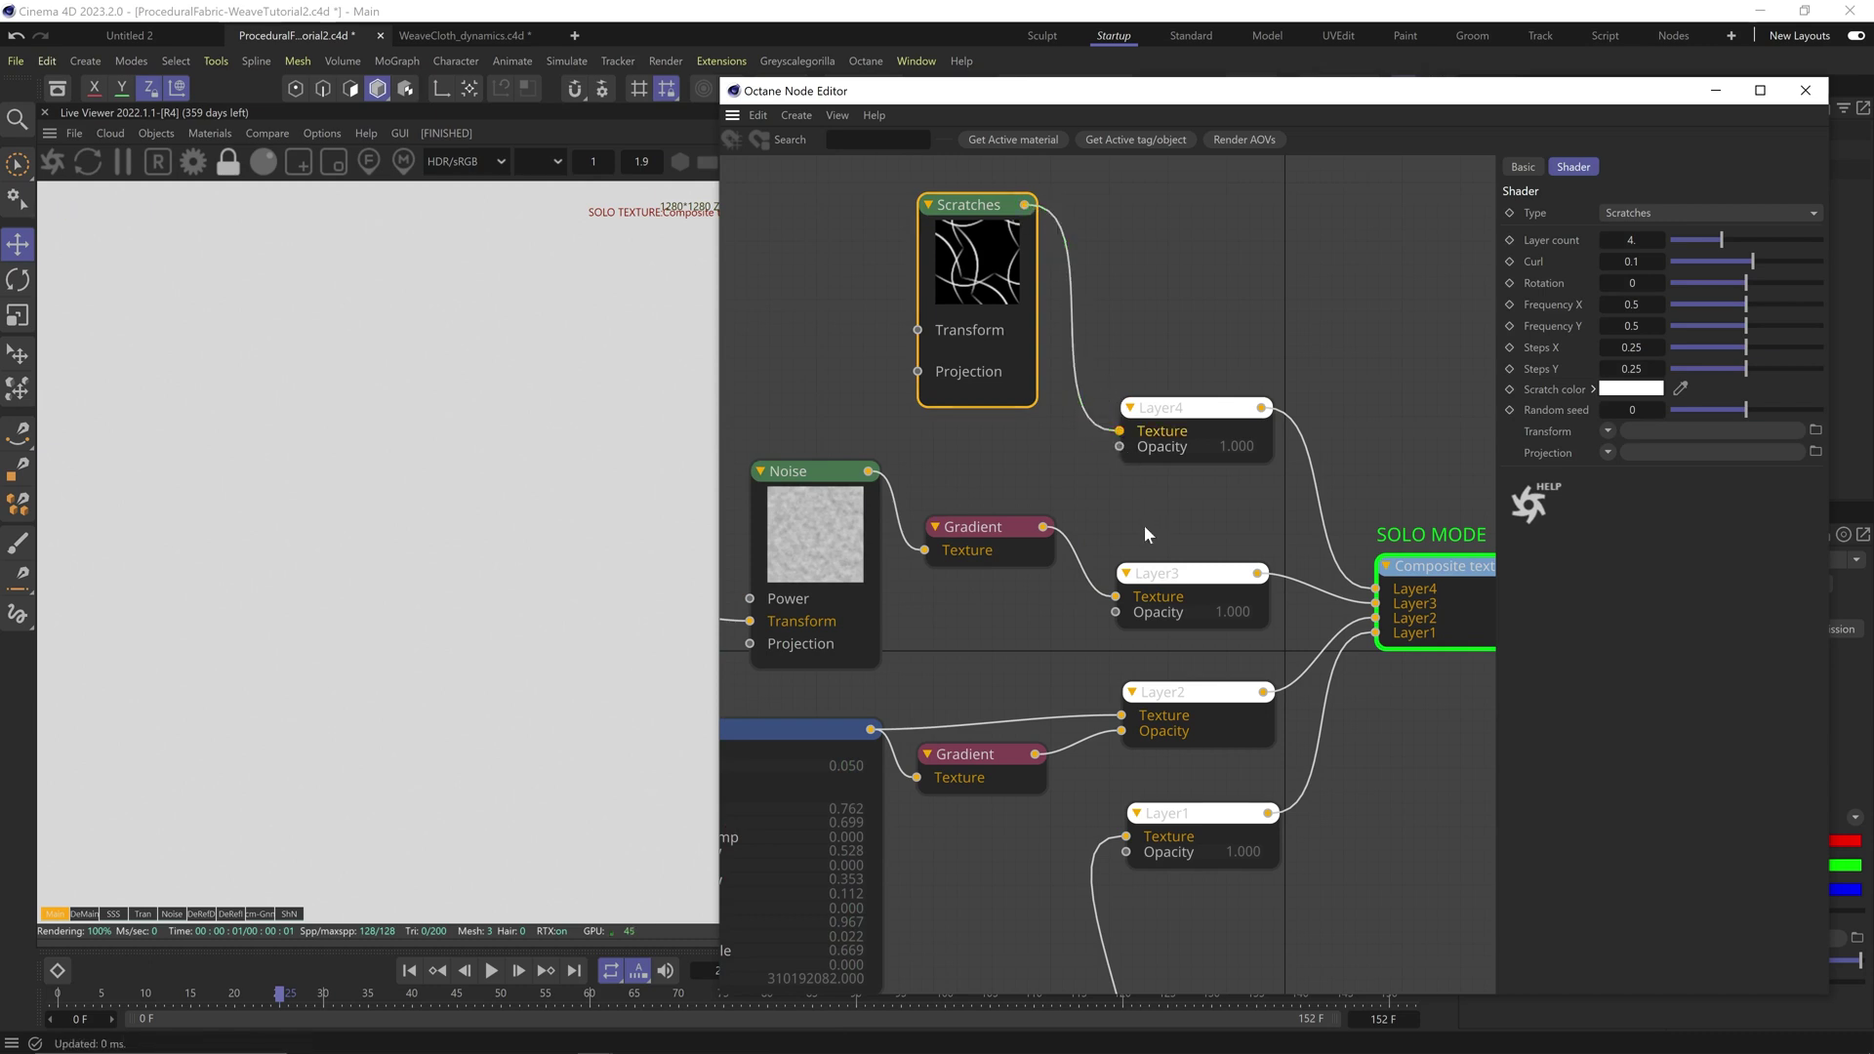
Step: Move the Scratches node farther from Layer4 and set its random seed to 1
middle_drag(1064, 454, 1122, 489)
drag(1078, 314, 882, 273)
click(1659, 410)
Step: Add a Transform to the Scratches node and shrink its uniform scale to 0.01465
middle_drag(874, 629, 1093, 616)
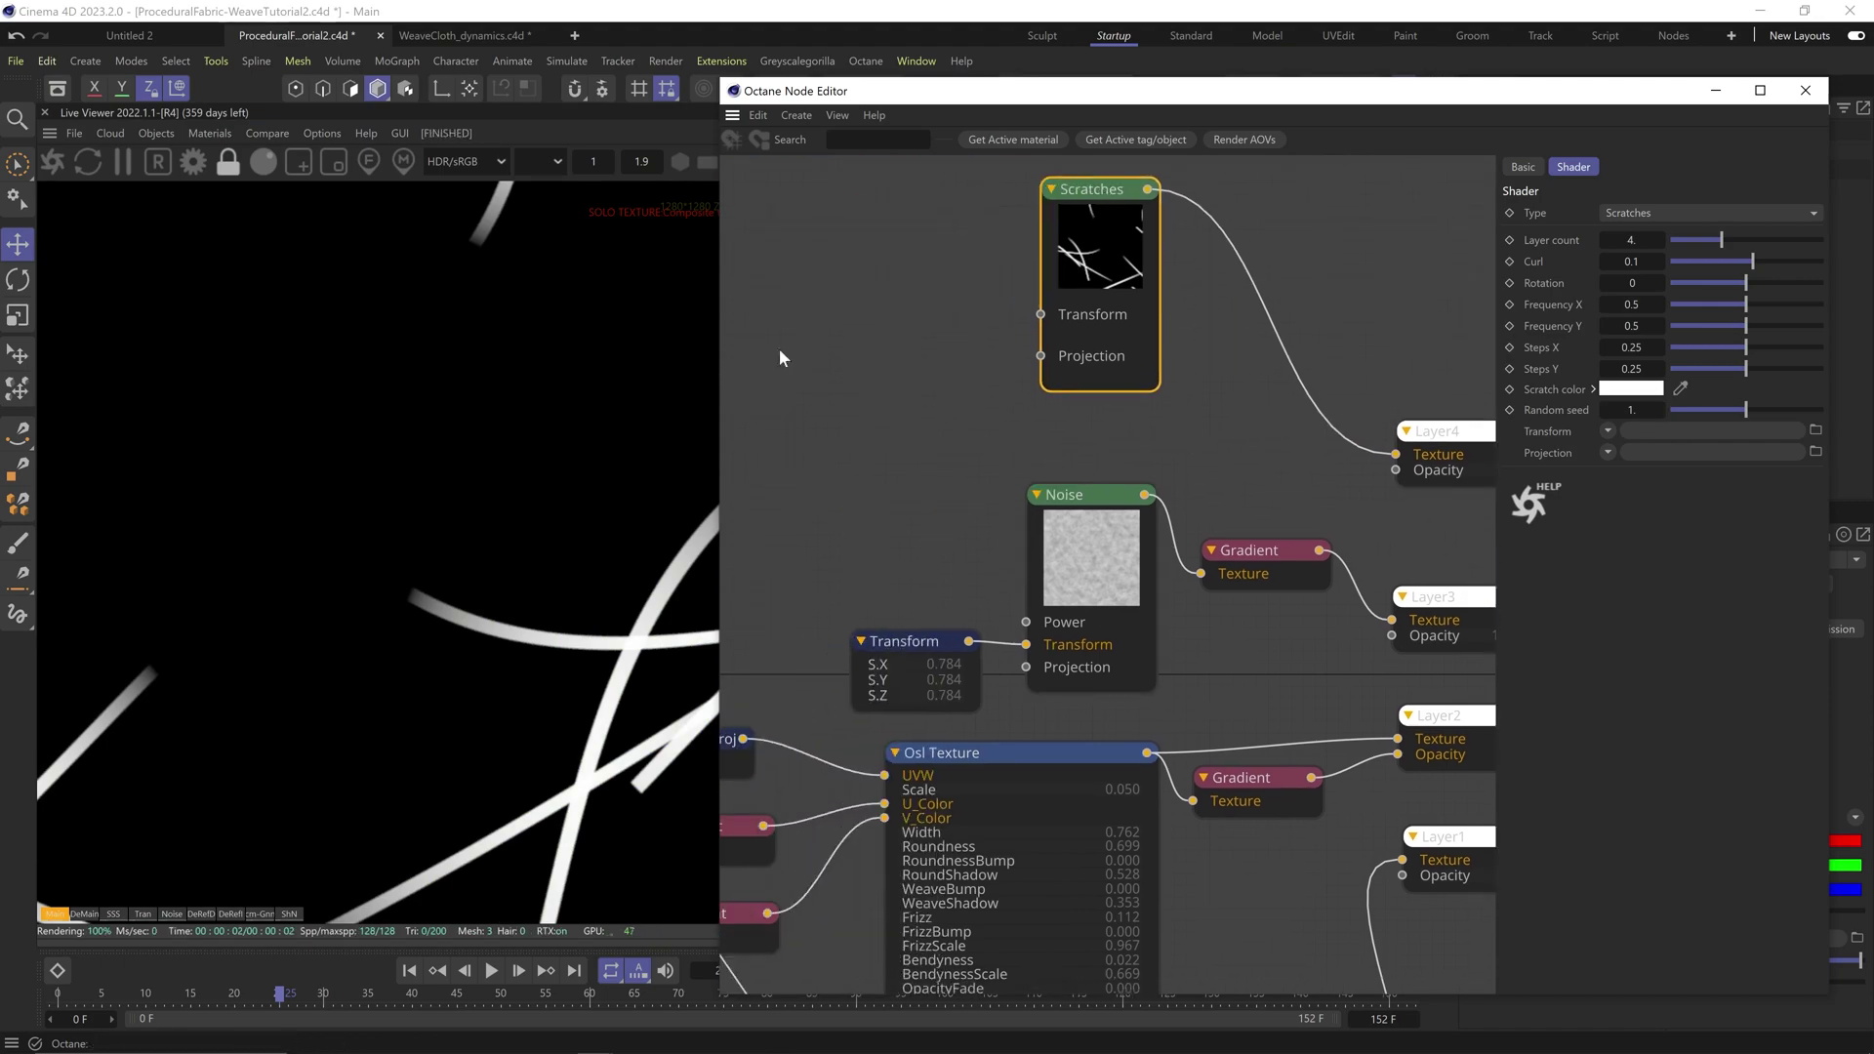
mouse_move(783, 423)
scroll(784, 435, down, 3)
drag(781, 455, 941, 309)
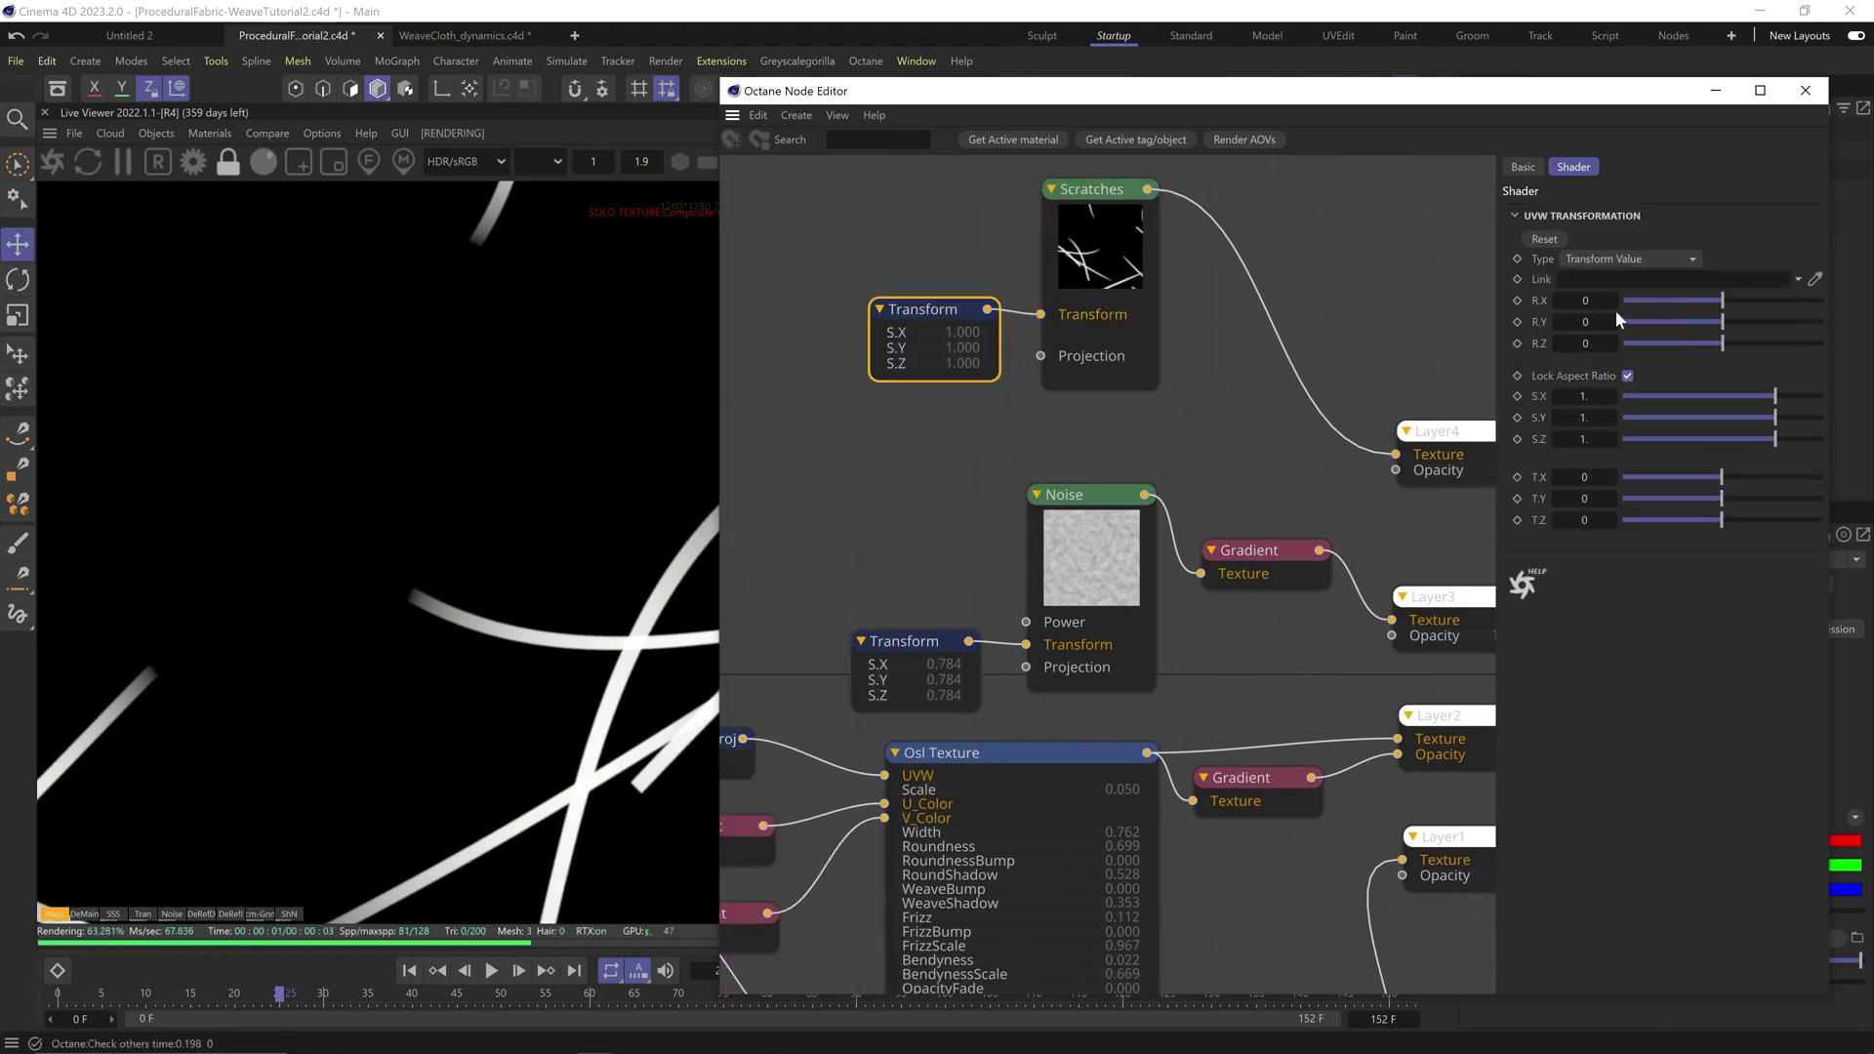
drag(1774, 396, 1681, 383)
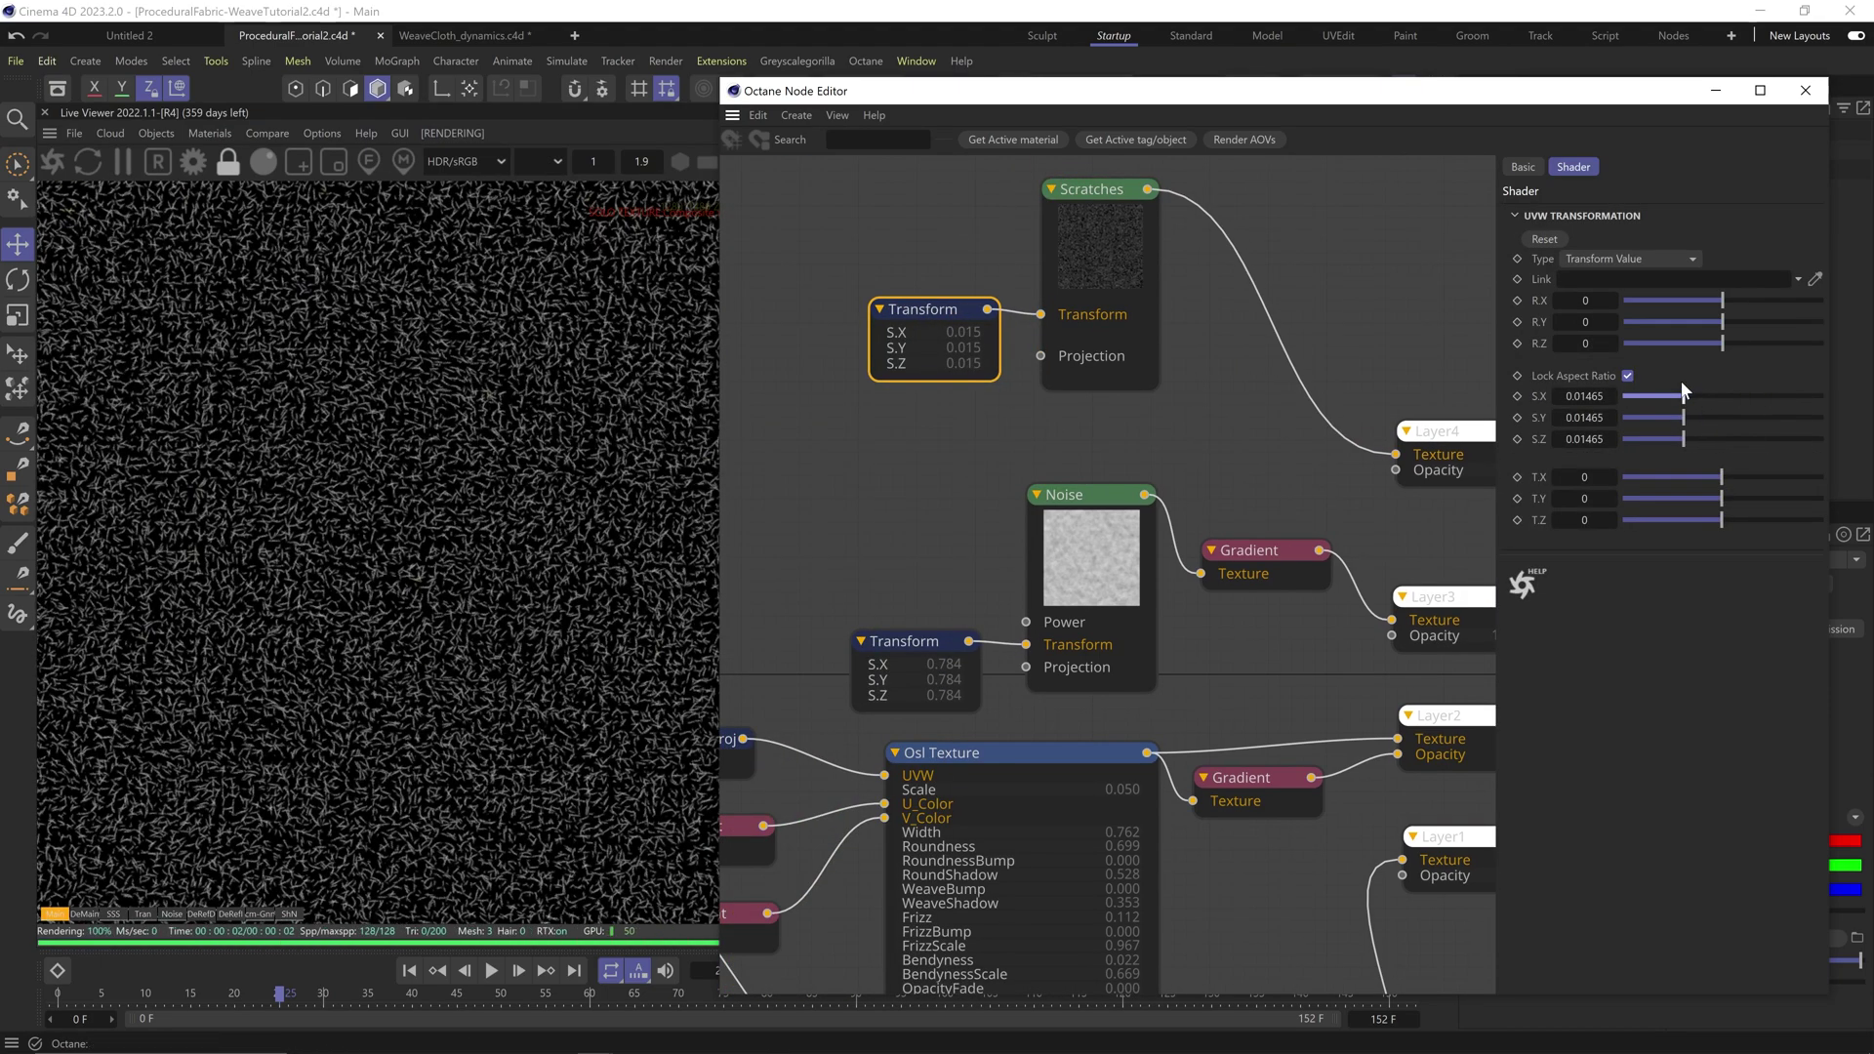
Step: Compare random seeds 0 and 2 on the Scratches node and keep 2
click(1098, 244)
text(0)
key(Return)
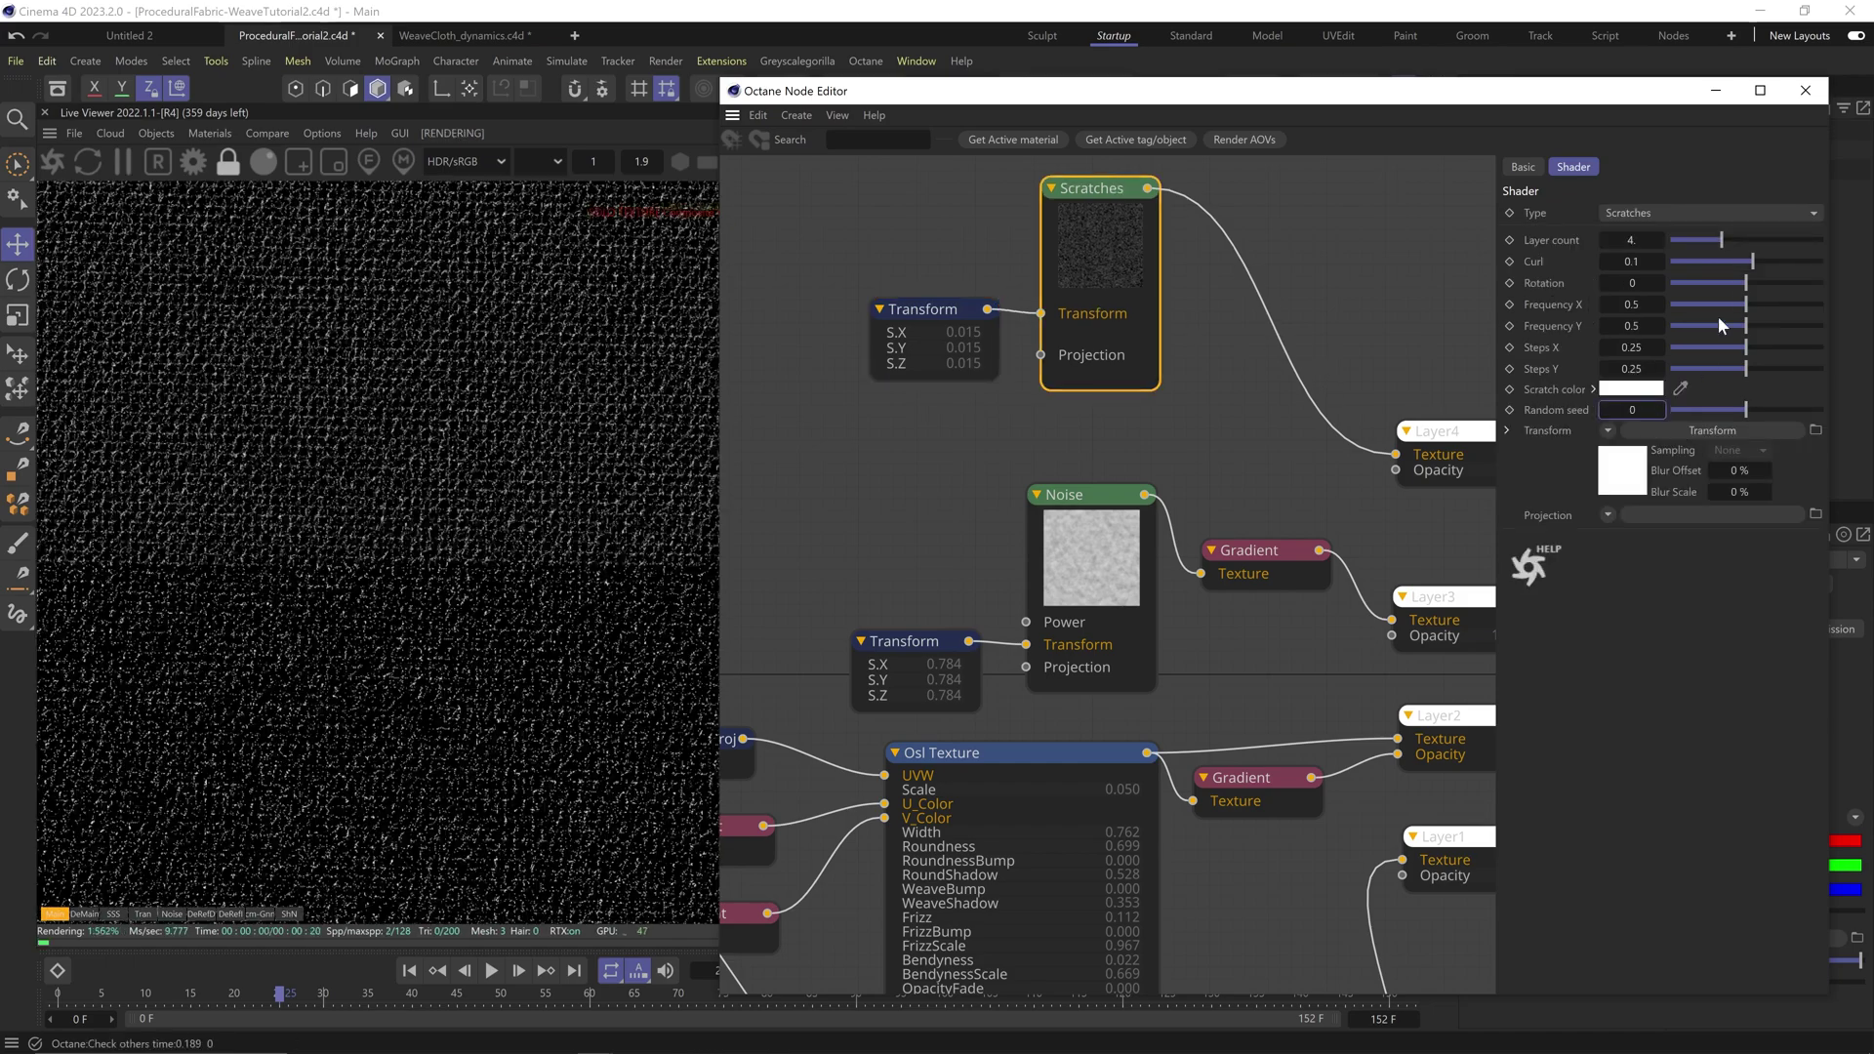
drag(615, 490, 455, 621)
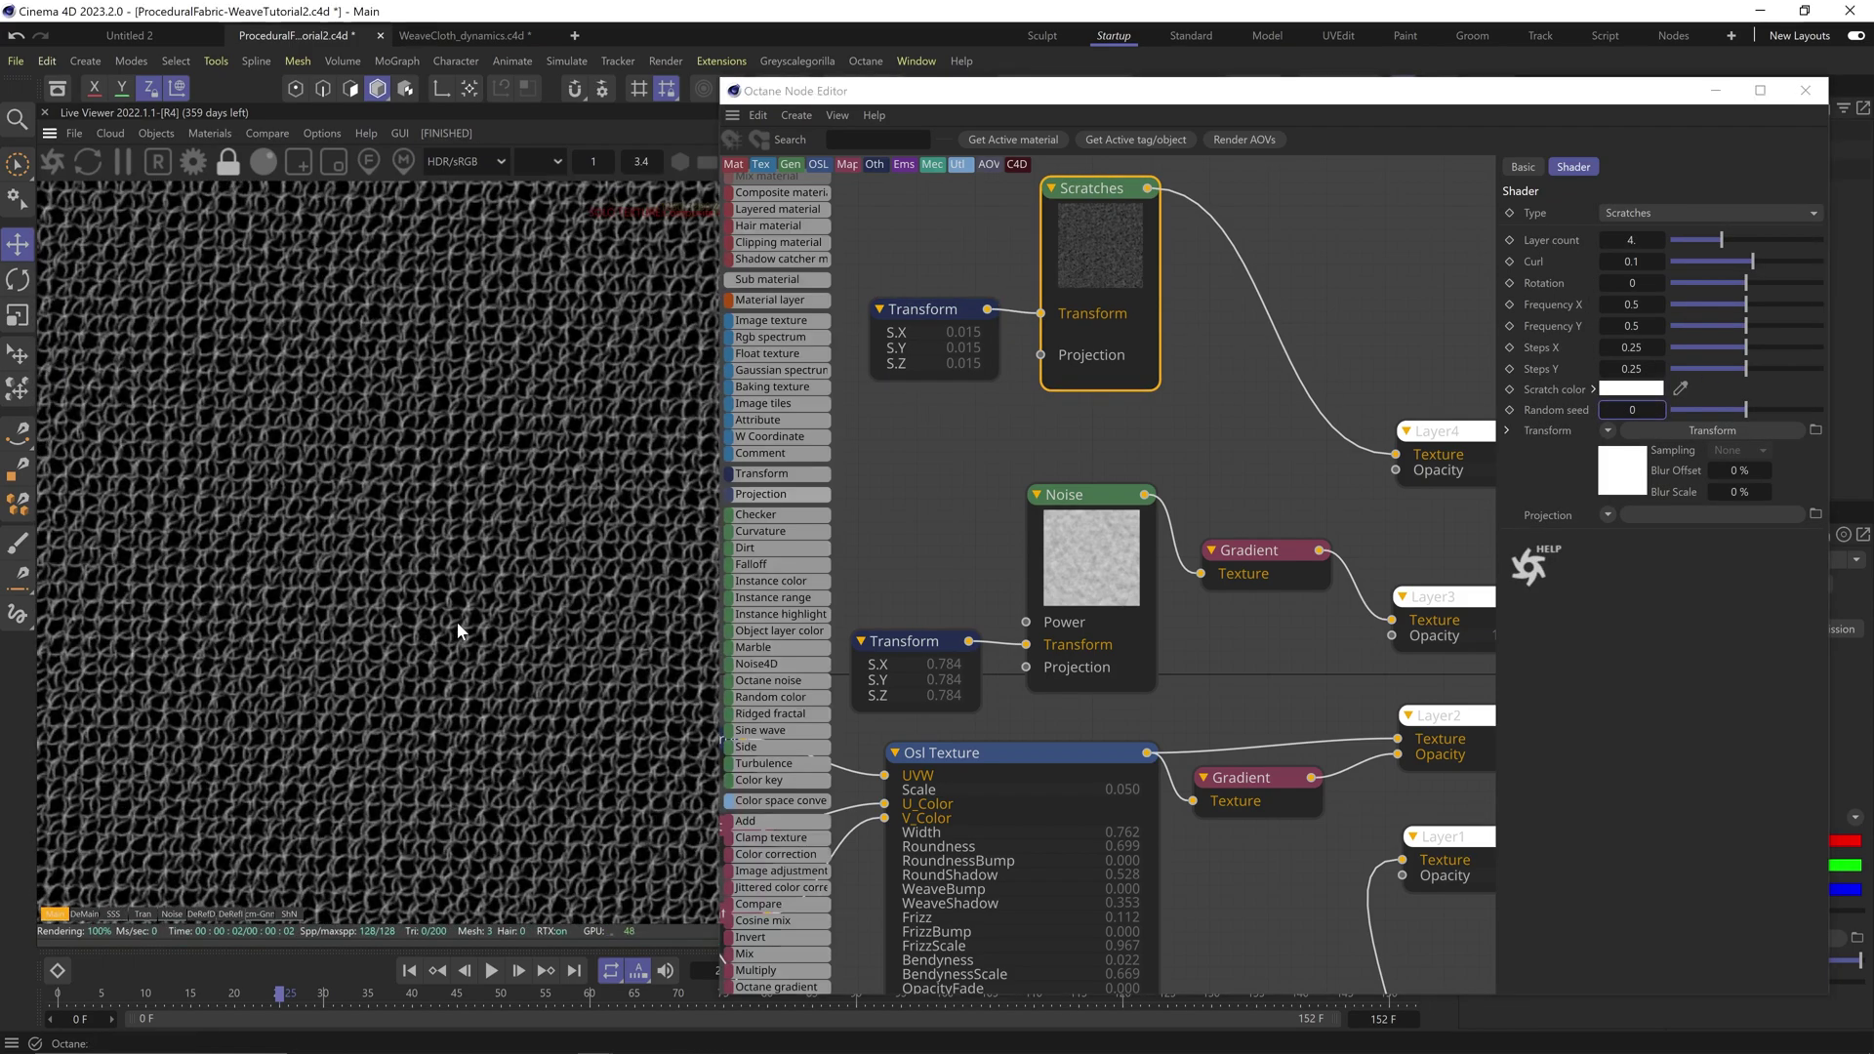
key(Return)
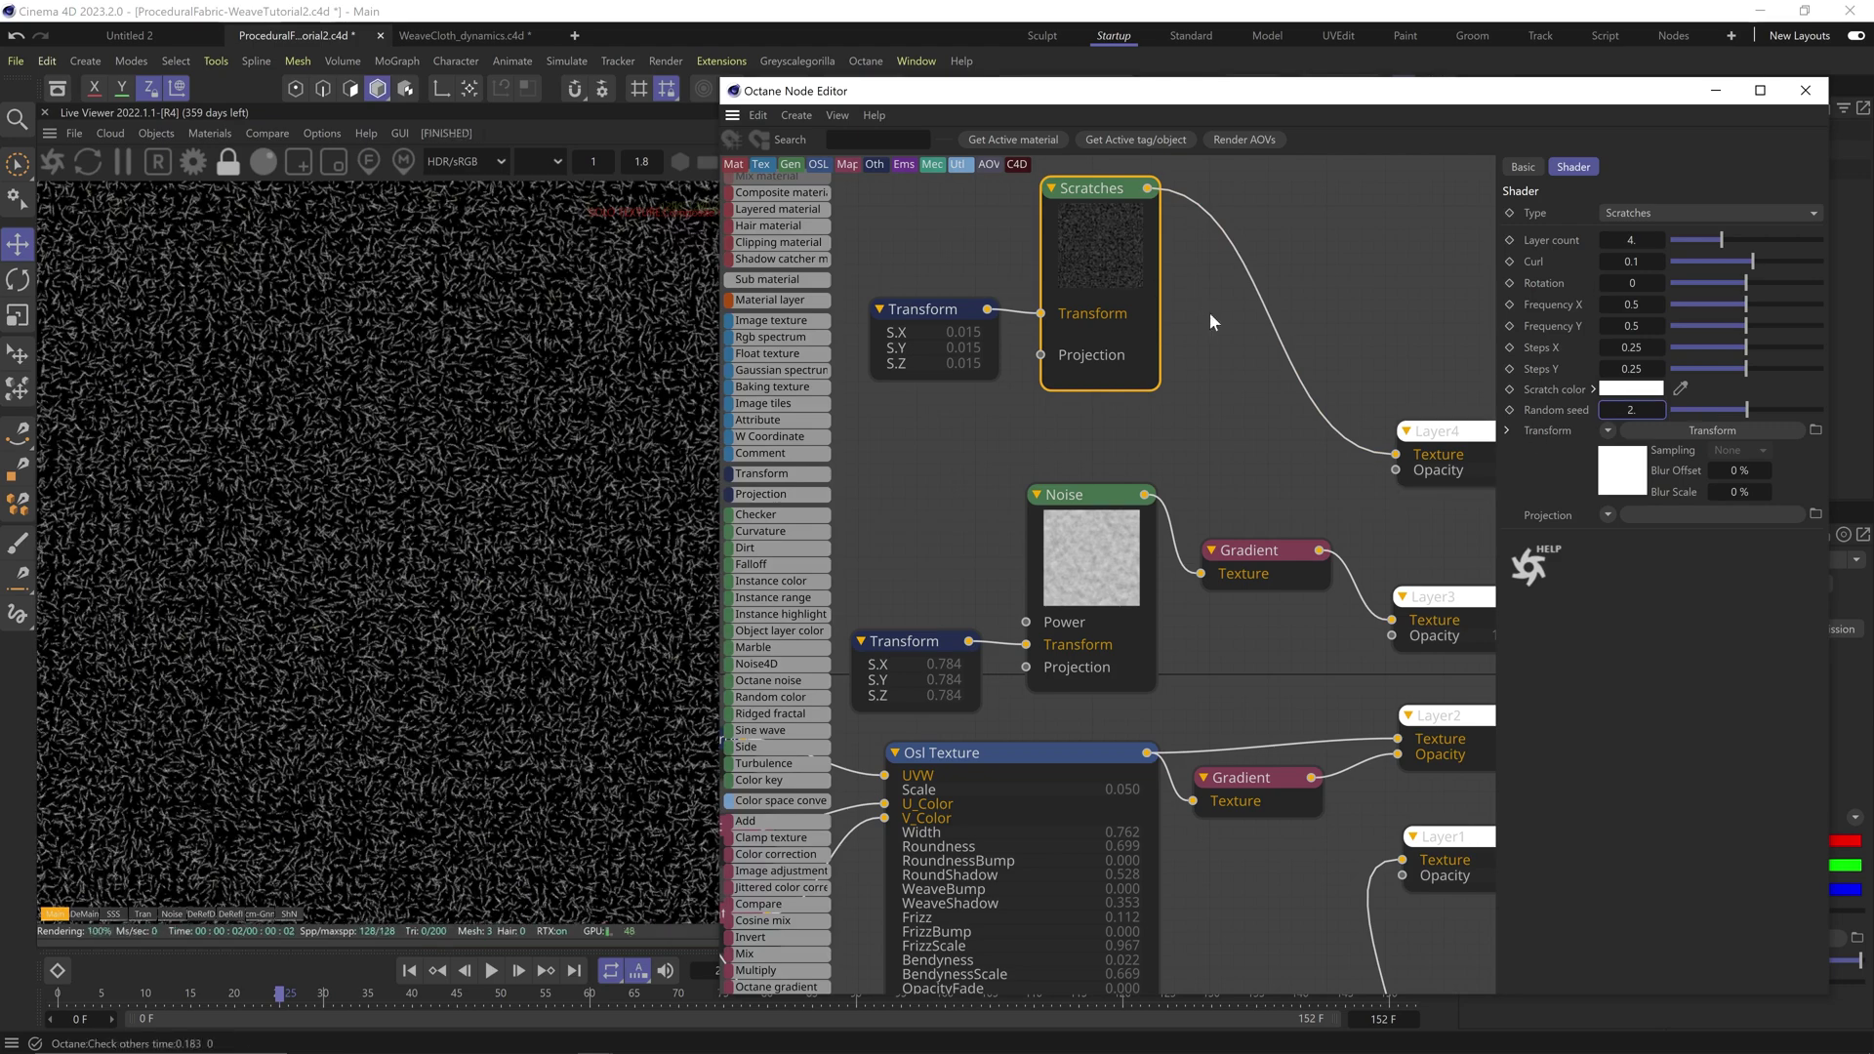
Step: Set Layer4's blend mode to Blend / Add so the scratches overlay the weave as fibres
middle_drag(1209, 313, 959, 346)
click(1269, 469)
click(1672, 274)
click(1656, 76)
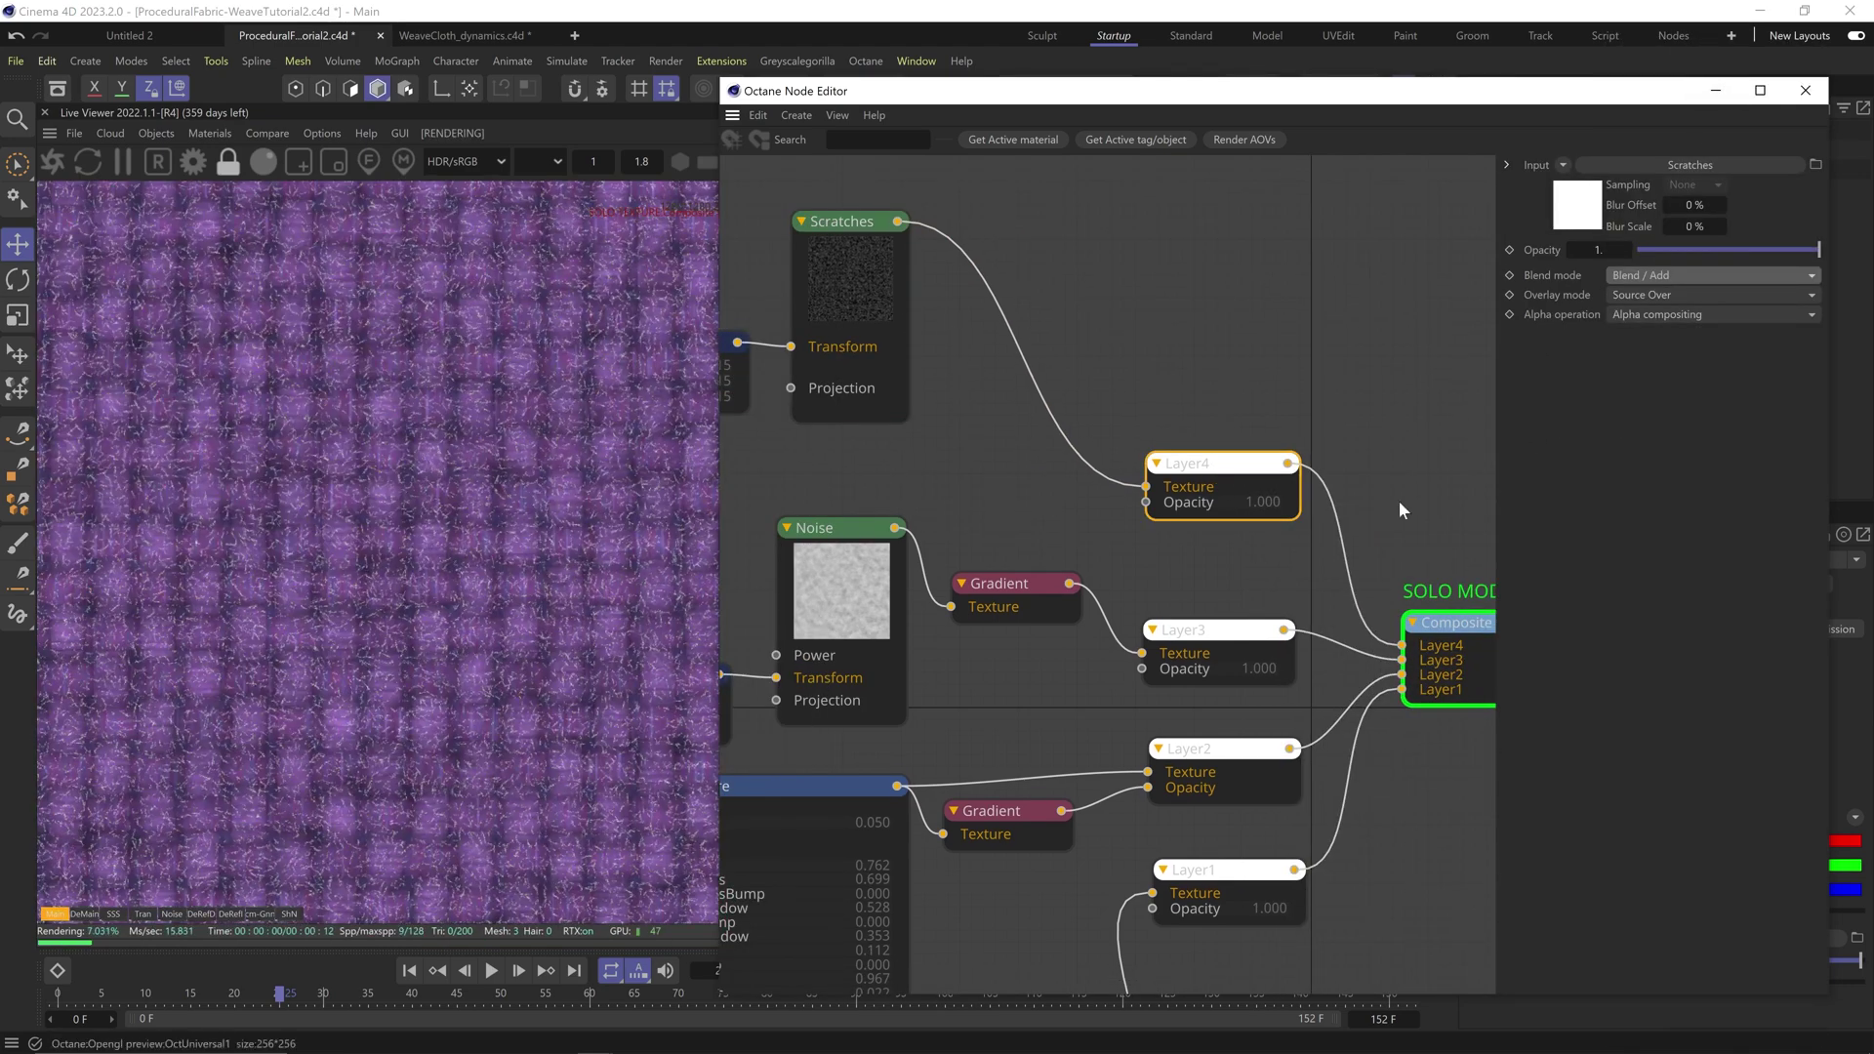
Step: Add a Texture Projection to the Scratches node and set its projection to Distorted mesh UV
middle_drag(973, 454, 1228, 445)
mouse_move(792, 498)
drag(793, 497, 944, 432)
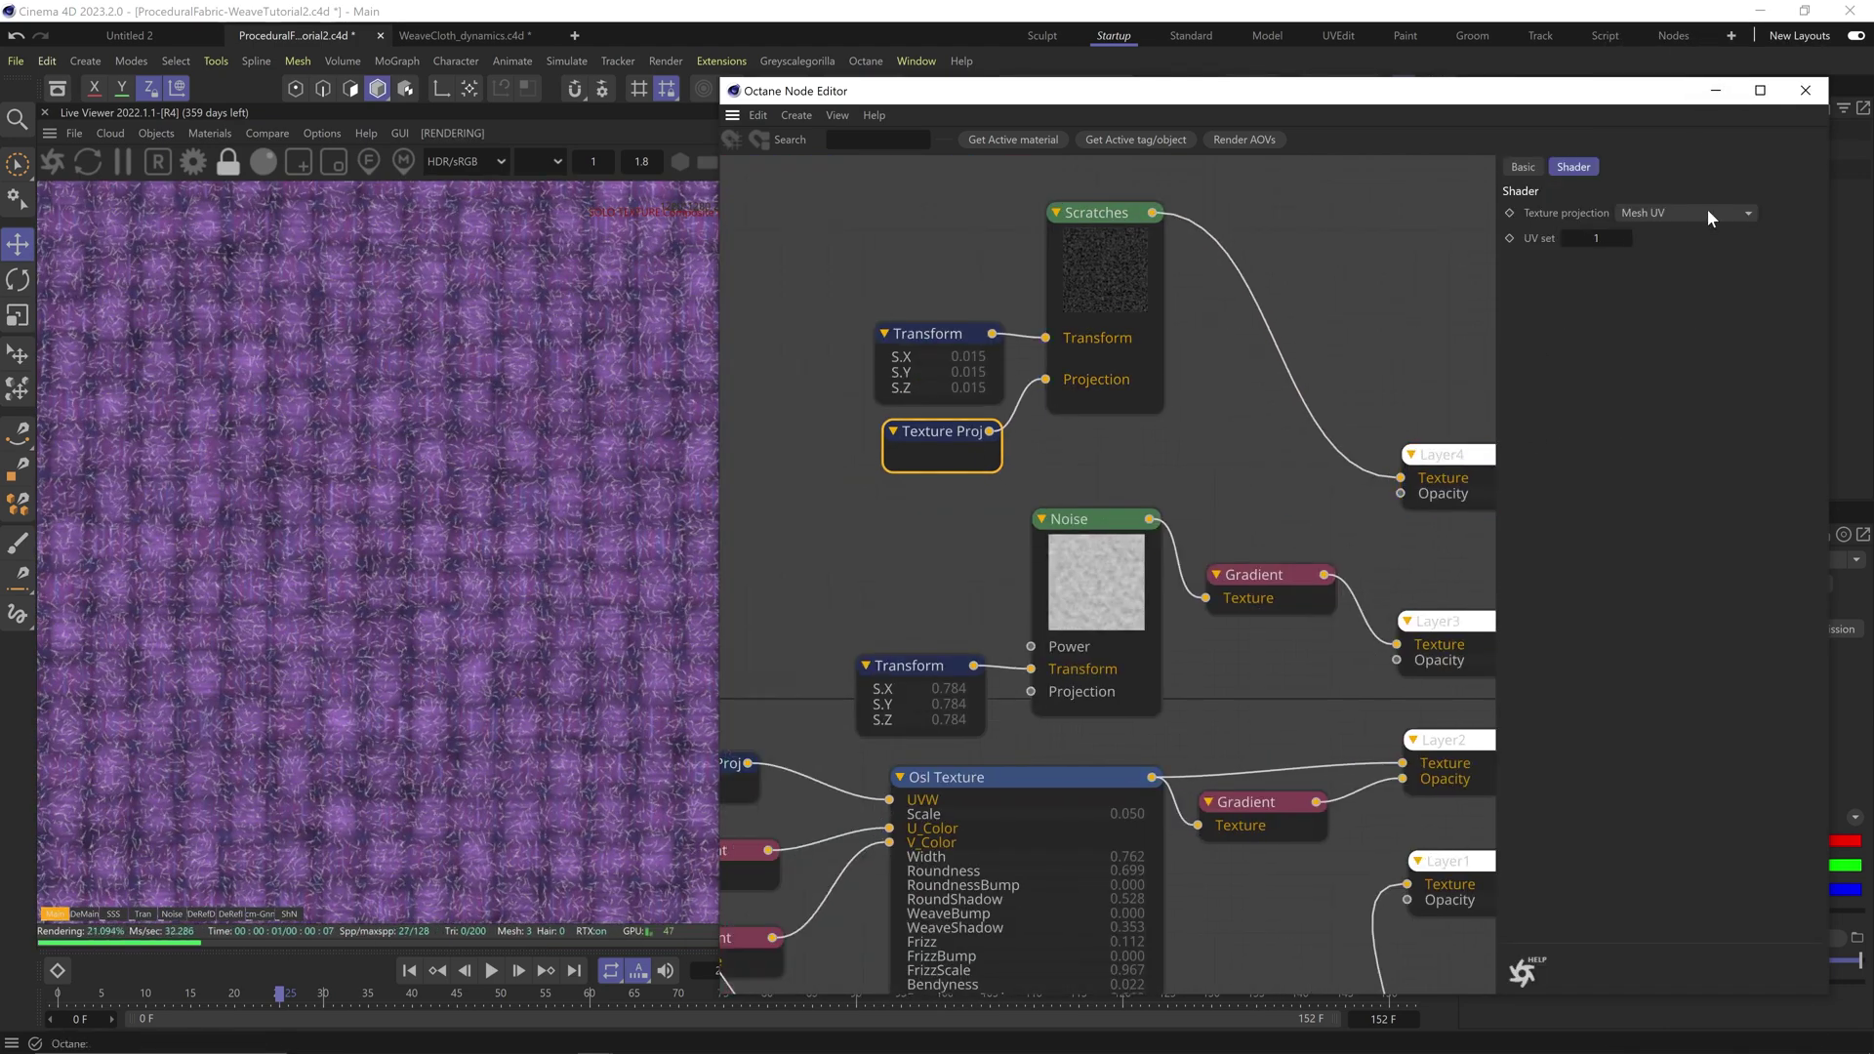
click(1710, 451)
Step: Link the existing fibre Noise to the Scratches projection's Translation input and set the translation range x to 3.31
middle_drag(850, 671, 1235, 458)
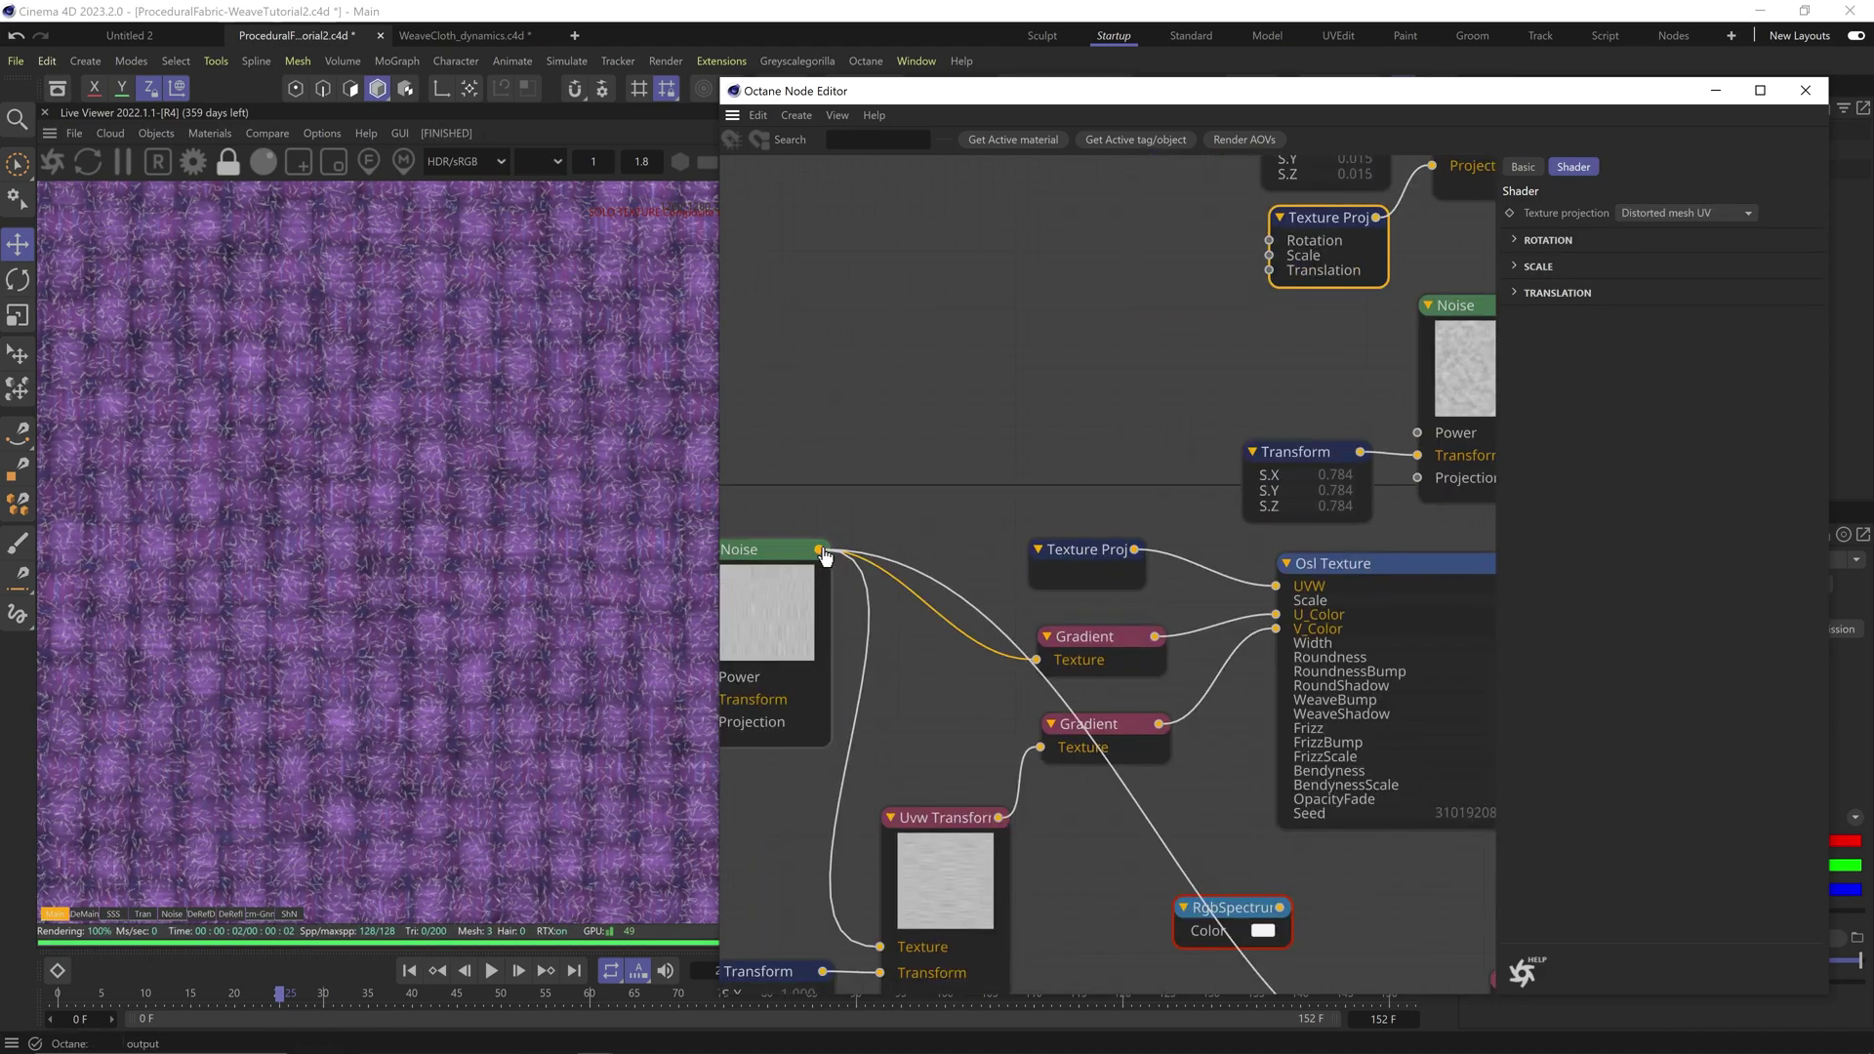
click(1328, 243)
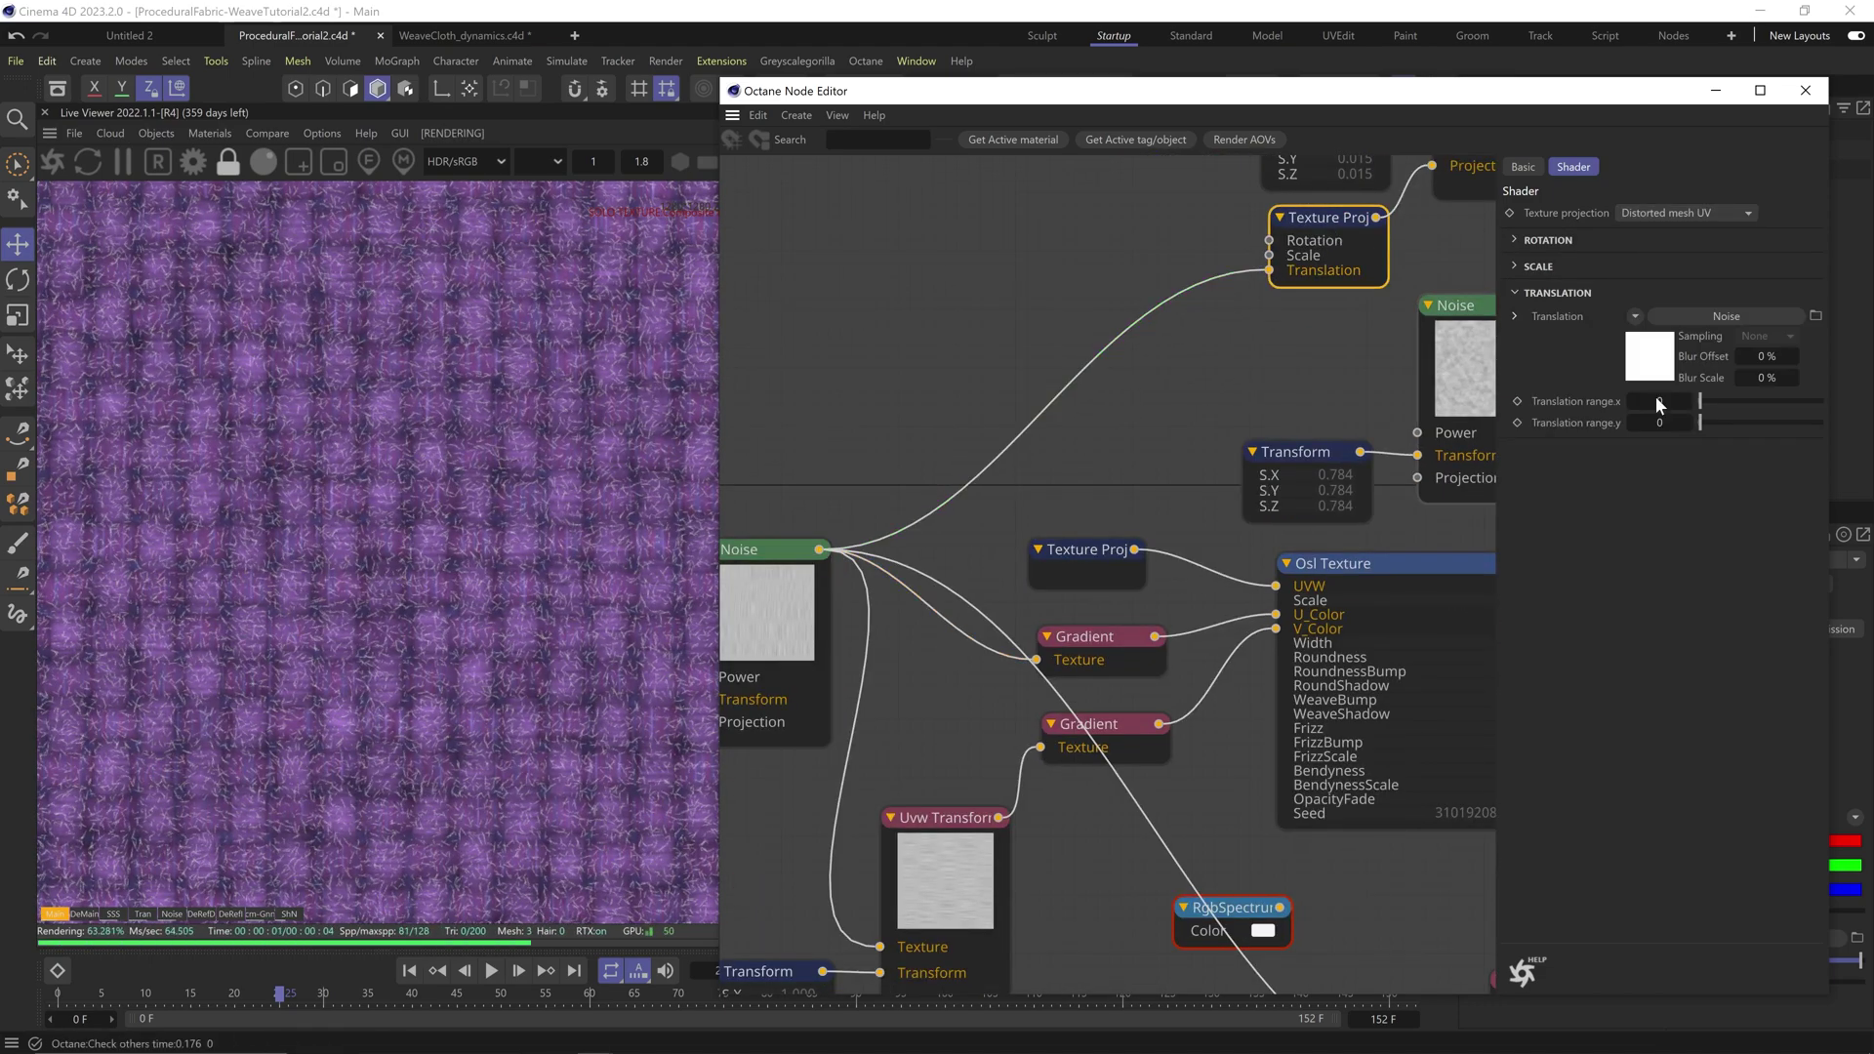
text(3.3)
key(Return)
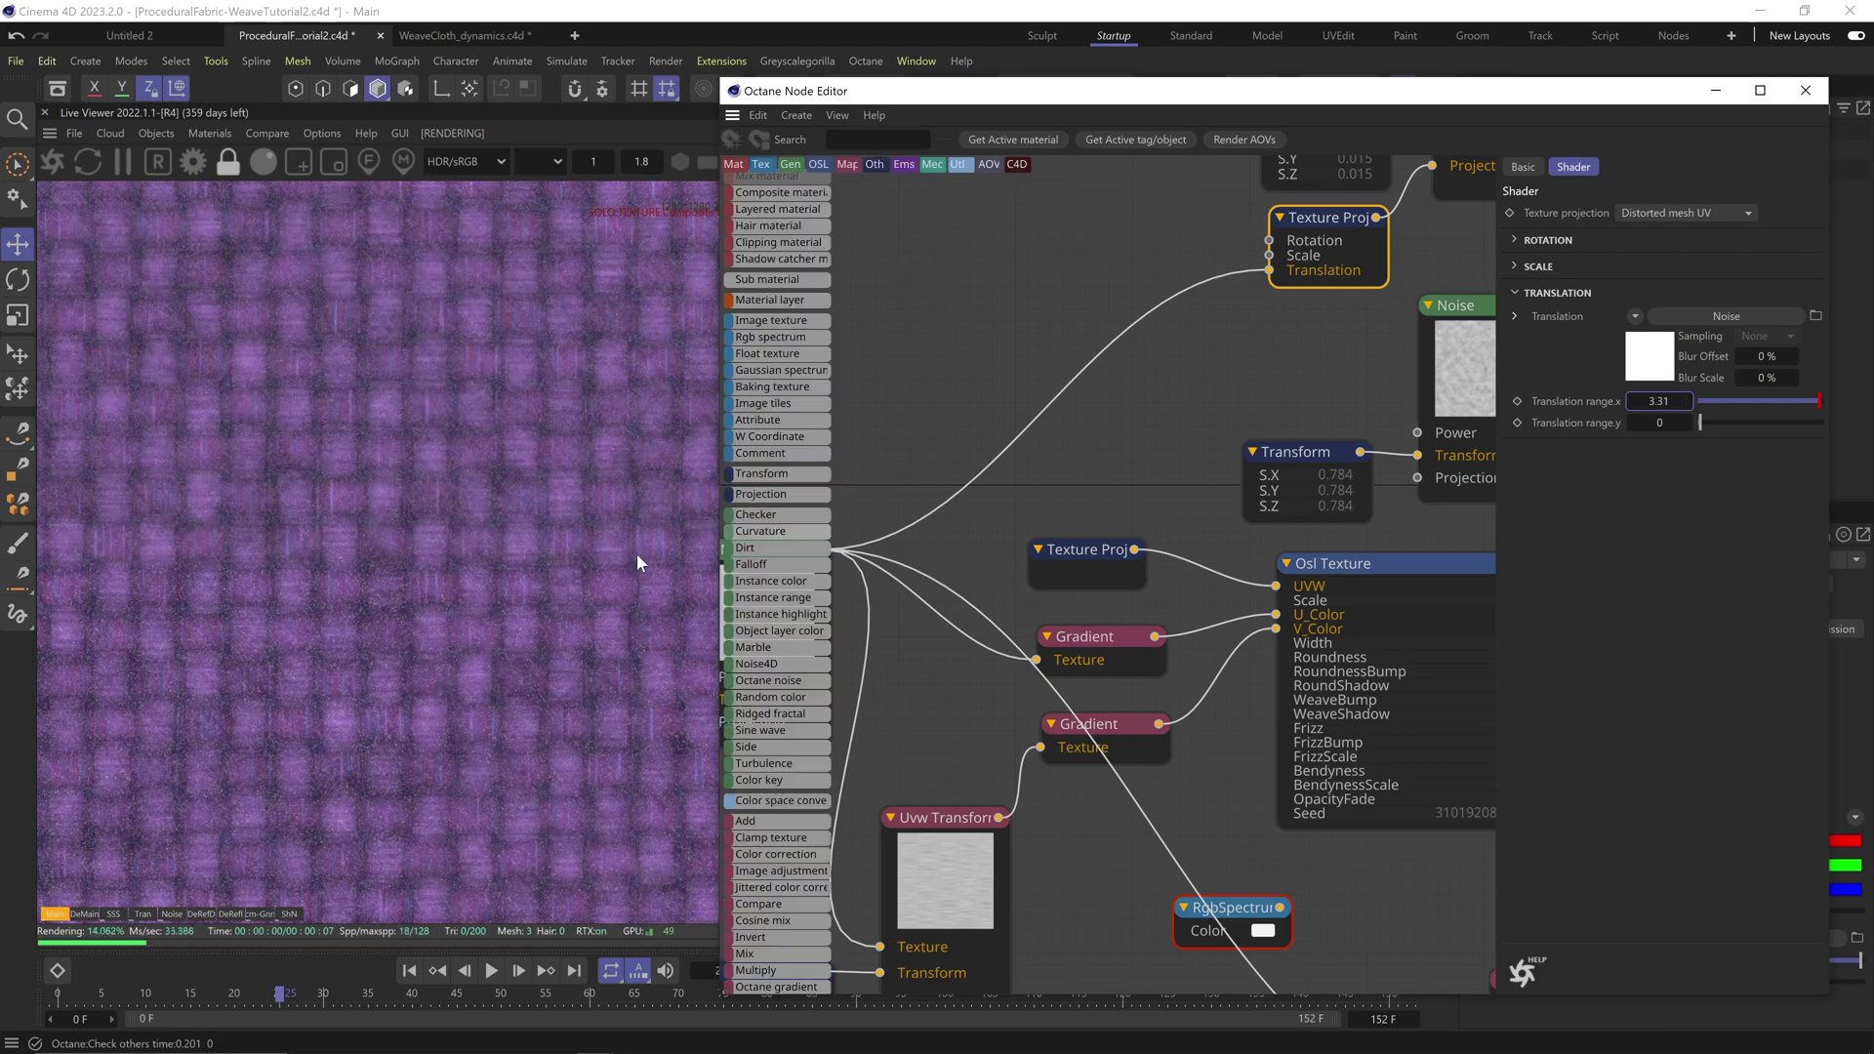
Step: Set the Scratches projection's translation range x to 0.15 and translation range y to -0.1
scroll(508, 587, up, 5)
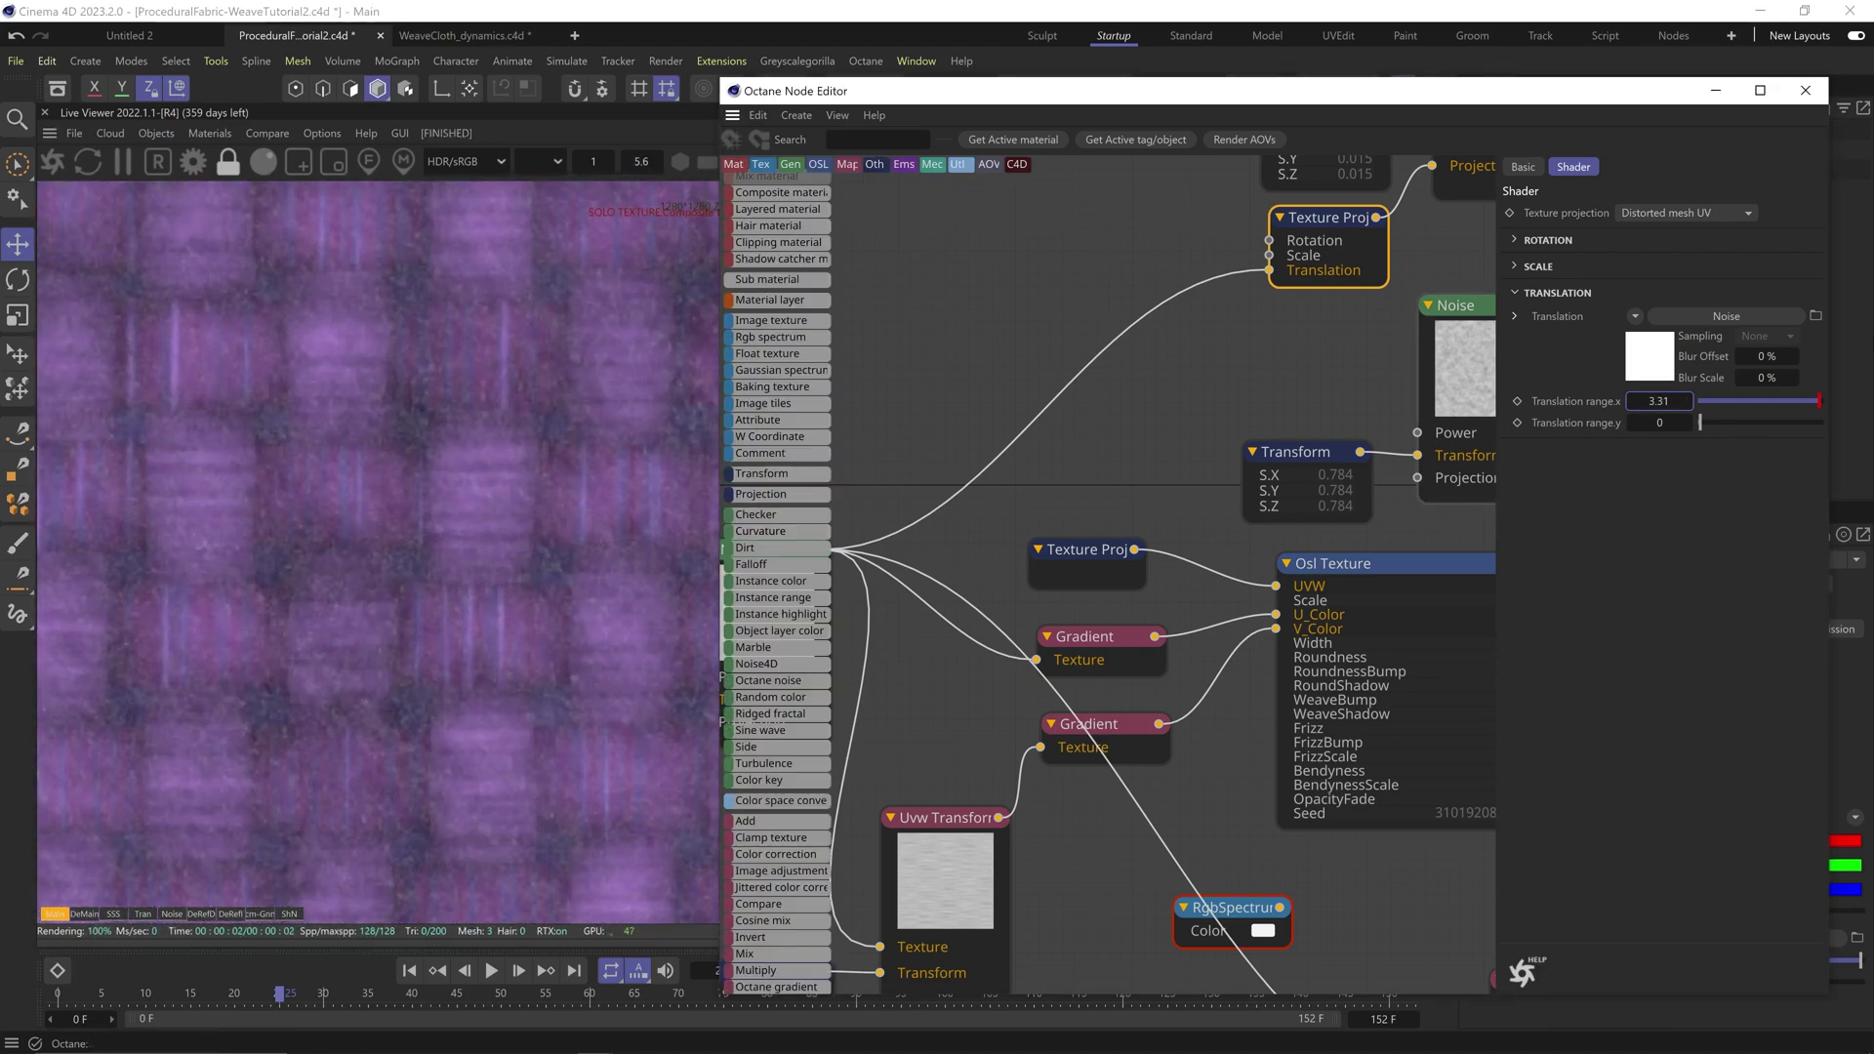
click(1718, 401)
double_click(1663, 424)
text(-0.)
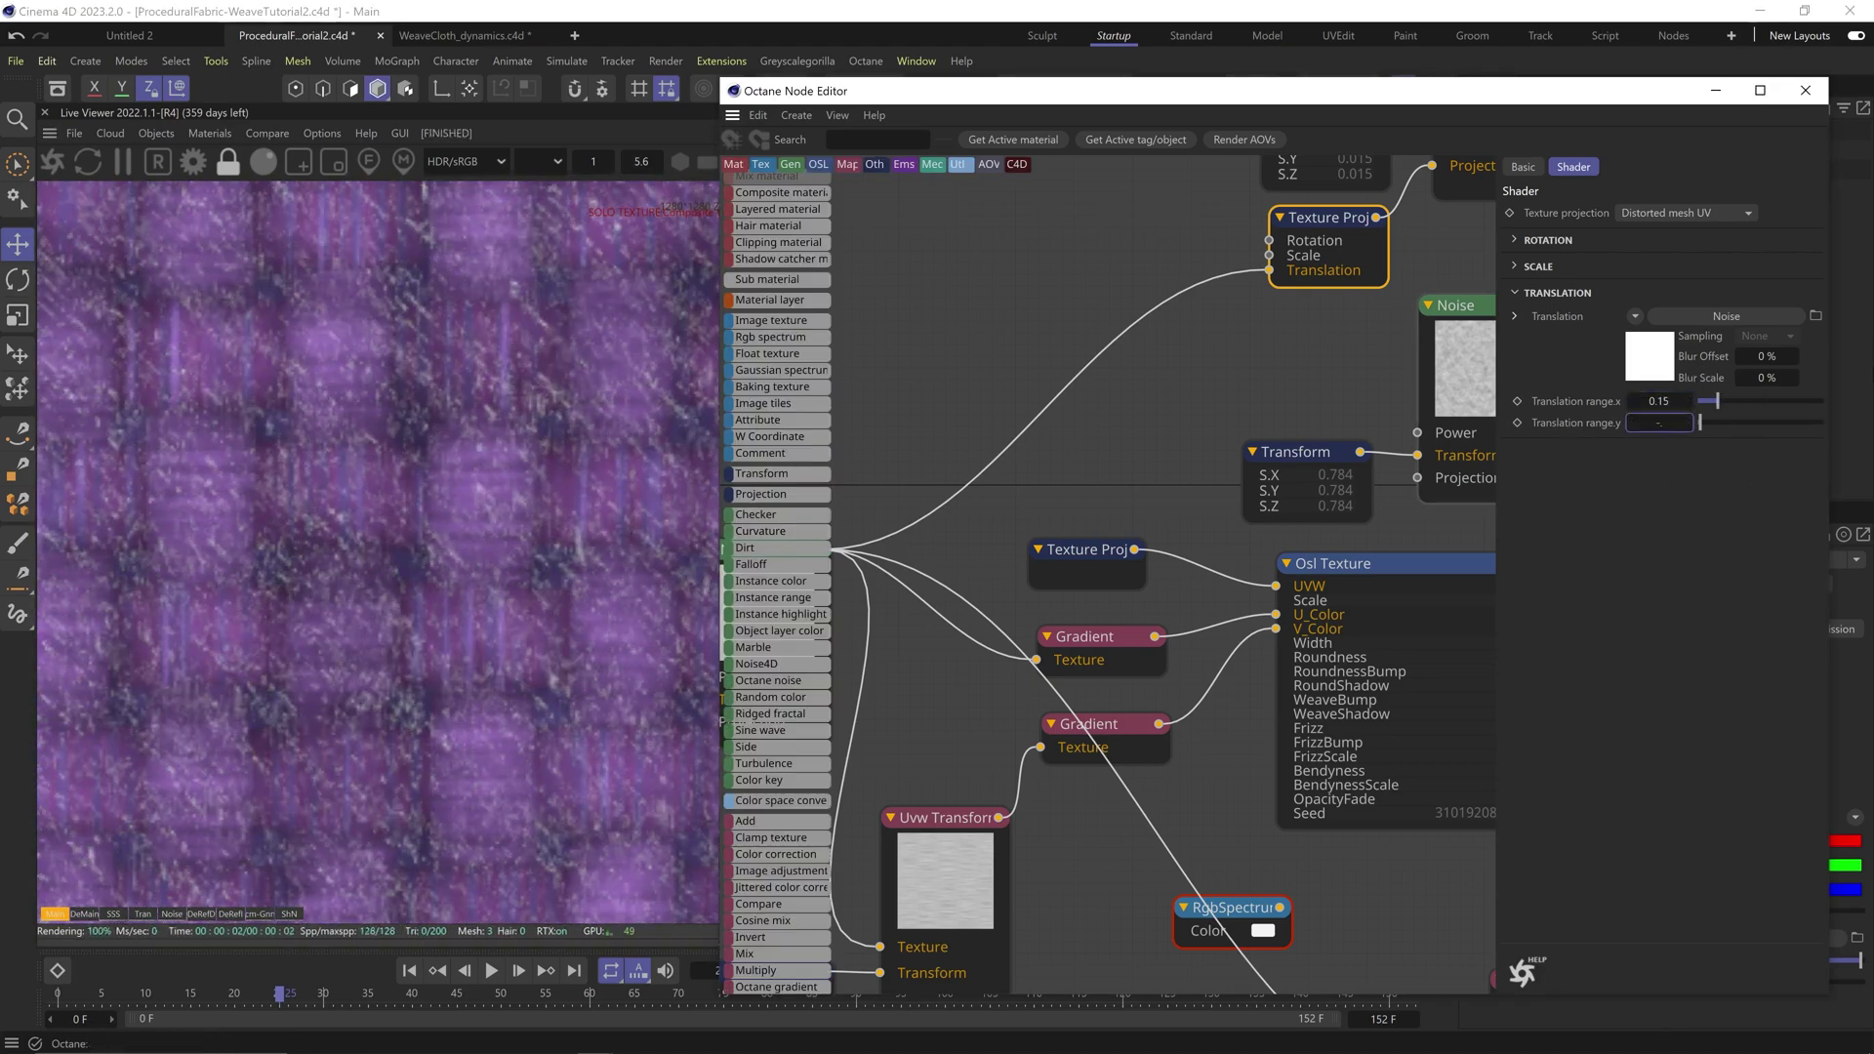
text(1)
key(Return)
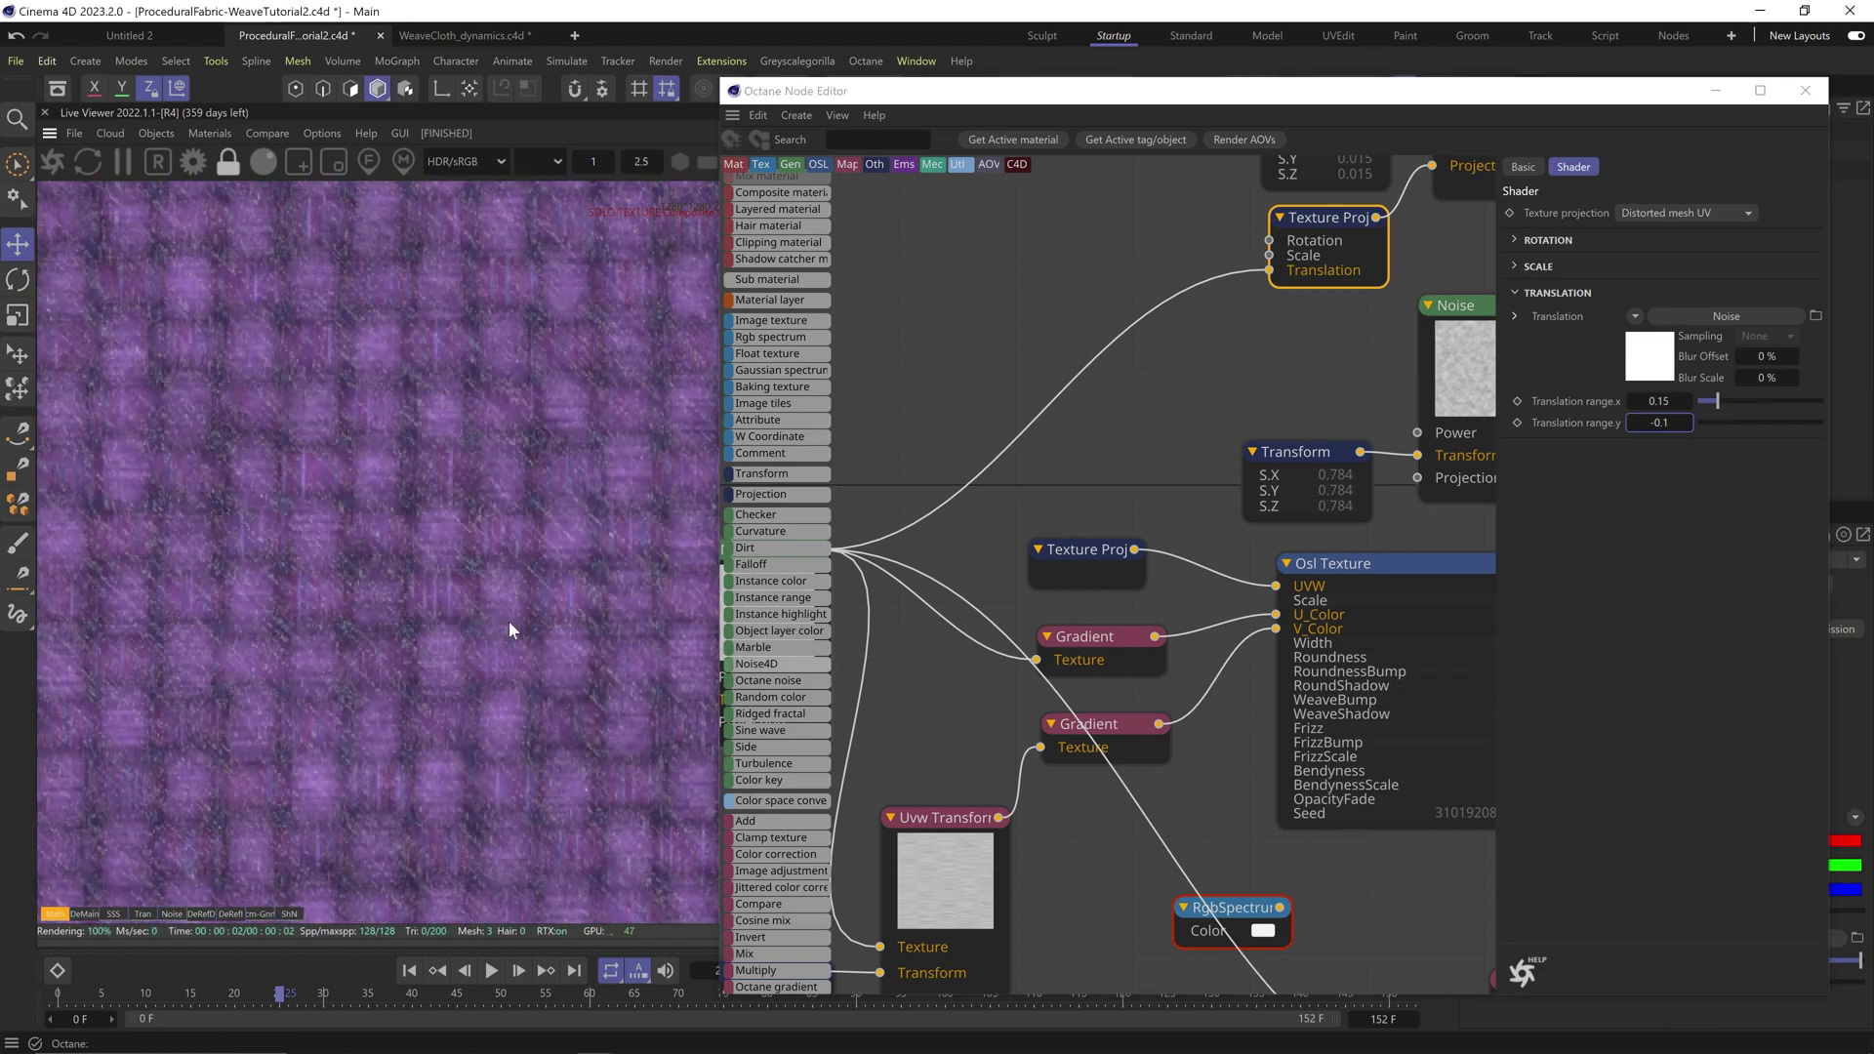
Step: Turn off solo mode on the Composite texture node and move the node editor clear of the viewports
scroll(511, 623, down, 1)
middle_drag(1395, 390, 846, 619)
middle_drag(1330, 496, 1024, 355)
right_click(1255, 512)
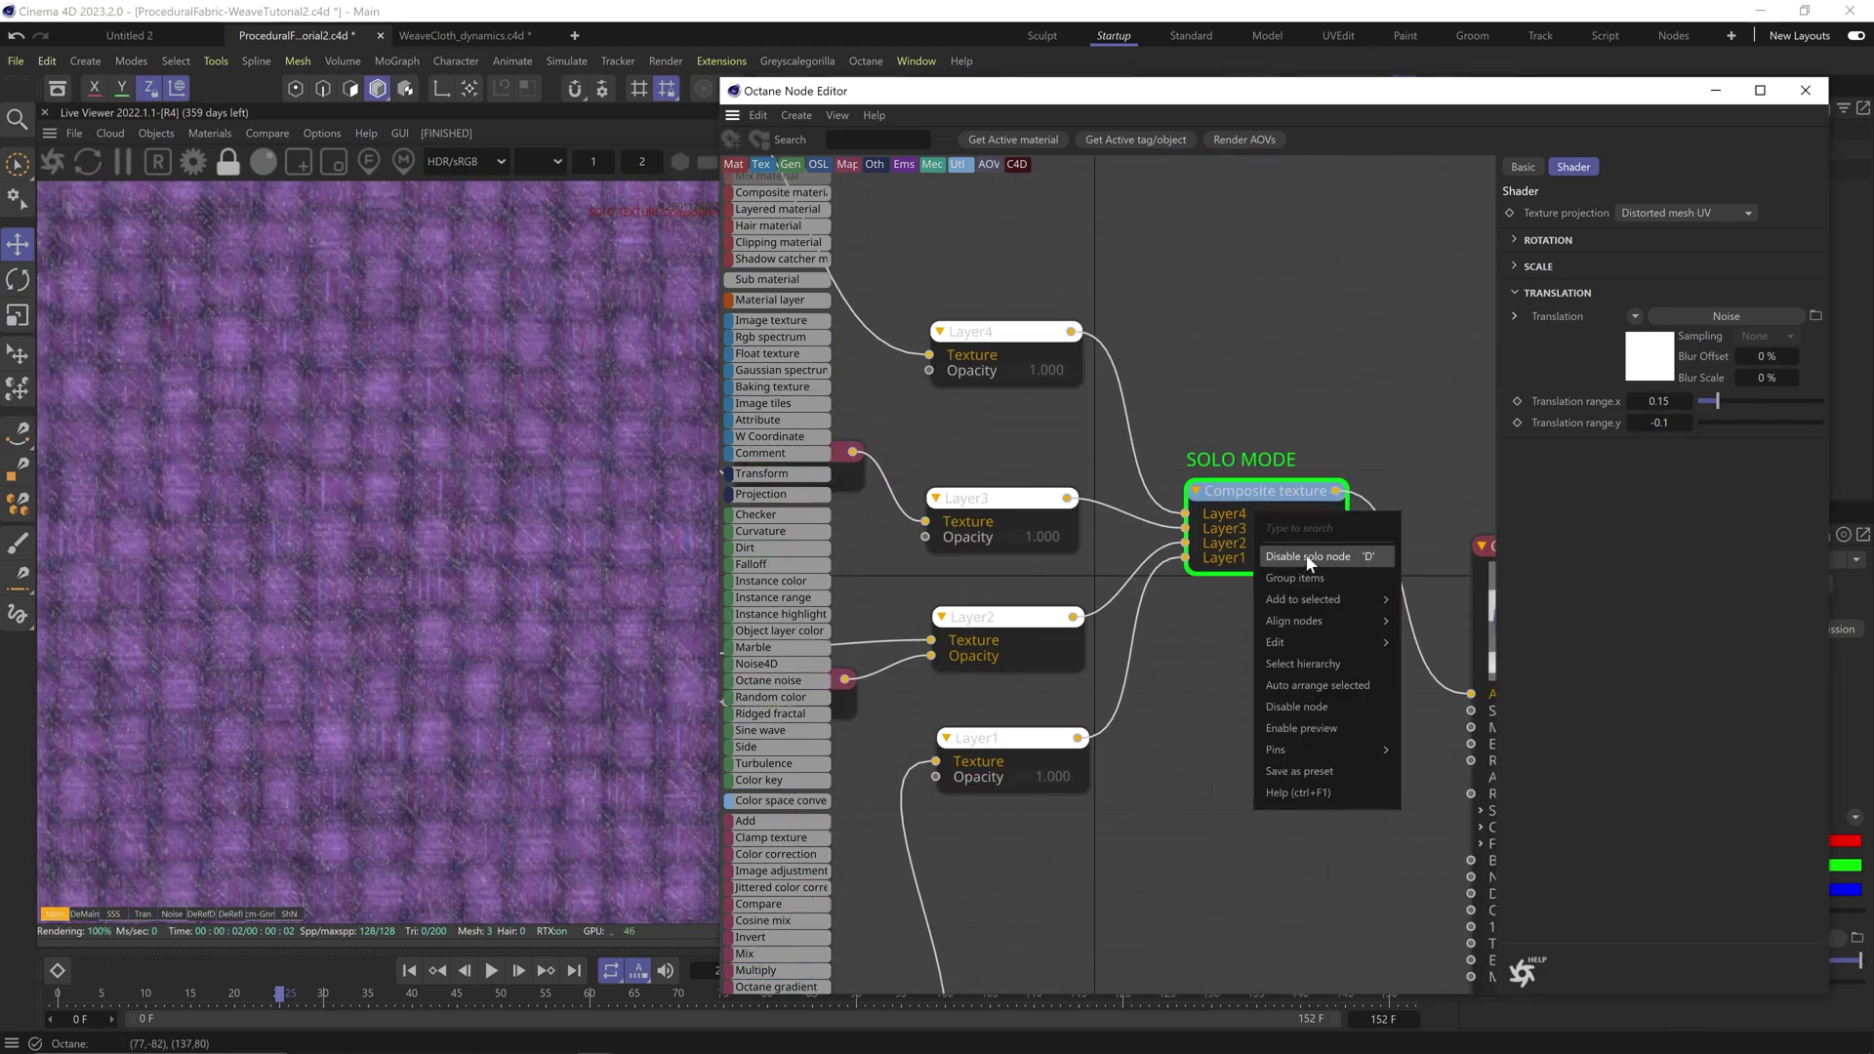
click(1307, 559)
drag(1213, 96, 1236, 683)
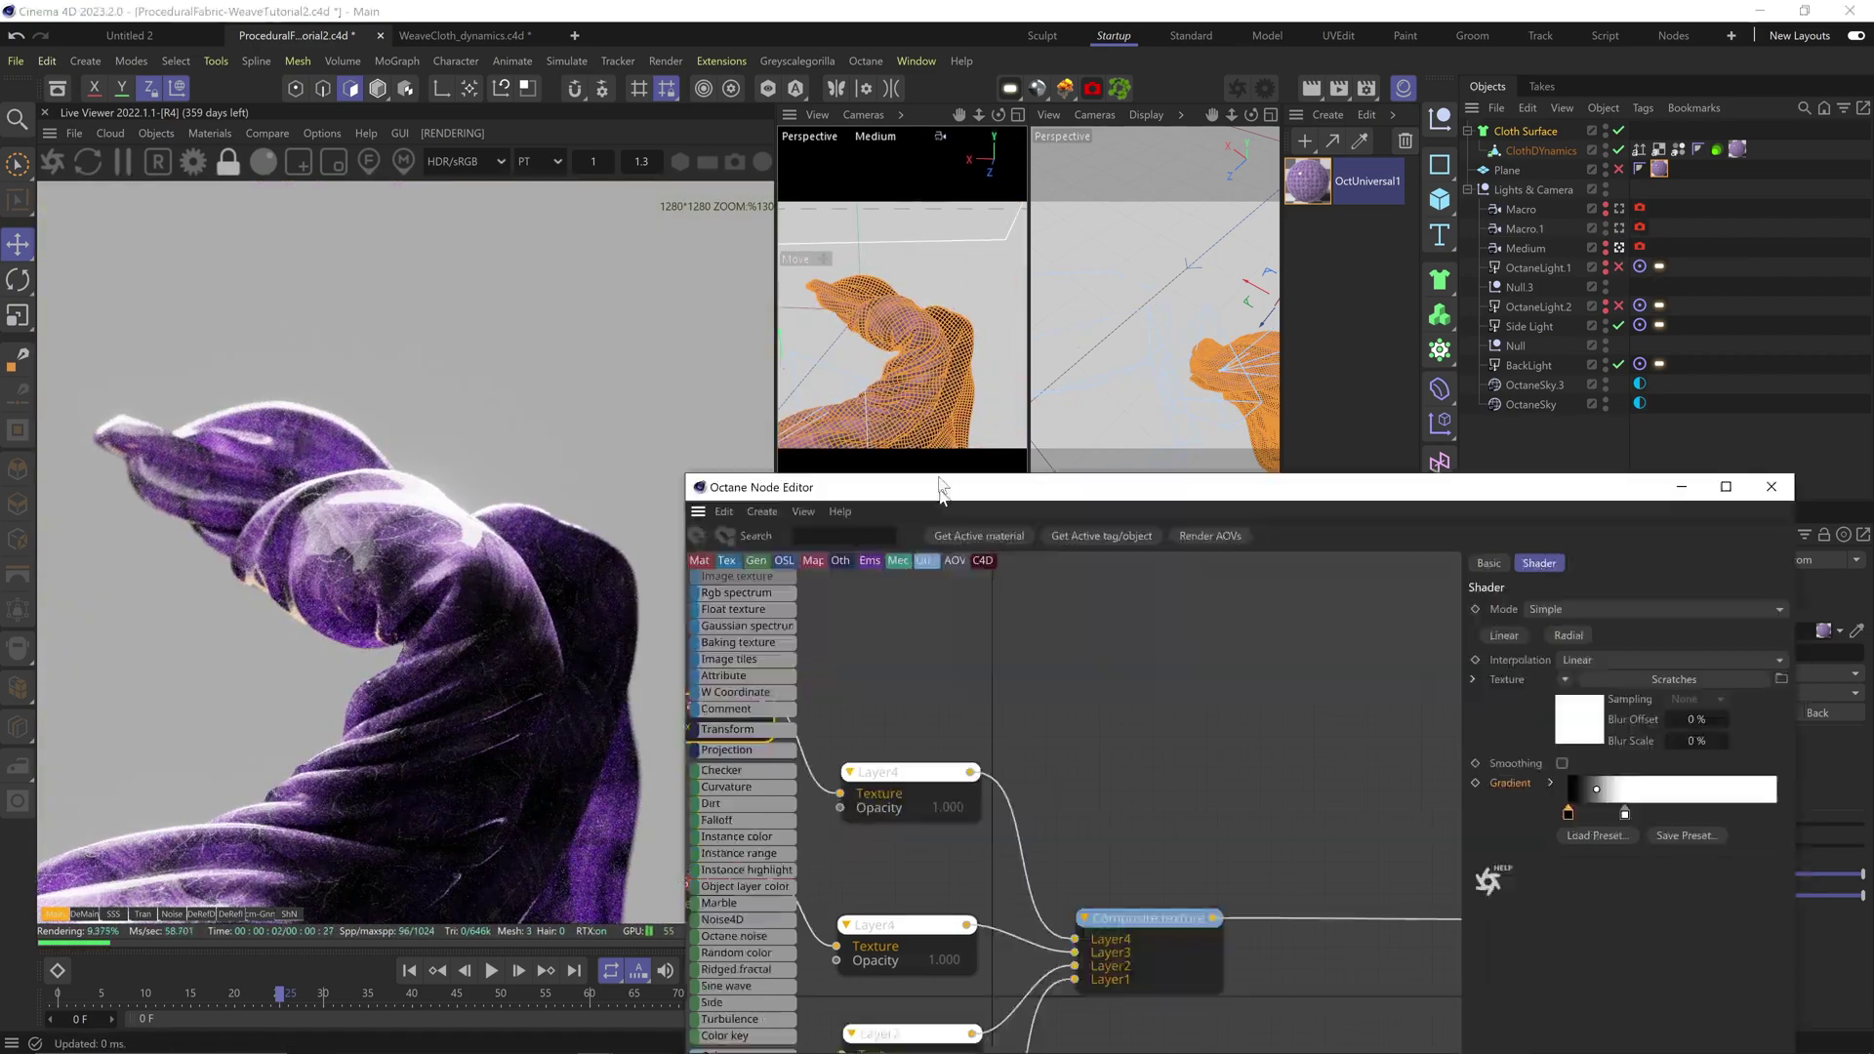
Step: Set the weave OSL Texture's scale to 0.003 and lower the fibre Noise Transform's S.X to 0.988496 with locked aspect ratio
drag(1625, 583, 1583, 590)
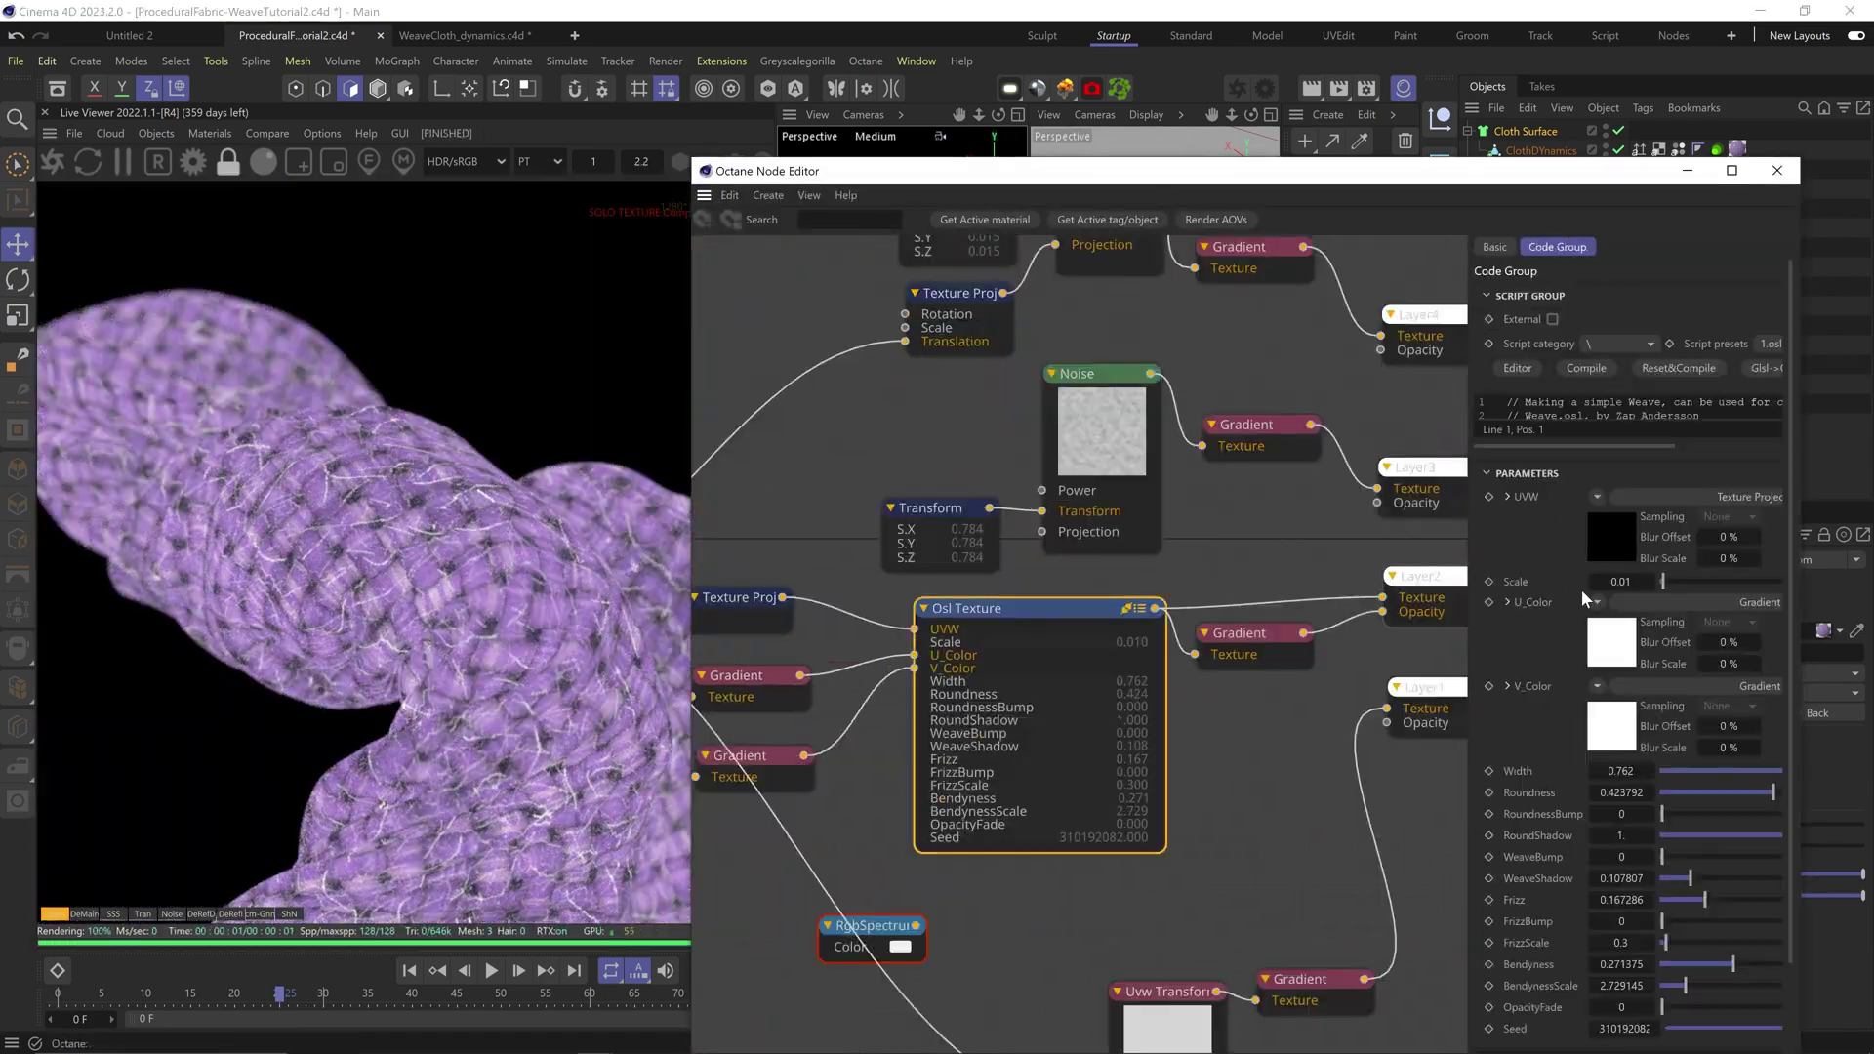
text(0.002)
key(Return)
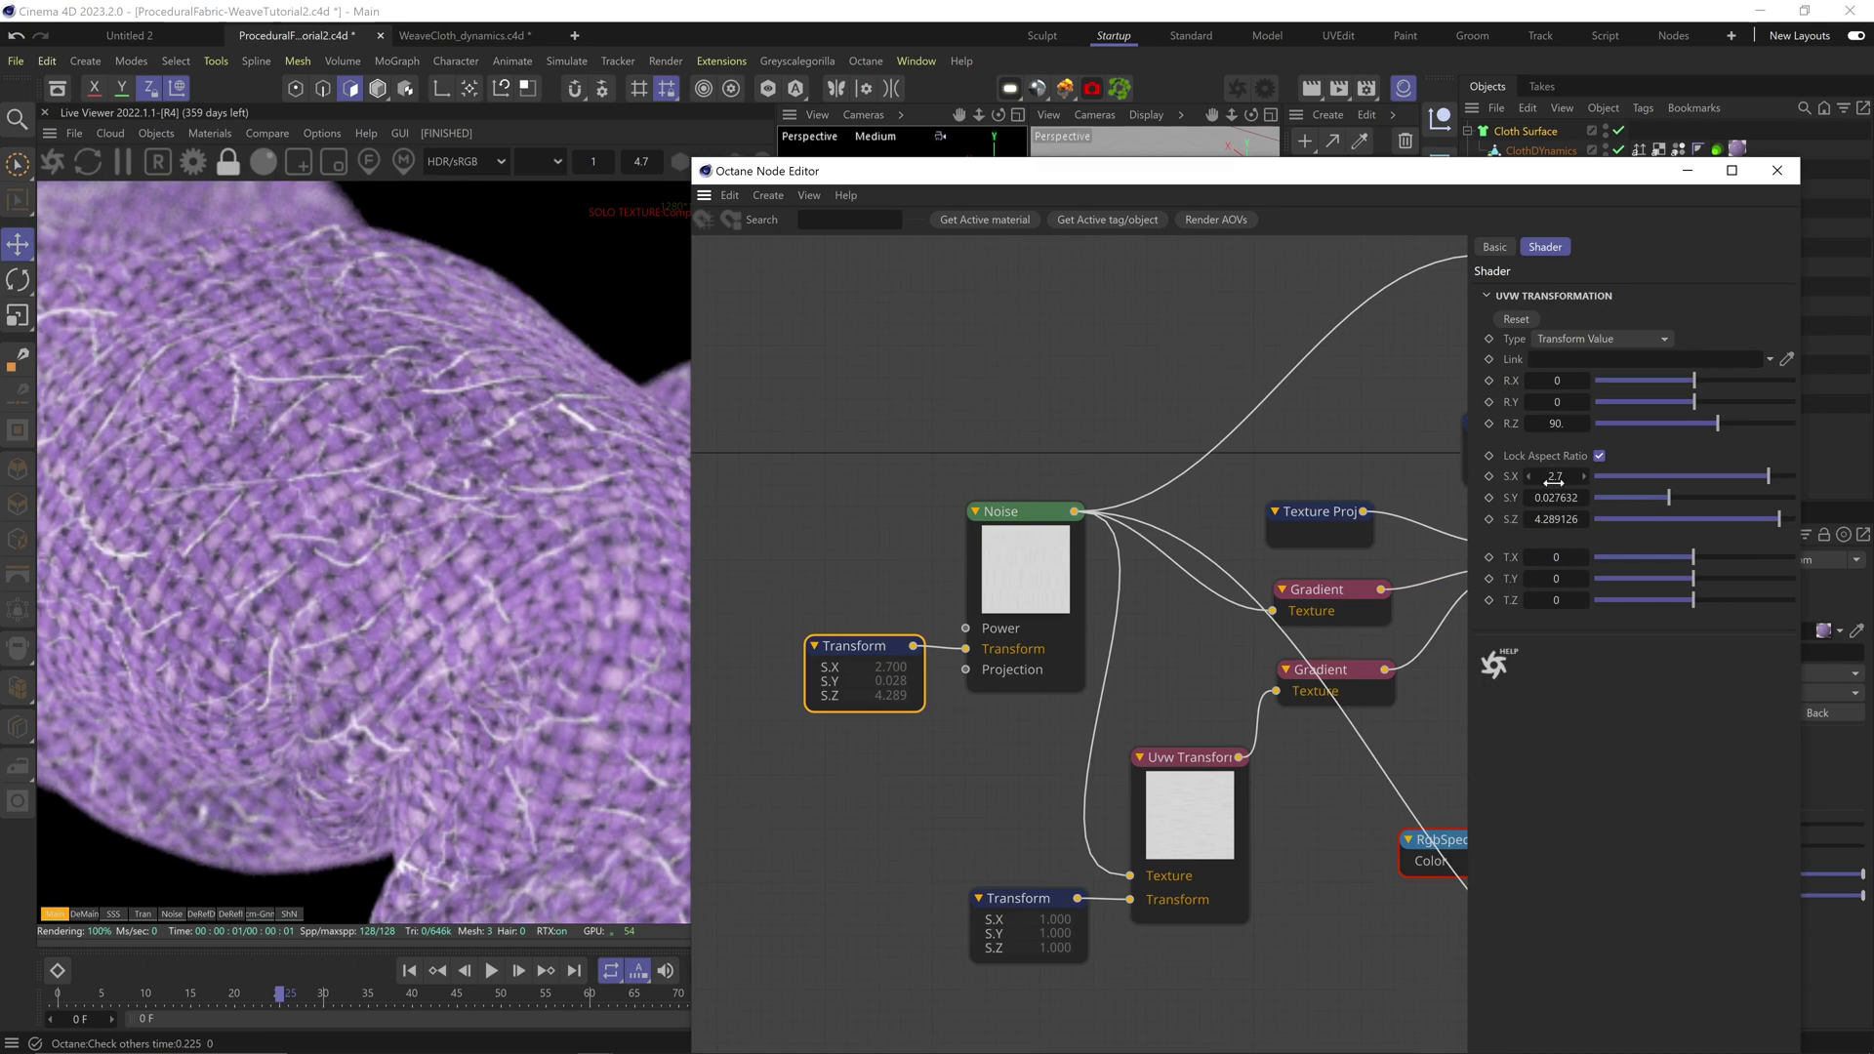
click(1744, 478)
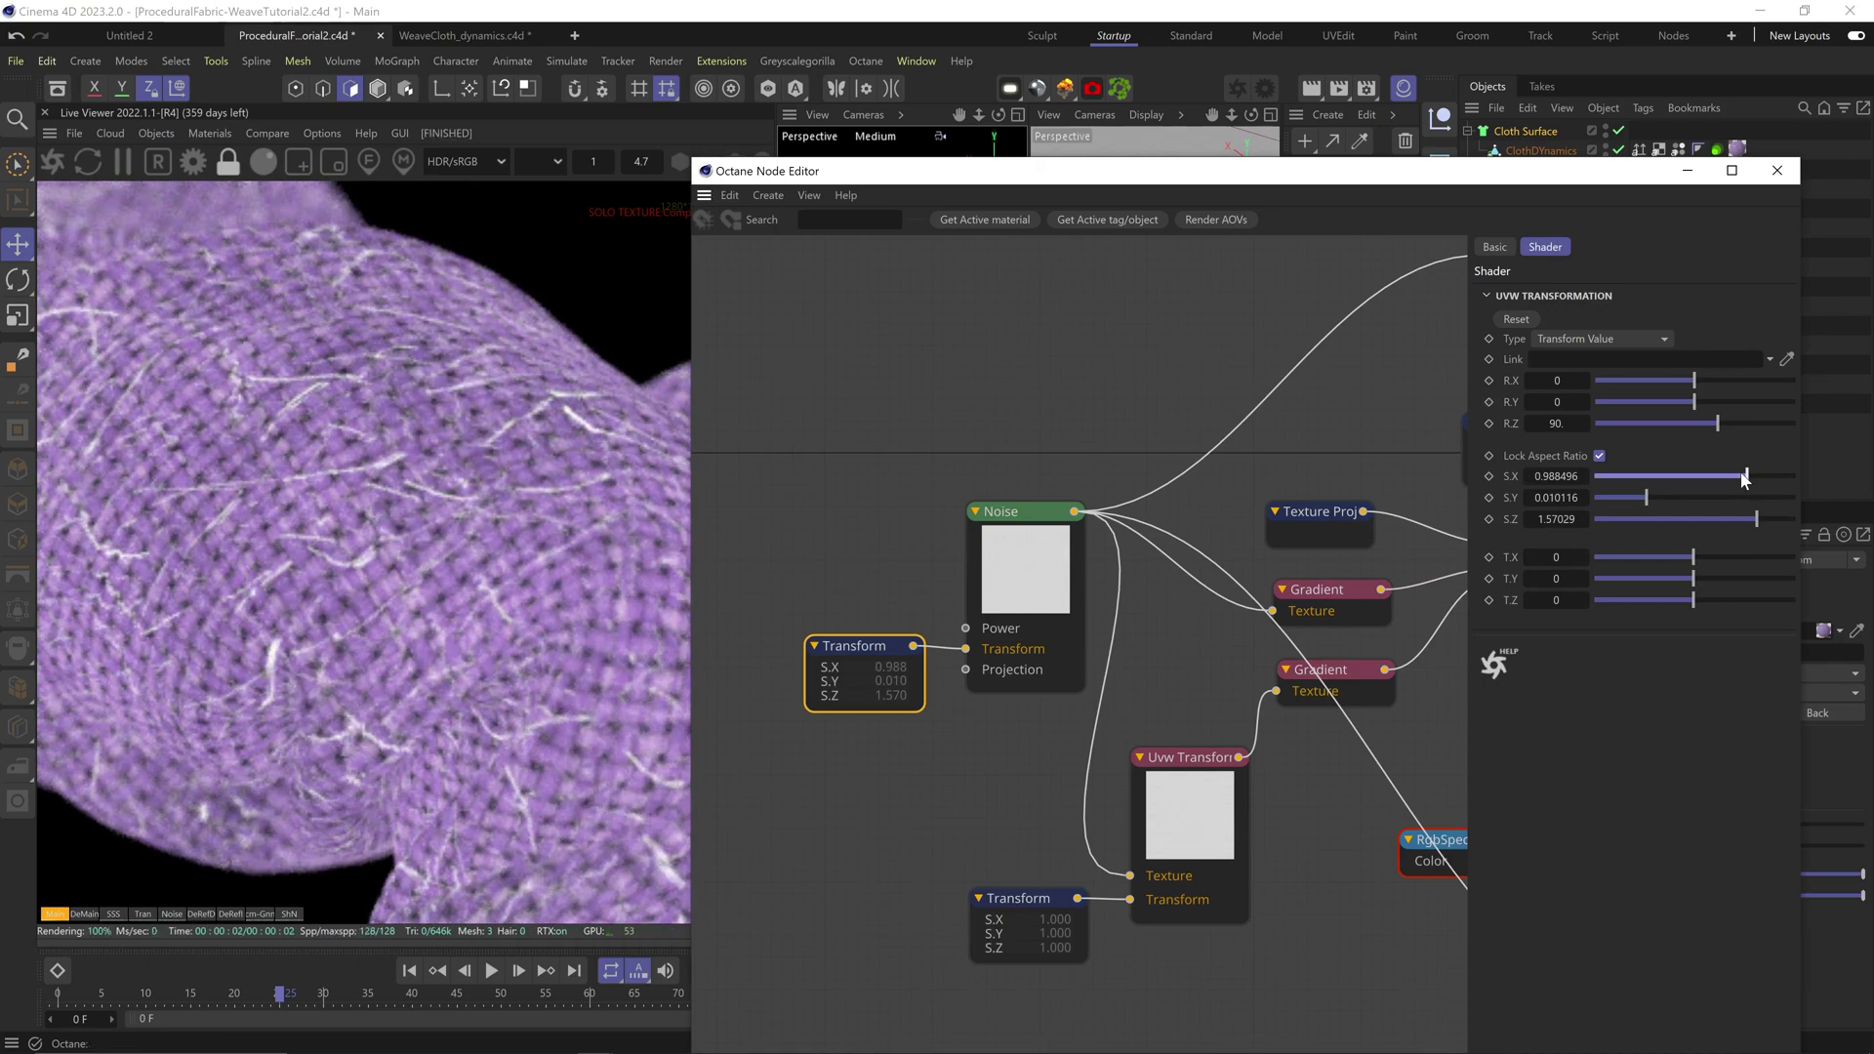
middle_drag(1321, 430, 1191, 530)
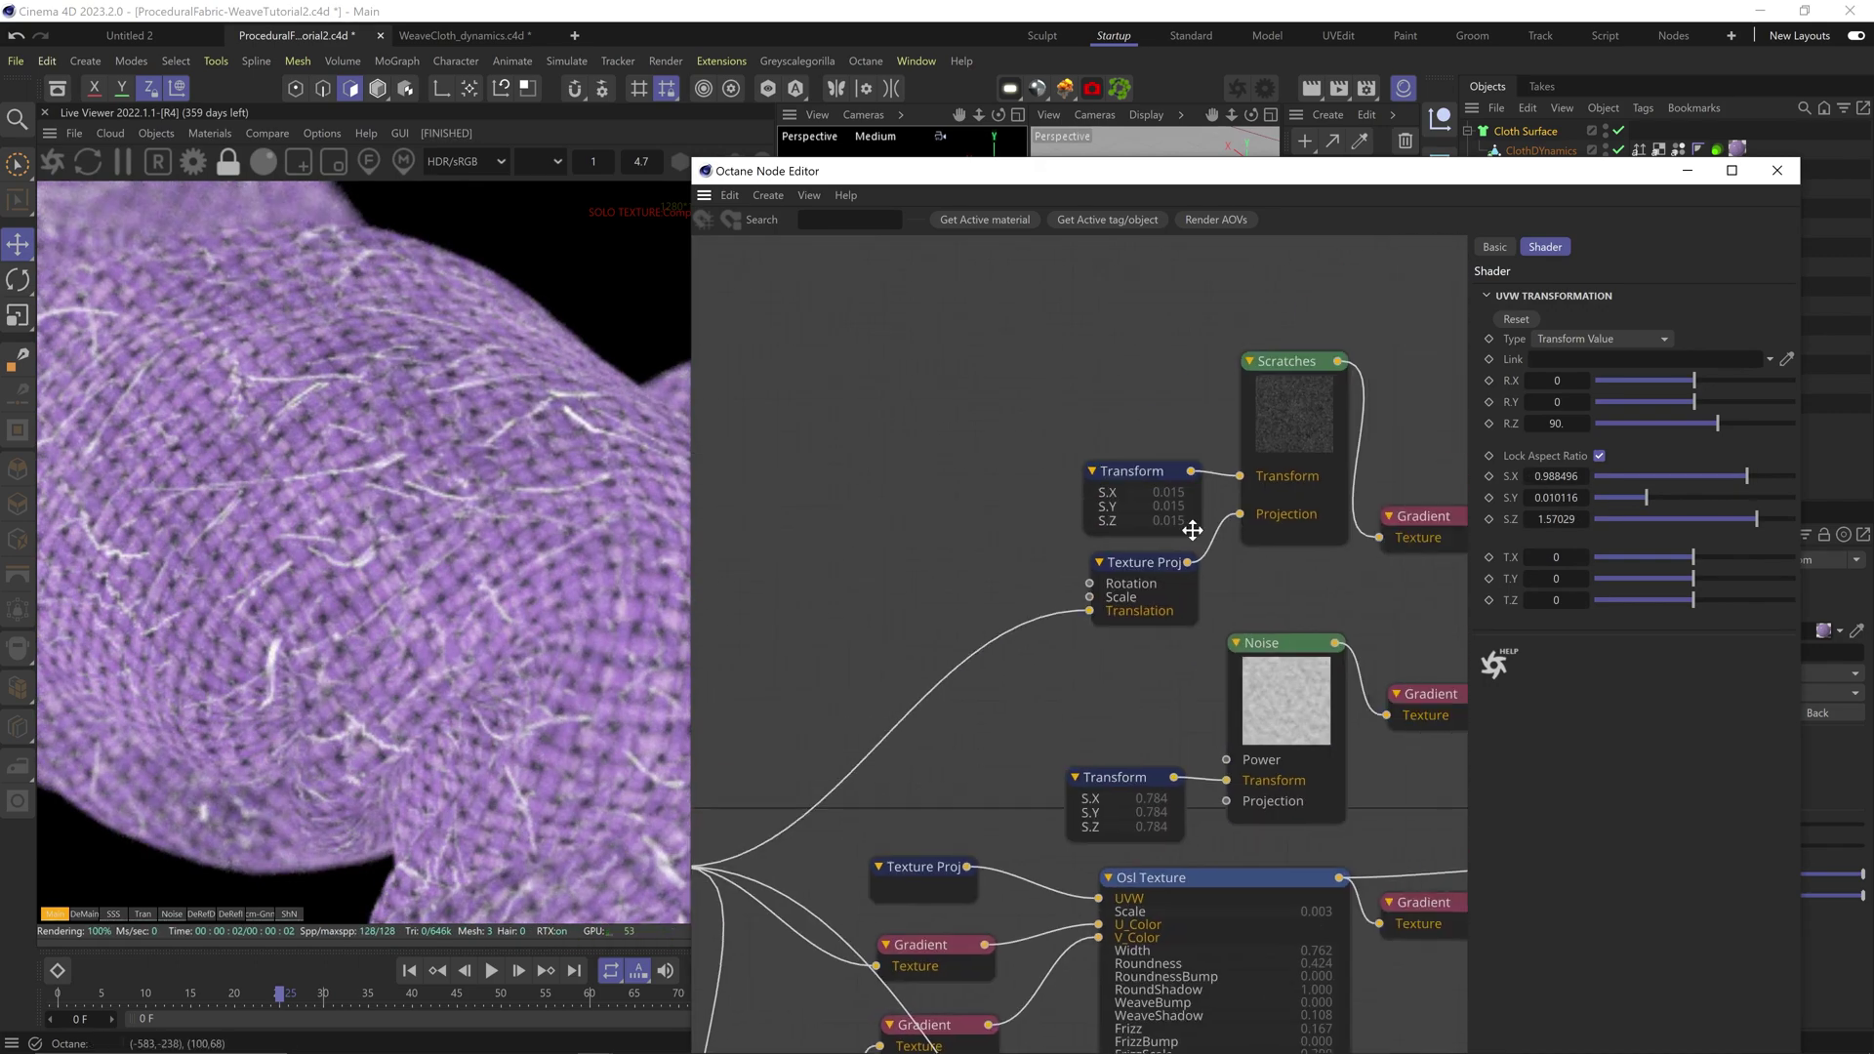
Step: Scale the Scratches Transform to 0.005053 and the Transform of Layer3's Noise to 0.471375
click(1626, 478)
middle_drag(1459, 645, 1187, 546)
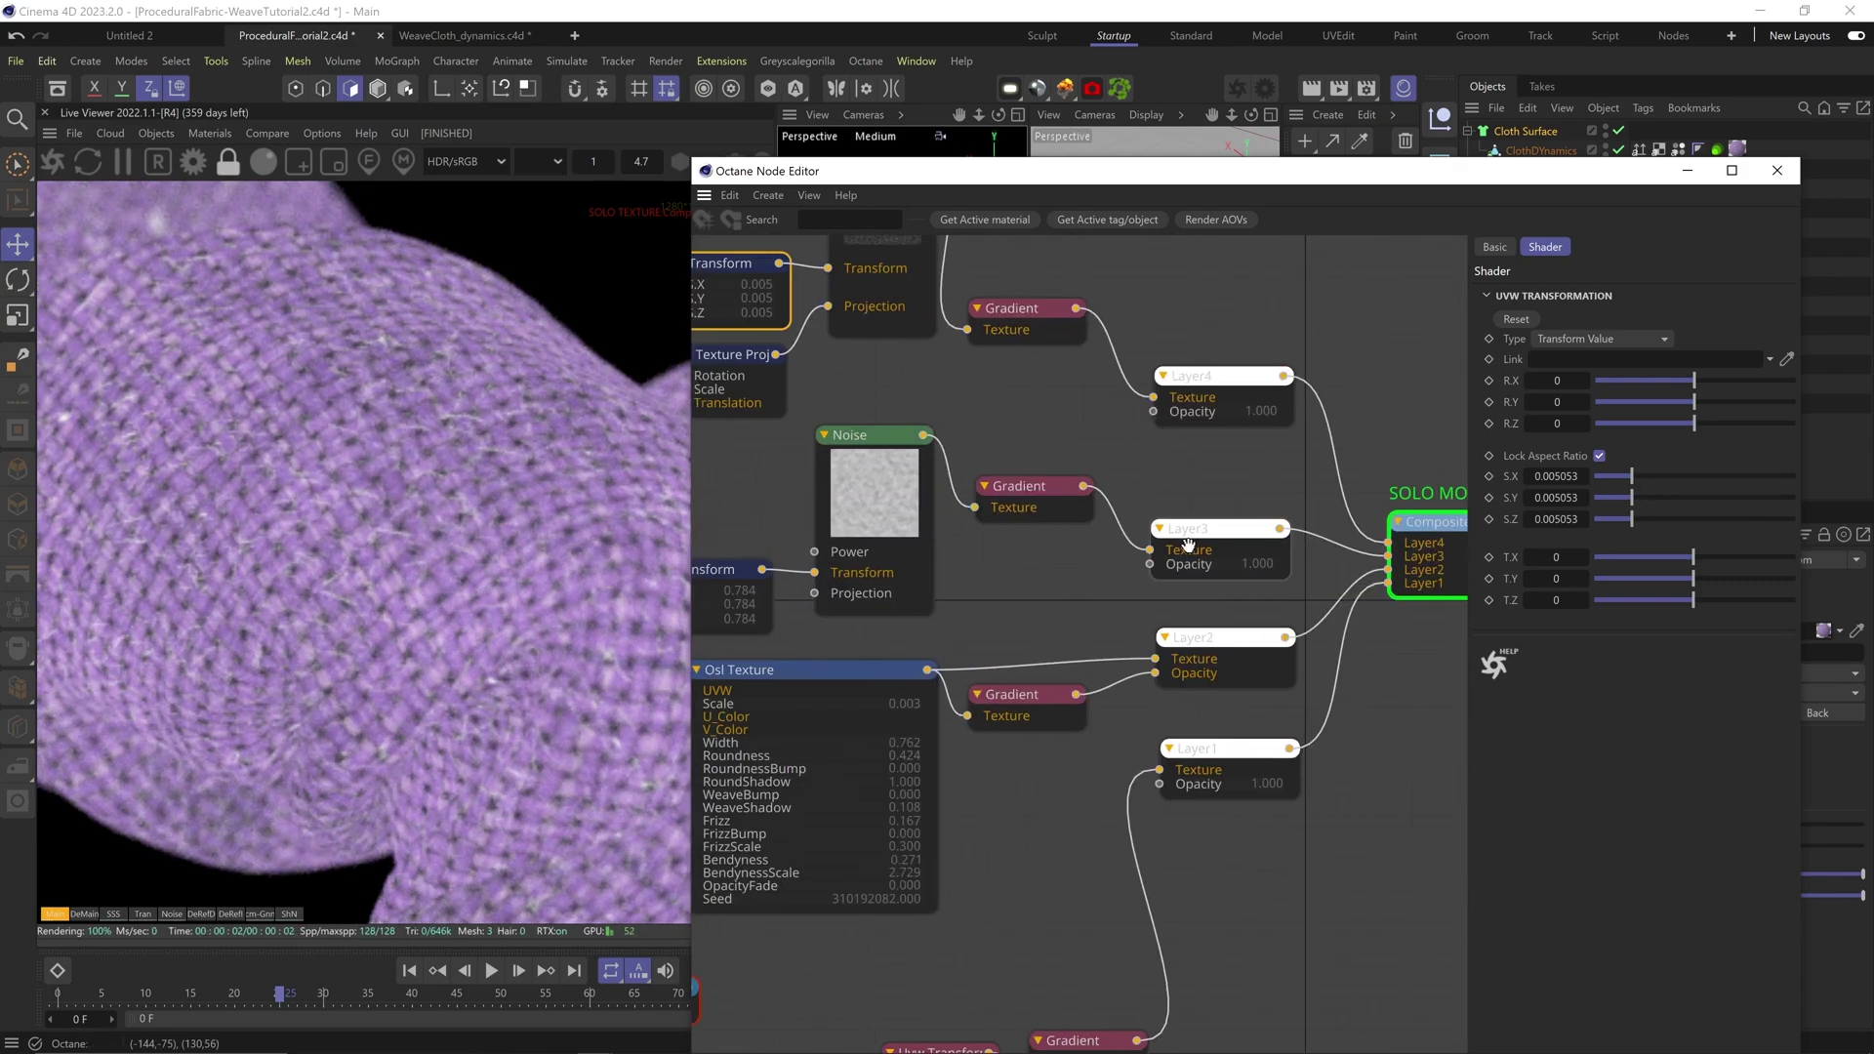
double_click(1363, 564)
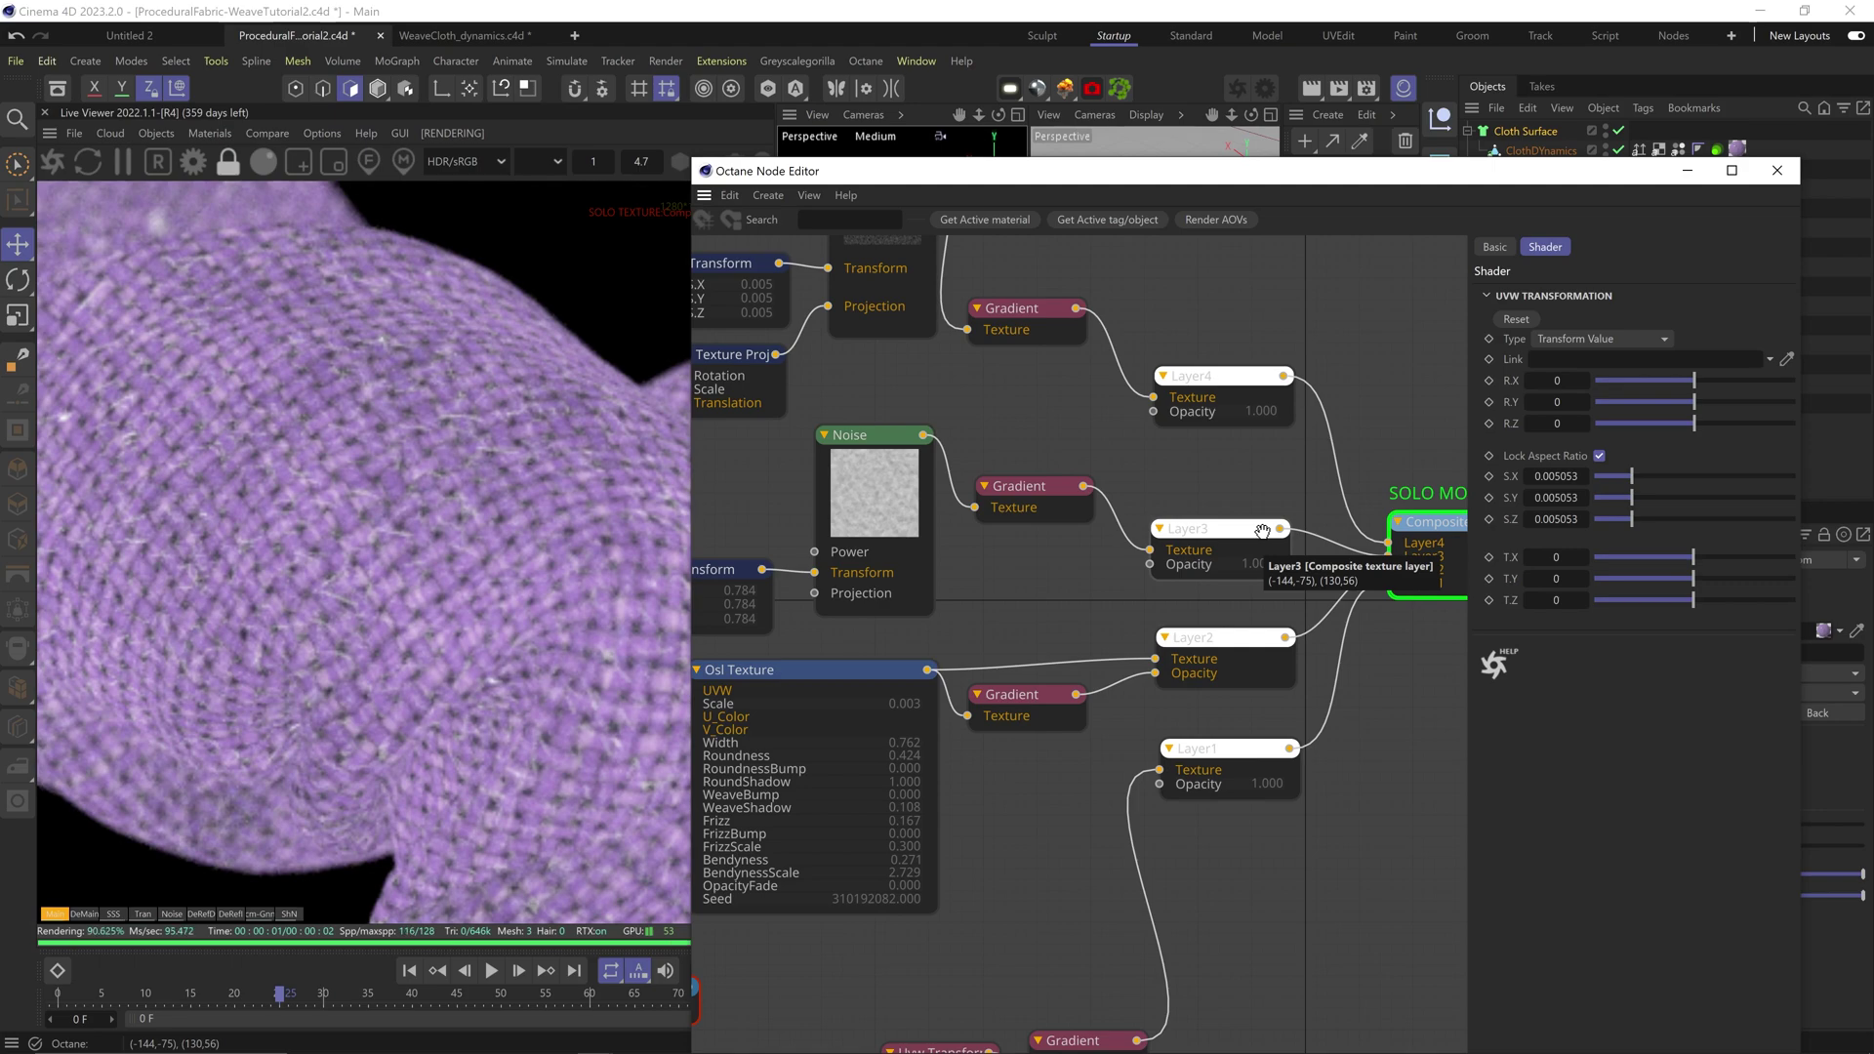
middle_drag(844, 534, 1018, 506)
click(1727, 478)
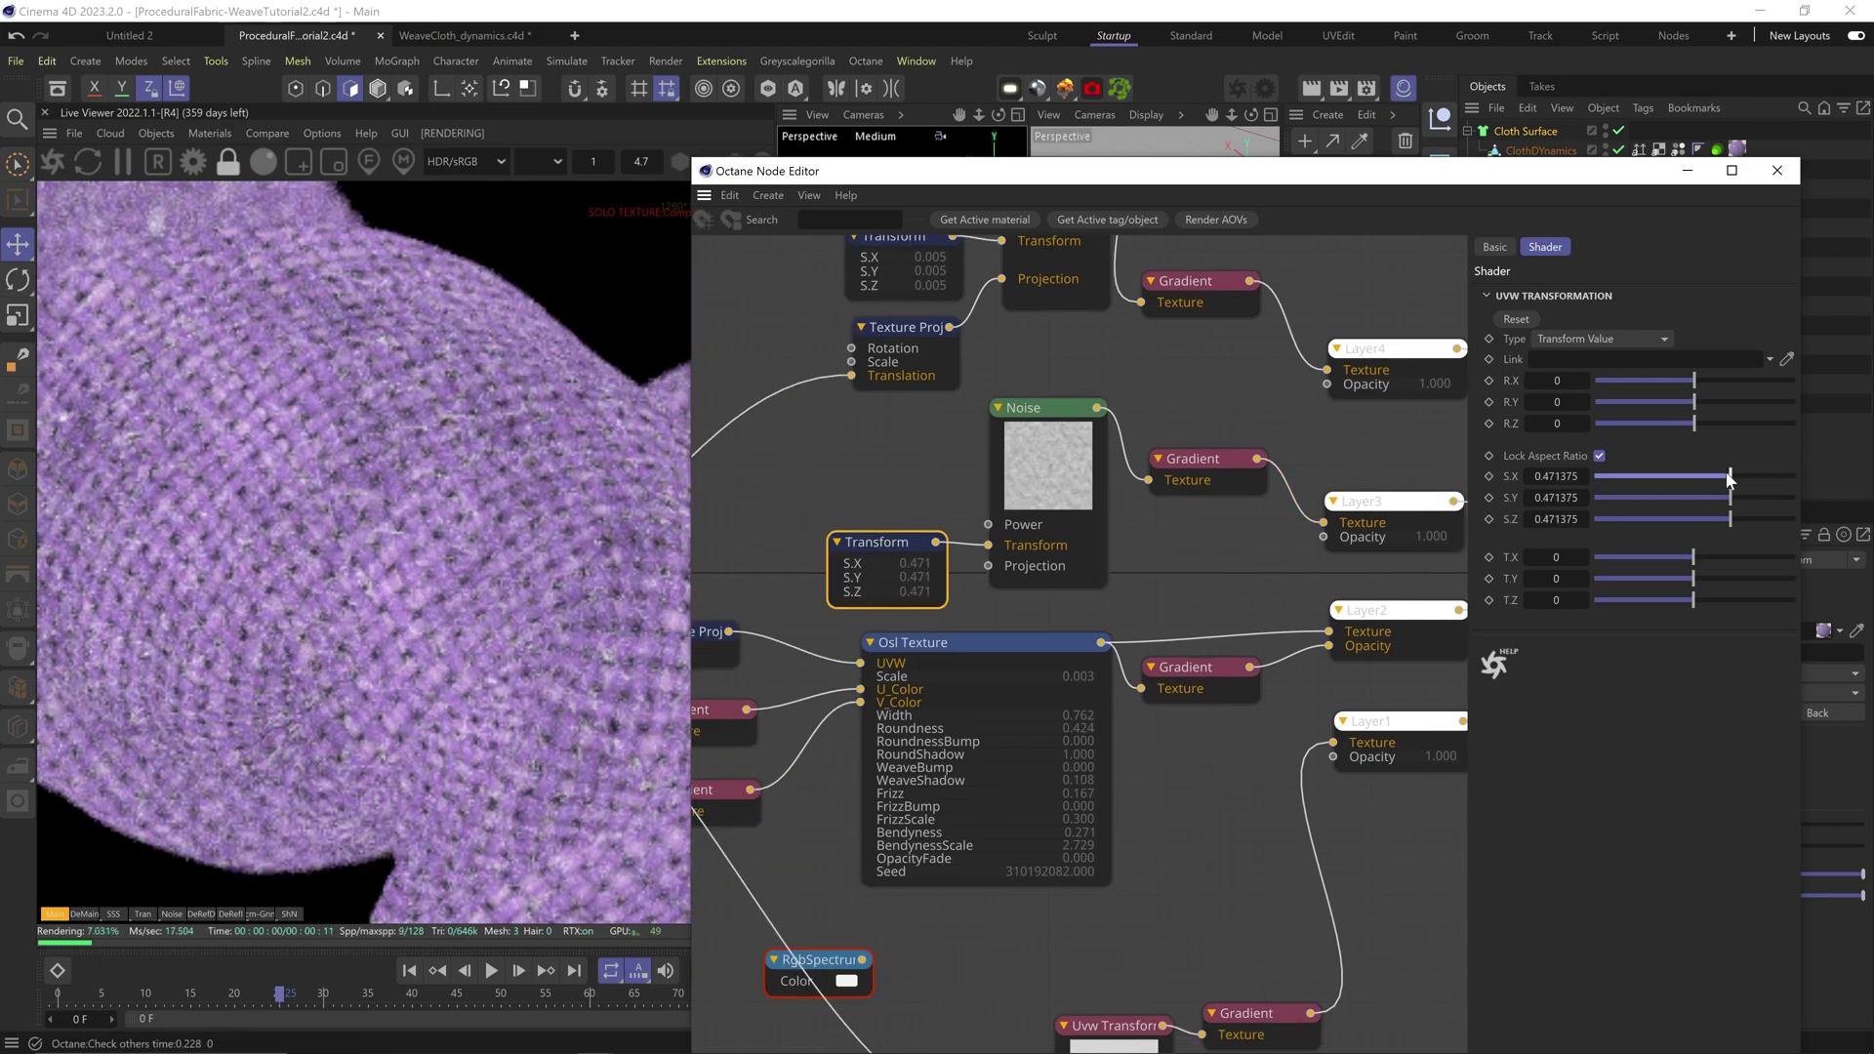
Step: Turn off solo mode on the Composite texture and route it through a new Octane gradient into the material's Bump
middle_drag(1386, 449, 950, 531)
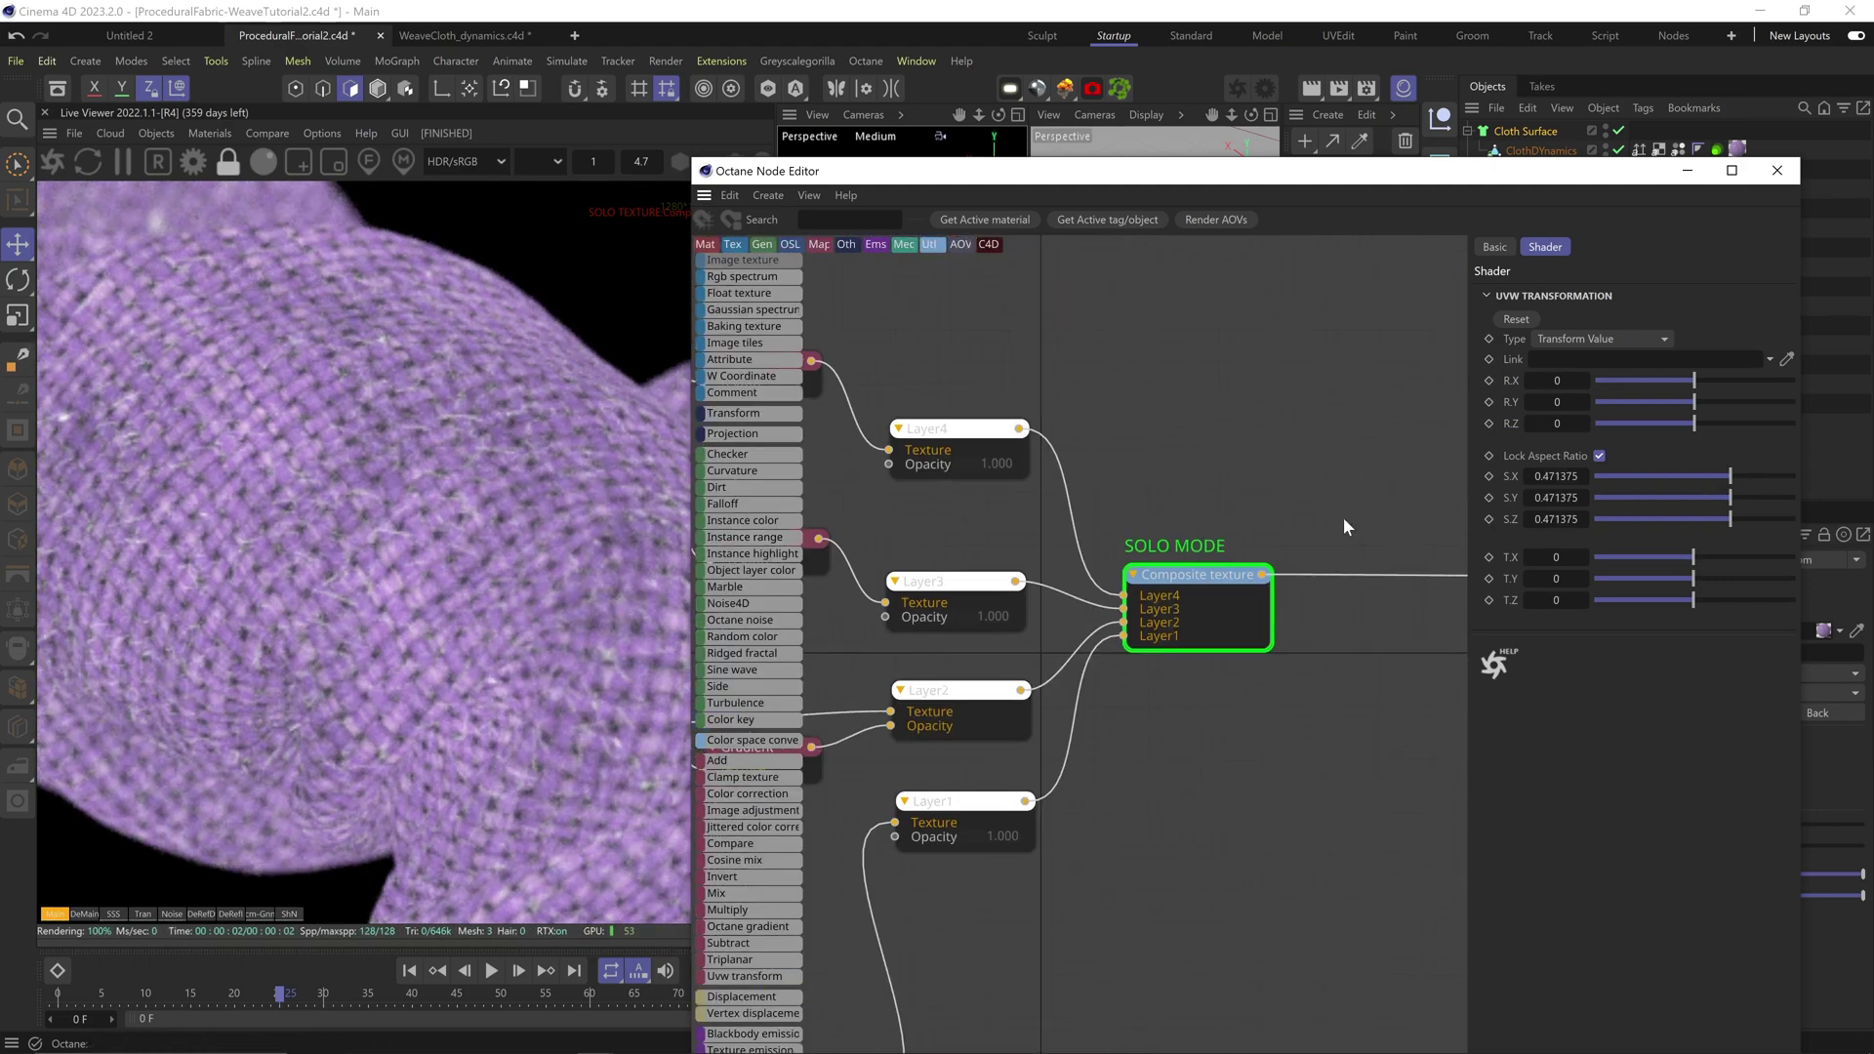
middle_drag(1343, 517, 1079, 519)
right_click(962, 580)
click(1003, 586)
drag(997, 578, 1112, 693)
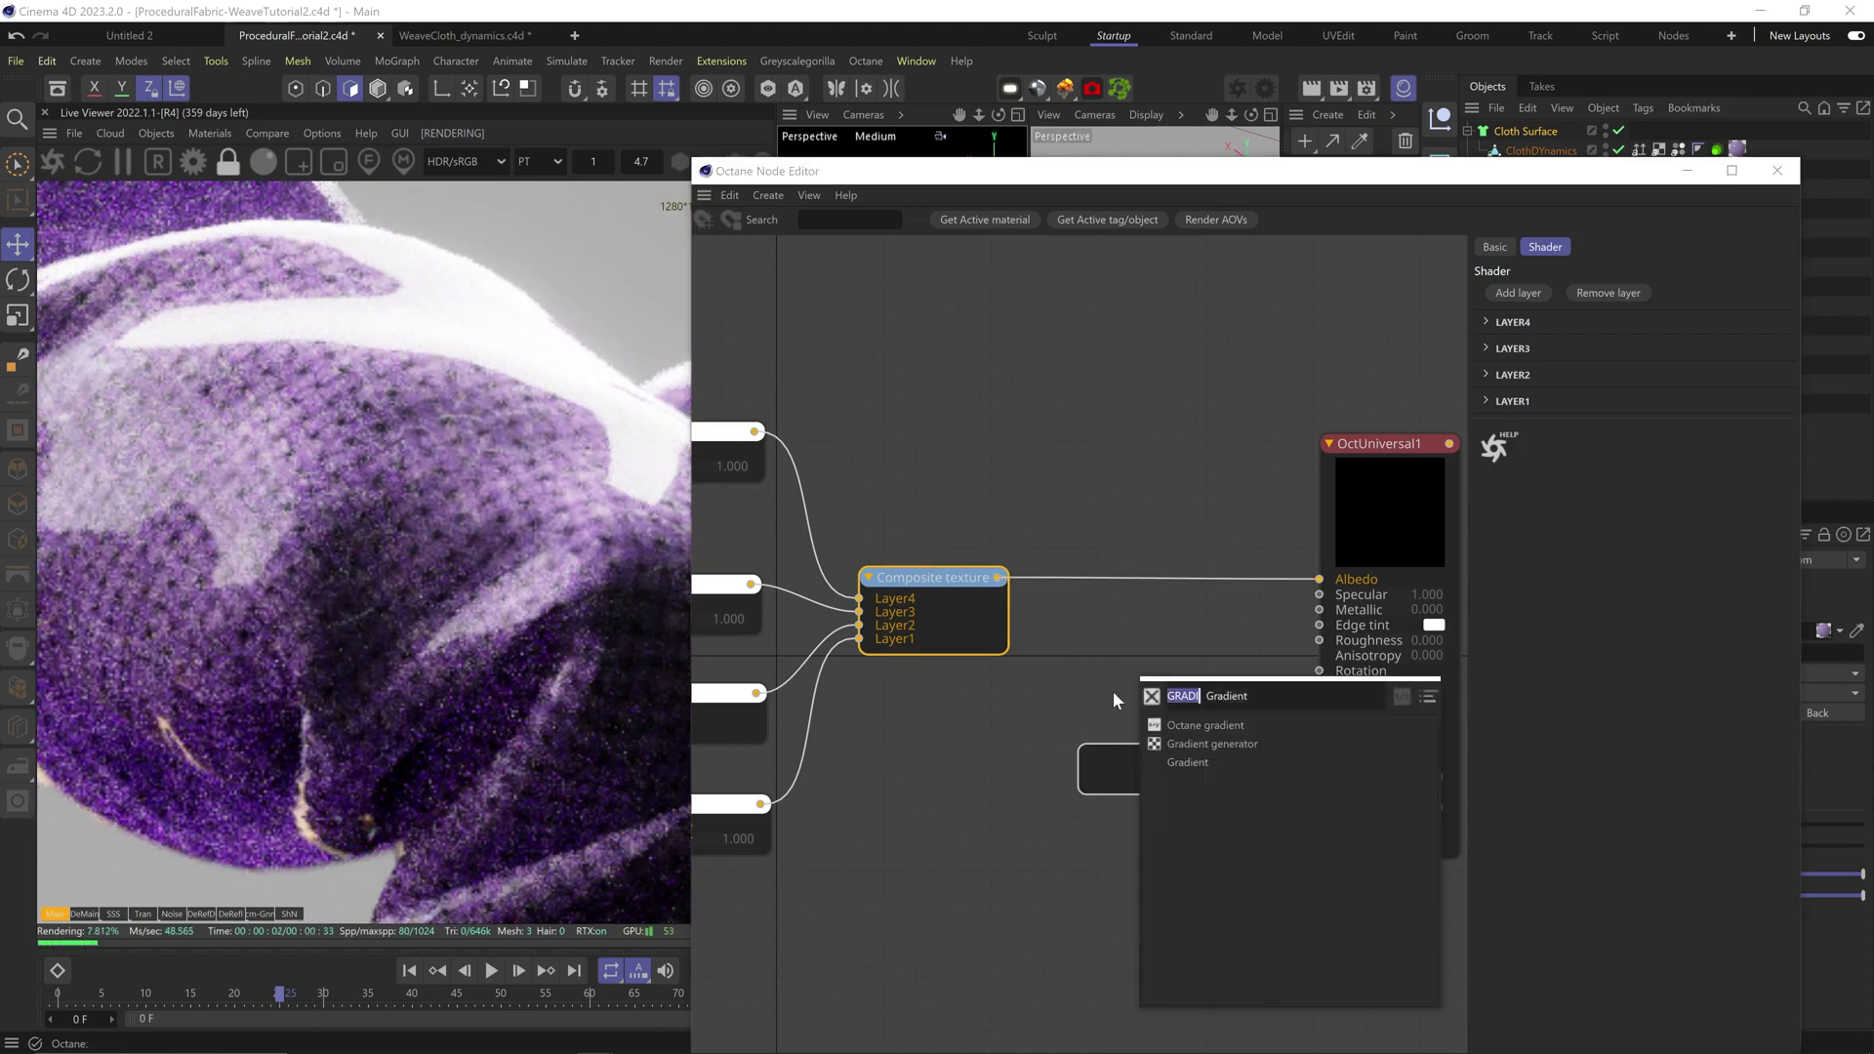
click(1203, 722)
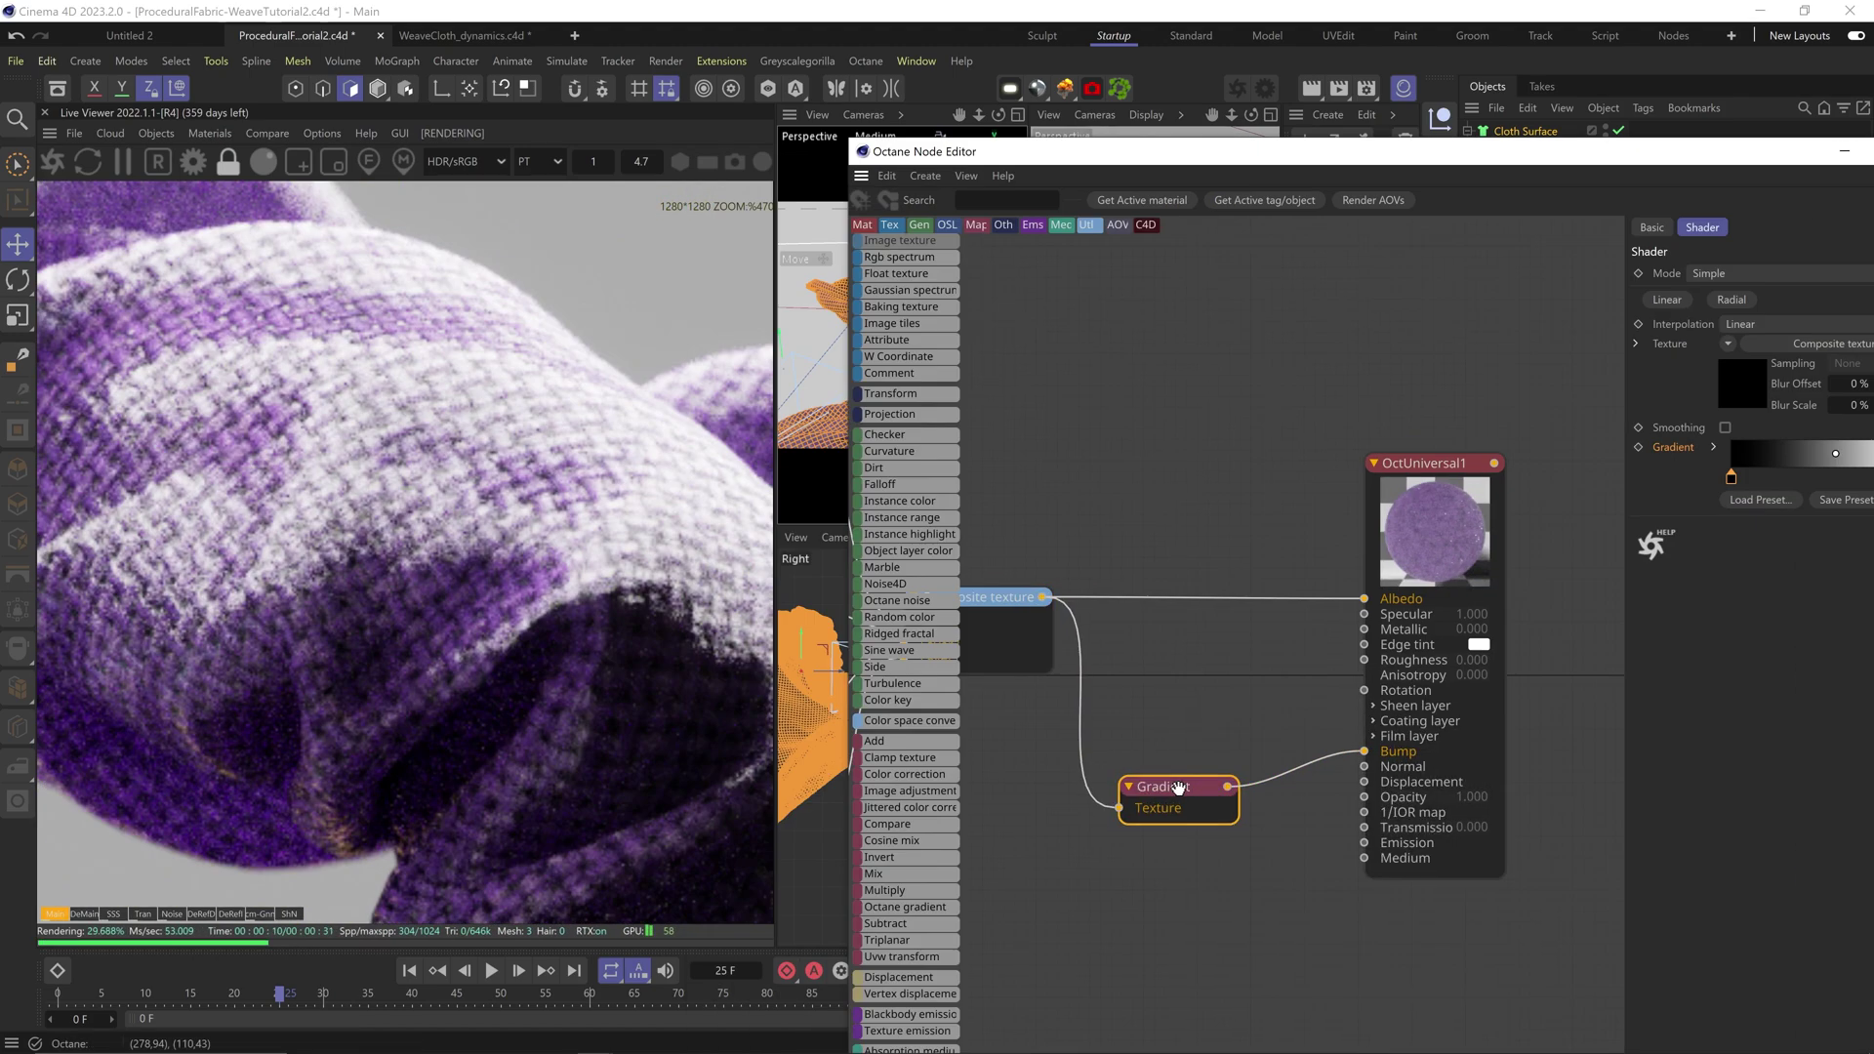
Step: Link a second Gradient fed by the Composite texture to the material's Specular input and solo it
click(1174, 644)
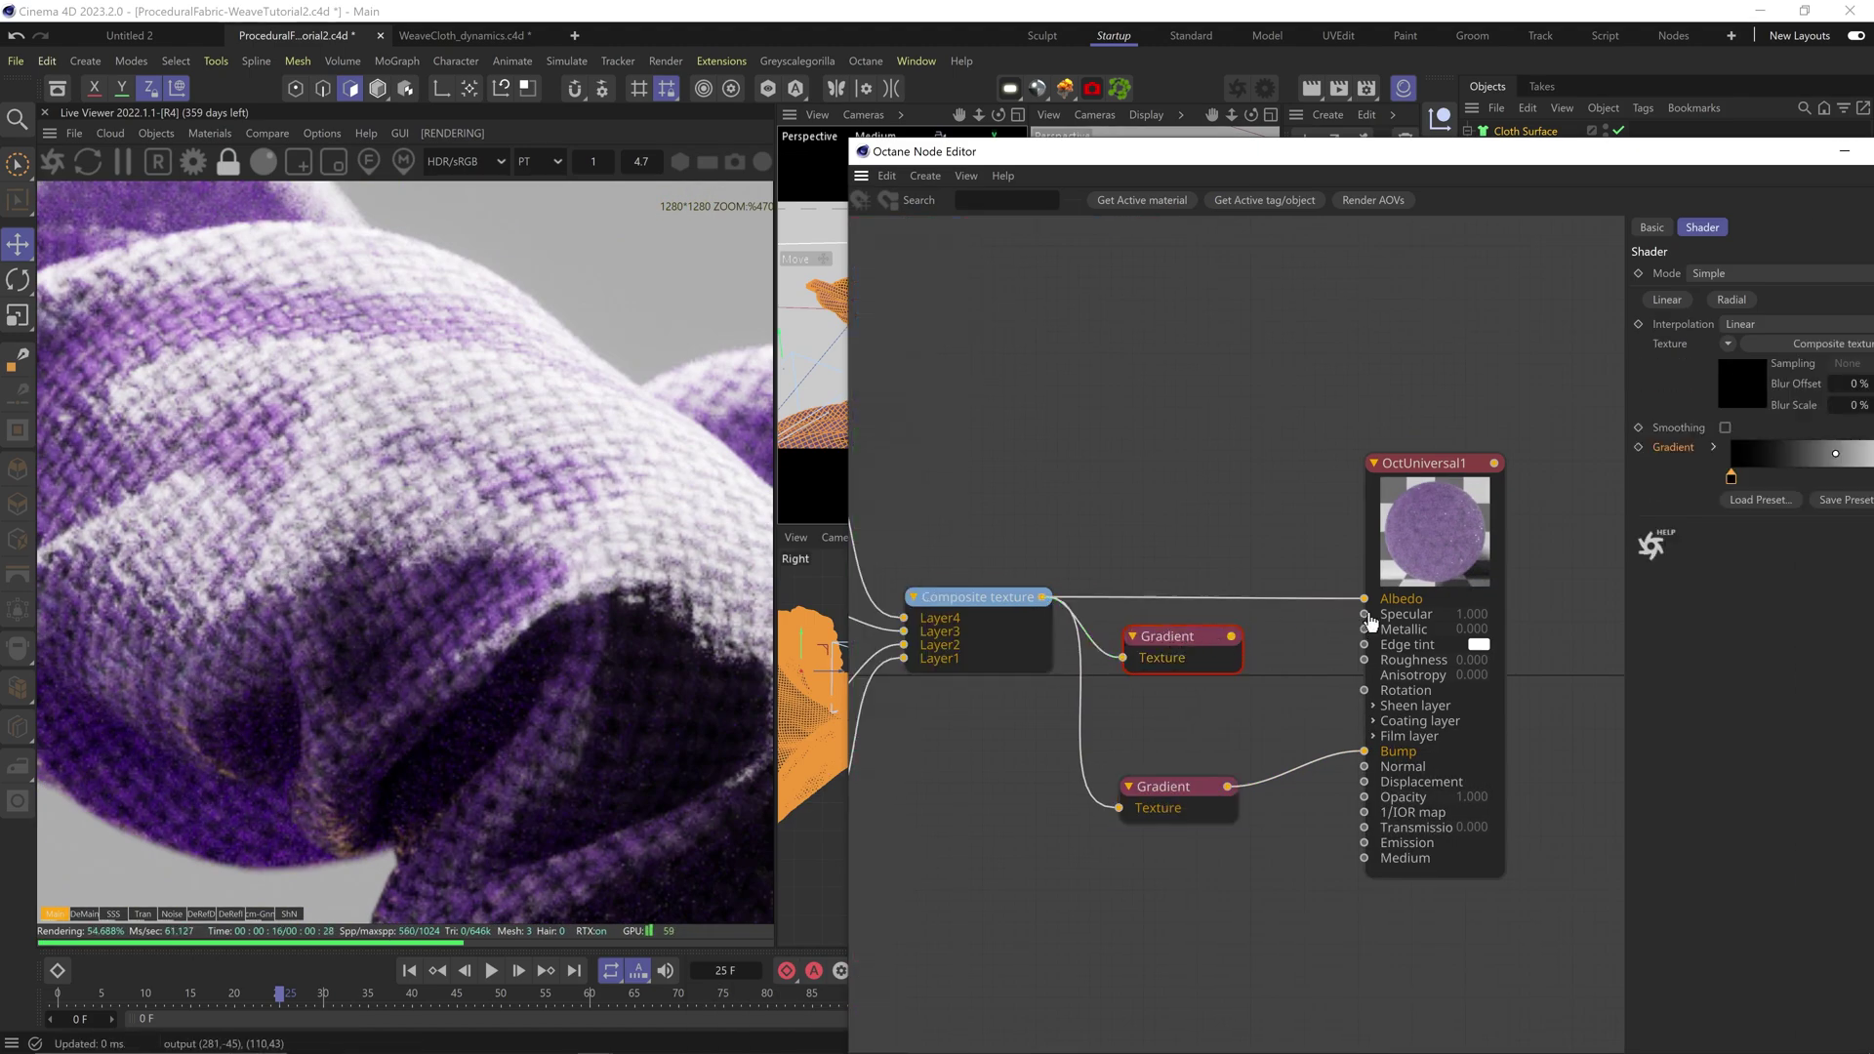
drag(1364, 614, 1232, 636)
right_click(1184, 644)
click(1237, 695)
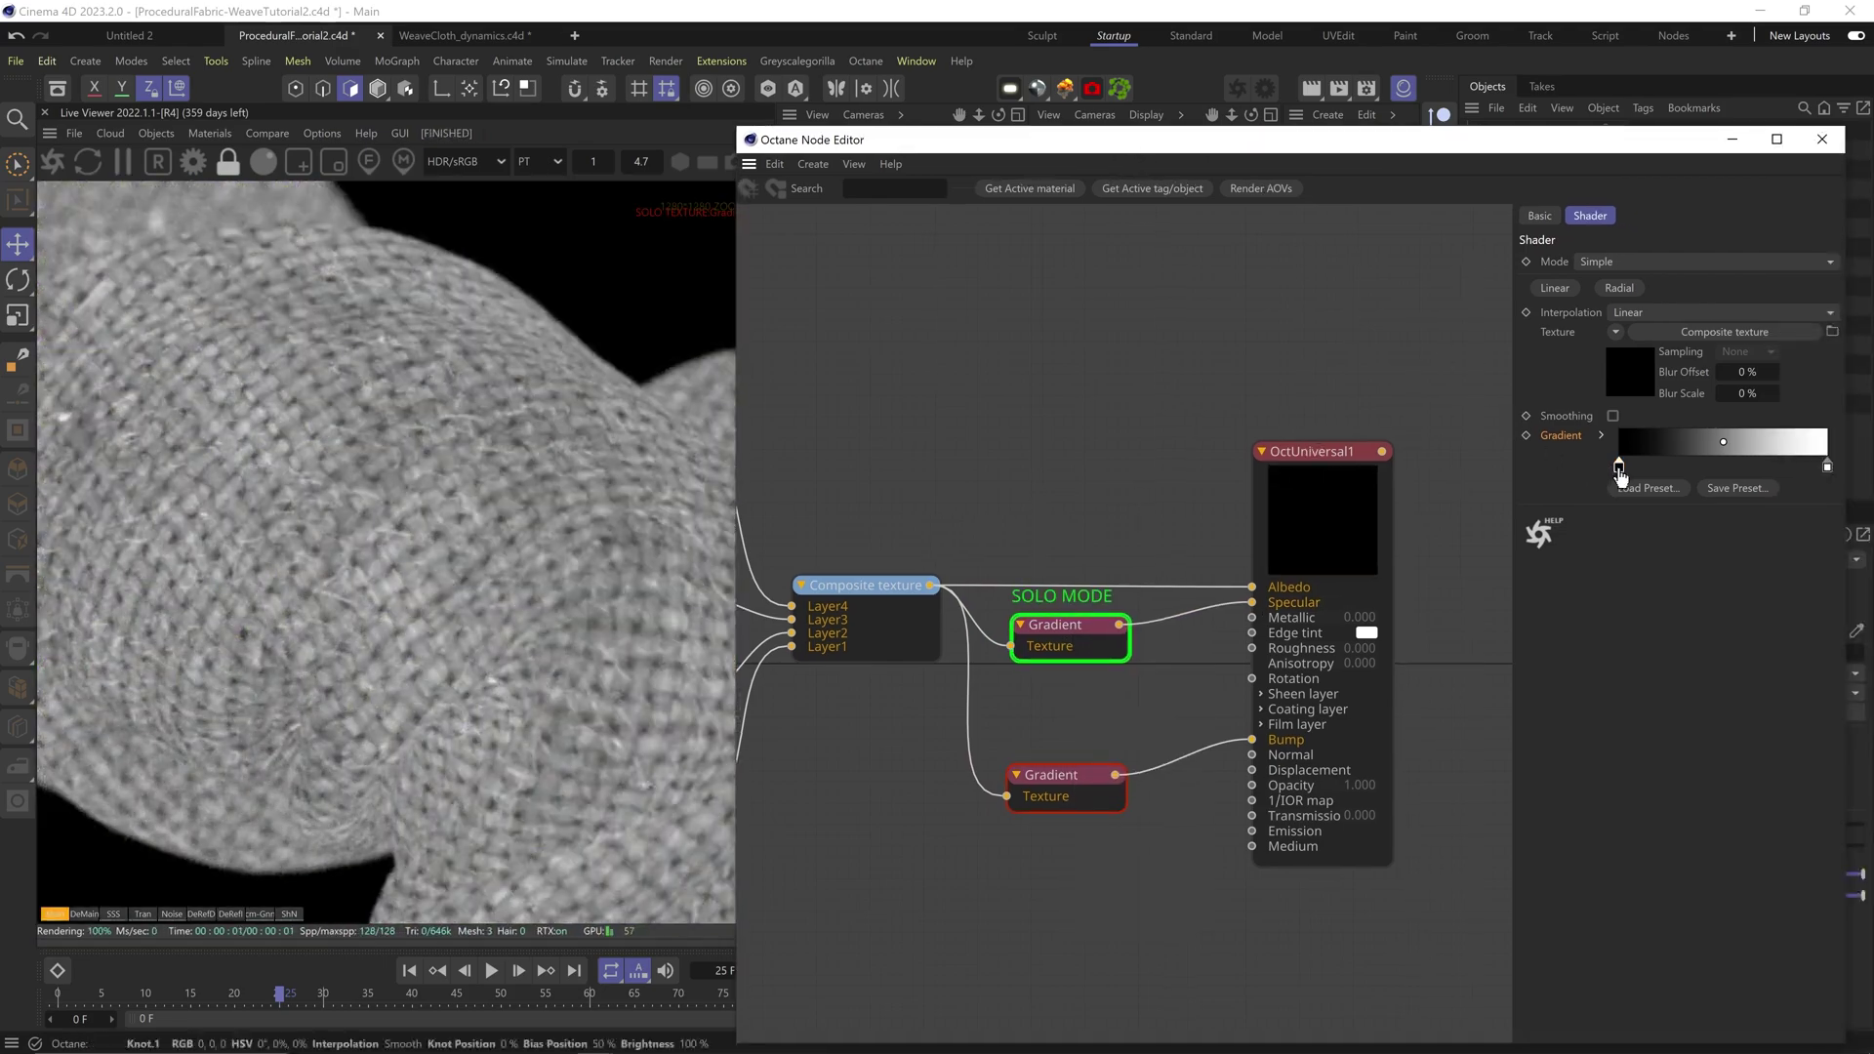
Step: Move the specular Gradient's black knot to about 28% and its white knot to about 56%, darkening the white knot to 43% grey
drag(1618, 466, 1694, 465)
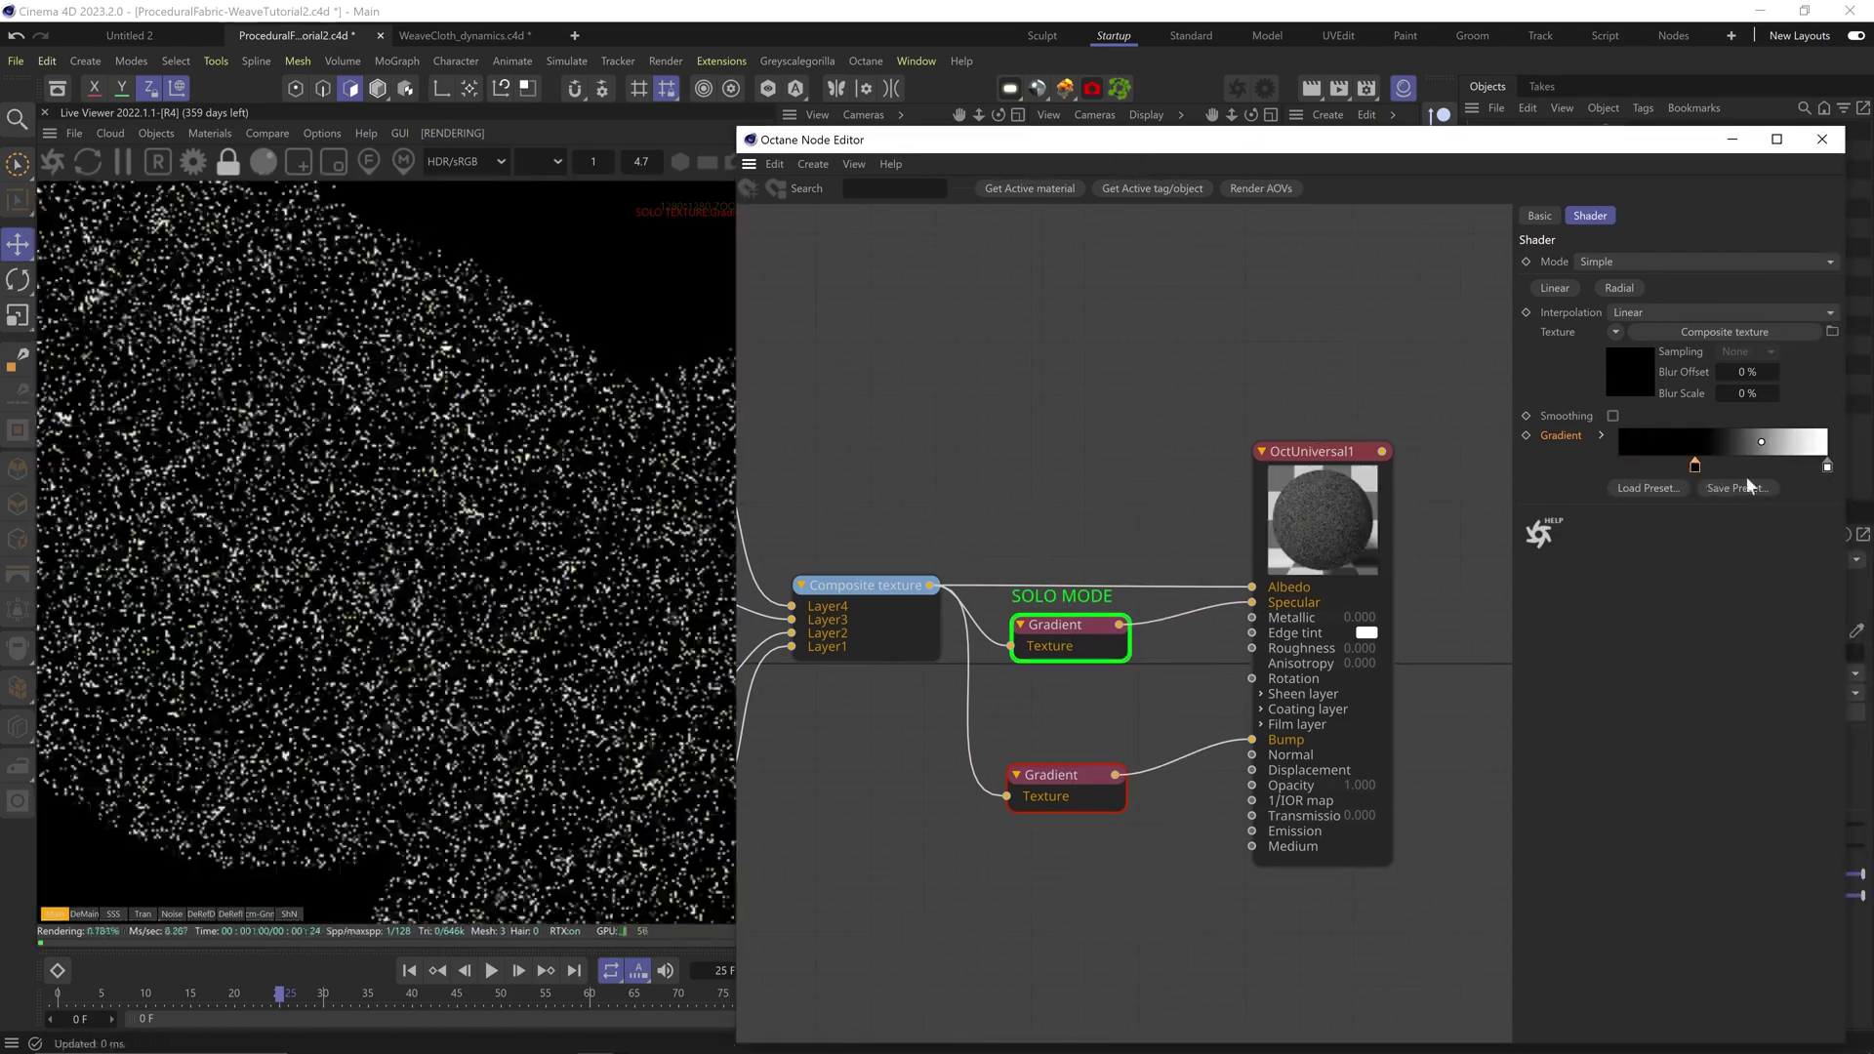
drag(1827, 467, 1678, 469)
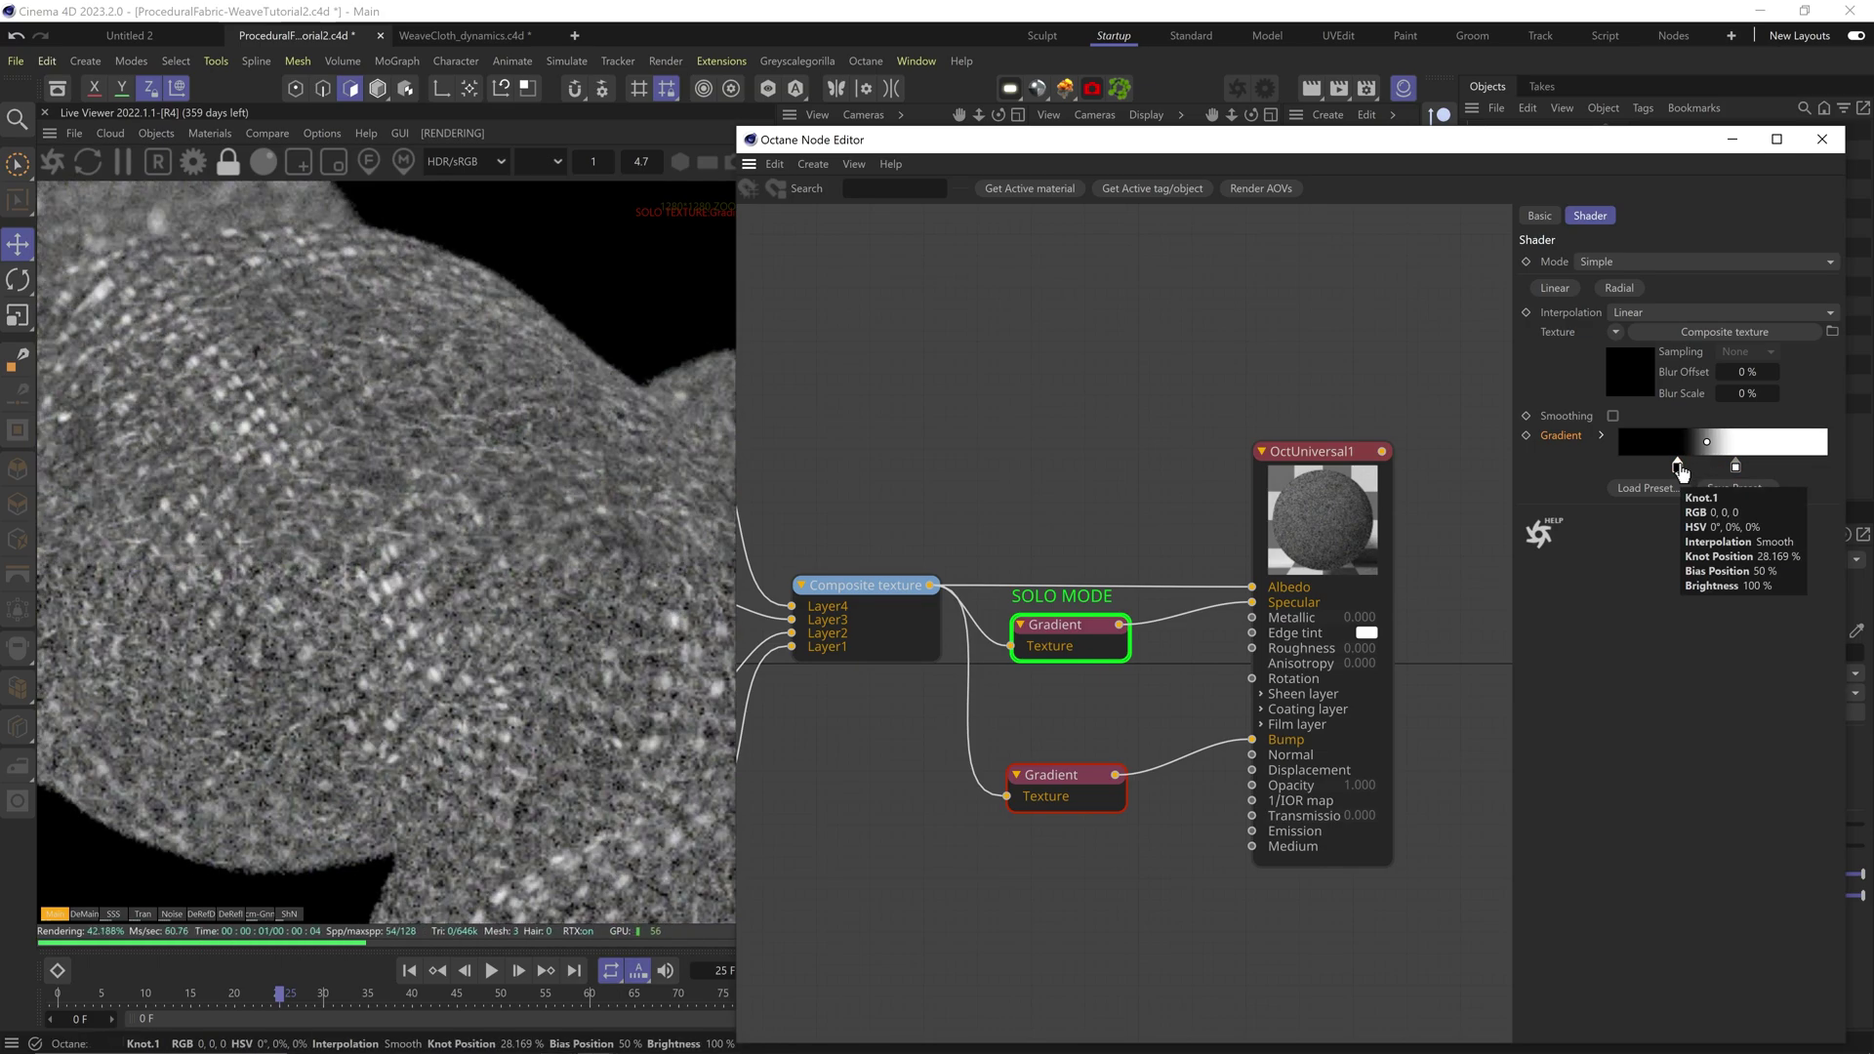
double_click(1736, 467)
click(1462, 547)
click(1414, 582)
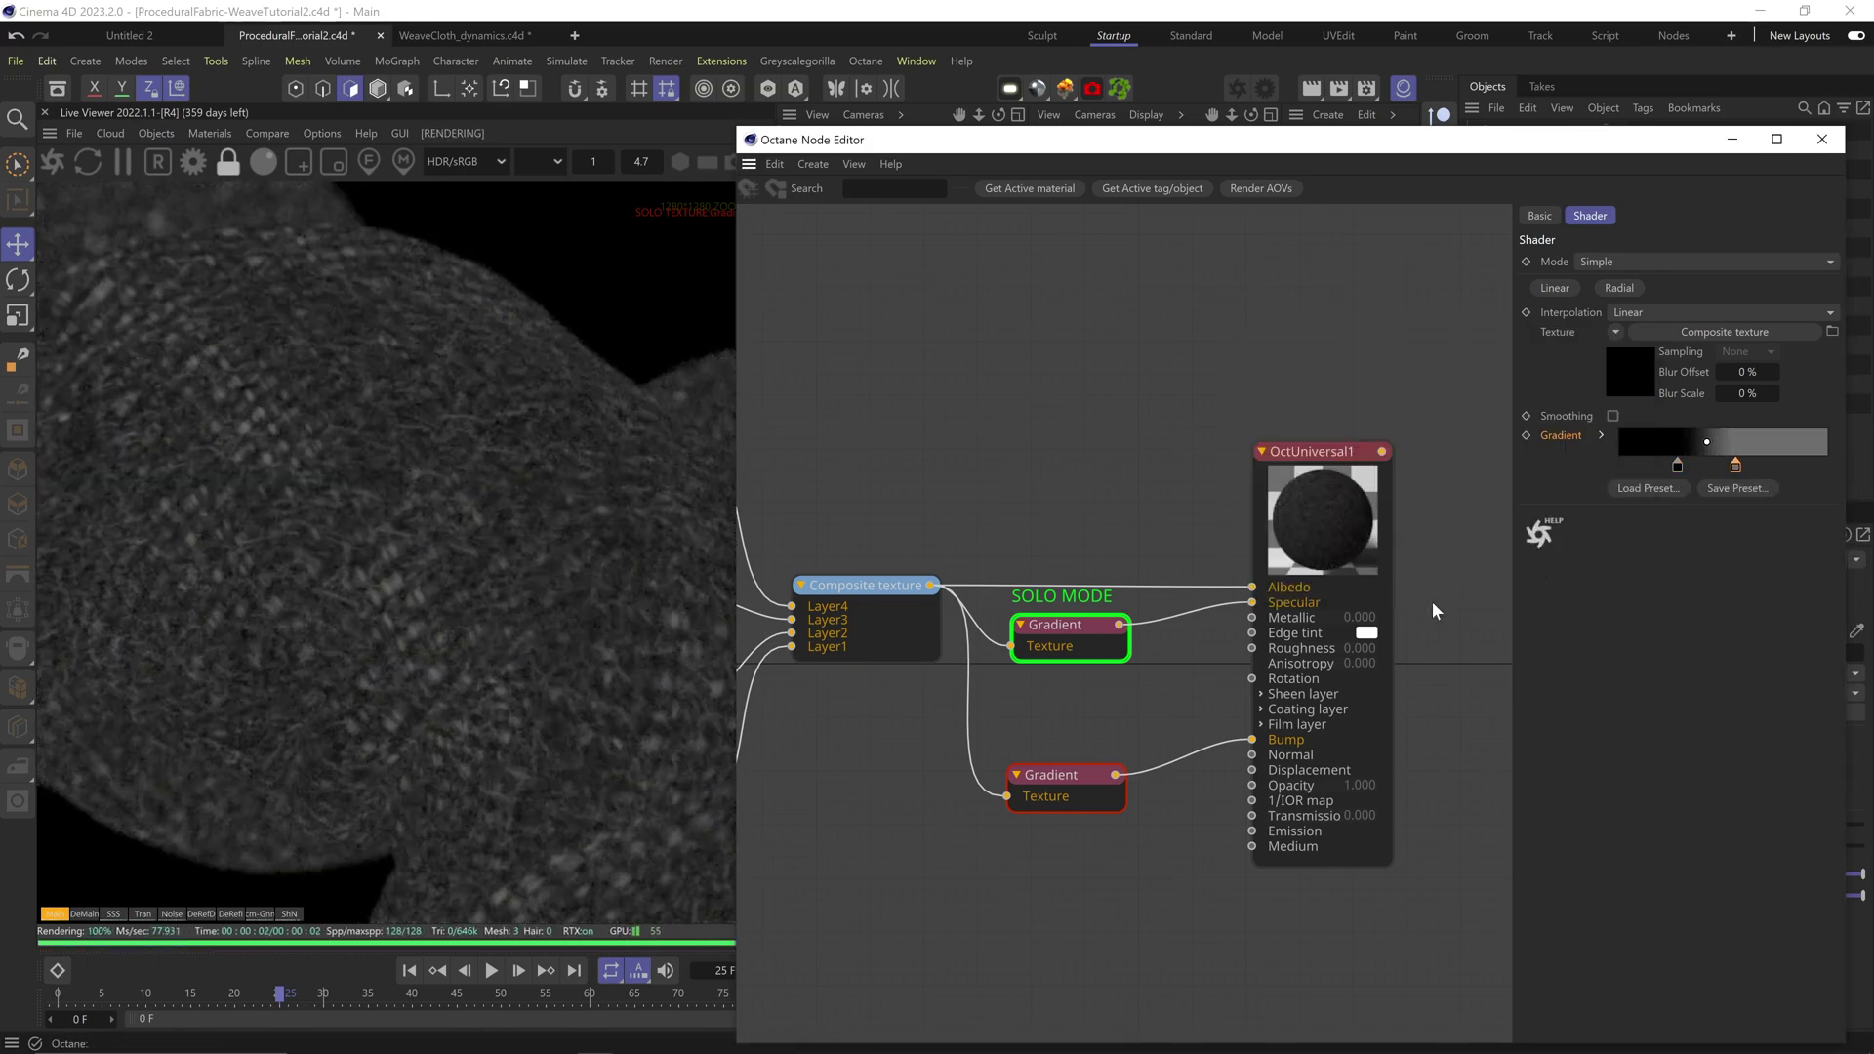
Step: Turn off the specular Gradient's solo mode and feed a copy of that Gradient from the Composite texture
middle_drag(1077, 804, 1074, 734)
right_click(1041, 555)
click(1074, 580)
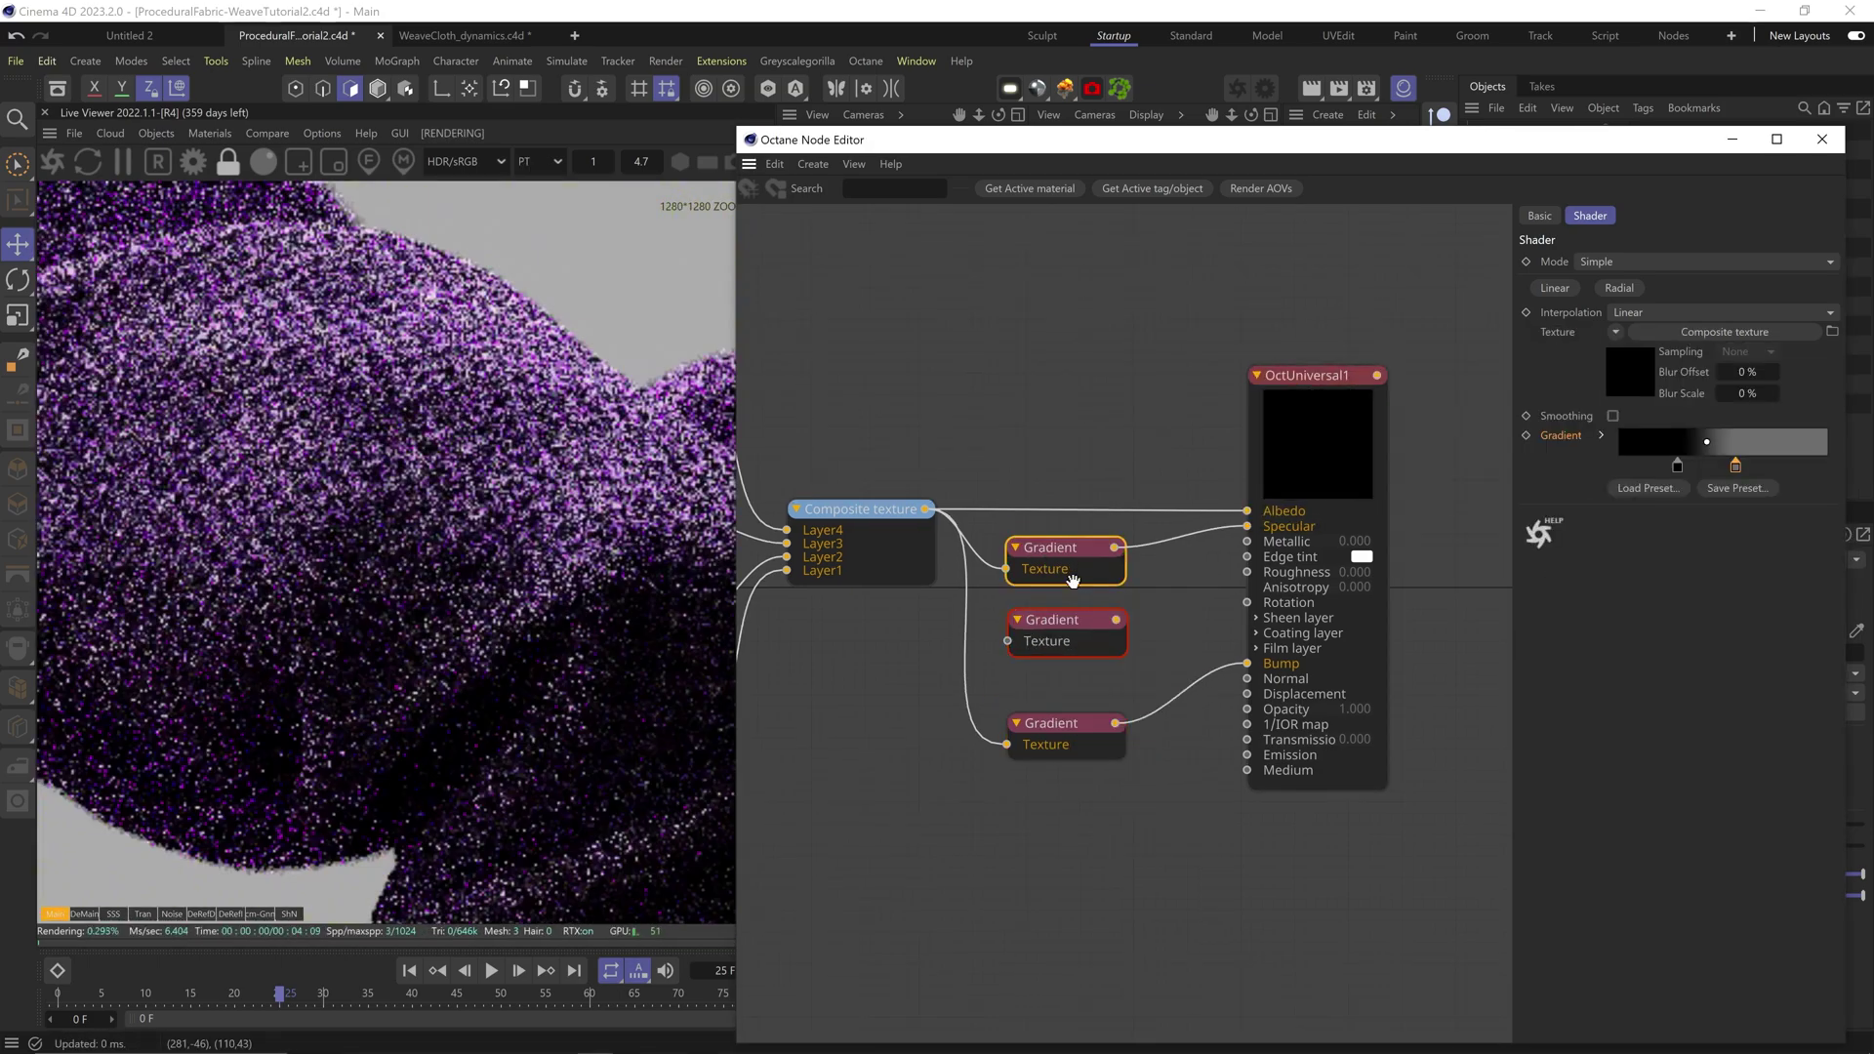
drag(926, 508, 1007, 641)
Step: Invert the copied Gradient's knots, then link it to the material's Roughness and solo it
click(1056, 622)
click(1706, 506)
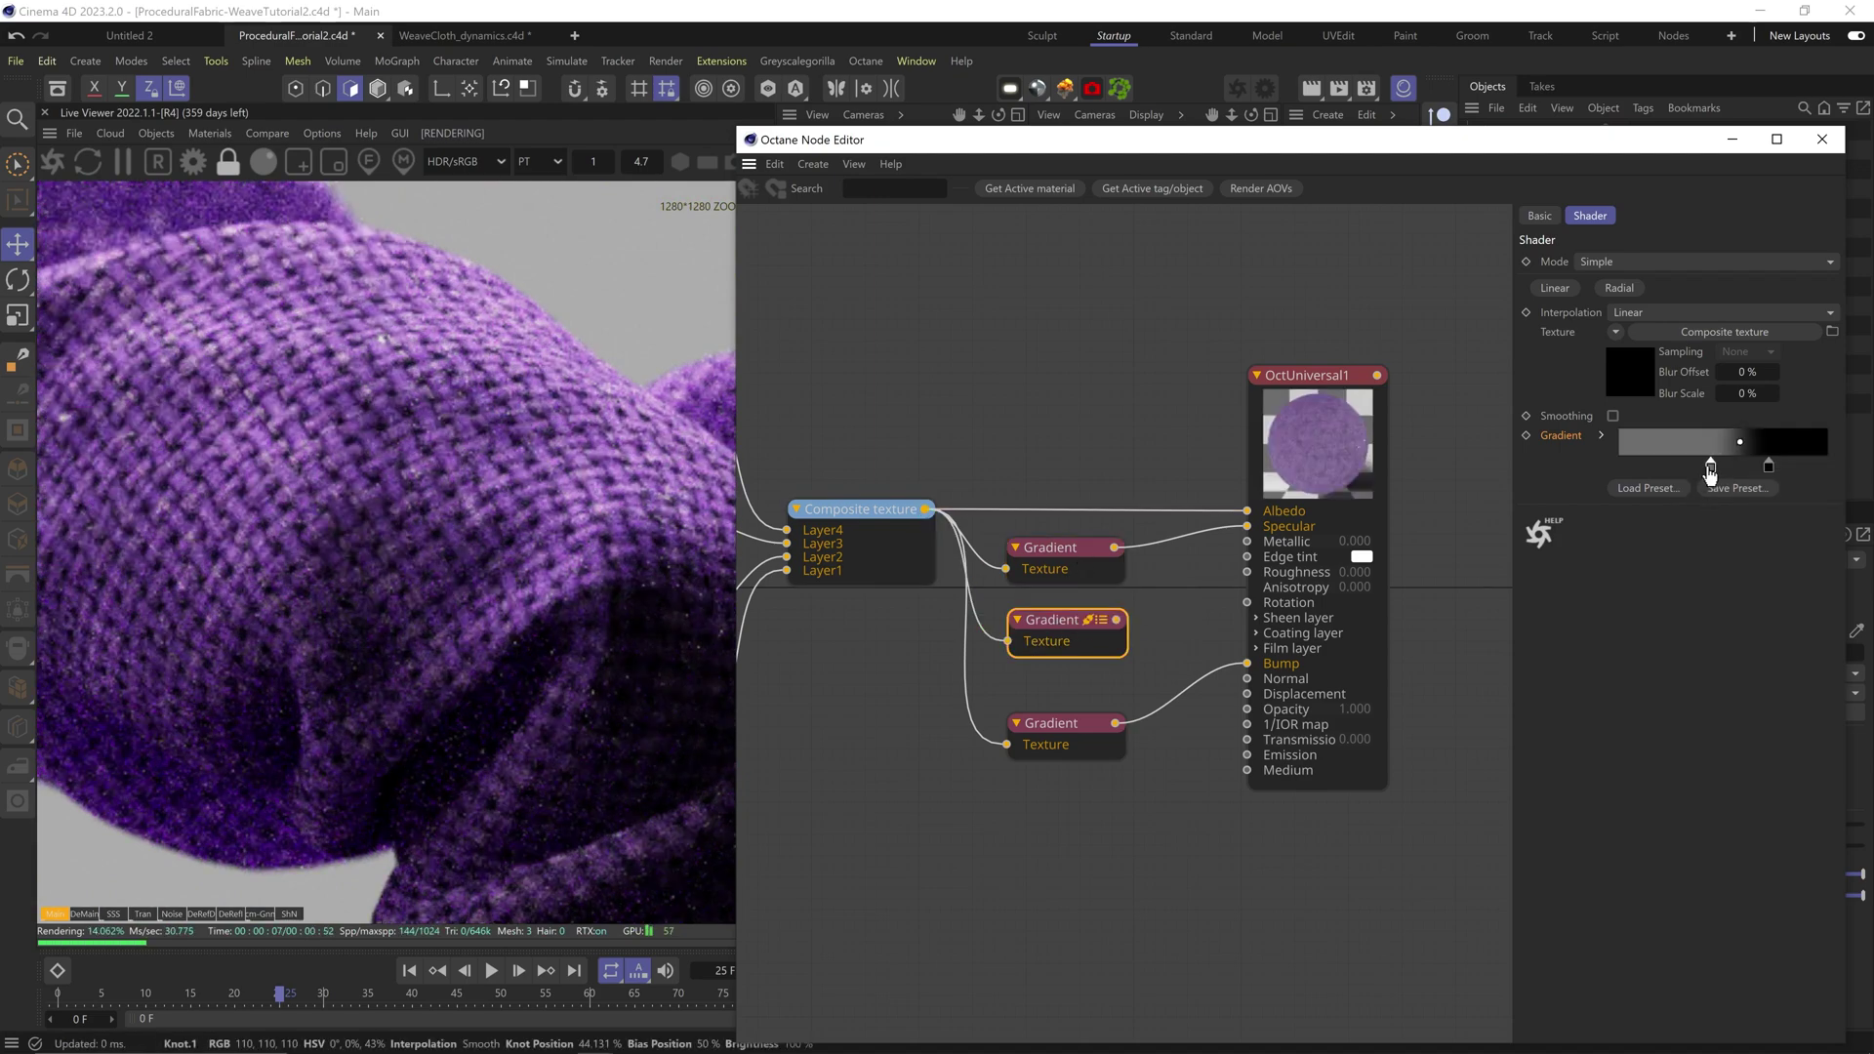
right_click(1096, 637)
click(1124, 675)
Step: Move the roughness Gradient's black knot to 100% and its grey knot close to the start, and lighten the grey knot
drag(1770, 468, 1829, 470)
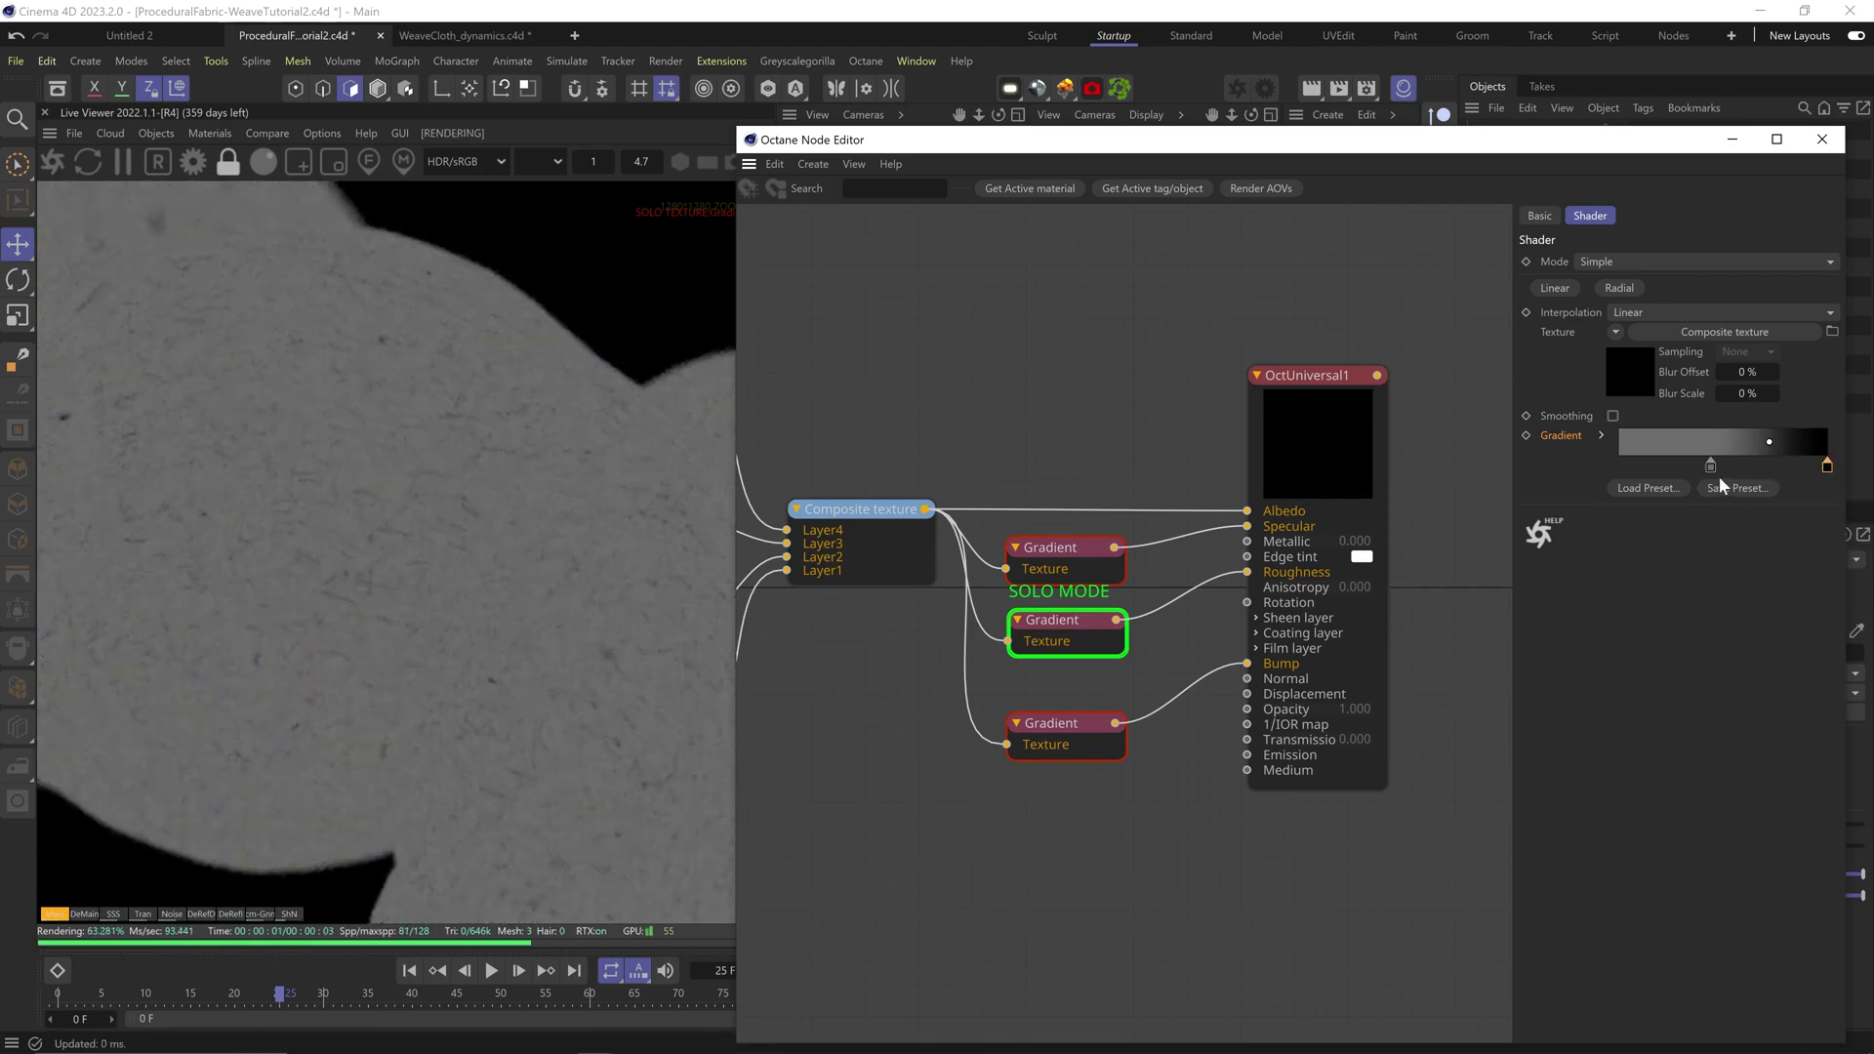
drag(1711, 469, 1646, 468)
double_click(1646, 467)
click(1539, 548)
click(1414, 580)
Step: Raise the value of the roughness Gradient's black end knot to 17%
double_click(1826, 472)
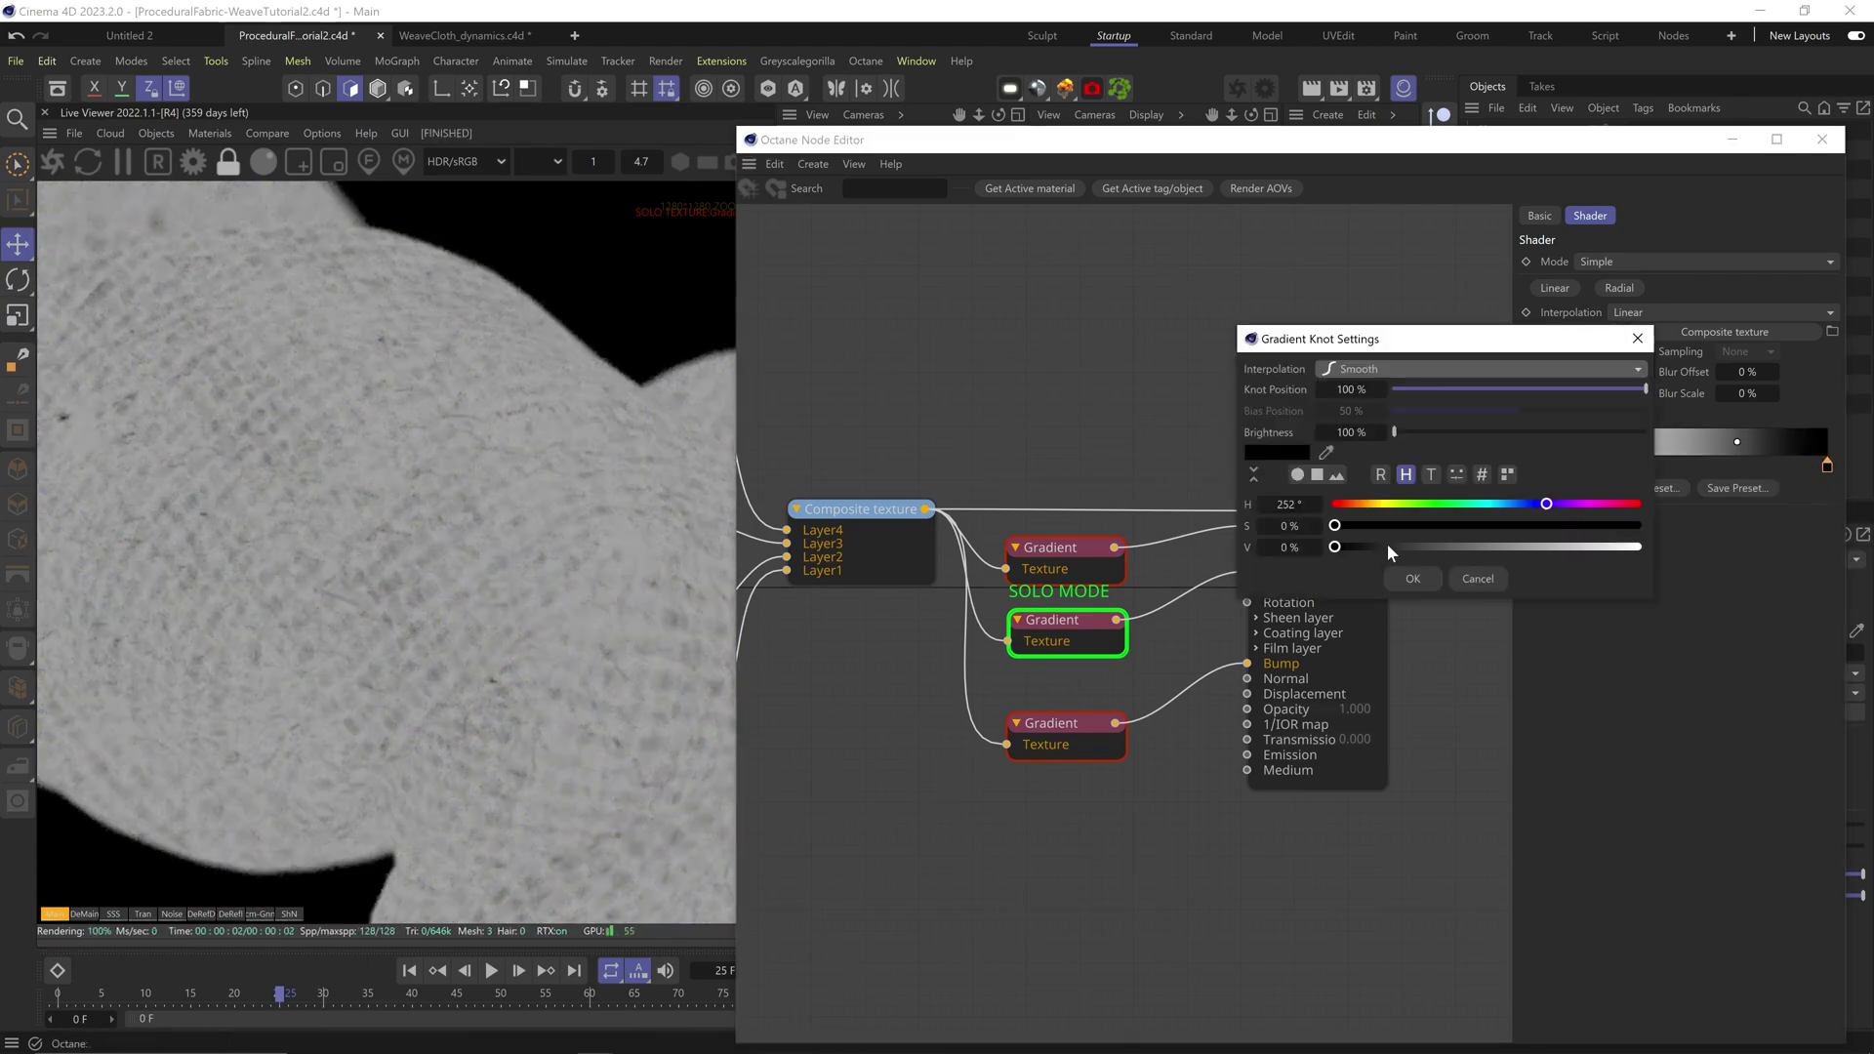
click(1390, 548)
click(1413, 581)
Step: Solo the specular Gradient and raise its light knot's value to 56%
right_click(1055, 560)
click(1085, 598)
double_click(1736, 468)
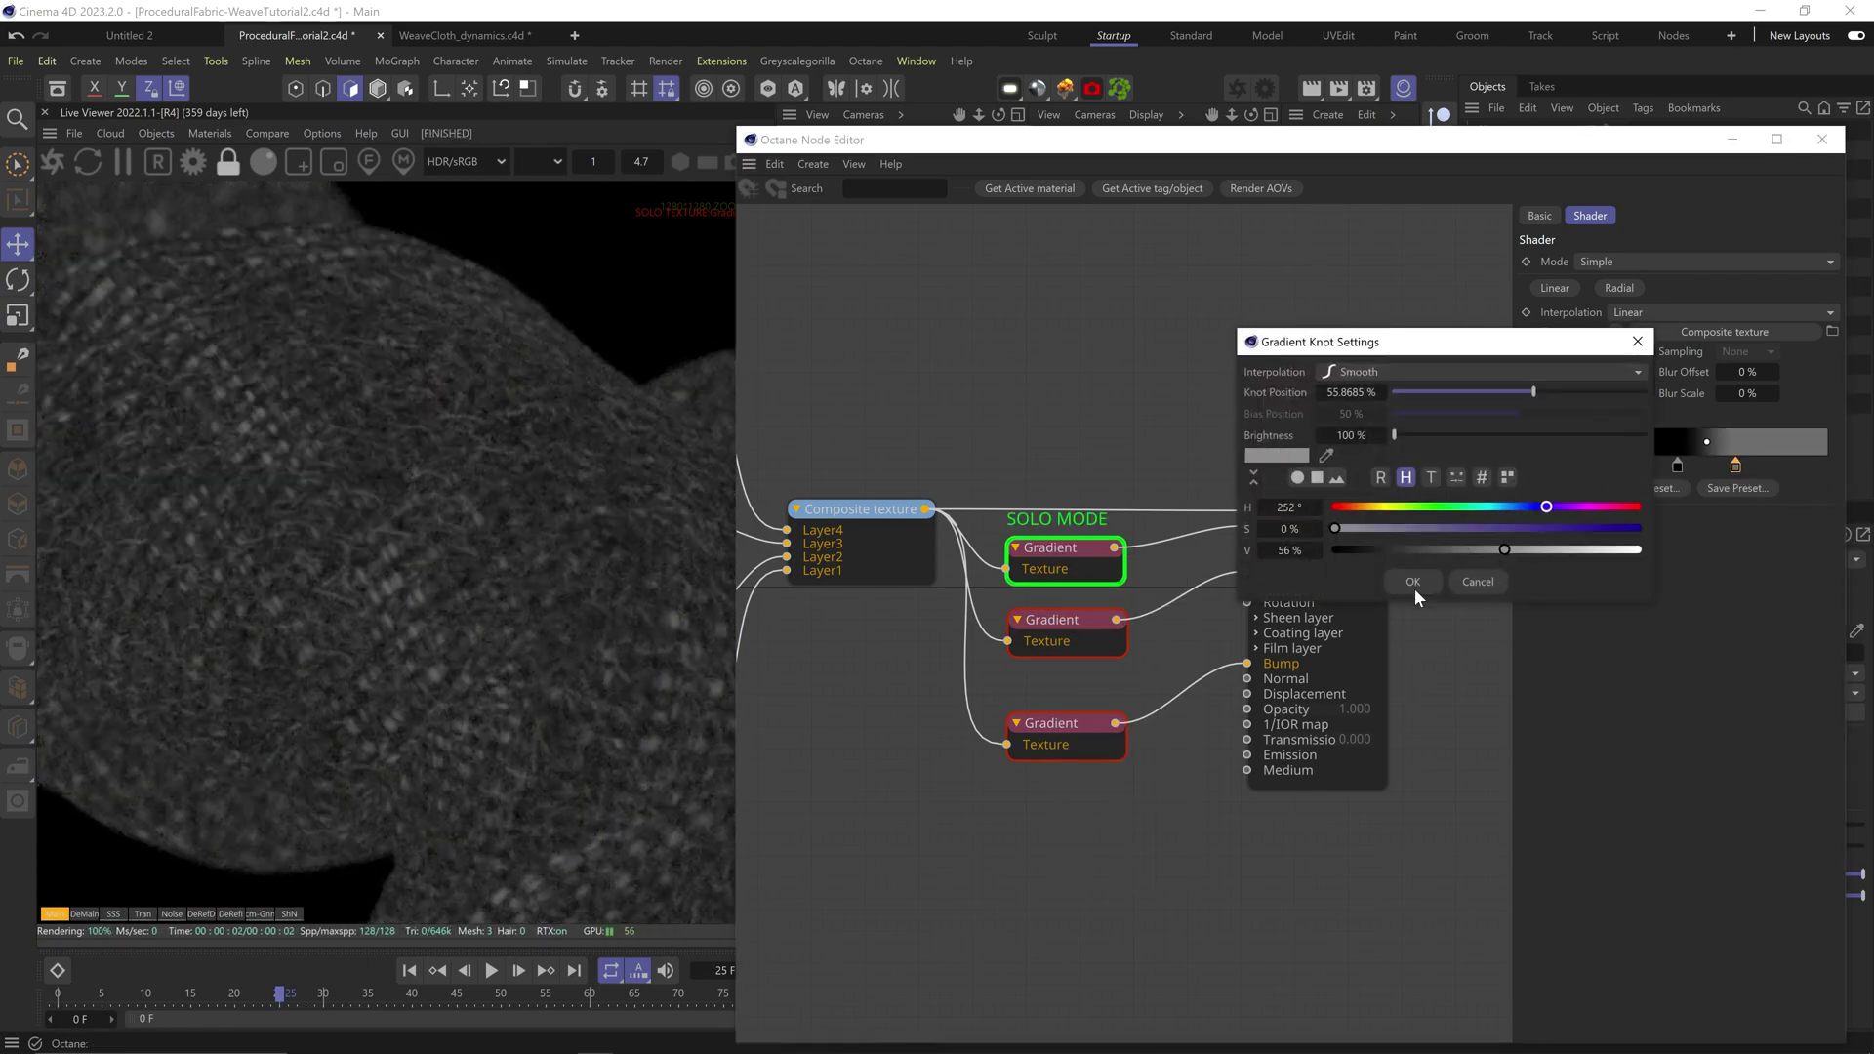
click(1415, 587)
Step: Brighten the roughness Gradient's light knot to nearly white and review its dark end knot's settings
click(1069, 631)
double_click(1647, 466)
click(1631, 549)
click(1414, 581)
double_click(1826, 466)
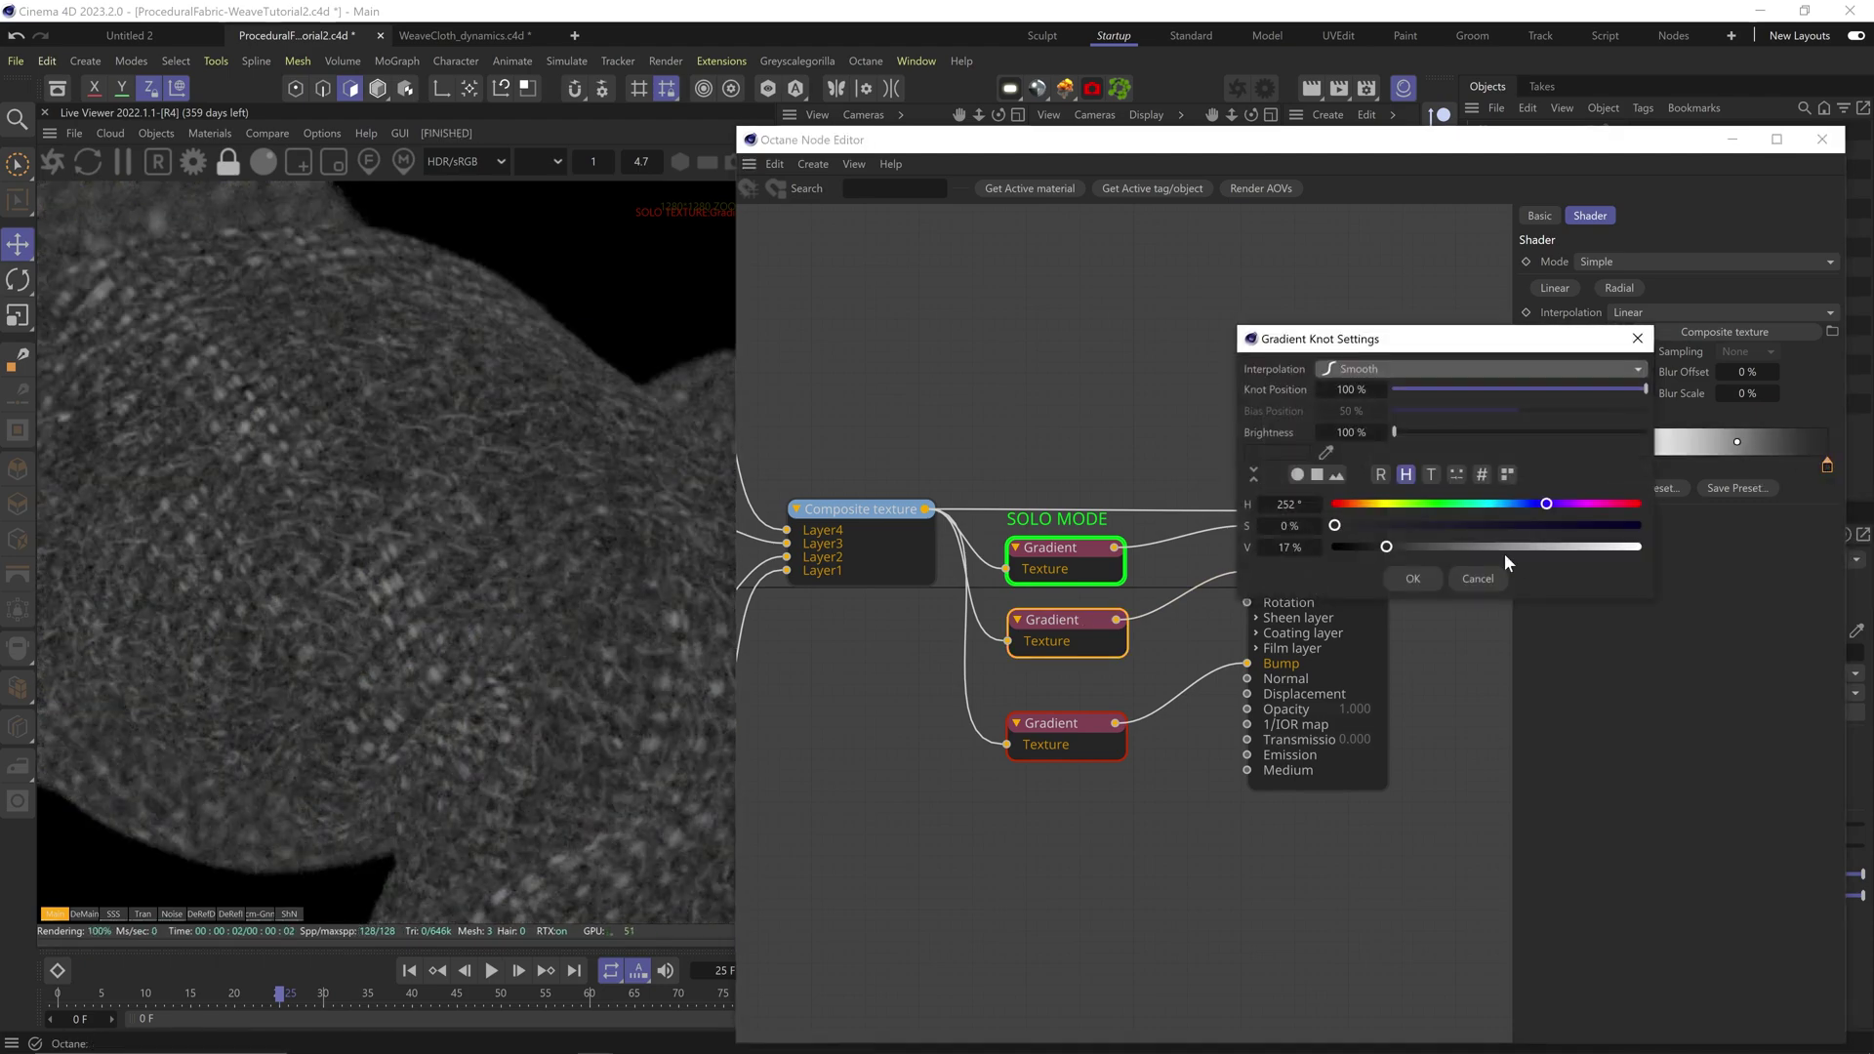
click(1431, 580)
Step: Turn off the specular Gradient's solo mode and readjust the weave OSL Texture's BendynessScale in solo view
right_click(1092, 581)
click(1098, 597)
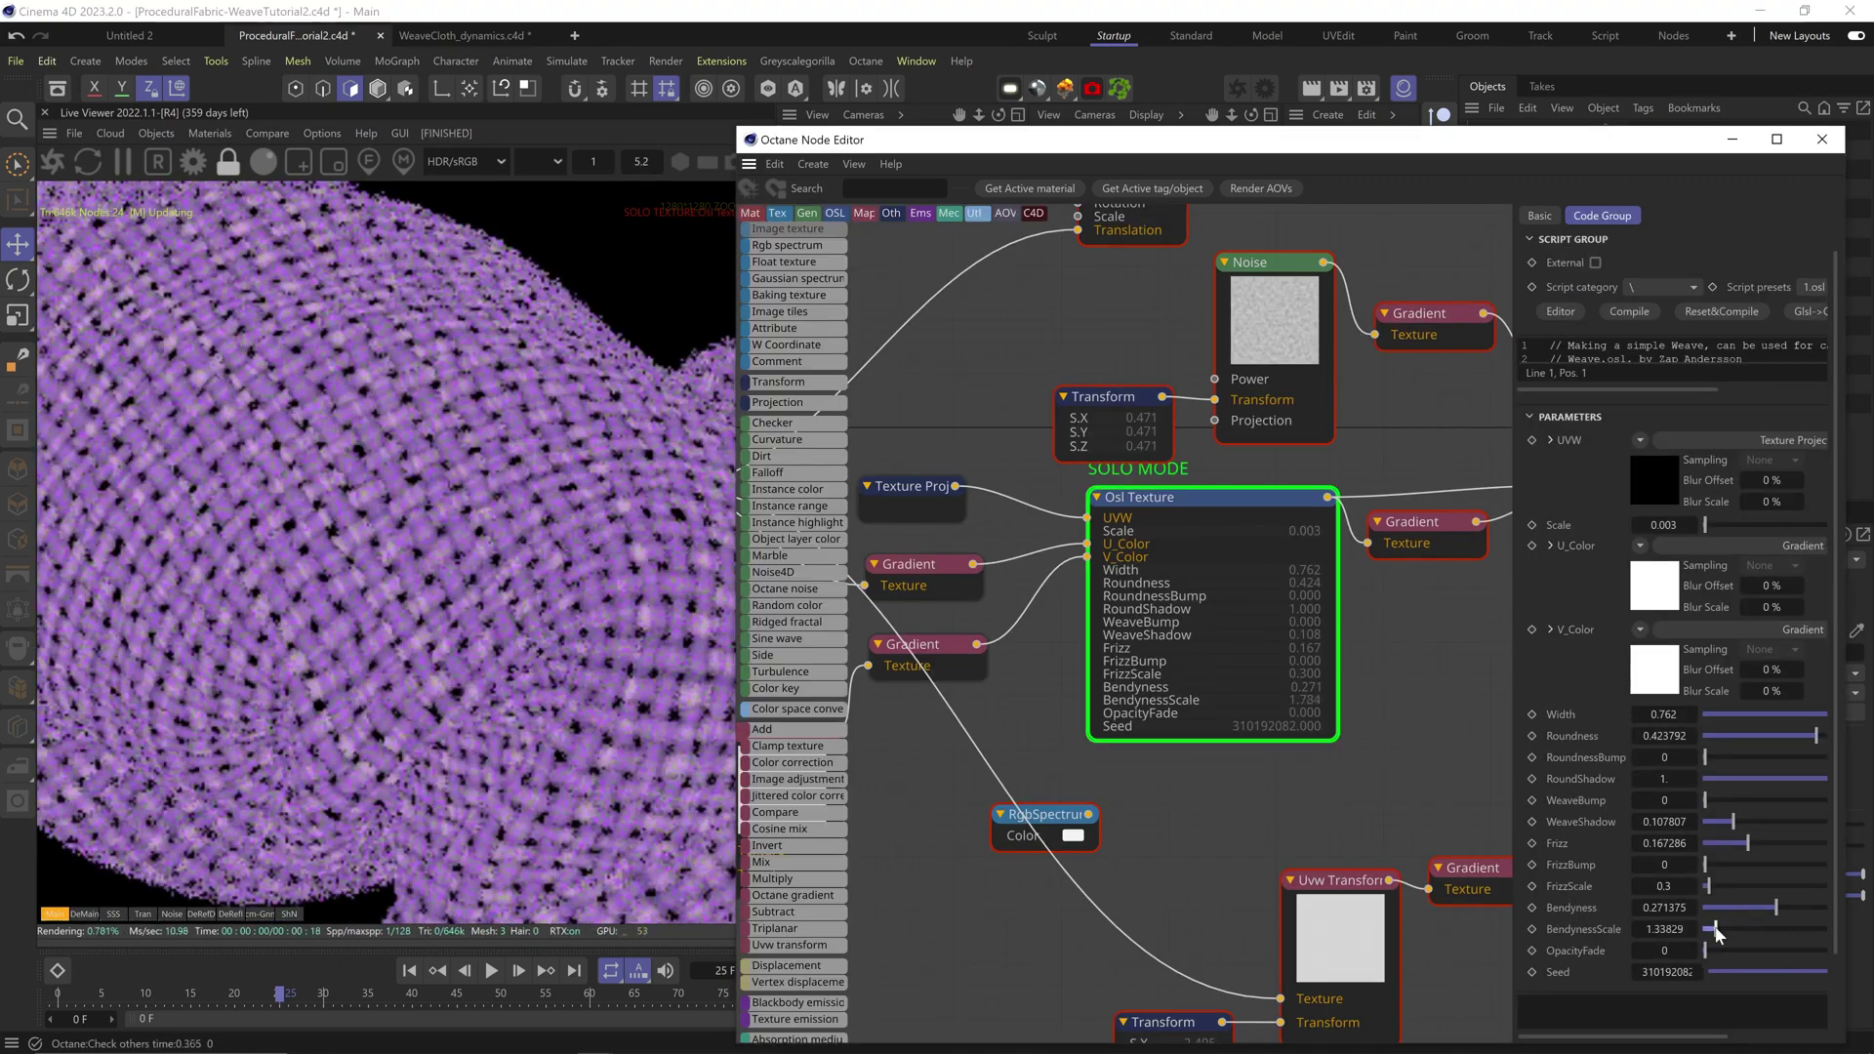
drag(1717, 932, 1781, 857)
click(1192, 619)
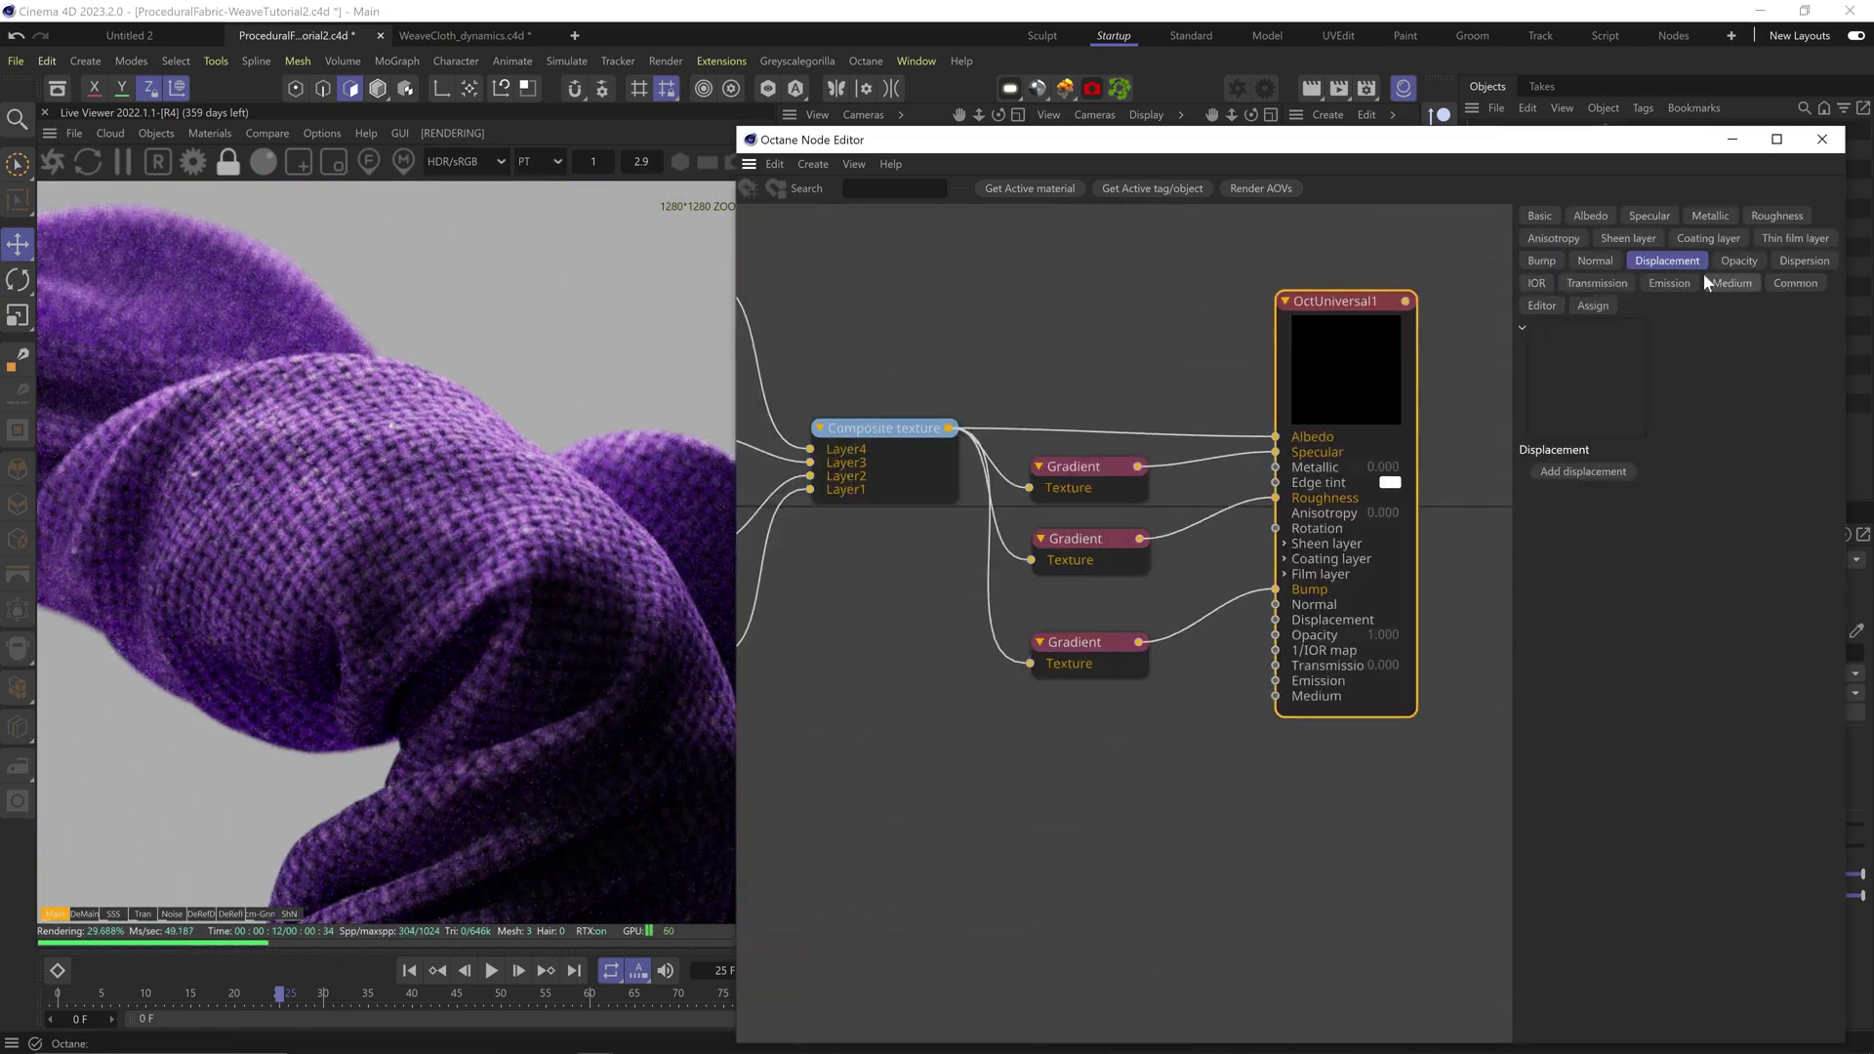
Step: Add a Vertex displacement to the material with 0.1 cm height and auto bump map, fed by the Composite texture
click(1581, 469)
double_click(1649, 310)
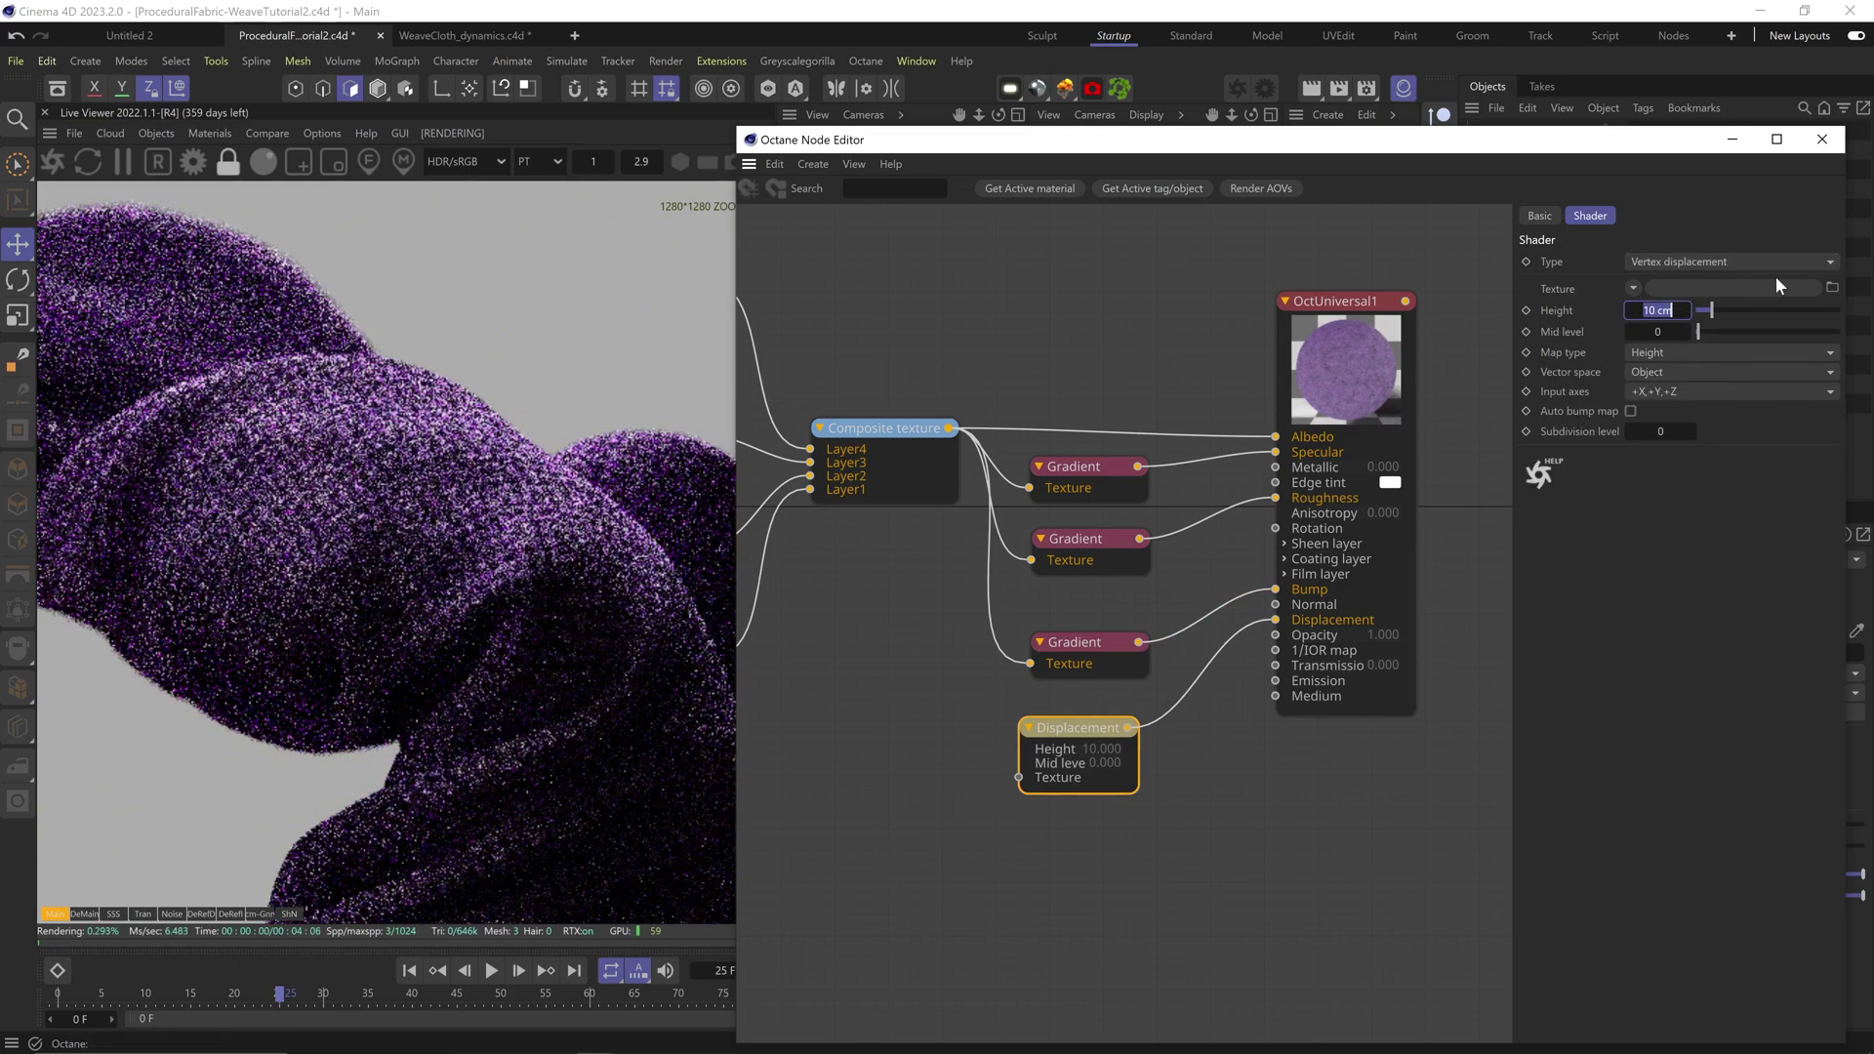
text(0.1)
key(Return)
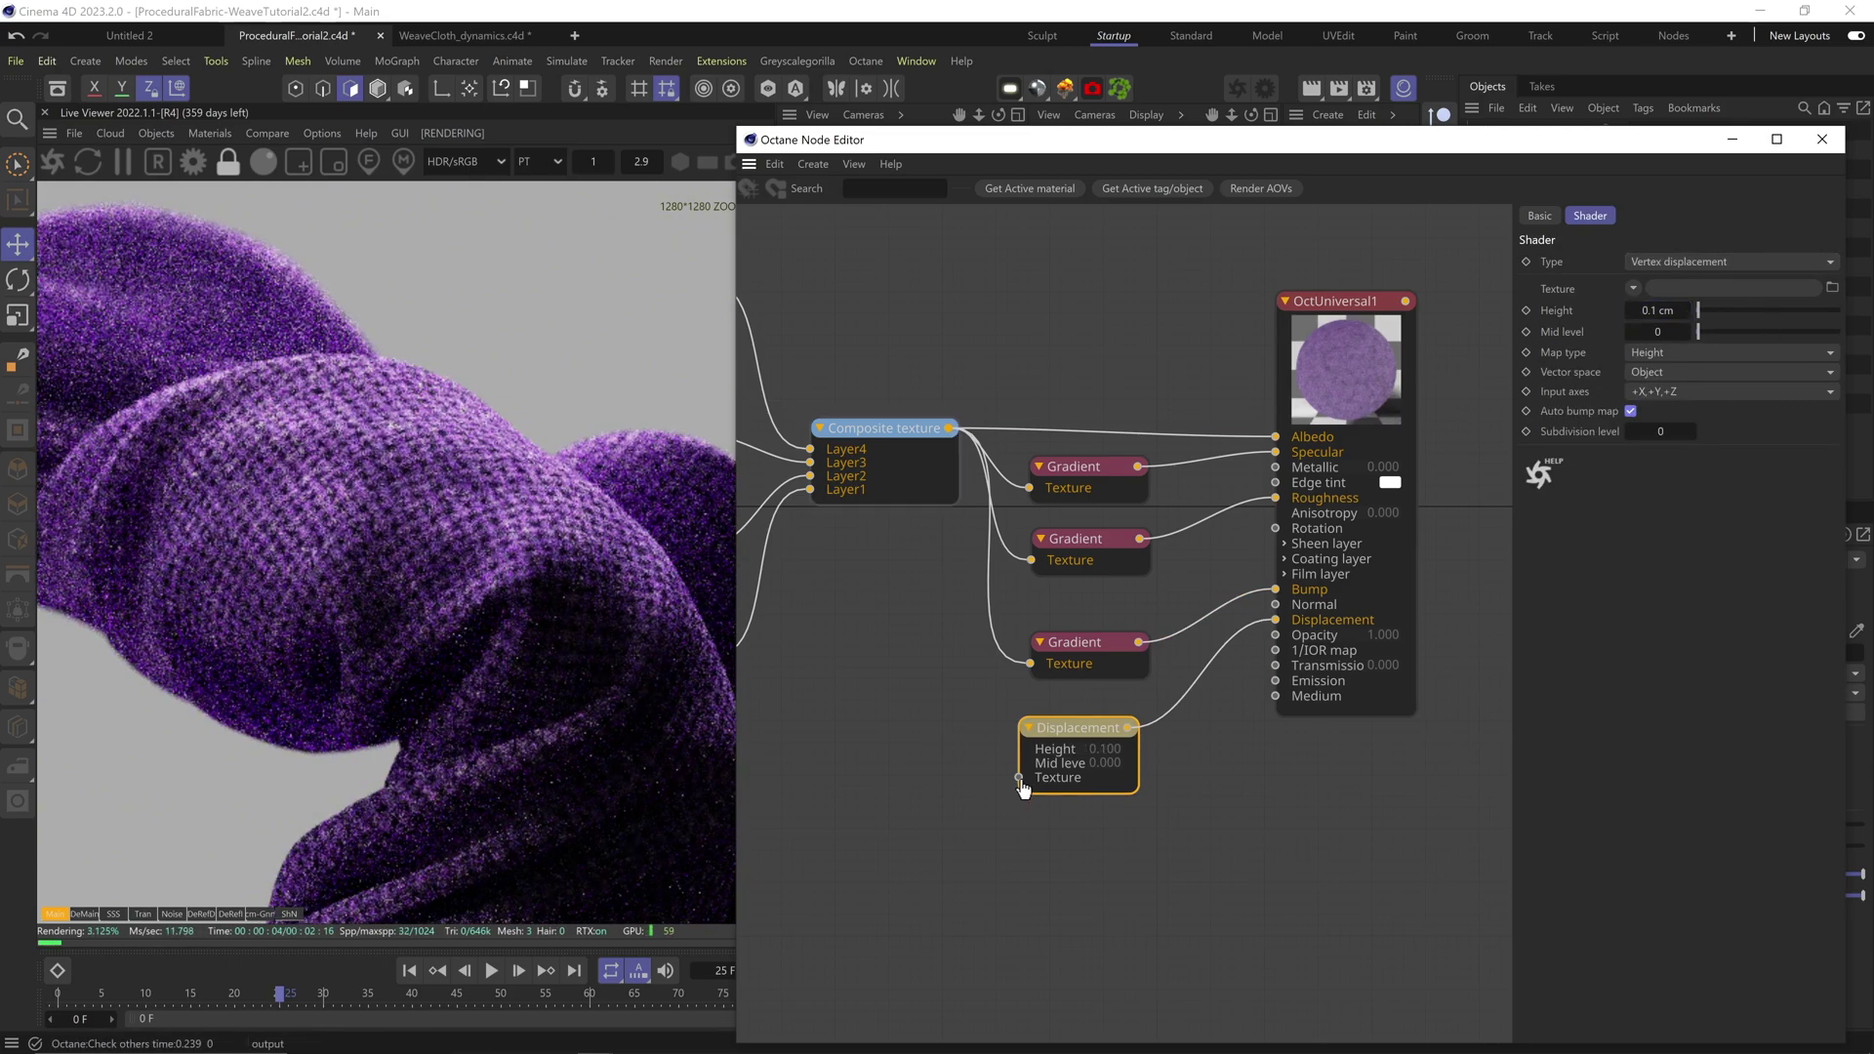
drag(1022, 789, 1020, 780)
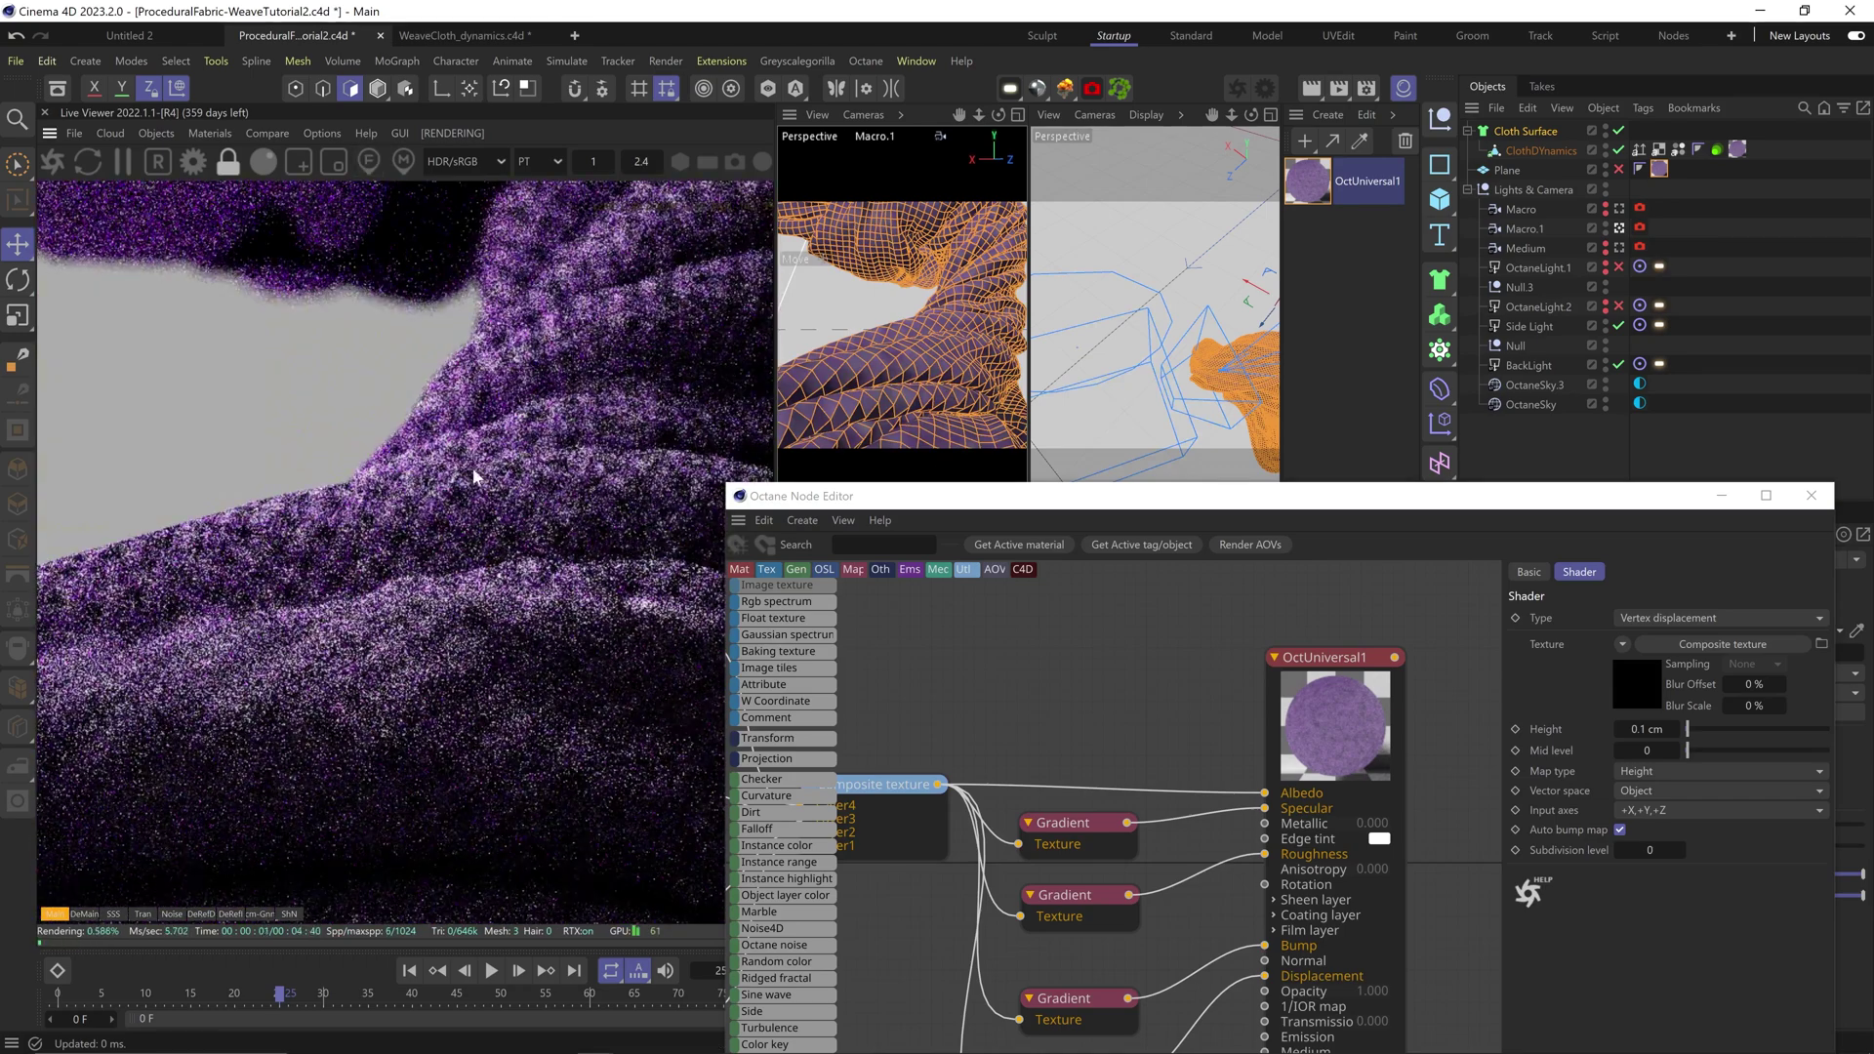
Step: Restrict the live render to a region over the fabric folds and set the displacement height to 0.05 cm
drag(88, 260, 641, 743)
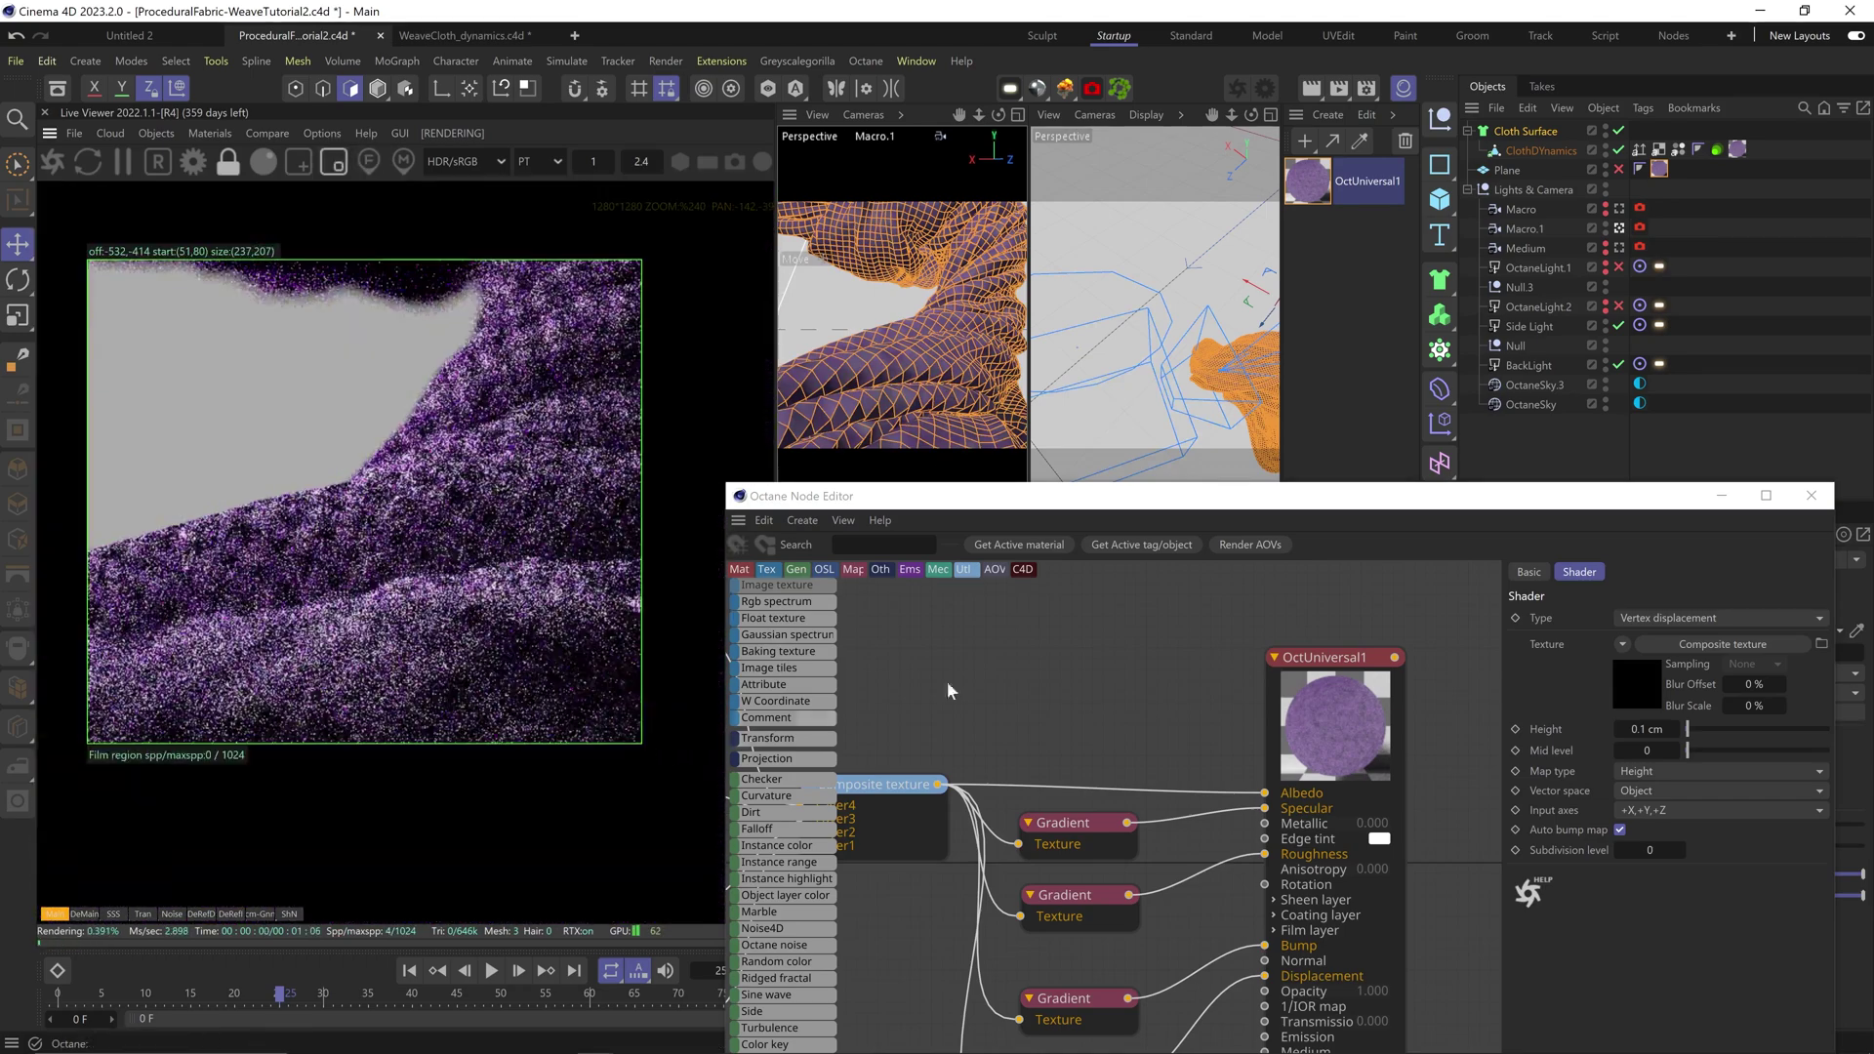
drag(1045, 498, 1016, 233)
text(0.05)
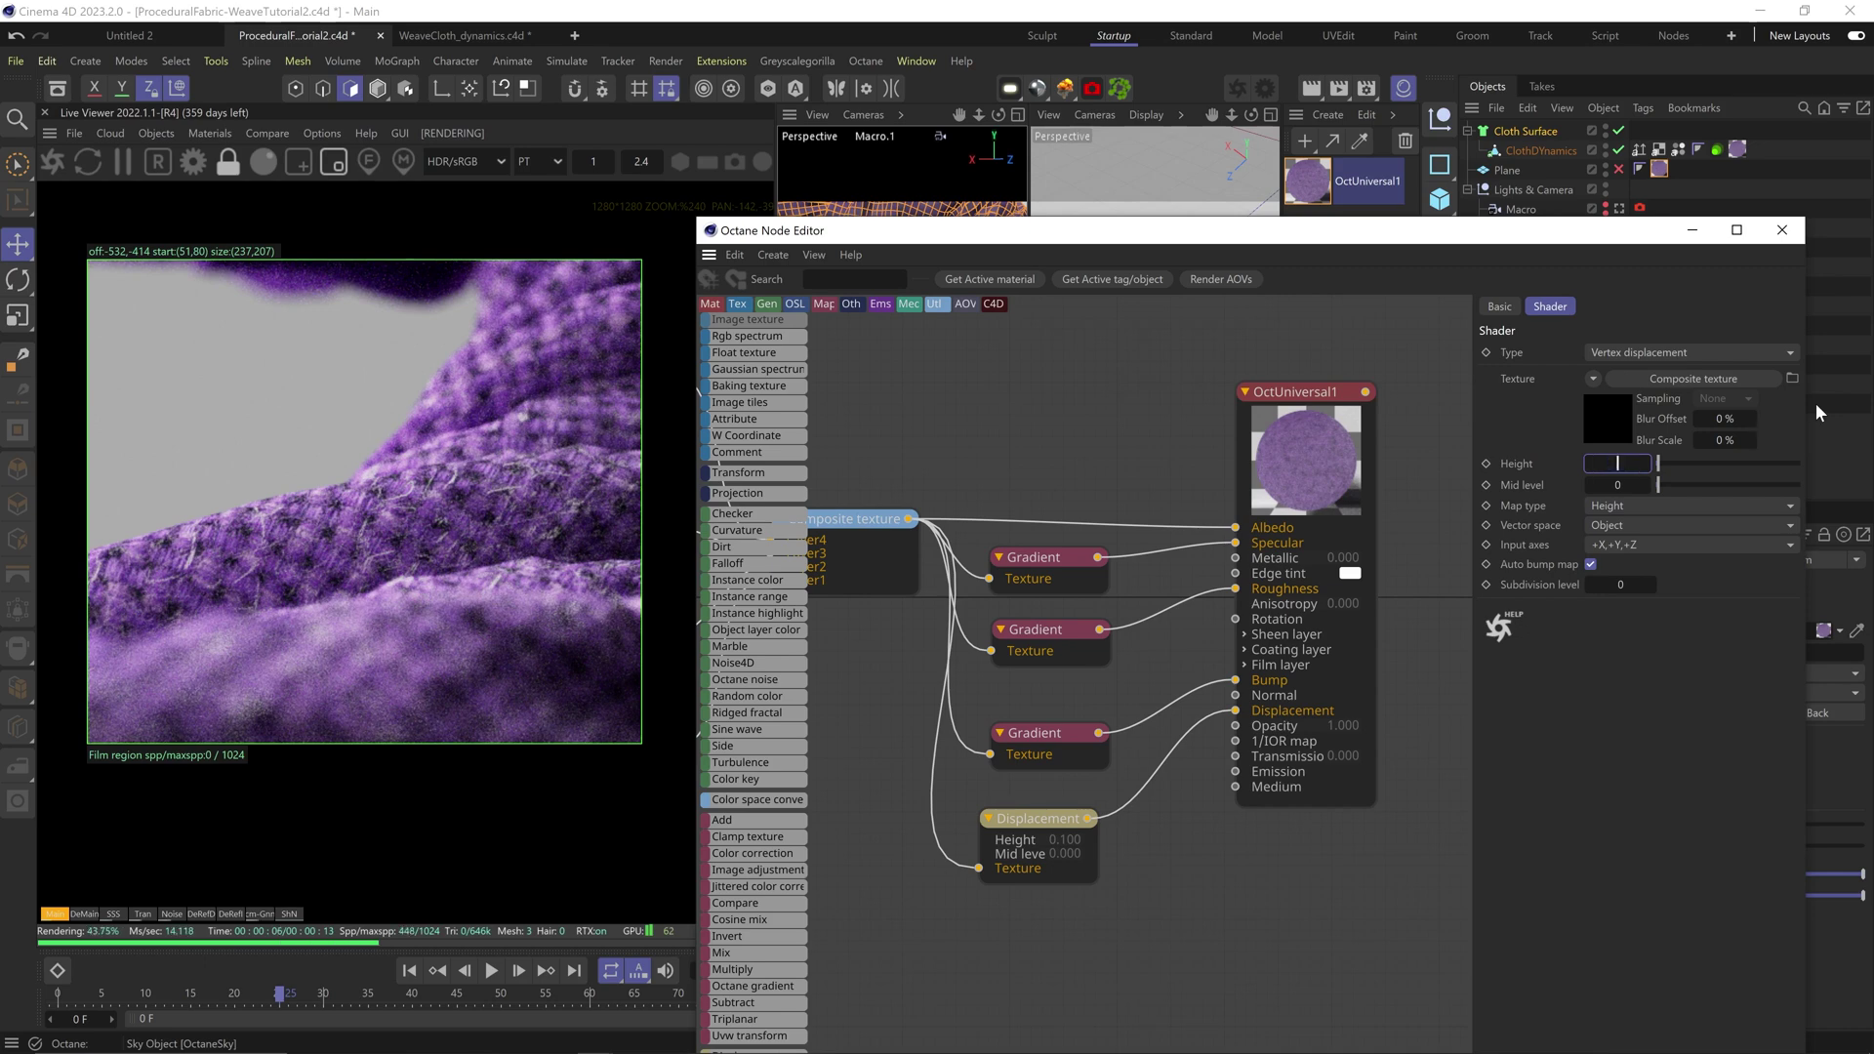
key(Return)
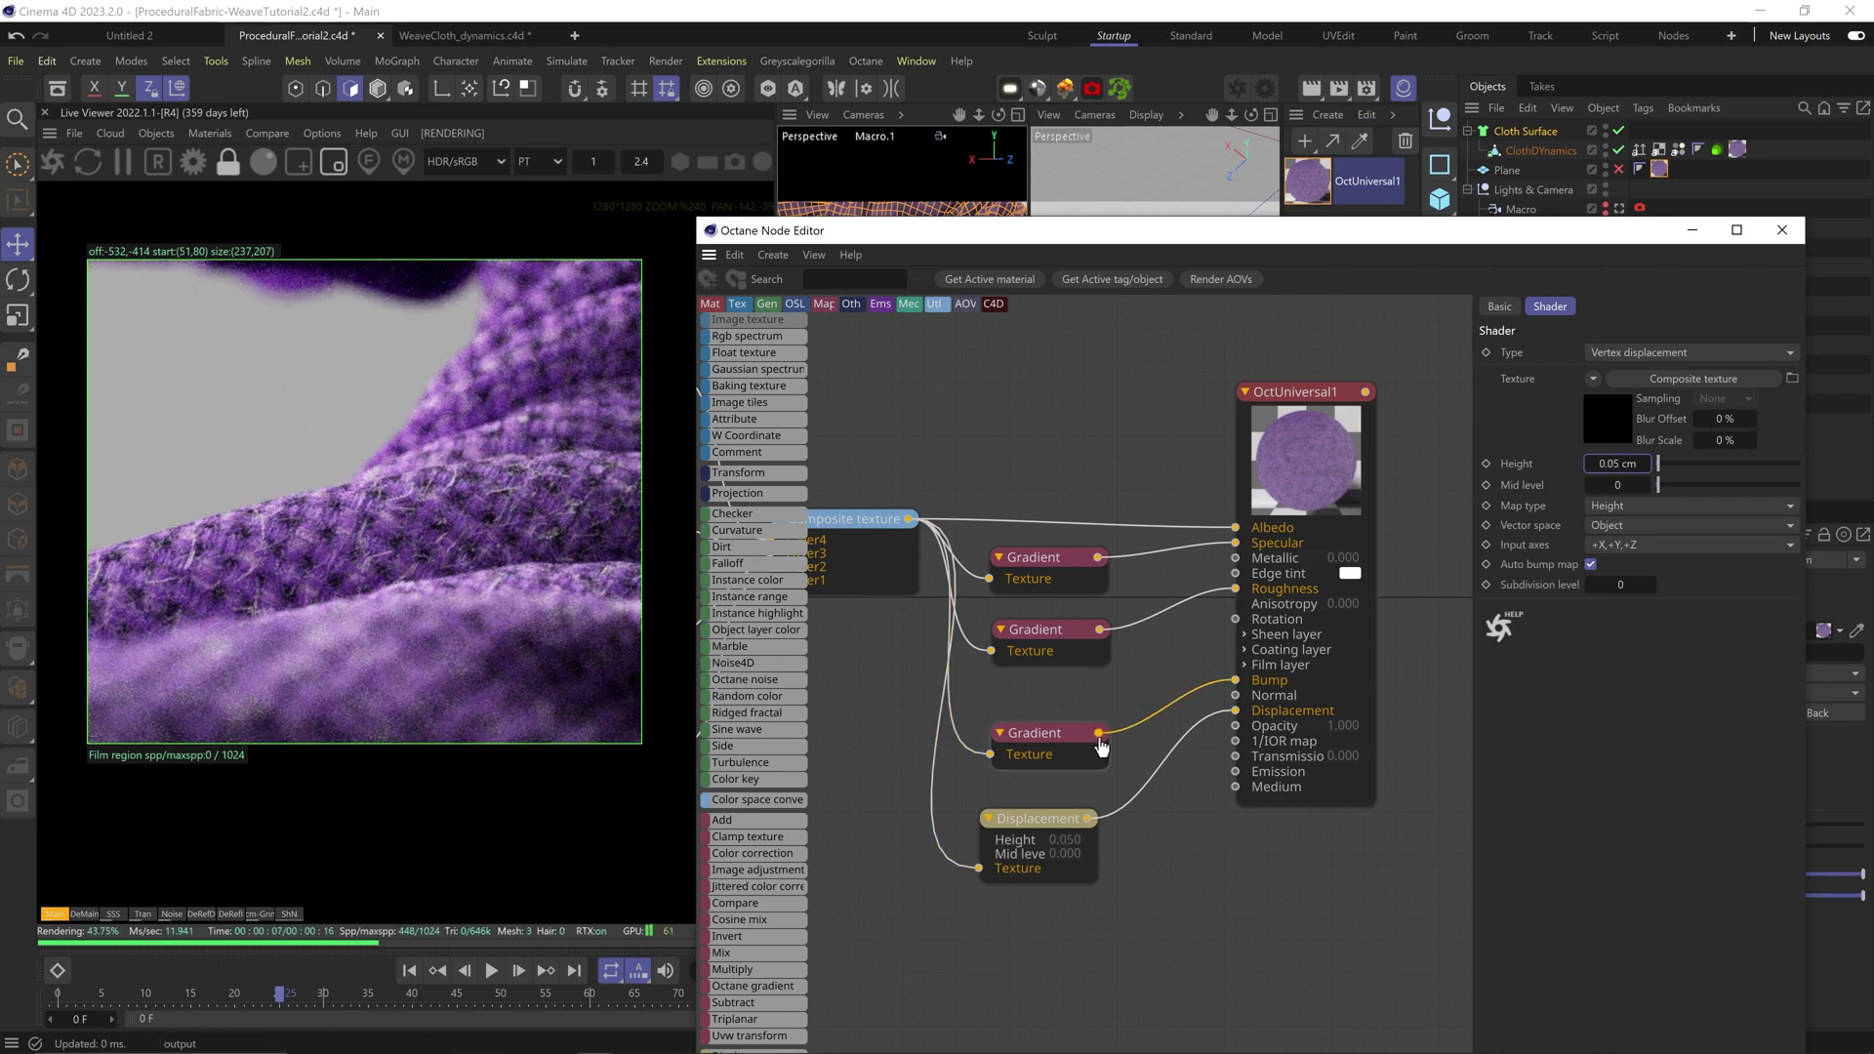
Step: Feed the bump Gradient into the Displacement texture and, in solo view, move its white knot to about a third of the ramp
click(1047, 742)
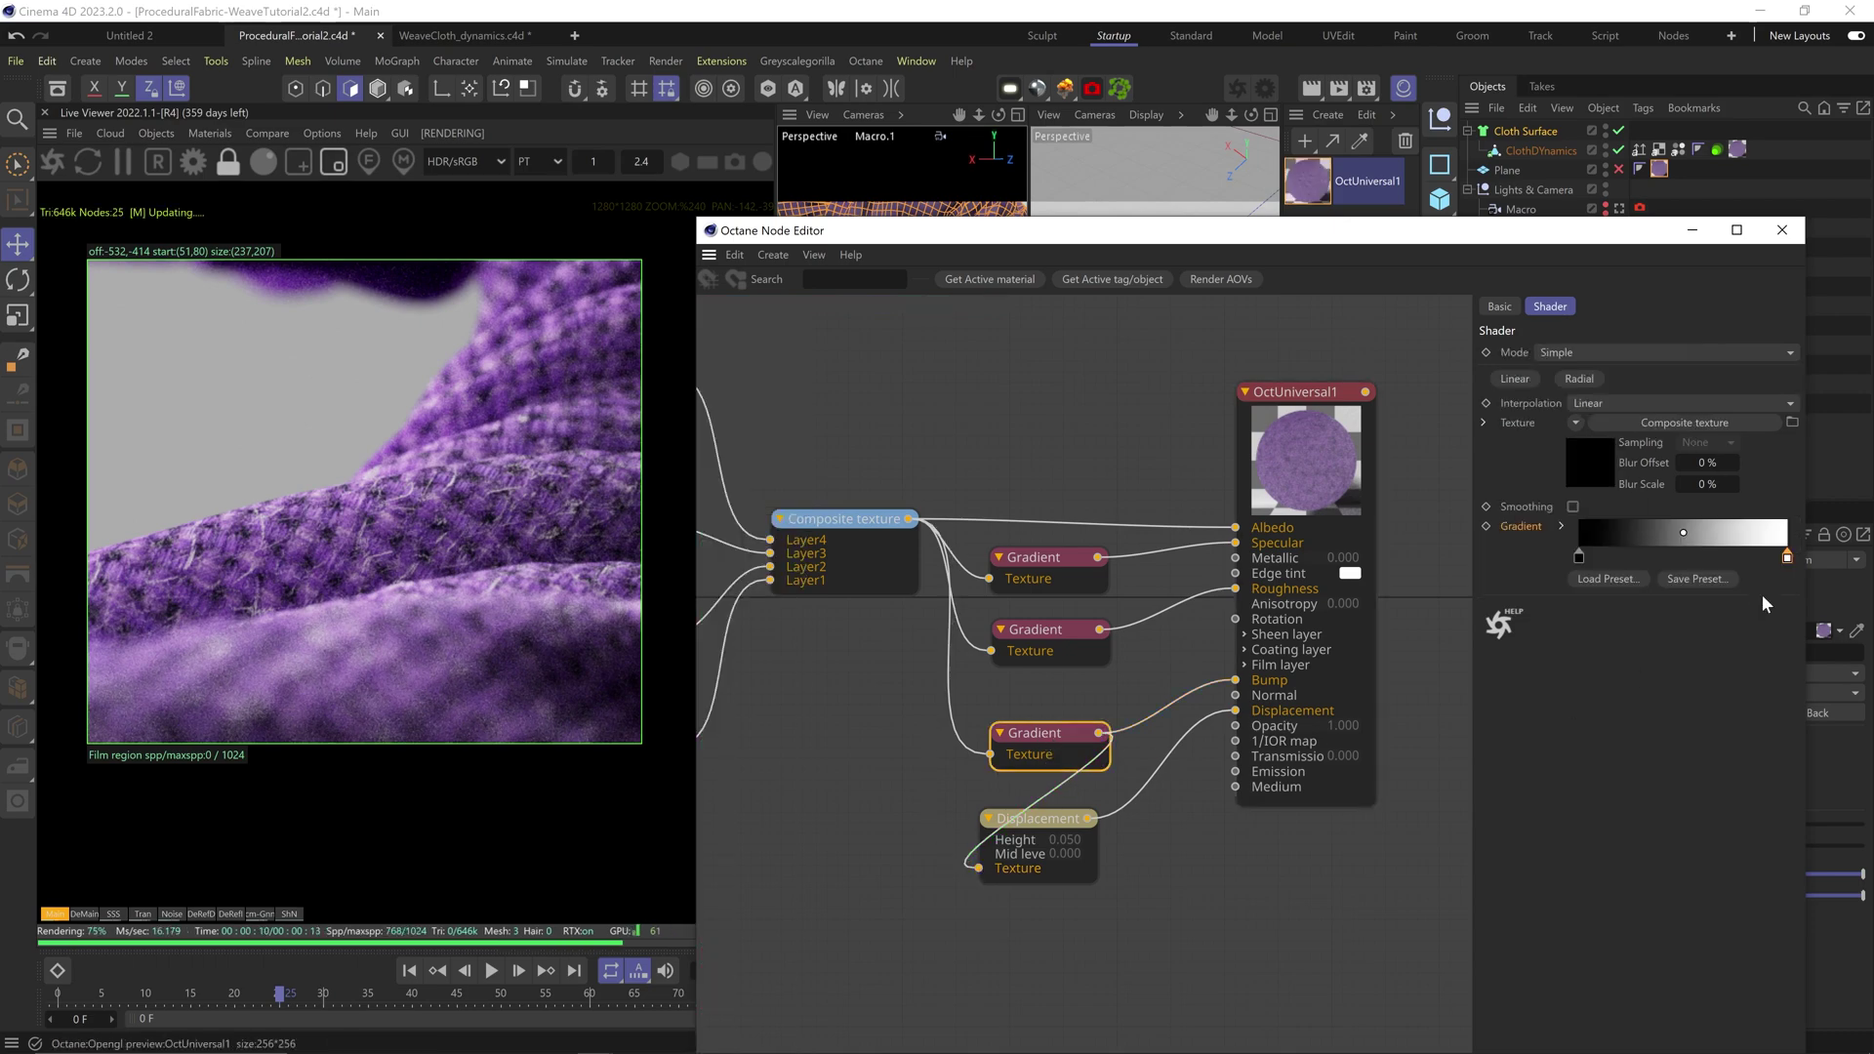
right_click(1042, 732)
click(1074, 765)
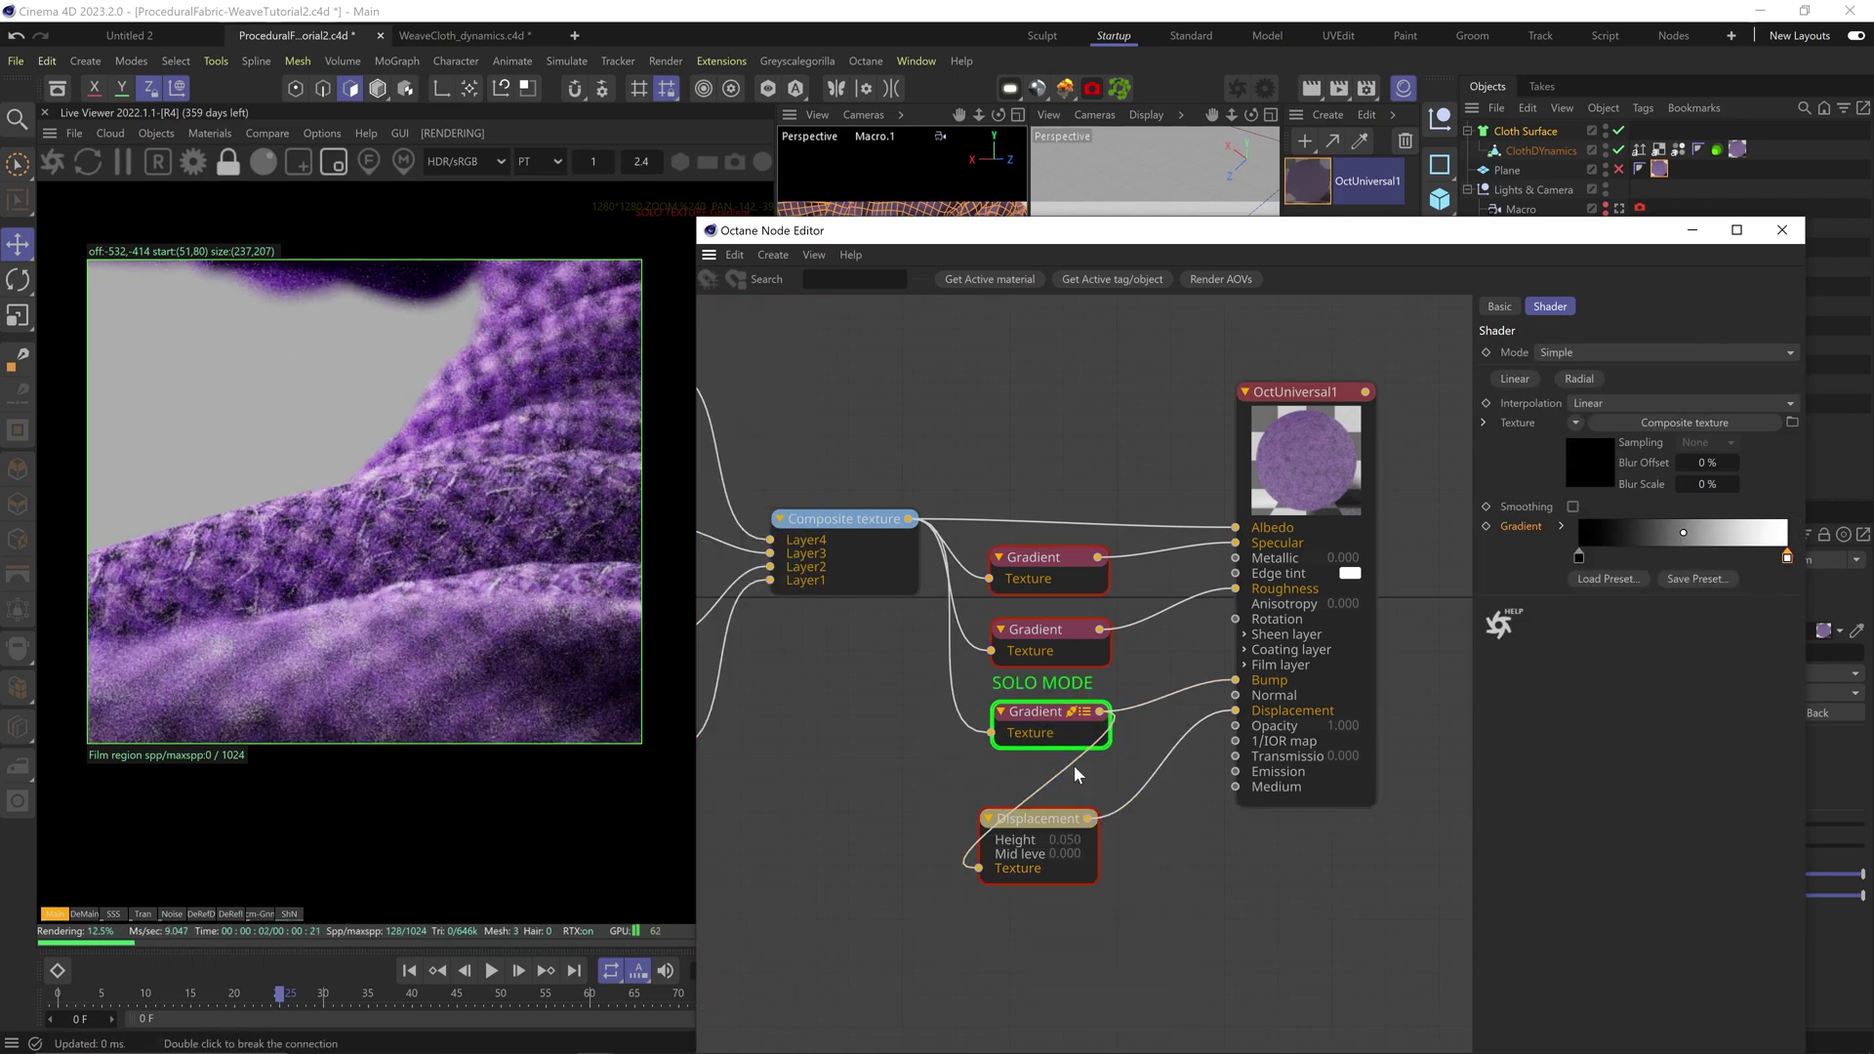
drag(1786, 558, 1654, 559)
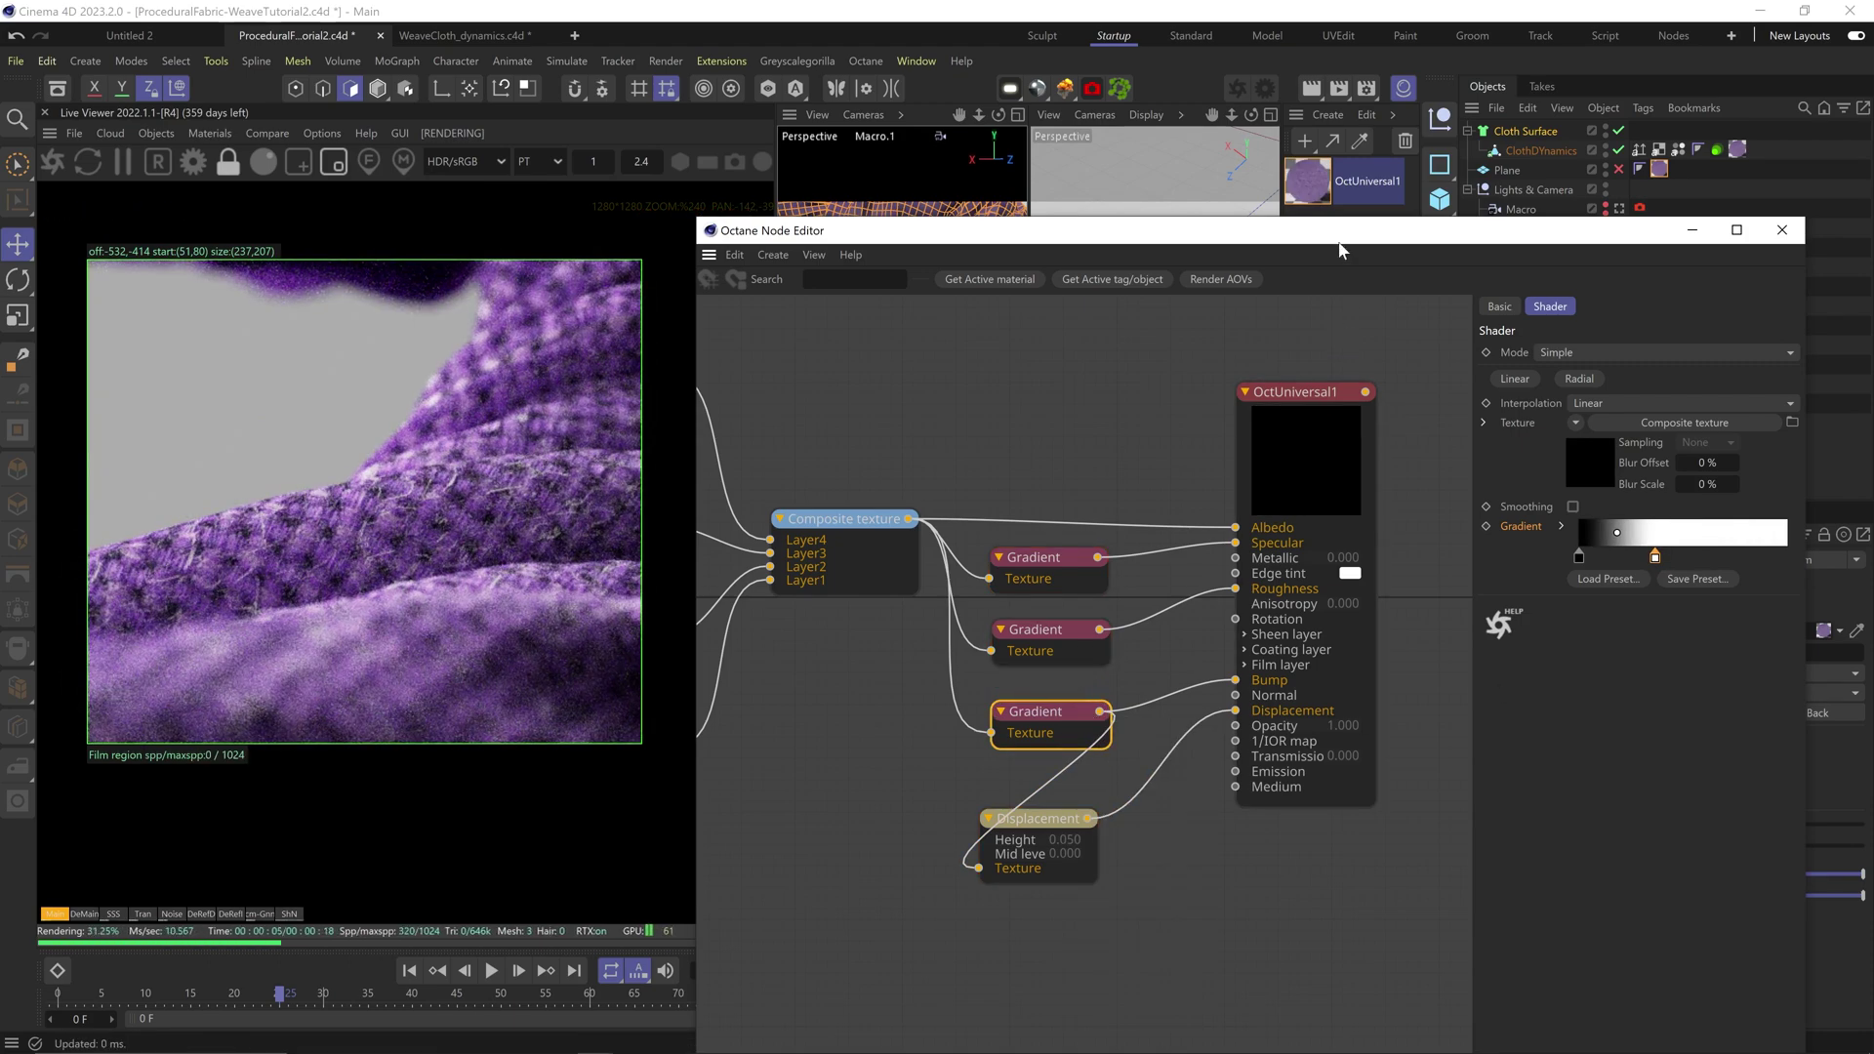
Step: Rename the material Weave1, duplicate it as Weave2, and make Weave1 the active material again
drag(1340, 246, 1351, 436)
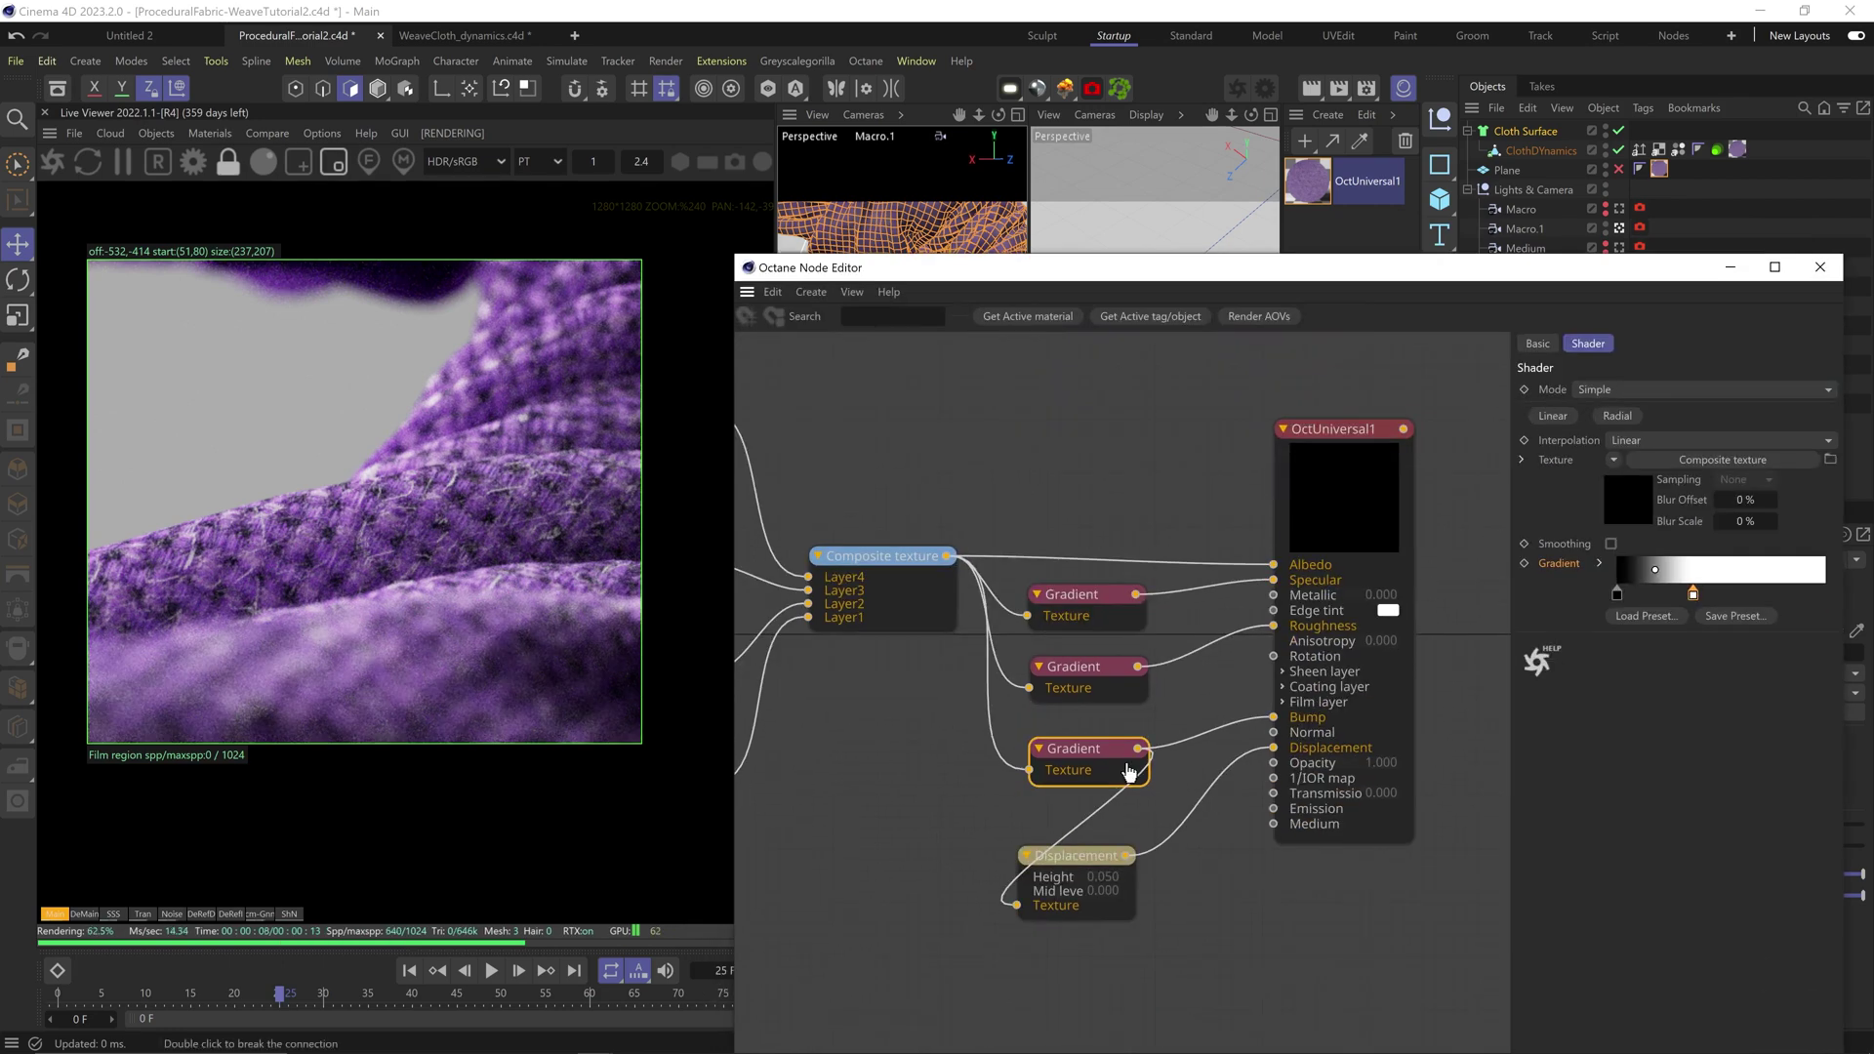
double_click(1357, 184)
text(Weave1)
ctrl+drag(1308, 182, 1308, 231)
double_click(1354, 230)
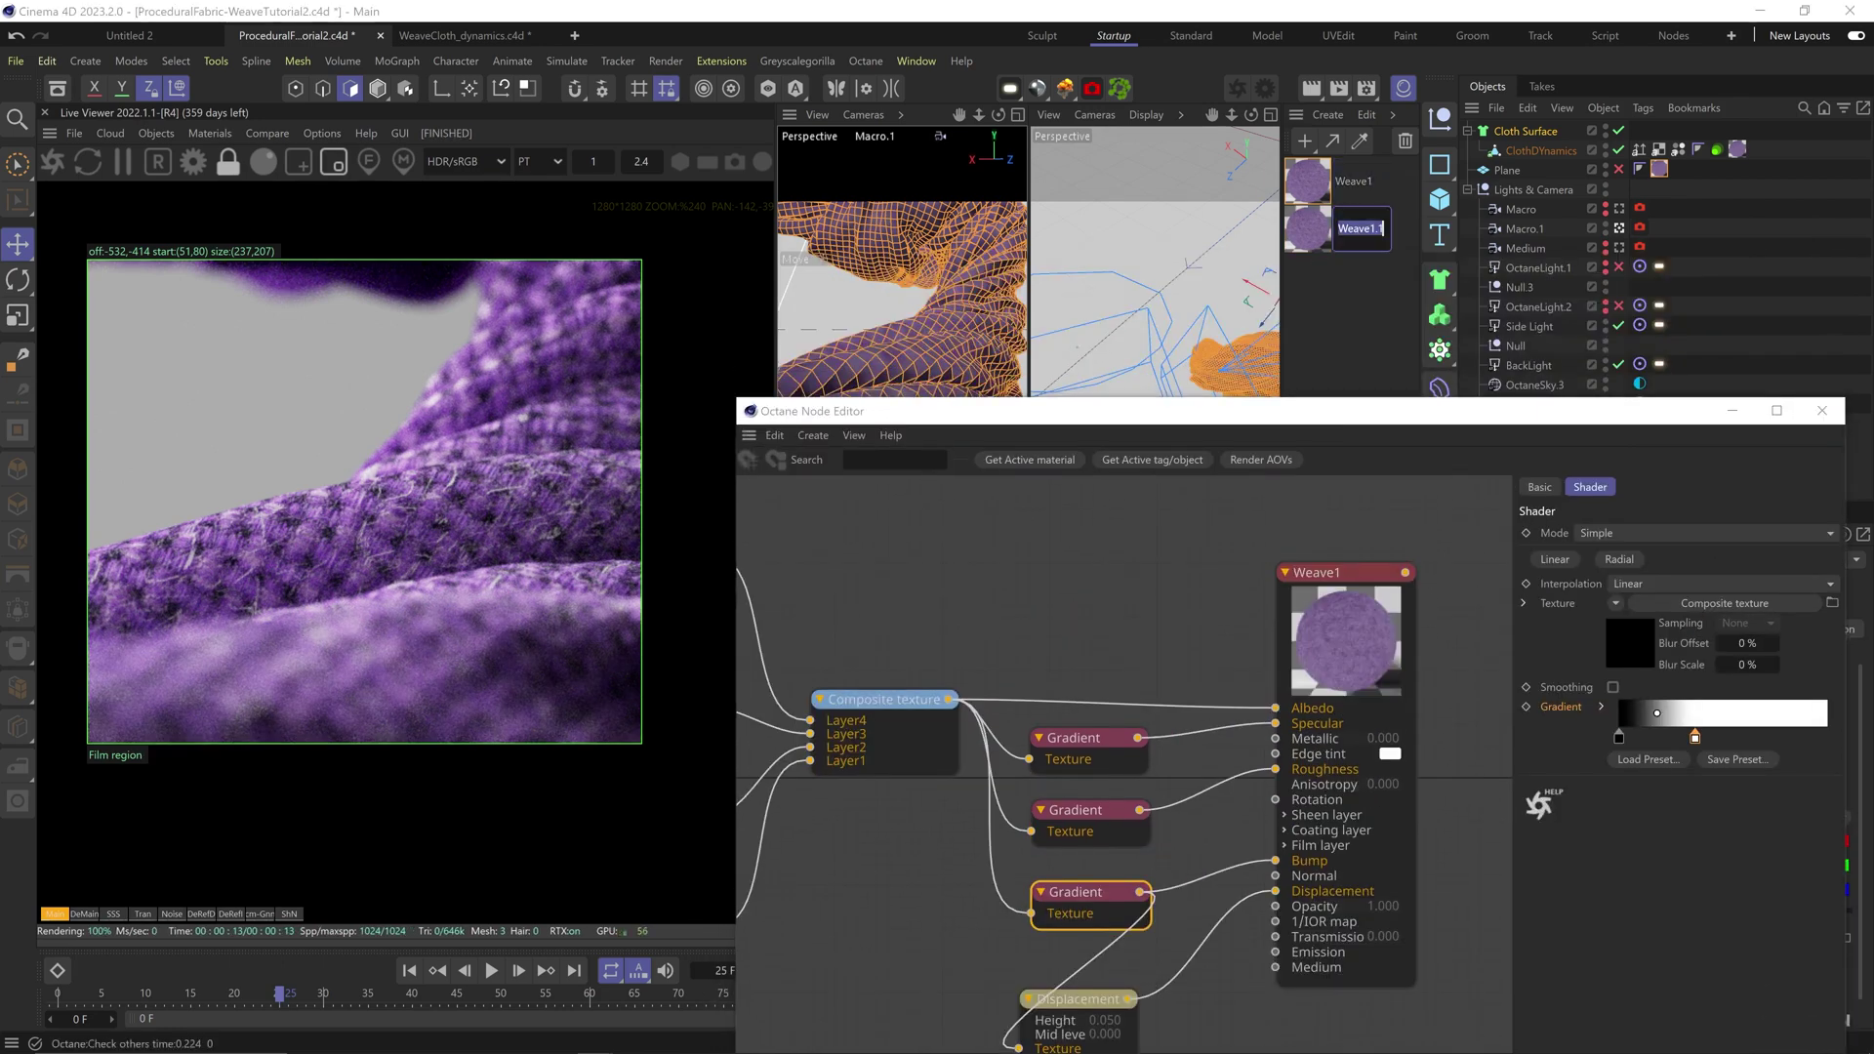
text(Weave2)
click(1307, 181)
Step: Set the weave OSL Texture's Width to about 0.364 and preview the node in solo mode
middle_drag(987, 795, 1445, 722)
click(1073, 665)
scroll(1803, 918, down, 2)
click(1803, 909)
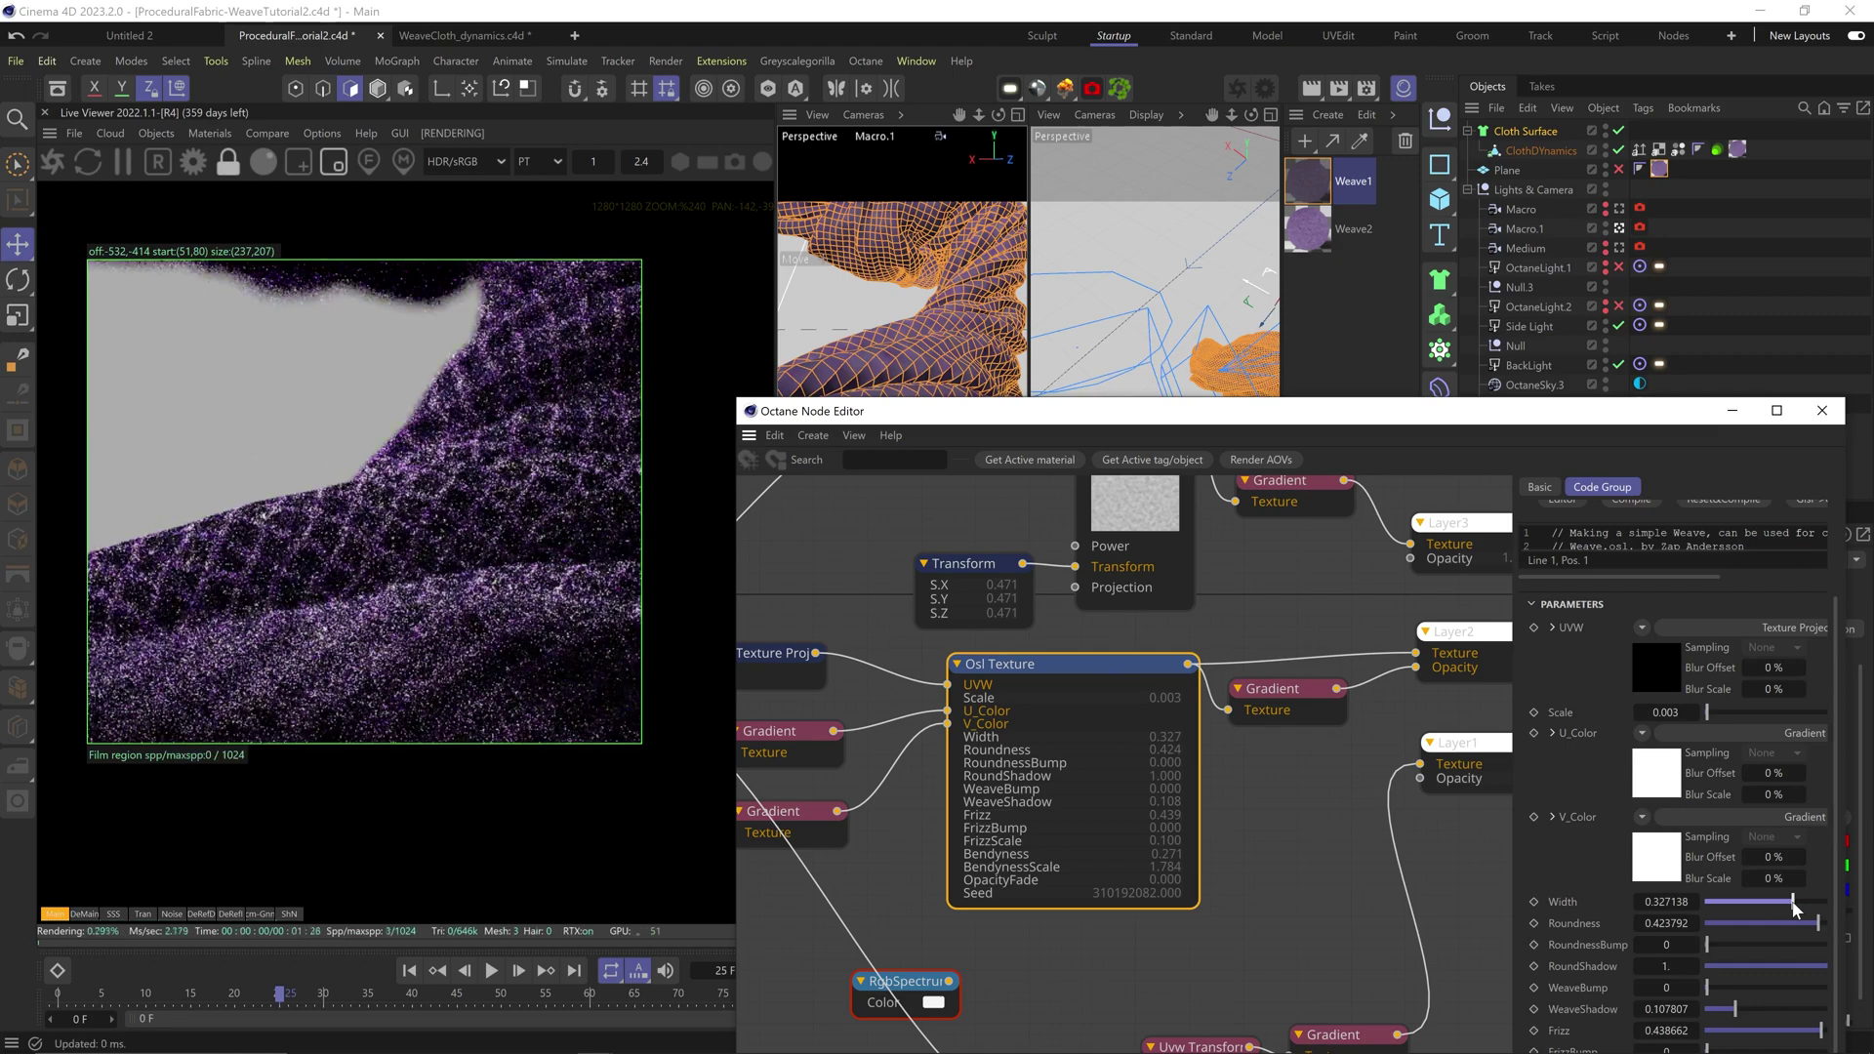
right_click(1070, 670)
click(1141, 734)
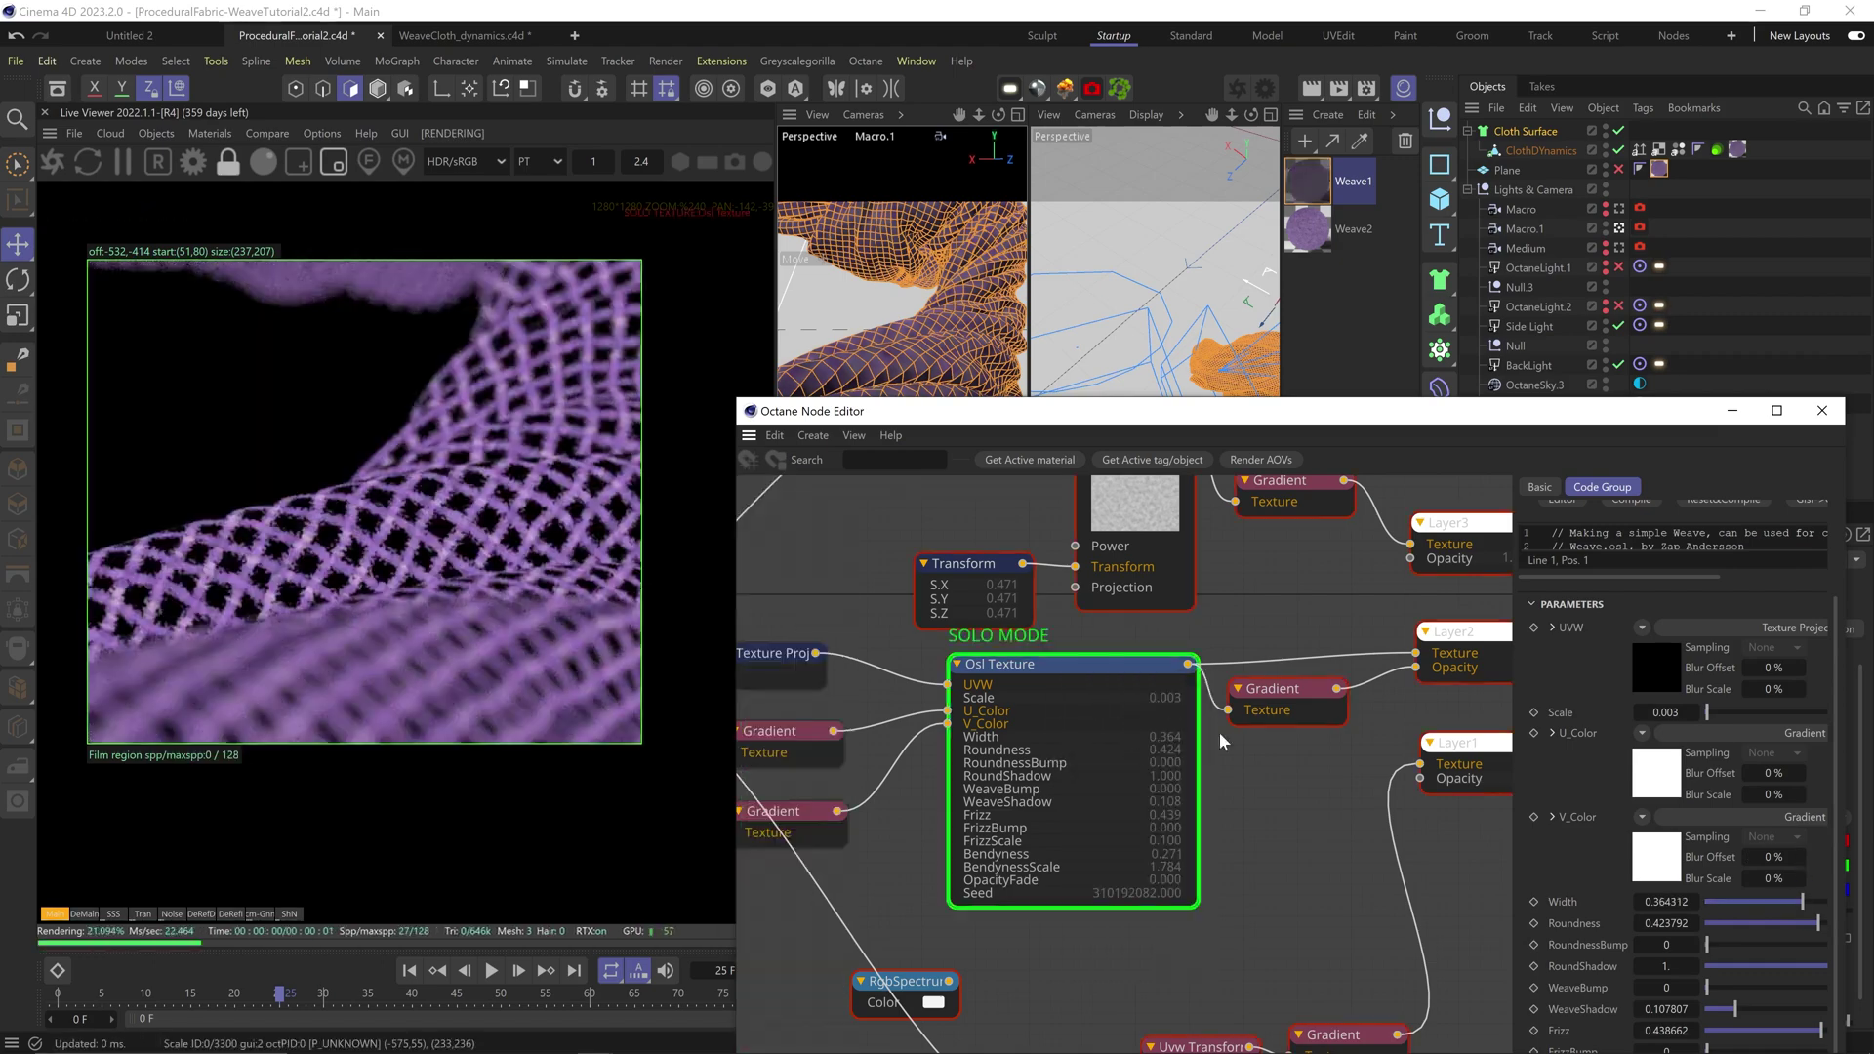
Step: Reduce the weave OSL Texture's Frizz to about 0.149 and raise its Bendyness to about 0.327
drag(1610, 411, 1619, 258)
click(1763, 879)
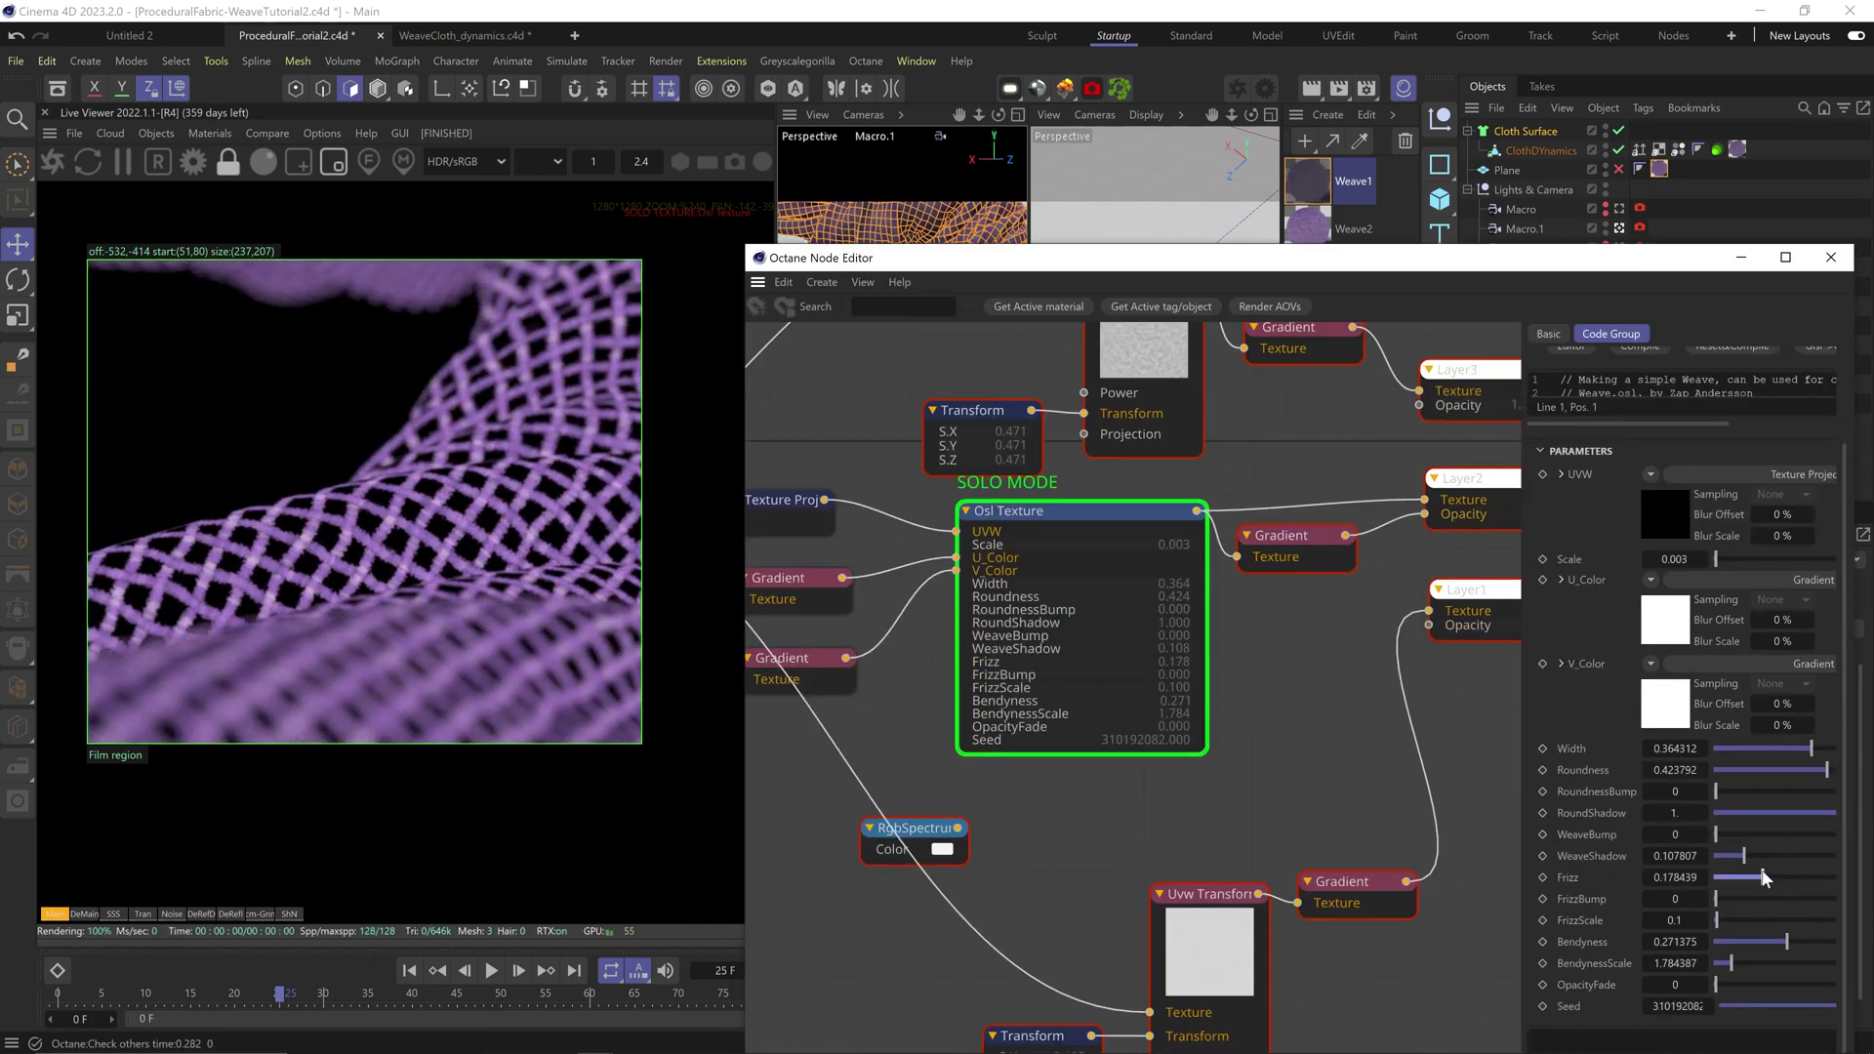
scroll(508, 606, up, 5)
click(1767, 877)
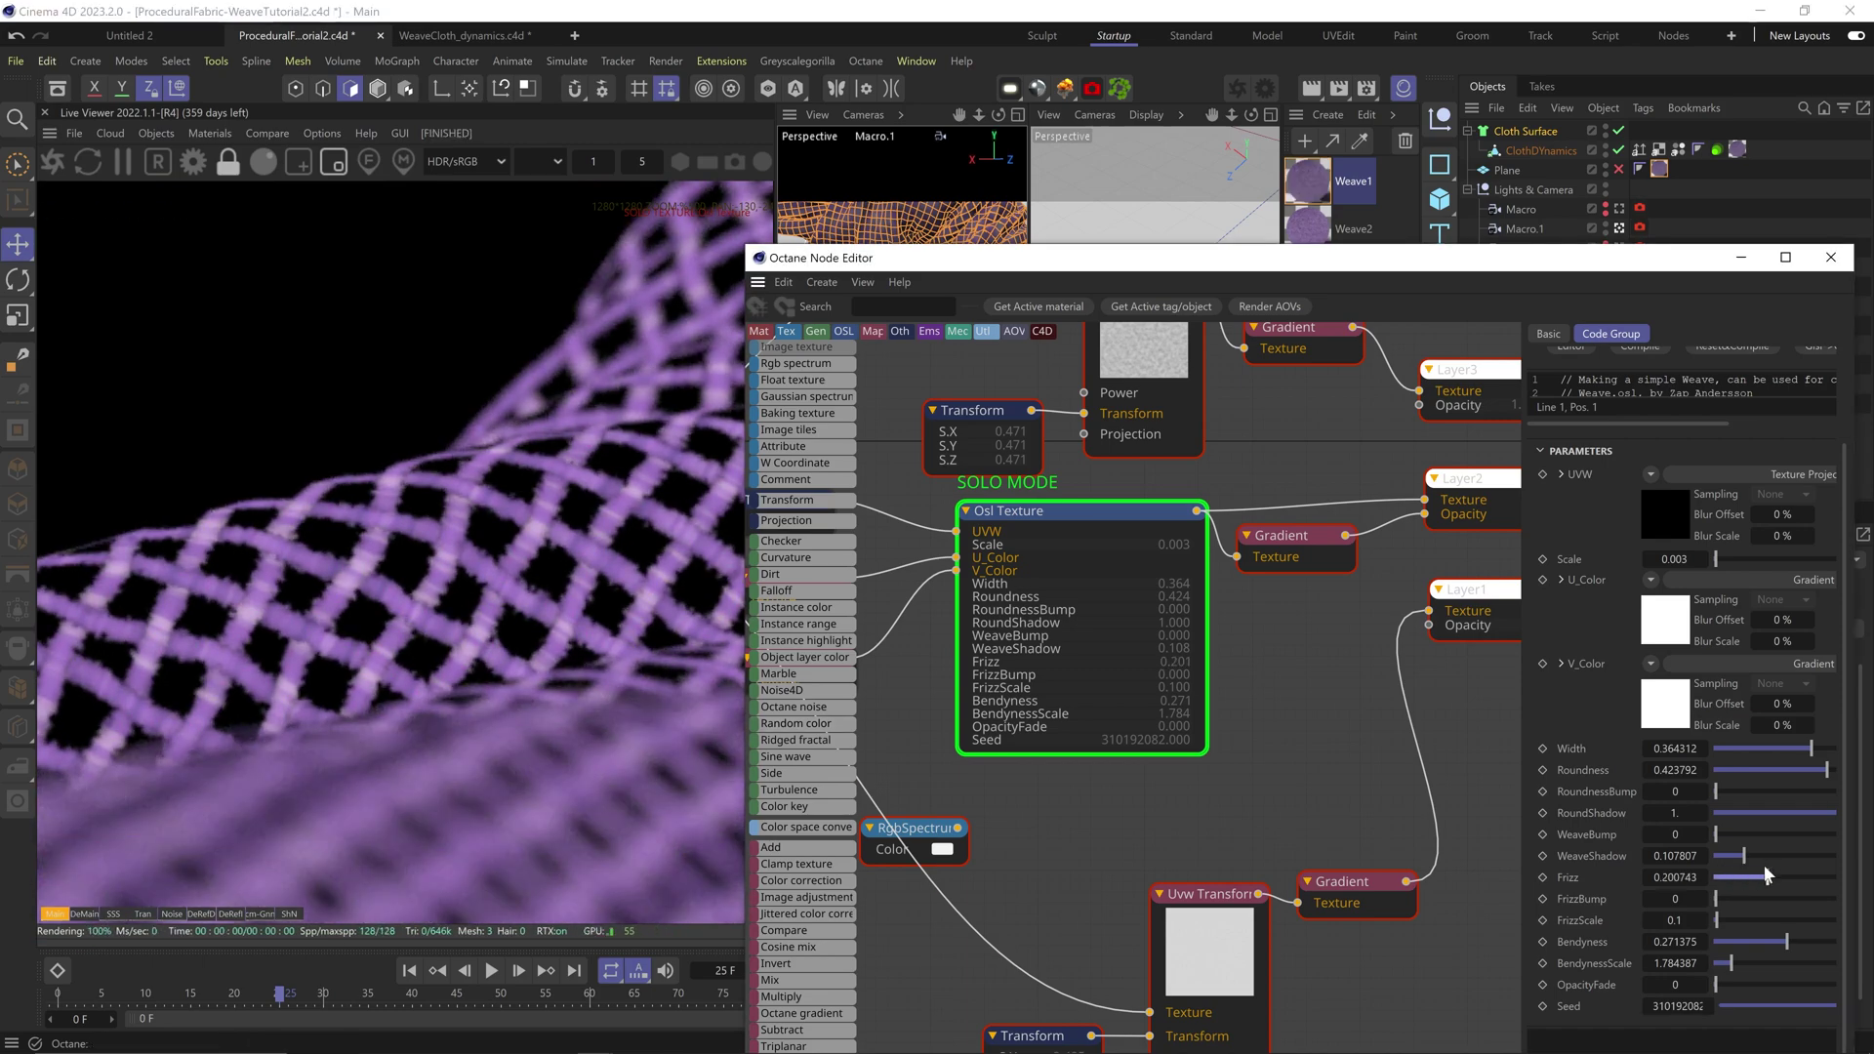
click(1801, 943)
Step: Solo the Composite texture and move the Scratches Gradient's black knot inward from the dark end
middle_drag(1425, 703, 986, 830)
middle_drag(1452, 732, 1343, 670)
right_click(1241, 436)
click(1283, 585)
middle_drag(791, 603, 1050, 946)
click(1009, 543)
drag(1631, 588, 1666, 587)
Step: Preview Layer2's opacity Gradient in solo, then solo Layer1's purple Gradient and reposition its middle and dark end knots
middle_drag(1211, 893, 1283, 595)
right_click(1073, 644)
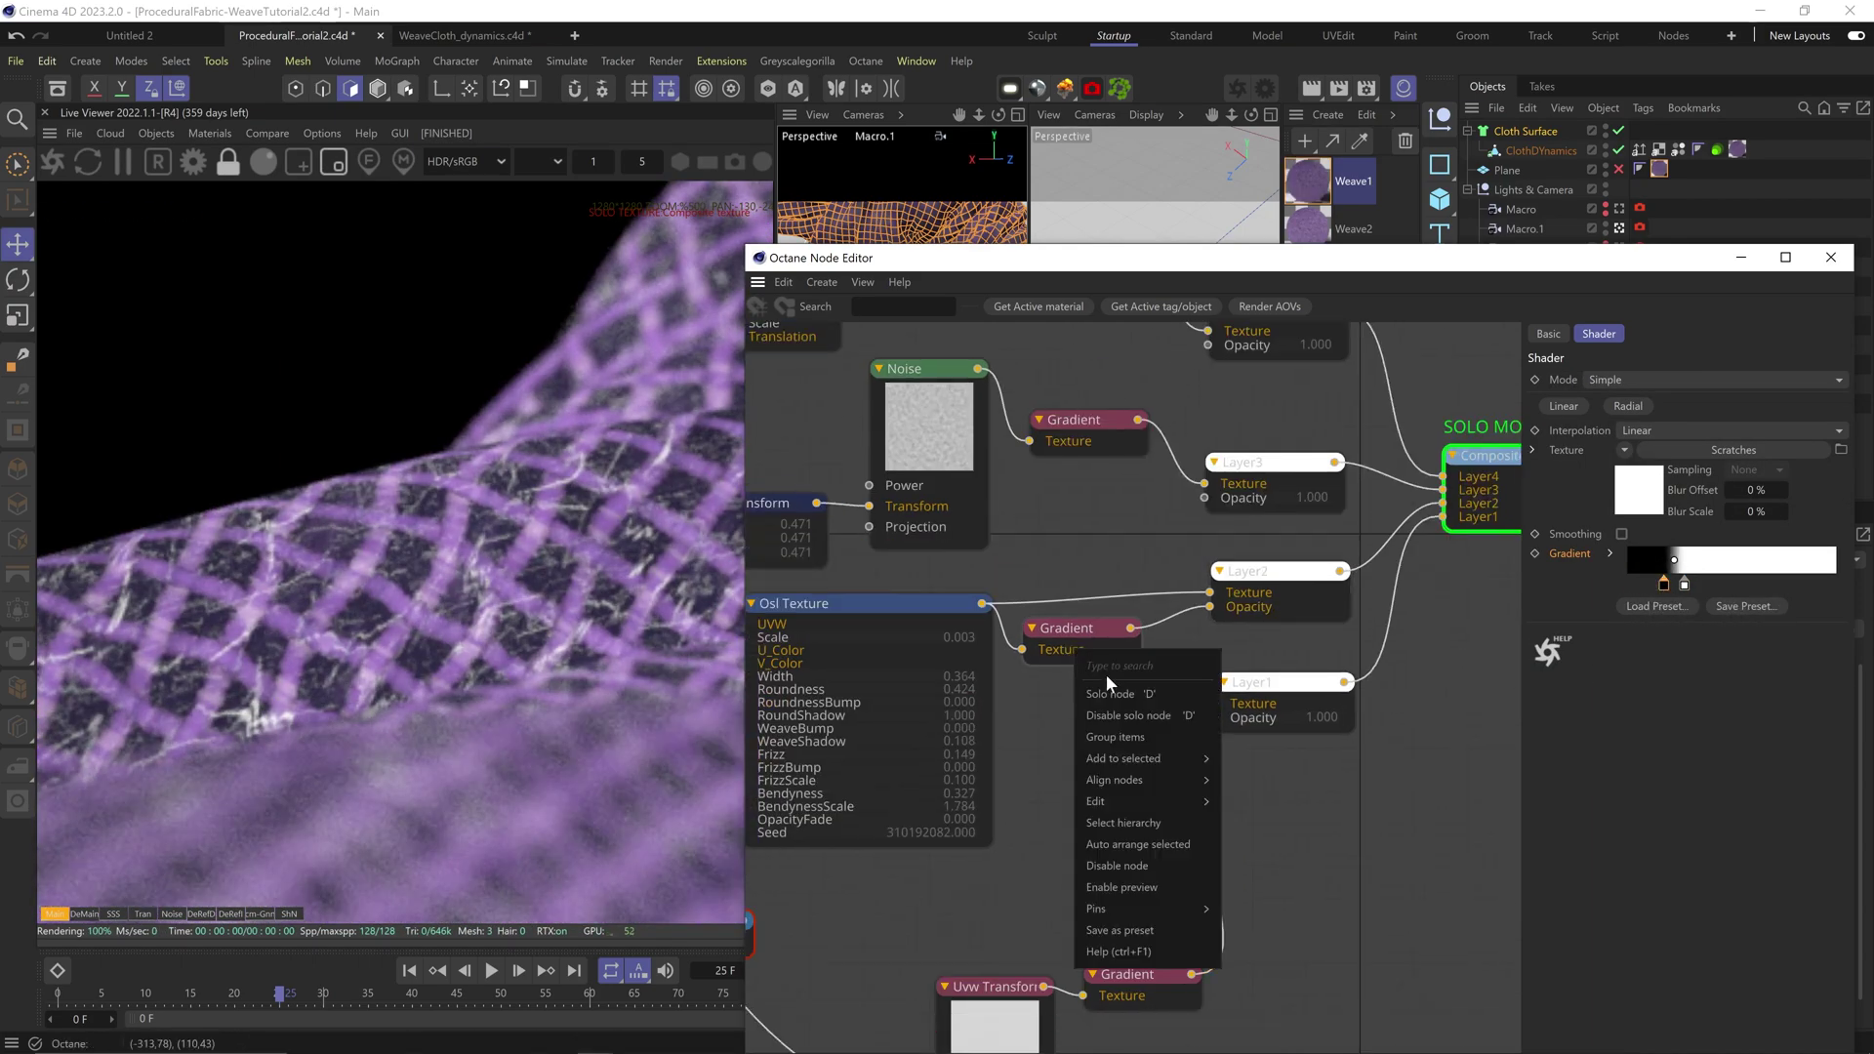
click(1112, 699)
right_click(1112, 808)
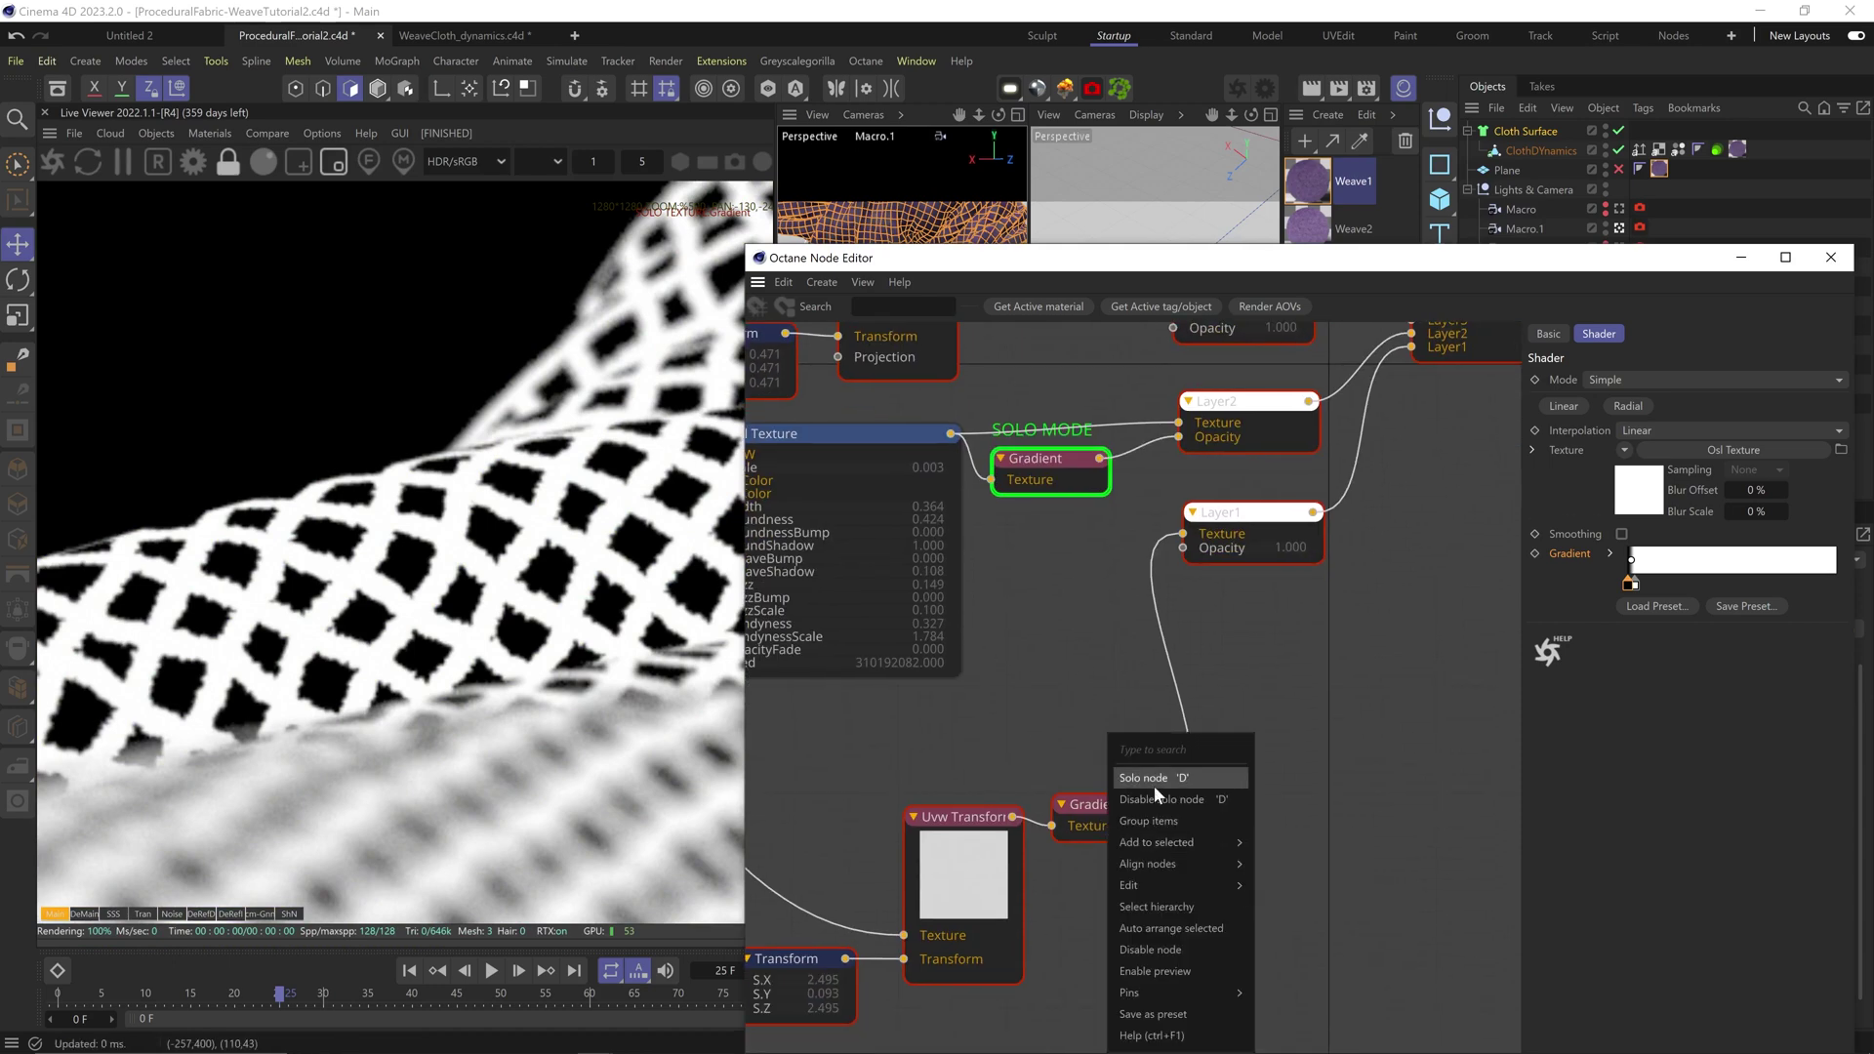
click(1153, 787)
drag(1778, 586, 1693, 587)
drag(1731, 586, 1795, 588)
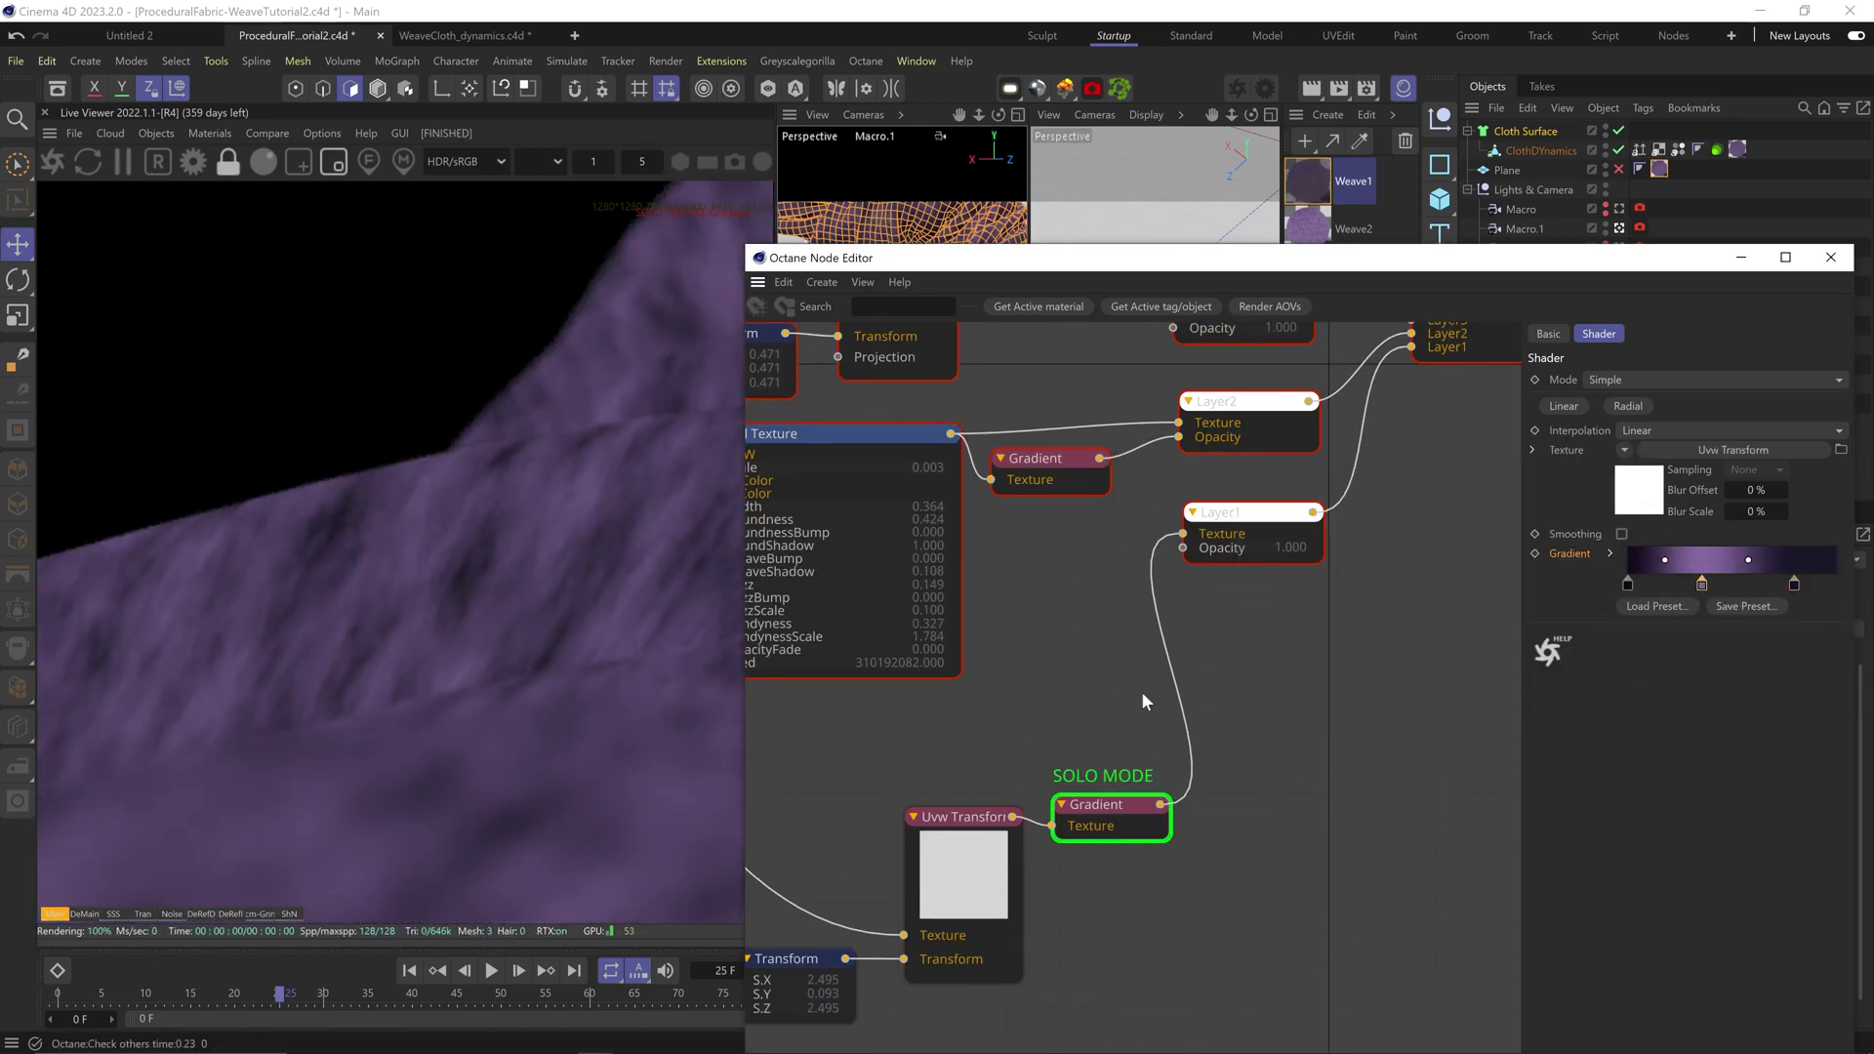
Step: Lock the aspect ratio of the UVW Transform's Transform node, scale it to about 0.258 in X, and turn off solo mode
middle_drag(1143, 694, 1300, 578)
click(970, 838)
click(1654, 544)
click(1746, 563)
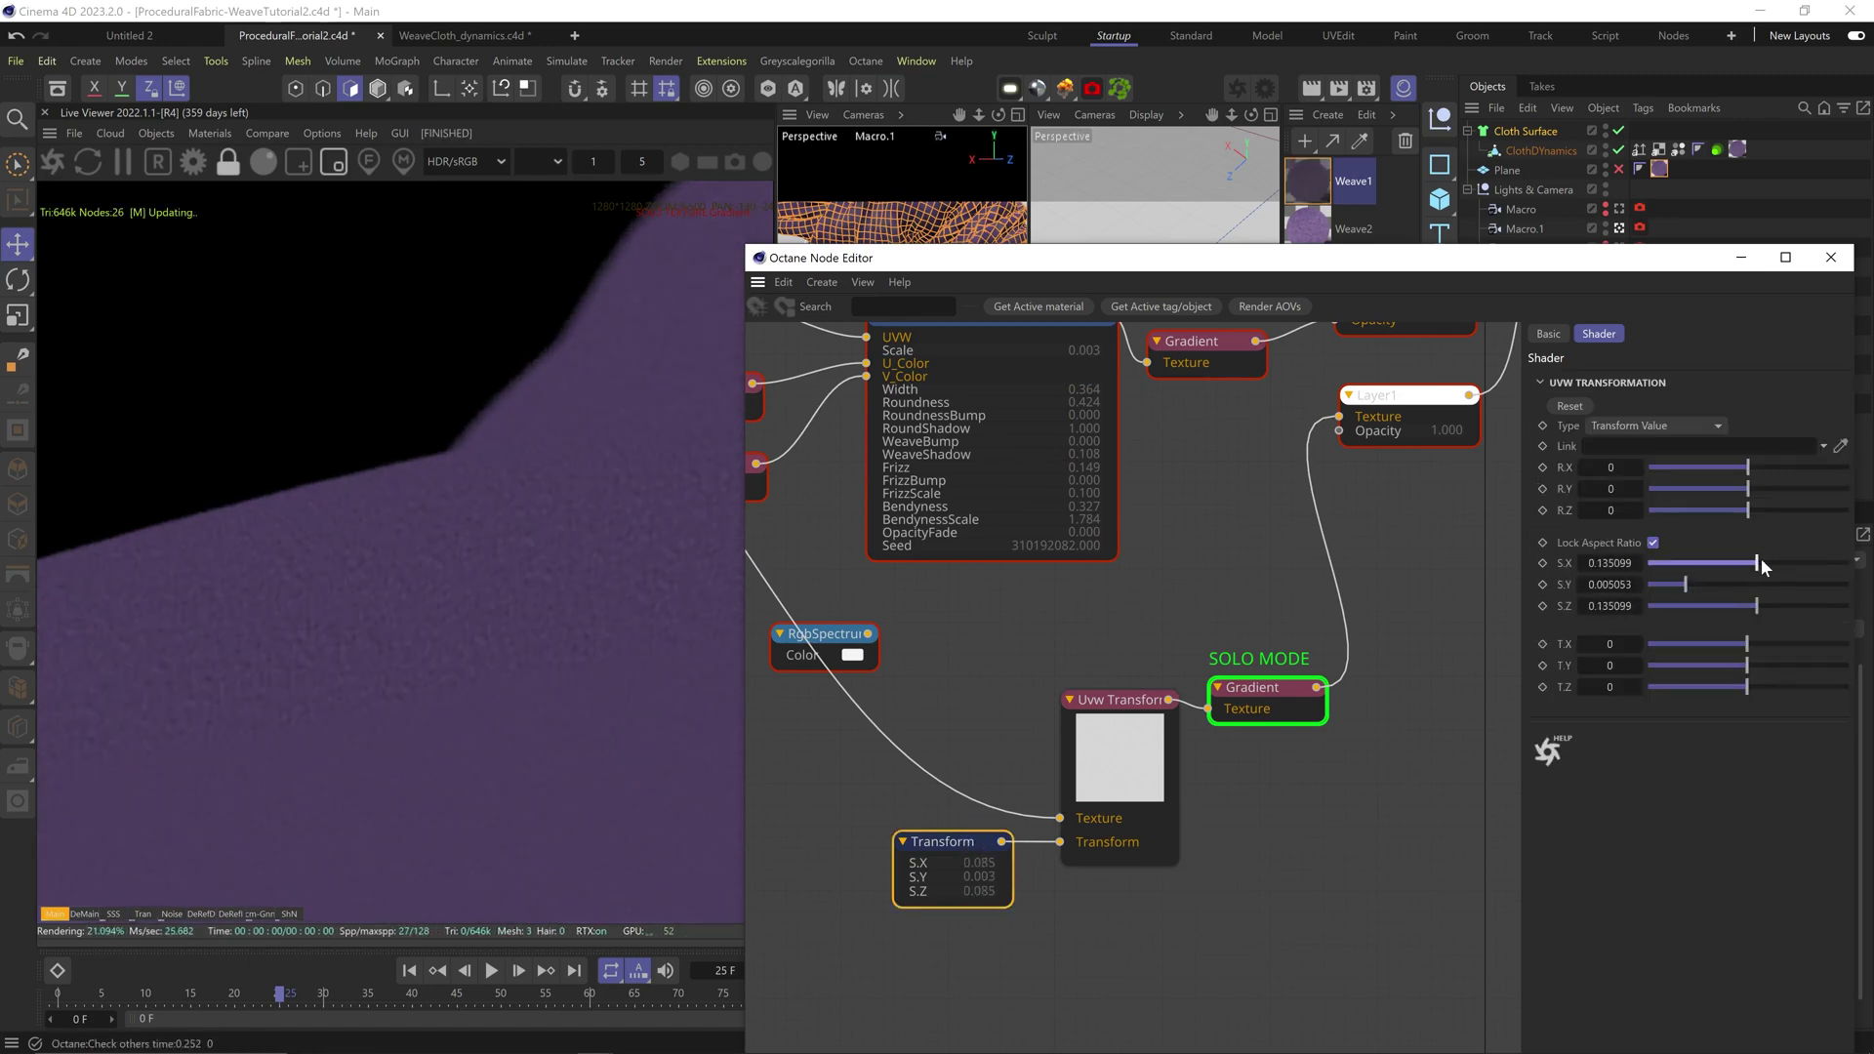
drag(1761, 563, 1773, 564)
right_click(1292, 691)
click(1326, 742)
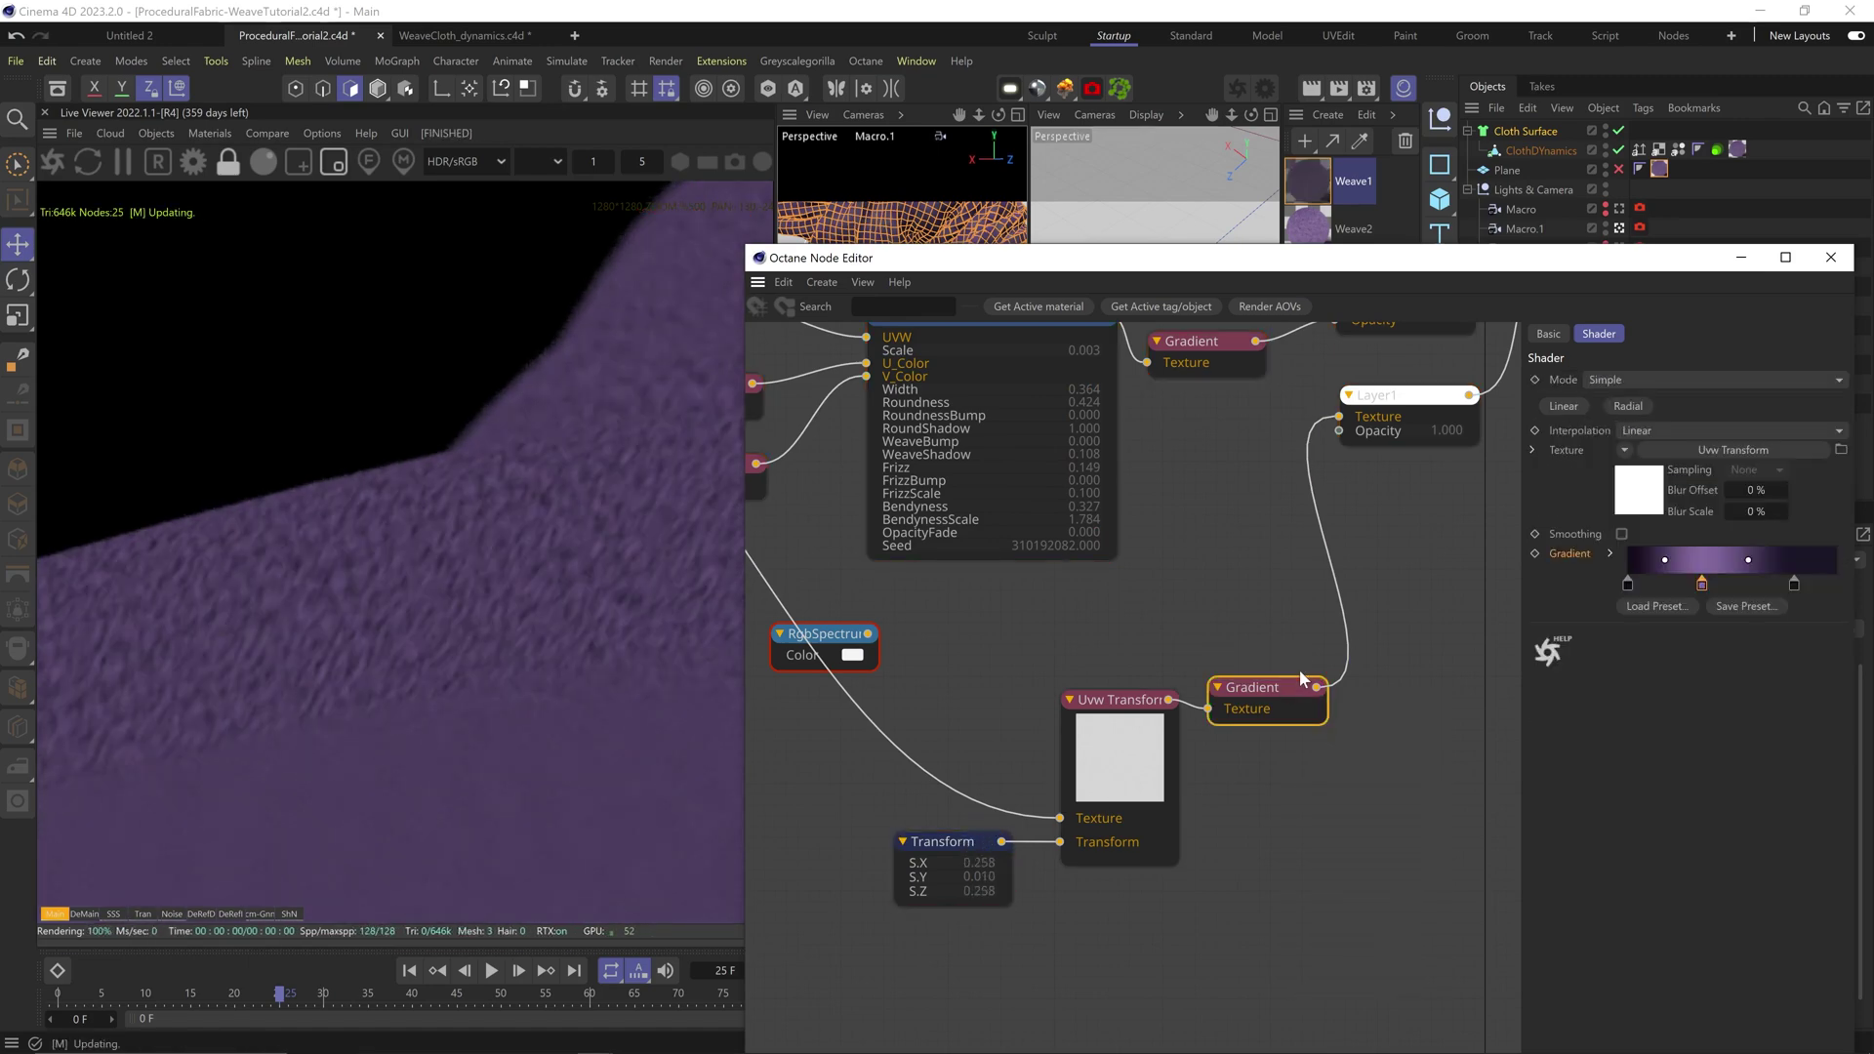
Step: Turn off the live render region and reframe the render on the wider fabric folds
scroll(523, 661, down, 5)
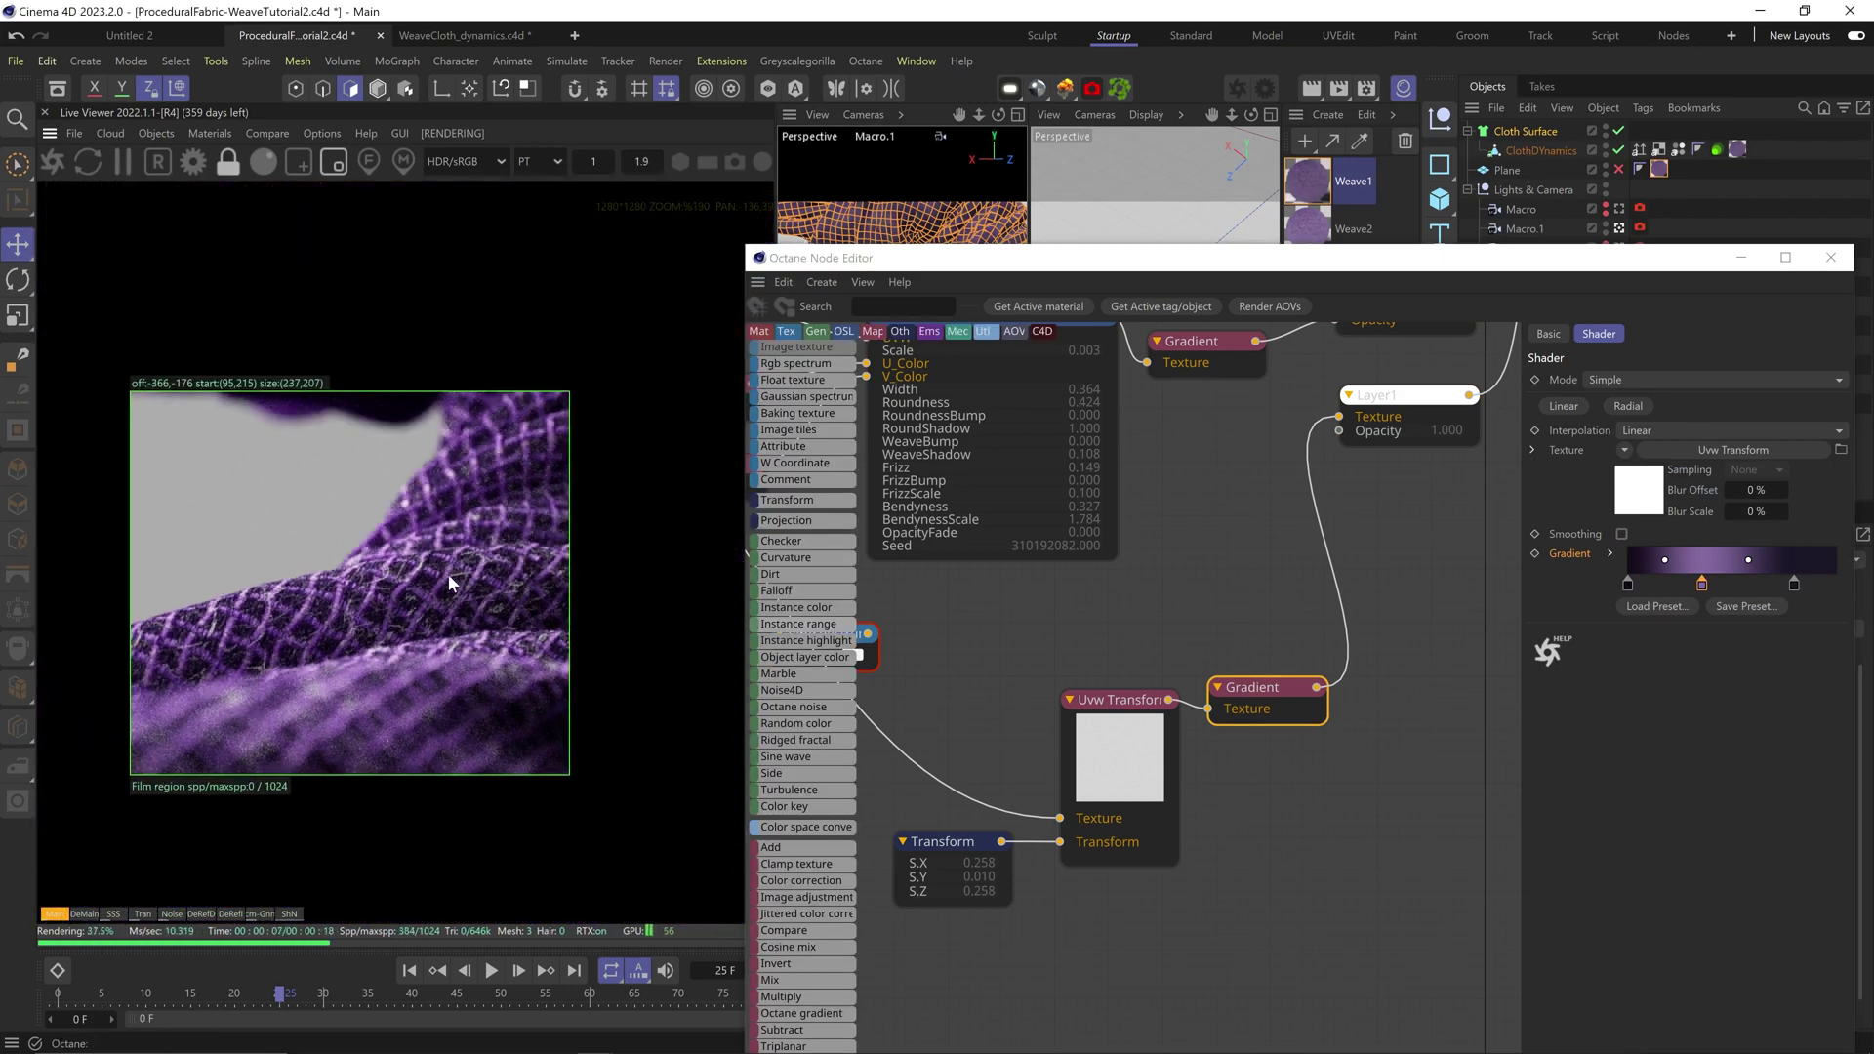
middle_drag(523, 661, 582, 644)
click(334, 161)
scroll(468, 576, down, 5)
middle_drag(478, 586, 441, 627)
Step: Try a Scale of 0.0015 on the weave OSL Texture and reduce it further to 0.001
middle_drag(1071, 636, 1207, 787)
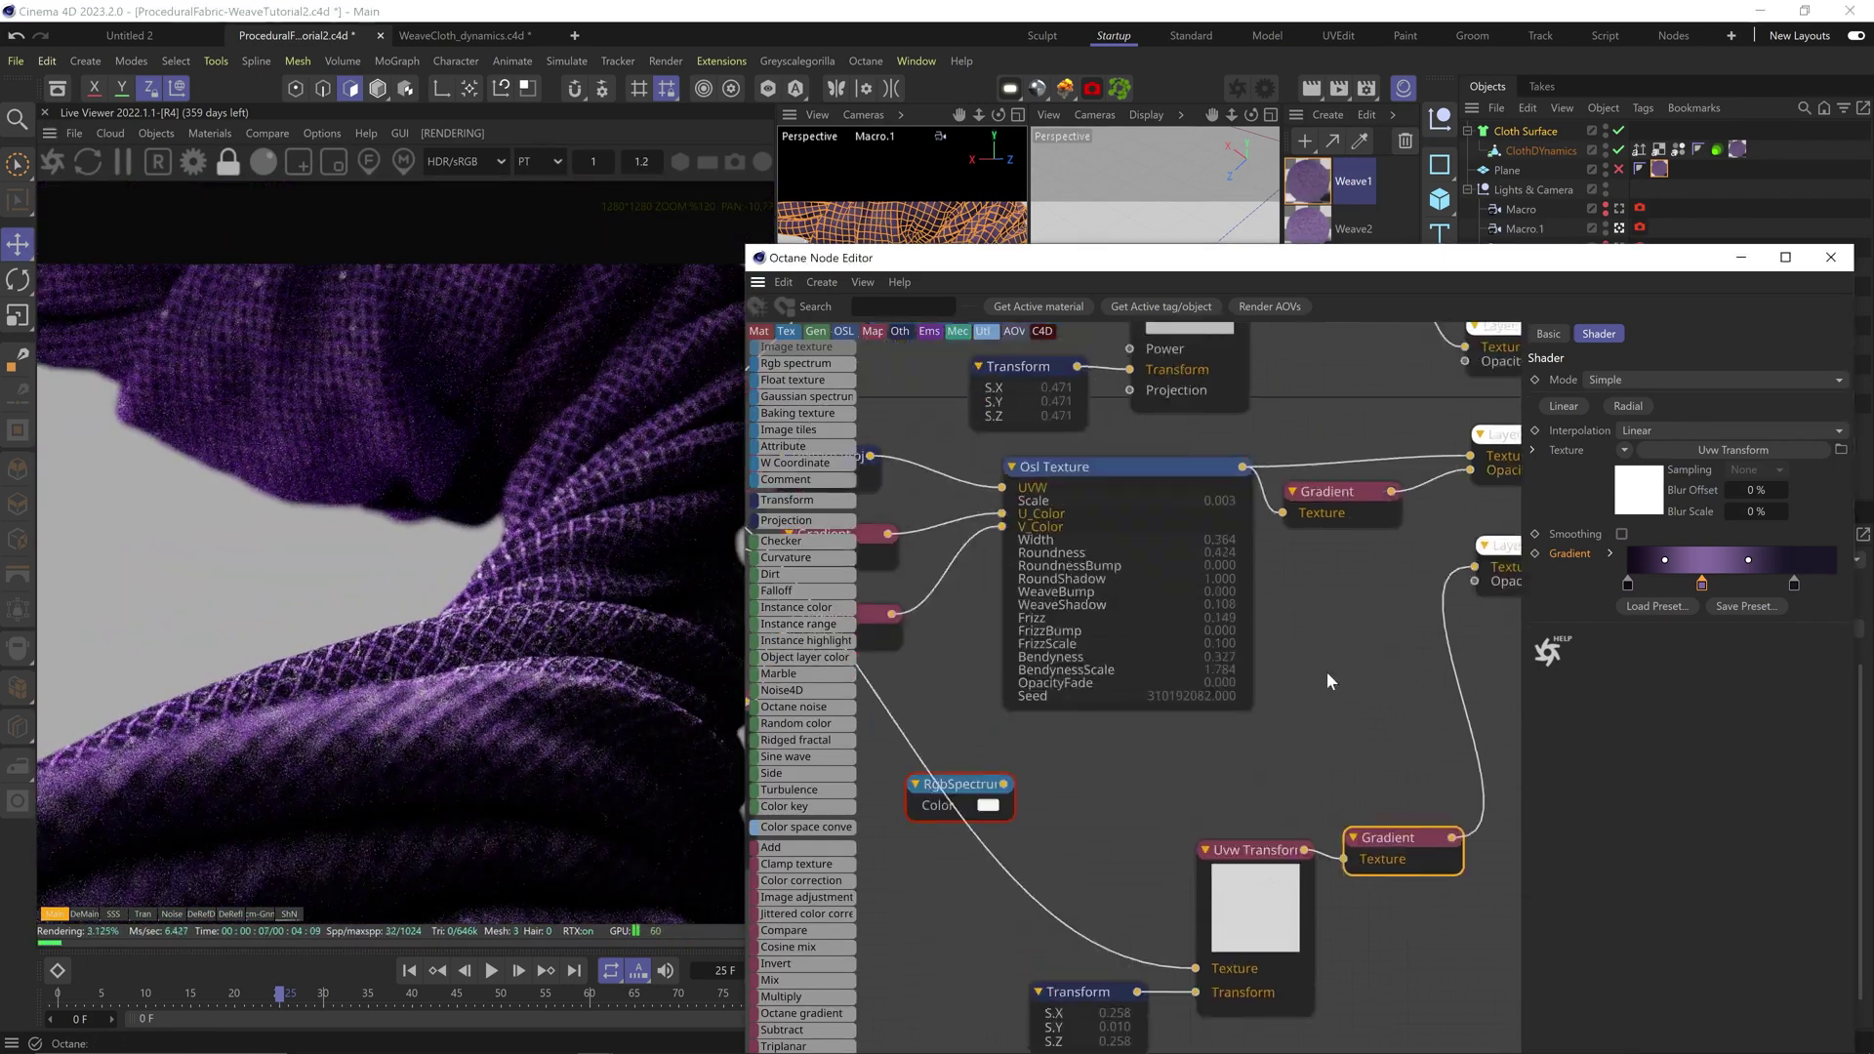
click(1112, 466)
double_click(1674, 669)
text(0.0015)
key(Return)
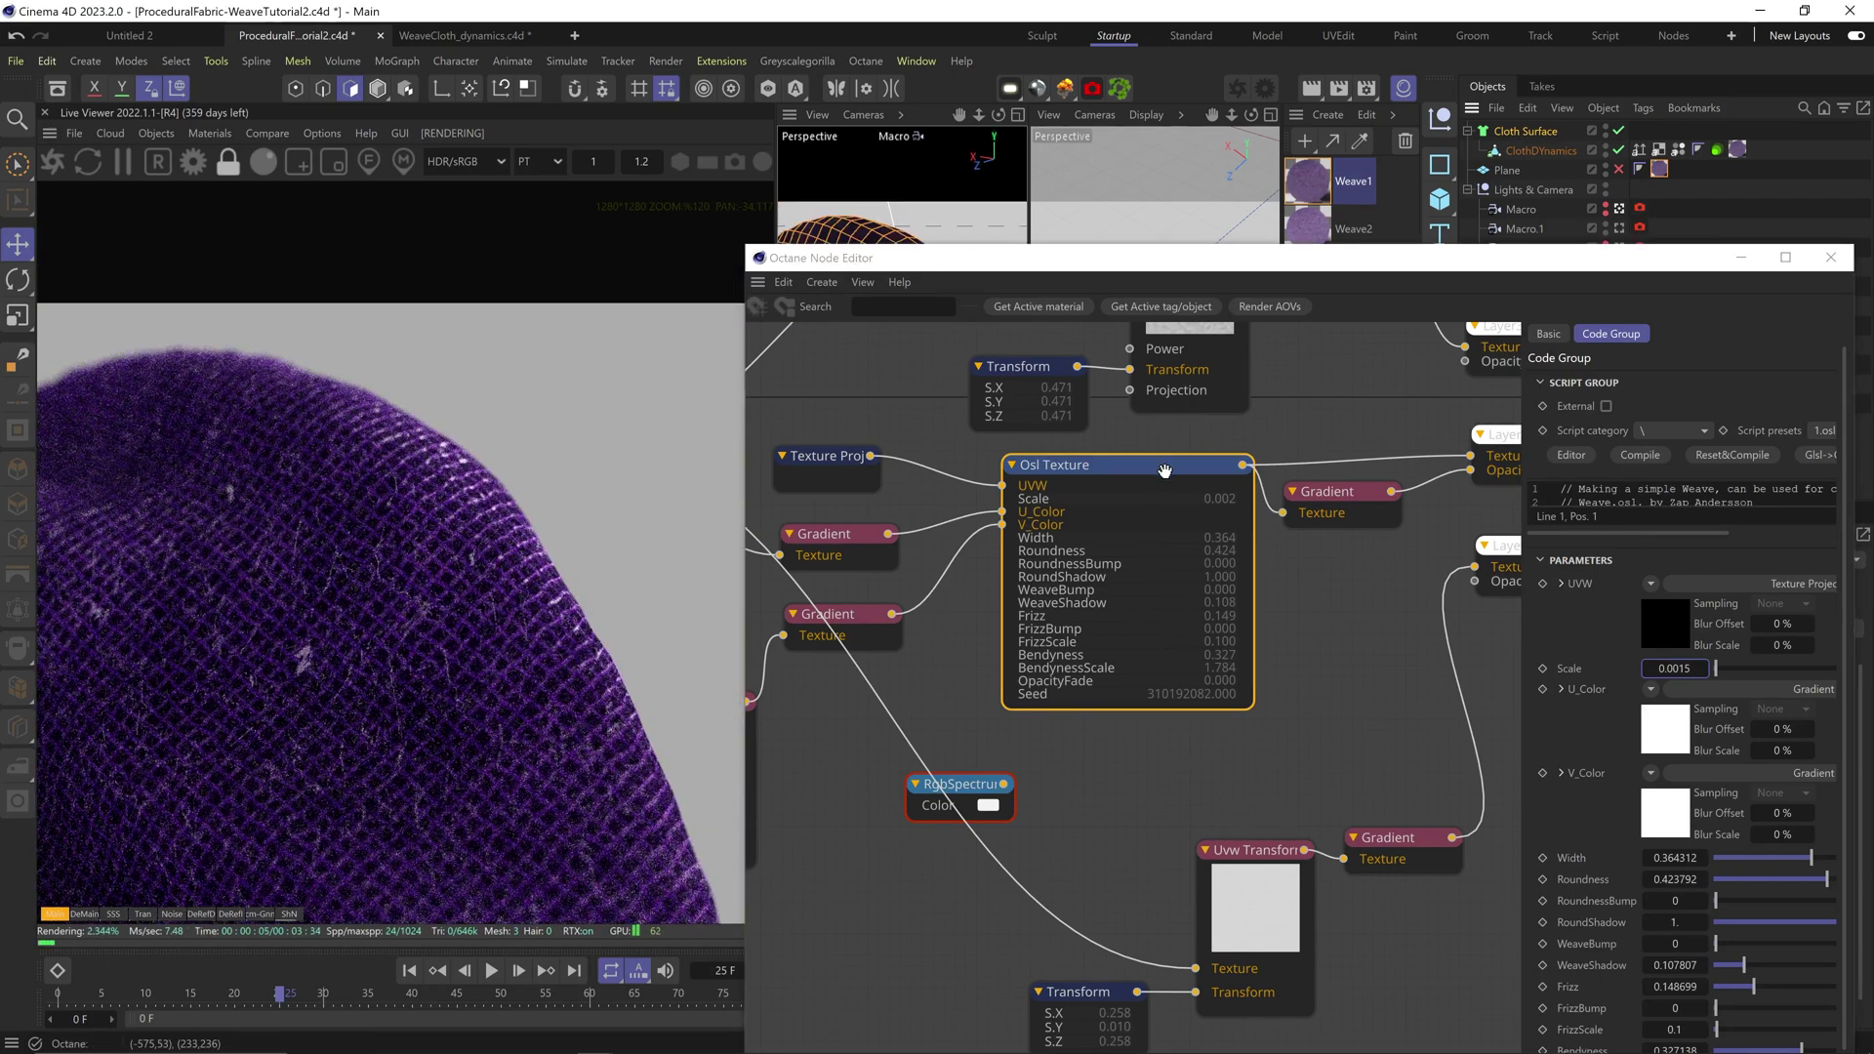
key(BackSpace)
key(Return)
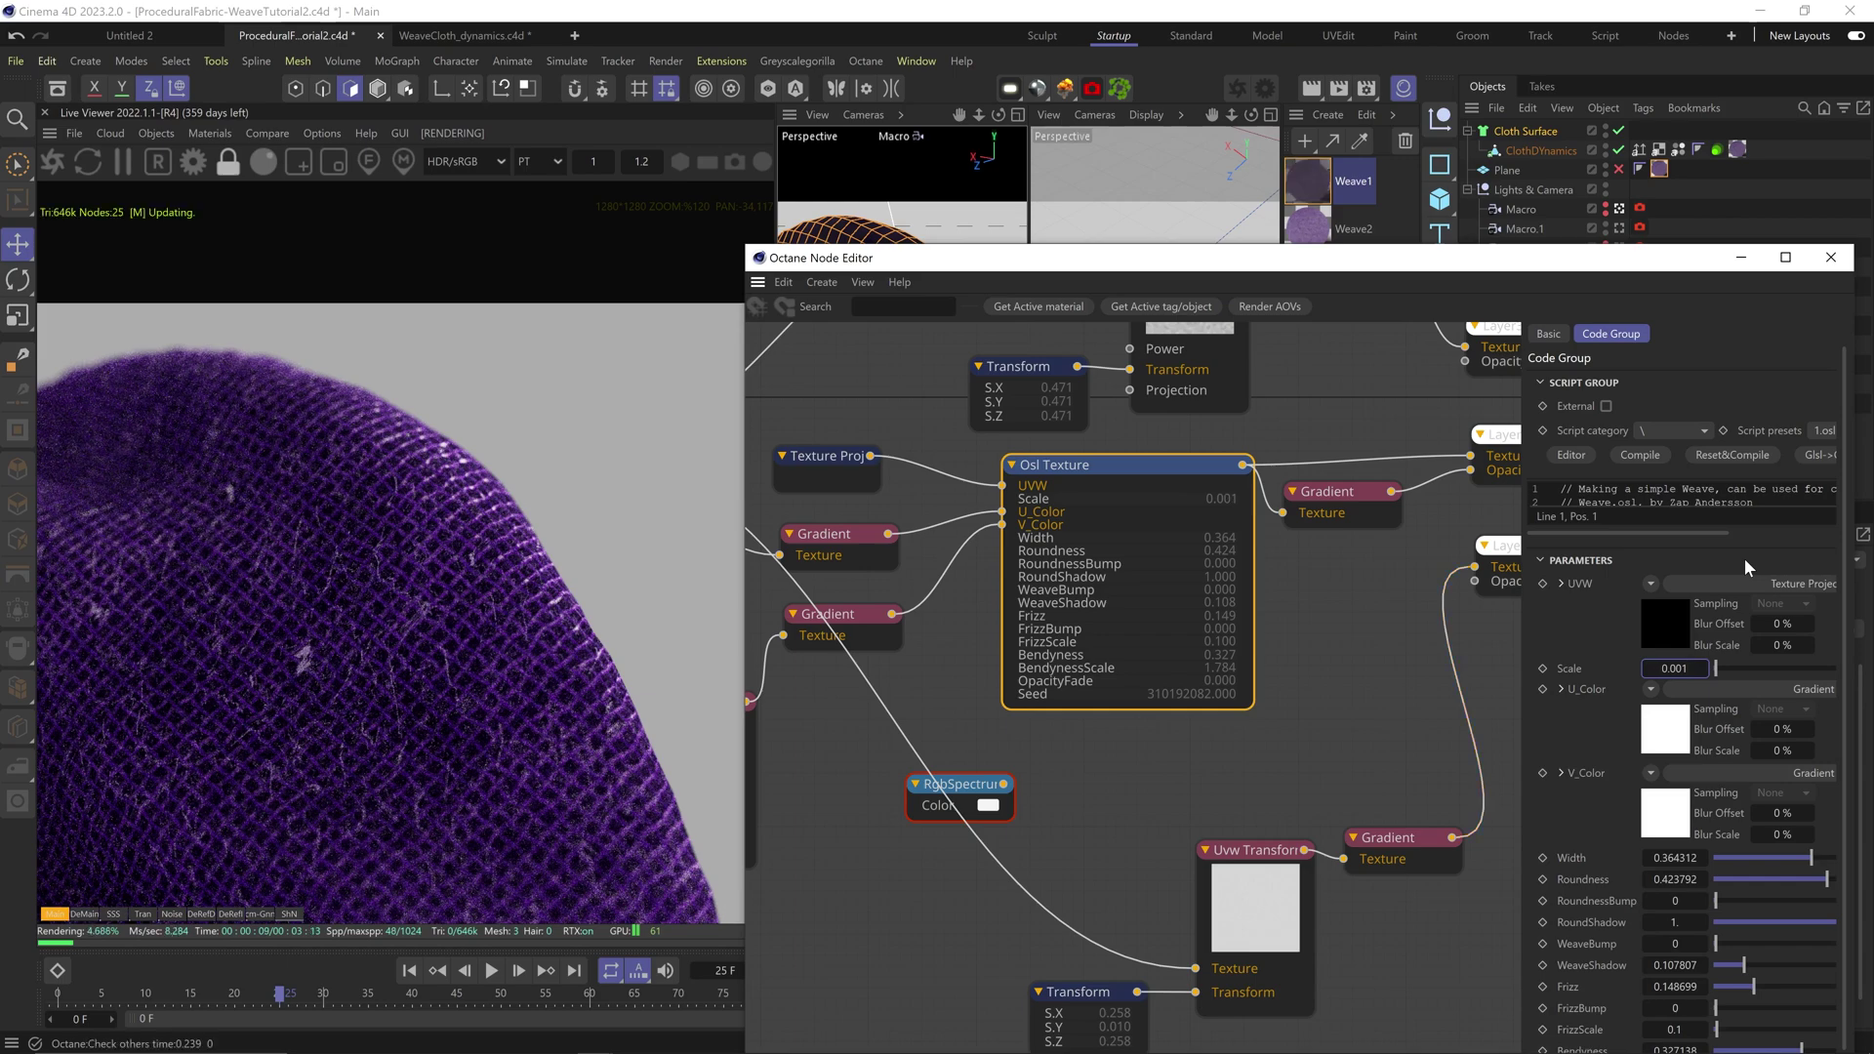
Step: Set the camera imager's Exposure to 1 in the Octane settings
scroll(450, 649, down, 4)
scroll(436, 669, up, 2)
drag(451, 632, 468, 546)
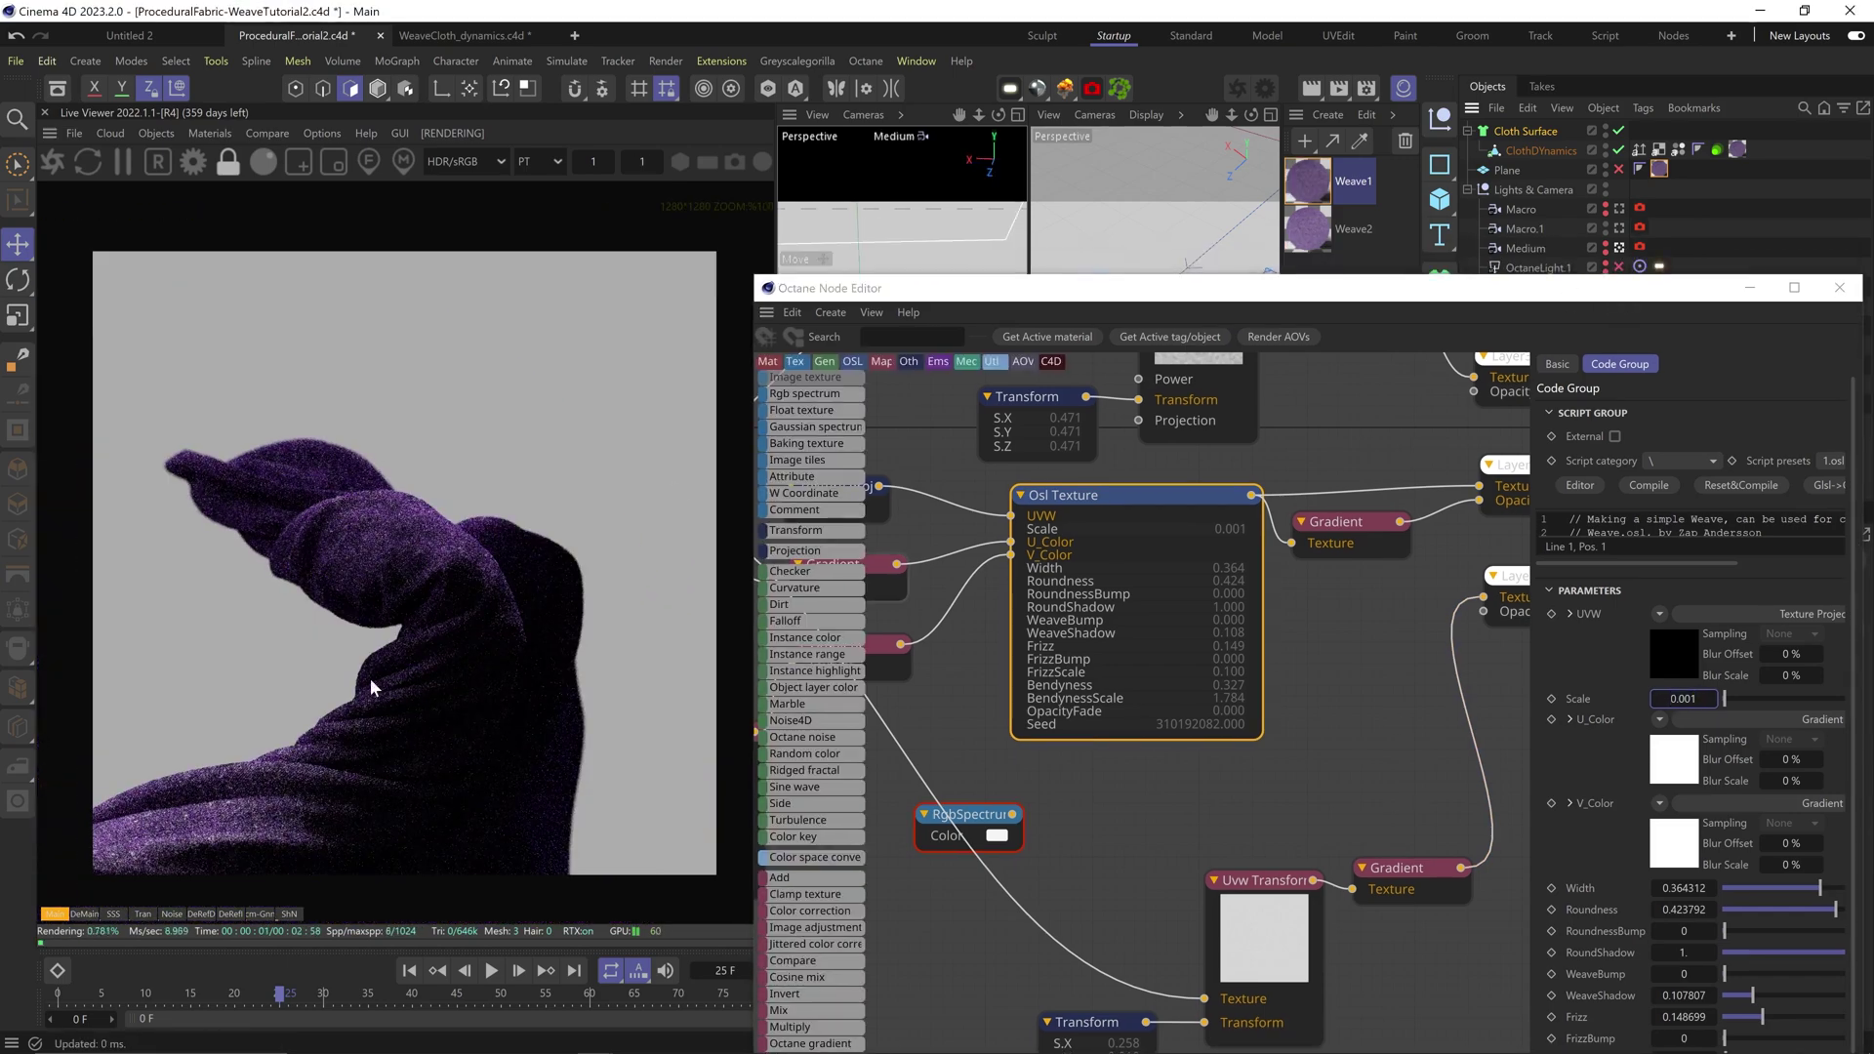
scroll(406, 648, up, 6)
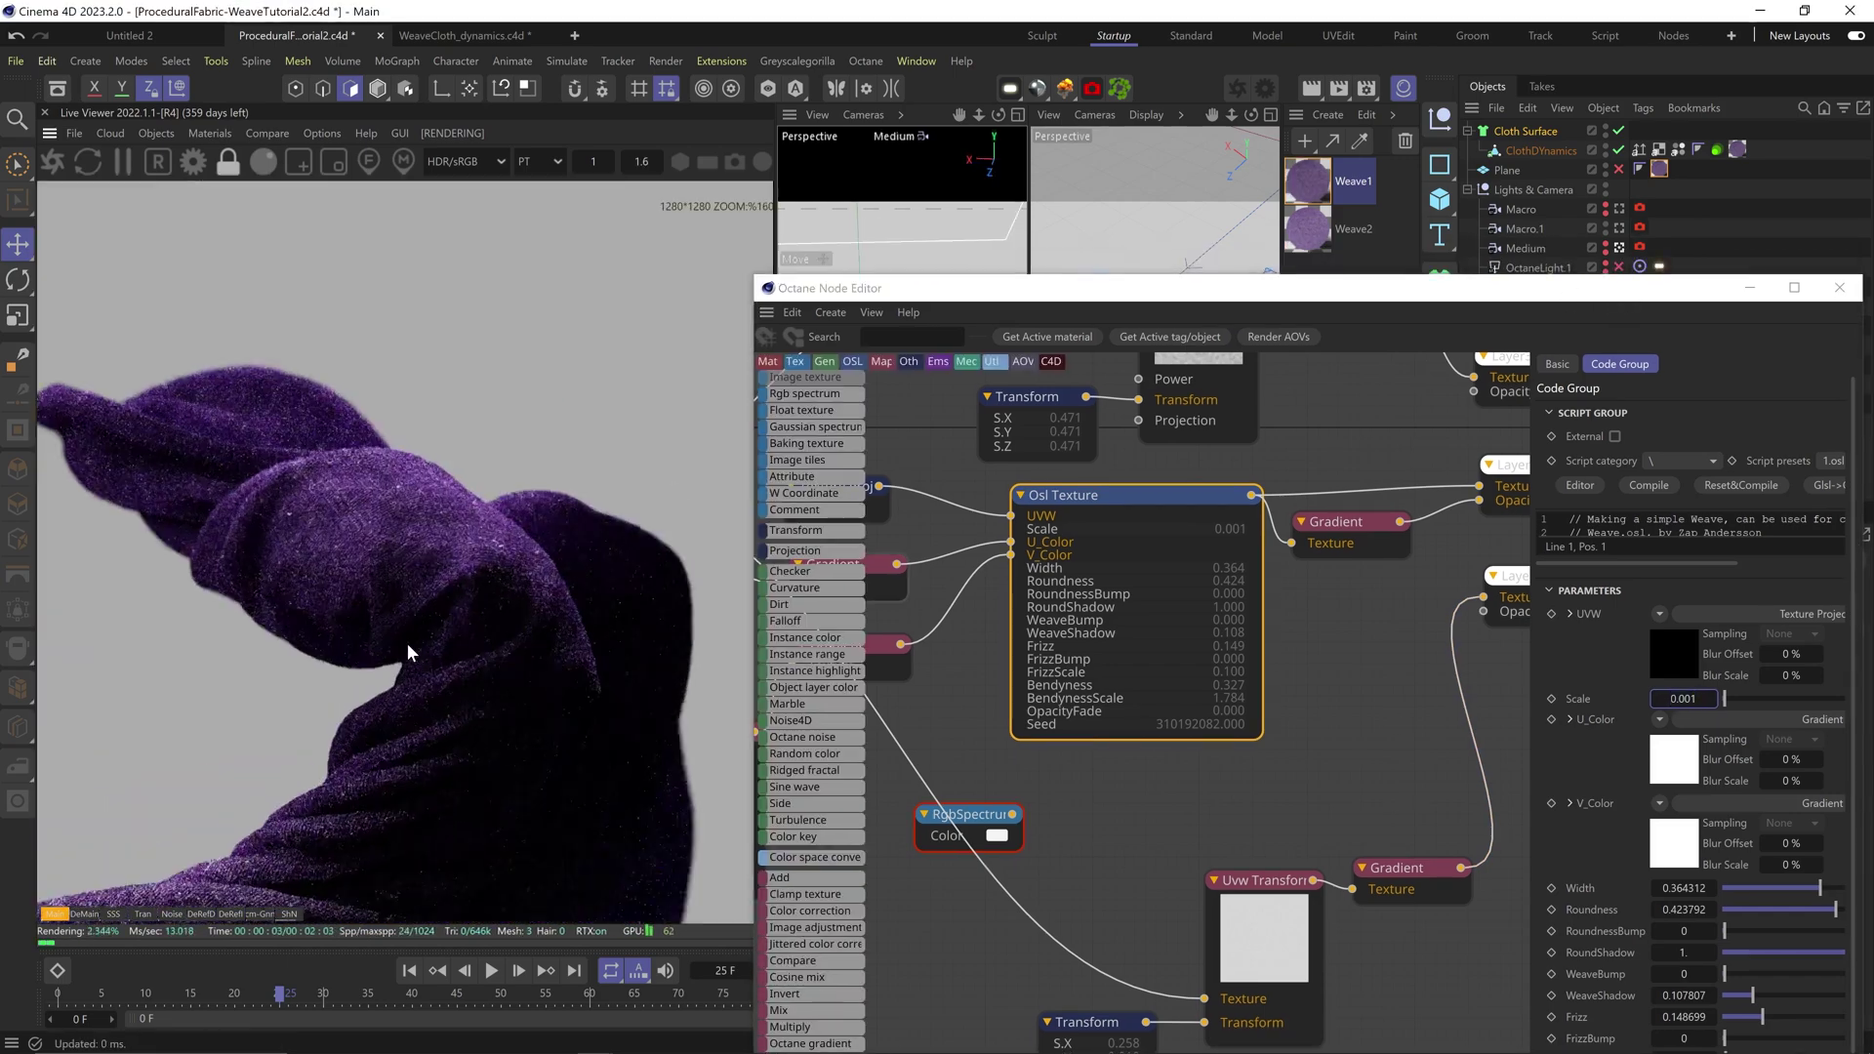
scroll(442, 514, up, 3)
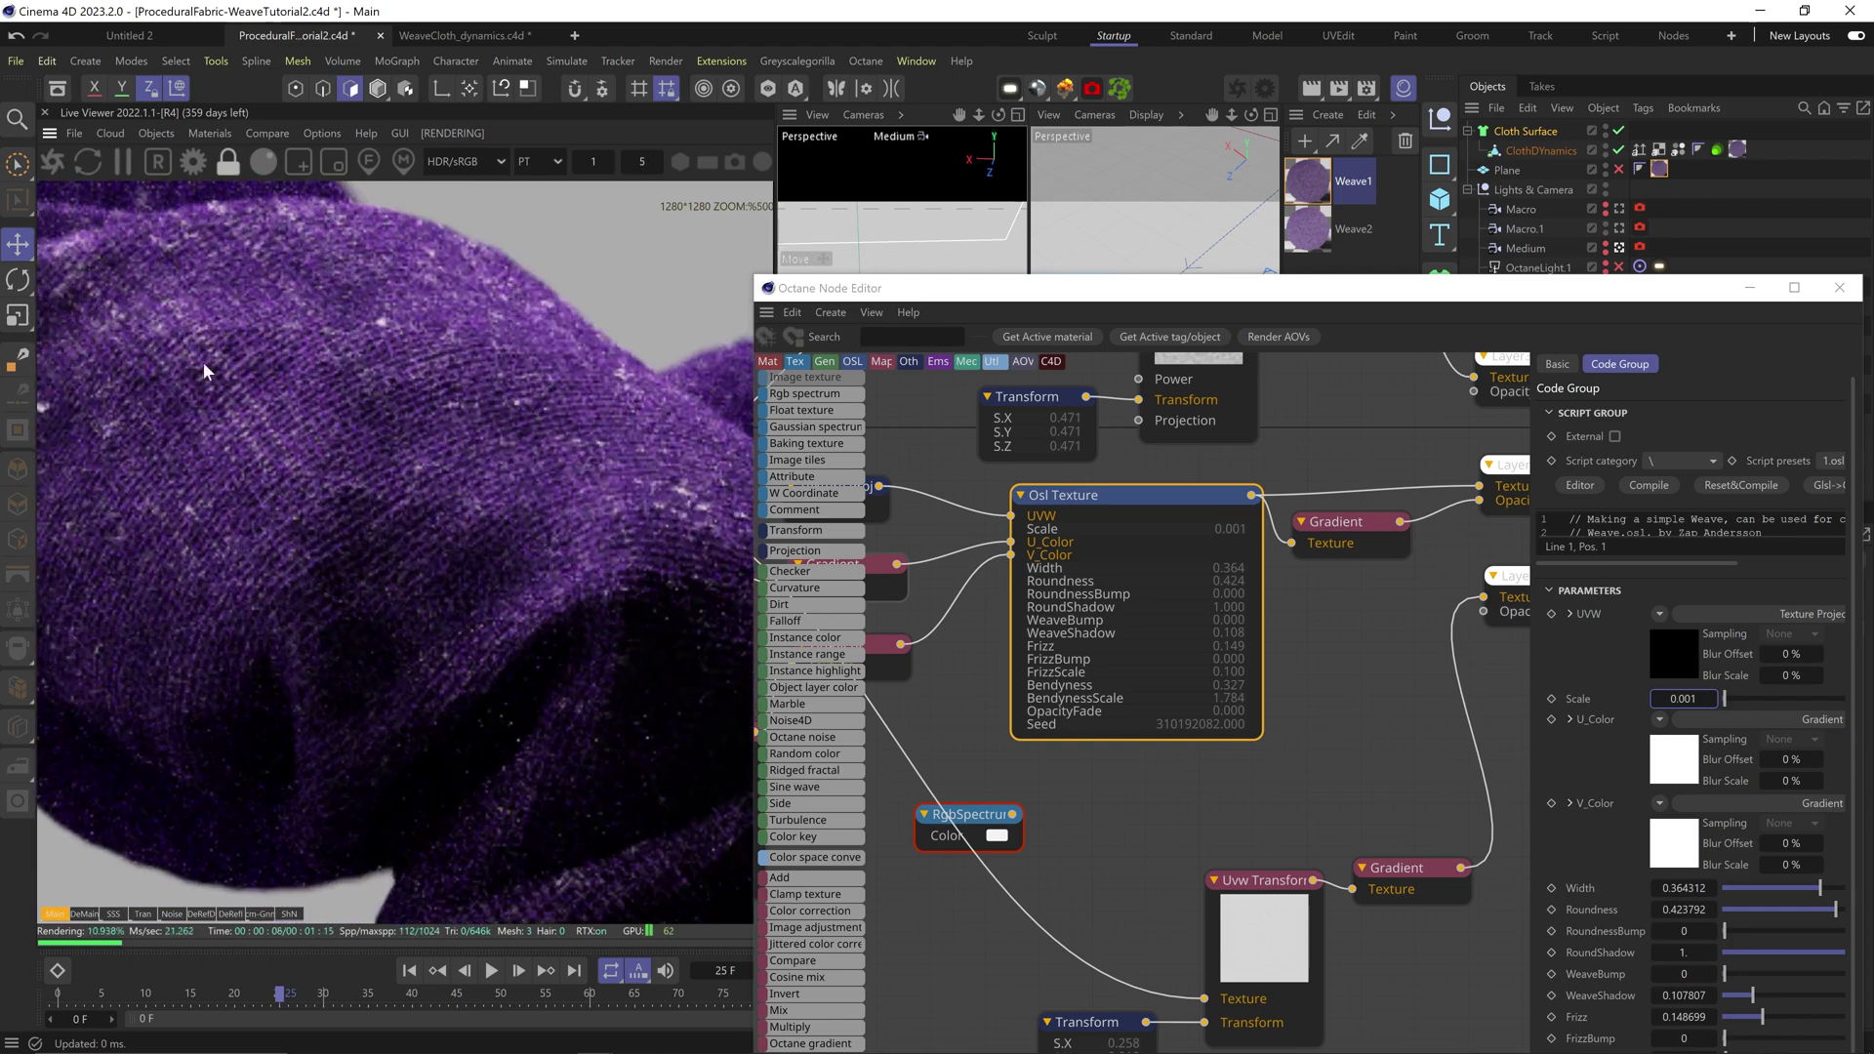
click(1264, 89)
click(108, 64)
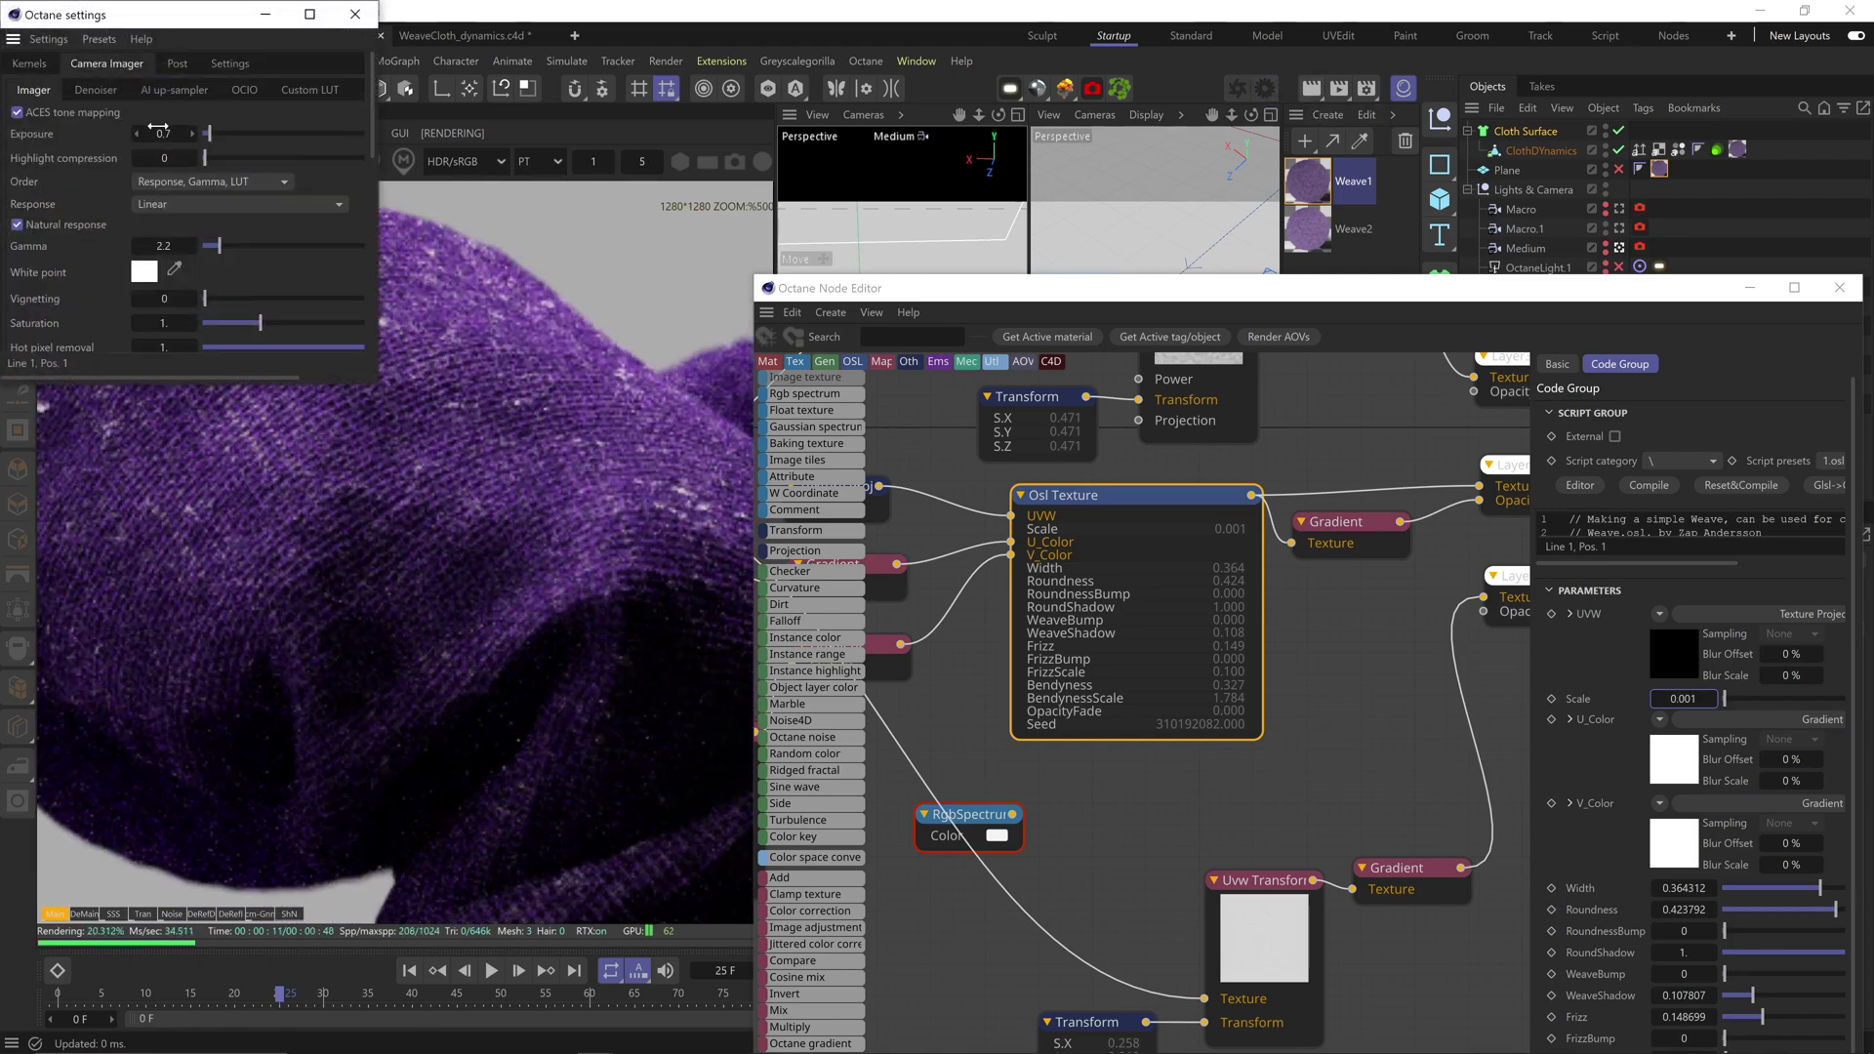
text(1)
key(Return)
click(374, 28)
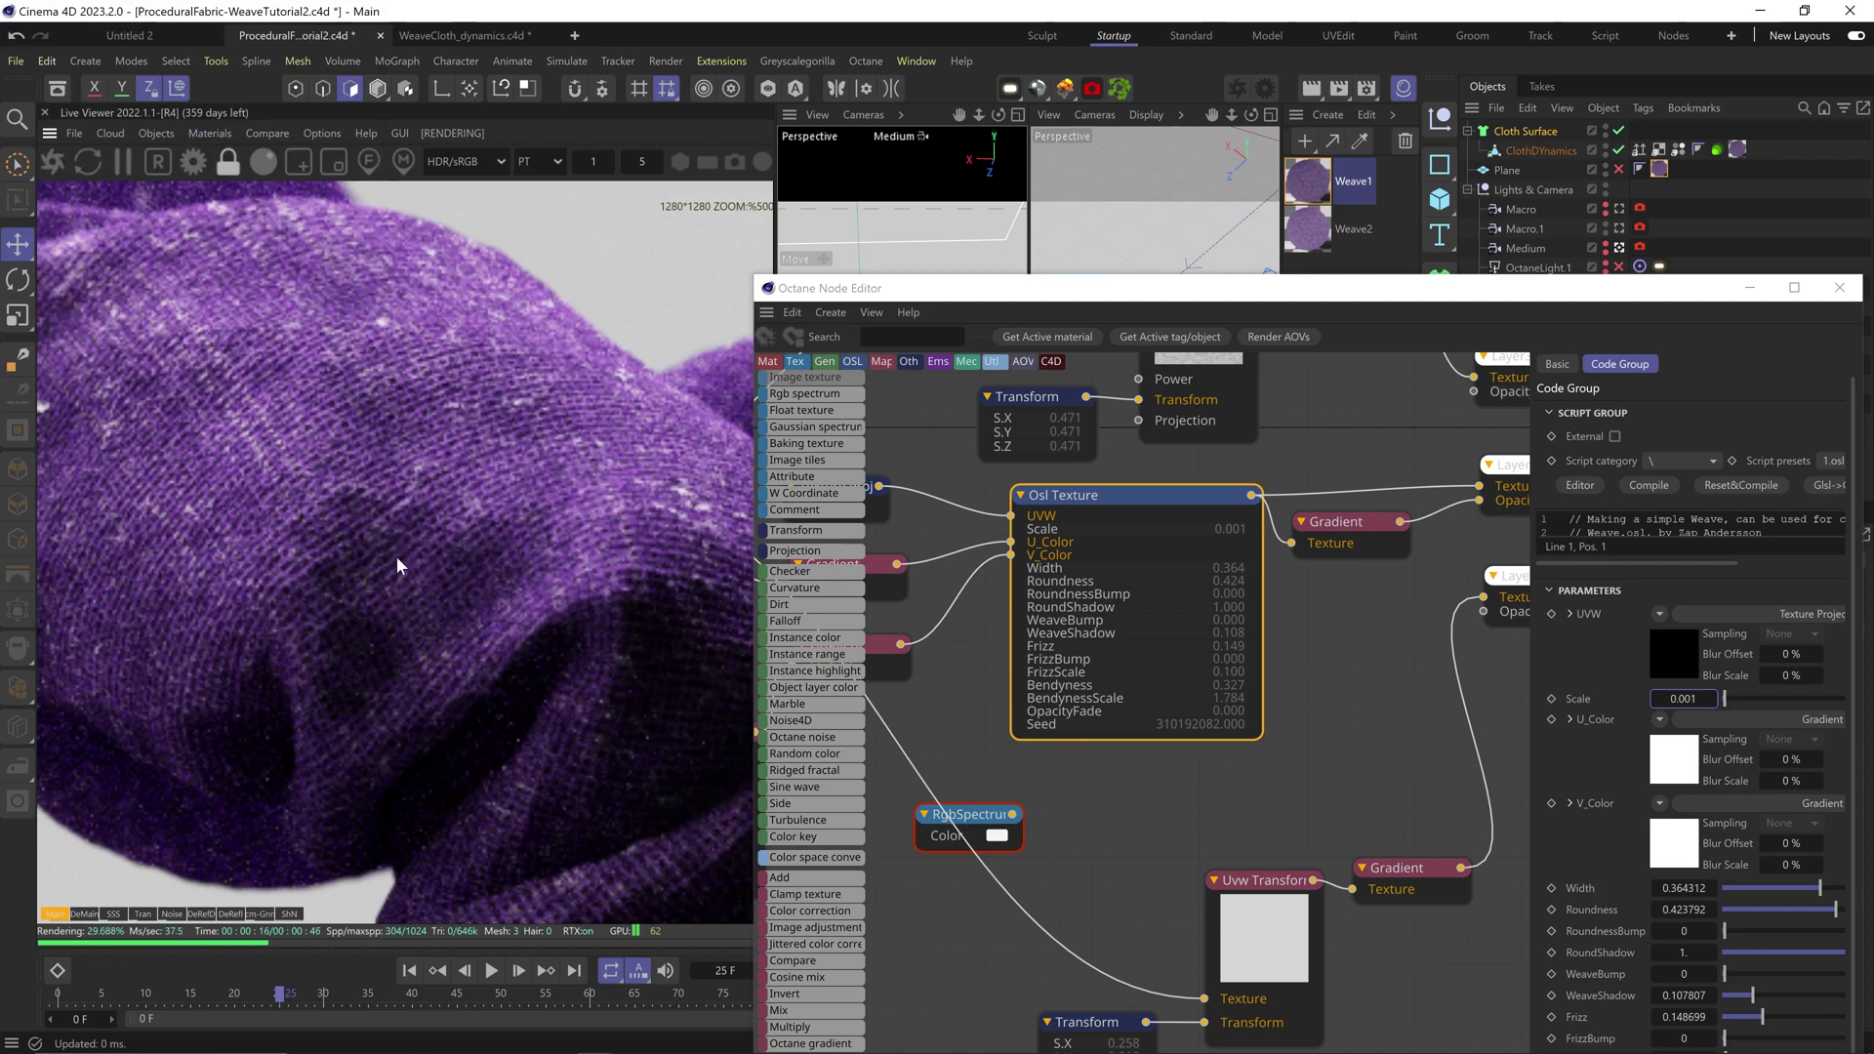
Step: Reduce the opacity of Layer4, which carries the scratches, to about 0.625
scroll(407, 572, down, 4)
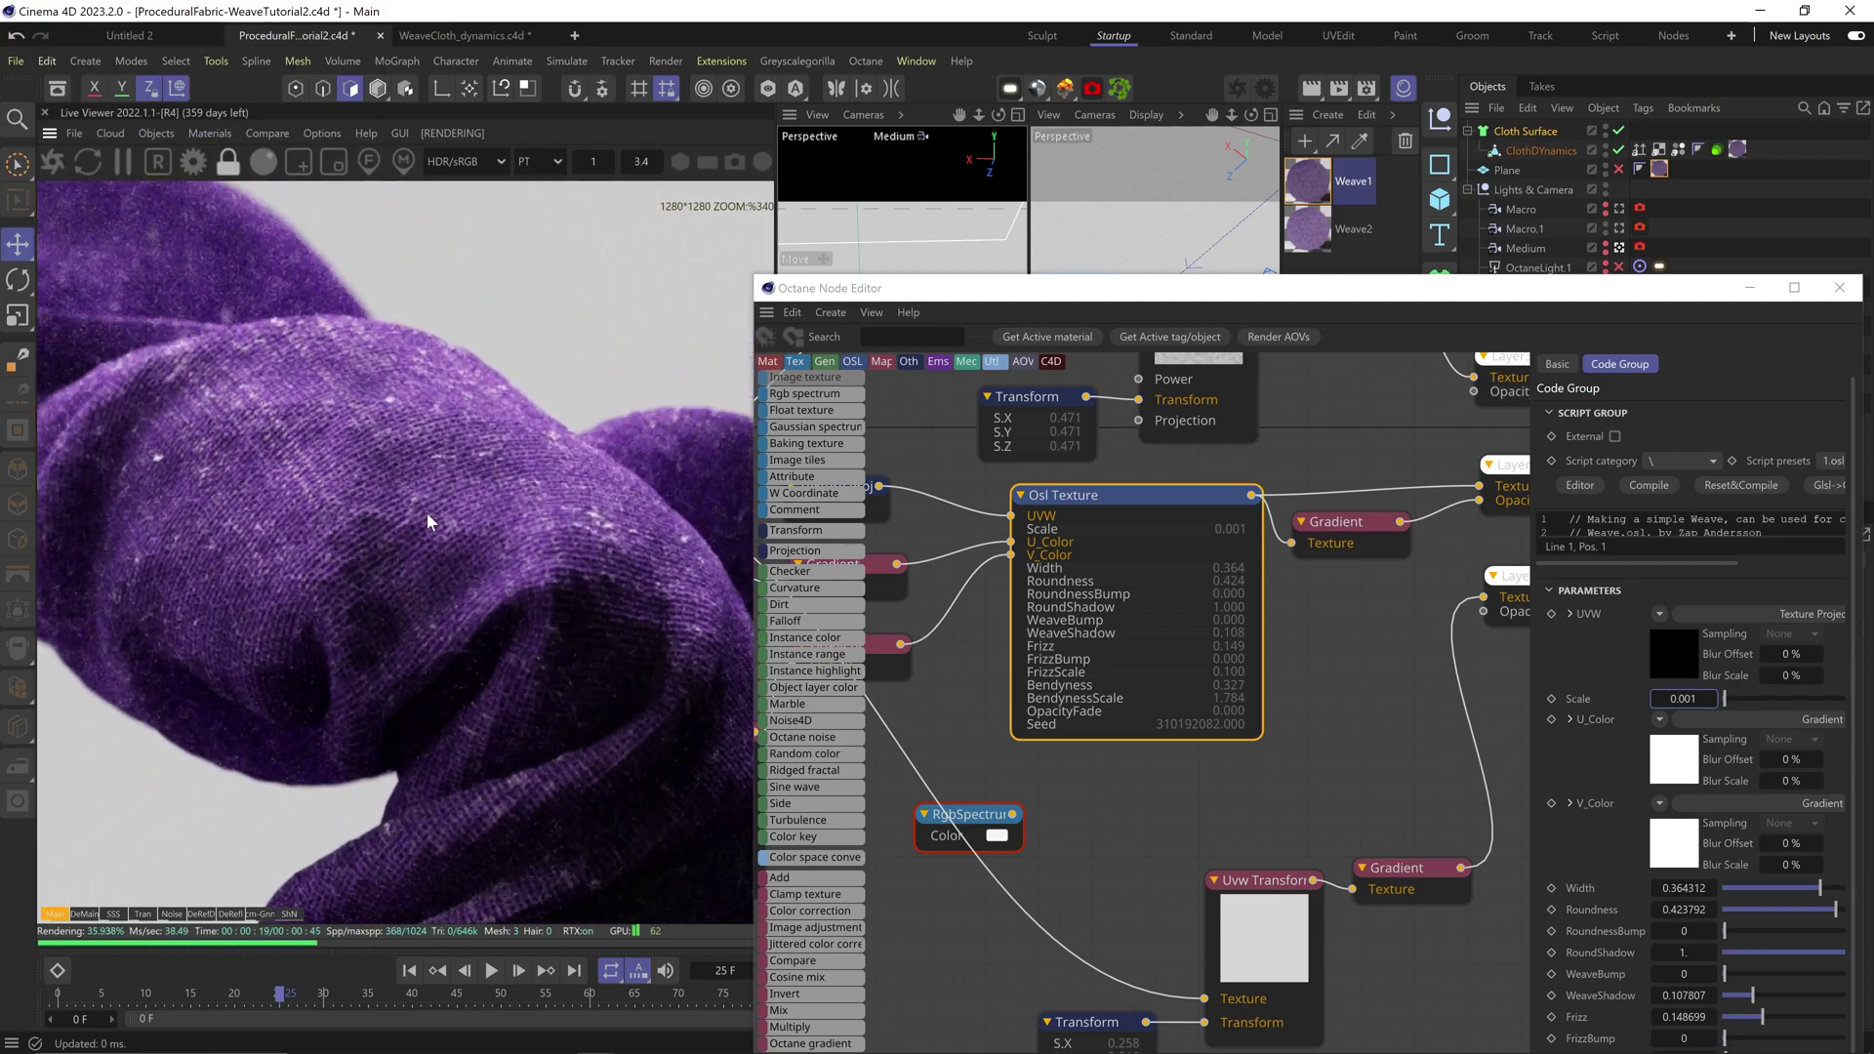
scroll(428, 515, down, 4)
middle_drag(433, 659, 558, 475)
middle_drag(1179, 418, 1079, 821)
click(1426, 607)
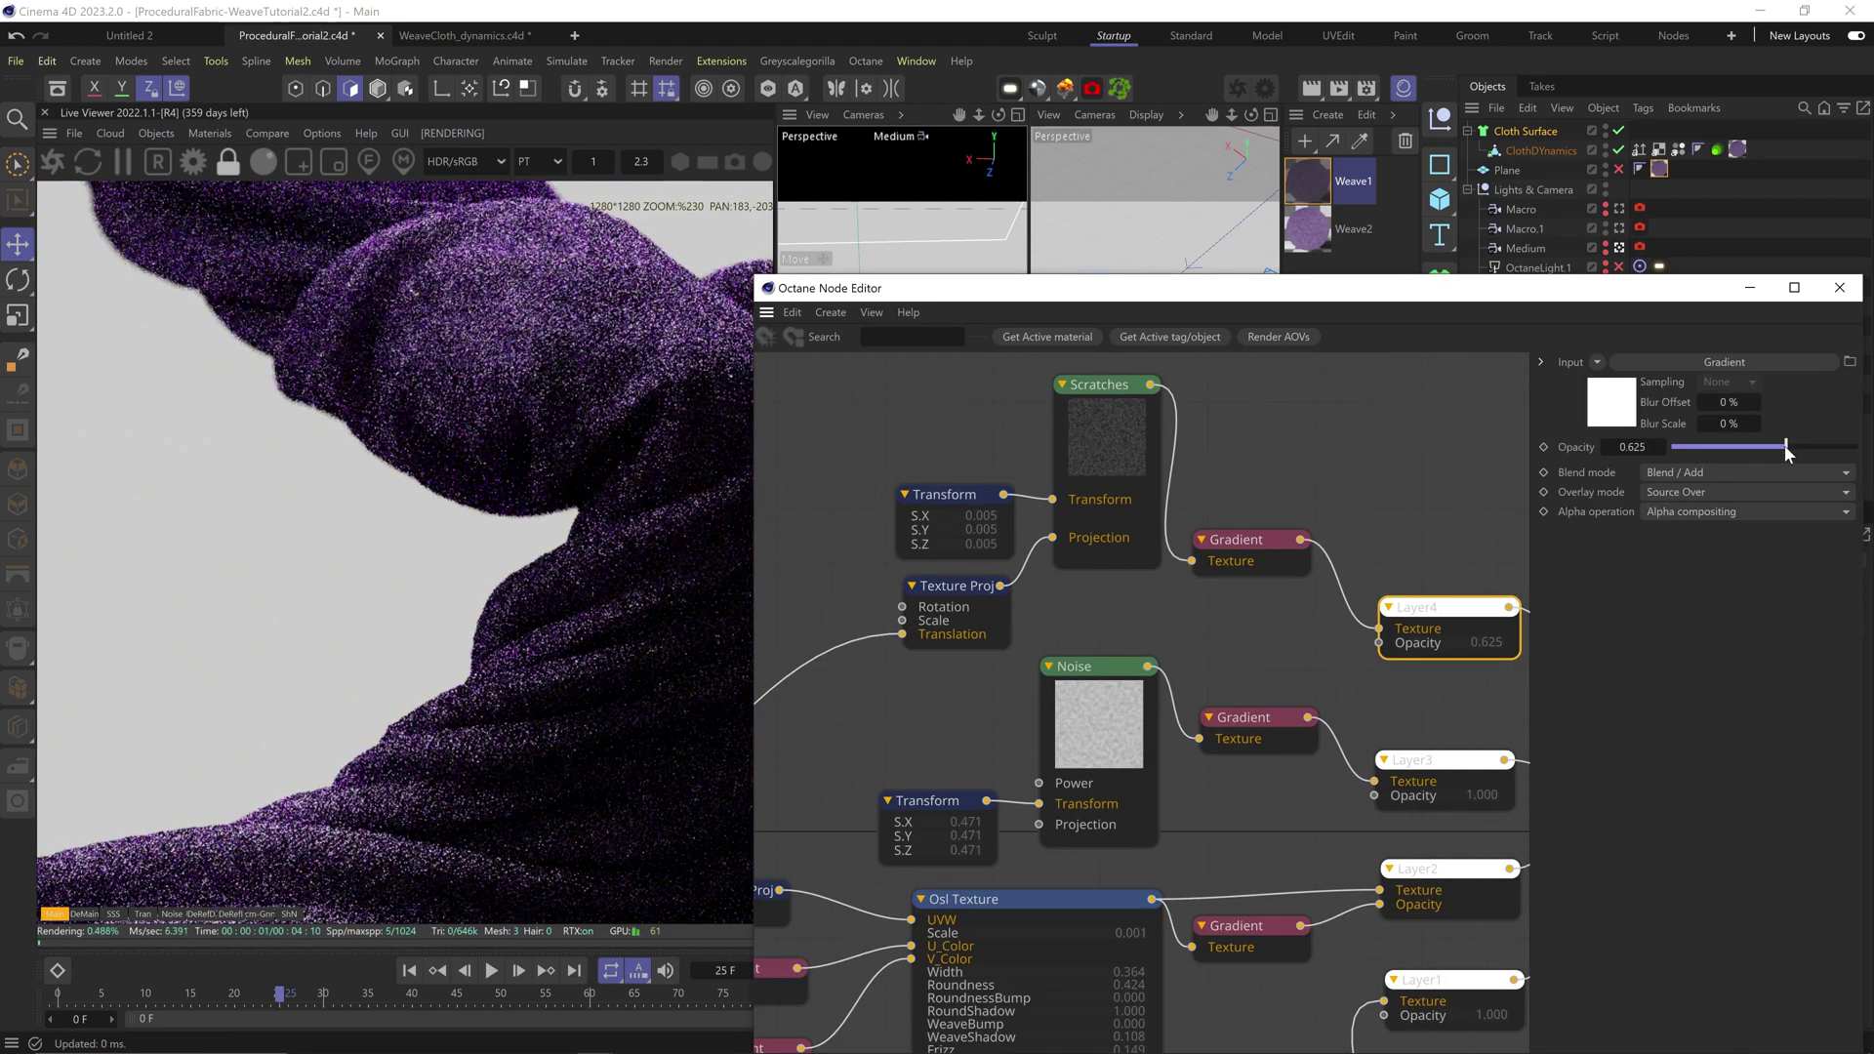
Step: Set the weave OSL Texture's Scale to 0.005 in the Weave1 material
middle_drag(326, 842, 495, 673)
scroll(493, 523, down, 3)
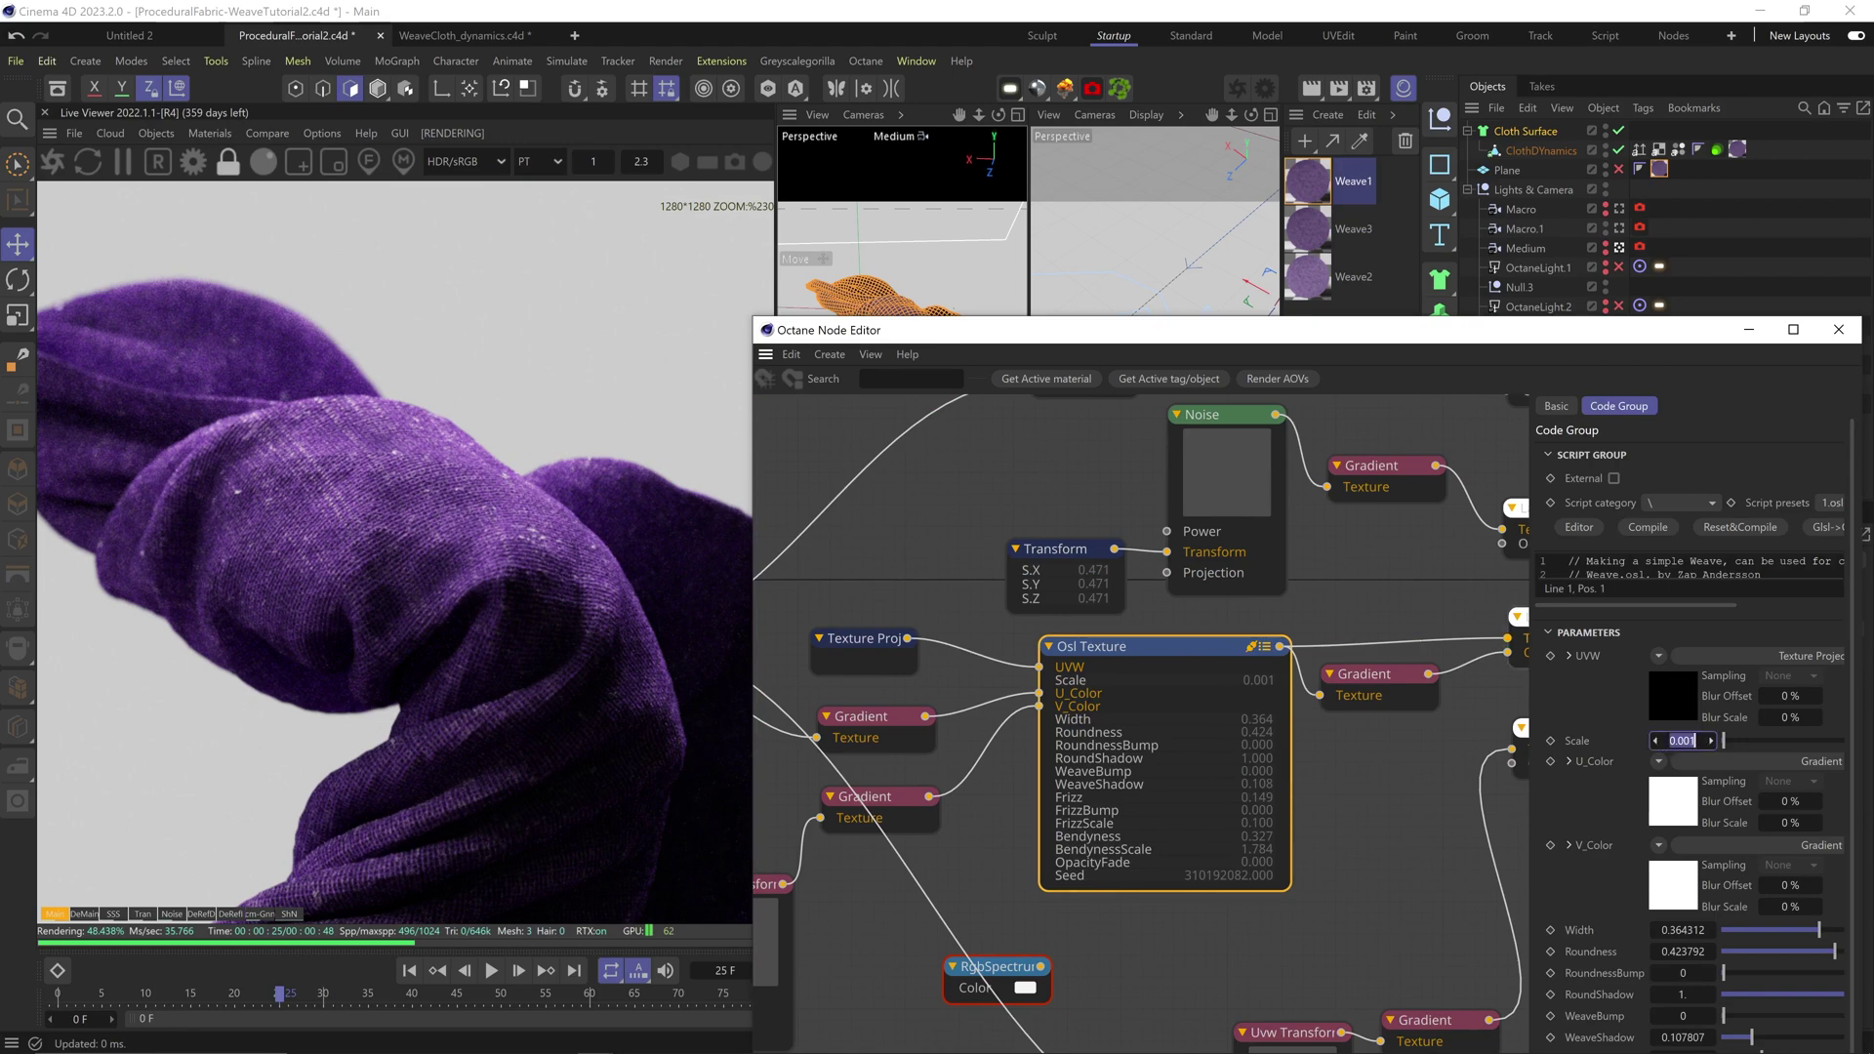
text(0.005)
key(Return)
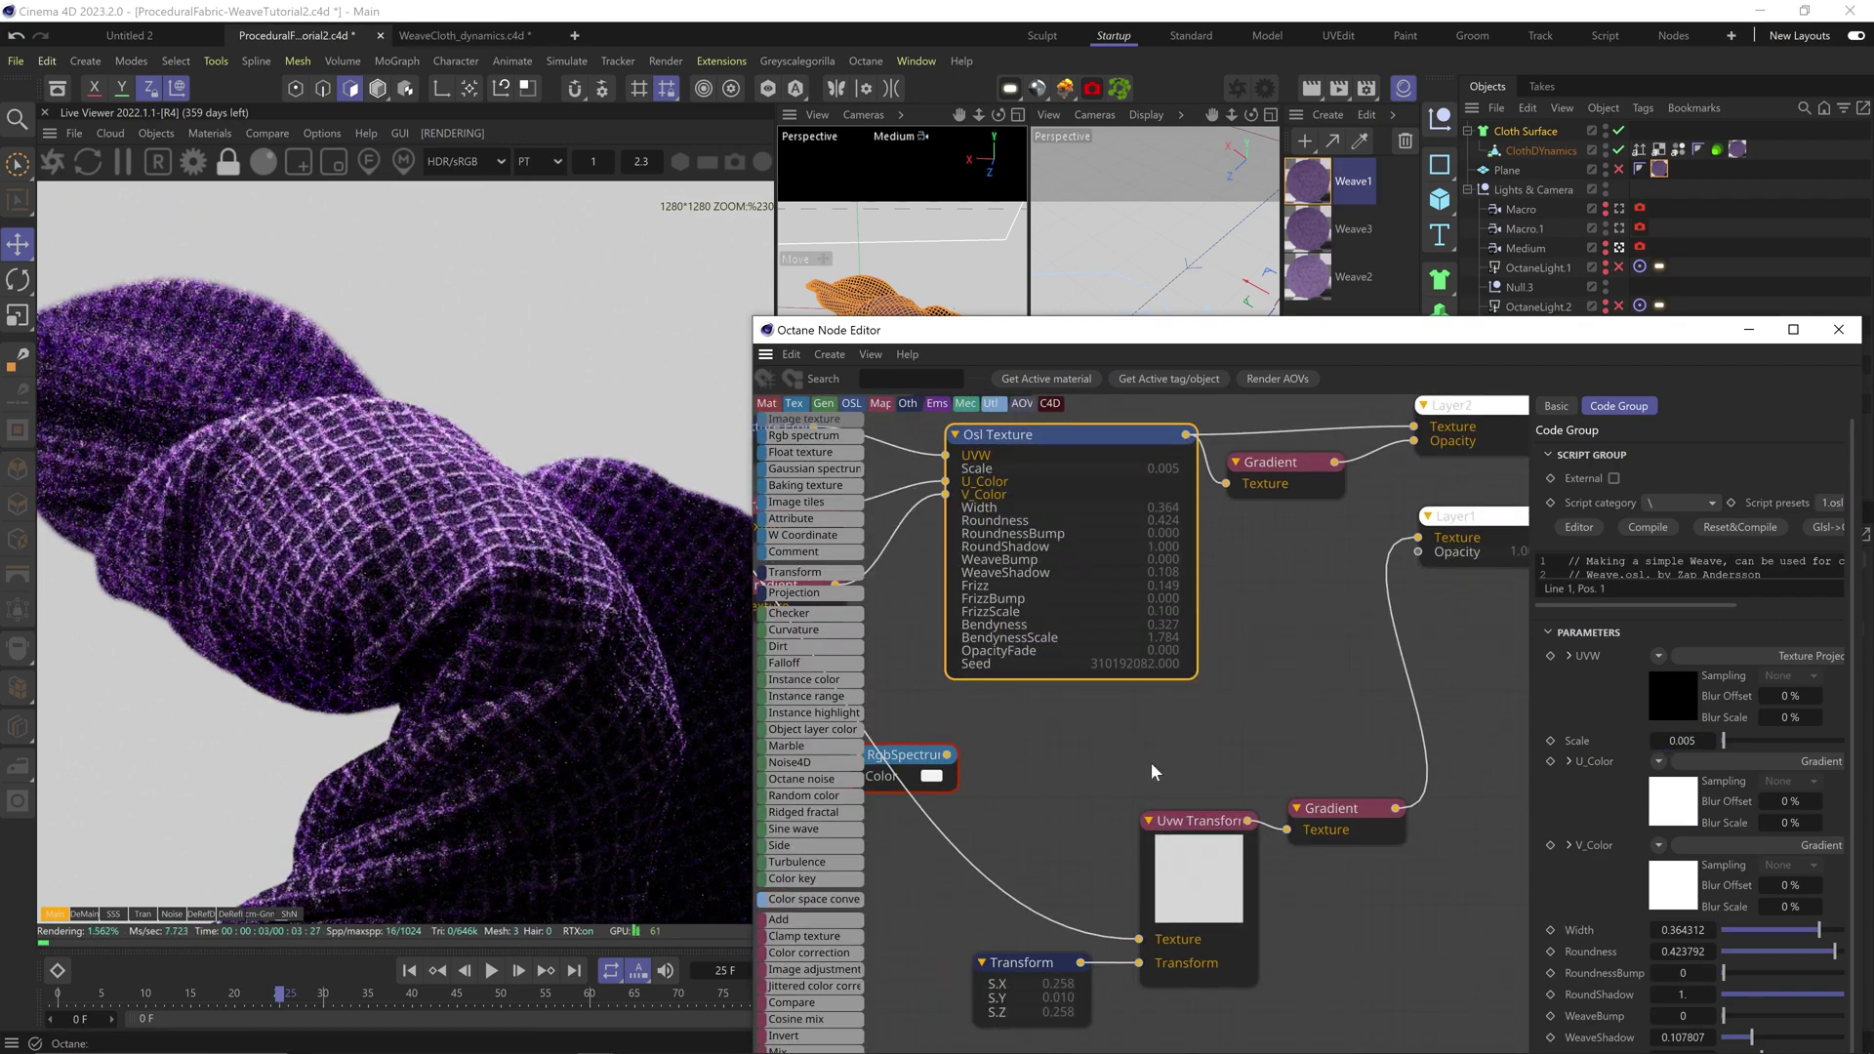
Step: Connect the weave OSL Texture to the material's Opacity through a new Gradient node
scroll(1269, 699, down, 3)
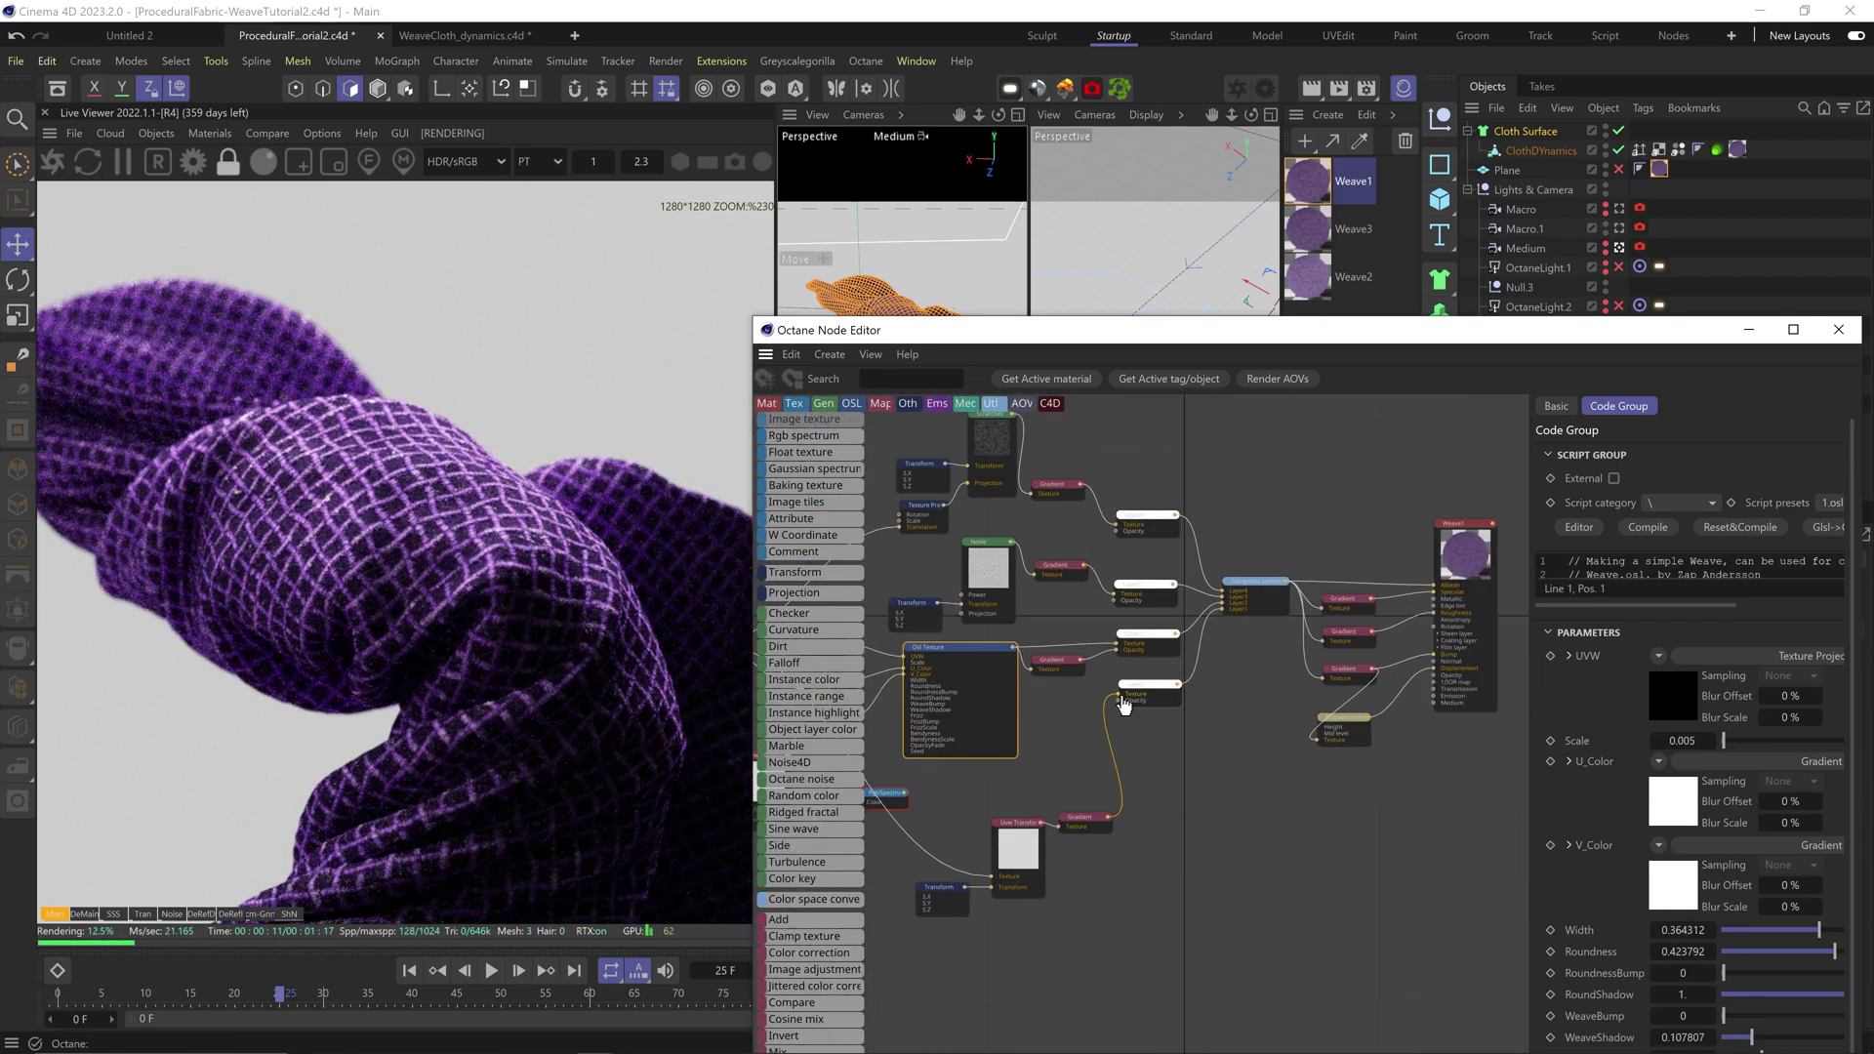
drag(1013, 649, 1435, 740)
key(Down)
key(Down)
key(Down)
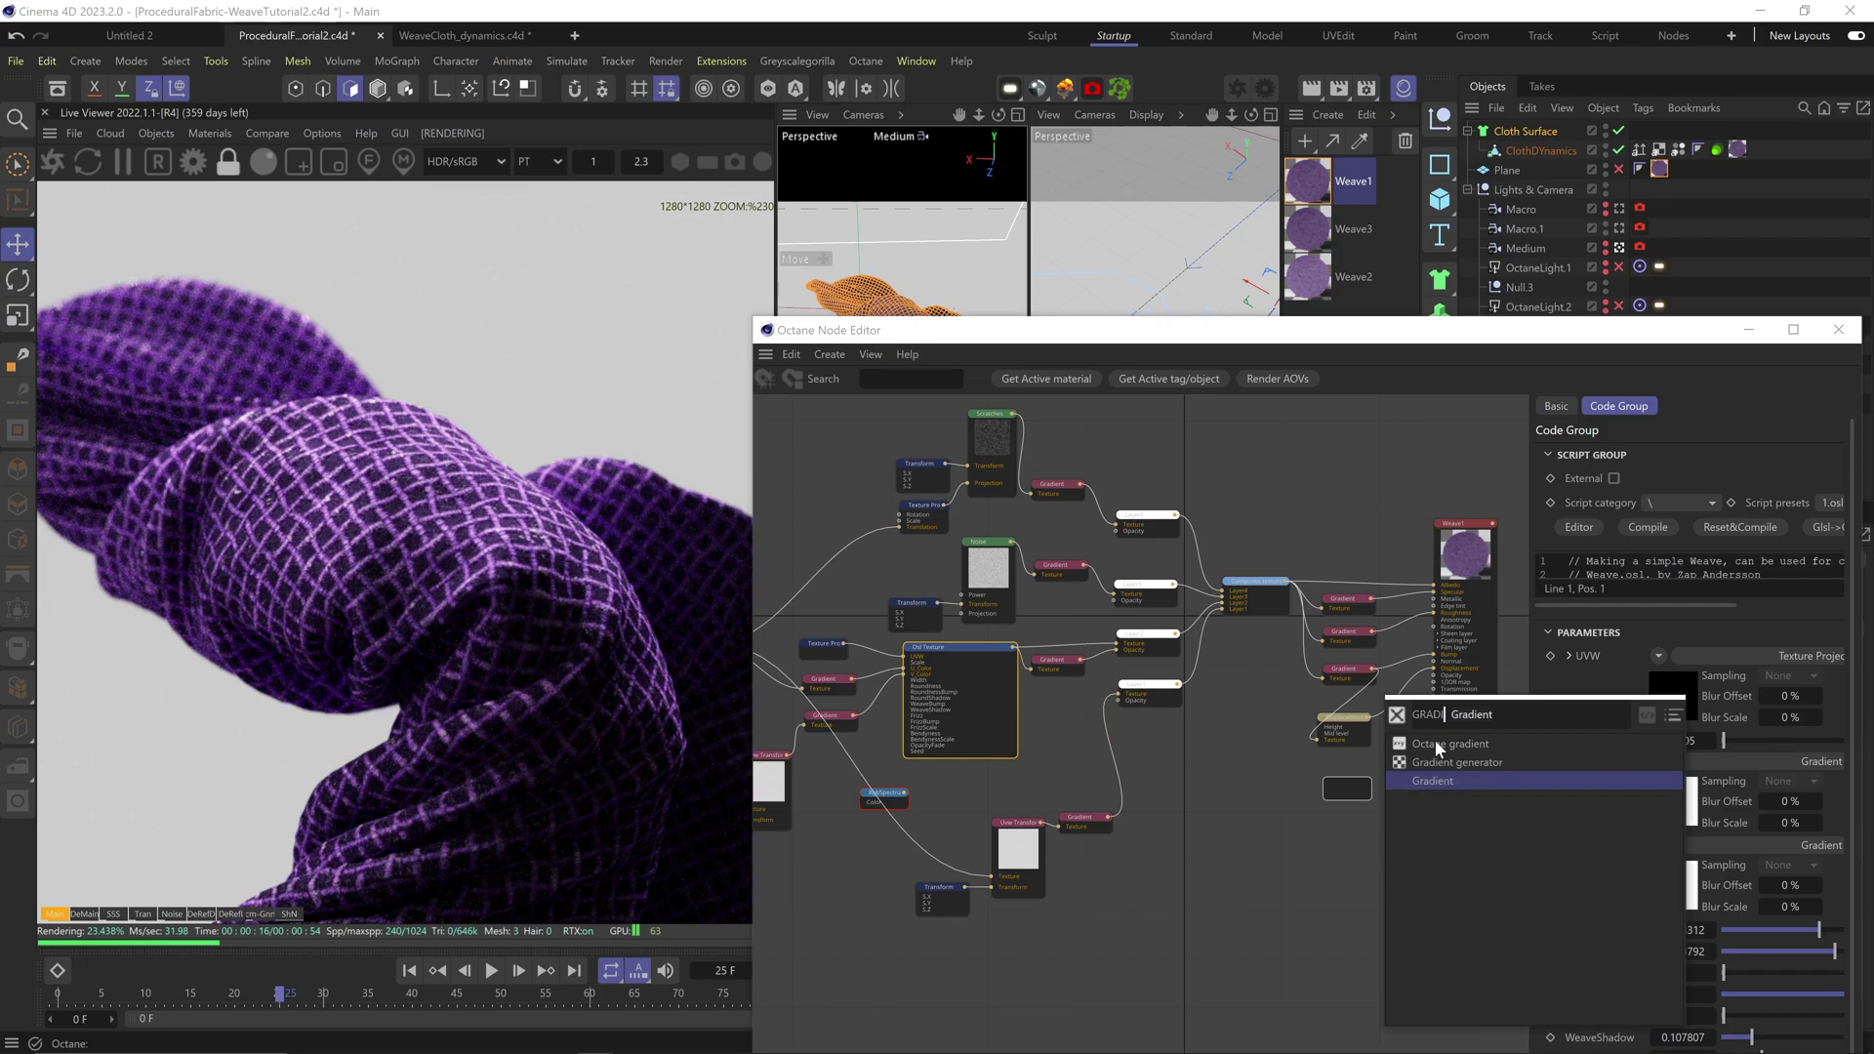
key(Return)
scroll(1436, 739, up, 4)
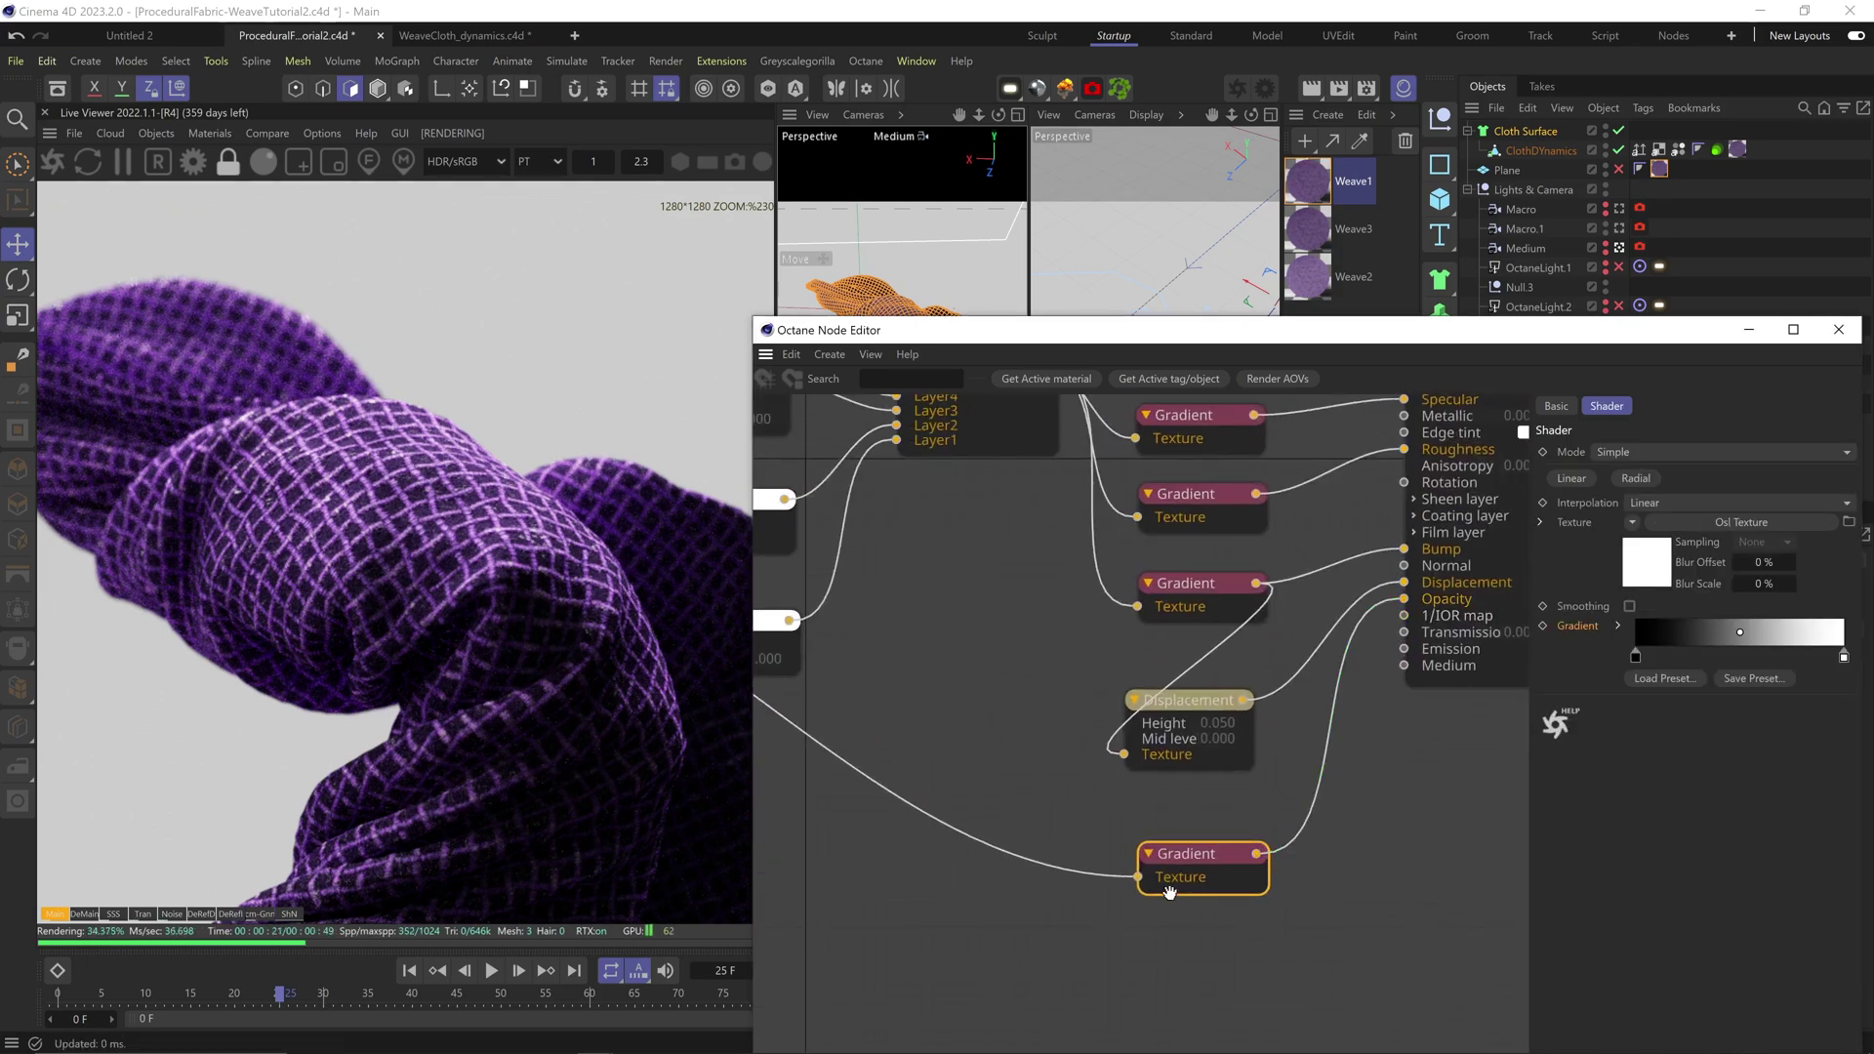
Step: Move the opacity Gradient's white knot right next to its black knot in solo view, and turn off solo mode
right_click(1210, 851)
click(1283, 804)
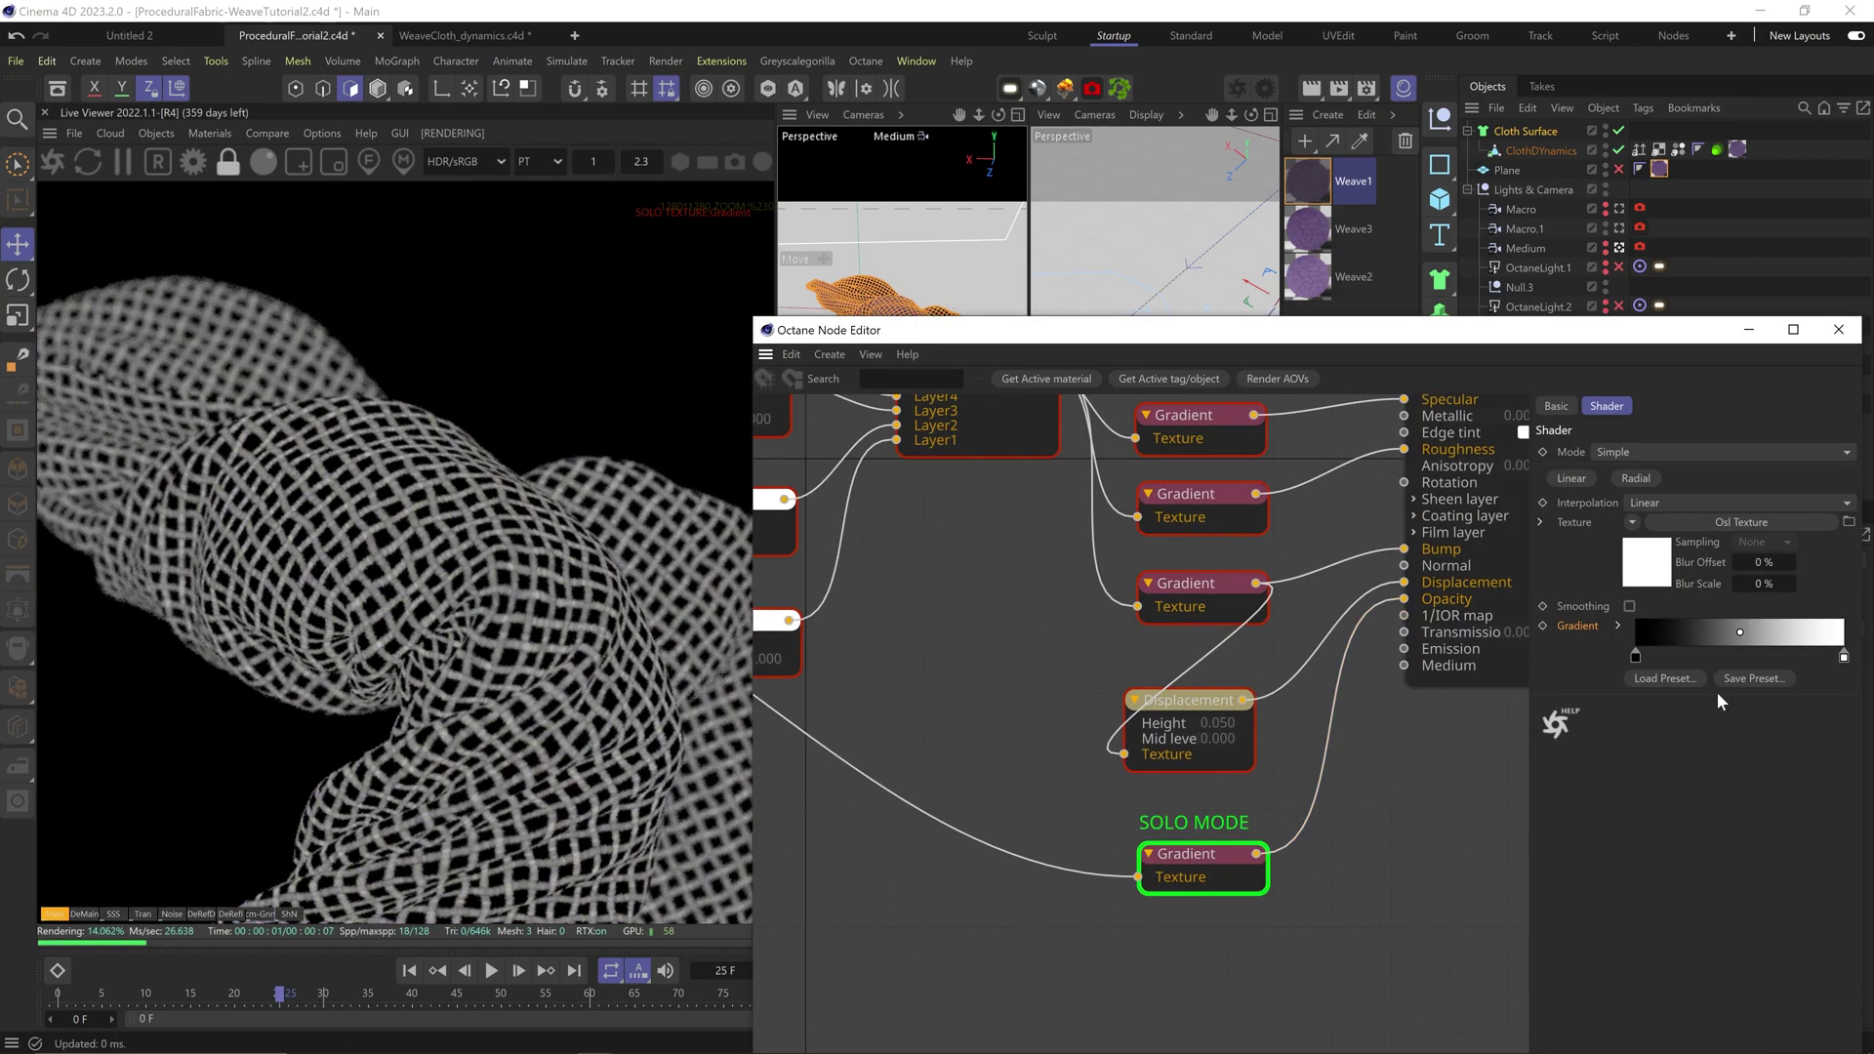
drag(1844, 657, 1643, 656)
right_click(1166, 859)
click(1230, 806)
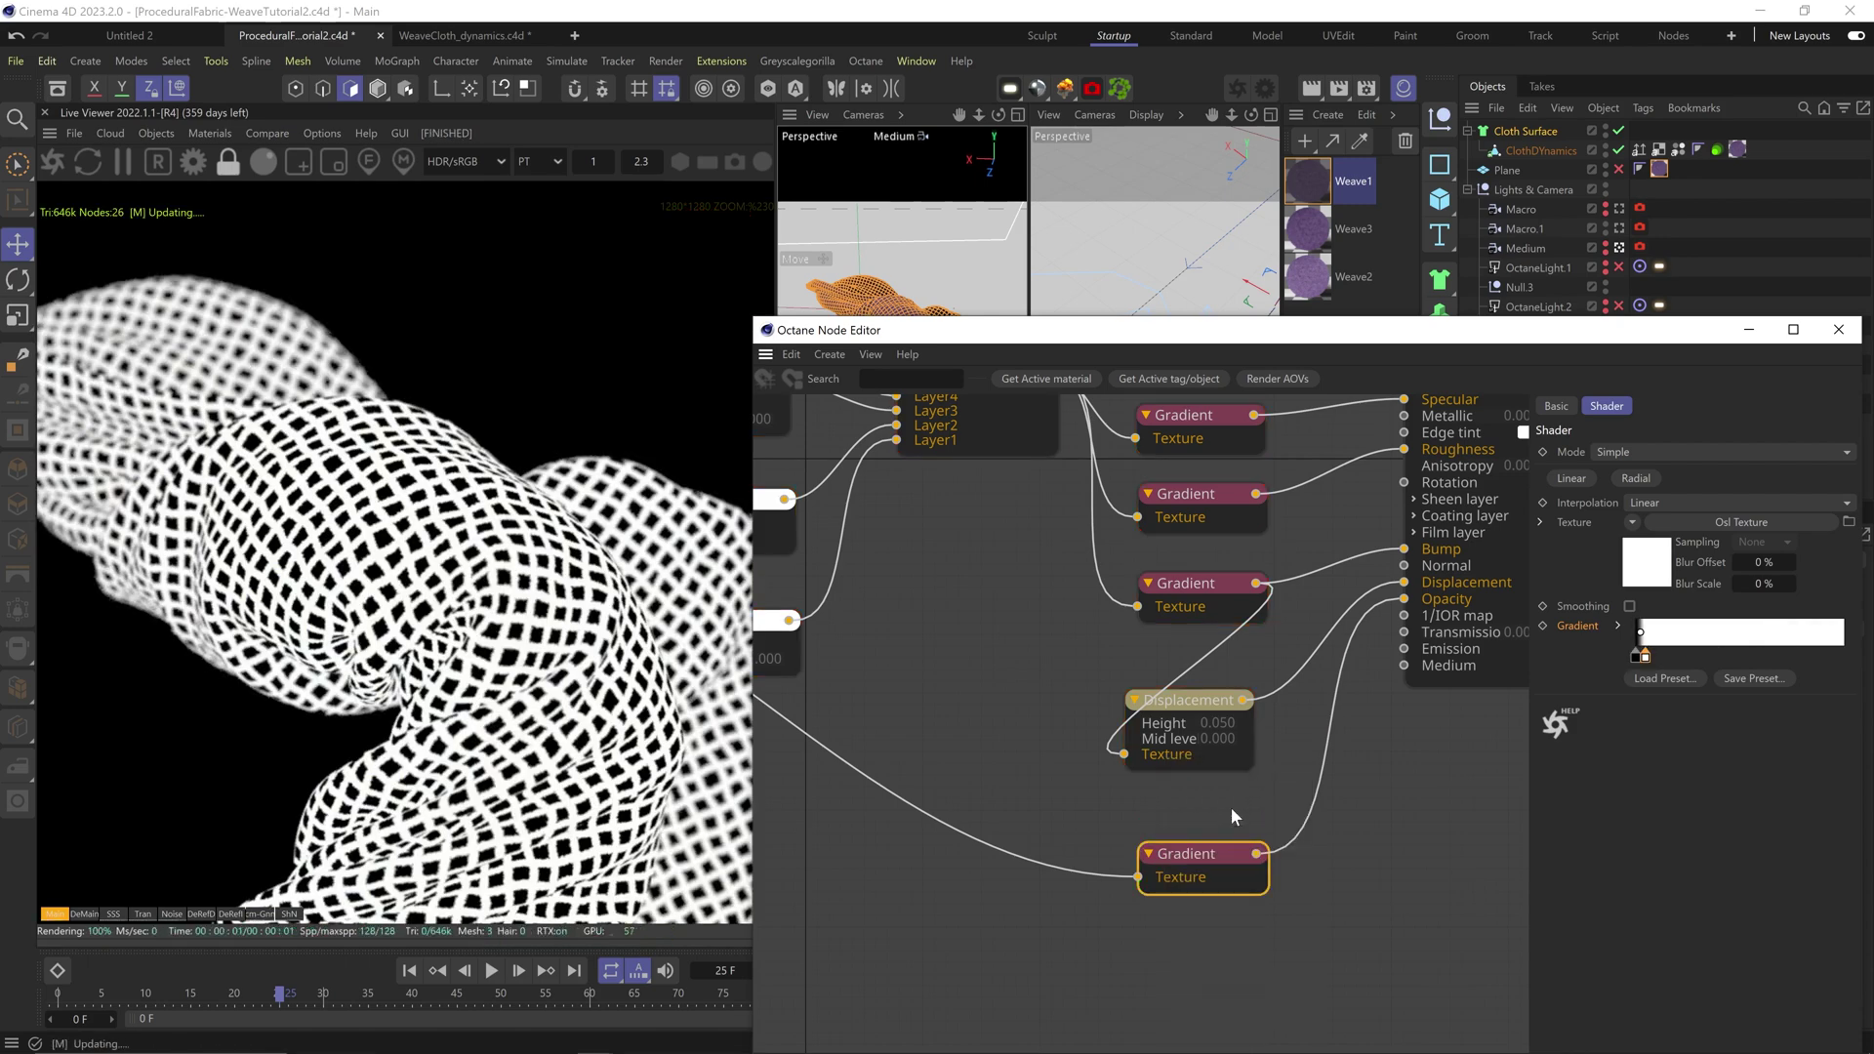
Step: Set the weave OSL Texture's Scale to 0.003 for a finer see-through mesh
middle_drag(512, 656, 444, 508)
scroll(444, 509, down, 5)
middle_drag(376, 580, 430, 839)
drag(535, 508, 494, 595)
scroll(486, 601, down, 3)
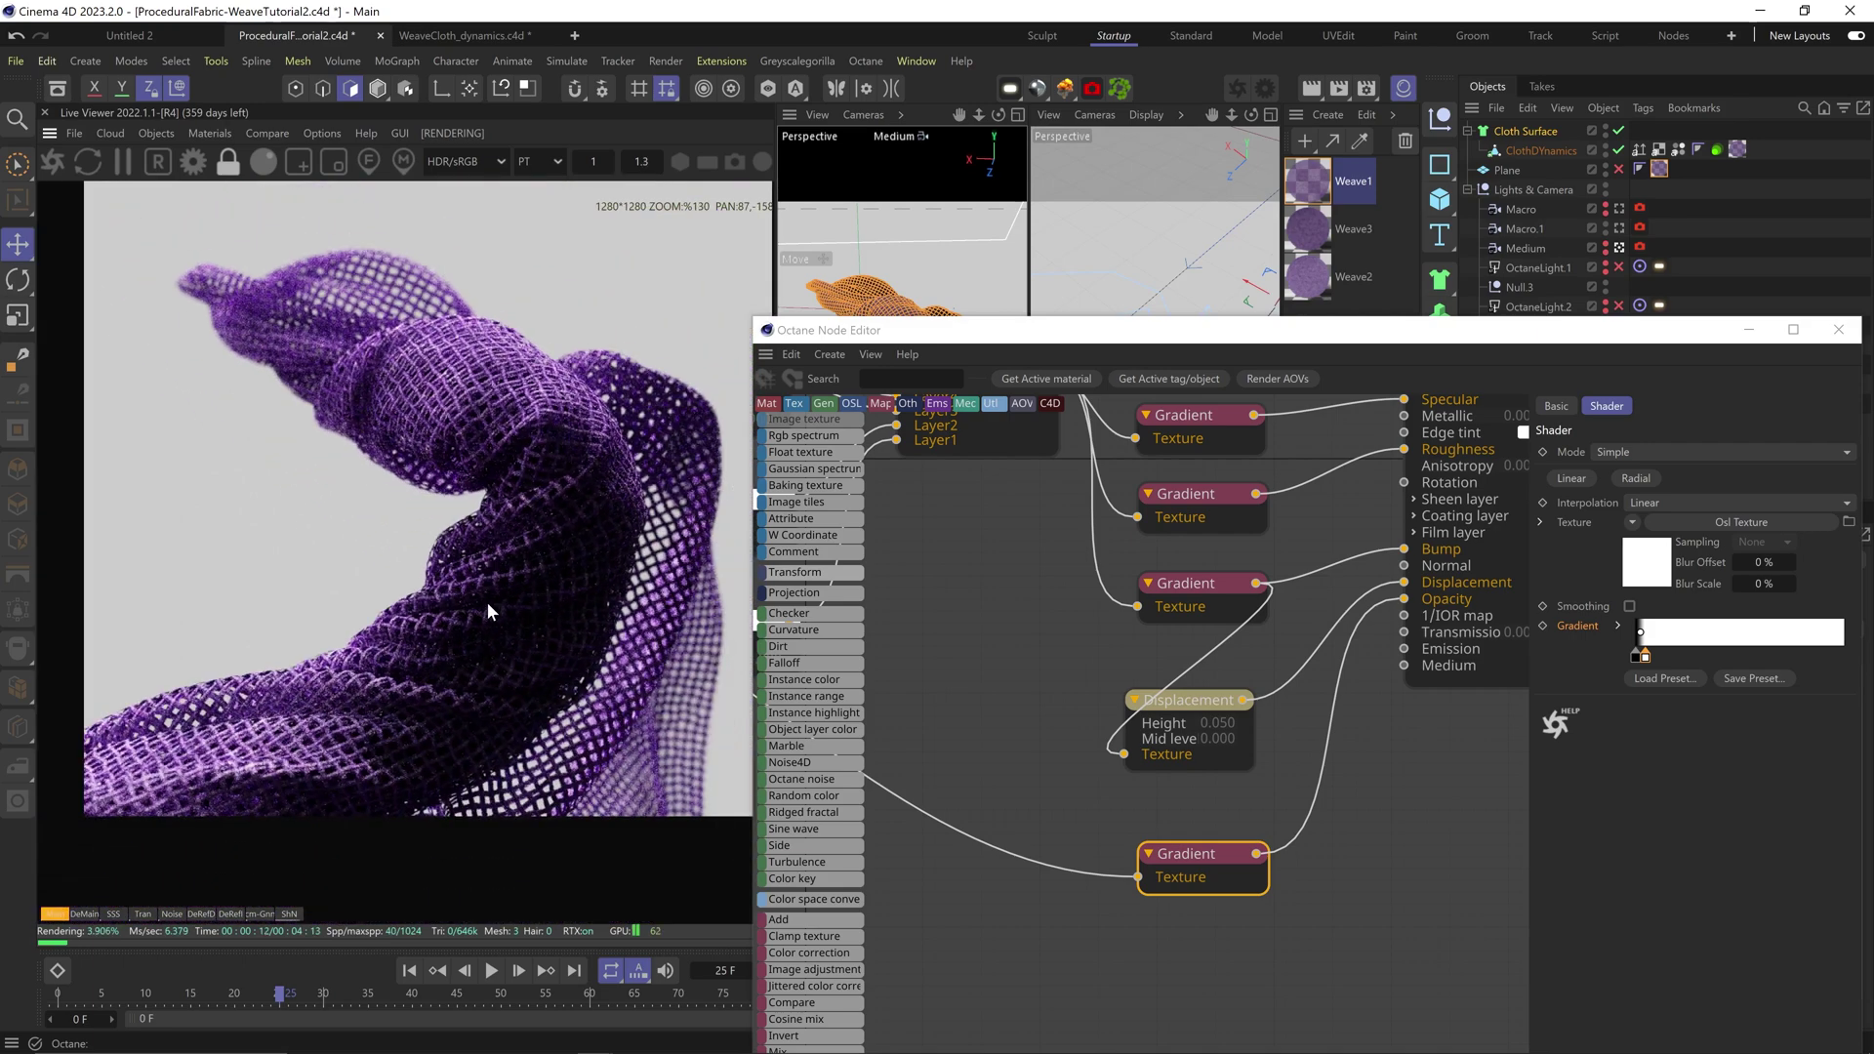
scroll(595, 628, up, 3)
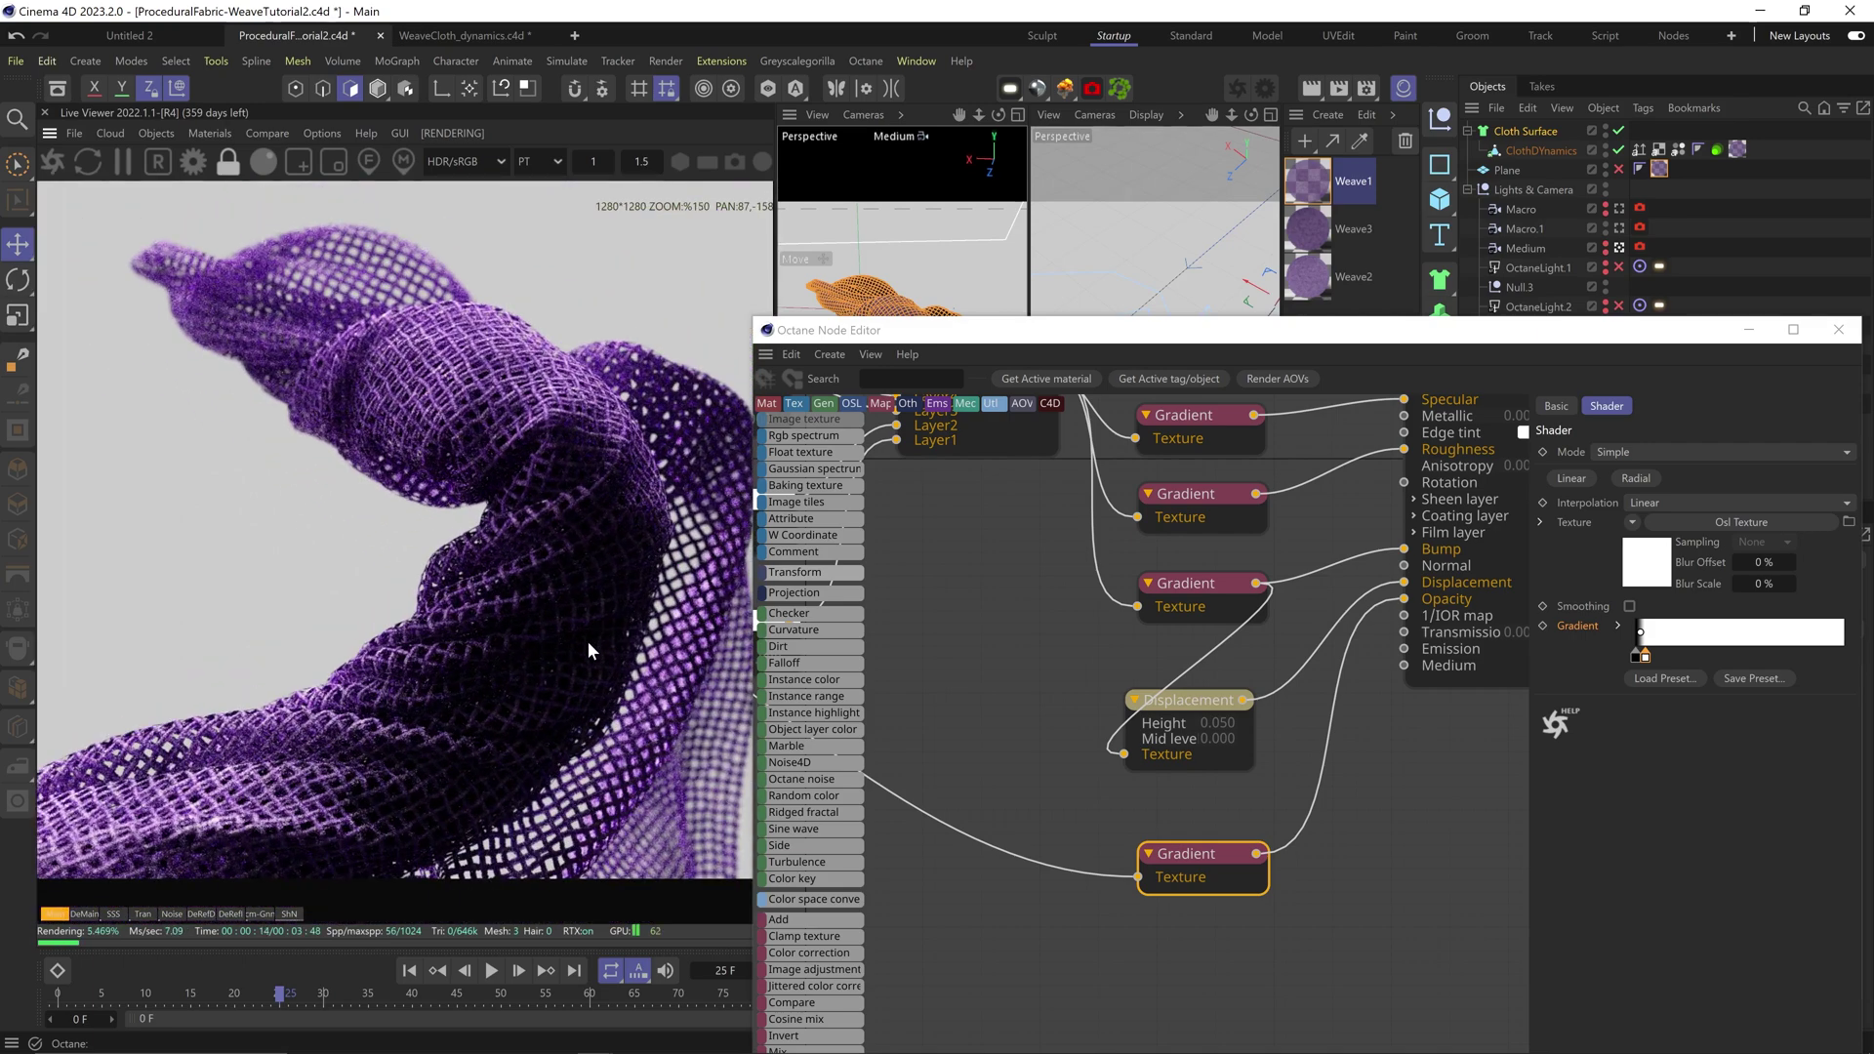
middle_drag(883, 820, 1459, 909)
click(1034, 636)
text(0.003)
key(Return)
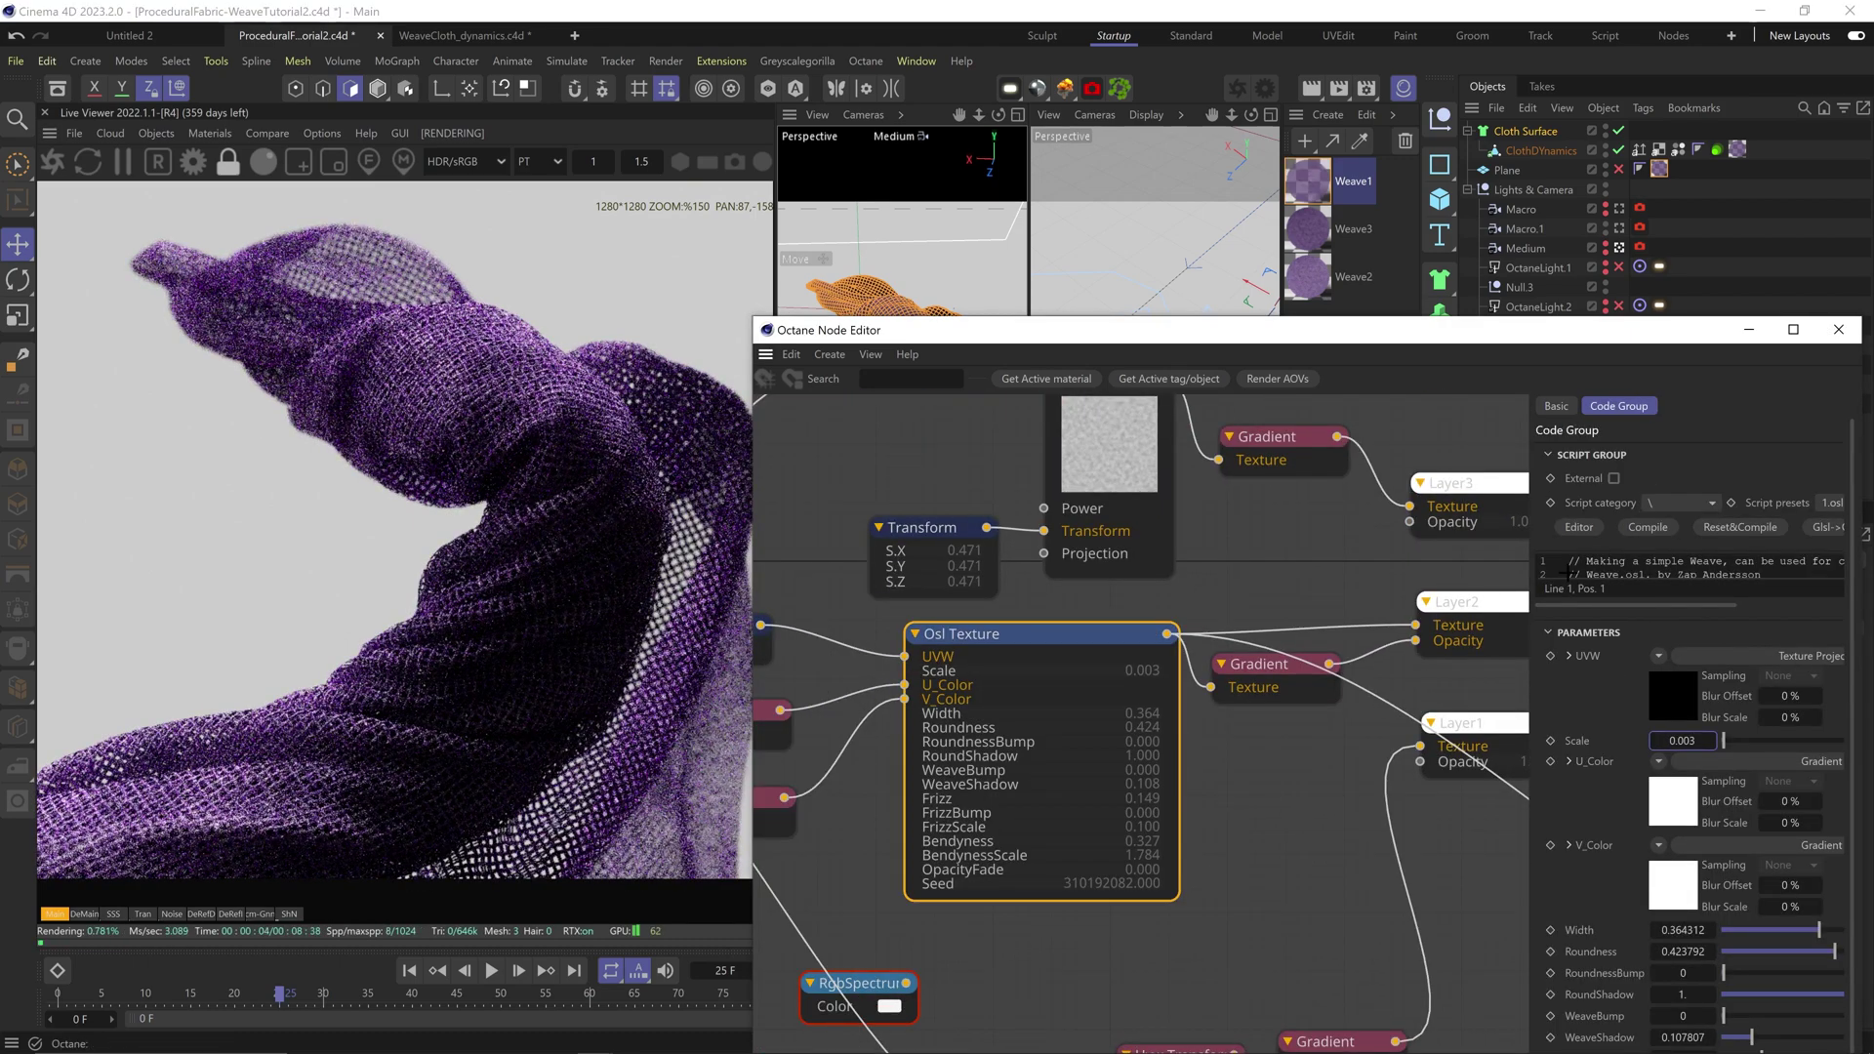